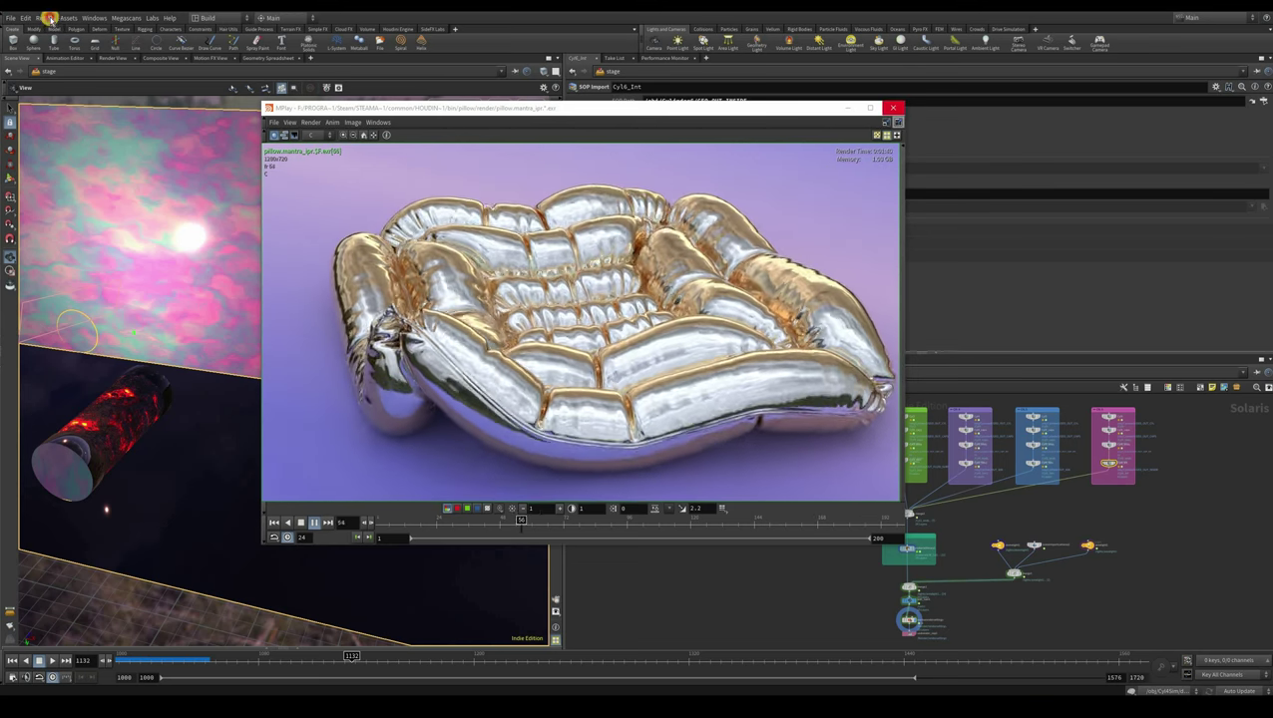
# Load the image sequence from E:/houdini/blobs/render into MPlay for playback
pyautogui.click(72, 119)
pyautogui.hotkey('alt', 'r')
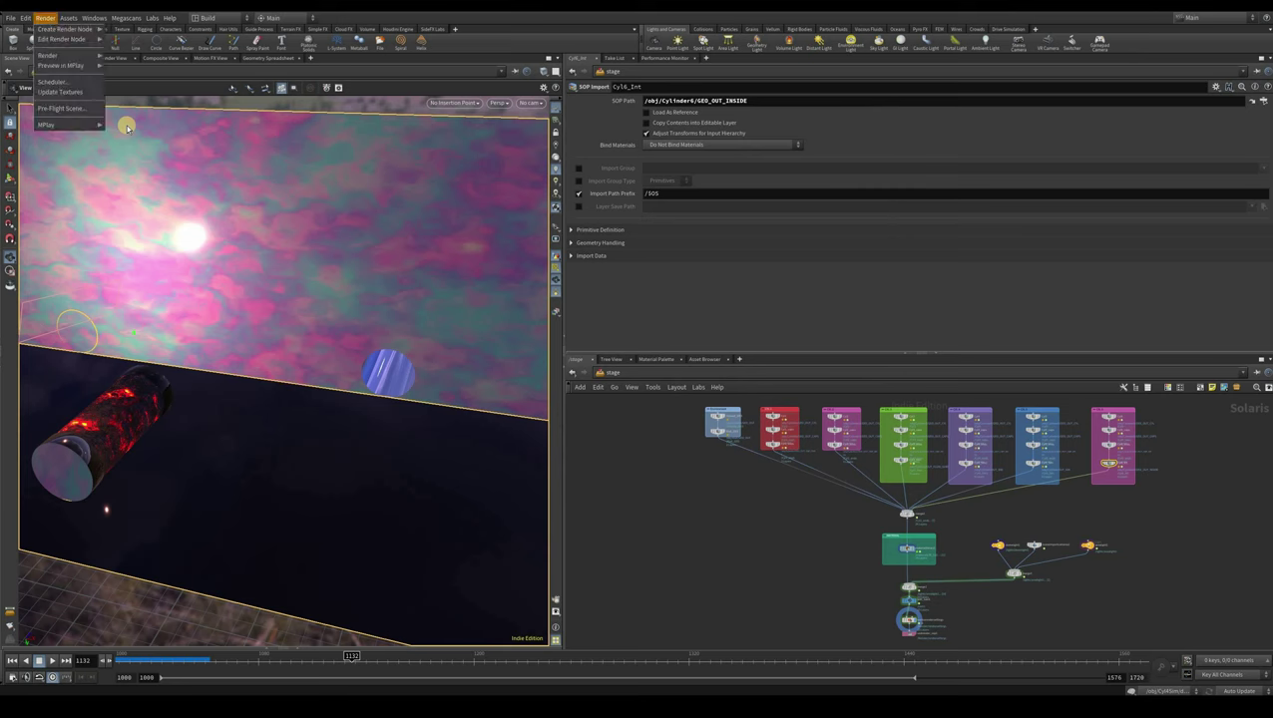
pyautogui.moveTo(90, 124)
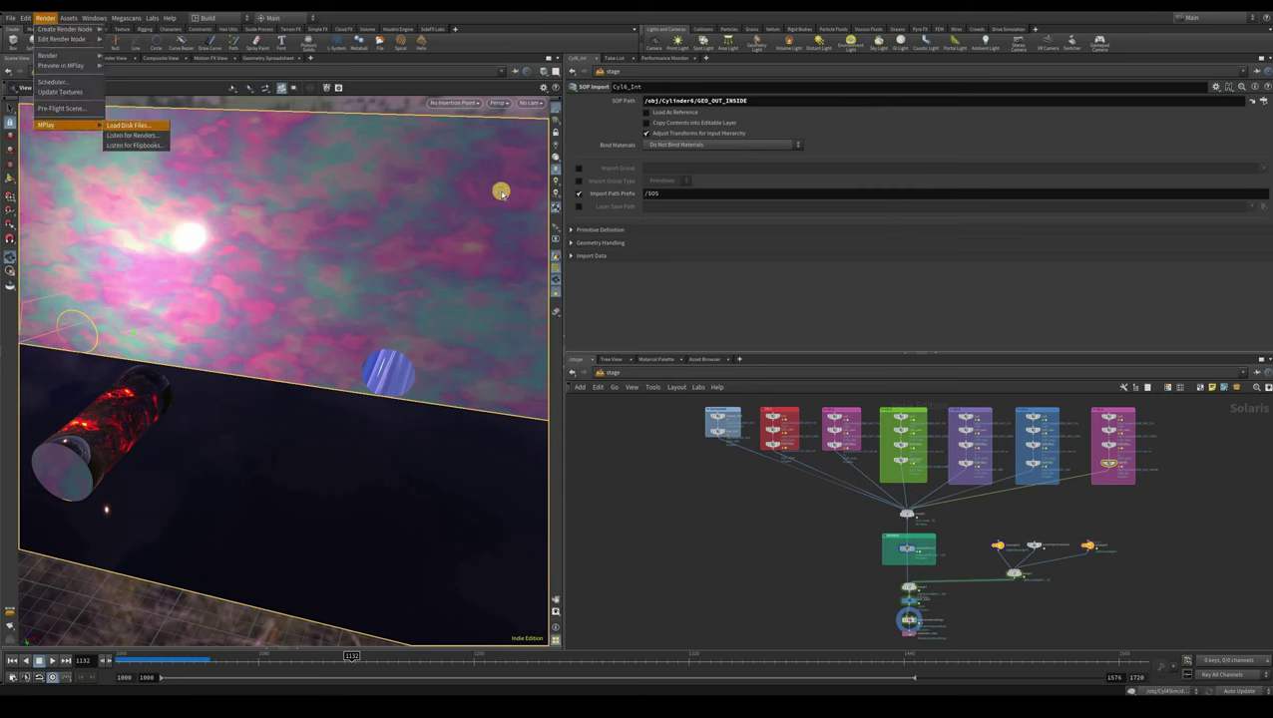
pyautogui.click(452, 117)
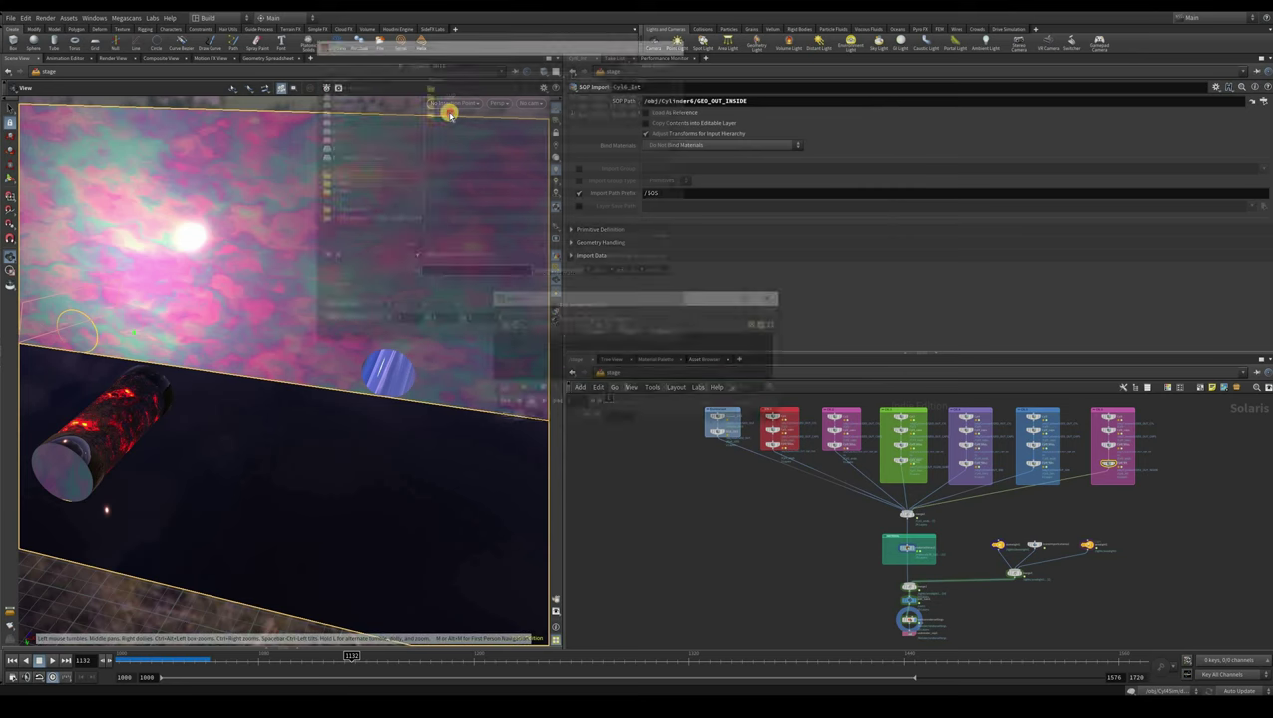
pyautogui.doubleClick(446, 113)
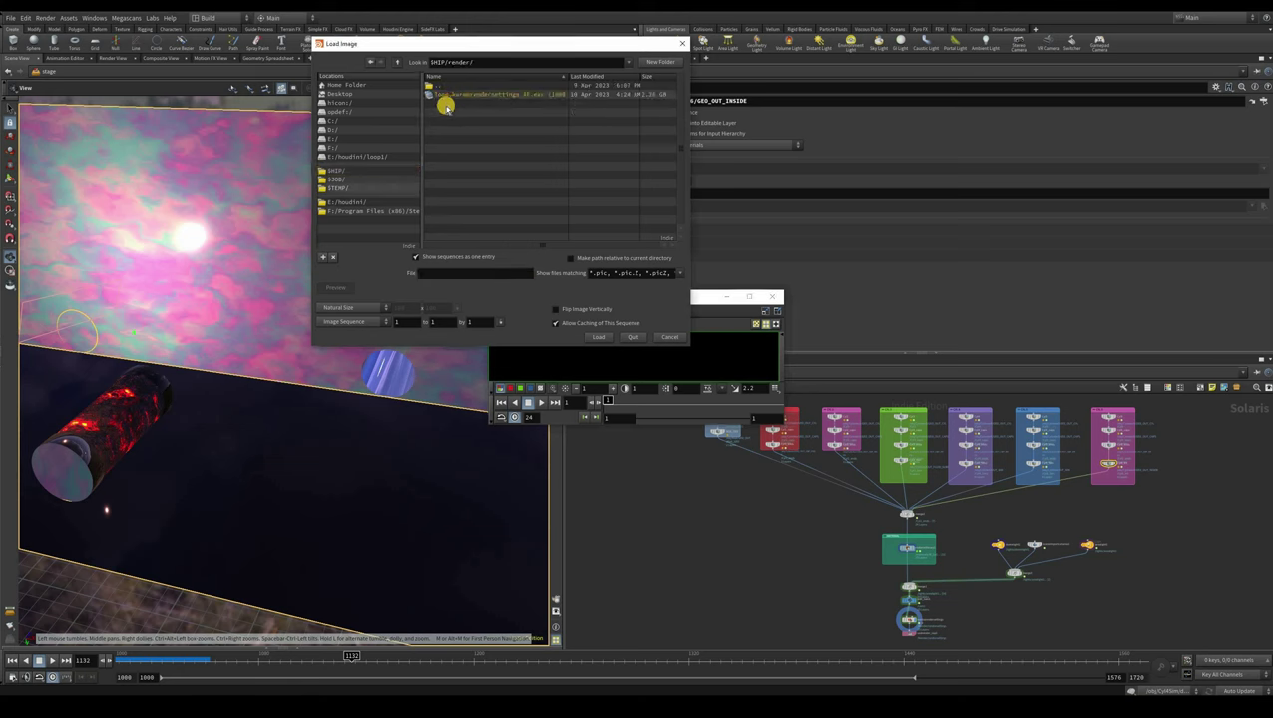
pyautogui.click(345, 202)
pyautogui.doubleClick(449, 110)
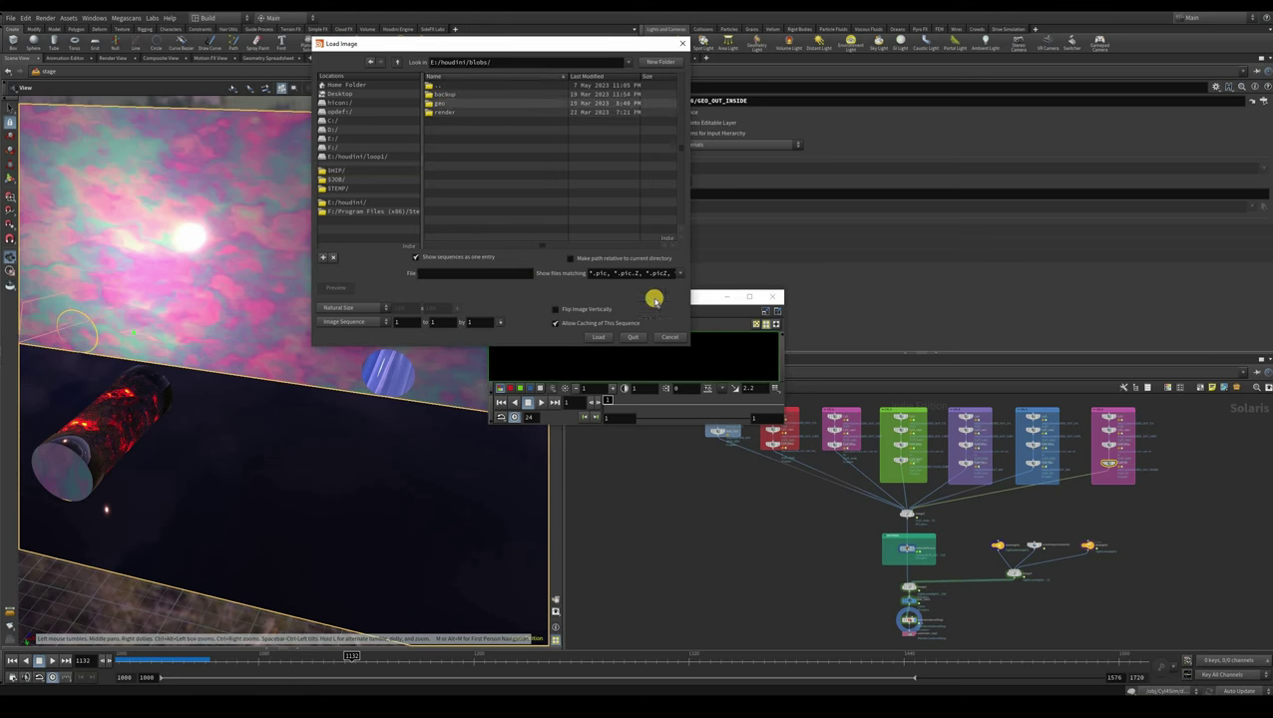
pyautogui.doubleClick(445, 112)
pyautogui.doubleClick(479, 94)
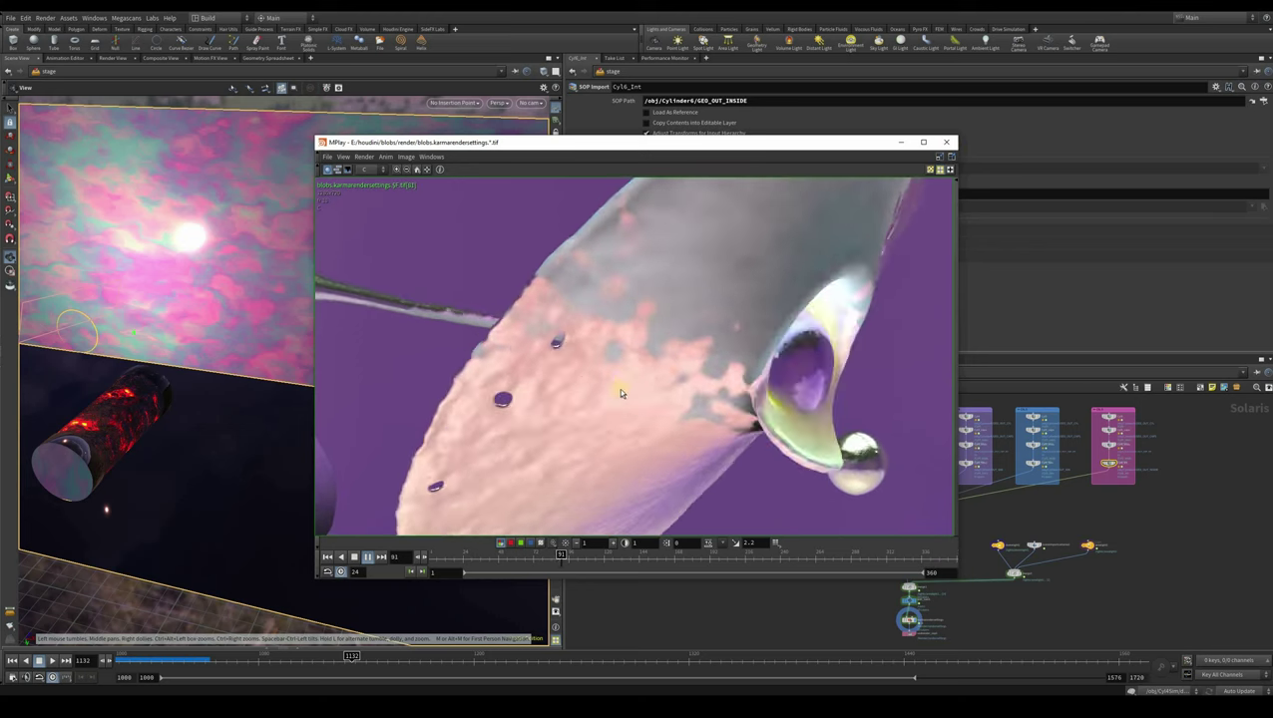
# Close the blobs render playback, switch from the stage to the object level and enter the Cylinder object's network
pyautogui.click(946, 142)
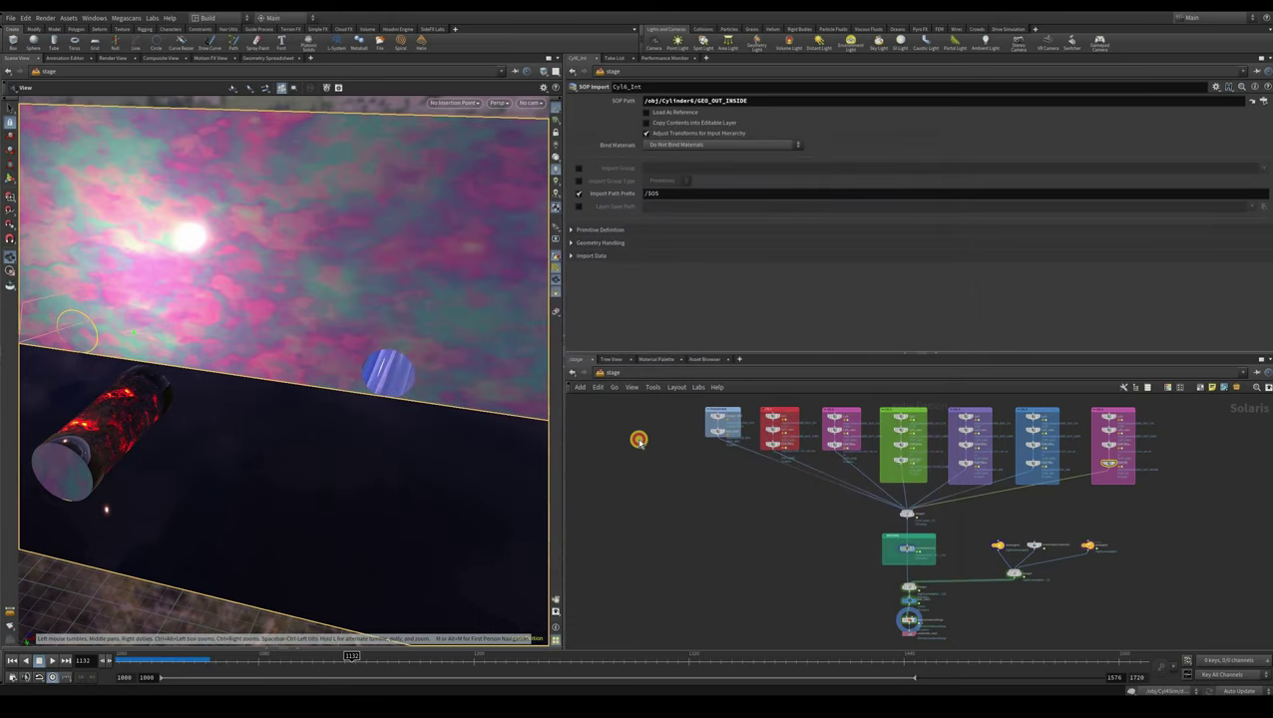
pyautogui.click(611, 372)
pyautogui.click(627, 416)
pyautogui.scroll(5, 815, 501)
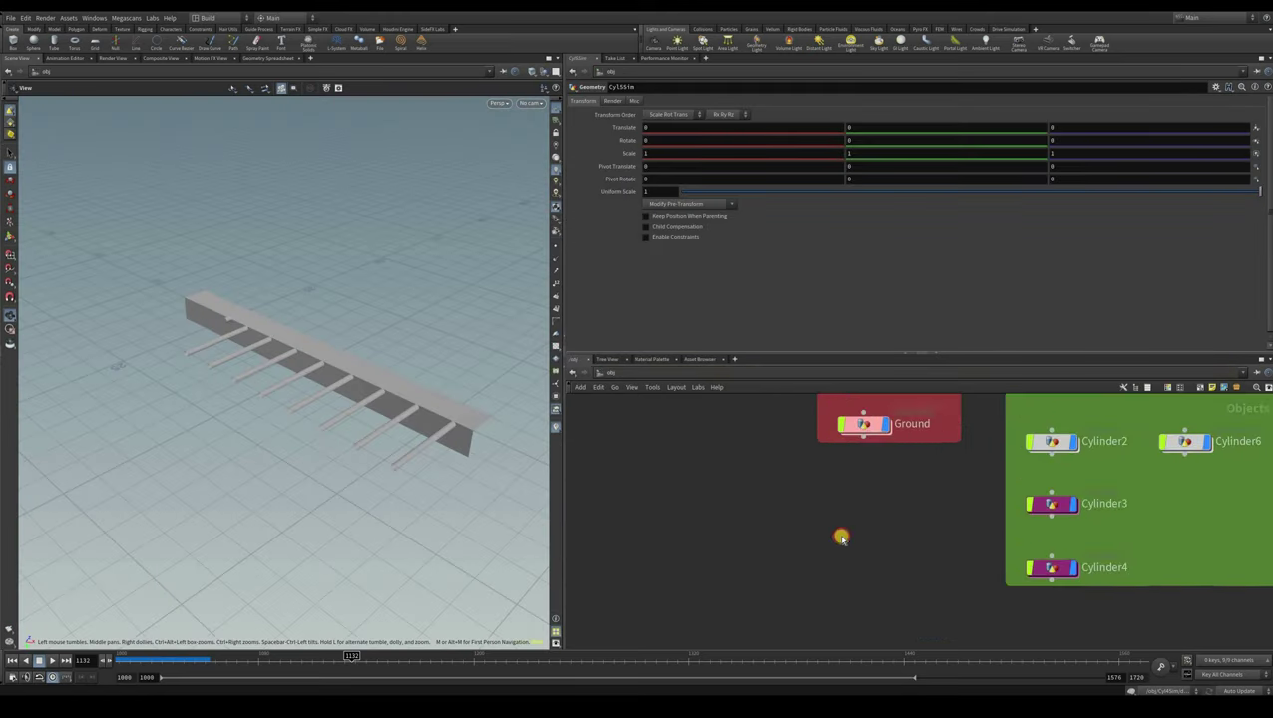
pyautogui.doubleClick(799, 492)
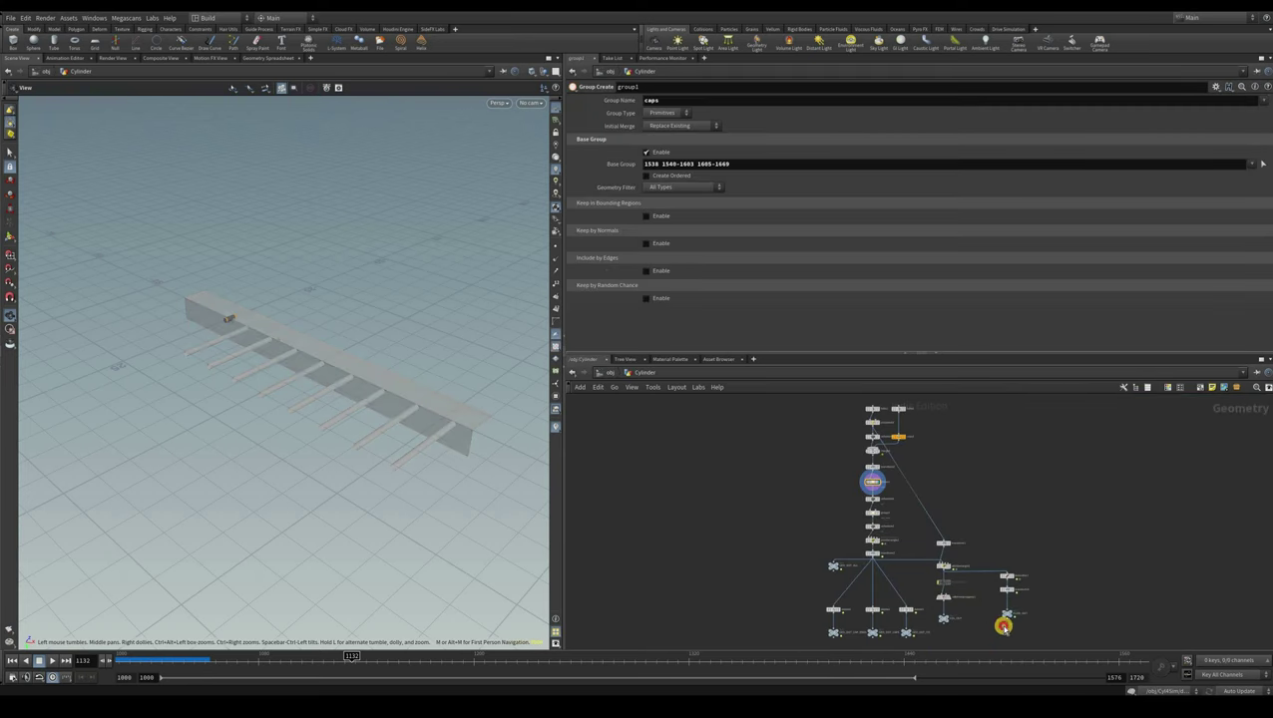
# Examine the Cylinder node network from the tubes and polybevel1 down to the output nulls
pyautogui.moveTo(1004, 548); pyautogui.dragTo(961, 541, button='middle')
pyautogui.moveTo(730, 400); pyautogui.dragTo(1020, 647)
pyautogui.click(795, 464)
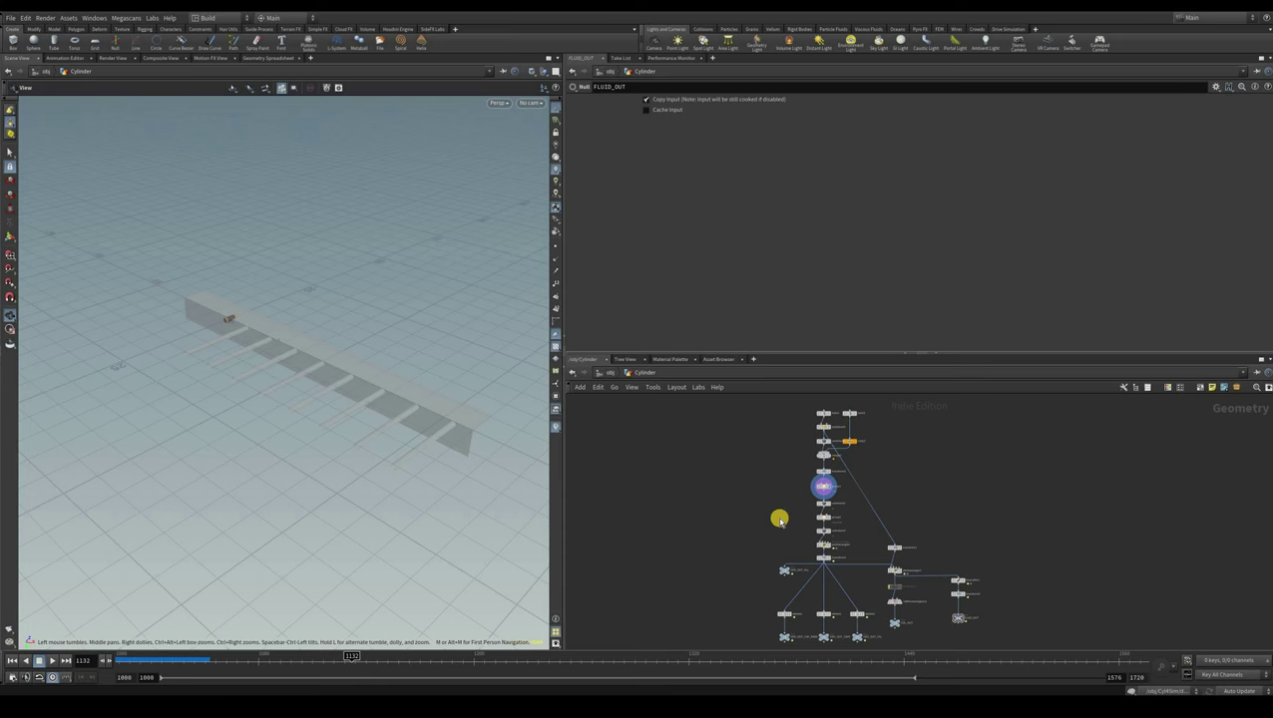
pyautogui.scroll(6, 869, 476)
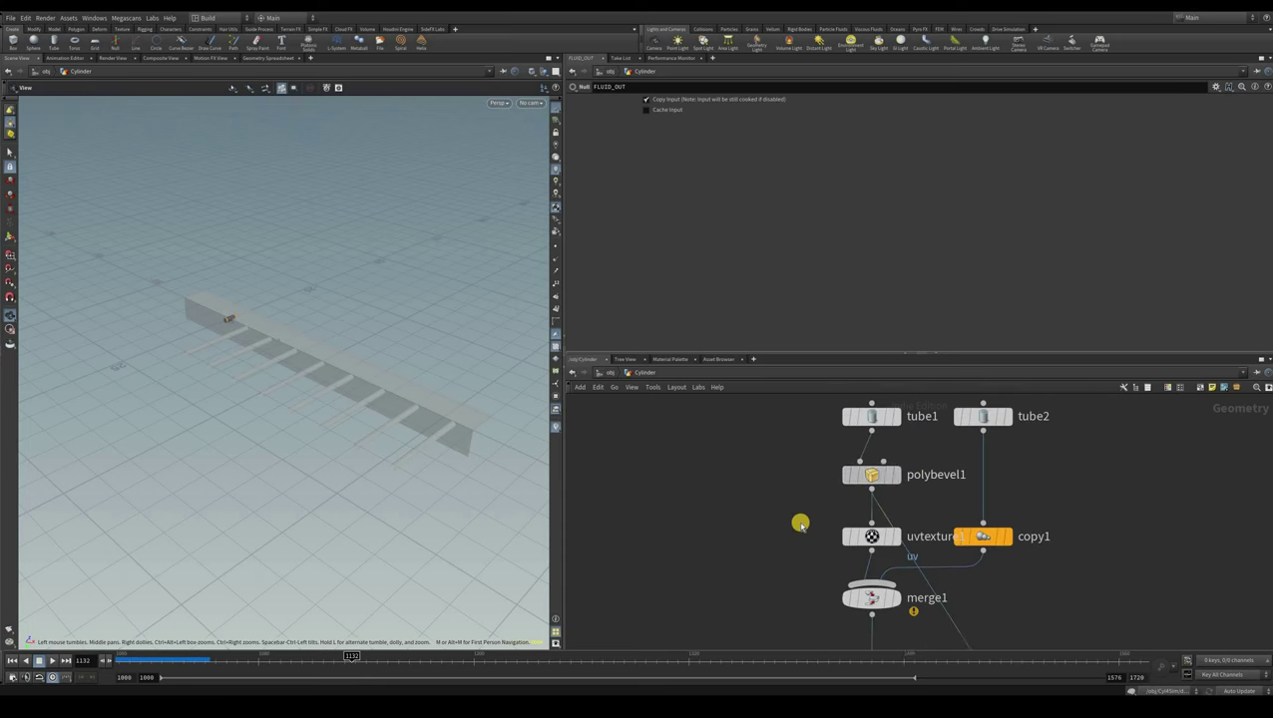
pyautogui.click(870, 475)
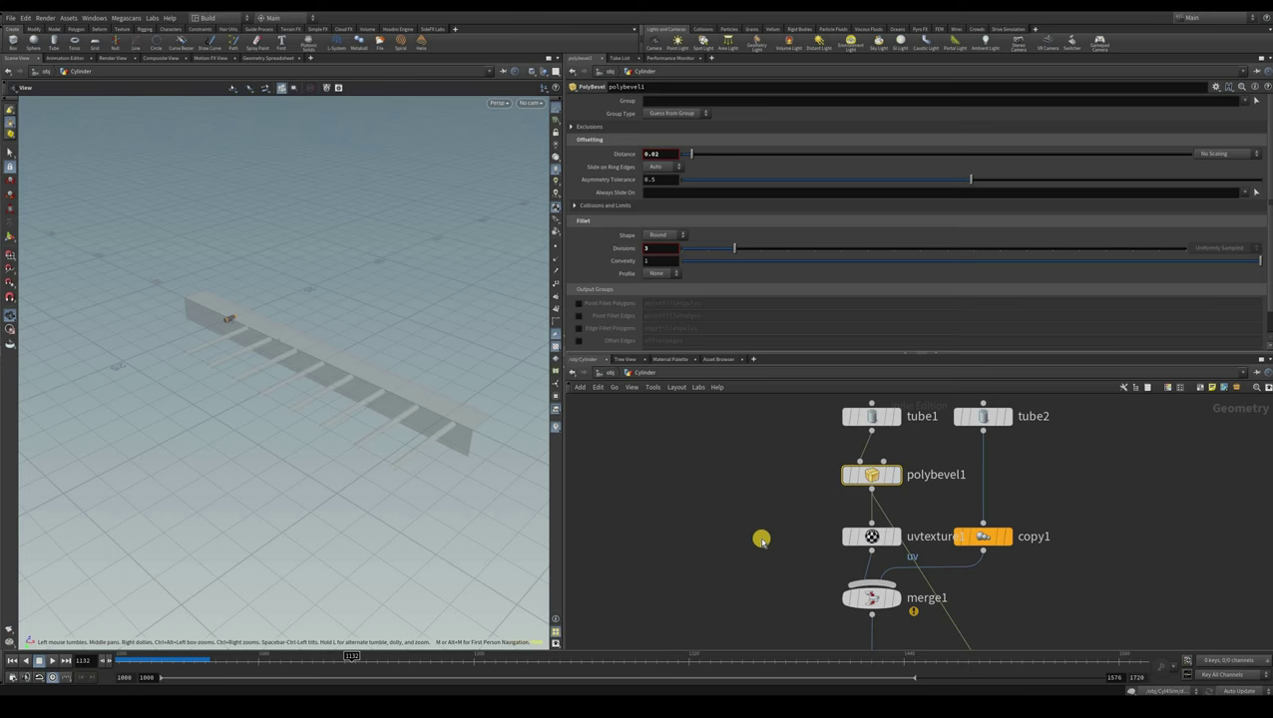
pyautogui.scroll(-6, 761, 540)
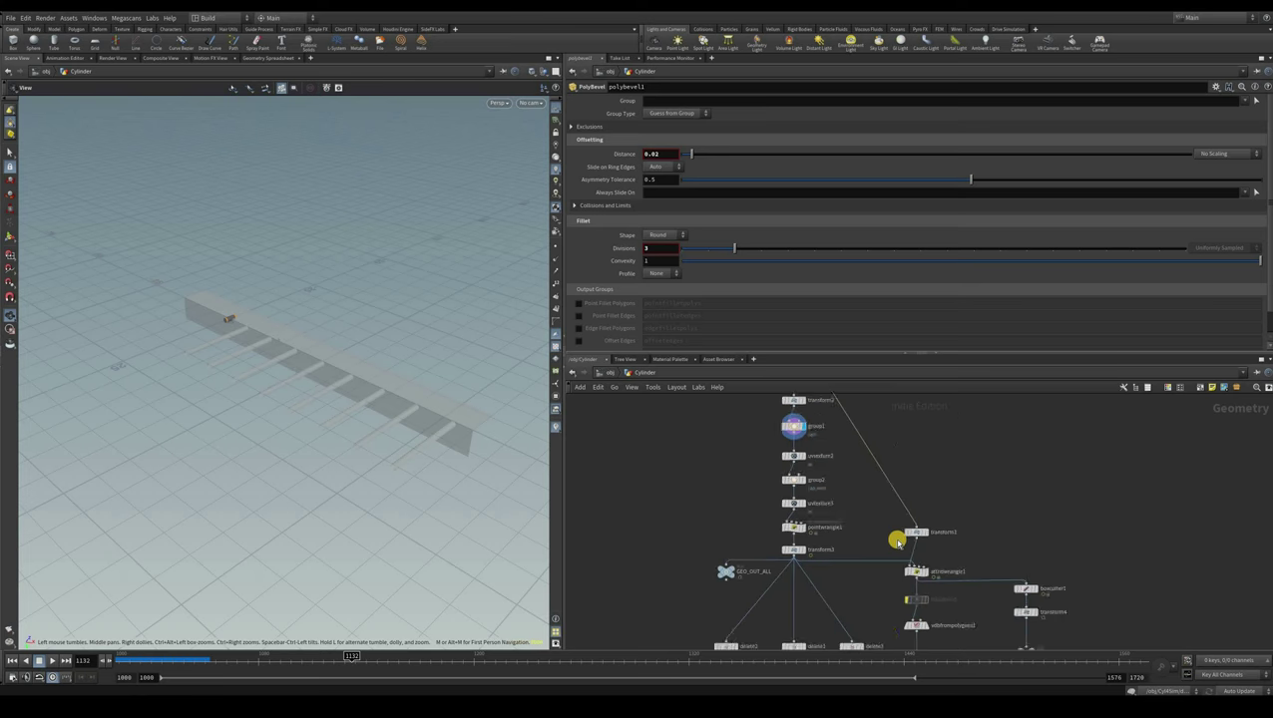
pyautogui.moveTo(898, 543); pyautogui.dragTo(861, 316, button='middle')
pyautogui.scroll(-1, 860, 315)
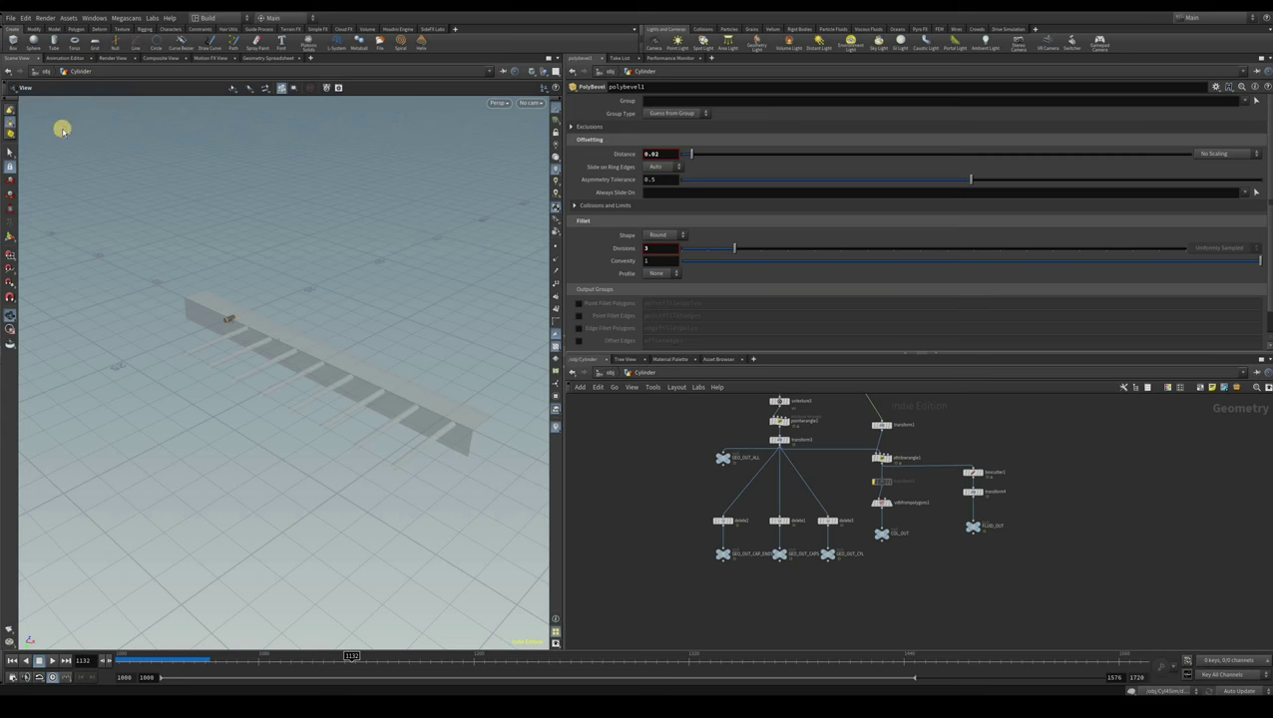
# Play the loop.karmarendersettings sequence from the project's render folder in MPlay, and close the player
pyautogui.hotkey('alt', 'r')
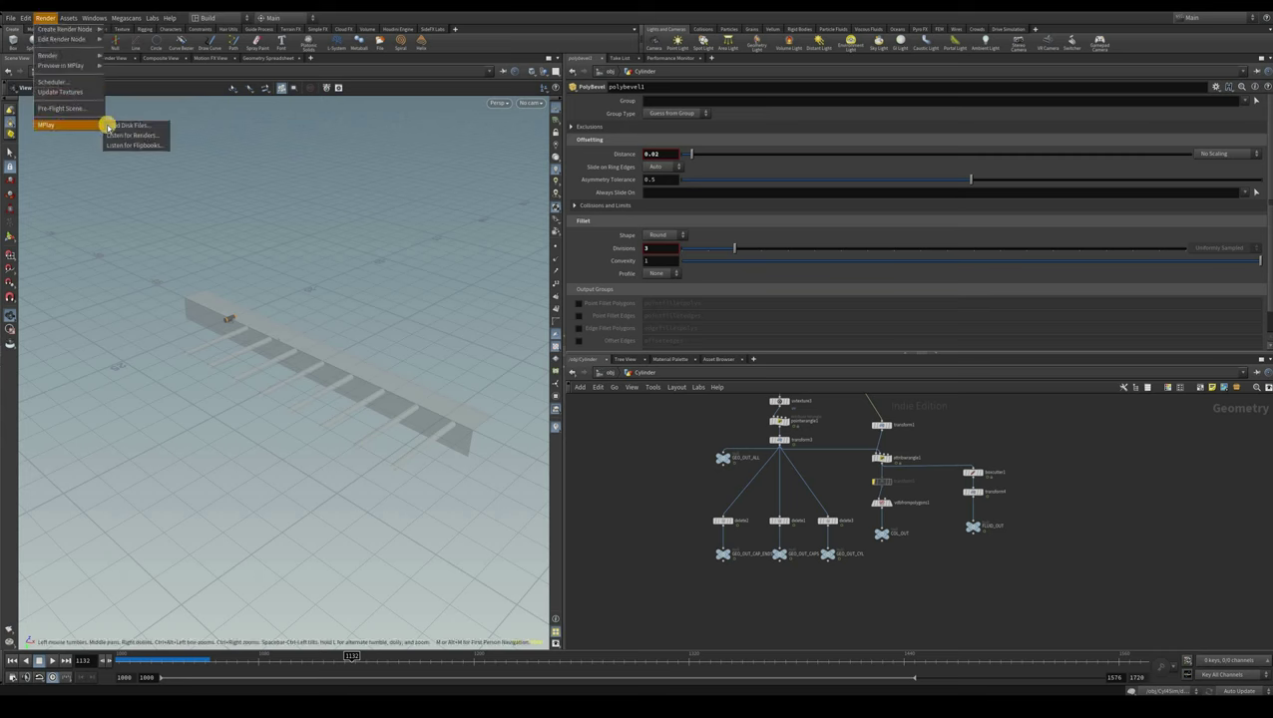
pyautogui.click(117, 127)
pyautogui.click(366, 172)
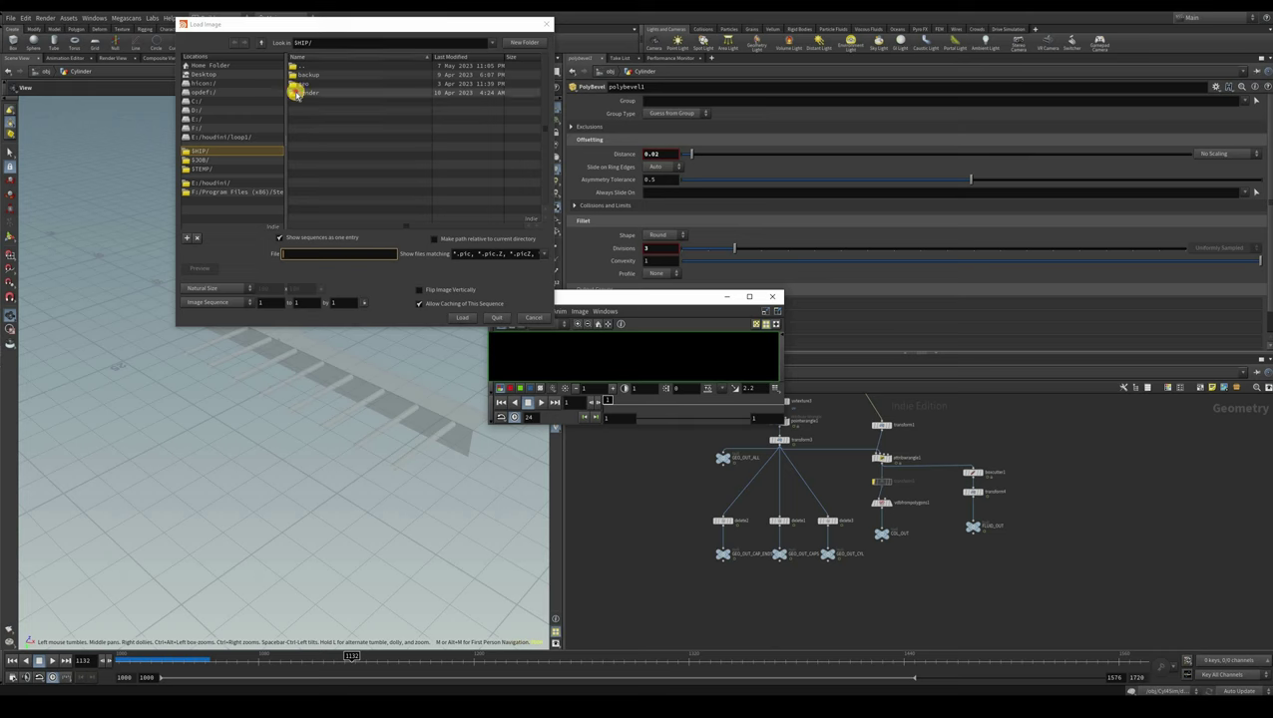
pyautogui.doubleClick(309, 92)
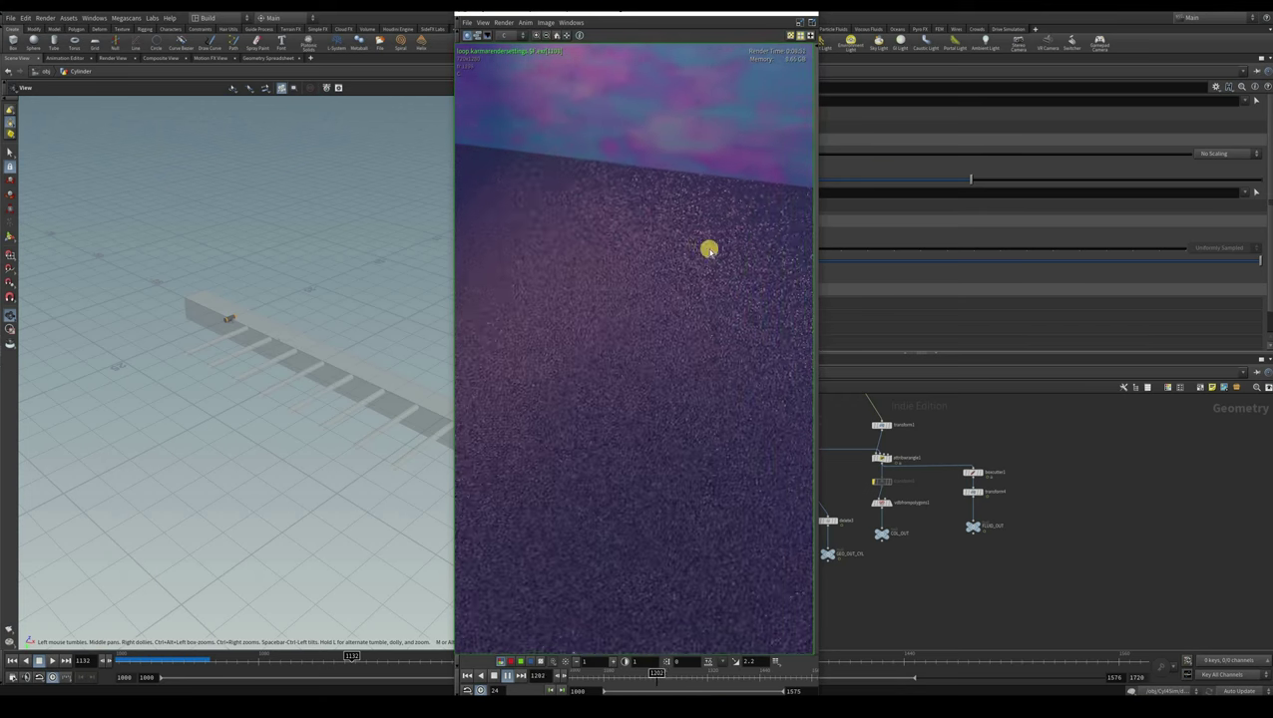
pyautogui.click(386, 214)
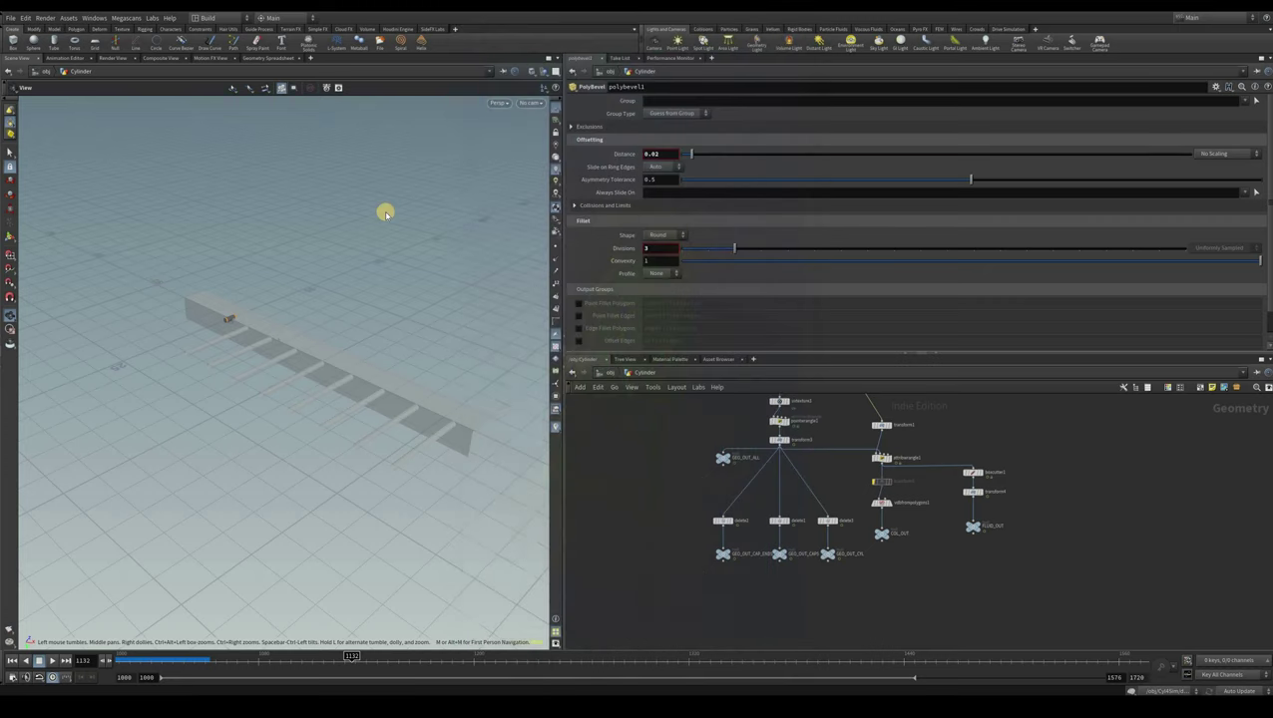
# Switch to Chrome, search Google for "houdini apprentice" and open the SideFX Houdini Apprentice product page in a maximized window
pyautogui.hotkey('alt', 'Tab')
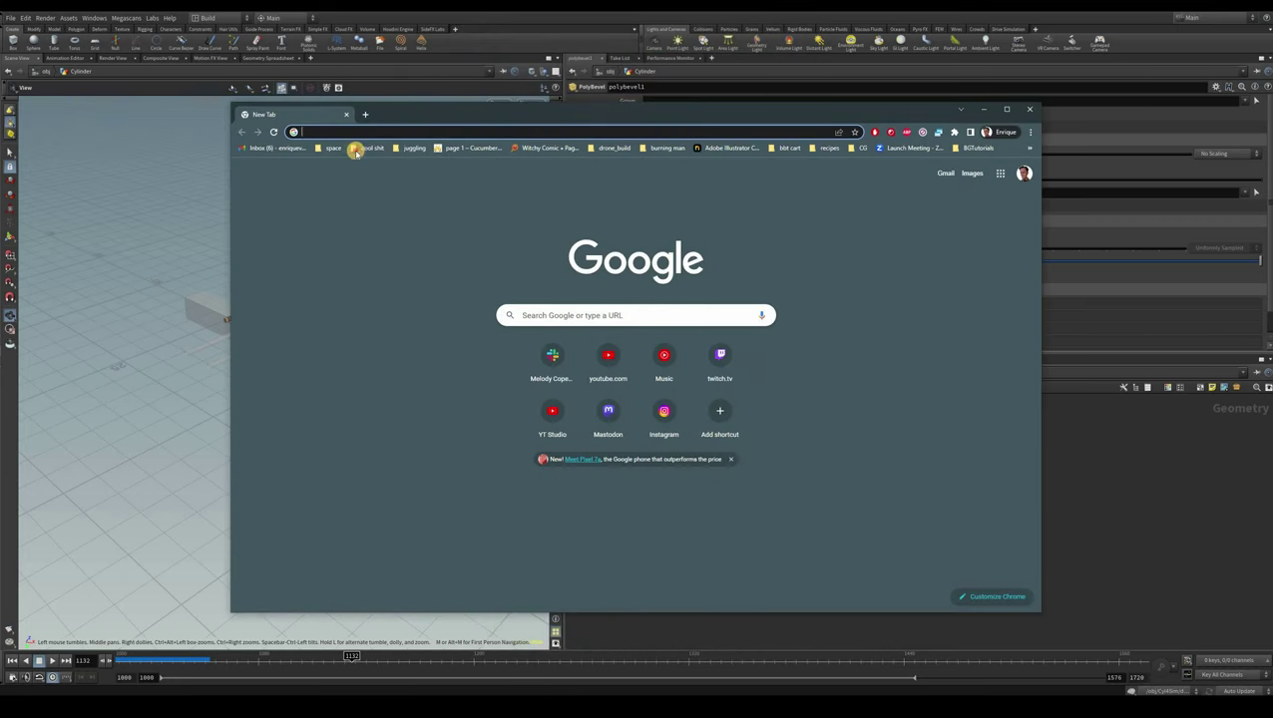
pyautogui.press('Down')
pyautogui.press('Down')
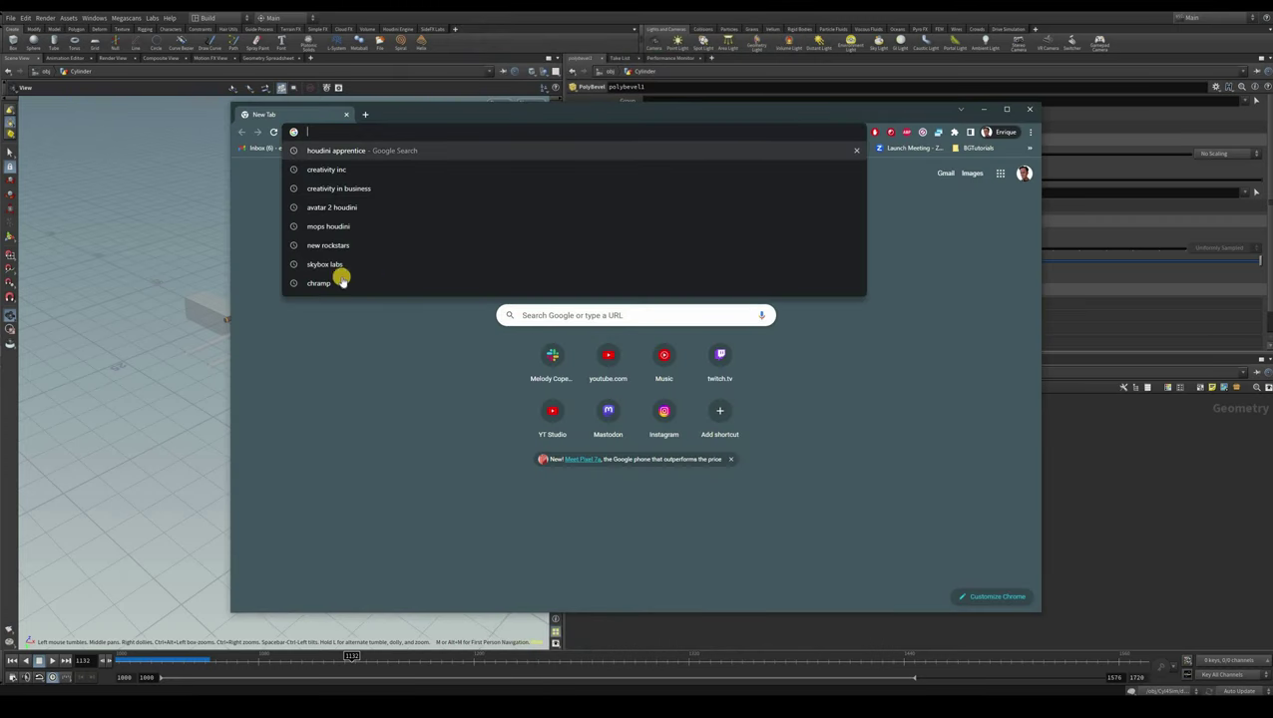
pyautogui.press('Return')
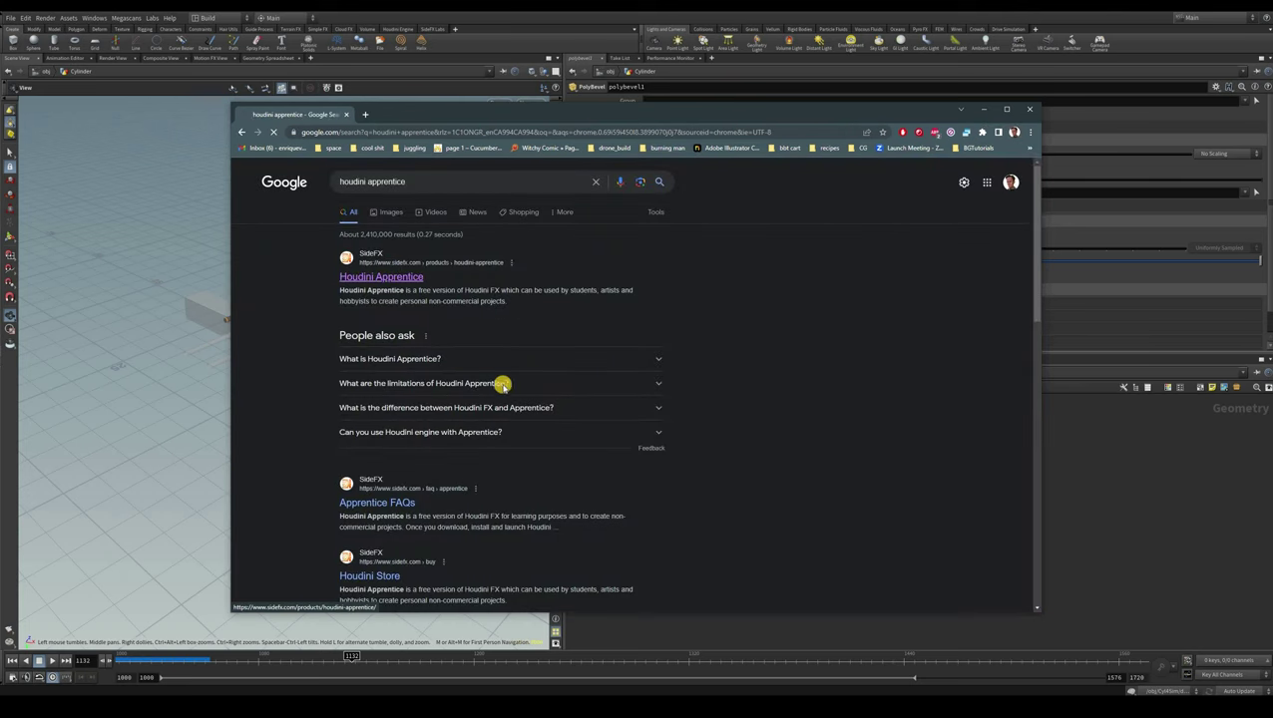
pyautogui.click(389, 278)
pyautogui.press('super+Up')
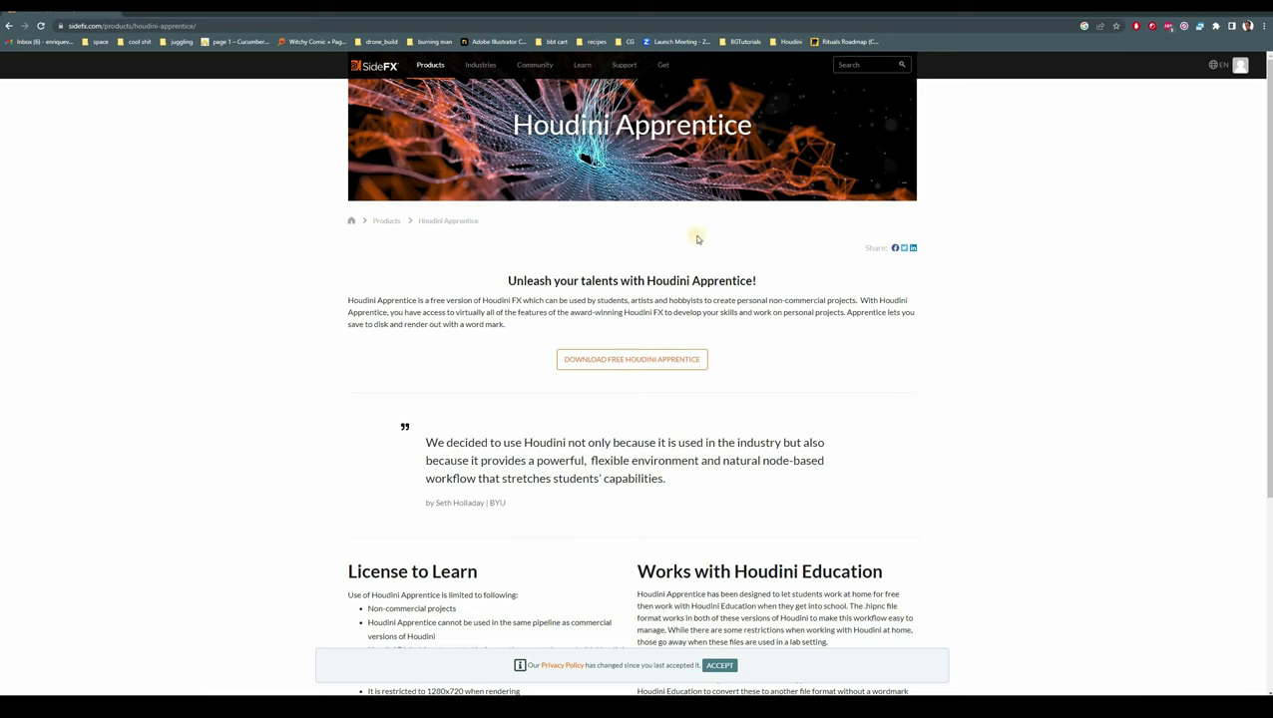
# Review the Houdini Apprentice license restrictions, highlighting the non-commercial and rendering resolution limits
pyautogui.scroll(-3, 680, 265)
pyautogui.scroll(2, 390, 347)
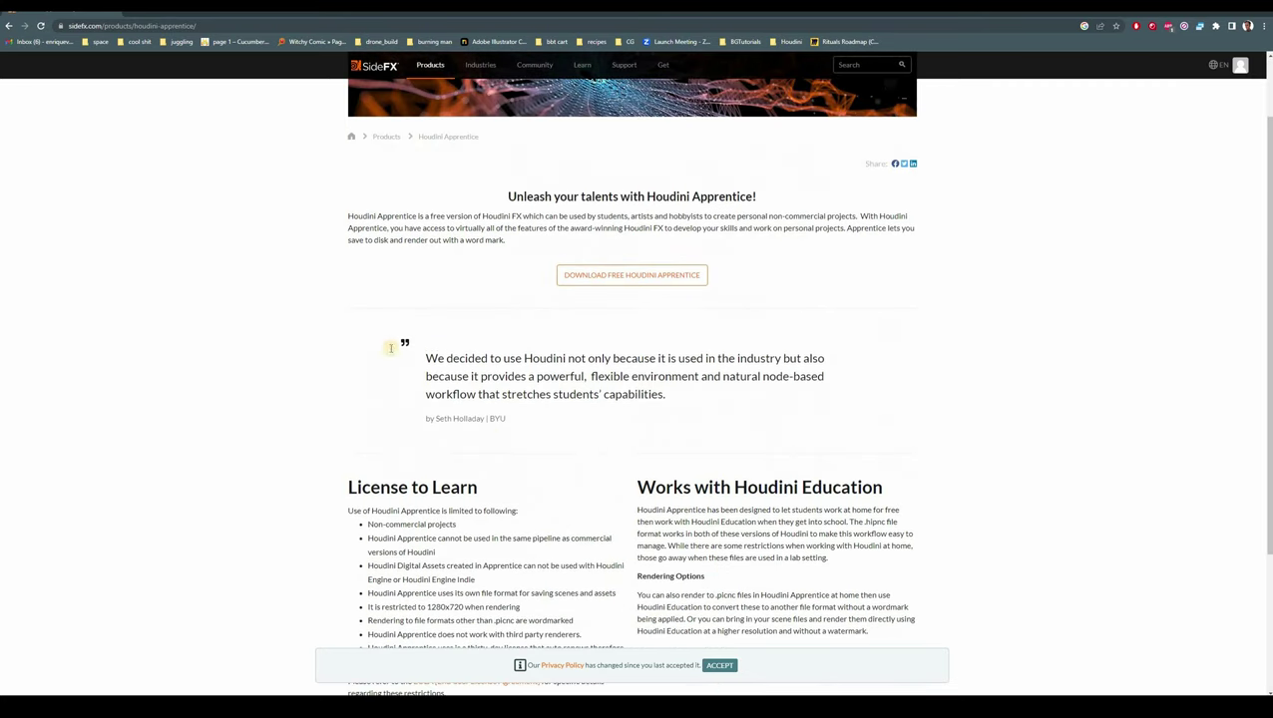
pyautogui.scroll(-2, 462, 333)
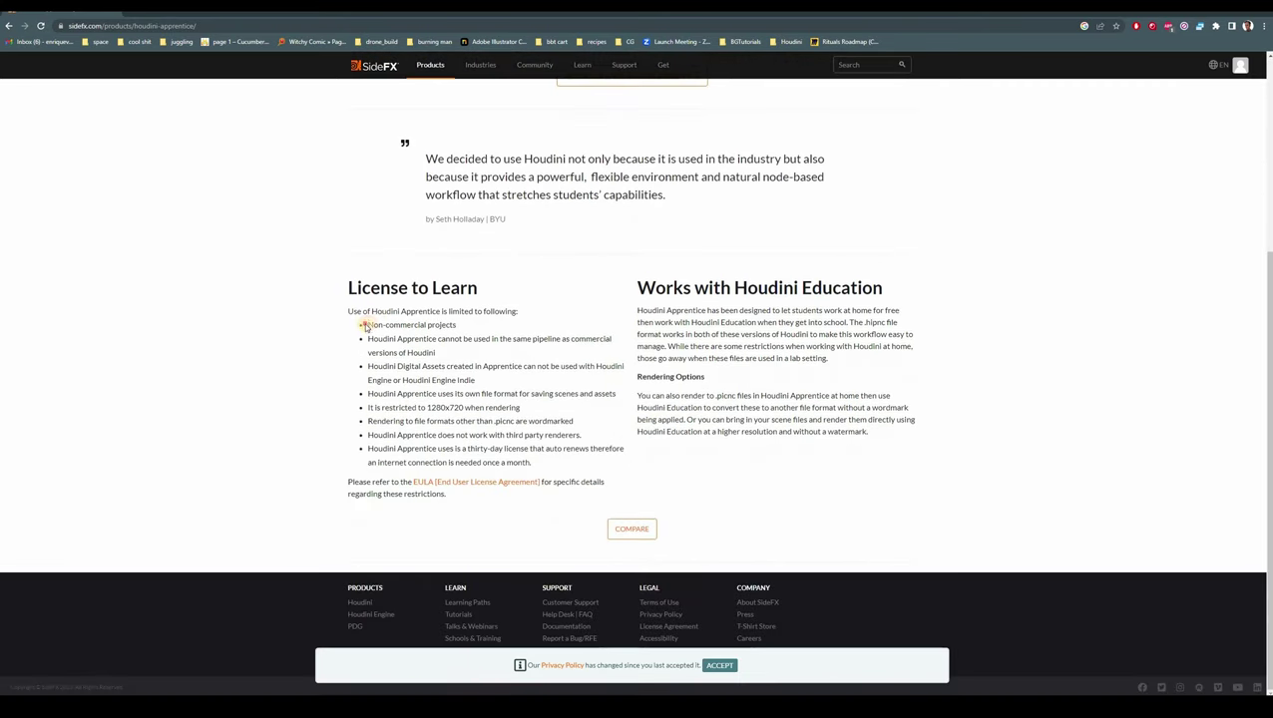
pyautogui.moveTo(457, 325); pyautogui.dragTo(367, 326)
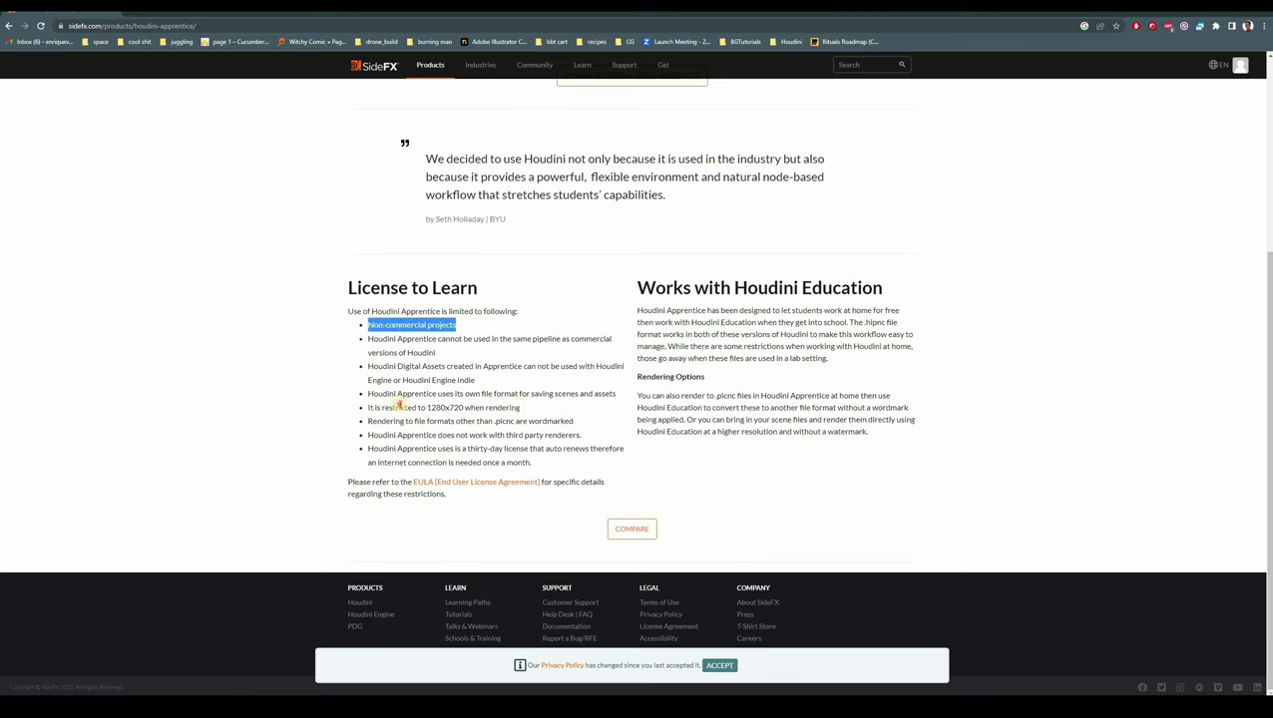
pyautogui.moveTo(368, 407); pyautogui.dragTo(546, 418)
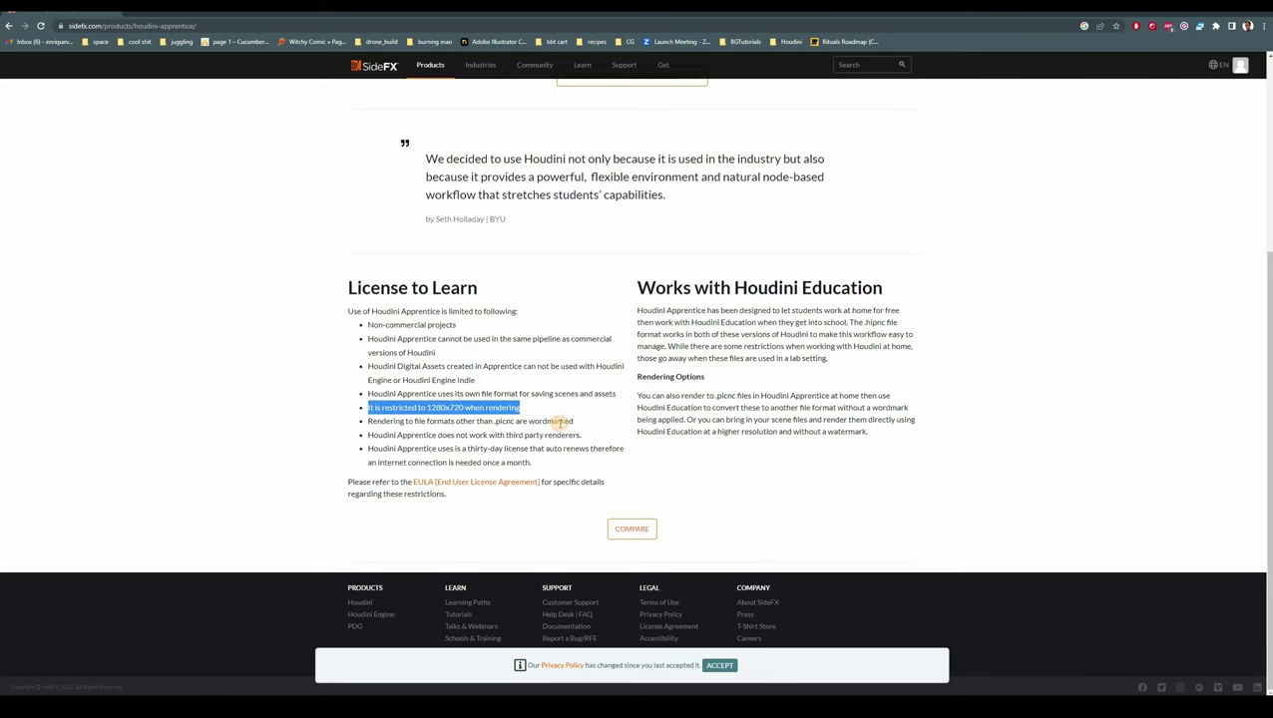
pyautogui.click(561, 422)
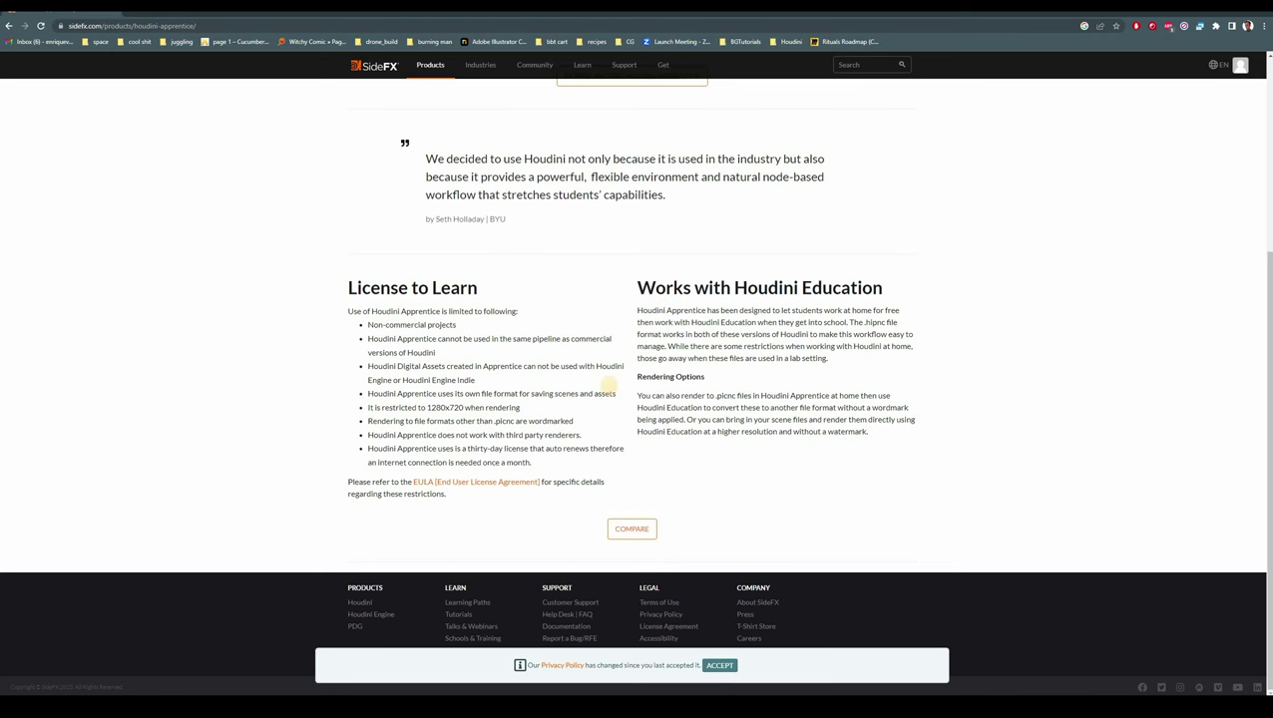
pyautogui.scroll(5, 608, 385)
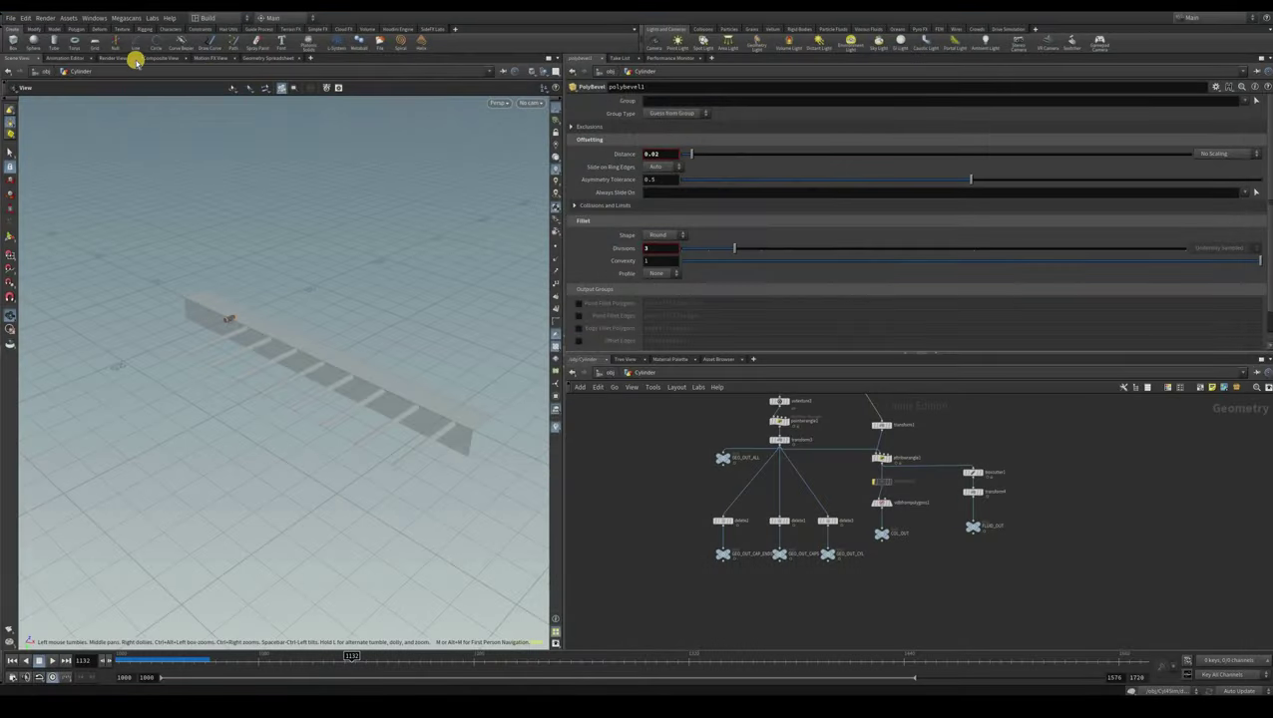
# Switch back to Houdini and start a new, empty scene in place of the loop project
pyautogui.hotkey('alt', 'f')
pyautogui.press('Return')
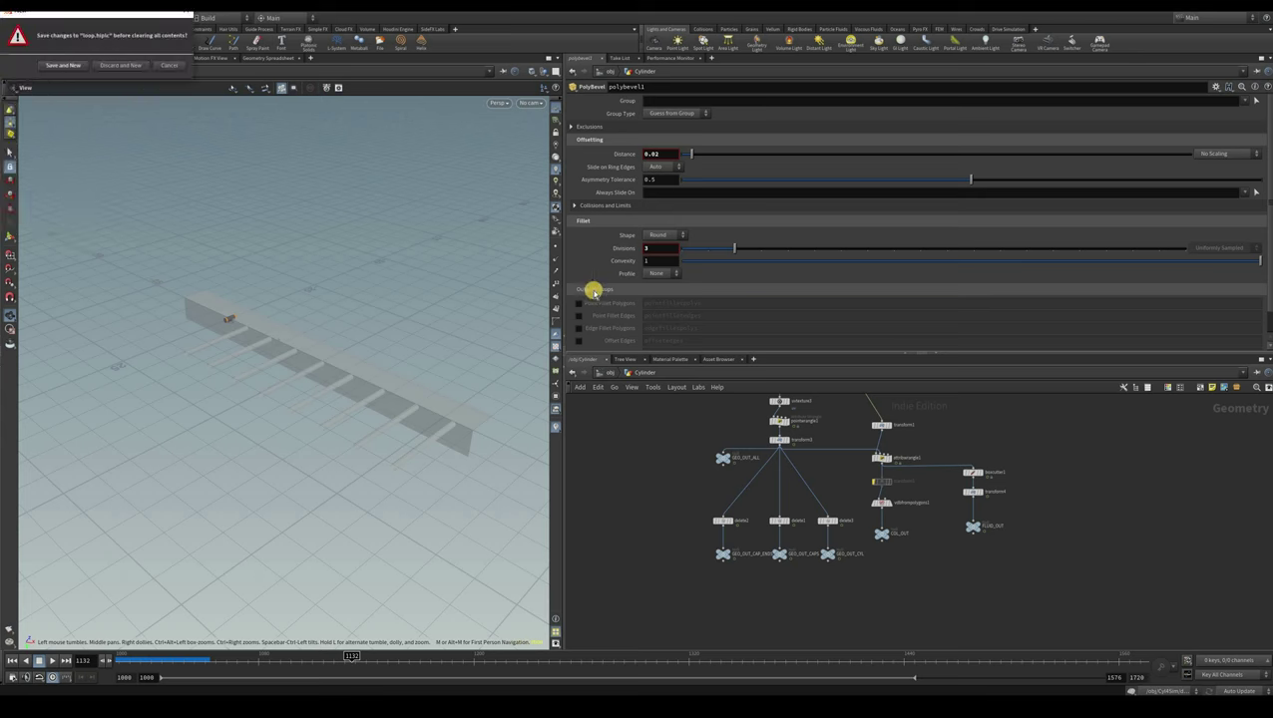
pyautogui.press('Return')
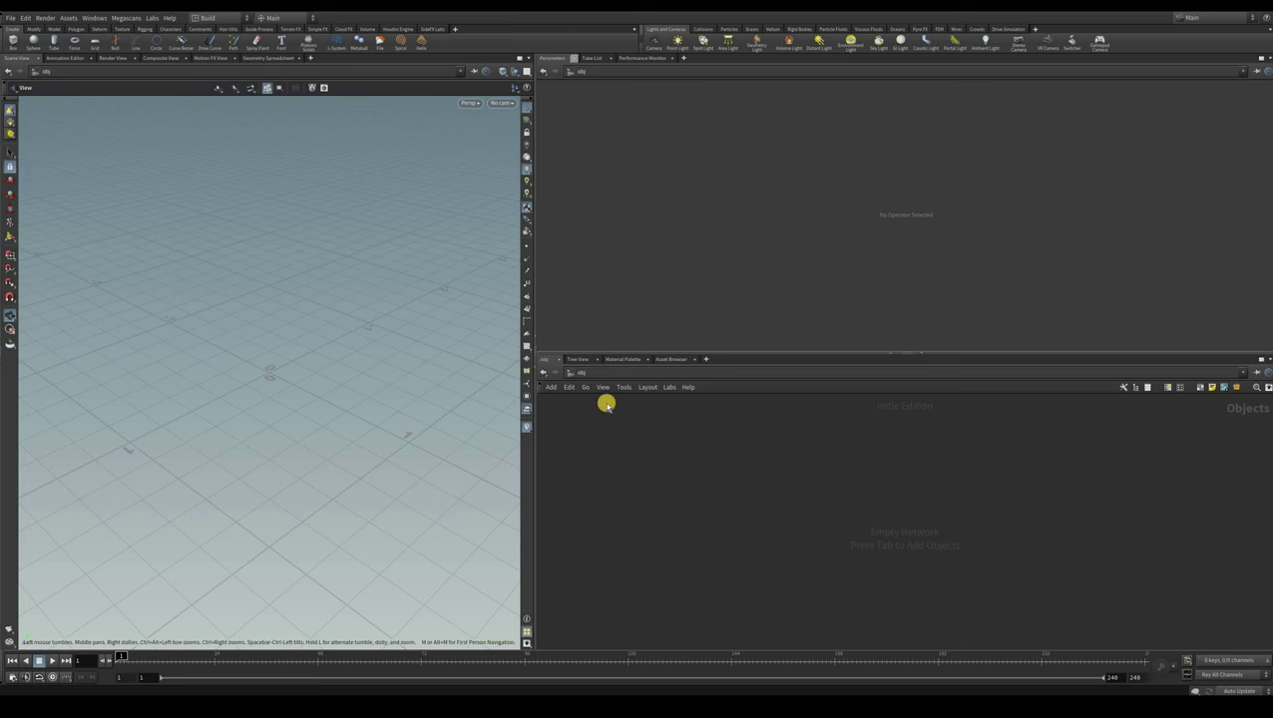
pyautogui.click(624, 58)
pyautogui.click(258, 29)
pyautogui.scroll(-2, 1269, 46)
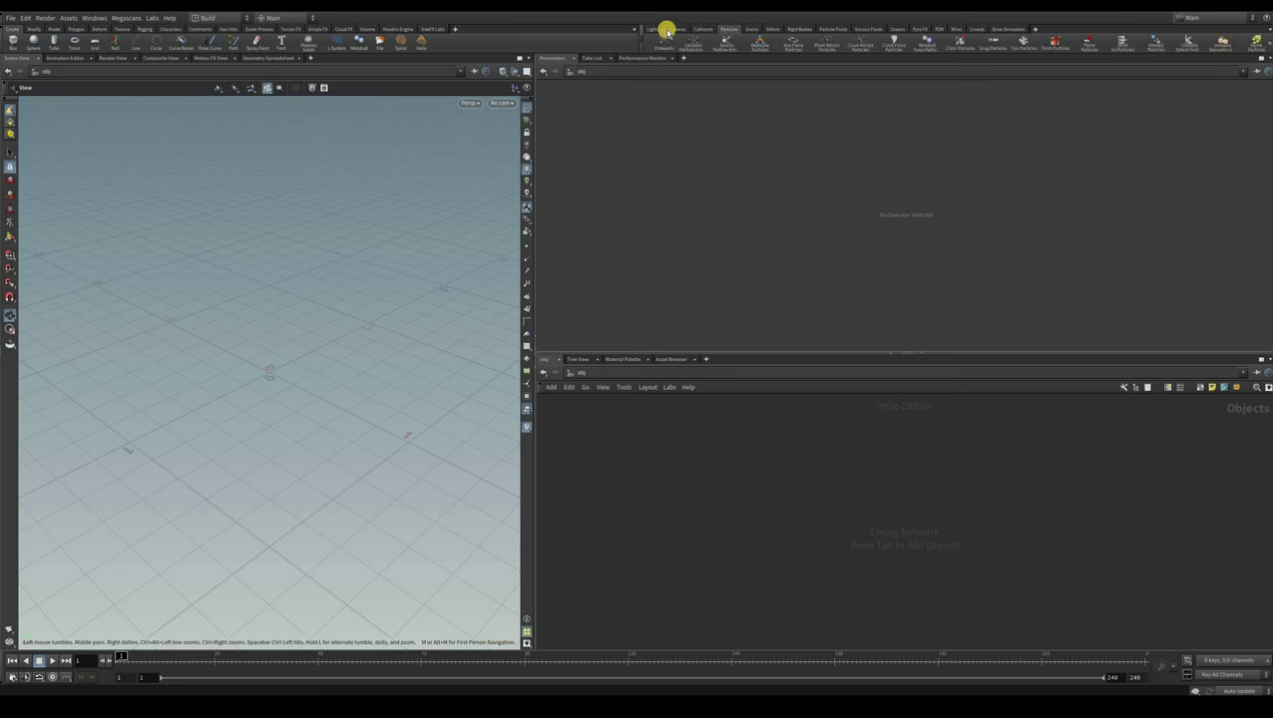
pyautogui.scroll(2, 643, 43)
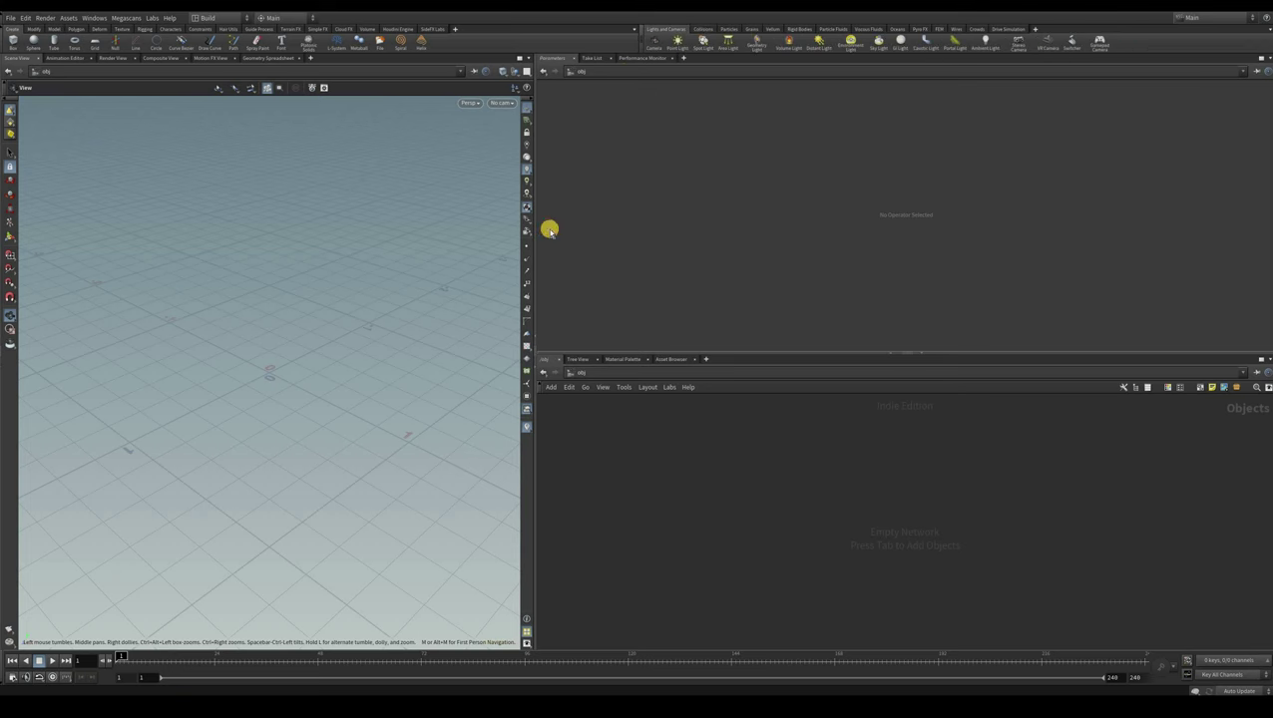
# Widen the scene view slightly and place a default box near the grid origin
pyautogui.moveTo(536, 227); pyautogui.dragTo(549, 225)
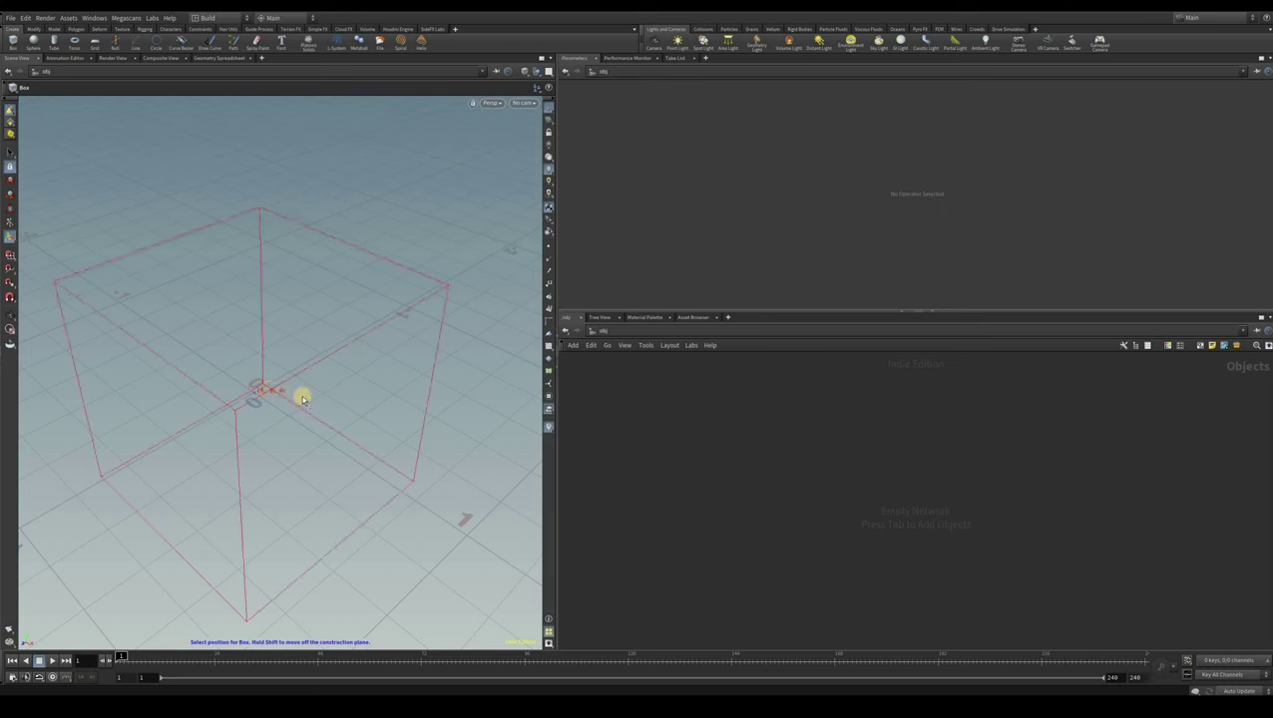
pyautogui.click(293, 365)
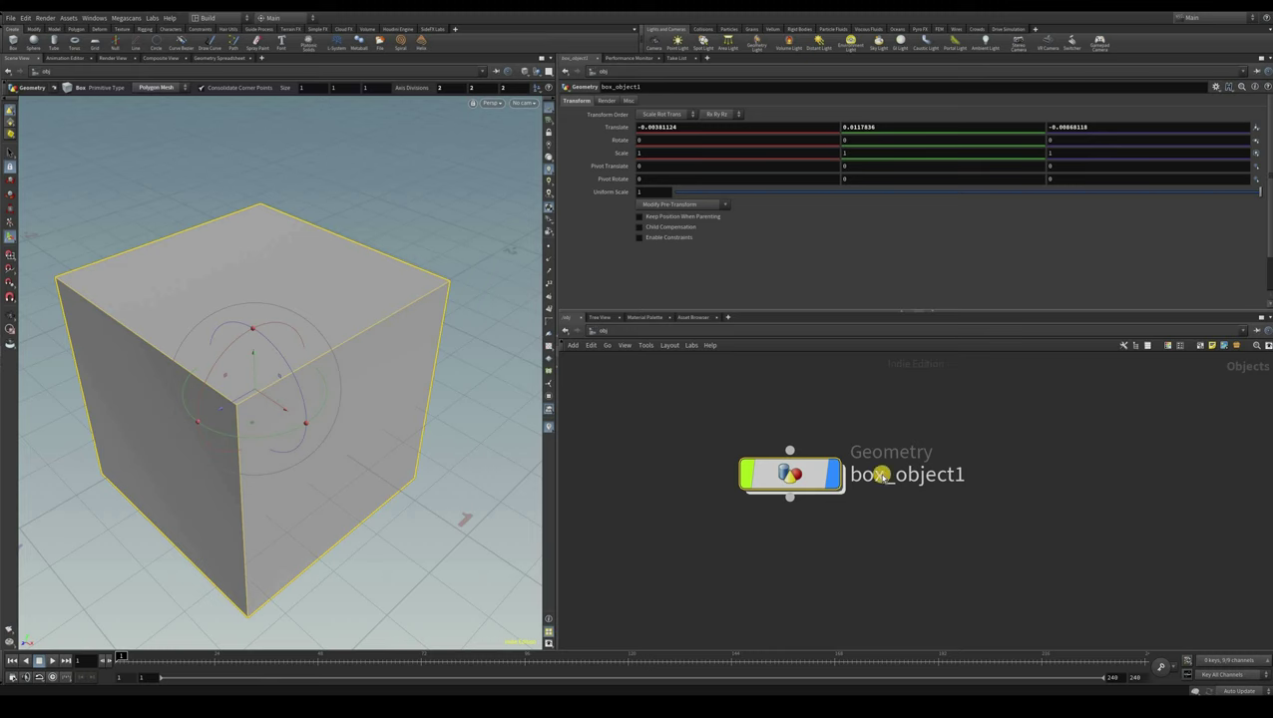
# Select the box object's node in the network and activate the Select tool in the scene view
pyautogui.moveTo(815, 393); pyautogui.dragTo(866, 459)
pyautogui.moveTo(695, 419); pyautogui.dragTo(915, 563)
pyautogui.press('s')
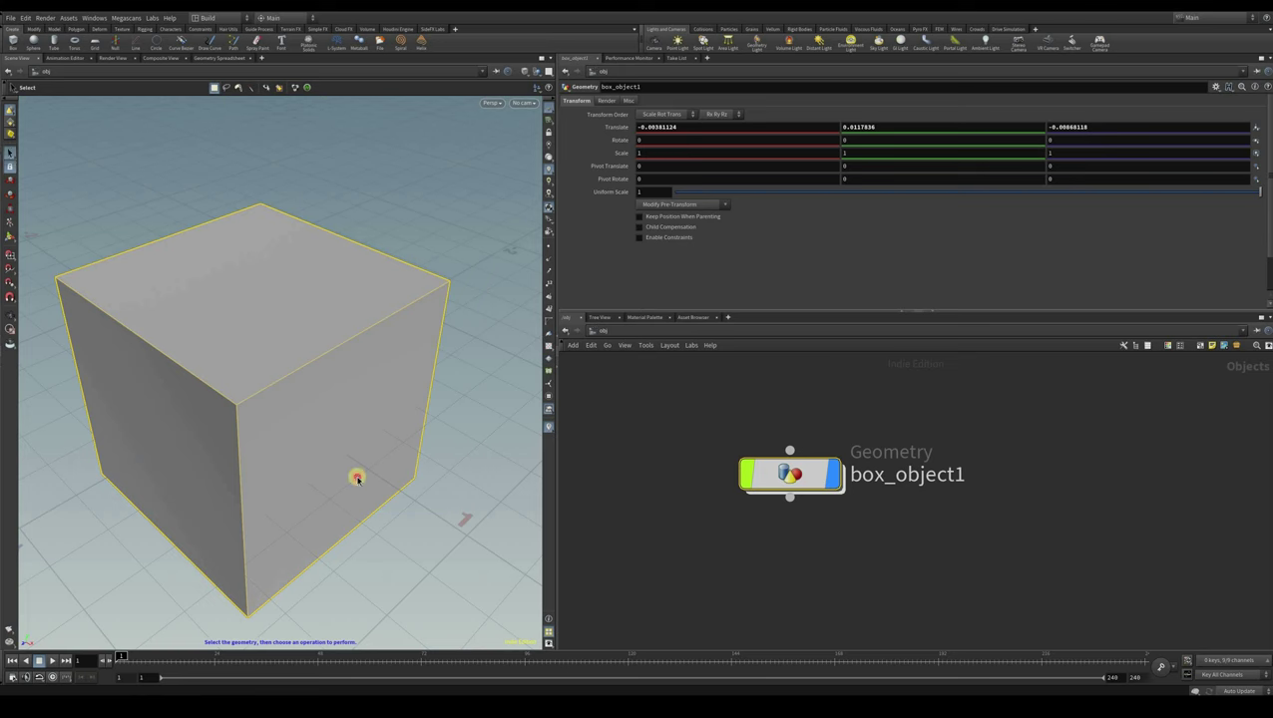
# Try box, lasso and brush selection around the box object, and clear the selection
pyautogui.moveTo(80, 157); pyautogui.dragTo(319, 299)
pyautogui.click(226, 87)
pyautogui.moveTo(406, 227)
pyautogui.mouseDown()
pyautogui.moveTo(201, 375)
pyautogui.moveTo(287, 316)
pyautogui.mouseUp()
pyautogui.click(237, 89)
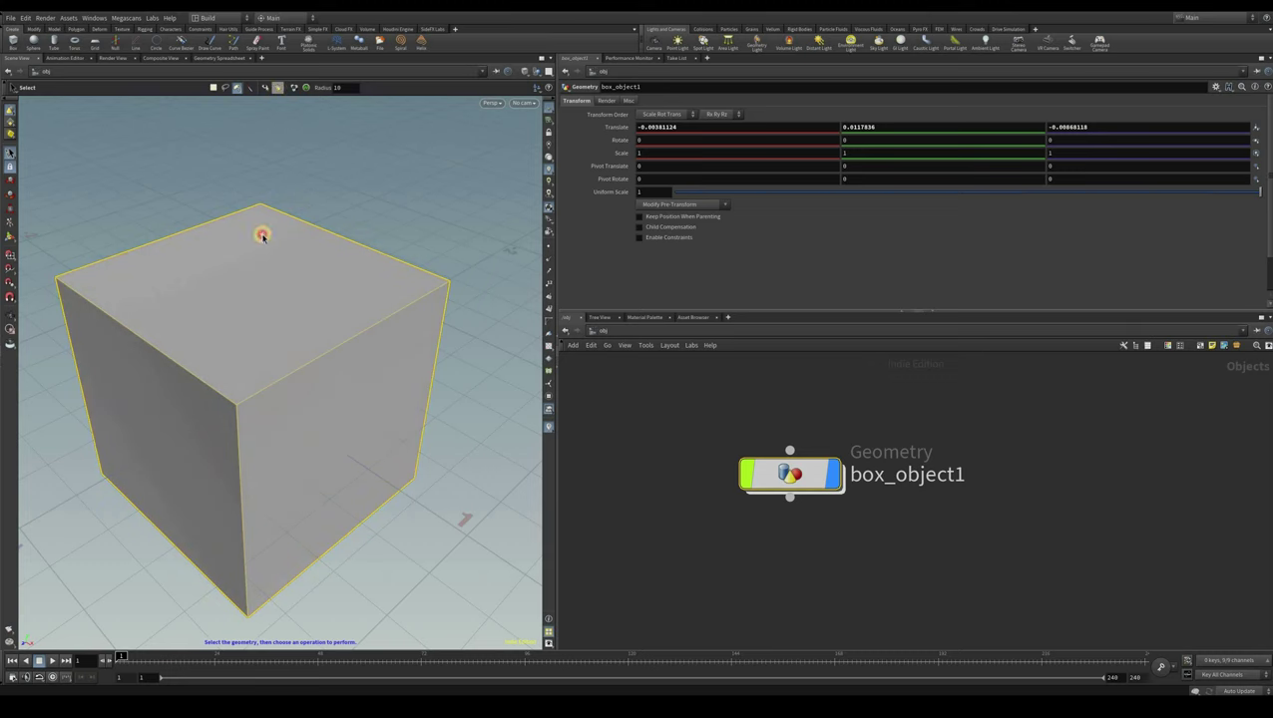
pyautogui.moveTo(285, 149); pyautogui.dragTo(235, 209)
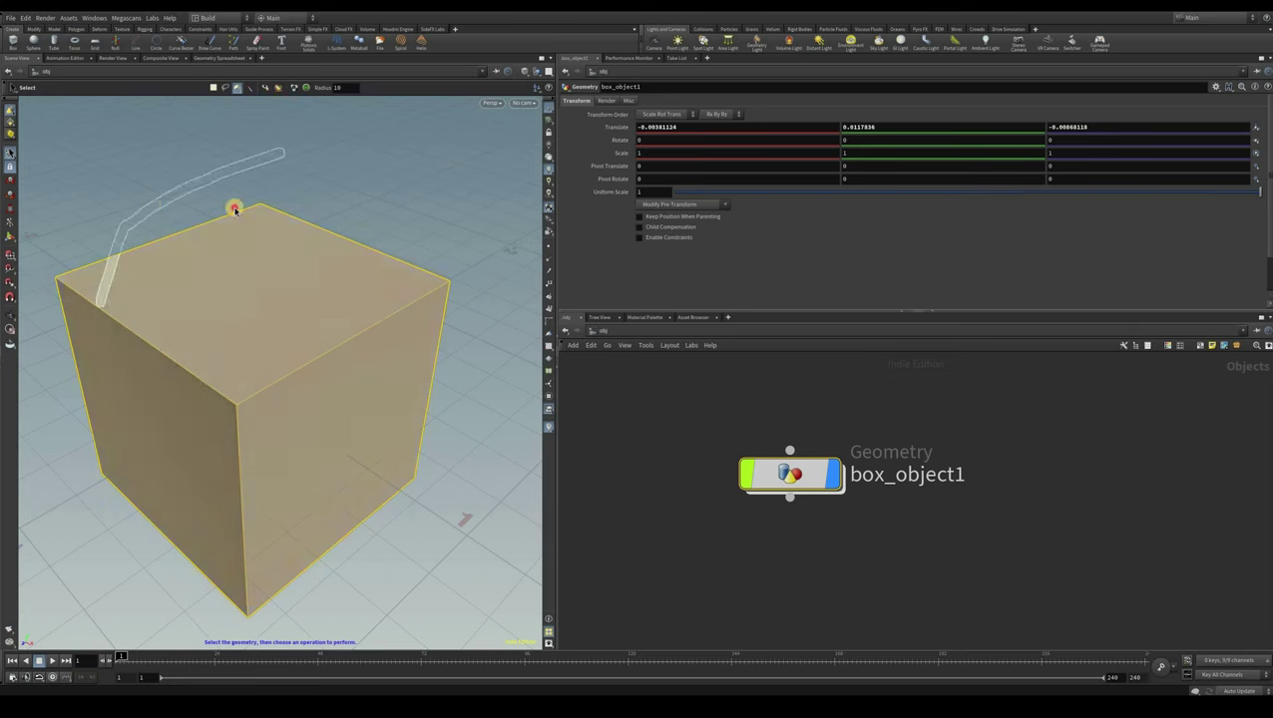
pyautogui.click(277, 87)
pyautogui.click(97, 197)
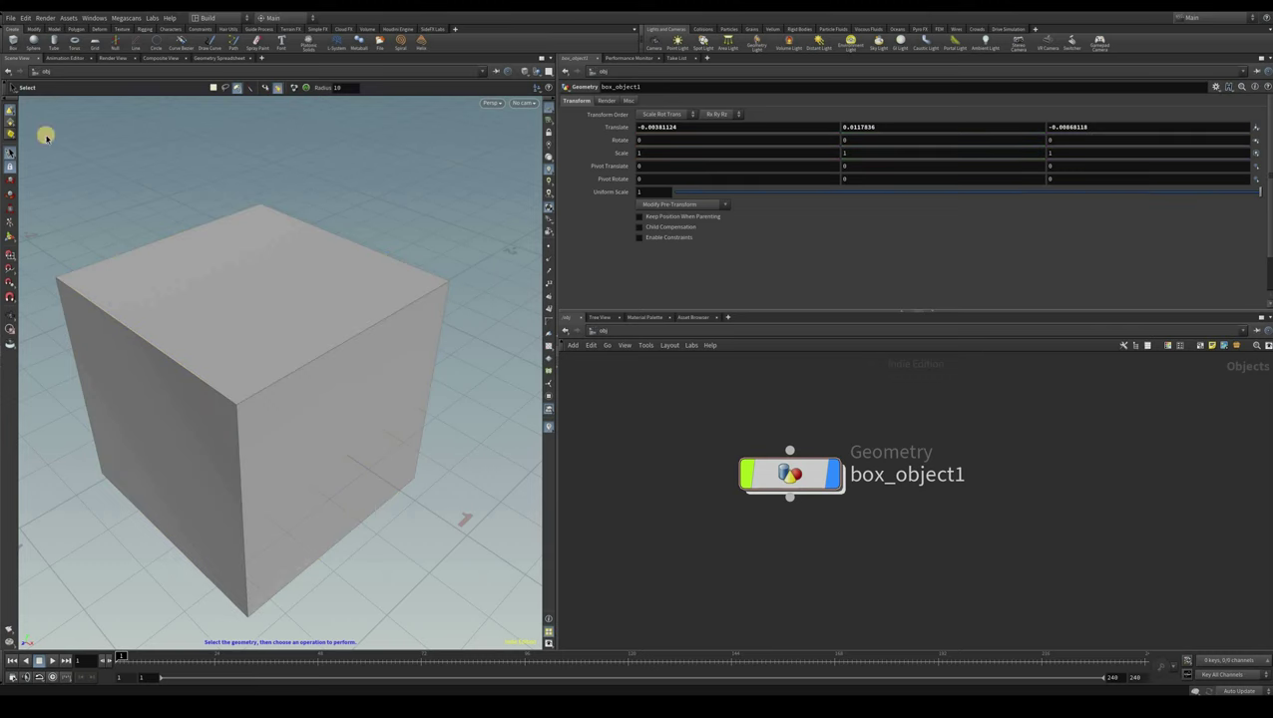
# Return to box picking with the Select tool and reselect the whole box object
pyautogui.click(214, 88)
pyautogui.click(10, 156)
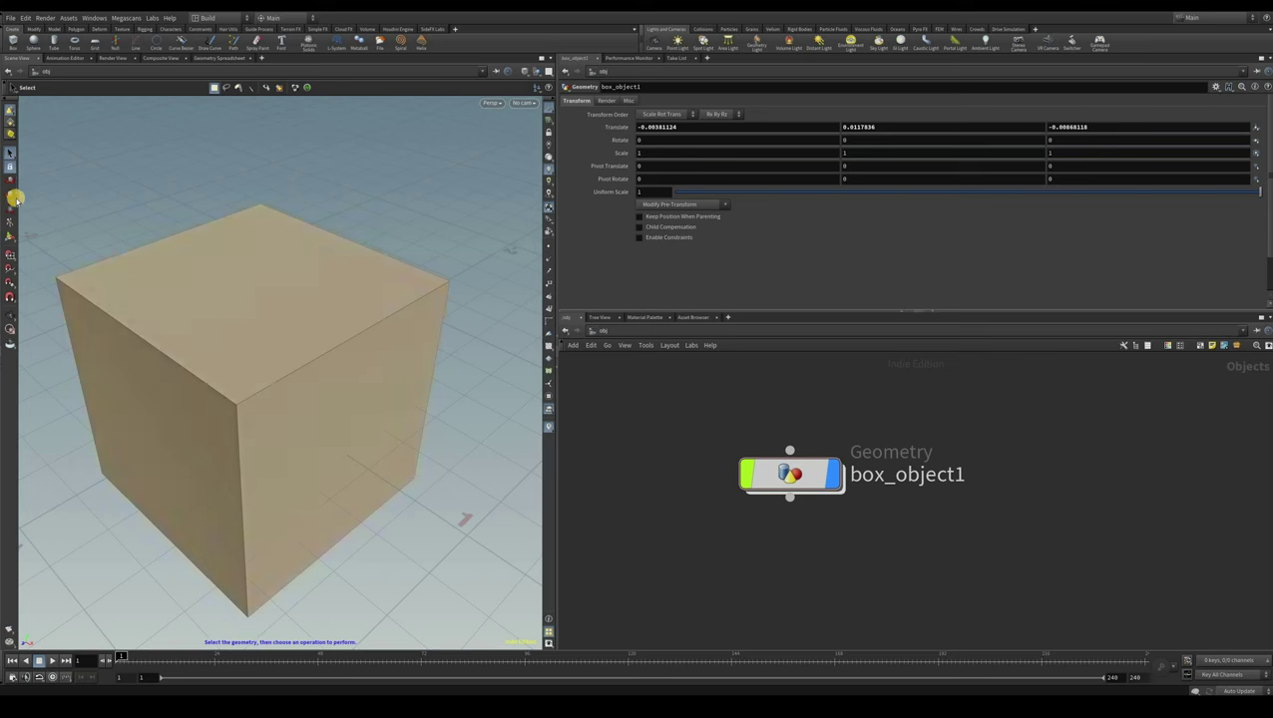
pyautogui.press('n')
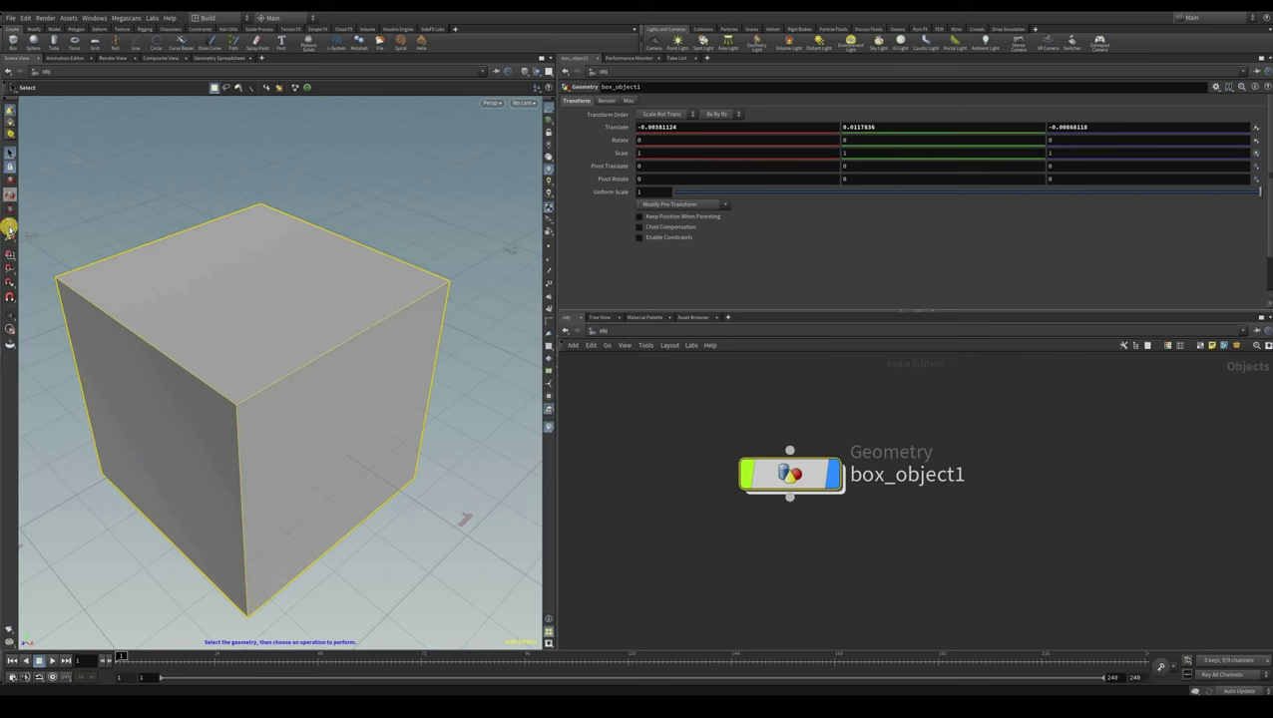
# Try the Move and Rotate tools on the box, and scale it to about 0.93 along Z
pyautogui.click(8, 196)
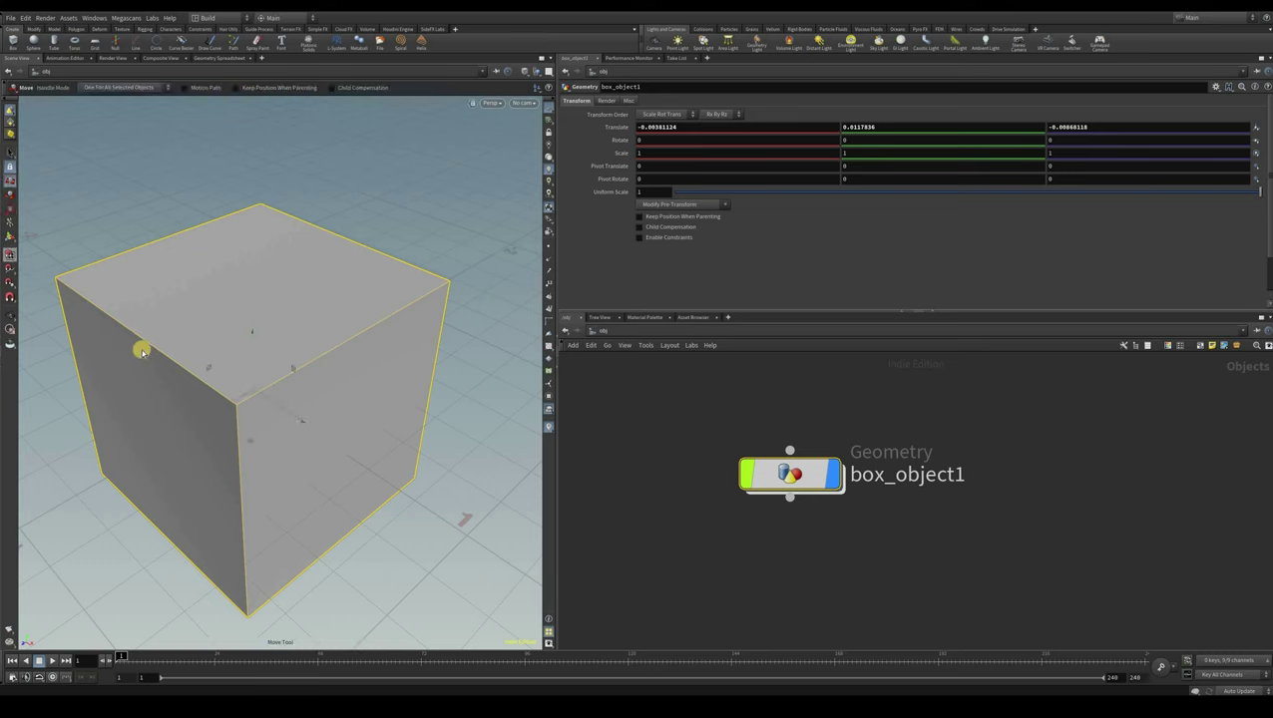
pyautogui.press('r')
pyautogui.press('e')
pyautogui.moveTo(199, 421); pyautogui.dragTo(32, 206)
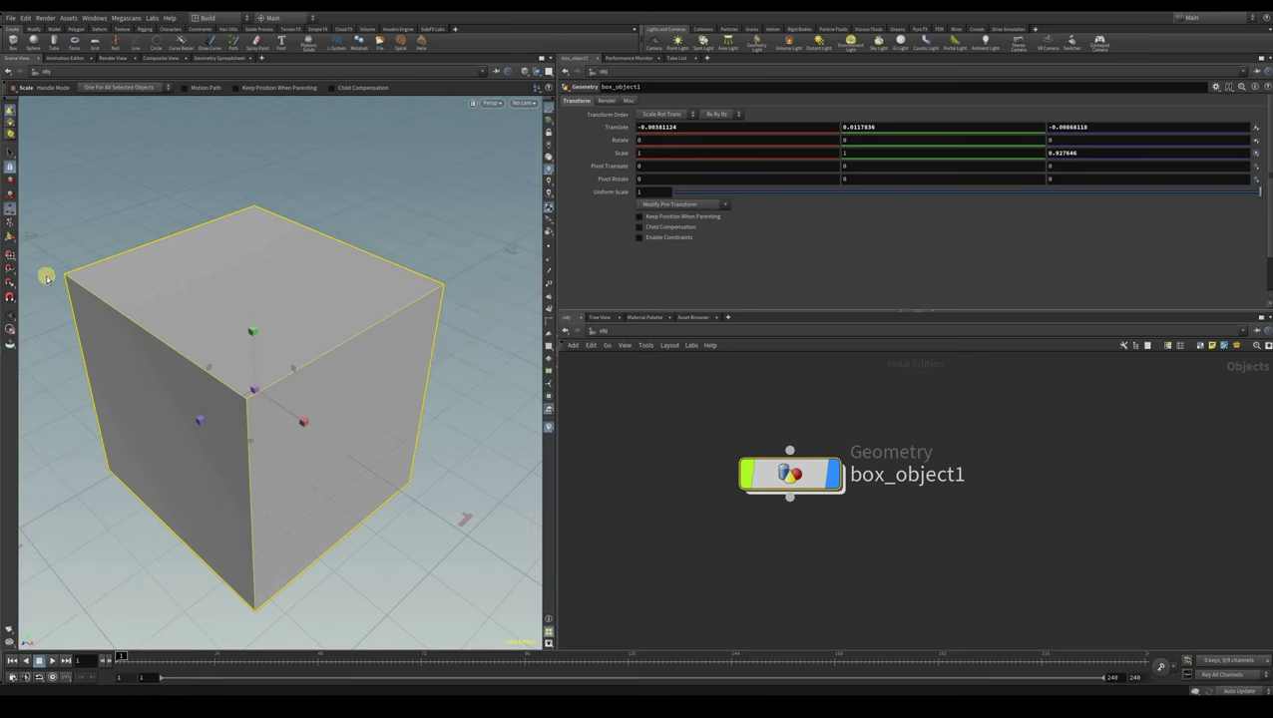
# Try the Pose and Handles tools on the box and reselect its node in the network
pyautogui.click(9, 224)
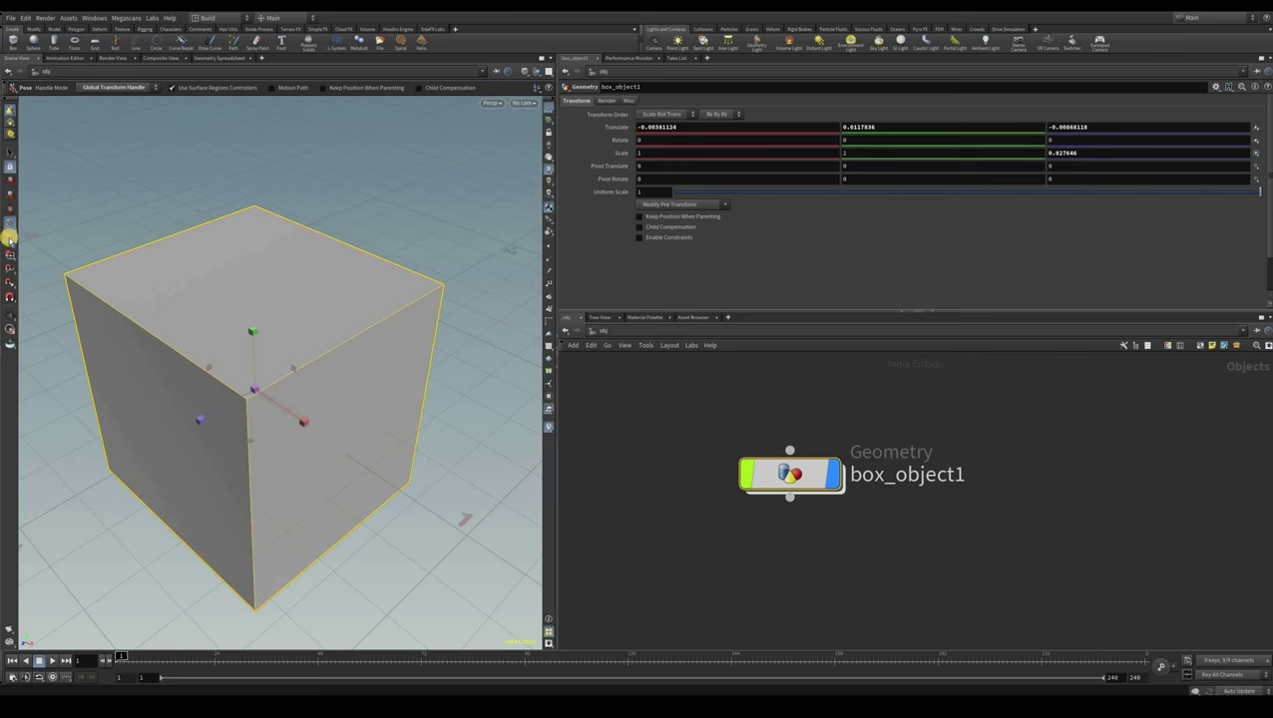
pyautogui.click(7, 238)
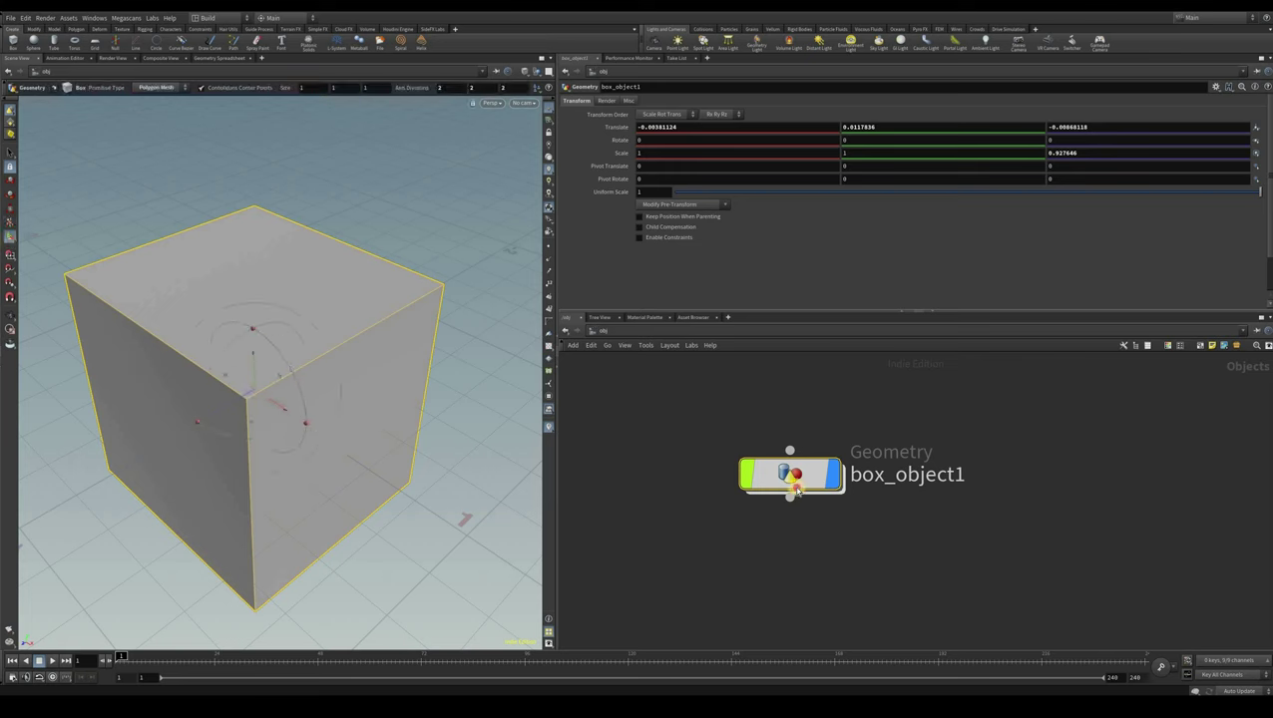
pyautogui.click(908, 539)
pyautogui.click(800, 478)
# Try the snapping modes and review the multi-snapping options
pyautogui.click(10, 262)
pyautogui.click(10, 269)
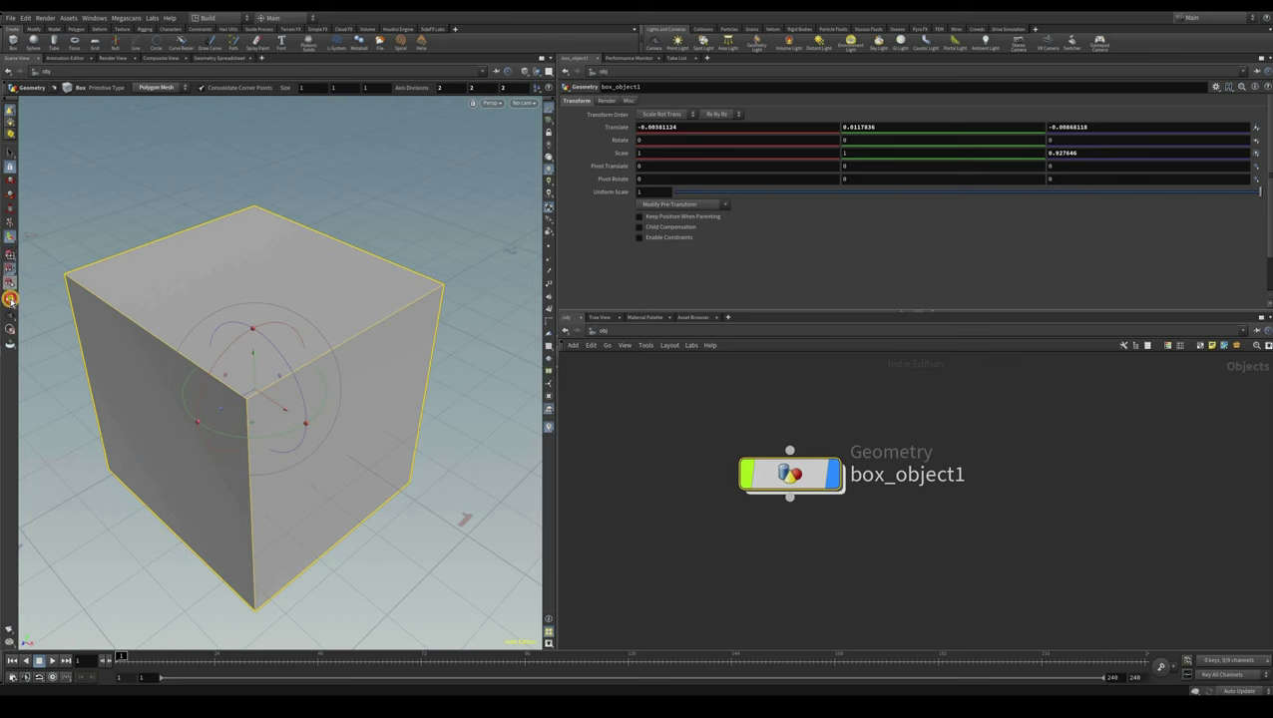
pyautogui.click(10, 297)
pyautogui.rightClick(10, 298)
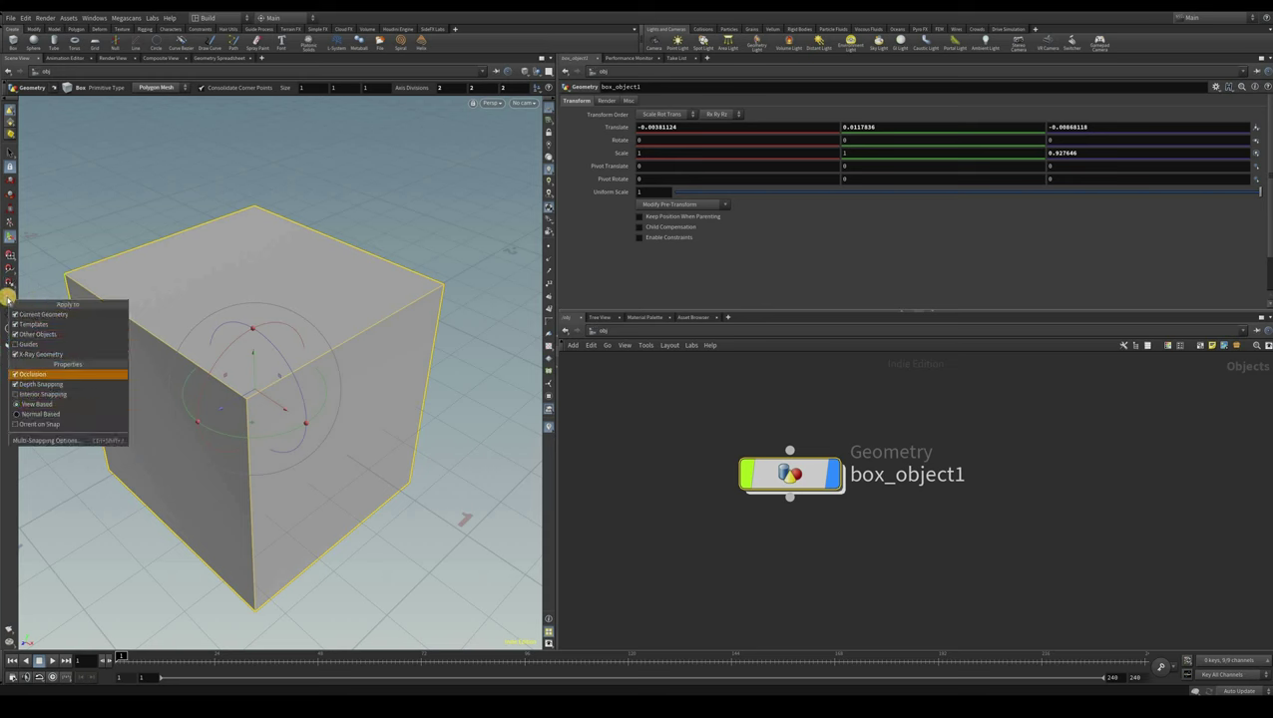
pyautogui.click(116, 361)
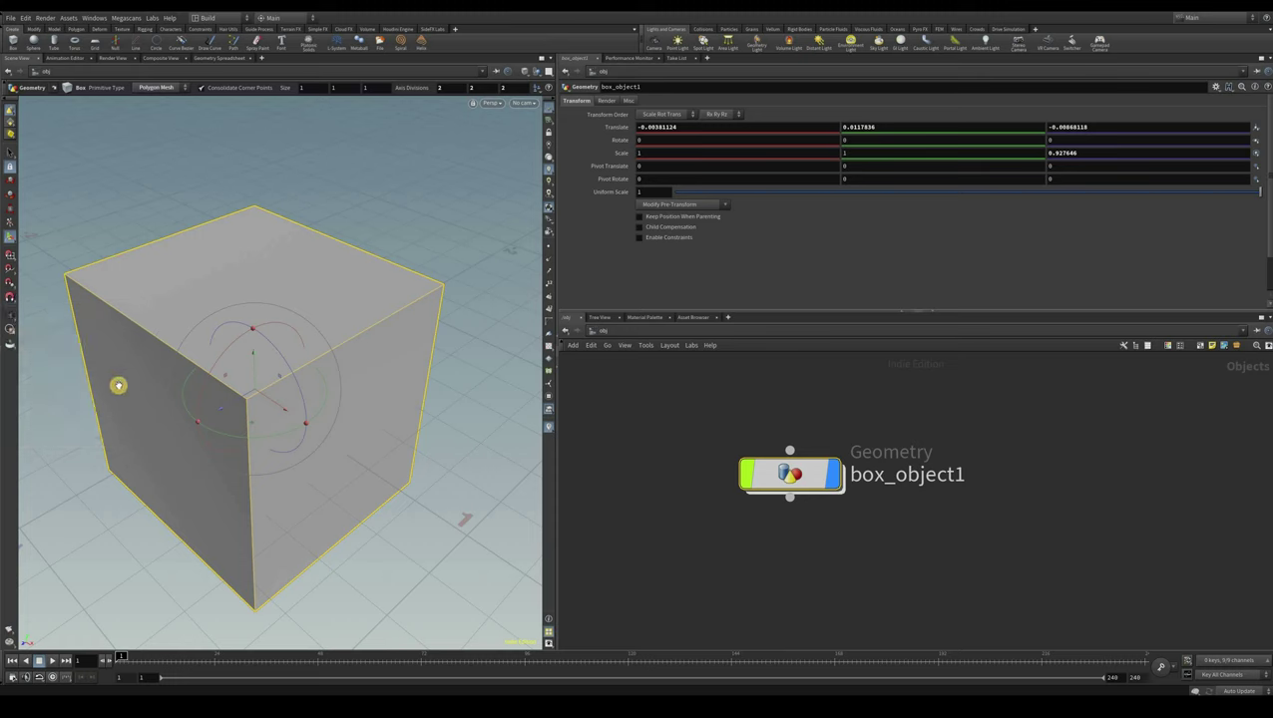
# Activate the View tool and inspect the box by tumbling, panning and zooming the scene view
pyautogui.press('Escape')
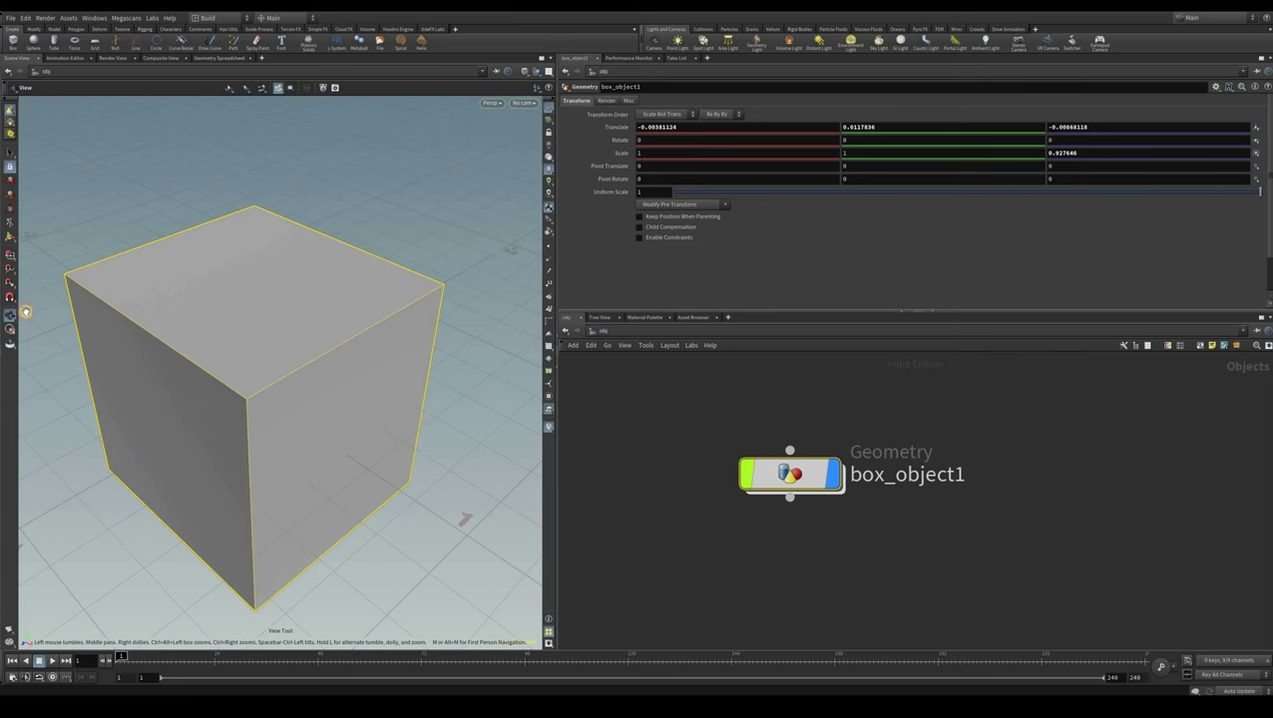
pyautogui.moveTo(26, 313); pyautogui.dragTo(67, 321)
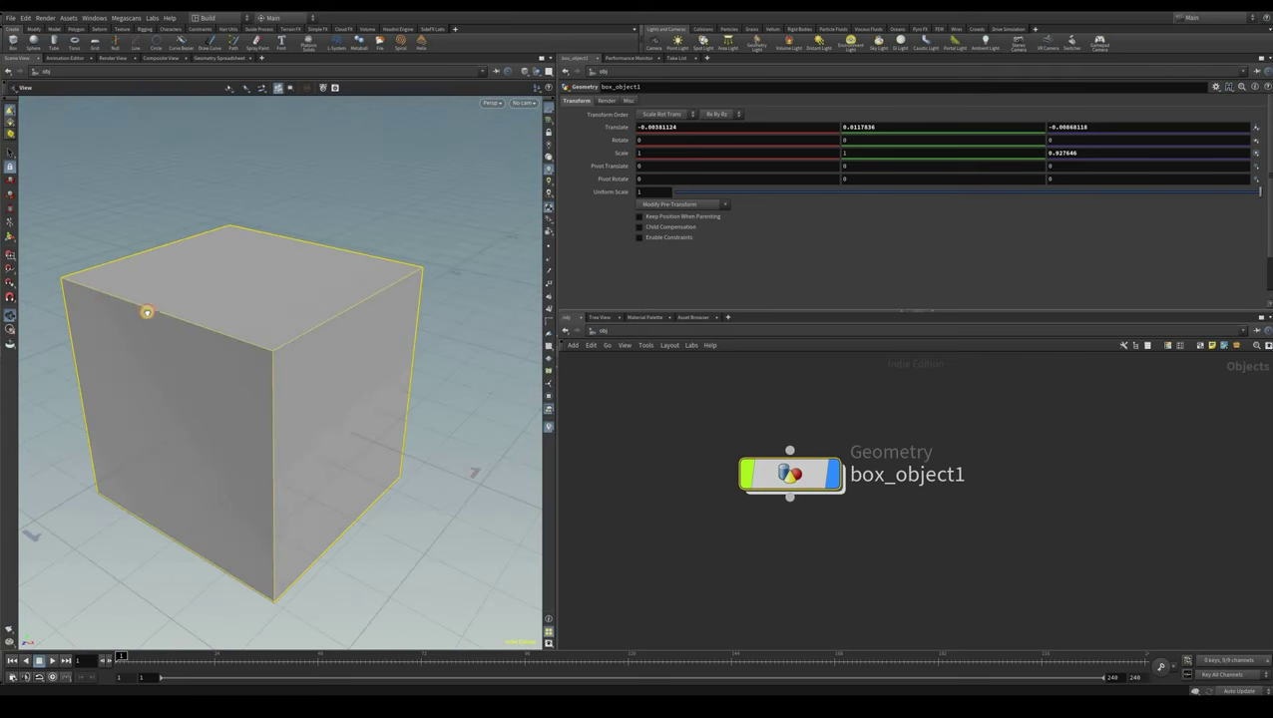
pyautogui.moveTo(222, 304); pyautogui.dragTo(310, 211)
pyautogui.moveTo(266, 304); pyautogui.dragTo(317, 248)
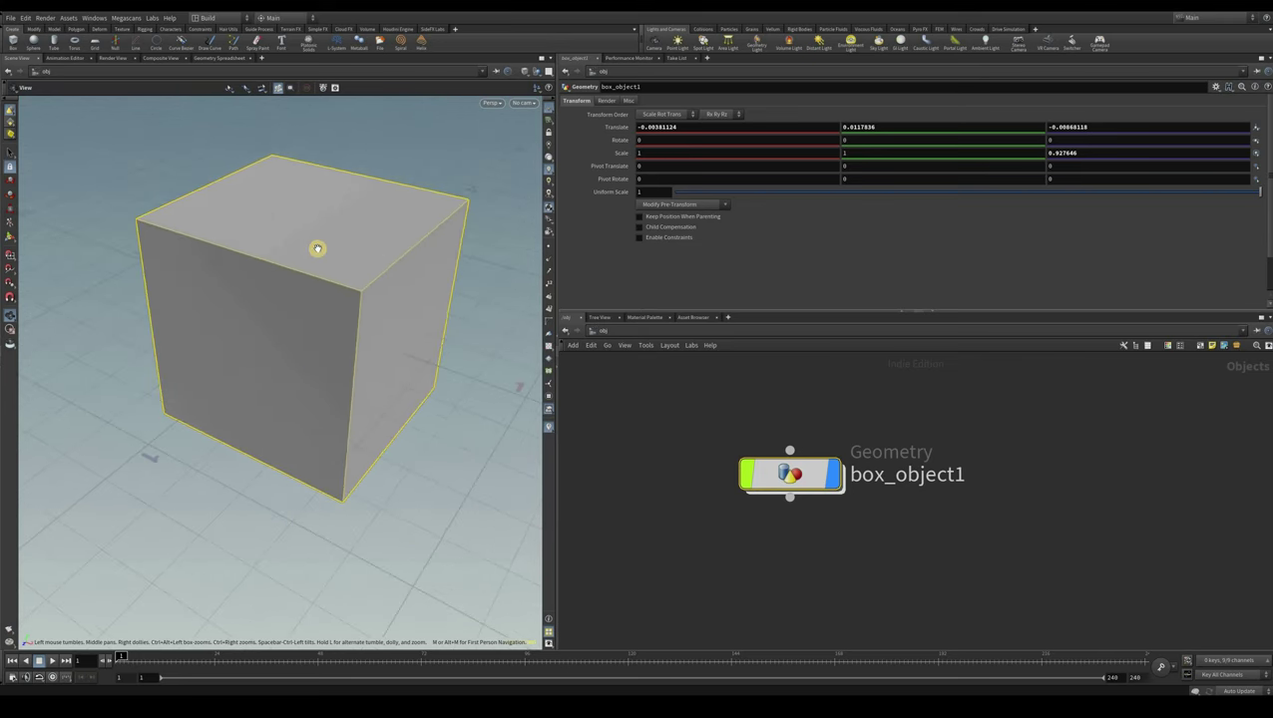
pyautogui.scroll(-2, 317, 249)
pyautogui.scroll(5, 318, 249)
pyautogui.scroll(3, 180, 419)
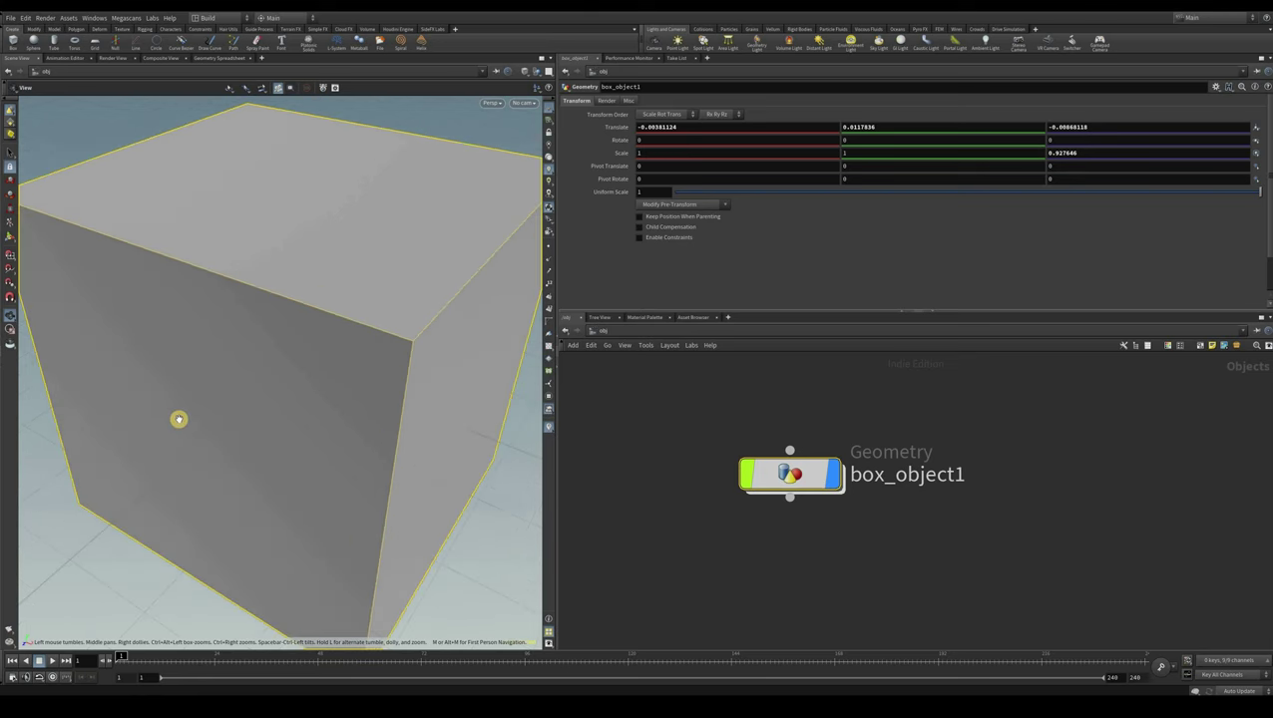
pyautogui.scroll(-3, 173, 415)
pyautogui.scroll(-3, 172, 411)
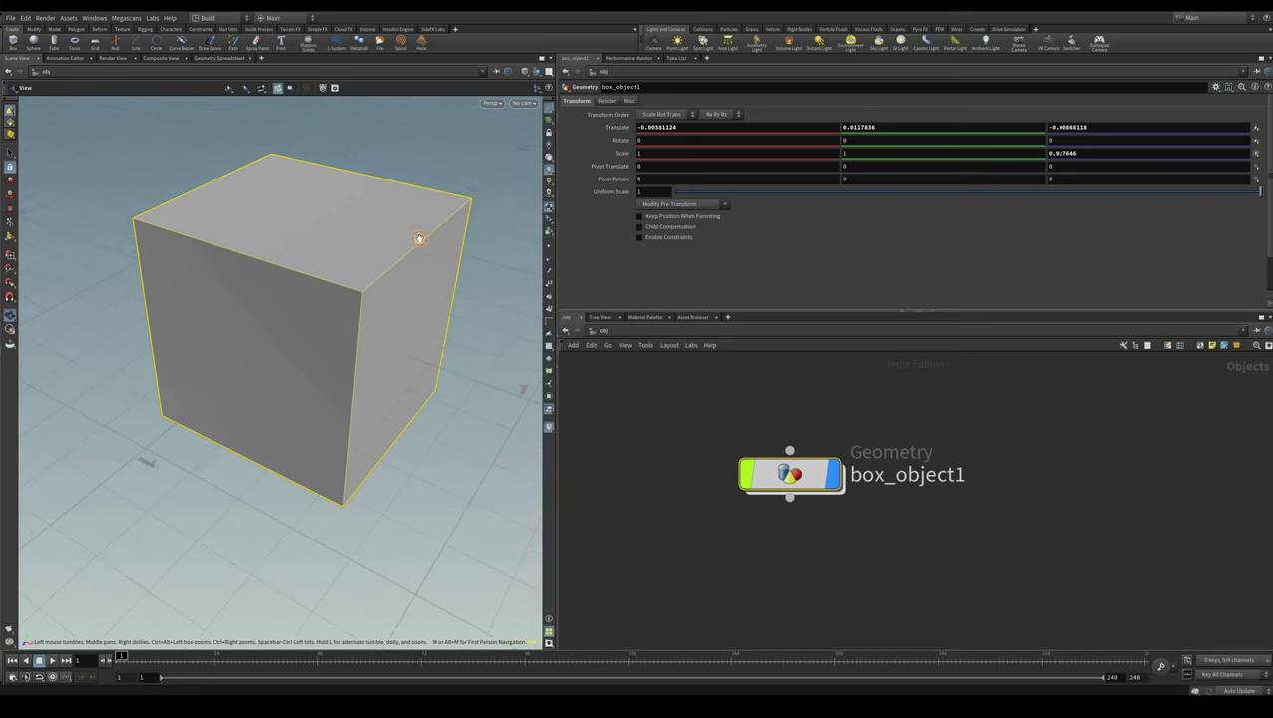
# Navigate the scene view away from the box and frame the selected box again
pyautogui.moveTo(424, 244); pyautogui.dragTo(160, 521)
pyautogui.scroll(-3, 184, 184)
pyautogui.scroll(2, 204, 191)
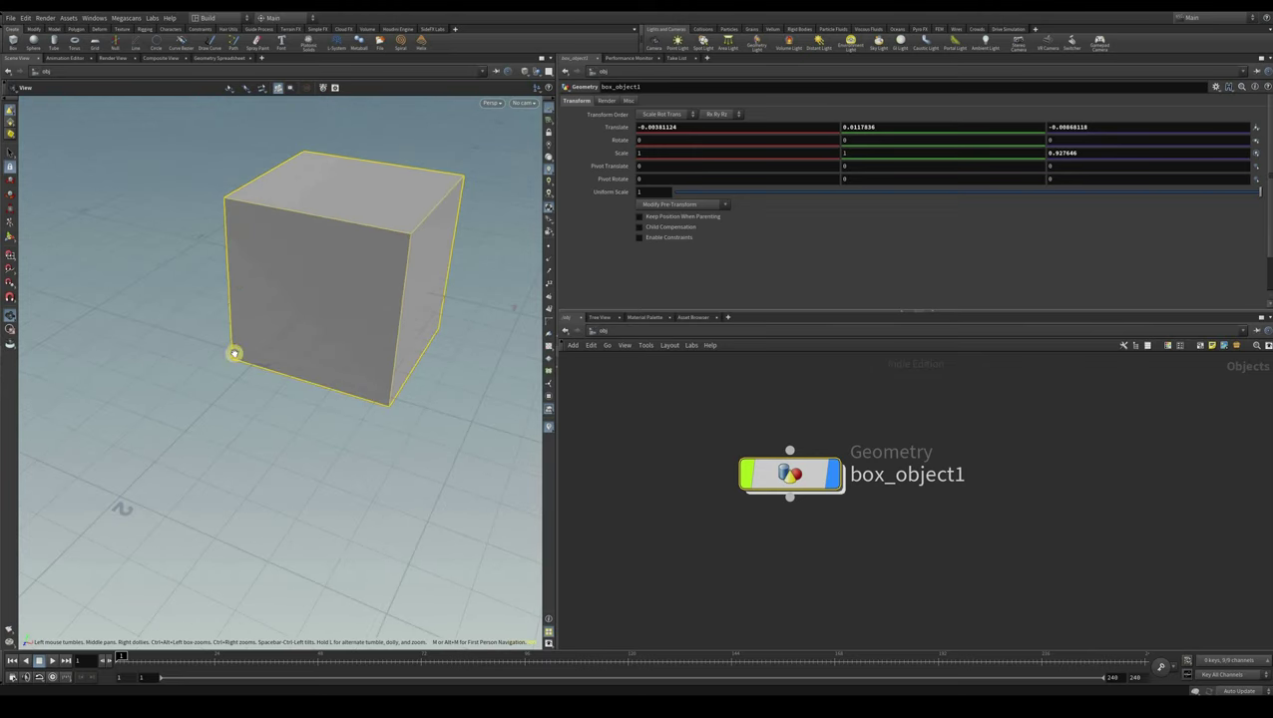
pyautogui.scroll(5, 90, 393)
pyautogui.moveTo(89, 393); pyautogui.dragTo(333, 320)
pyautogui.moveTo(424, 435); pyautogui.dragTo(678, 617)
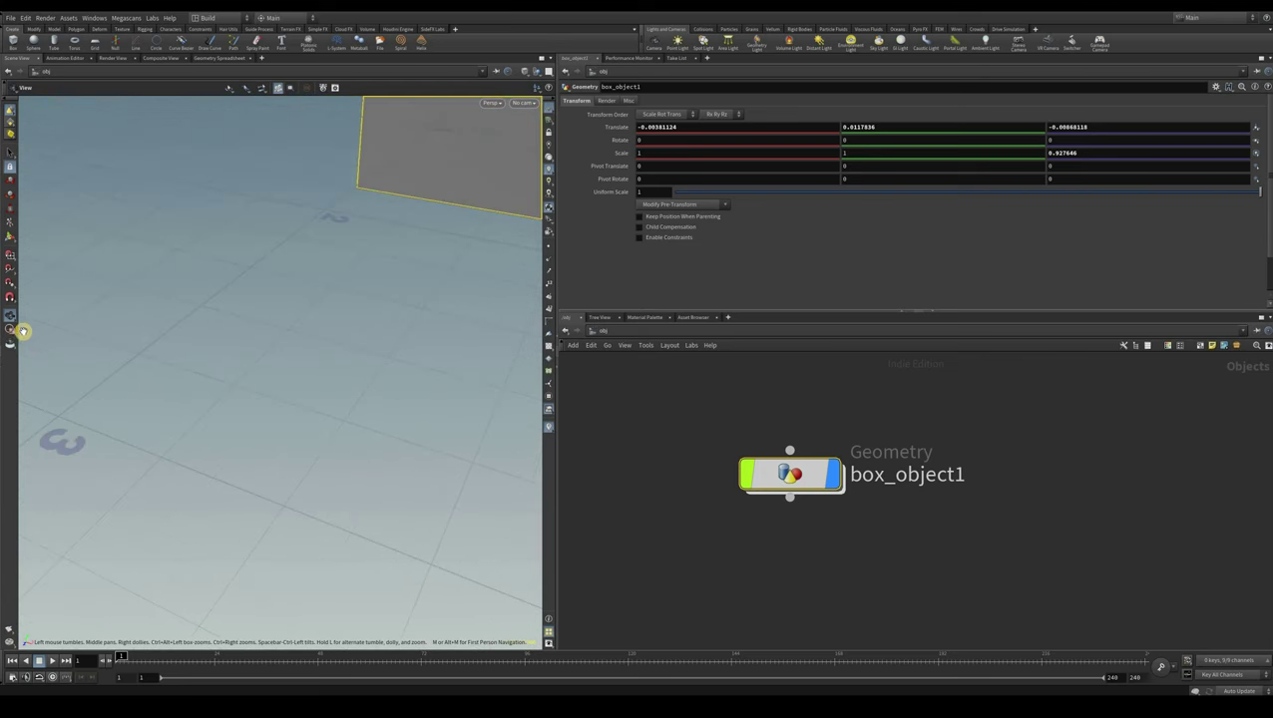
pyautogui.moveTo(662, 388); pyautogui.dragTo(1017, 594)
pyautogui.press('f')
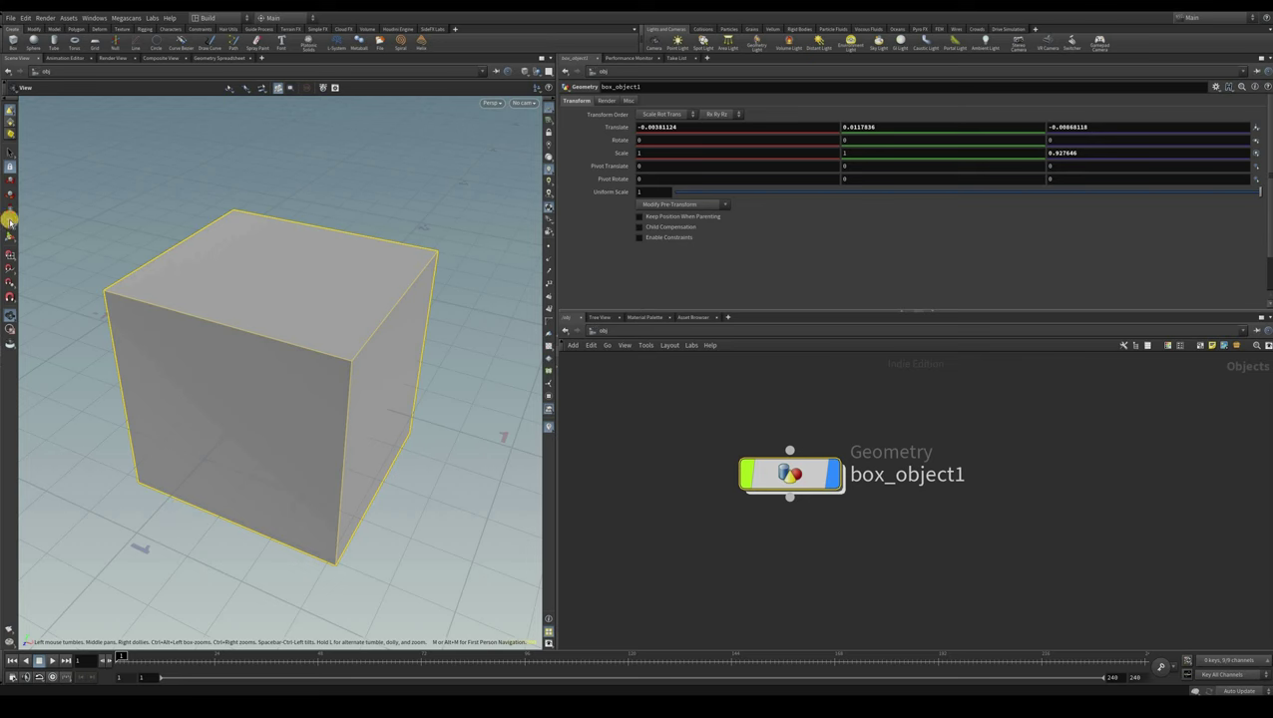
# Alternate between the Select and View tools, tumble around the box, and finish with the Select tool active
pyautogui.click(9, 152)
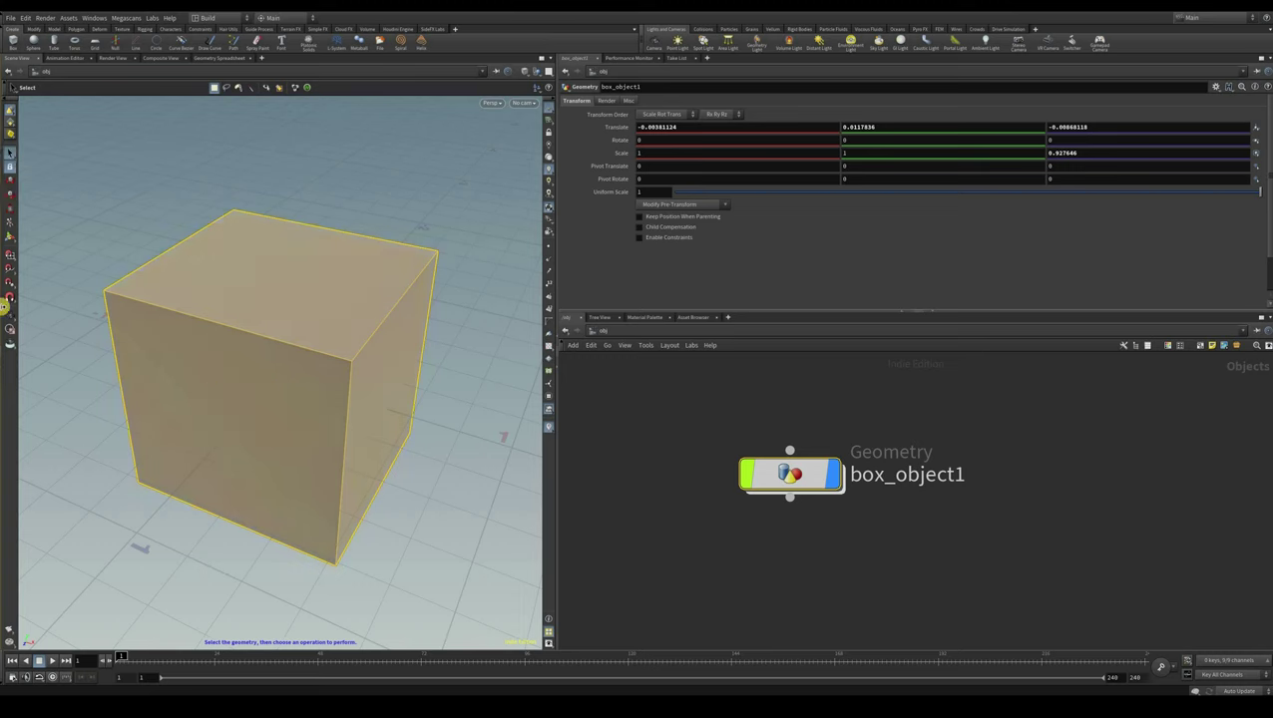
pyautogui.press('Escape')
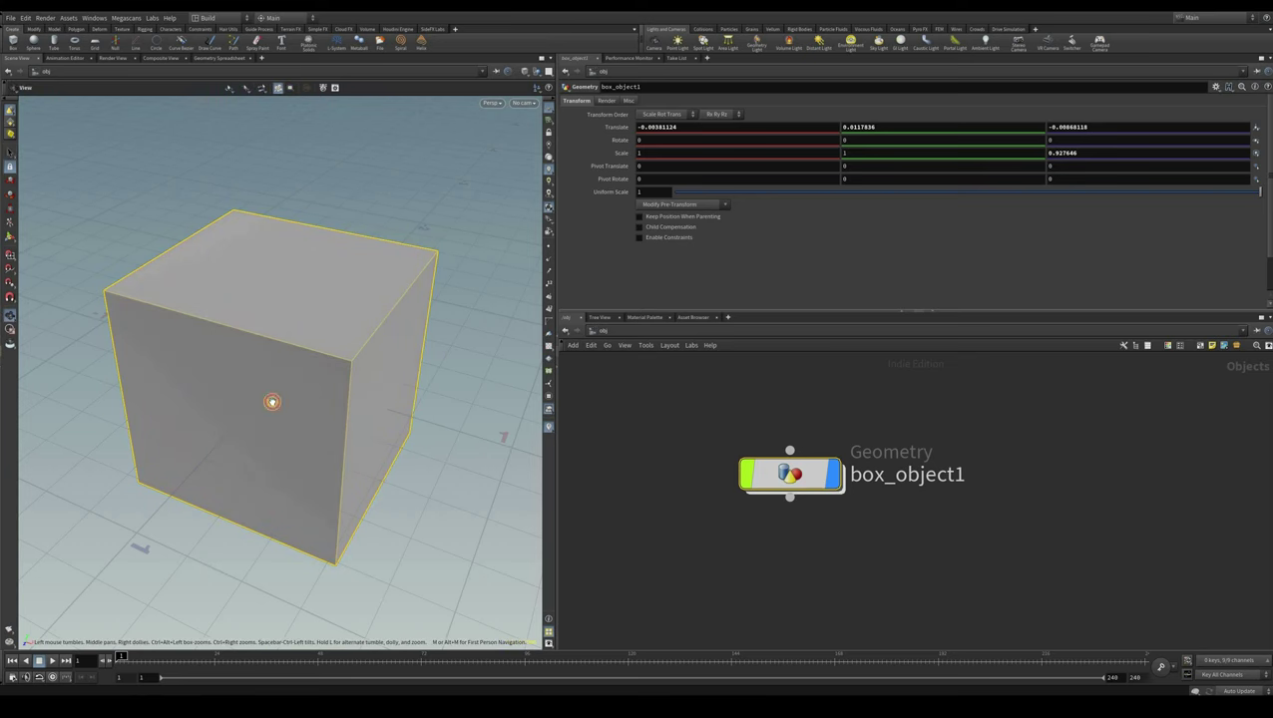
pyautogui.moveTo(310, 419); pyautogui.dragTo(17, 172)
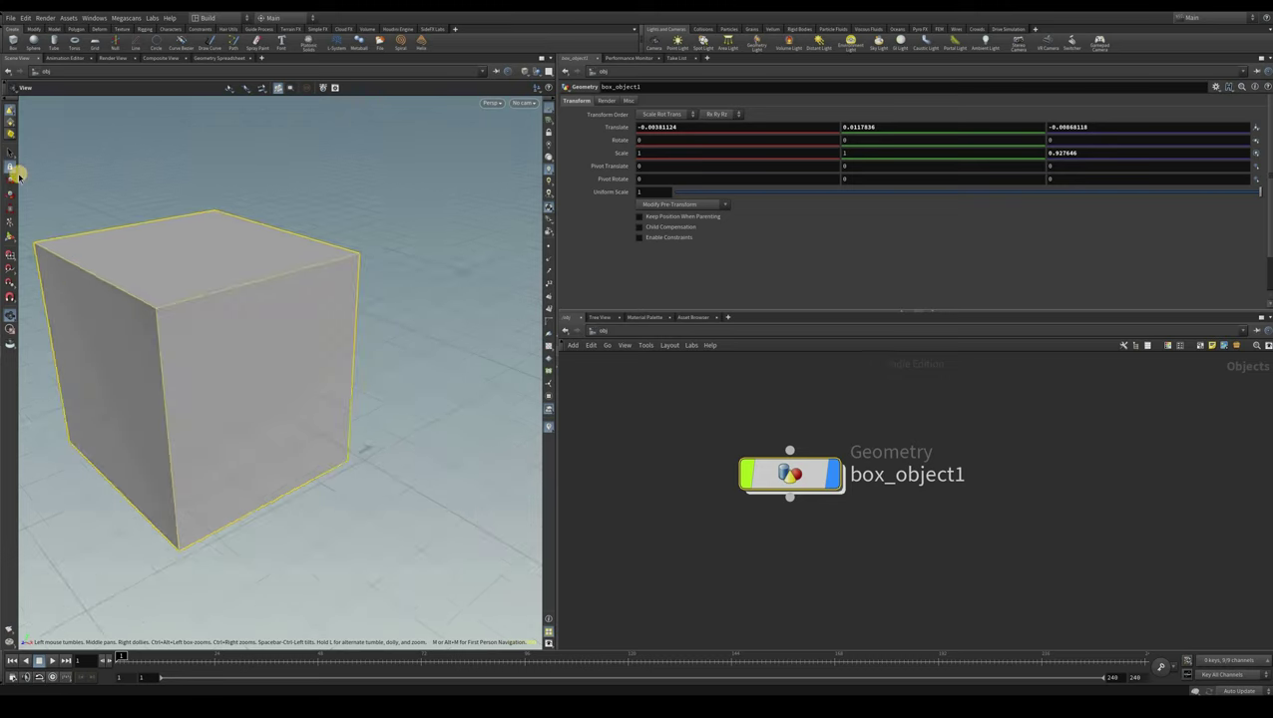
pyautogui.press('s')
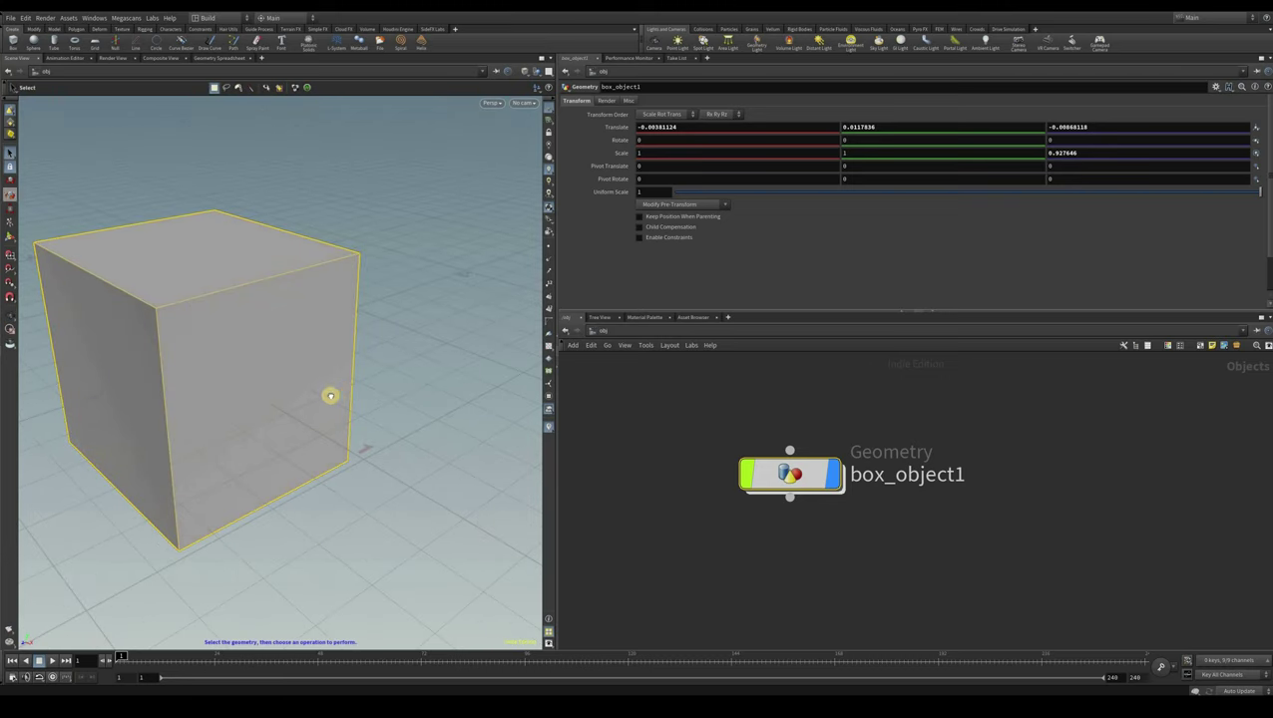
pyautogui.keyDown('alt'); pyautogui.moveTo(513, 193); pyautogui.dragTo(546, 231); pyautogui.keyUp('alt')
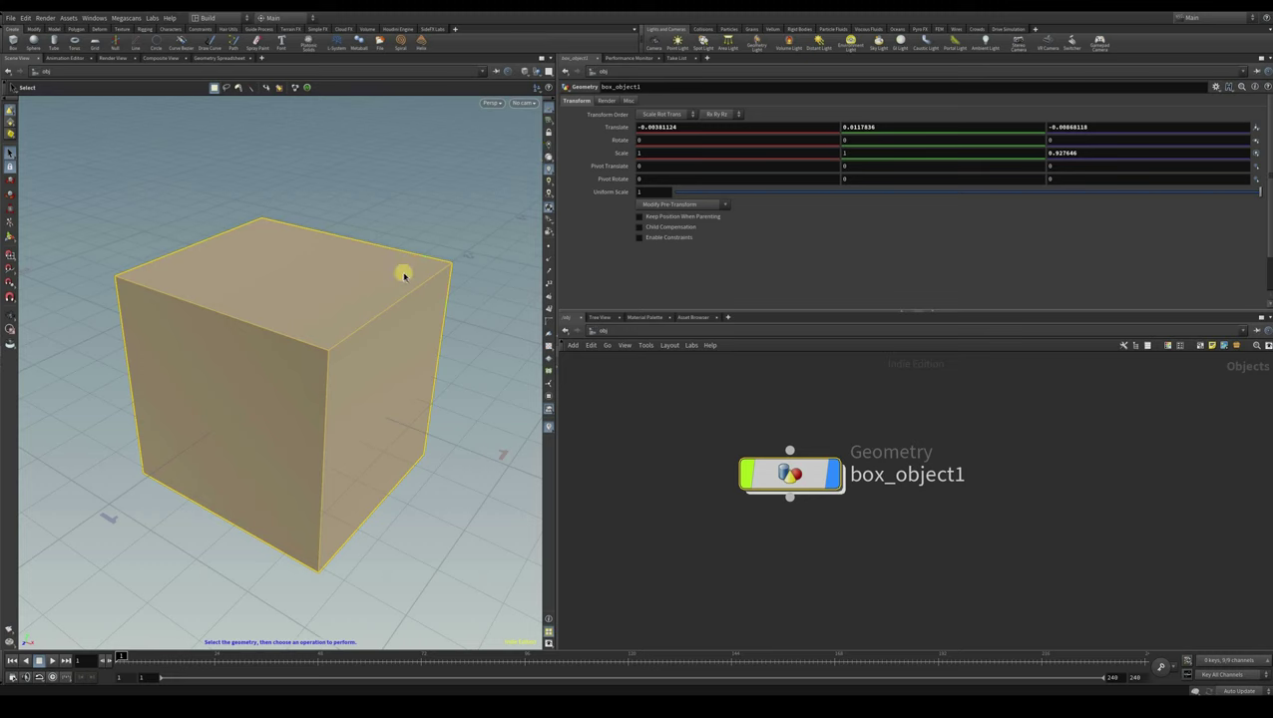
# Try displaying points, point normals, point numbers and primitive normals on the box, and turn these overlays off
pyautogui.click(548, 259)
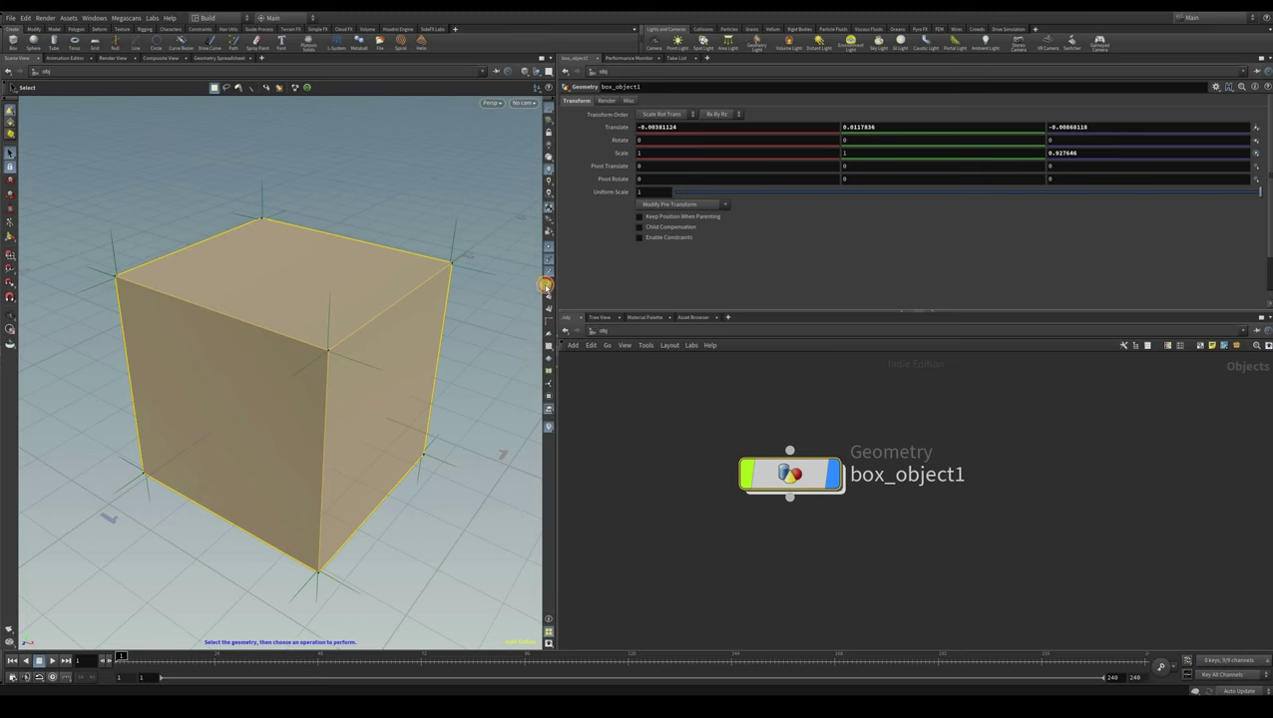
pyautogui.click(547, 297)
pyautogui.click(550, 307)
pyautogui.click(549, 261)
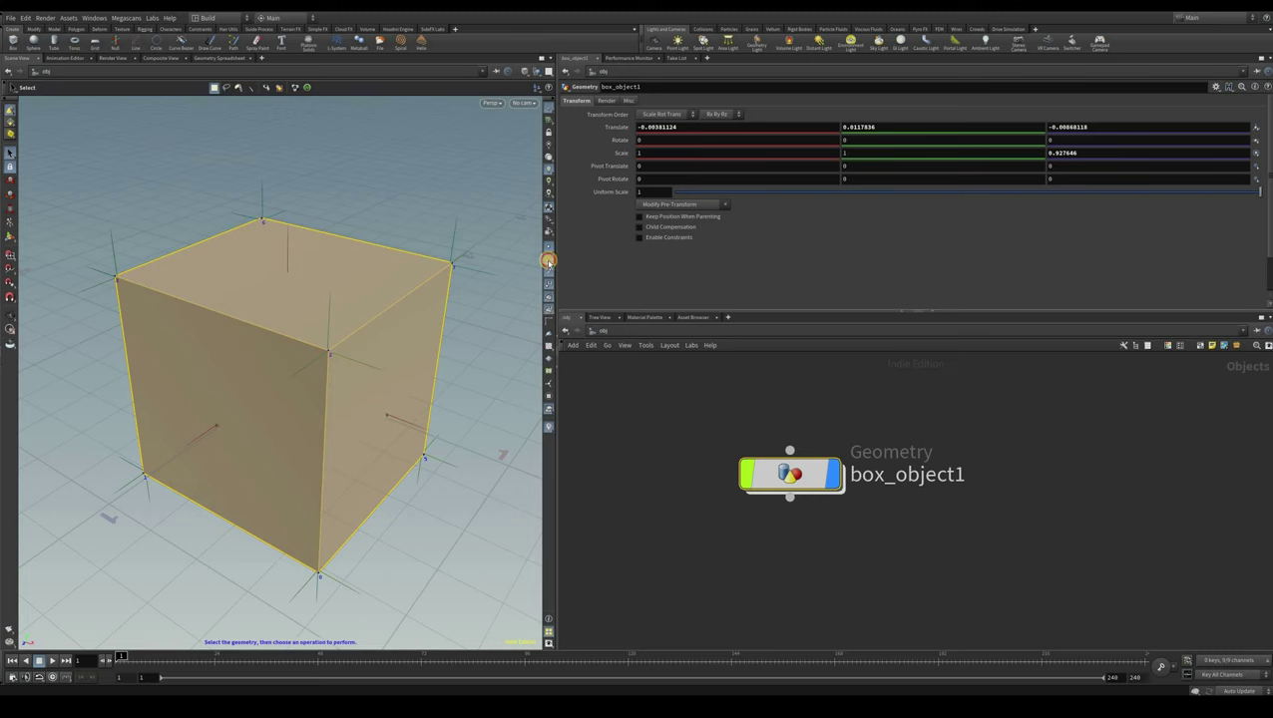
pyautogui.click(548, 309)
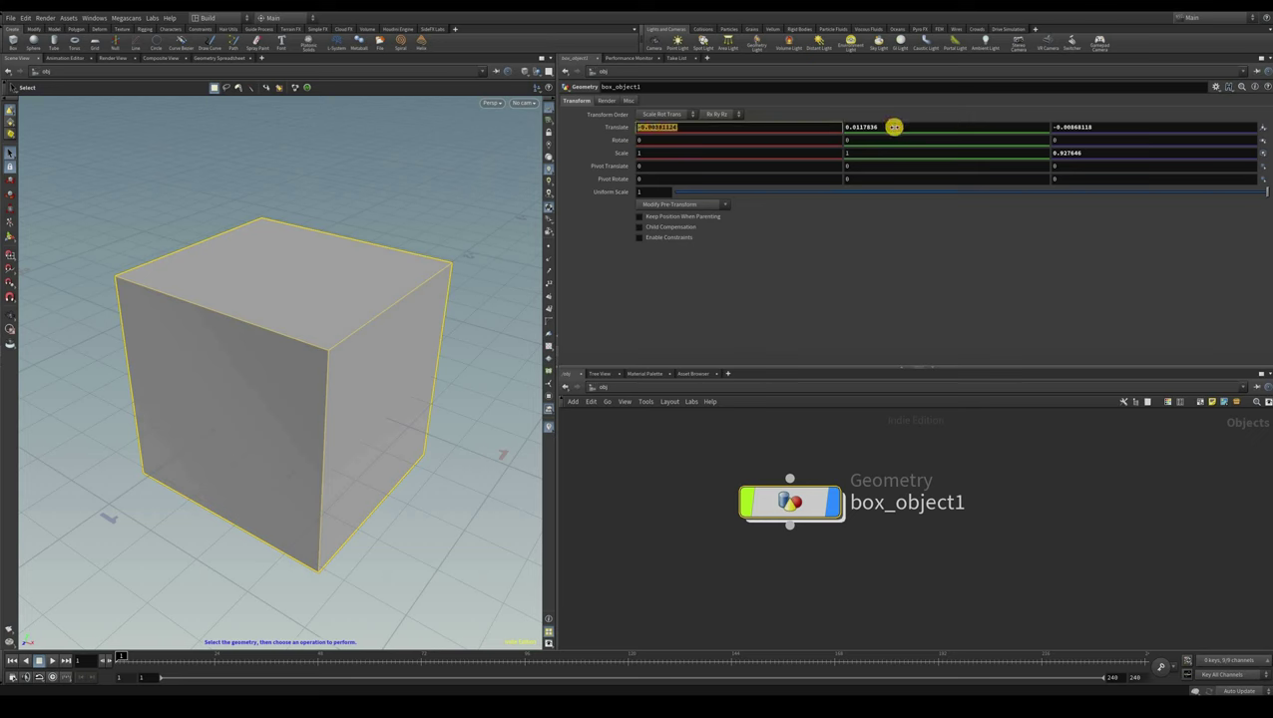
# Set the box's Y translation to 0.0817836 and its uniform scale to 0.6515
pyautogui.moveTo(894, 126); pyautogui.dragTo(483, 160, button='middle')
pyautogui.moveTo(607, 160); pyautogui.dragTo(992, 198, button='middle')
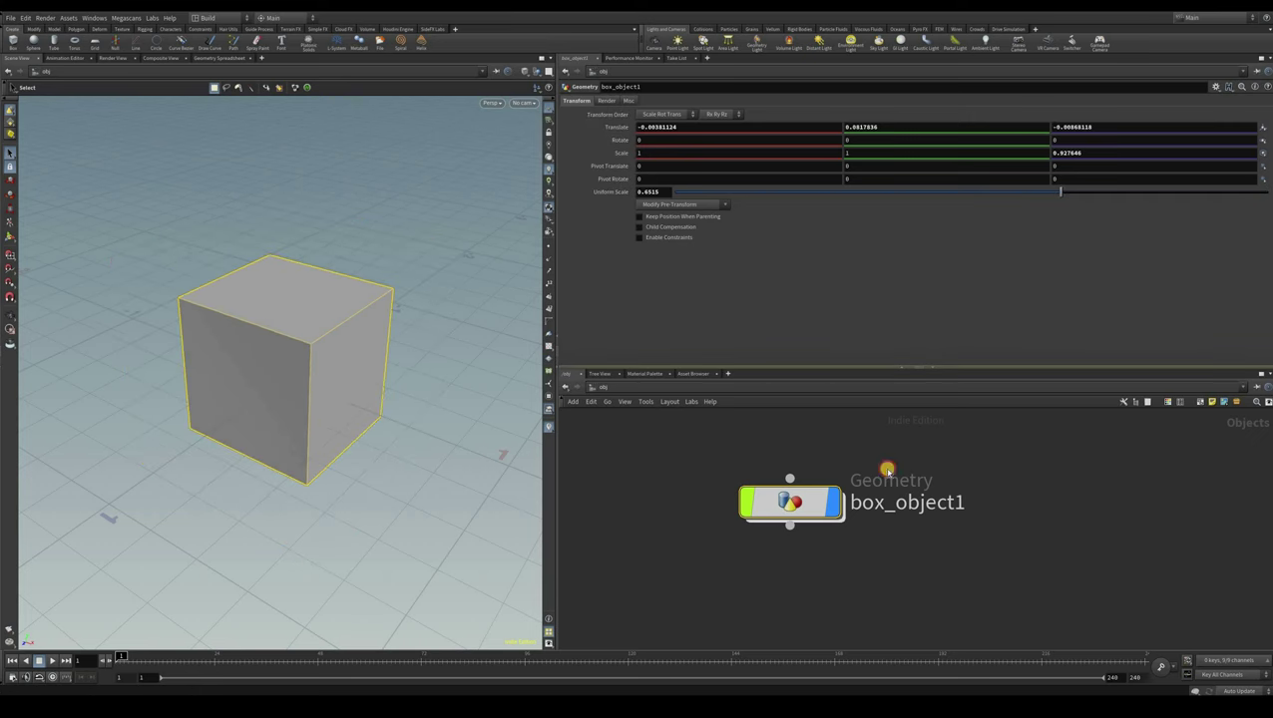
# Enlarge the network area around the box object's node and toggle its selectable flag
pyautogui.moveTo(785, 450)
pyautogui.moveTo(784, 450); pyautogui.dragTo(794, 524)
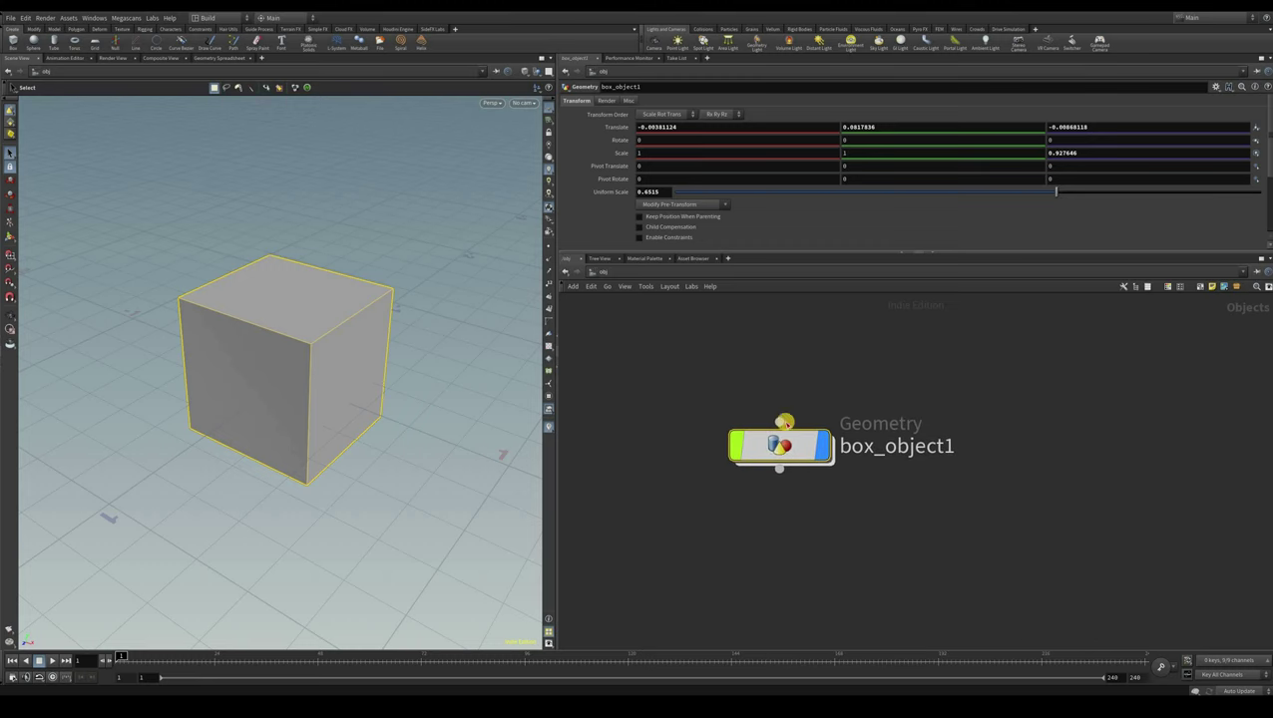
pyautogui.moveTo(735, 451)
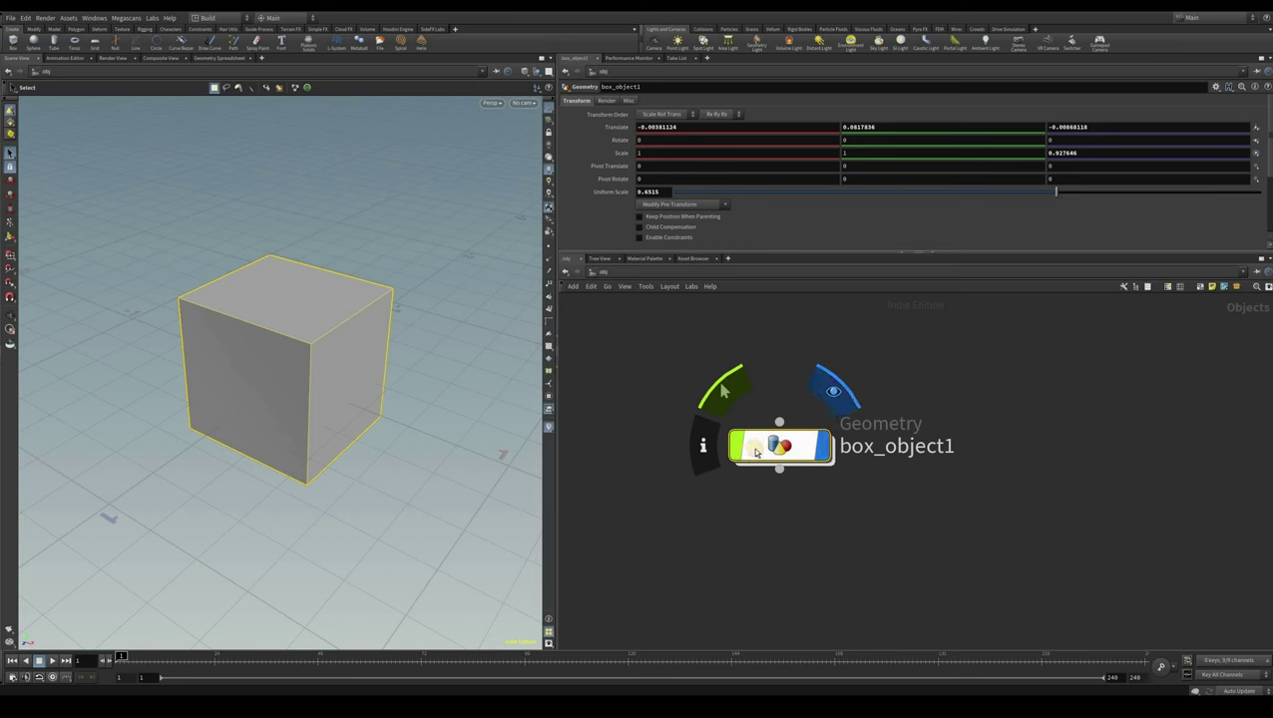
pyautogui.click(730, 393)
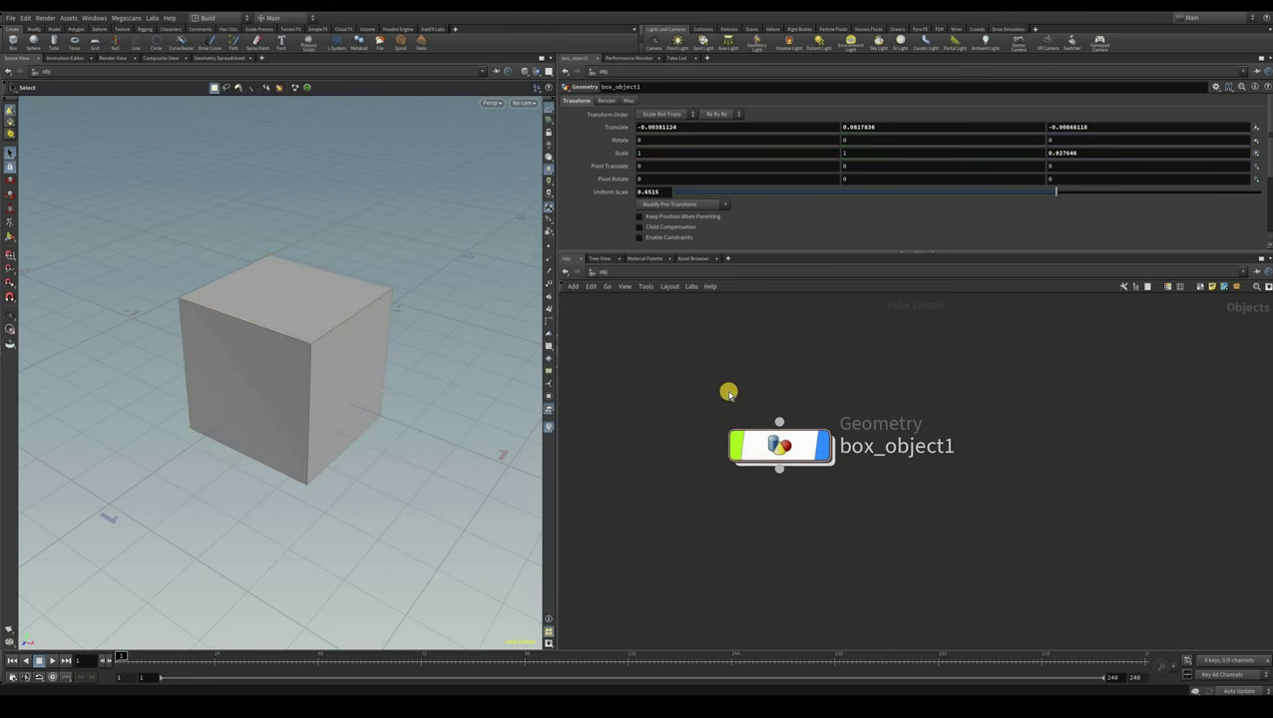
pyautogui.click(727, 392)
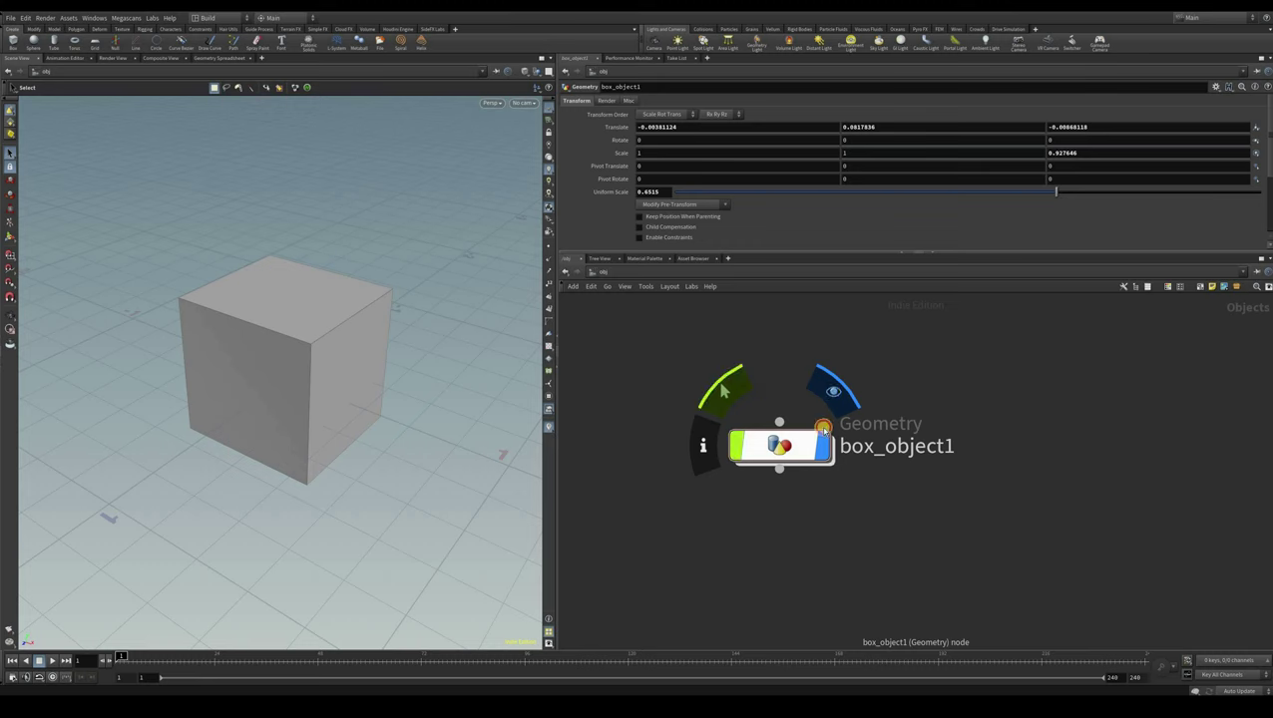
# Toggle the box's display and selectable flags off and on, and open the node's information window
pyautogui.click(833, 391)
pyautogui.click(833, 391)
pyautogui.click(833, 391)
pyautogui.click(833, 391)
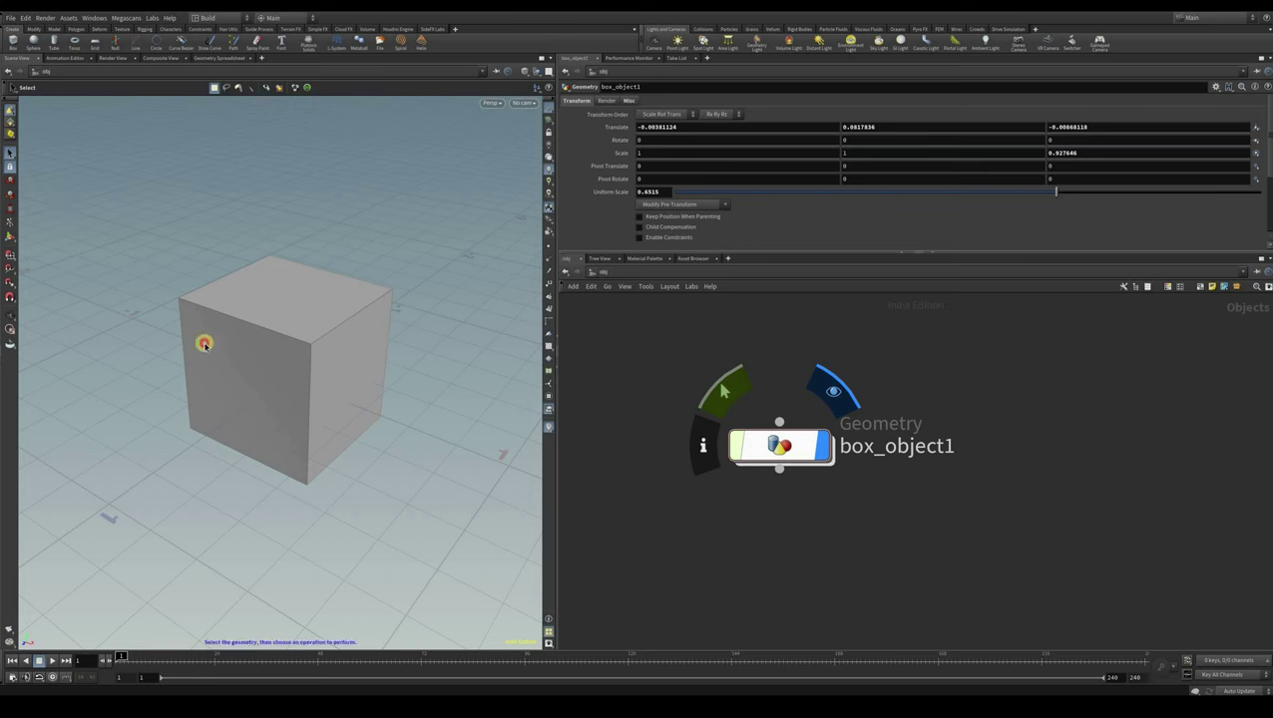
pyautogui.click(737, 448)
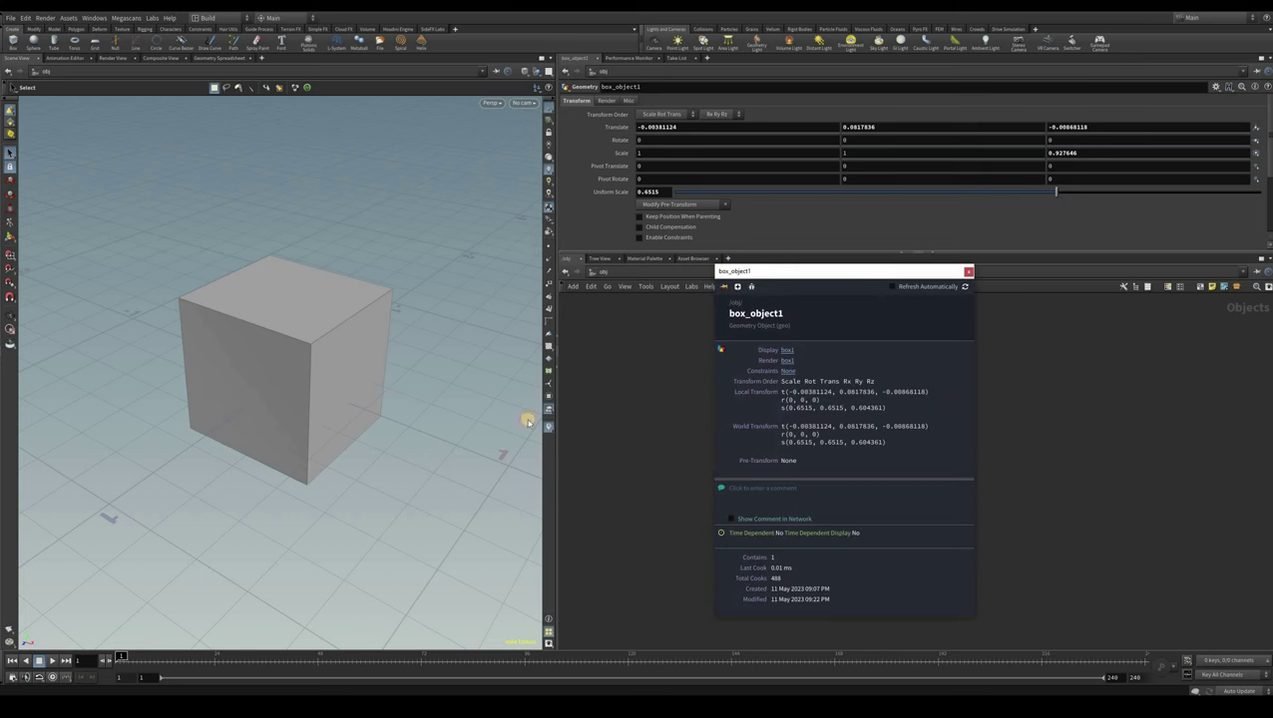
# Enlarge the box object's information window to read its details, and close it
pyautogui.moveTo(714, 277); pyautogui.dragTo(509, 174)
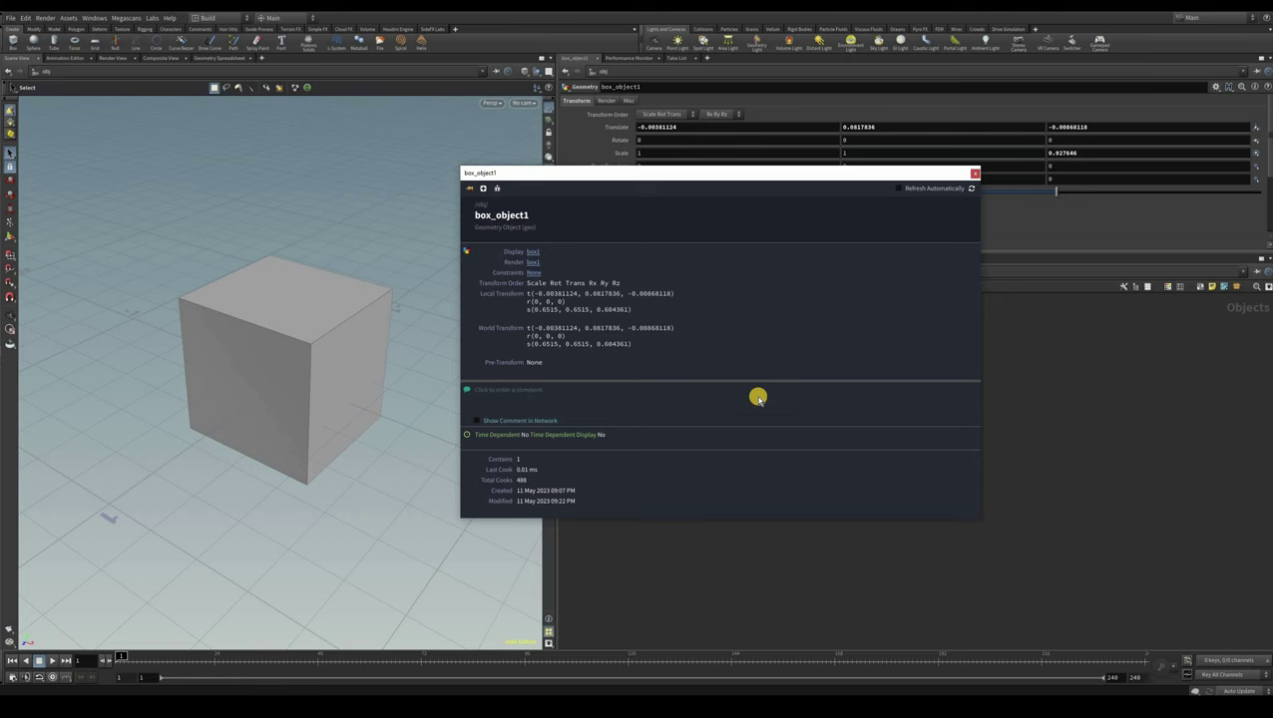
pyautogui.press('Escape')
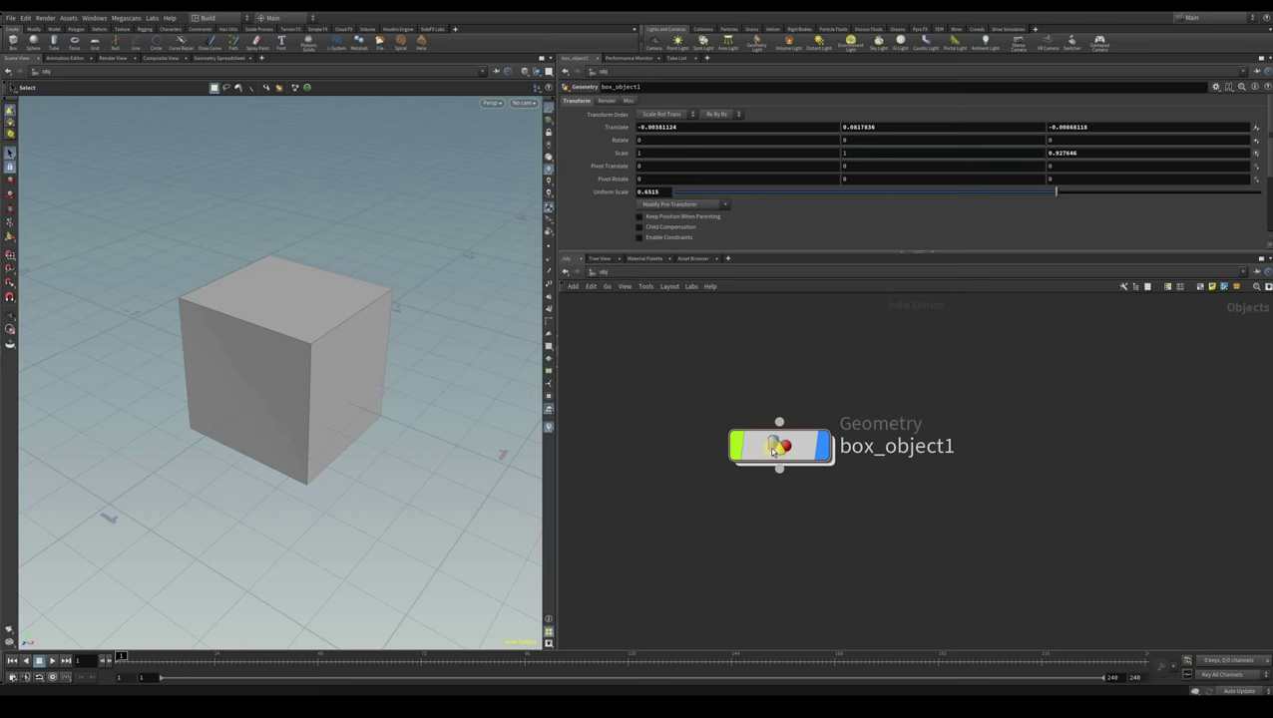
# Toggle the box object's display flag off and on several times, using both the node's flag ring and the flag on its body
pyautogui.moveTo(778, 451)
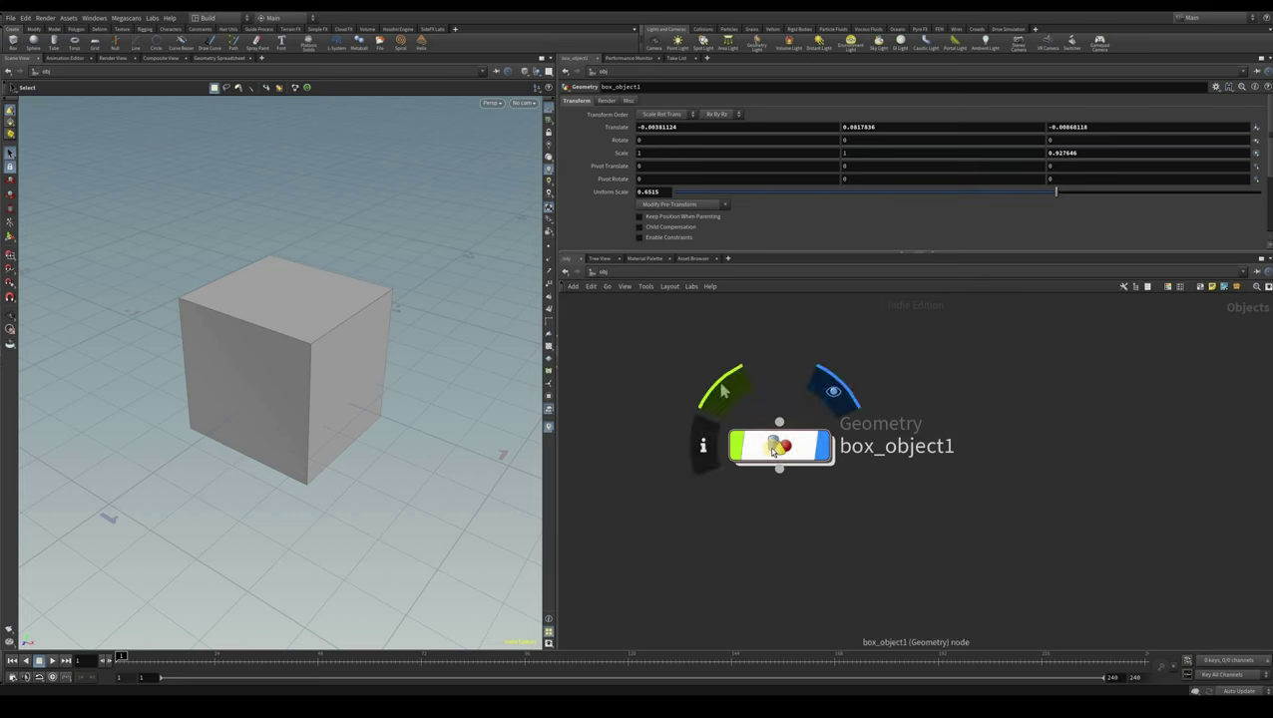
pyautogui.middleClick(779, 451)
pyautogui.click(832, 390)
pyautogui.click(832, 390)
pyautogui.click(831, 391)
pyautogui.click(832, 391)
pyautogui.click(831, 391)
pyautogui.click(831, 391)
pyautogui.click(833, 391)
pyautogui.click(824, 446)
pyautogui.click(824, 446)
pyautogui.click(822, 449)
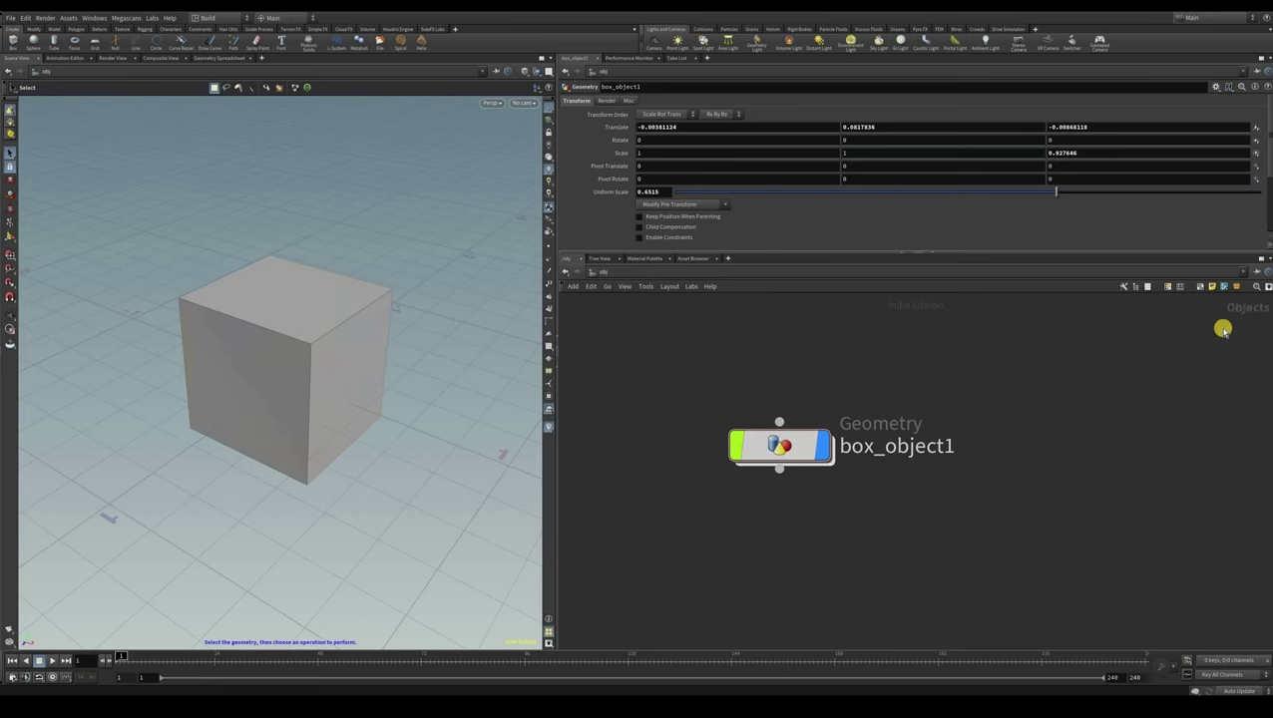
# Examine the full list of node types that can be added at object level, and dismiss it
pyautogui.click(891, 347)
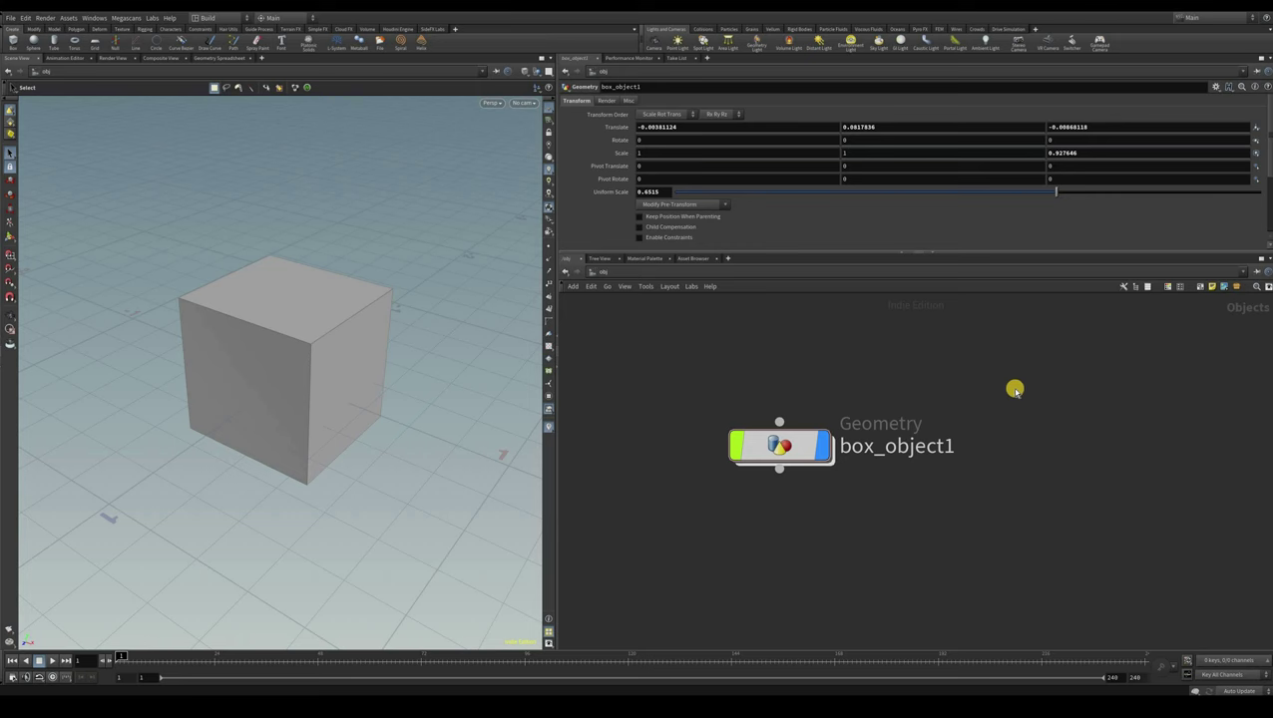
pyautogui.press('Tab')
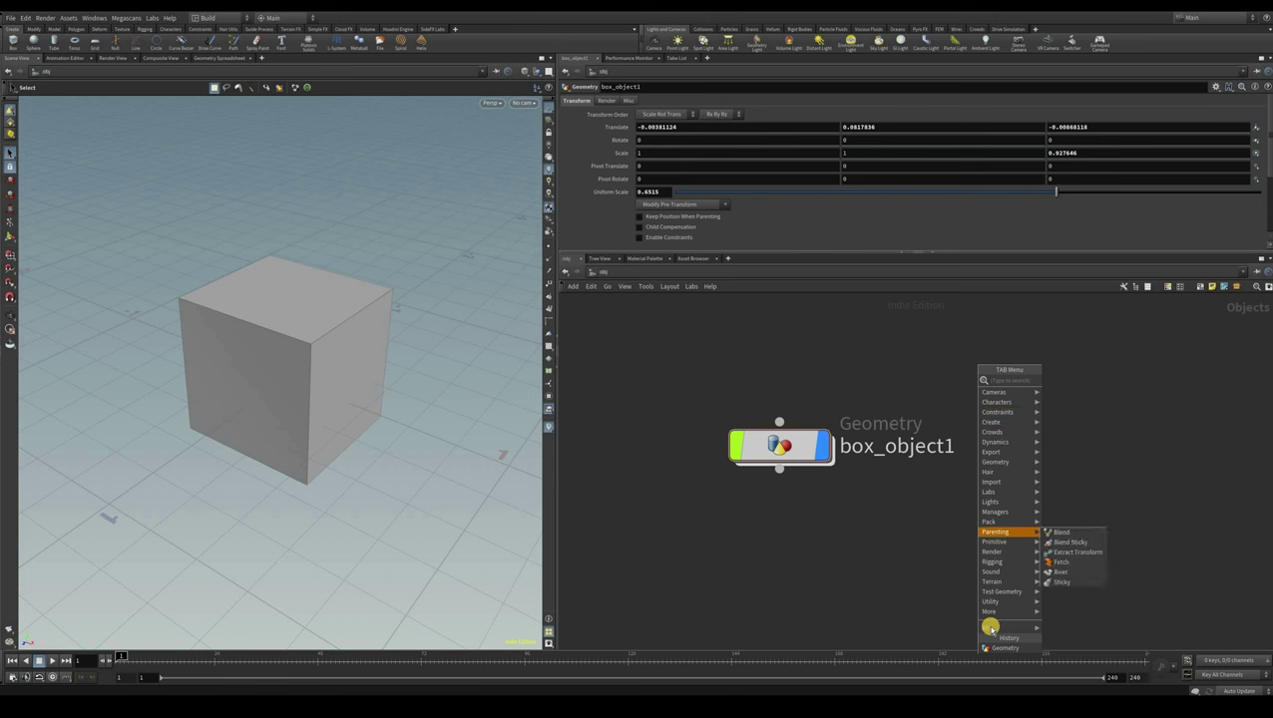
pyautogui.moveTo(991, 628)
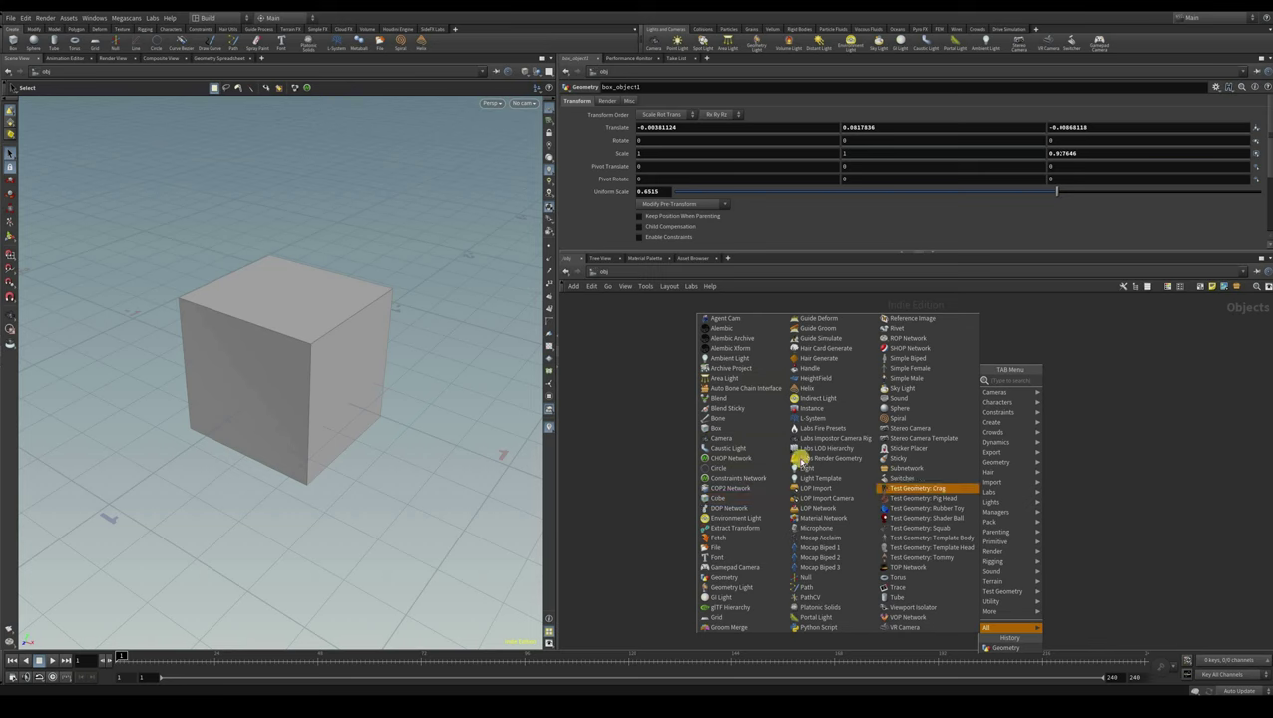
pyautogui.press('Escape')
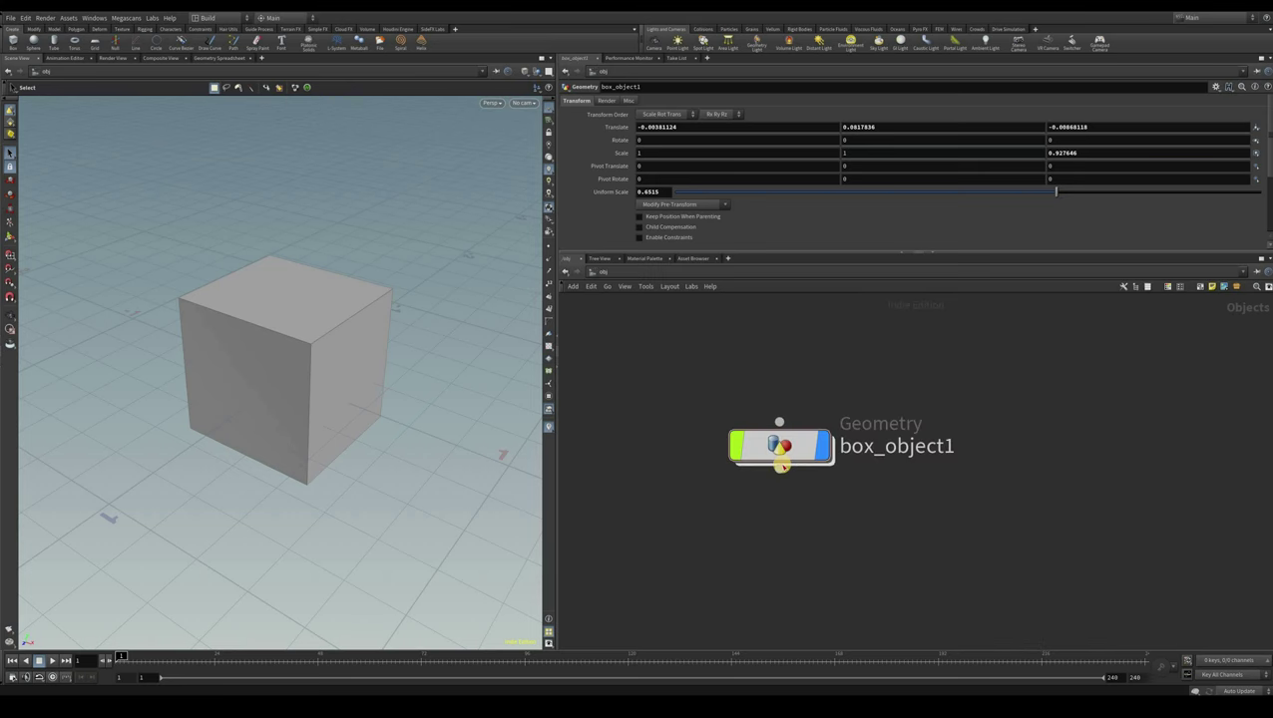
# Delete the box object and add an empty Geometry object in its place
pyautogui.click(758, 439)
pyautogui.press('Delete')
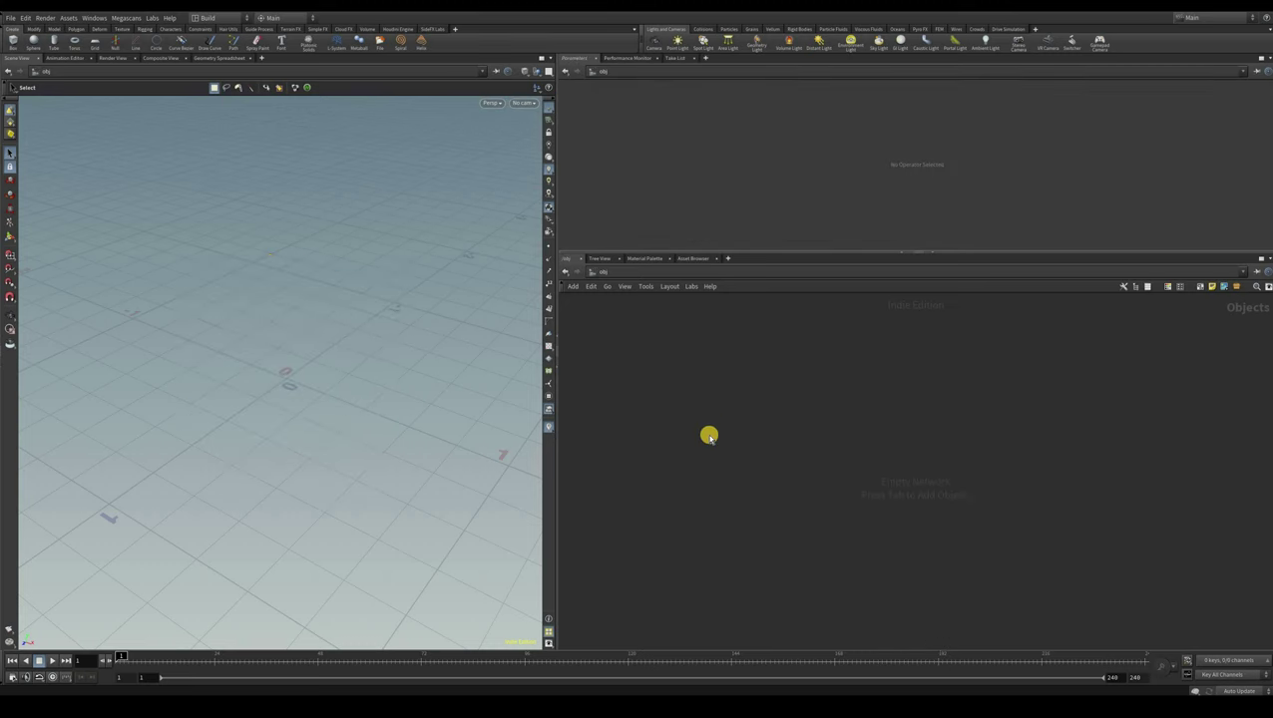
pyautogui.press('Tab')
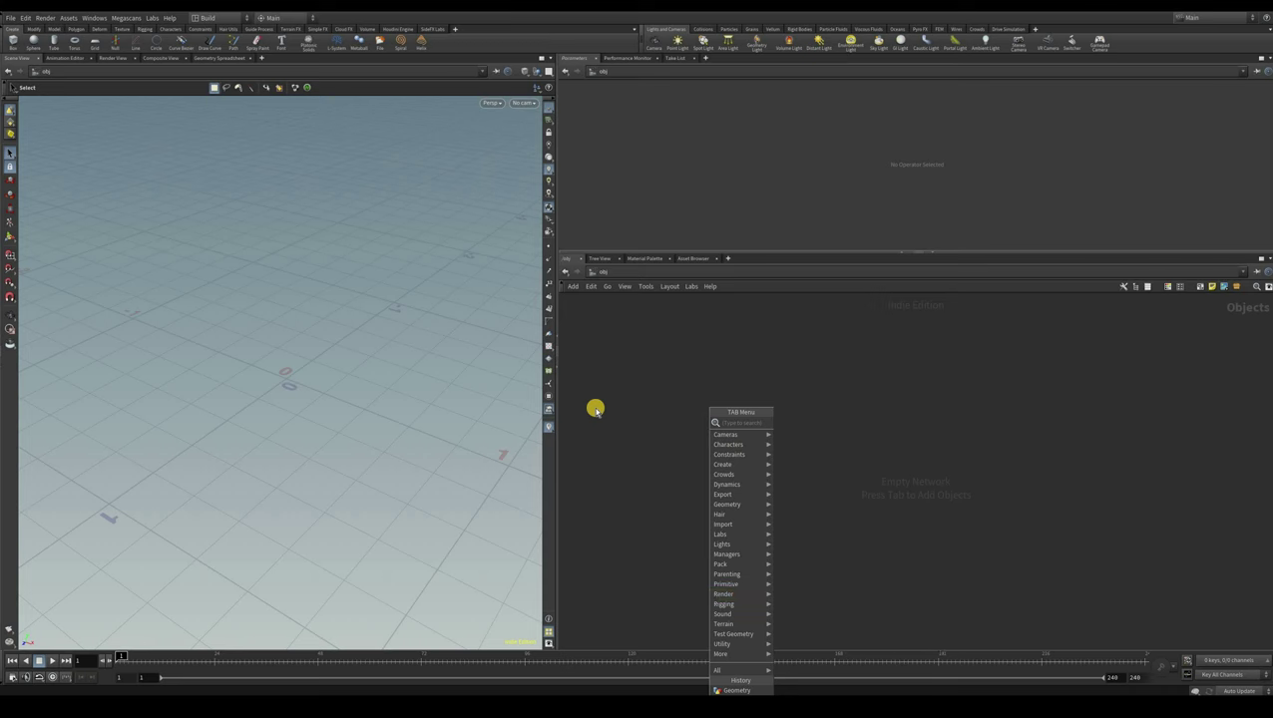
pyautogui.write('geo')
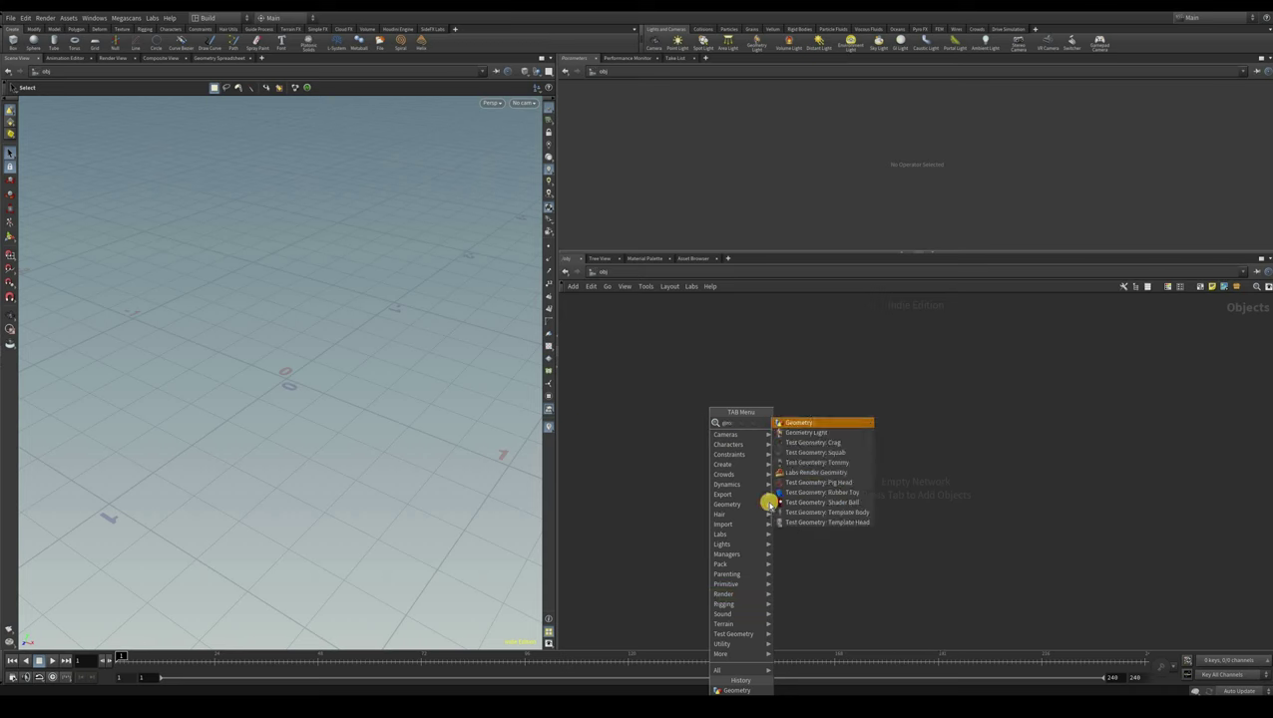
pyautogui.click(799, 424)
pyautogui.click(774, 420)
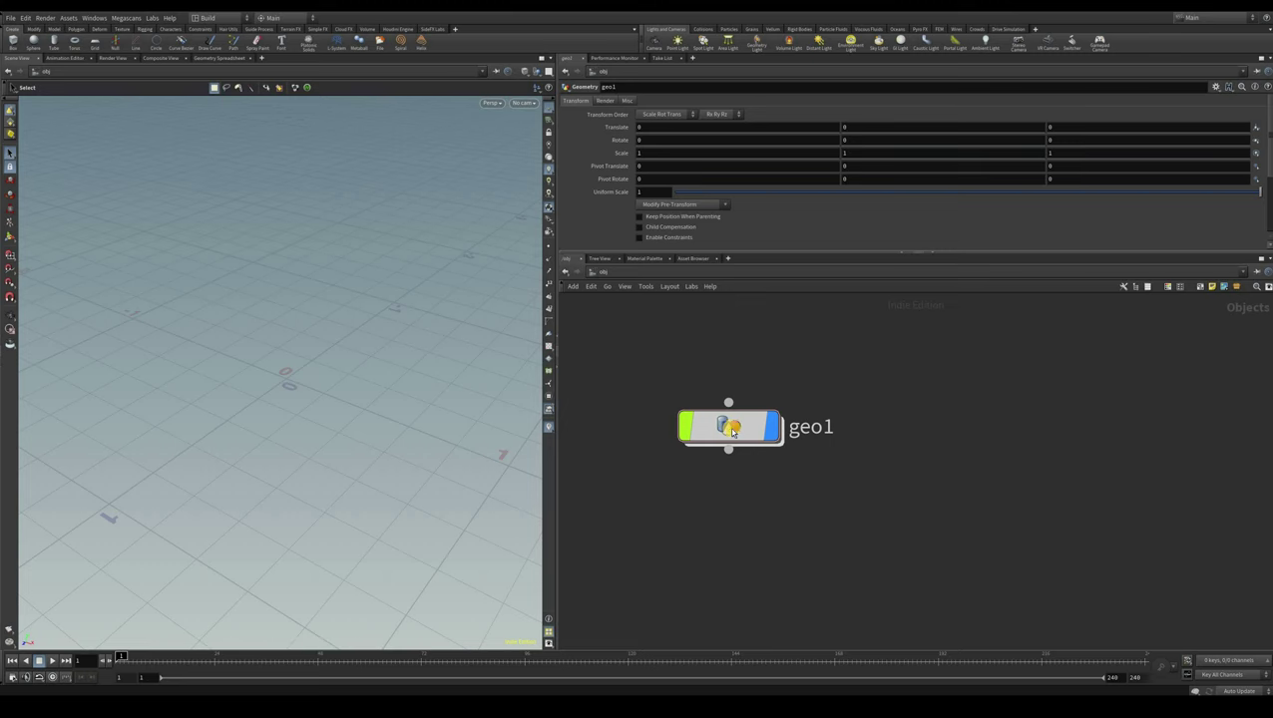
# Go inside the new geometry object and make the network area taller
pyautogui.moveTo(732, 429)
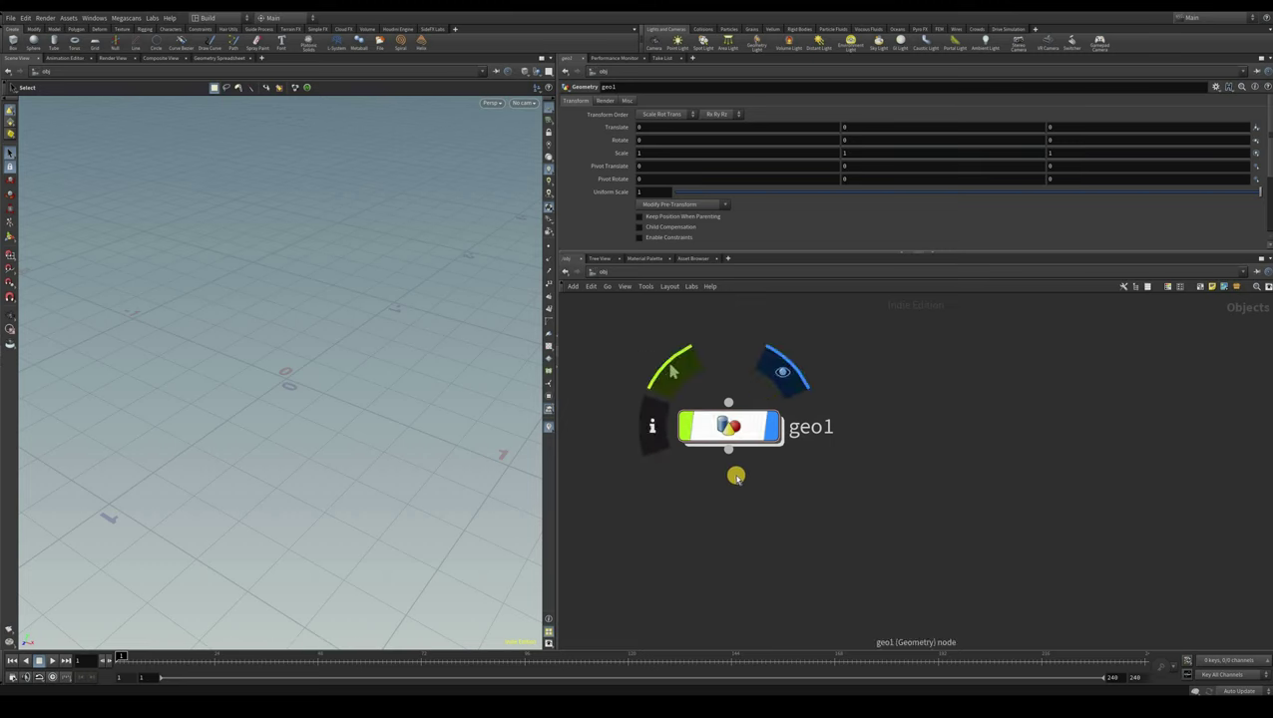
pyautogui.press('i')
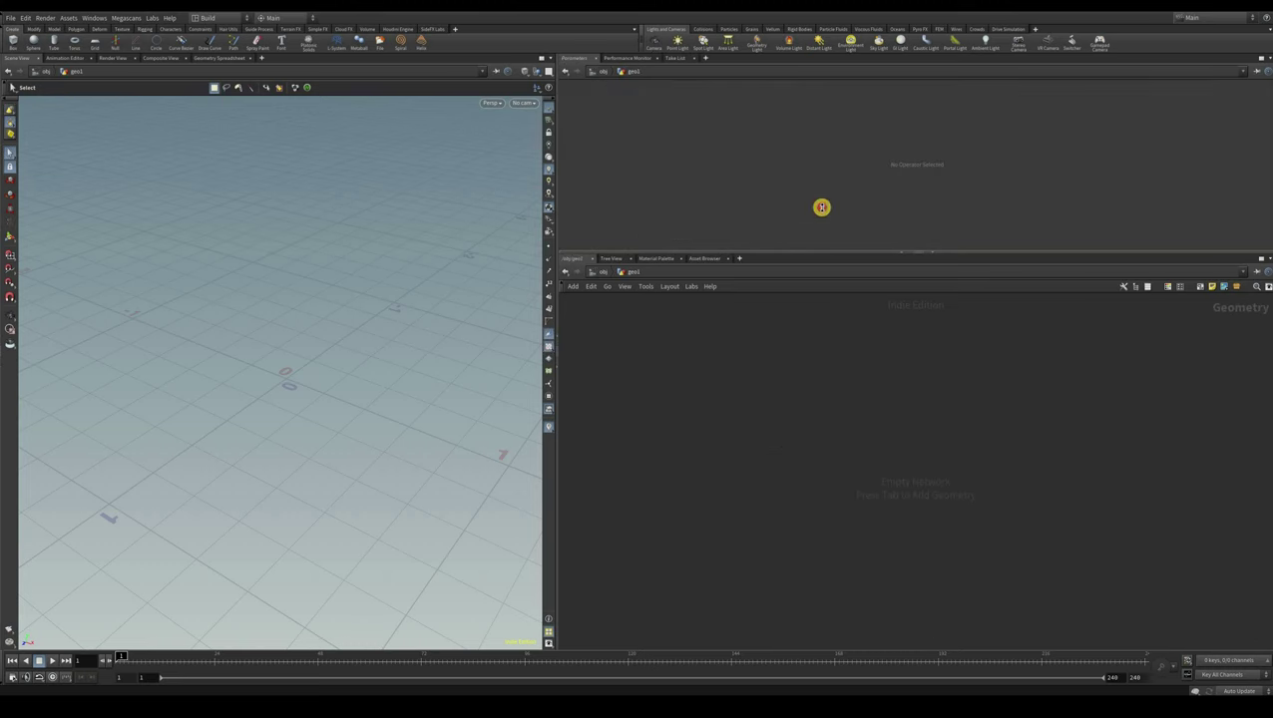
pyautogui.moveTo(1050, 281); pyautogui.dragTo(1217, 243)
pyautogui.click(745, 394)
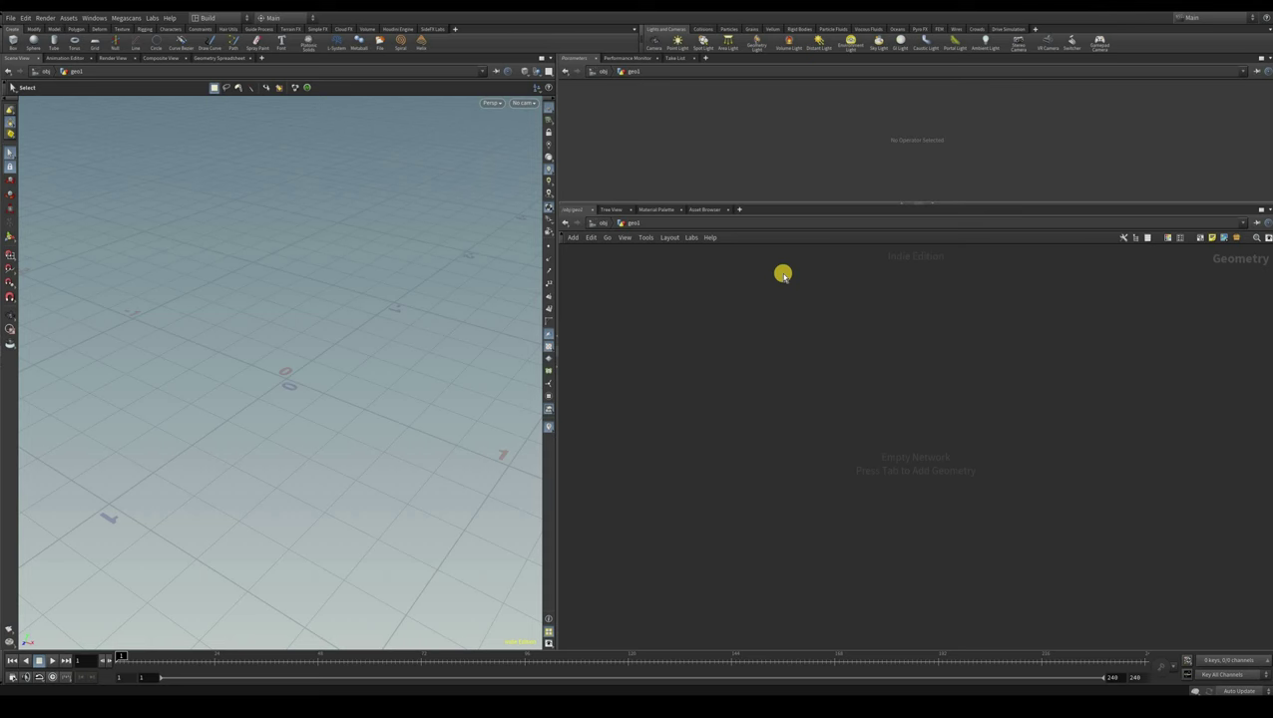
# Examine the full list of geometry node types available inside the object, and dismiss it
pyautogui.press('Tab')
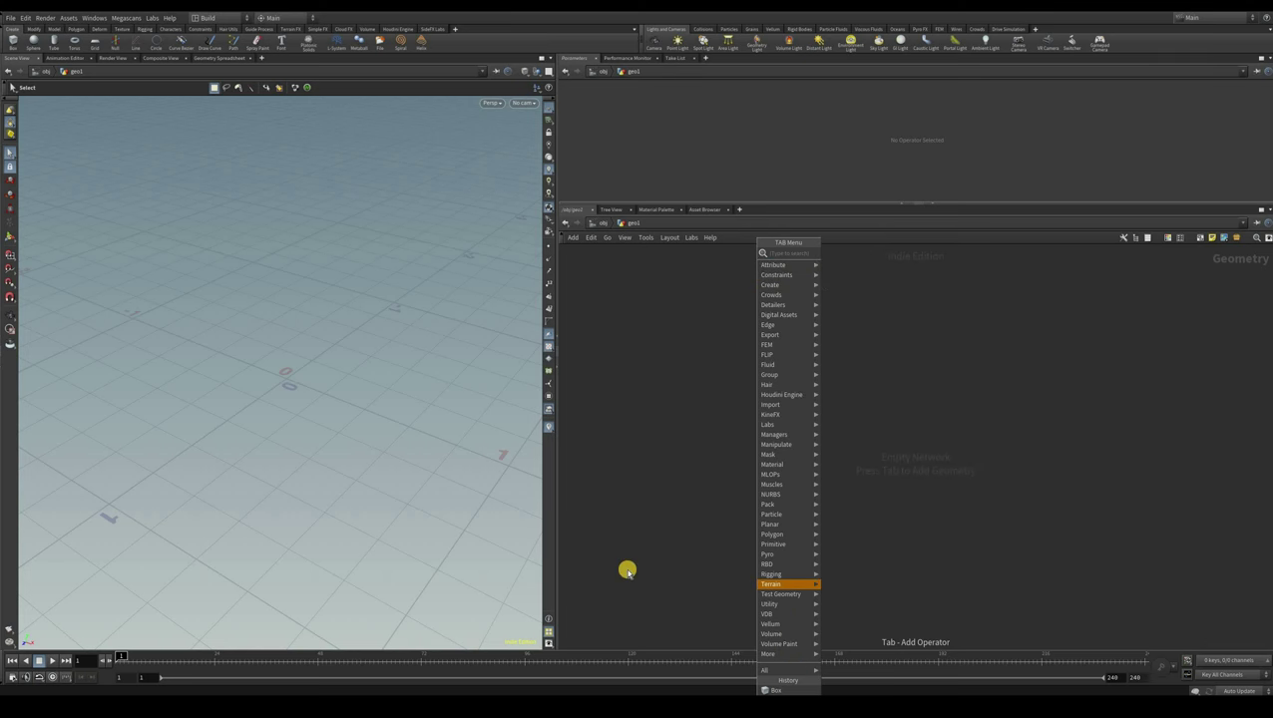
pyautogui.moveTo(794, 671)
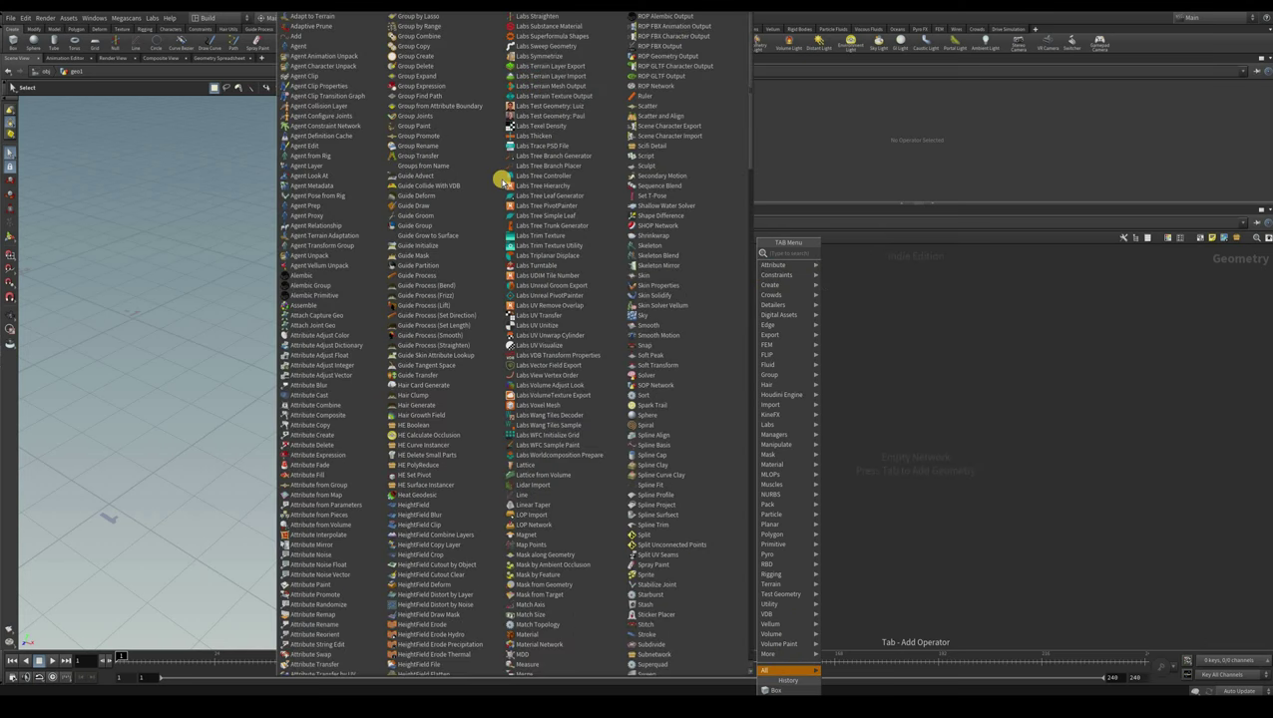
pyautogui.scroll(-5, 504, 180)
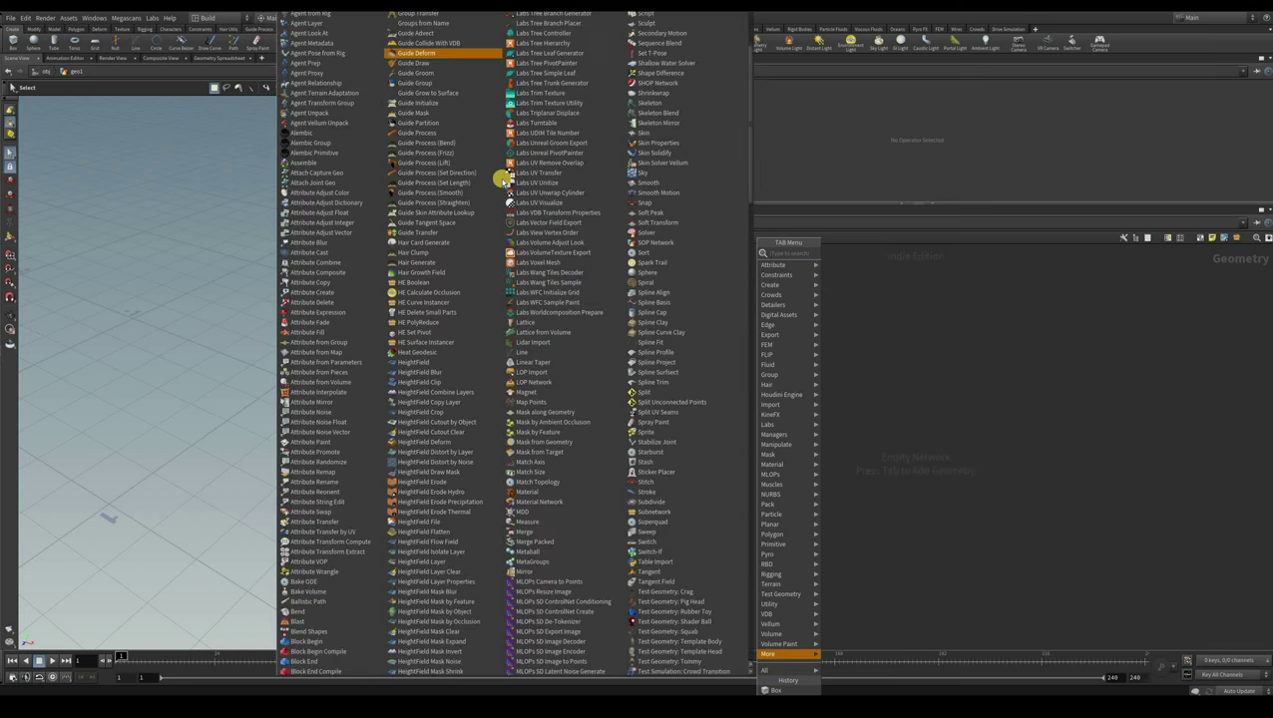
pyautogui.scroll(-20, 503, 180)
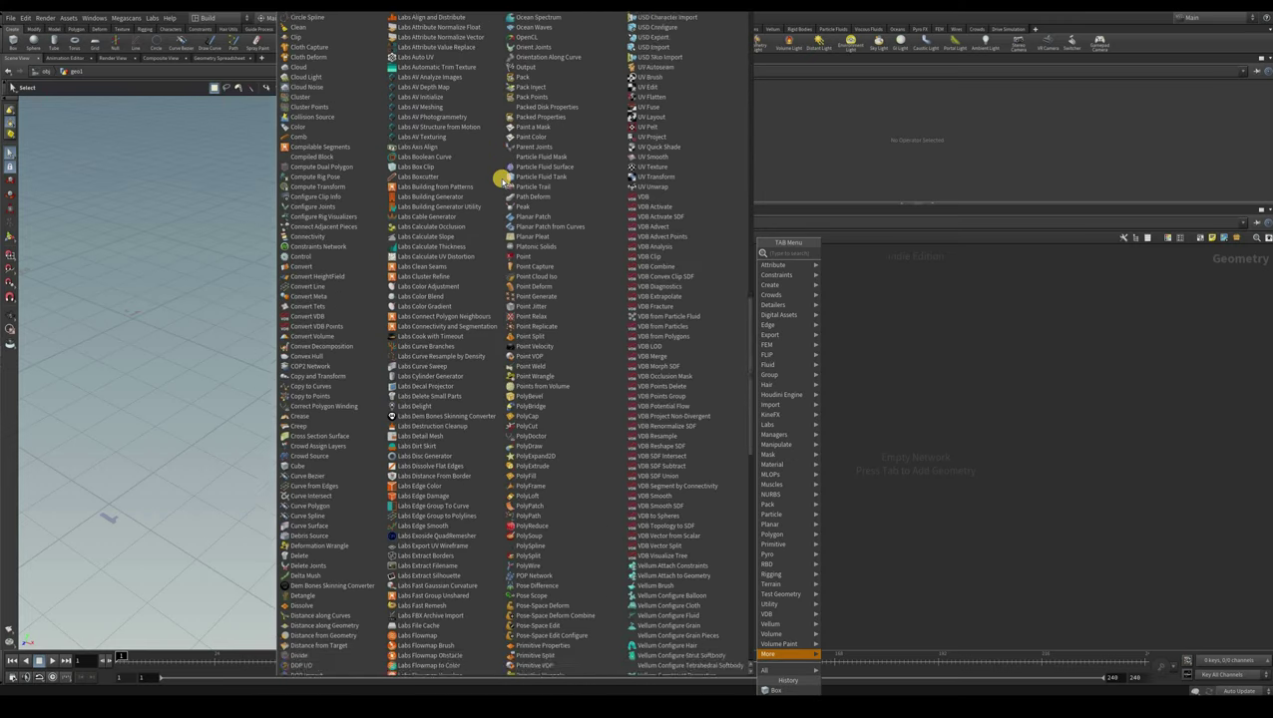
pyautogui.scroll(-4, 503, 180)
pyautogui.scroll(-2, 714, 298)
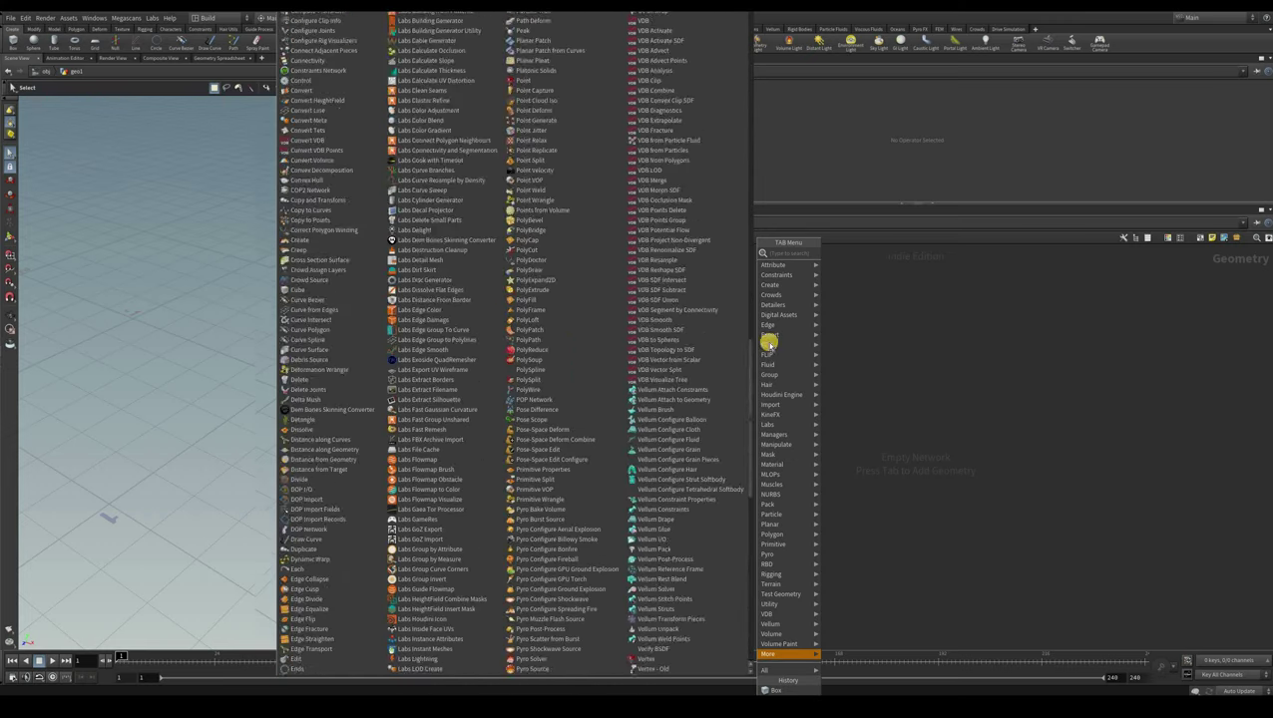
pyautogui.scroll(-20, 768, 342)
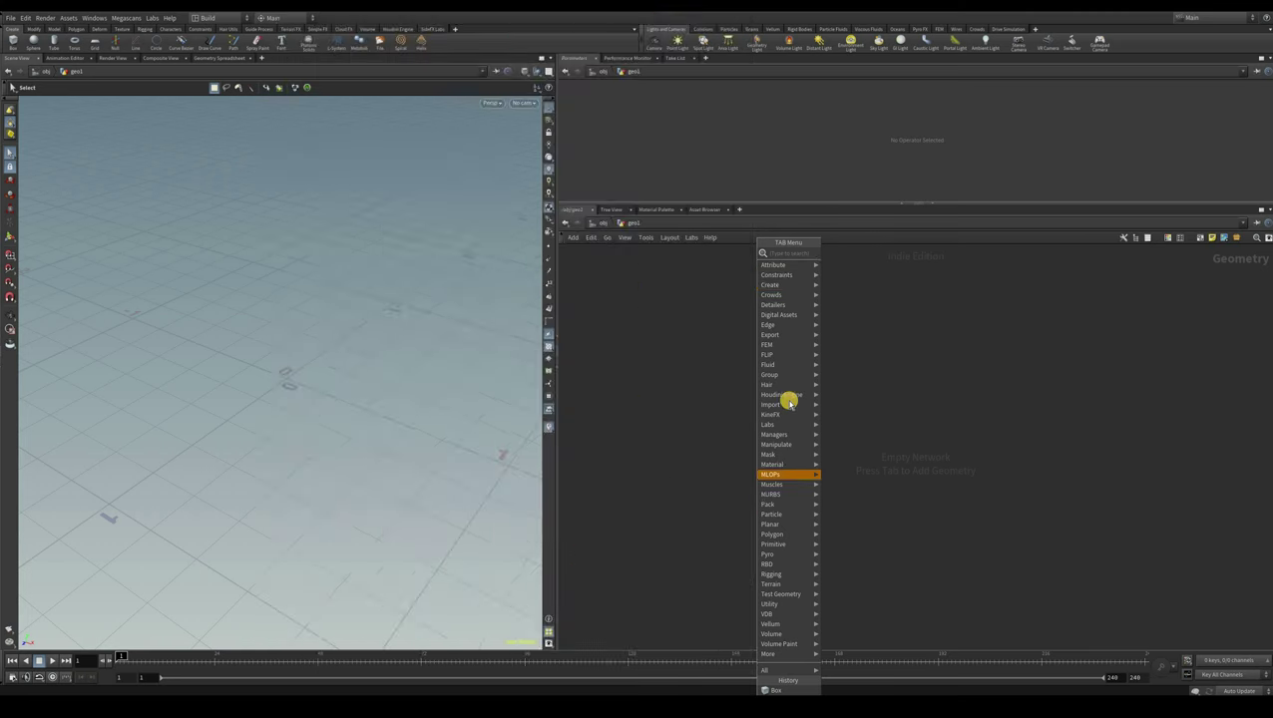
pyautogui.press('Escape')
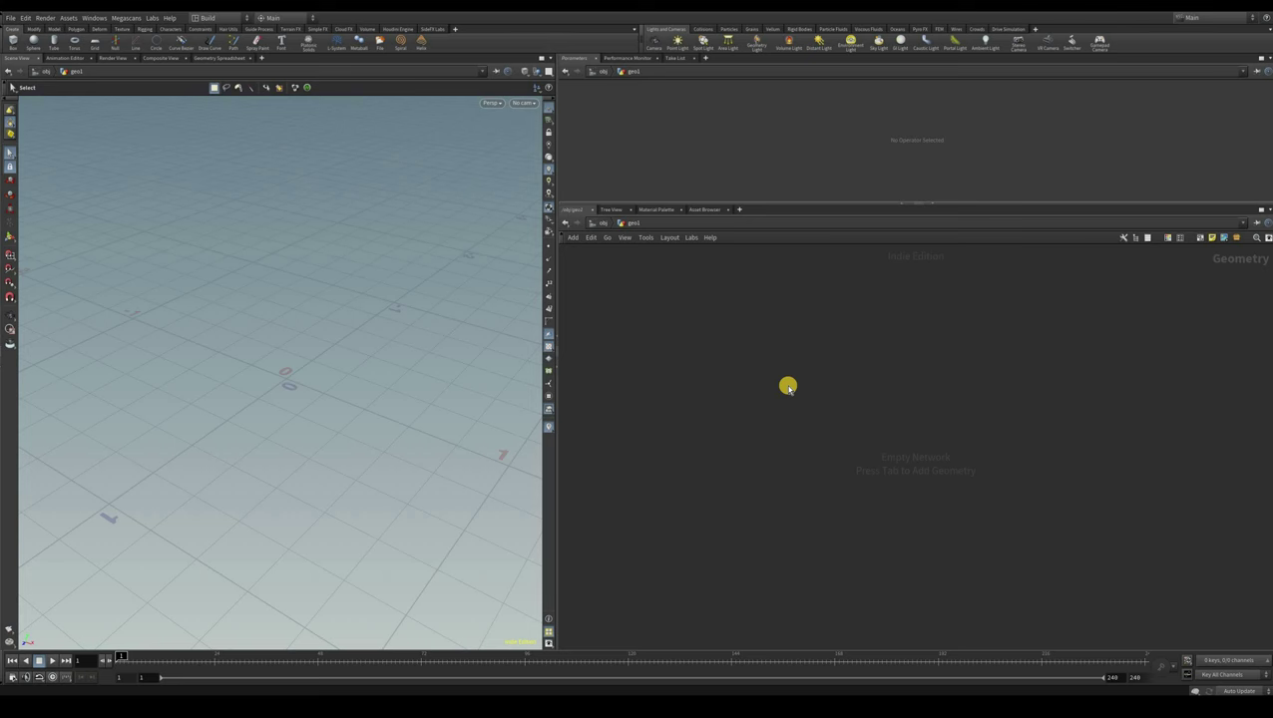
# Add two box nodes side by side in the geometry network, finding one as Box and the other as Cube
pyautogui.press('Tab')
pyautogui.write('box')
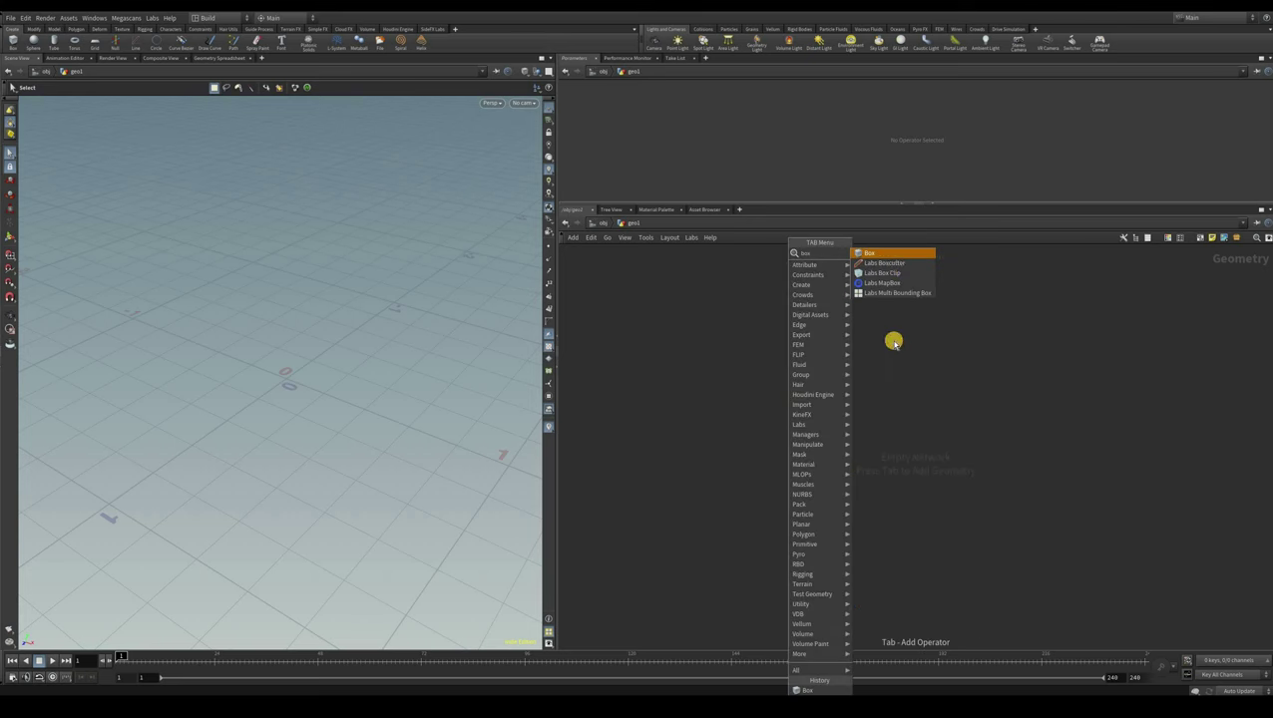
pyautogui.press('Return')
pyautogui.click(895, 343)
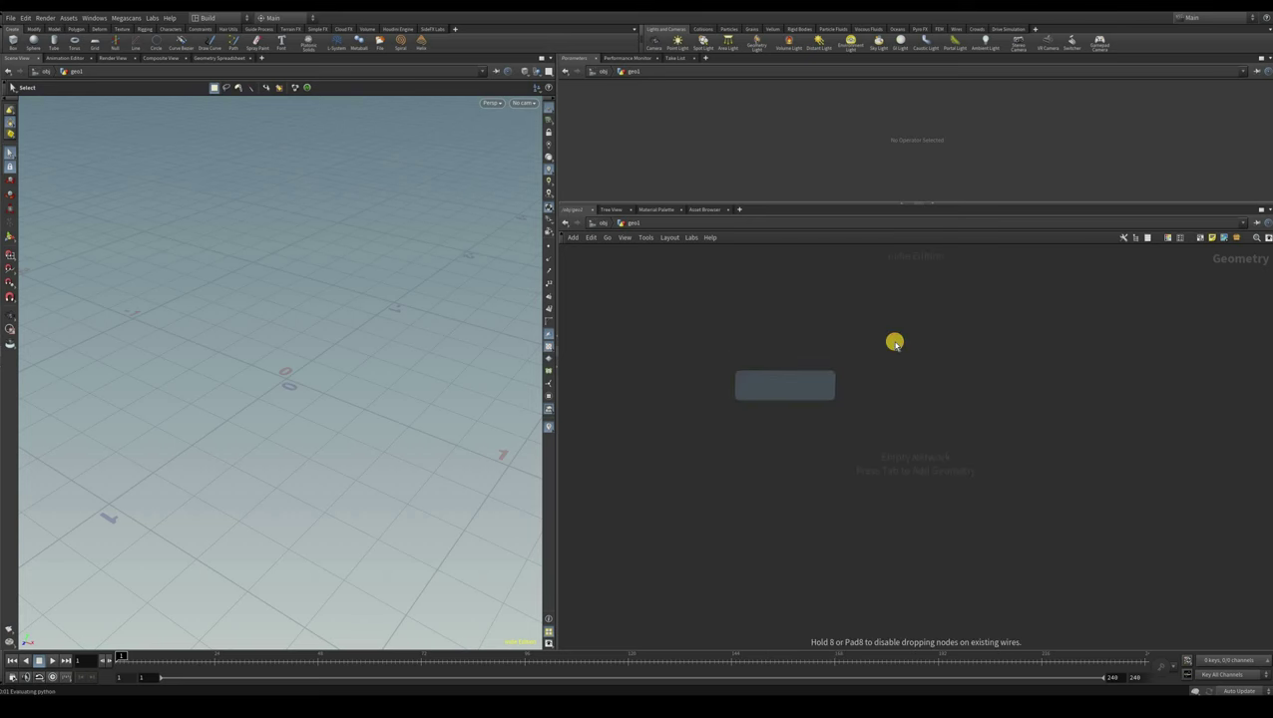
pyautogui.press('Tab')
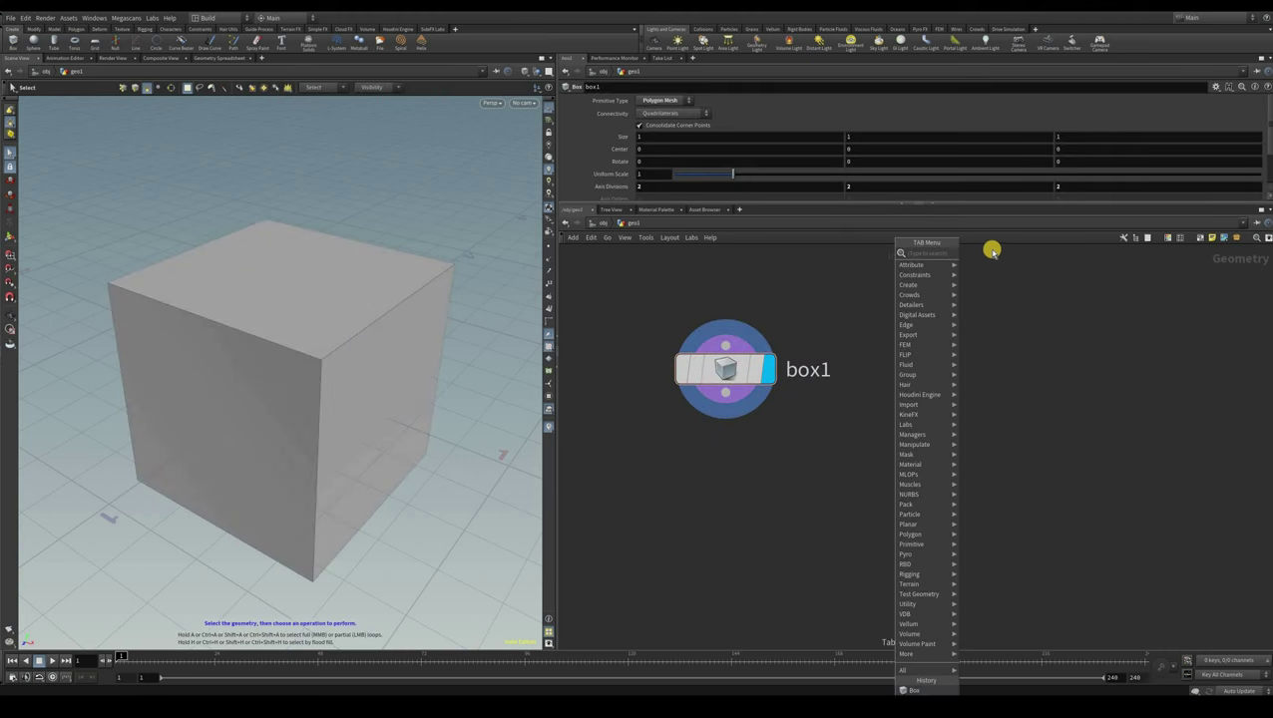
pyautogui.write('cube')
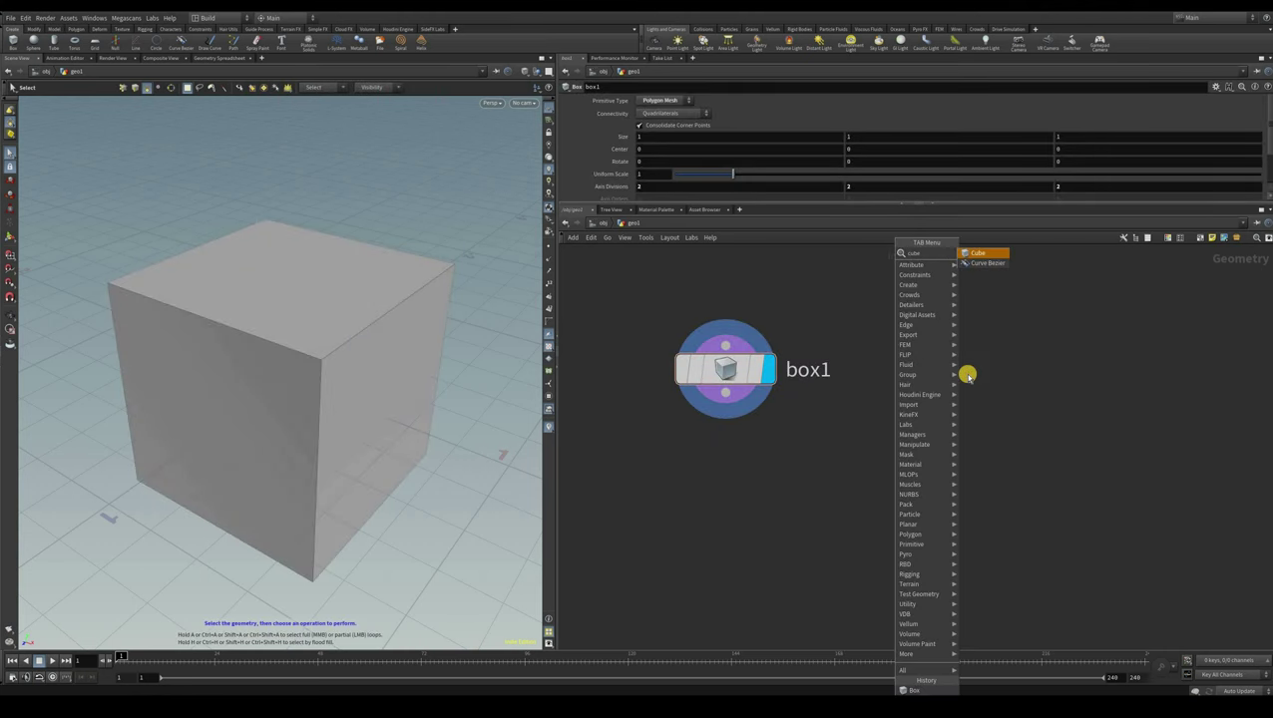
pyautogui.press('Return')
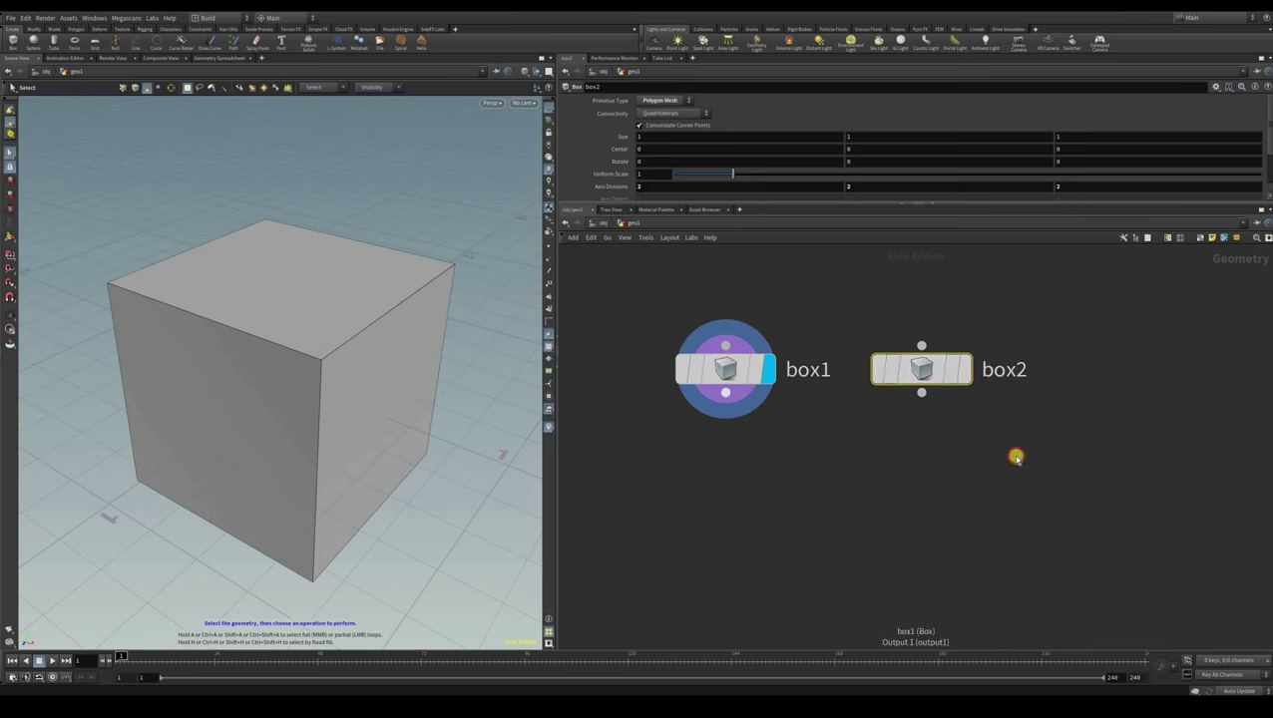
# Delete both box nodes from the geometry network
pyautogui.moveTo(1018, 454); pyautogui.dragTo(923, 369)
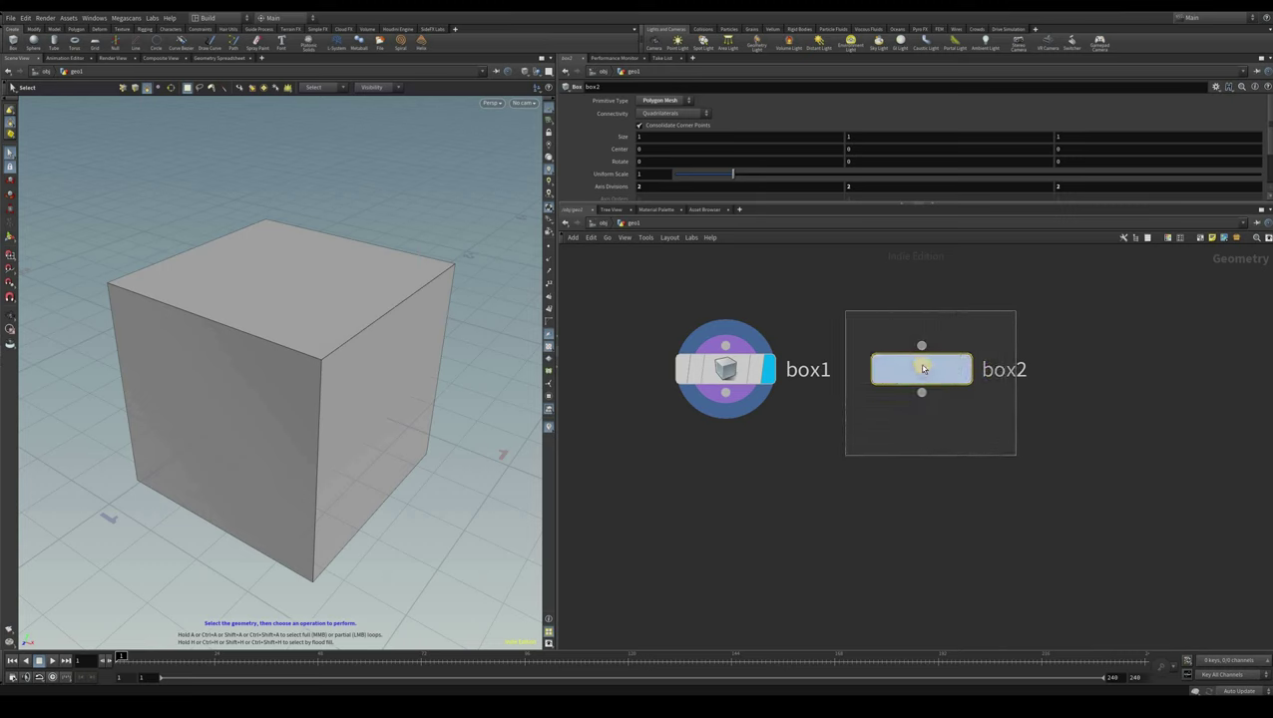
pyautogui.moveTo(916, 466); pyautogui.dragTo(915, 463)
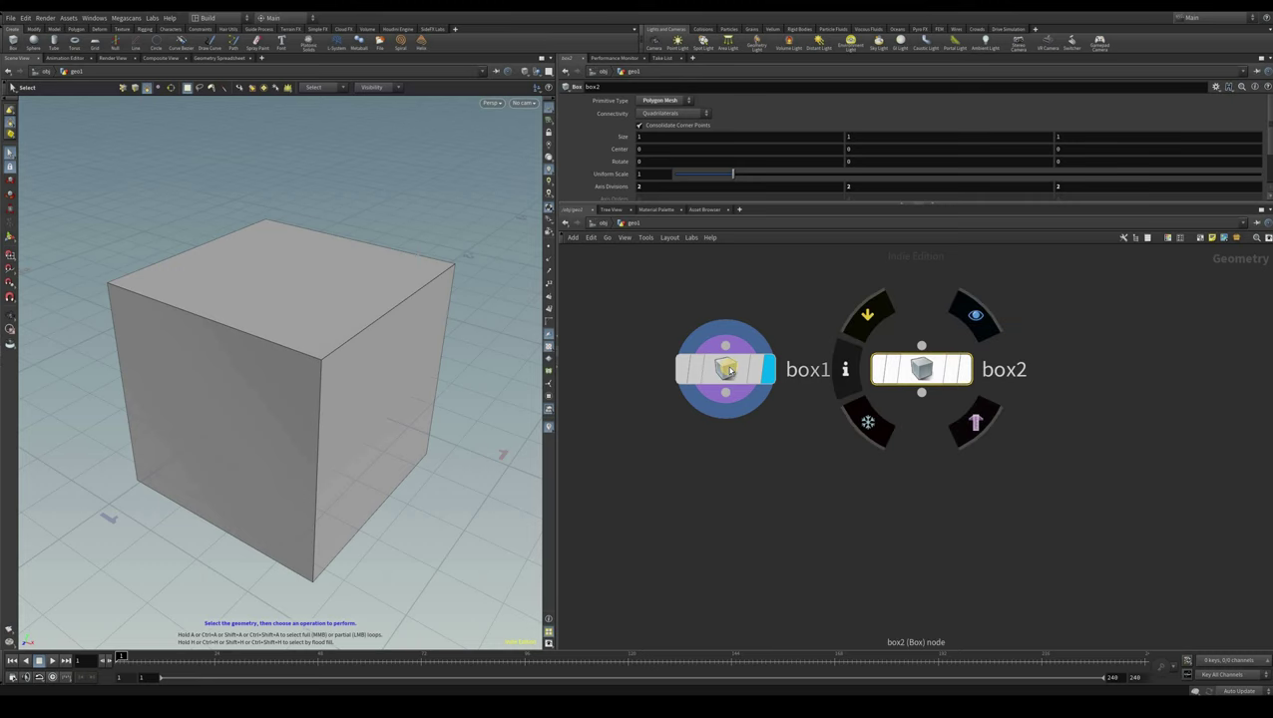
pyautogui.press('Delete')
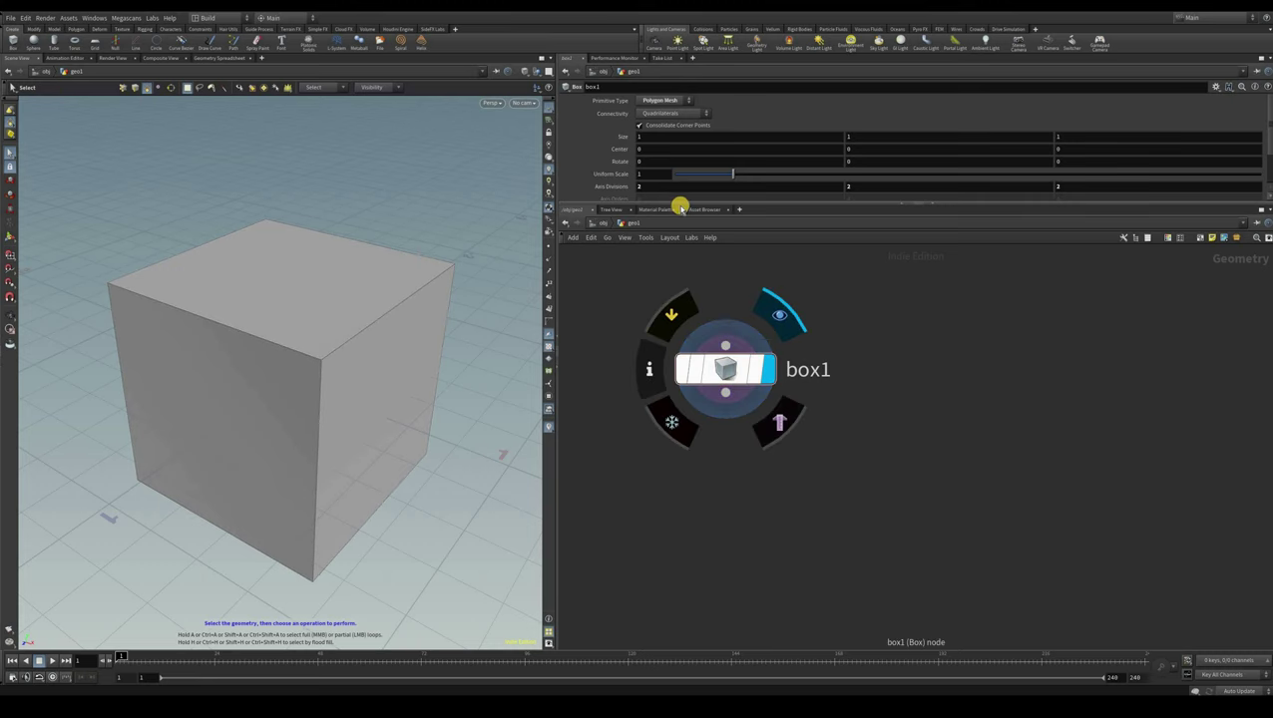
pyautogui.press('Delete')
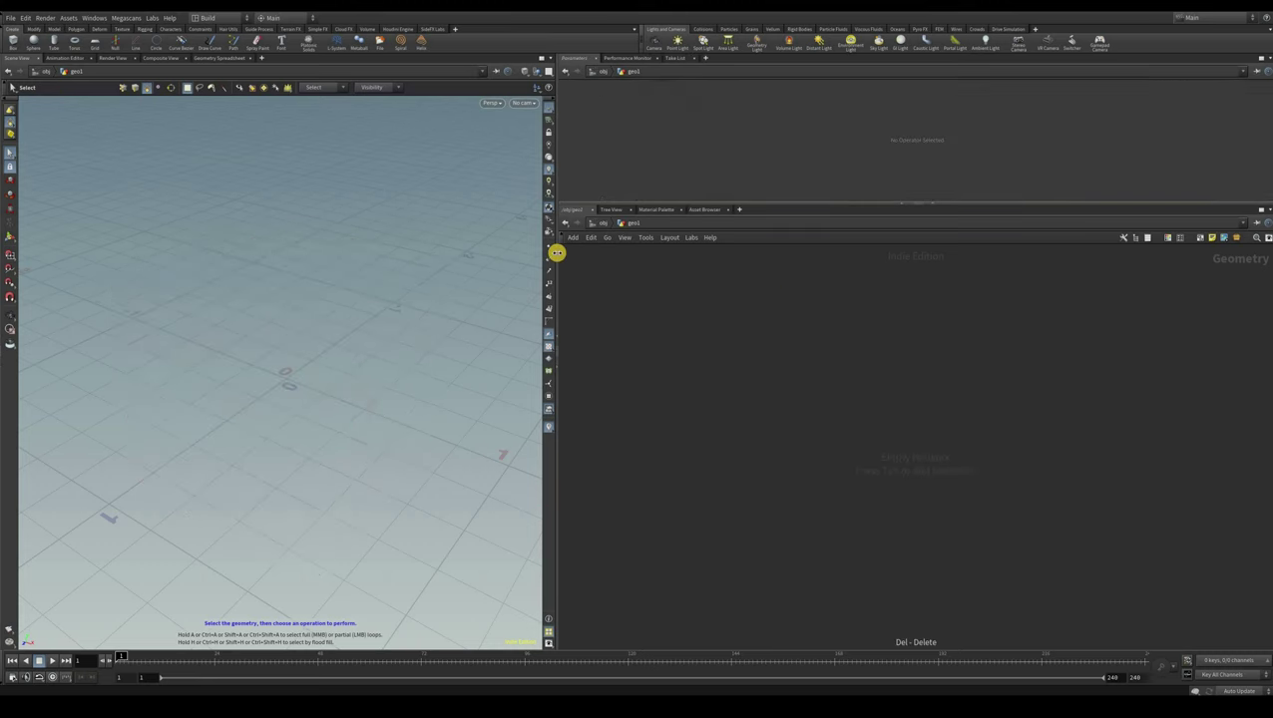
# Enlarge the parameter area and add a Font node to the empty geometry network
pyautogui.moveTo(541, 253); pyautogui.dragTo(548, 300)
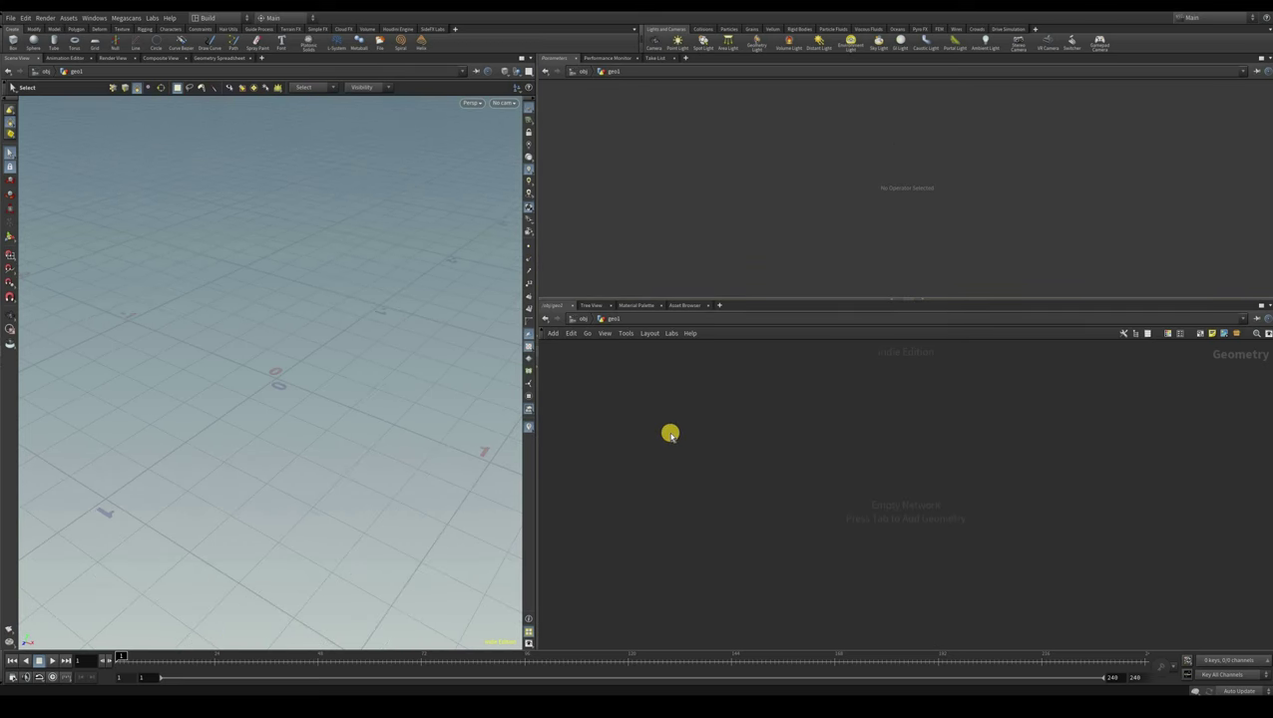
pyautogui.press('Tab')
pyautogui.write('font')
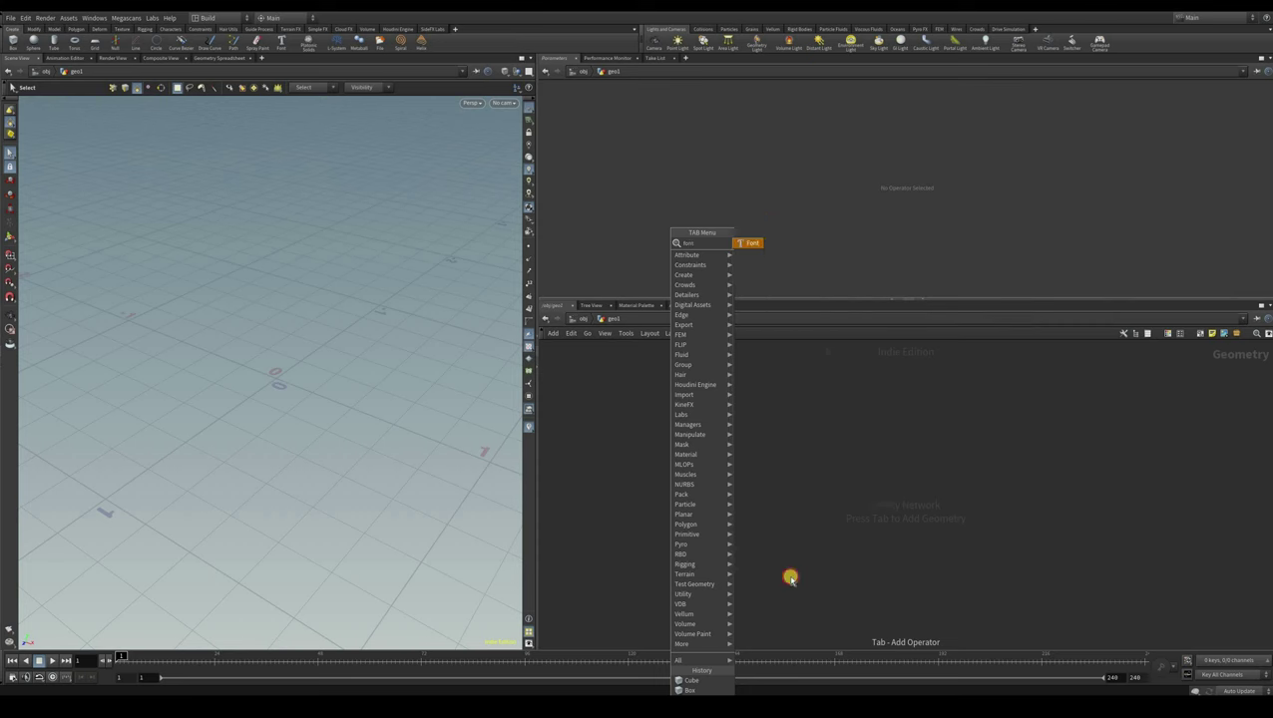
pyautogui.click(722, 471)
pyautogui.press('Return')
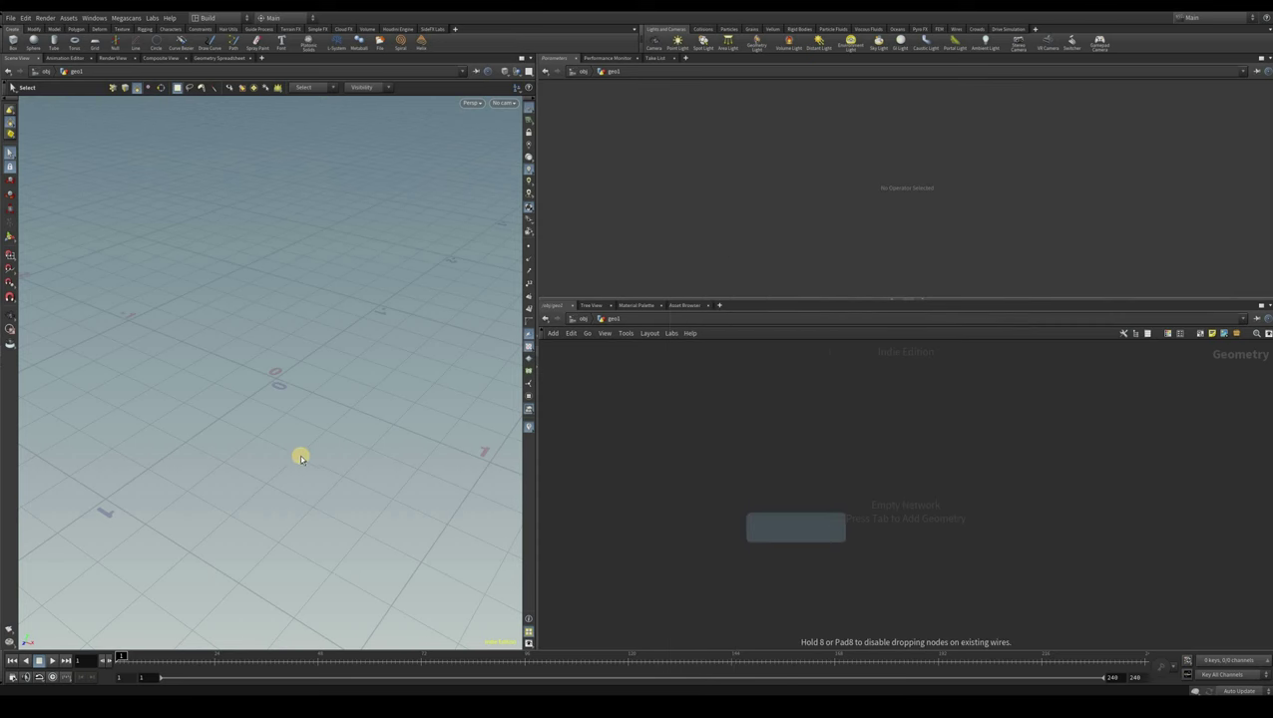
pyautogui.click(717, 465)
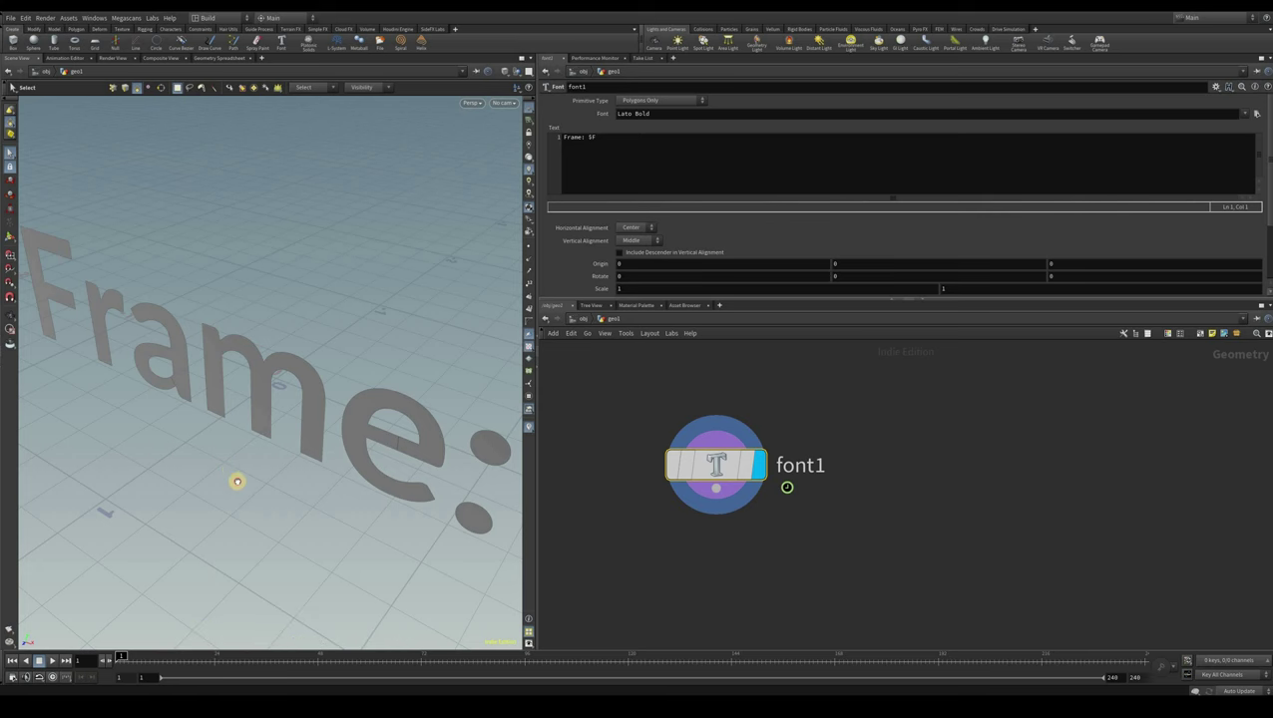
# Replace the Font node's default frame text with "Hello"
pyautogui.press('Escape')
pyautogui.scroll(-3, 231, 501)
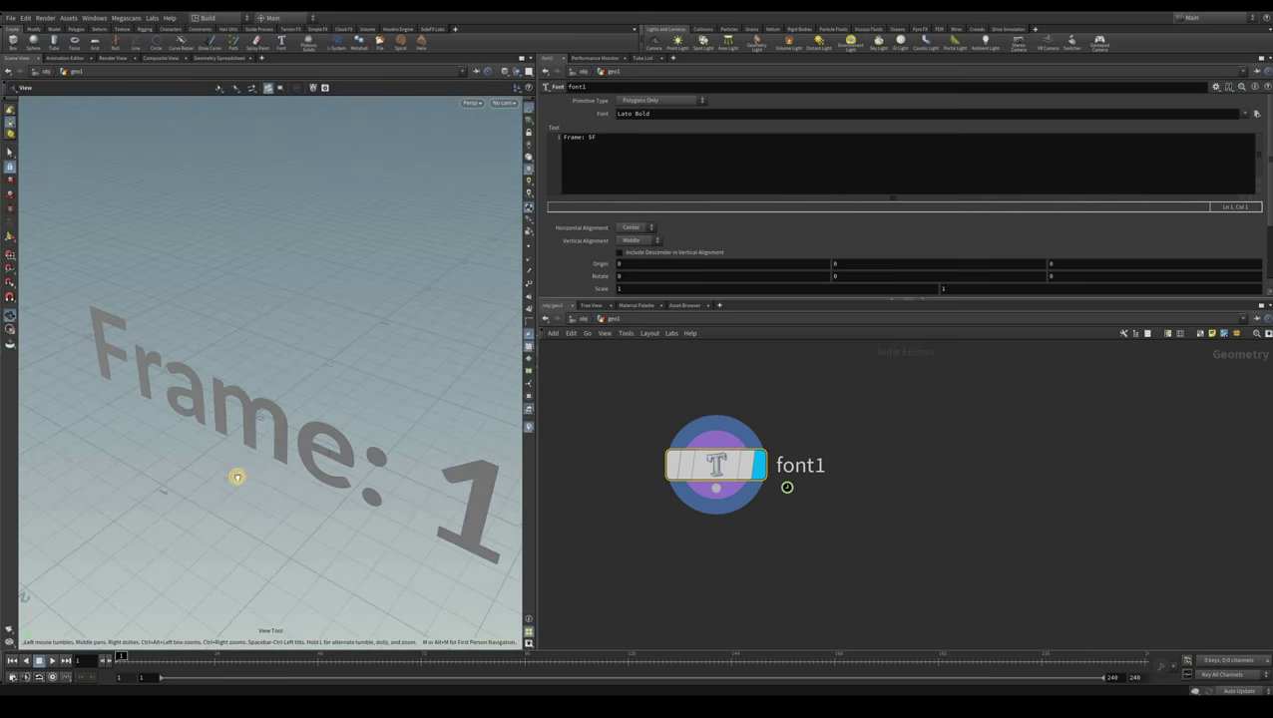
pyautogui.moveTo(237, 477); pyautogui.dragTo(538, 204)
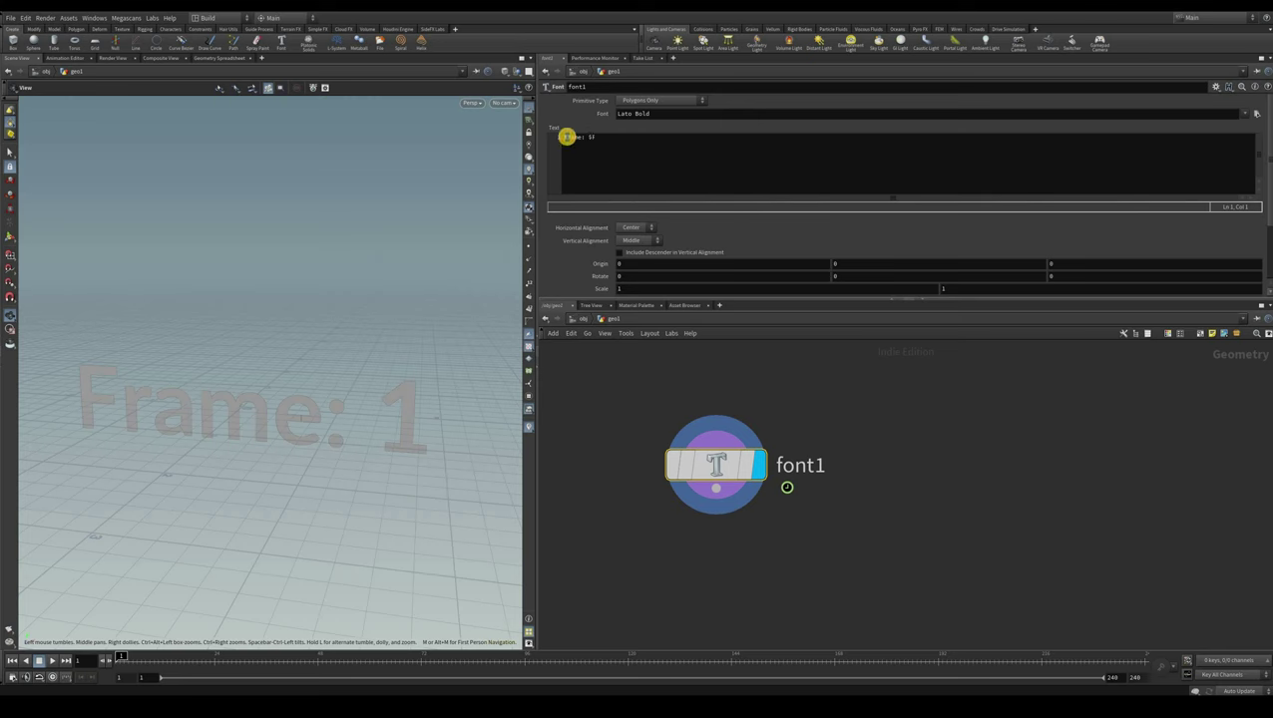
pyautogui.moveTo(563, 137); pyautogui.dragTo(587, 136)
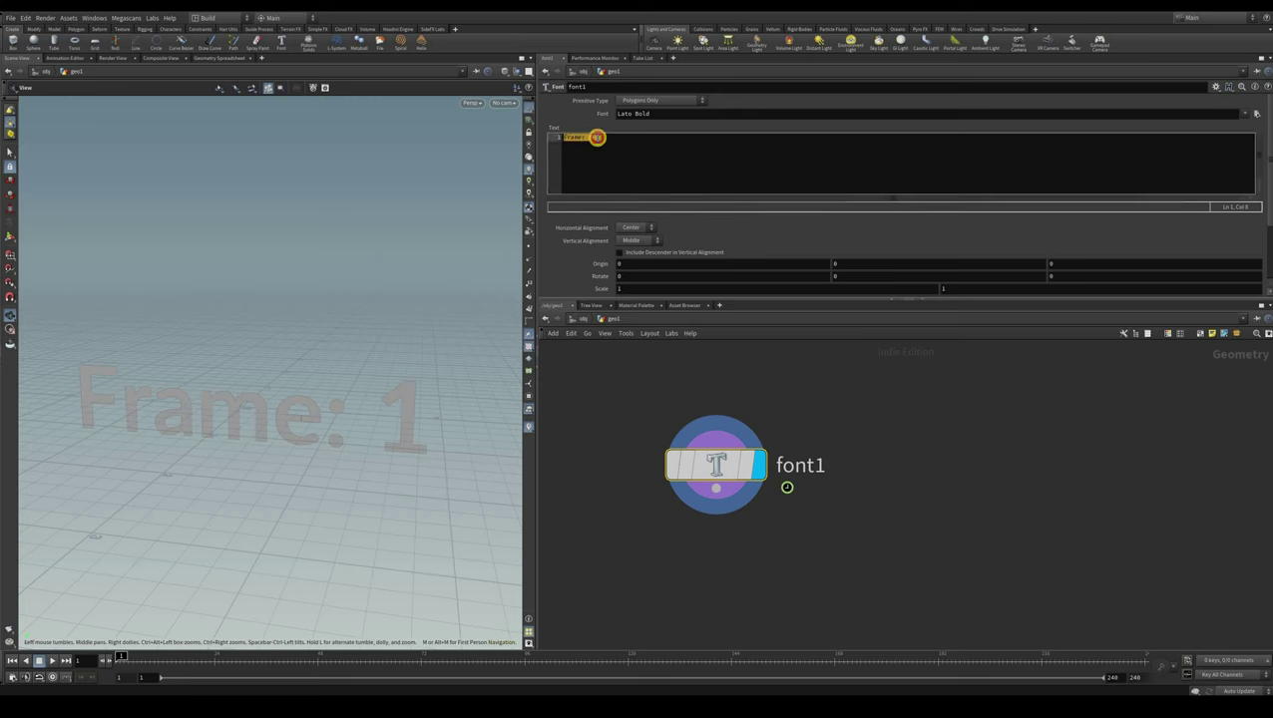
pyautogui.click(602, 137)
pyautogui.click(611, 135)
pyautogui.write('Hello')
pyautogui.click(256, 470)
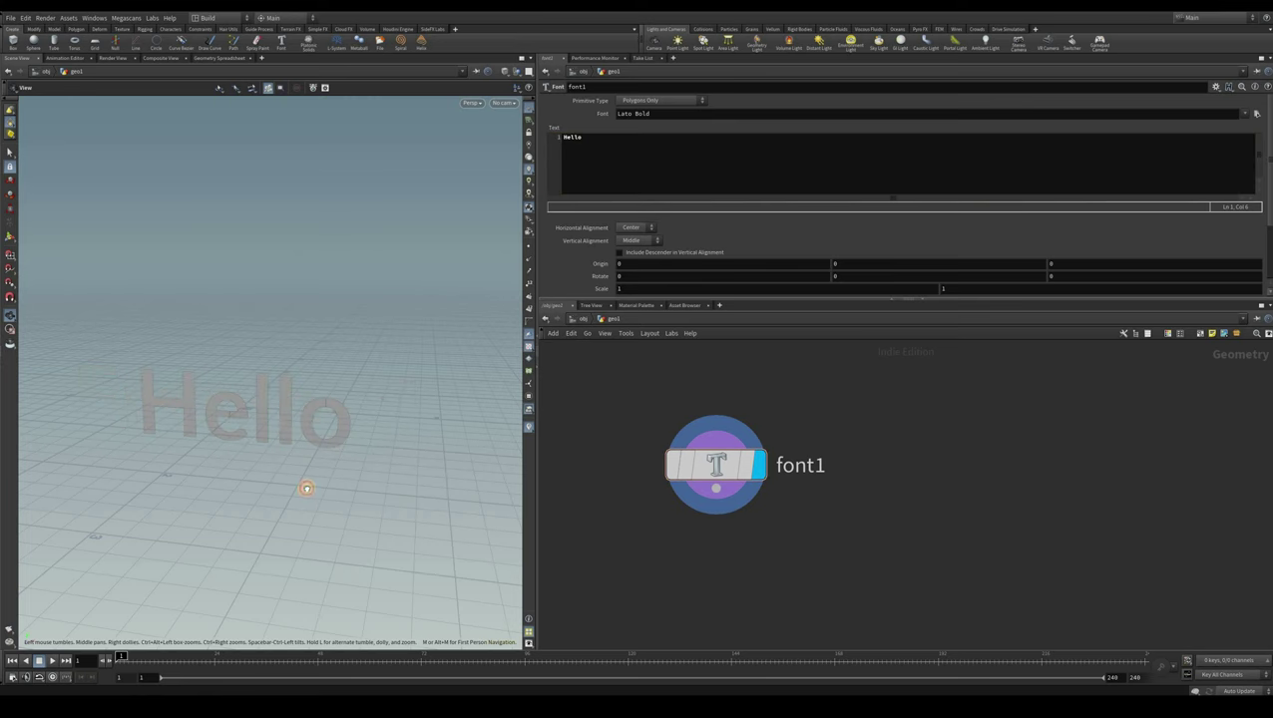
pyautogui.moveTo(251, 469); pyautogui.dragTo(628, 277)
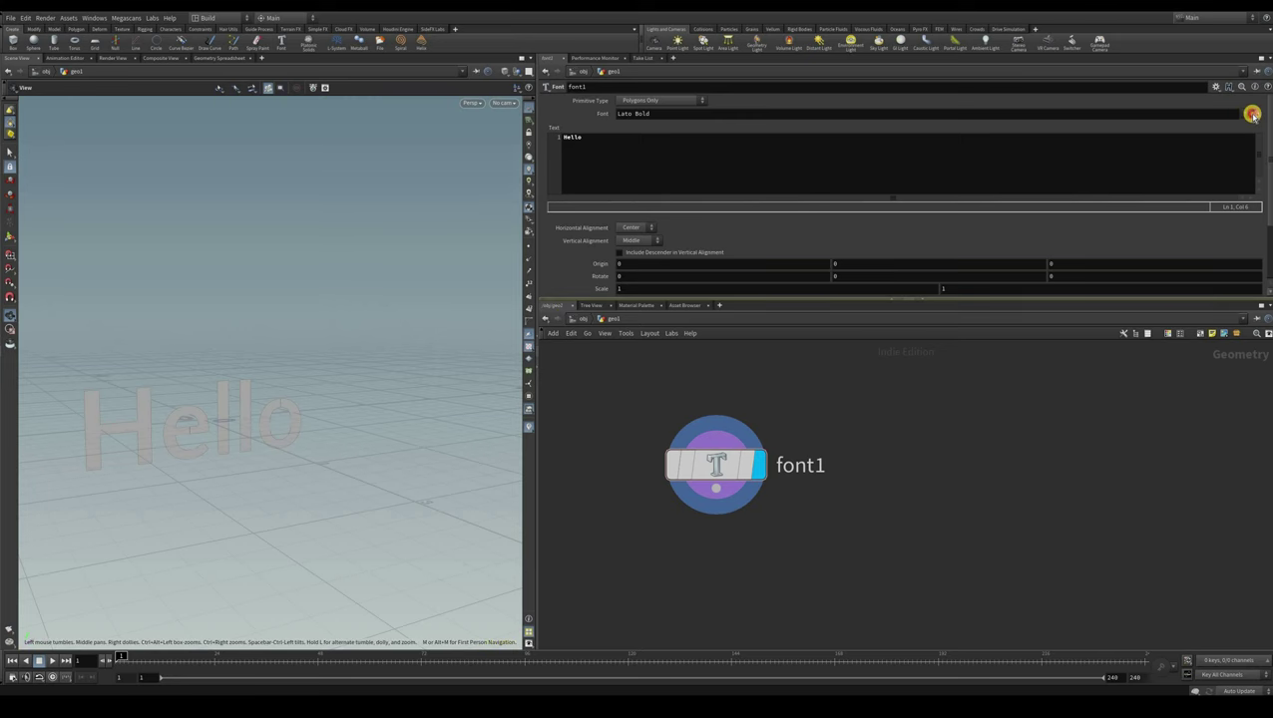
# Enlarge the parameter area, examine the list of typefaces available for the Font node, and dismiss it without choosing one
pyautogui.moveTo(1227, 299); pyautogui.dragTo(1206, 418)
pyautogui.click(1253, 113)
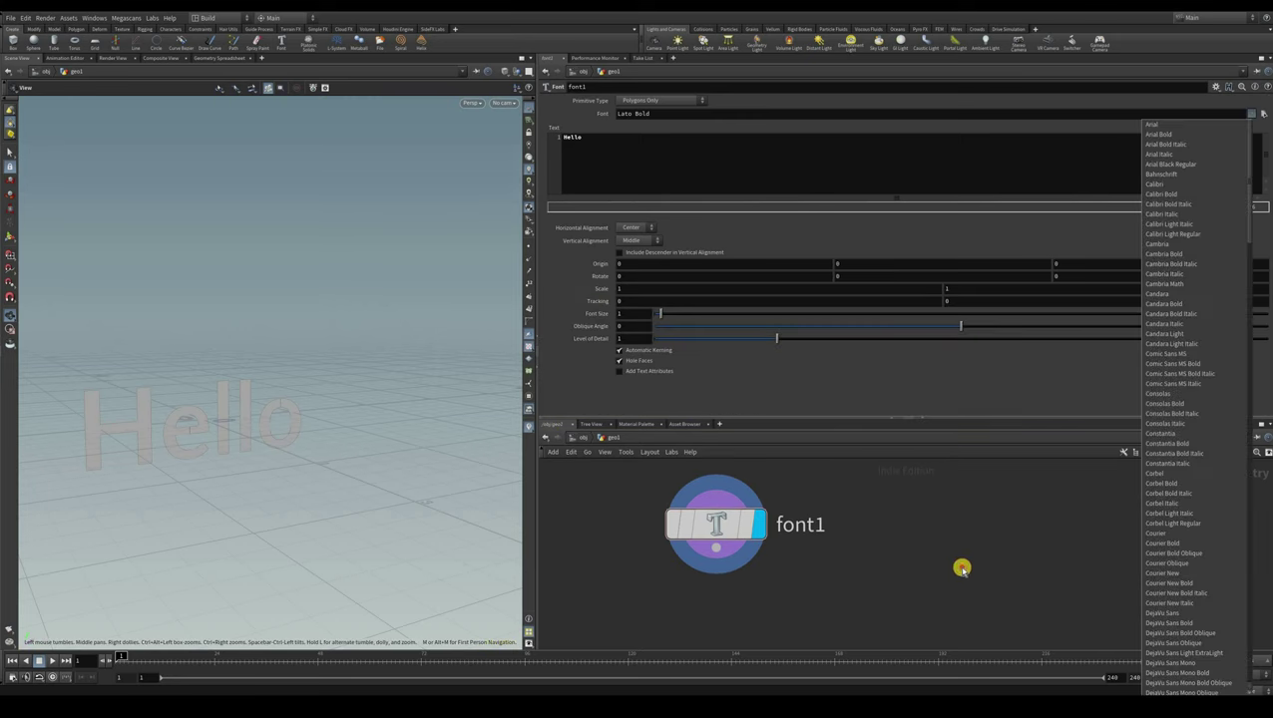
pyautogui.scroll(-10, 1195, 393)
pyautogui.scroll(-3, 1195, 471)
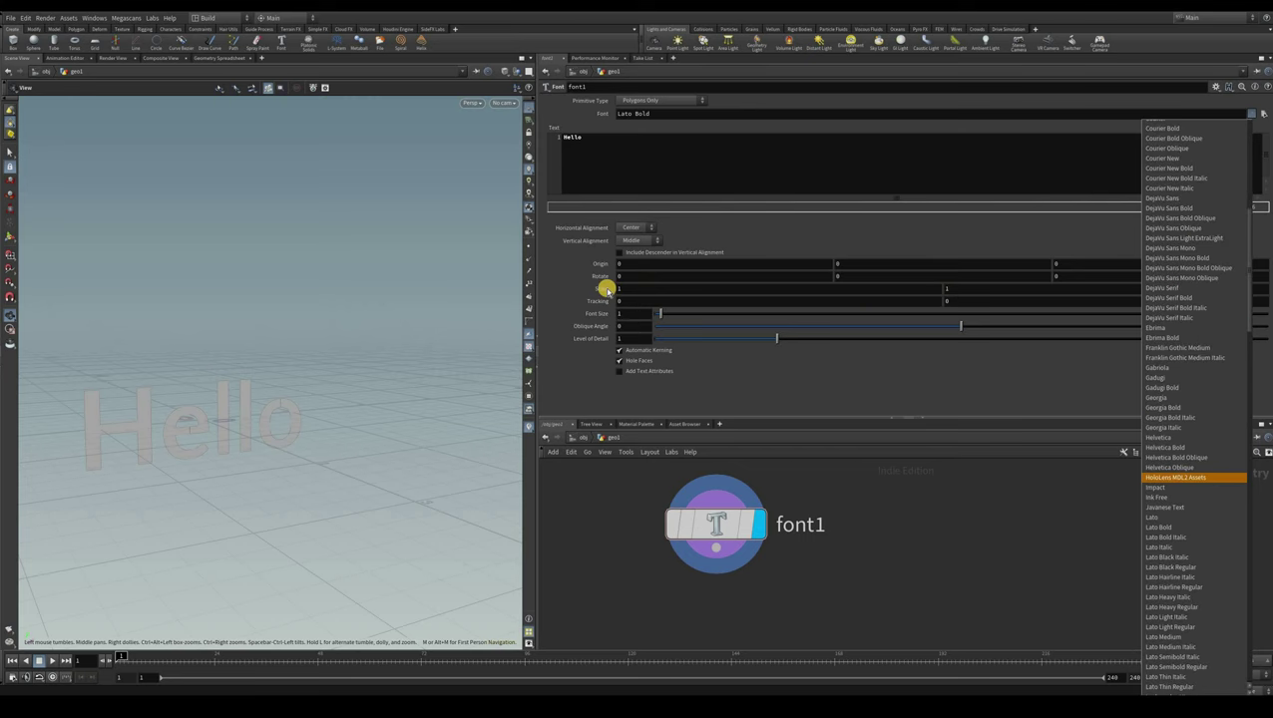
pyautogui.click(605, 289)
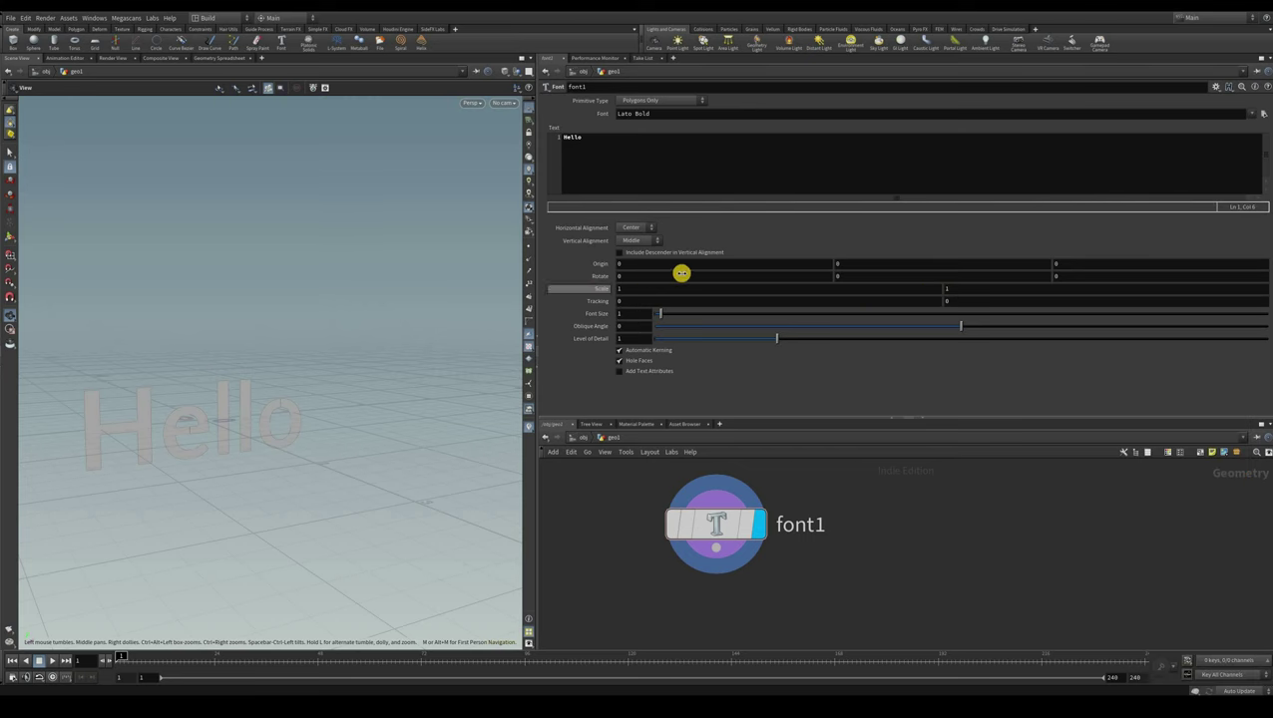
pyautogui.moveTo(644, 290); pyautogui.dragTo(670, 381, button='middle')
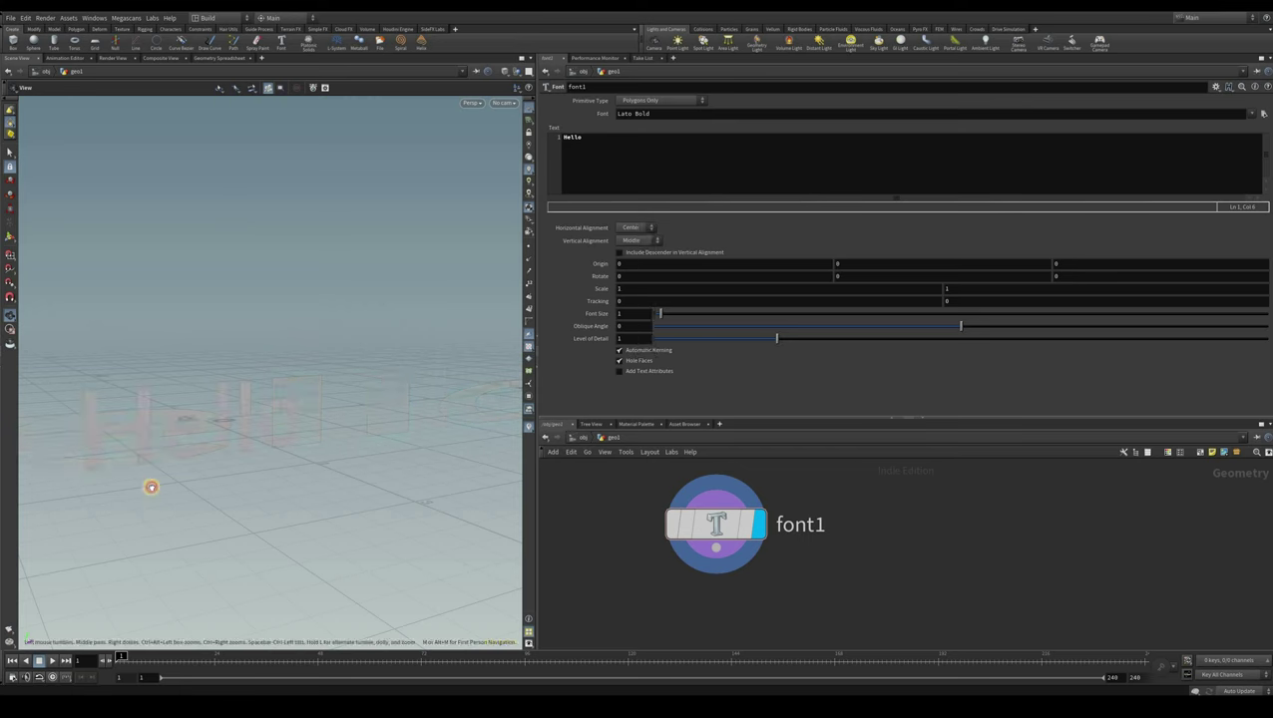
# Set the Font node's Vertical Alignment to Bottom and view the text from front and back
pyautogui.moveTo(173, 444); pyautogui.dragTo(145, 427)
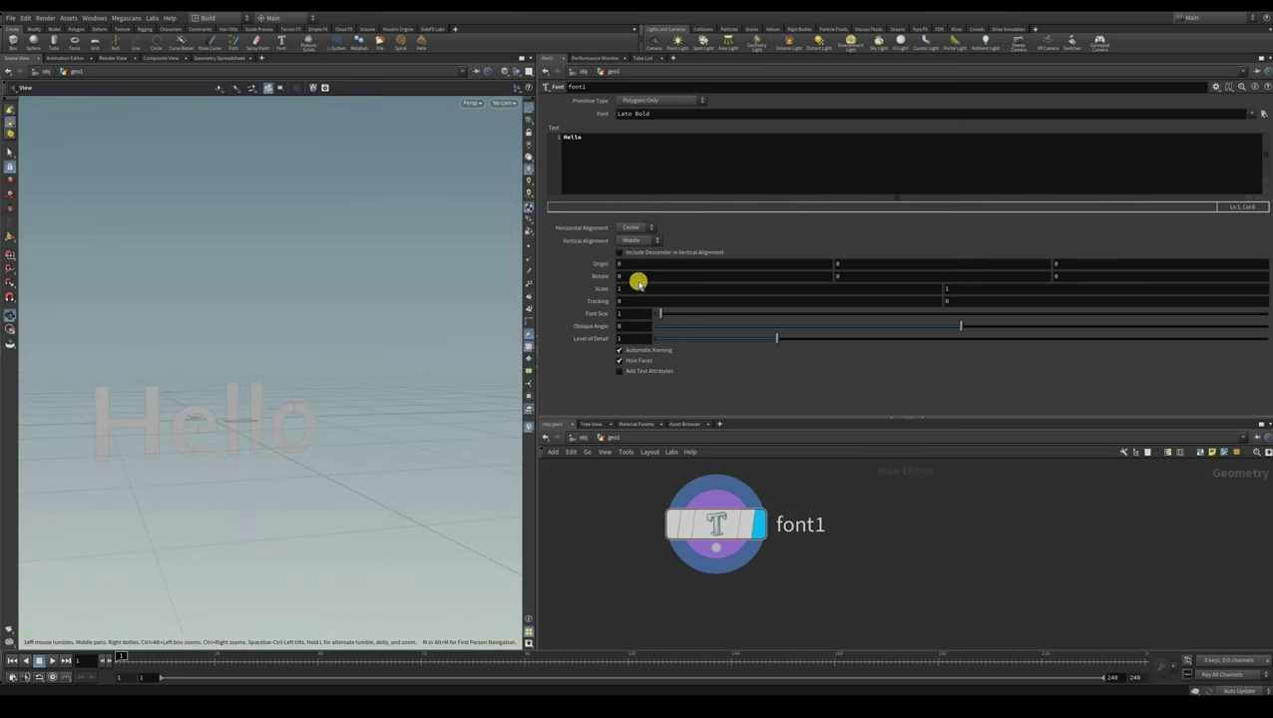
pyautogui.click(636, 240)
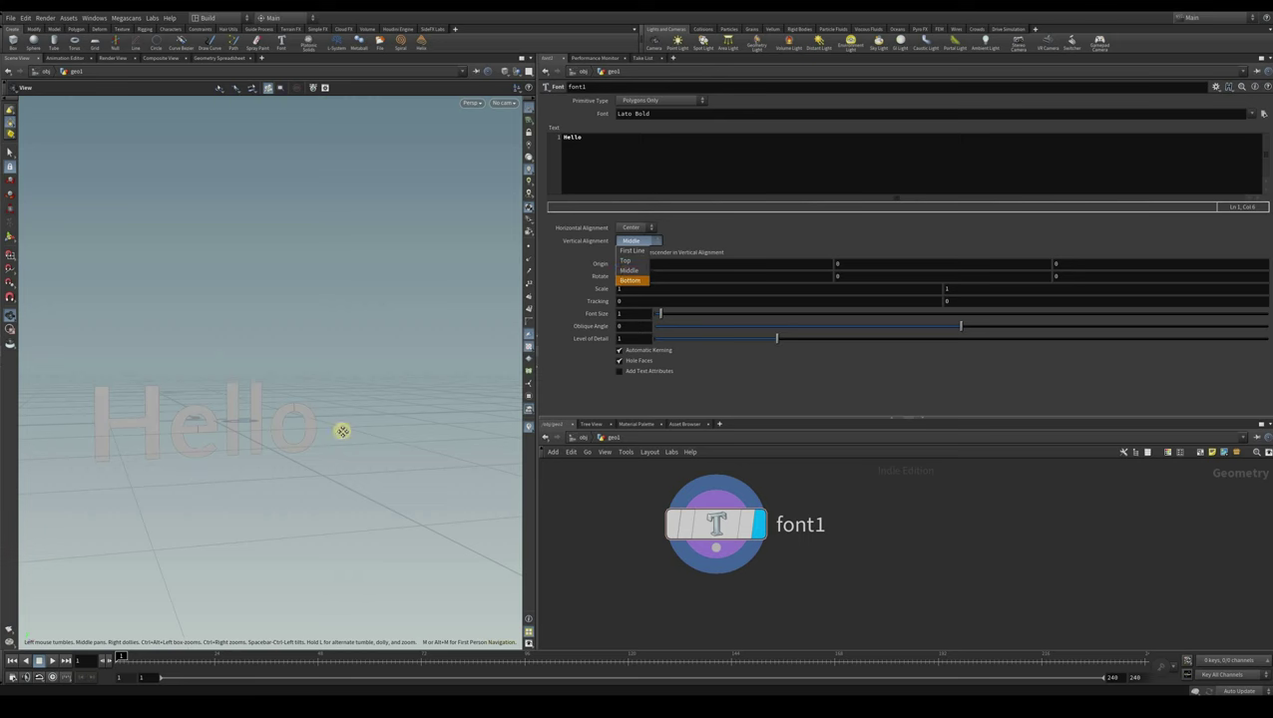
pyautogui.click(638, 282)
pyautogui.moveTo(297, 416); pyautogui.dragTo(256, 392)
pyautogui.moveTo(257, 392); pyautogui.dragTo(389, 394, button='right')
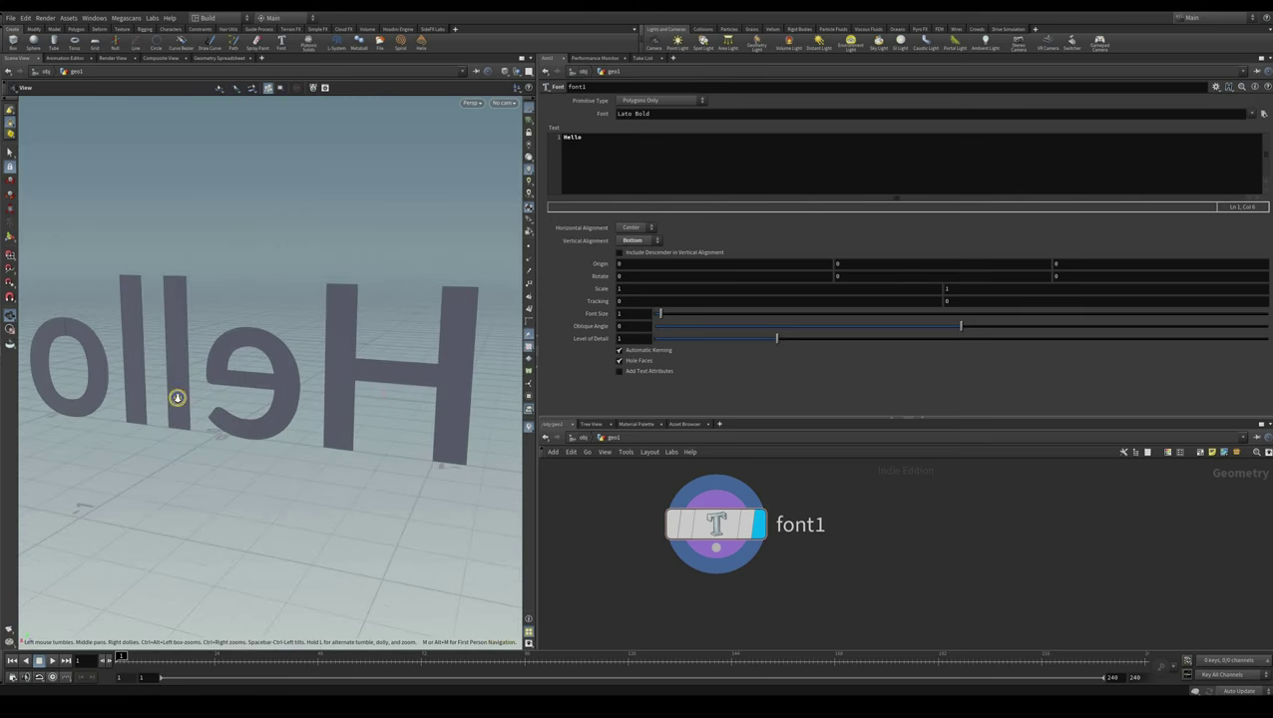
pyautogui.moveTo(177, 397); pyautogui.dragTo(701, 275)
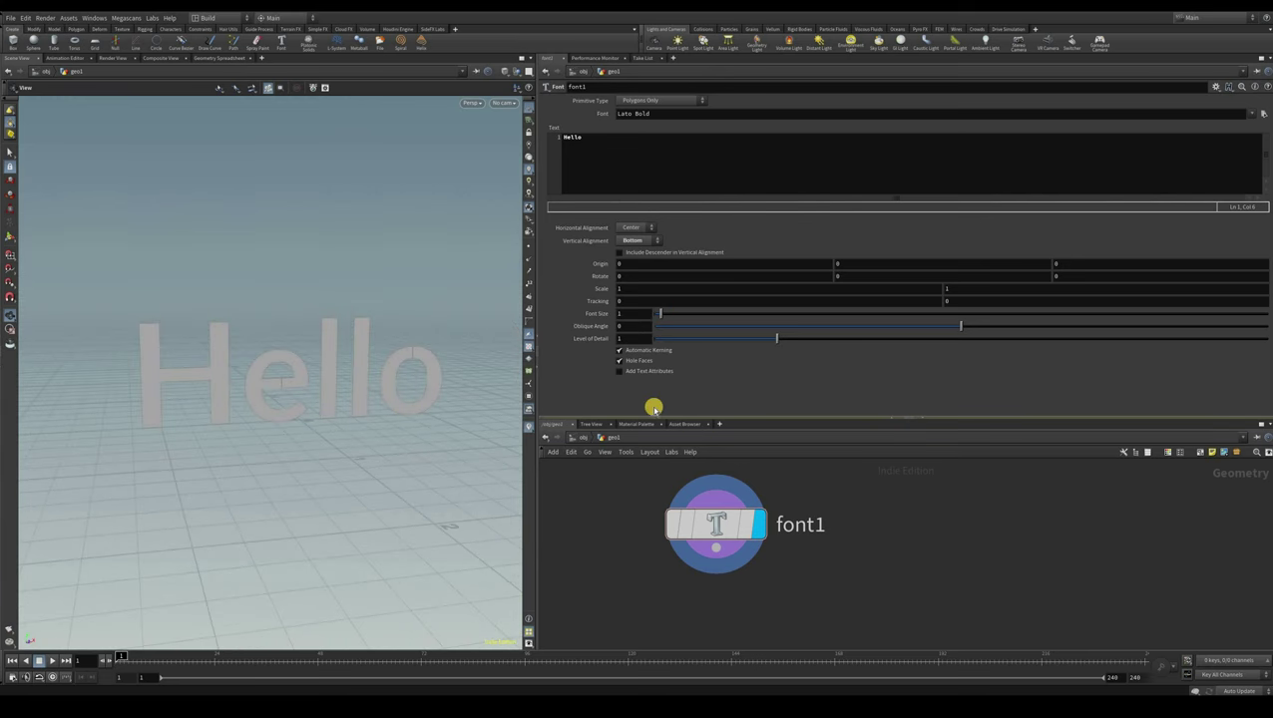
# Close the parameter, Performance Monitor and Take List panes, and show the Font node's parameters as a widened overlay inside the network editor
pyautogui.moveTo(653, 409); pyautogui.dragTo(536, 275)
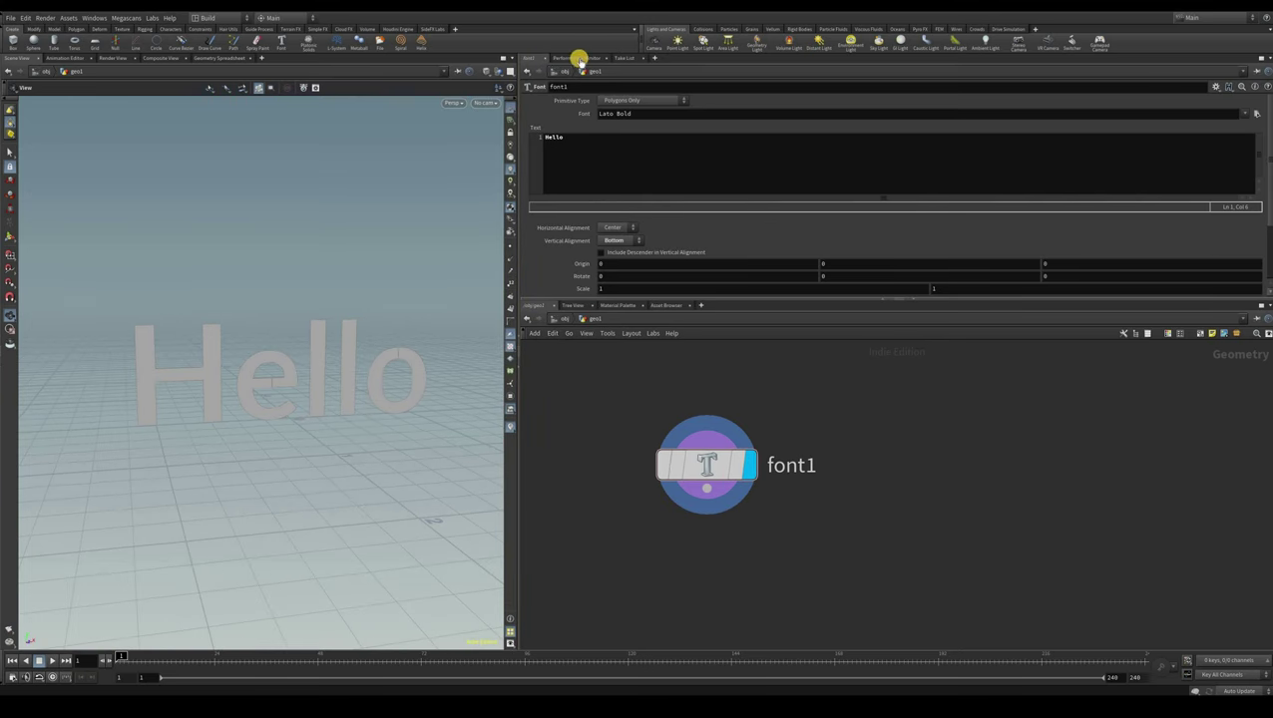
pyautogui.click(576, 59)
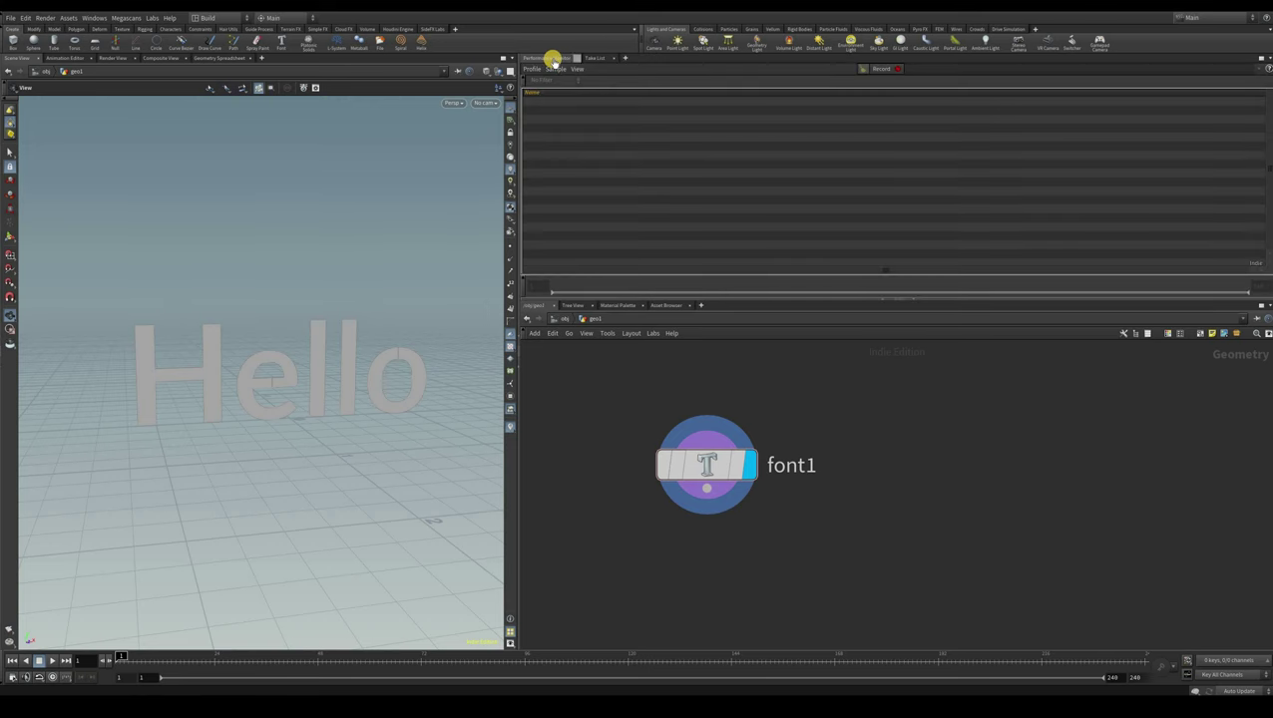
pyautogui.click(553, 60)
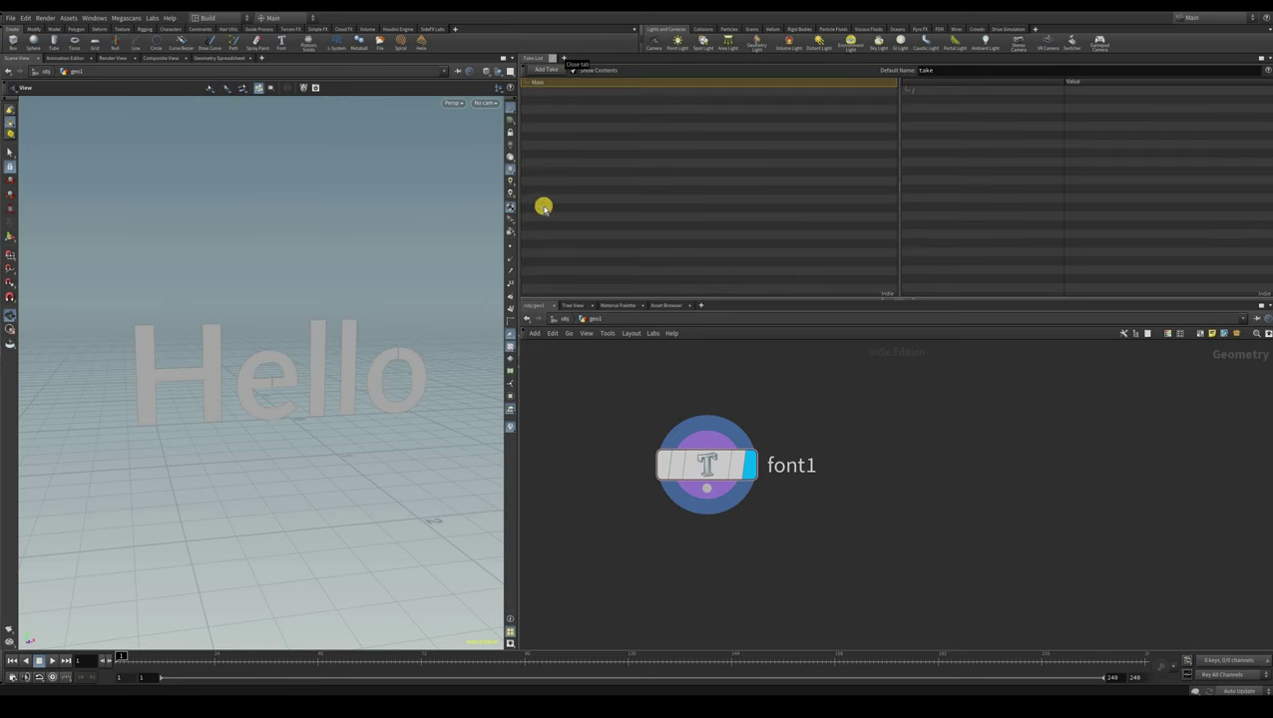
pyautogui.hotkey('ctrl', 'w')
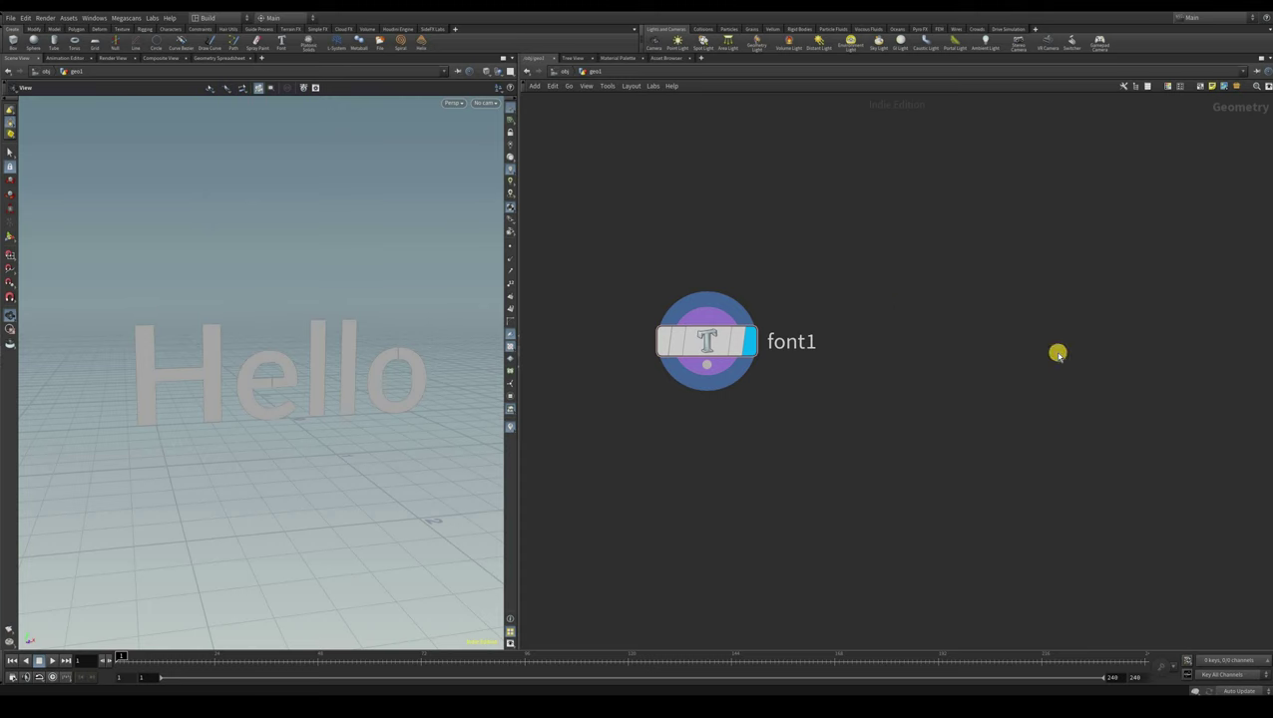
pyautogui.press('p')
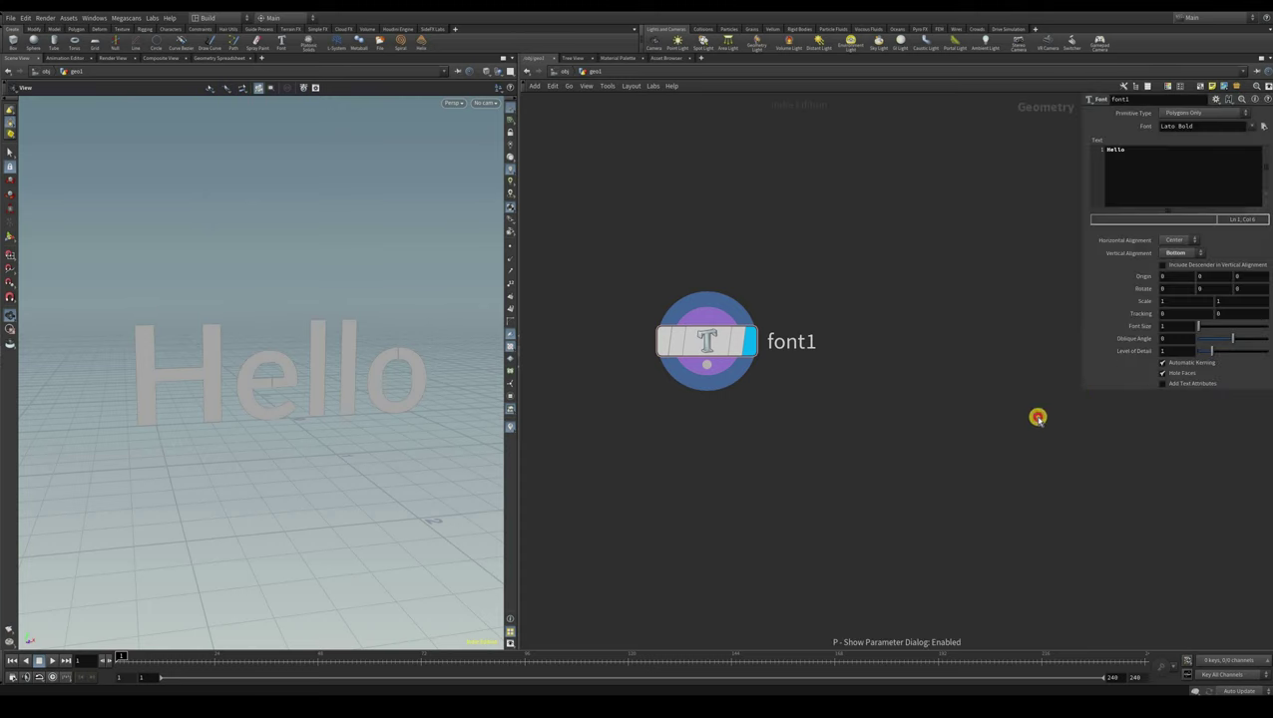
pyautogui.click(707, 342)
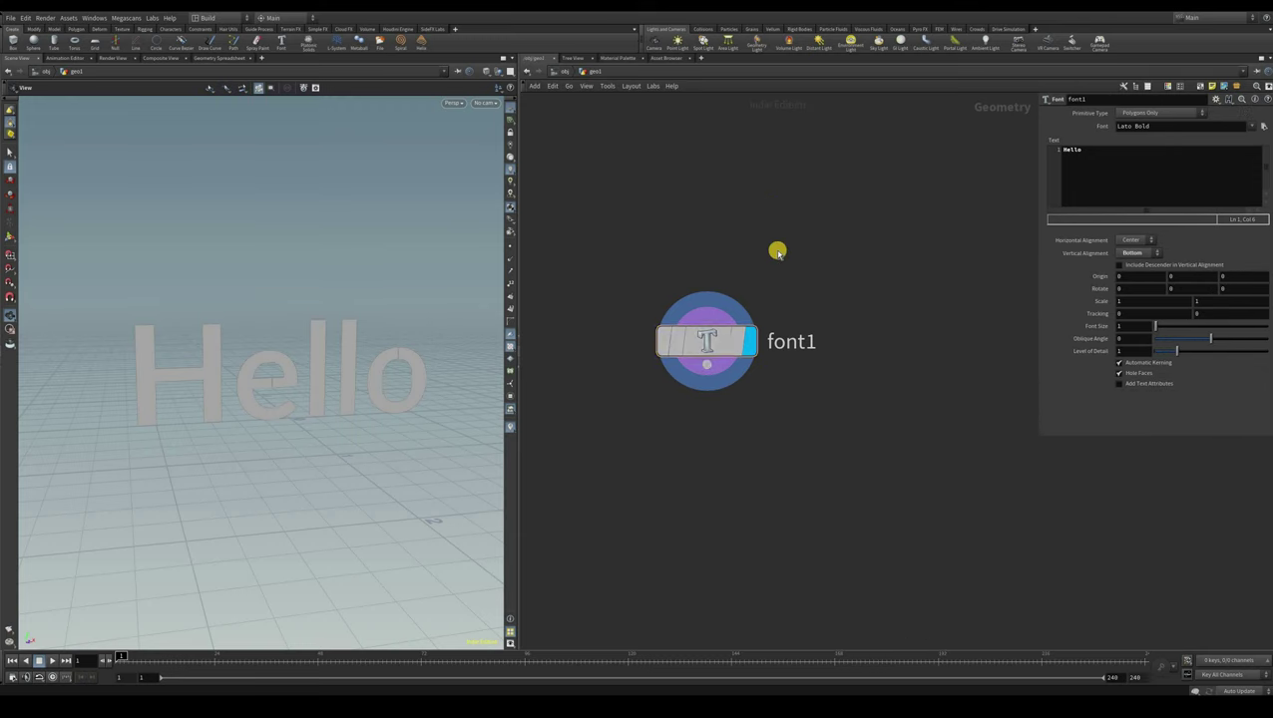
# Move the Font node to the upper part of the network and narrow the scene view slightly
pyautogui.moveTo(706, 341); pyautogui.dragTo(759, 187)
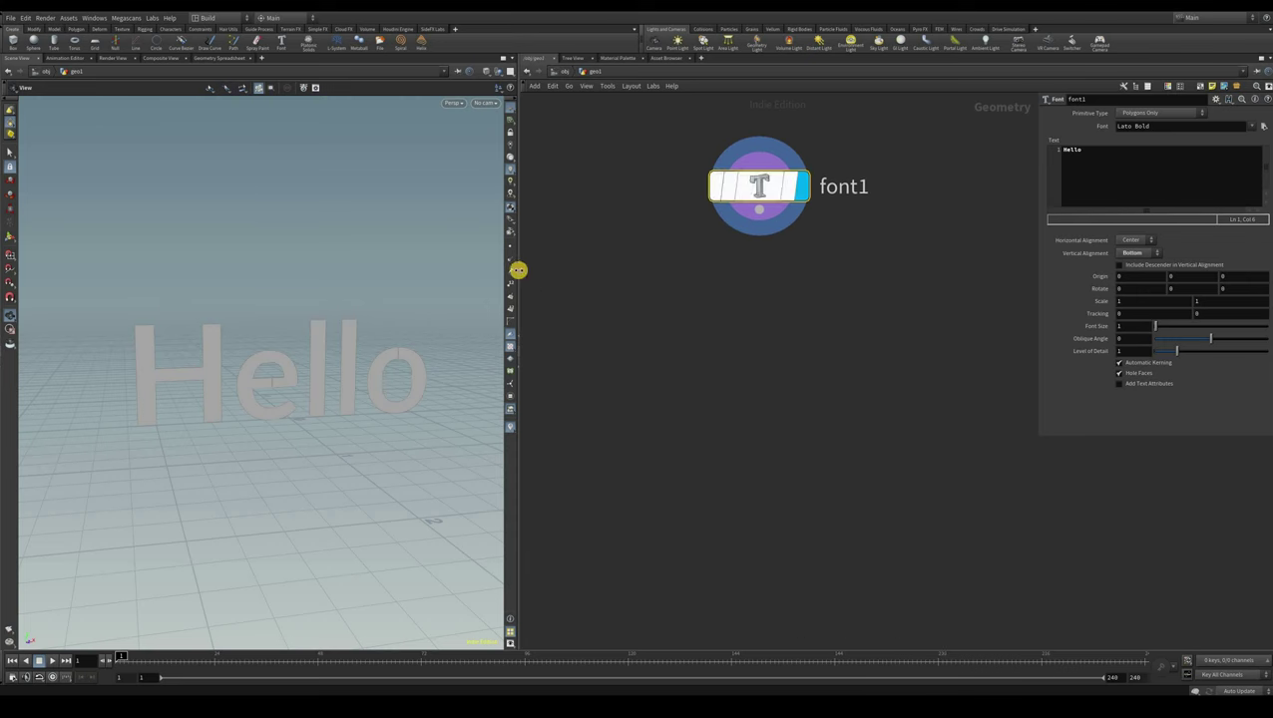
pyautogui.moveTo(518, 271); pyautogui.dragTo(509, 271)
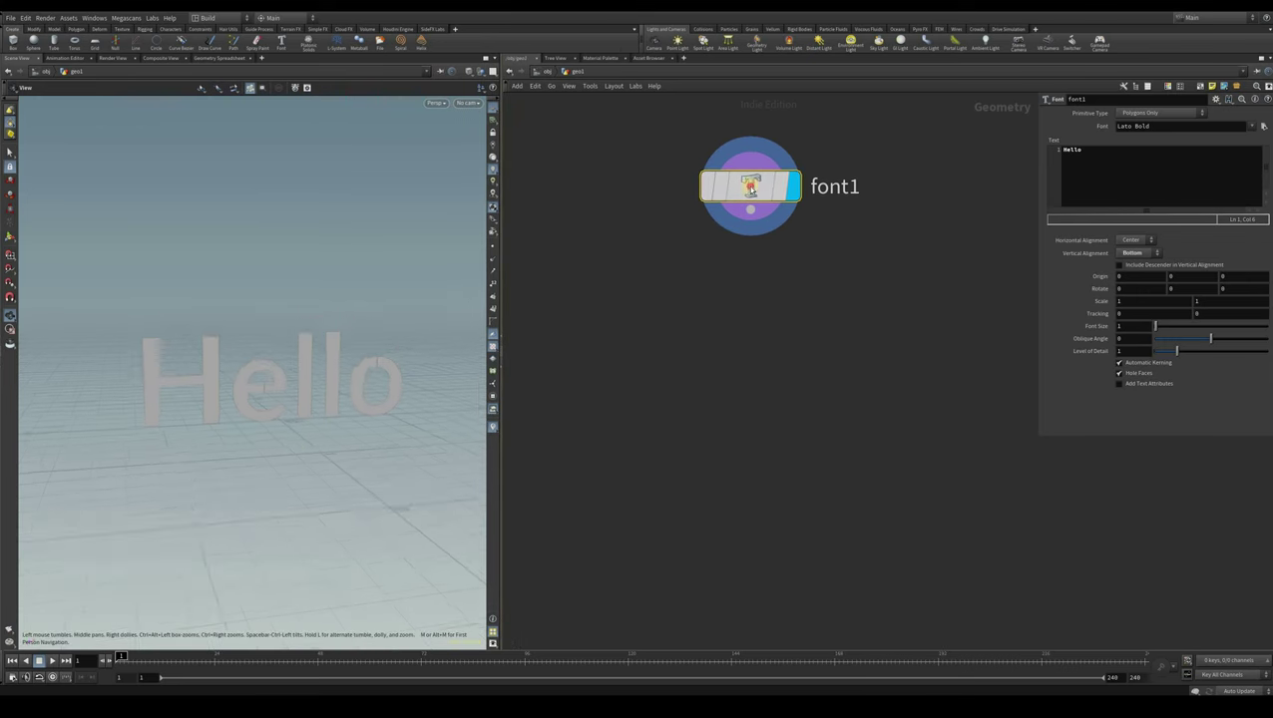
pyautogui.click(714, 195)
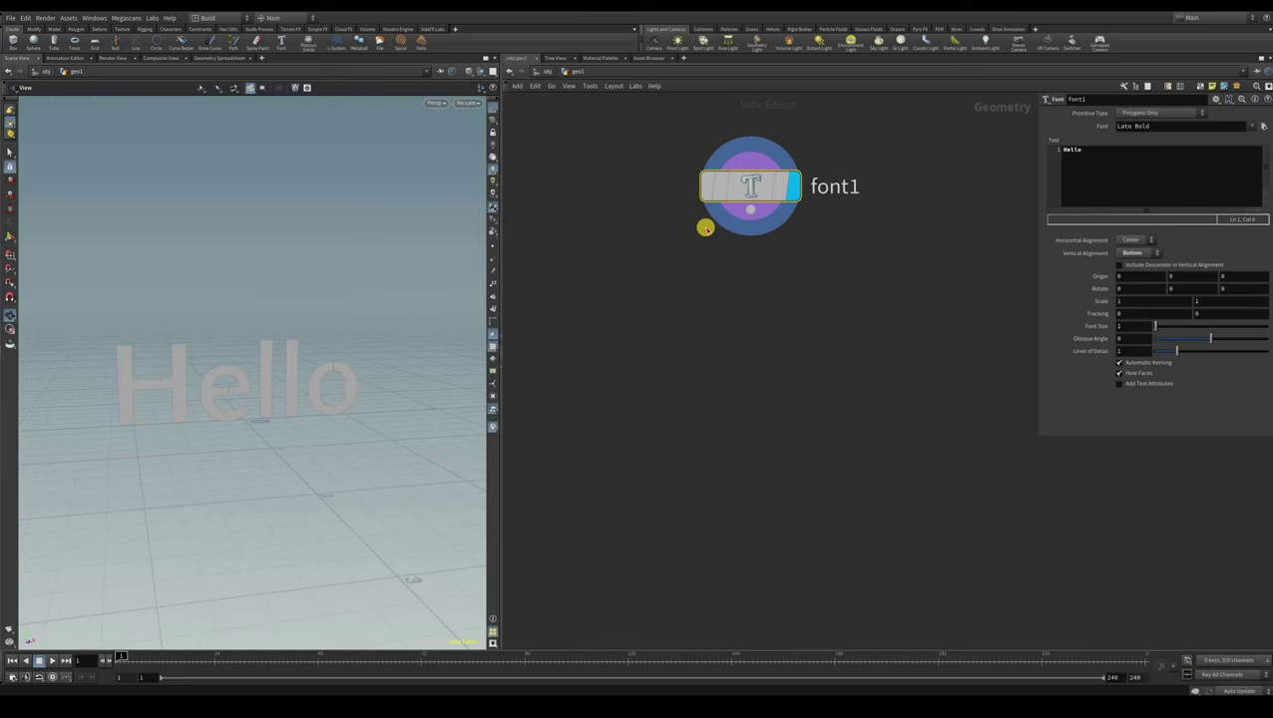
pyautogui.moveTo(750, 213); pyautogui.dragTo(708, 223)
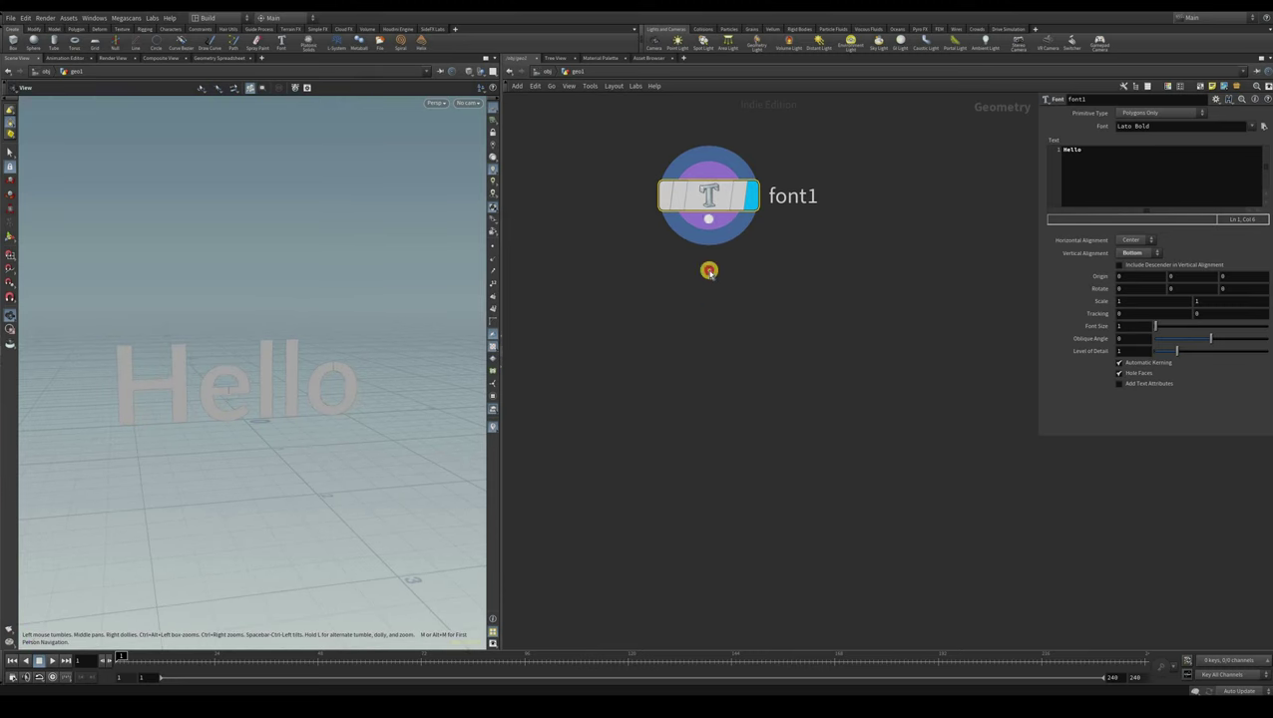
# Add a PolyExtrude node below the Font node and connect the Font output to its first input
pyautogui.click(709, 218)
pyautogui.click(693, 327)
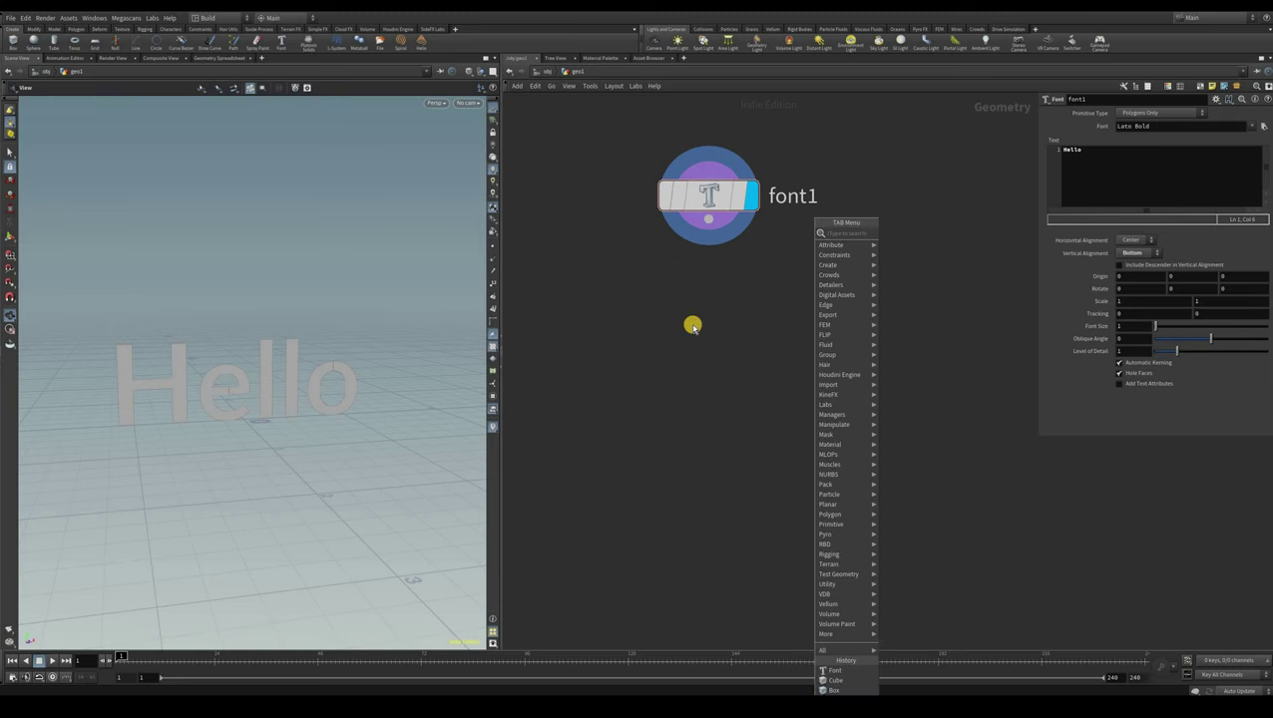
pyautogui.press('Escape')
pyautogui.press('Tab')
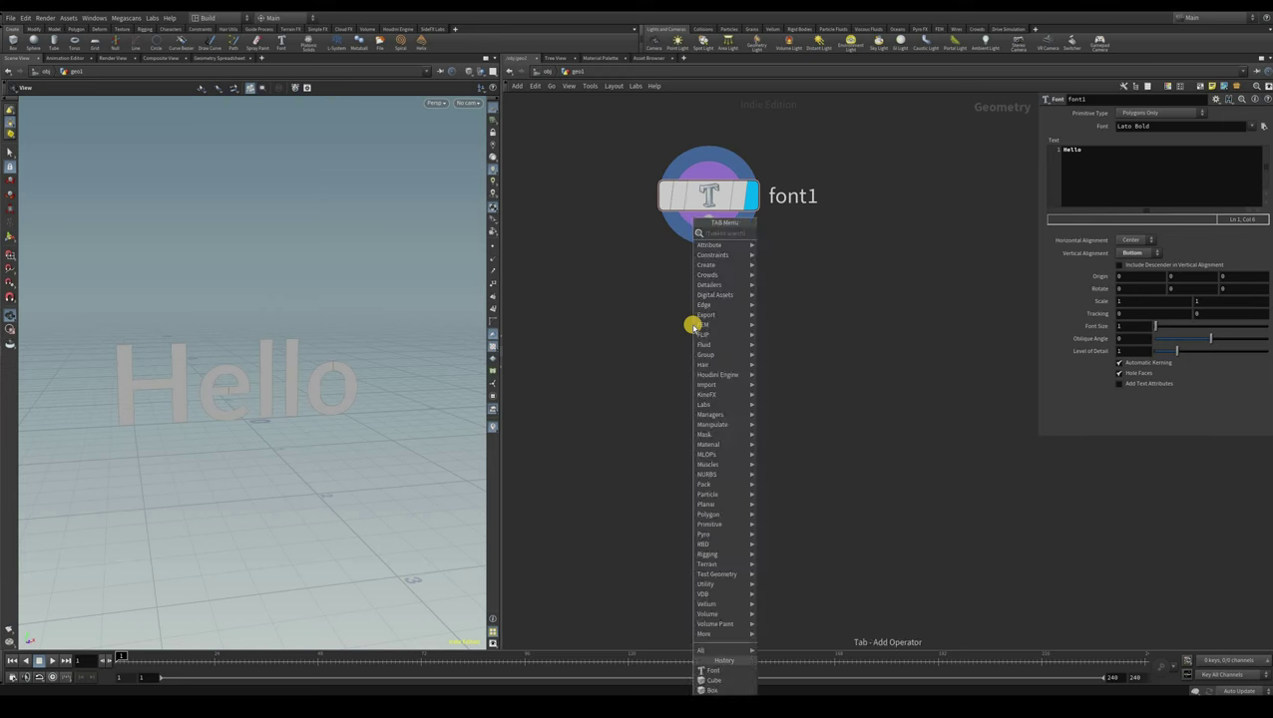
pyautogui.write('extrude')
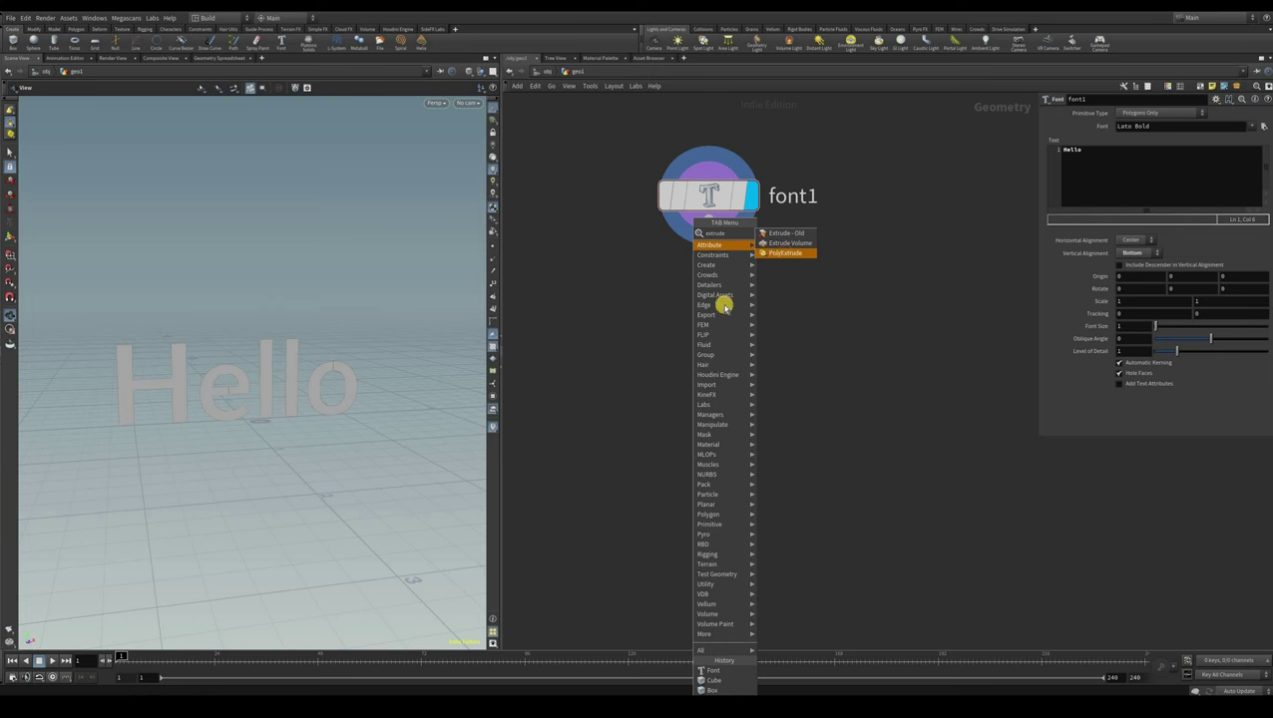
pyautogui.press('Return')
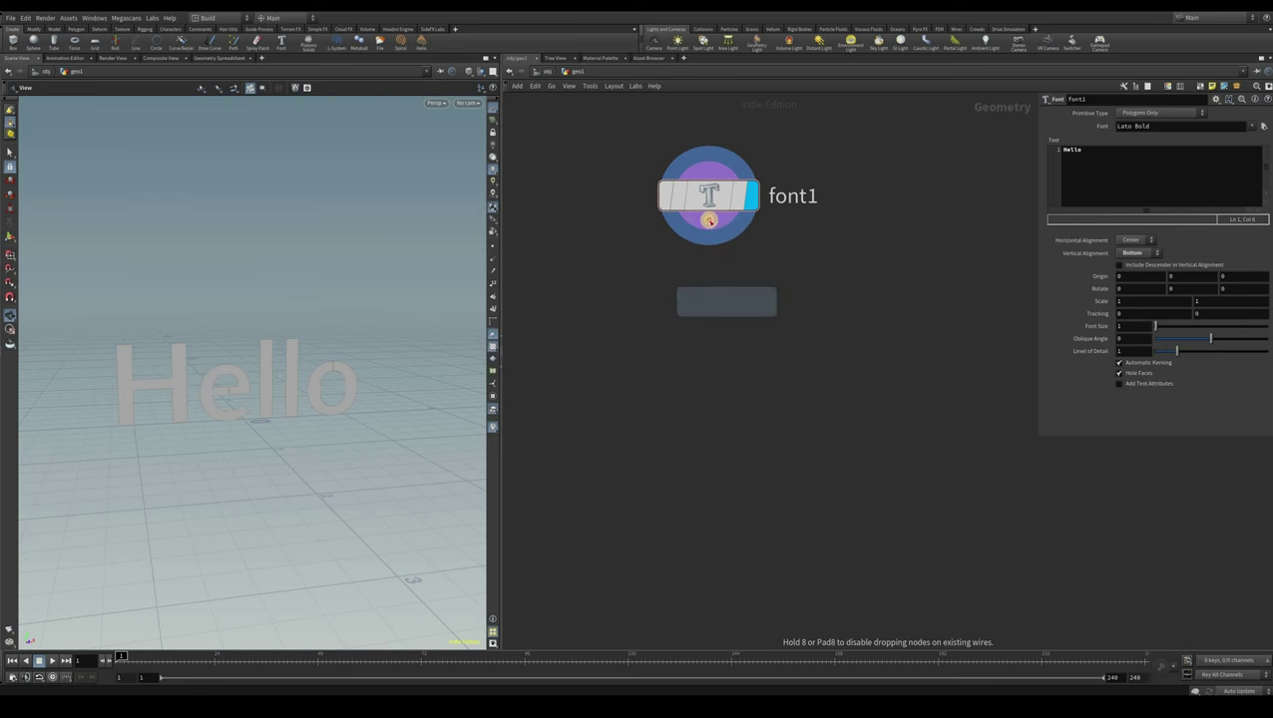
pyautogui.click(687, 254)
pyautogui.click(710, 219)
pyautogui.click(689, 282)
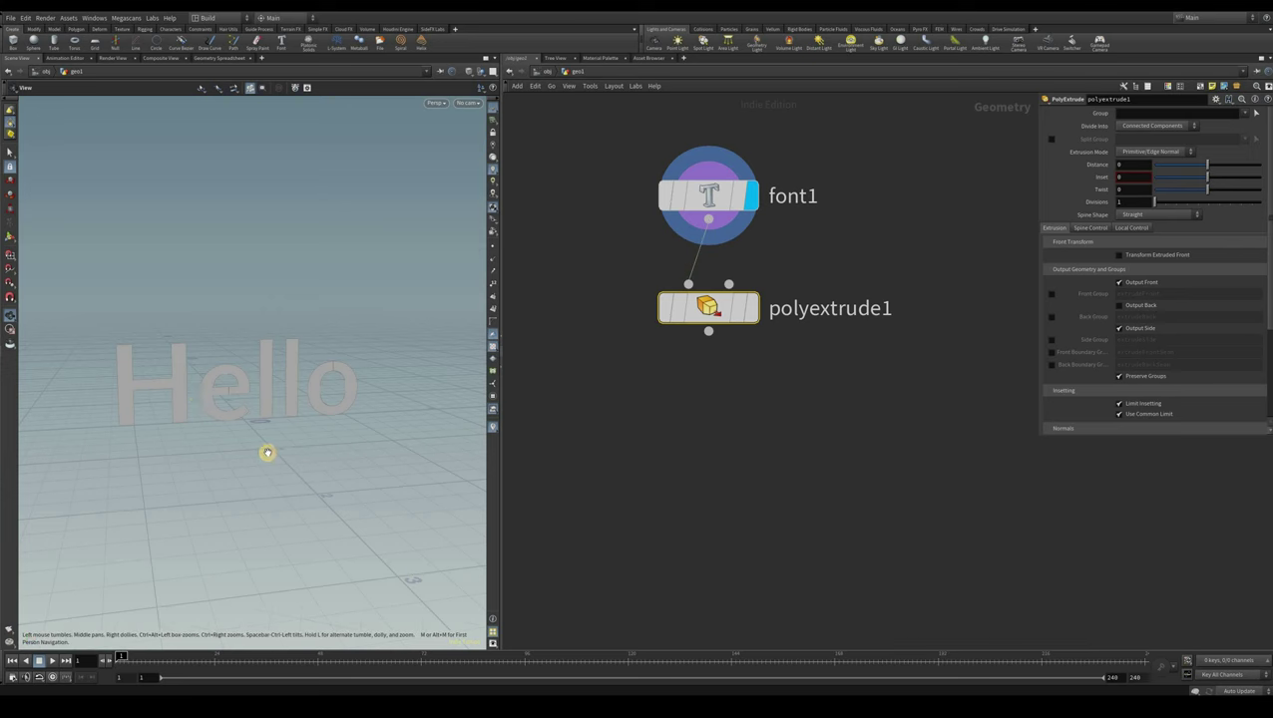
# Set the display flag on the PolyExtrude node so the scene view shows its output
pyautogui.moveTo(267, 453); pyautogui.dragTo(439, 331)
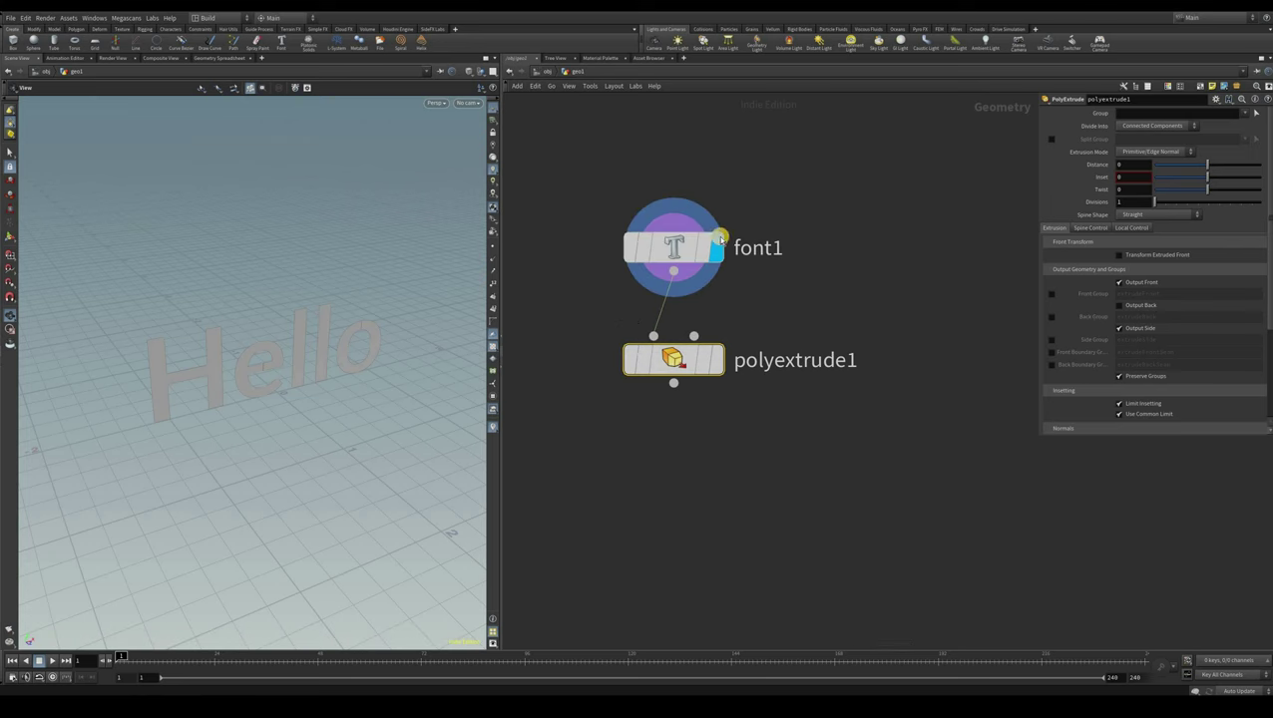
pyautogui.moveTo(735, 187)
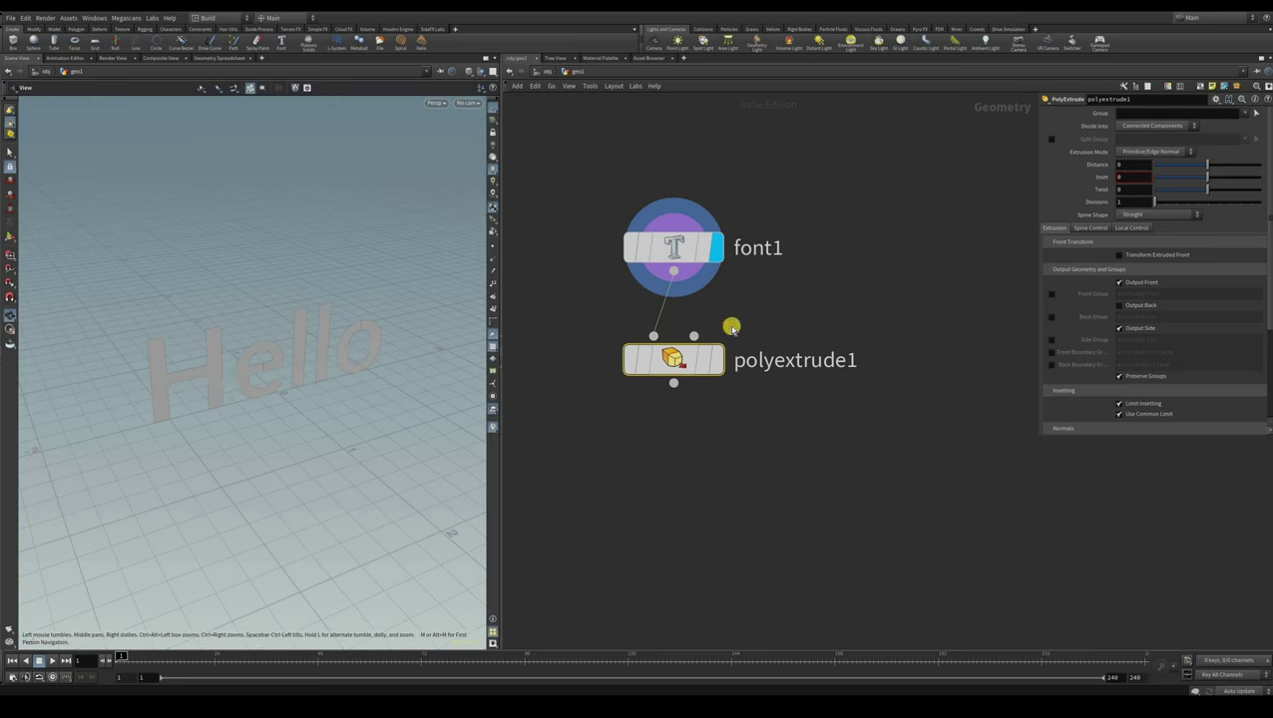
pyautogui.moveTo(736, 310)
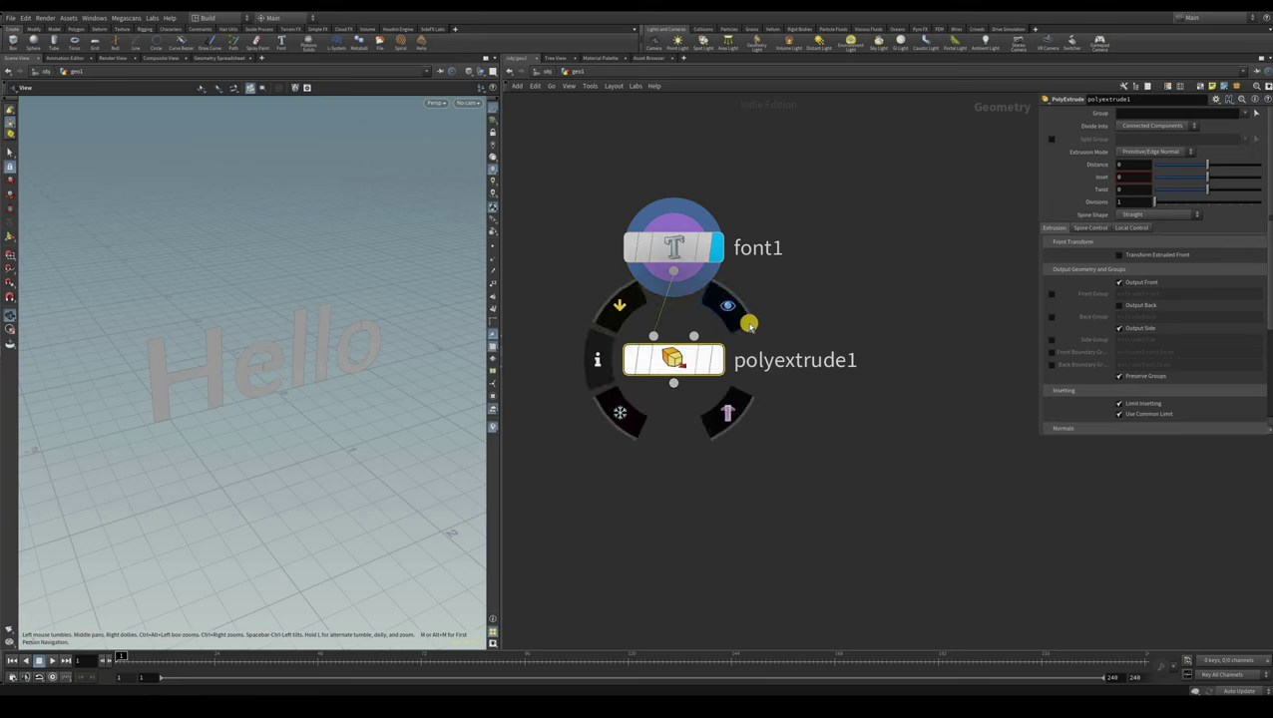
pyautogui.click(726, 309)
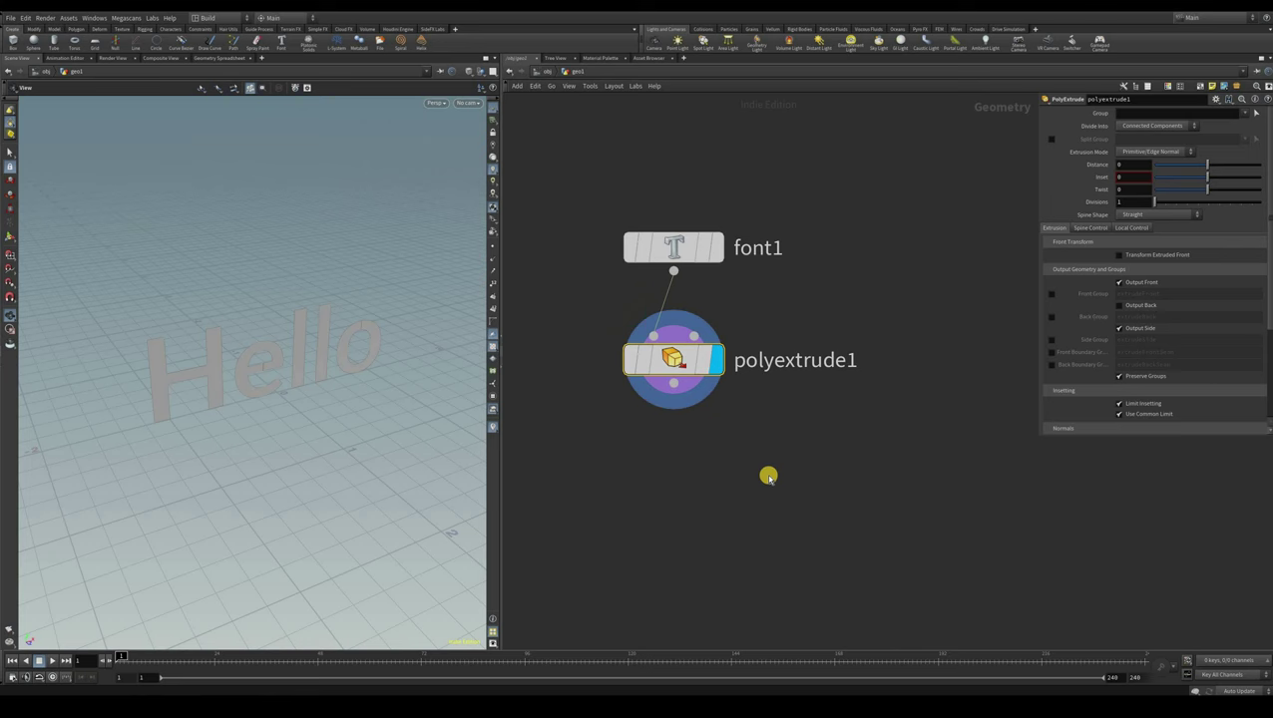
# Bypass the Font node to see its effect on the displayed text, and turn the bypass back off
pyautogui.click(662, 239)
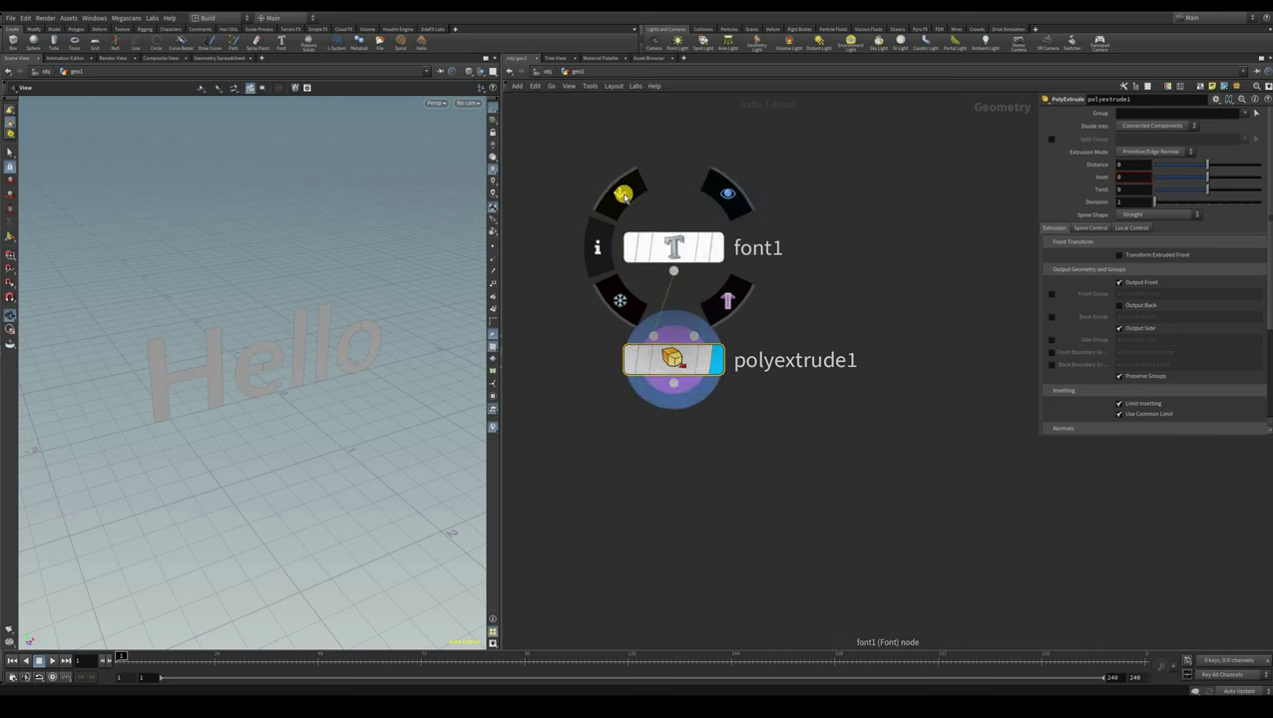
pyautogui.moveTo(619, 191)
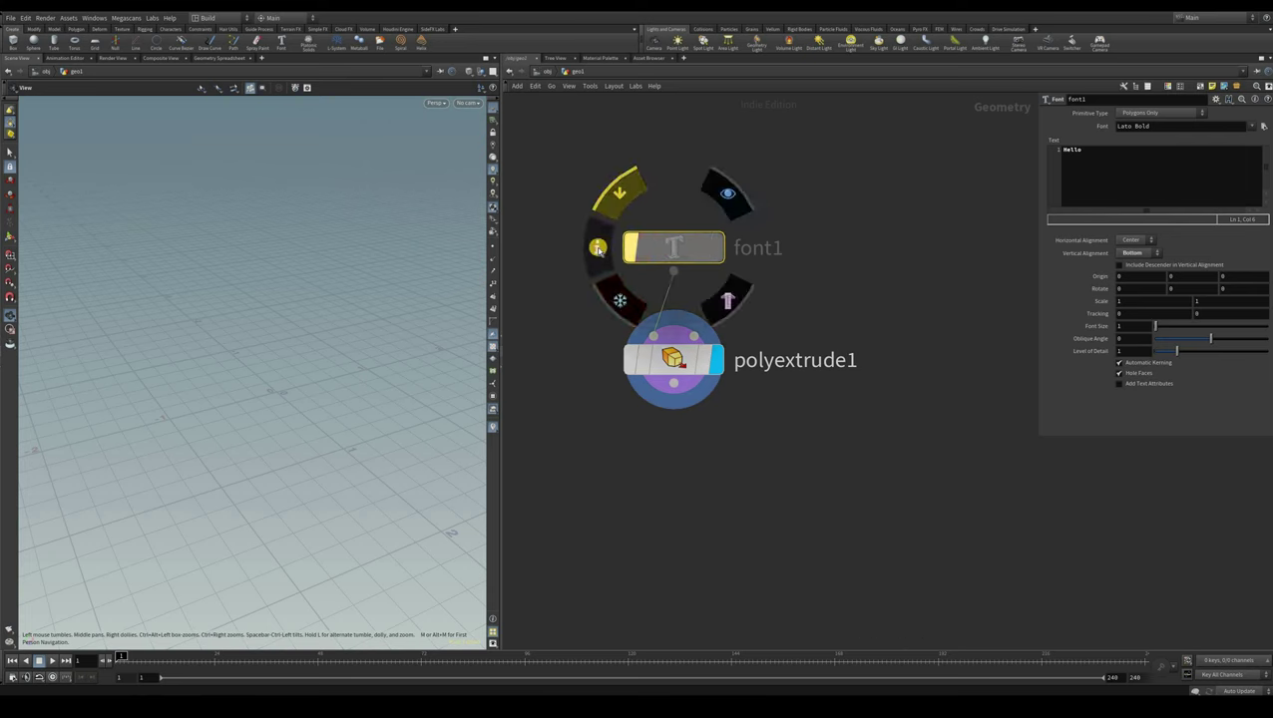
pyautogui.click(614, 248)
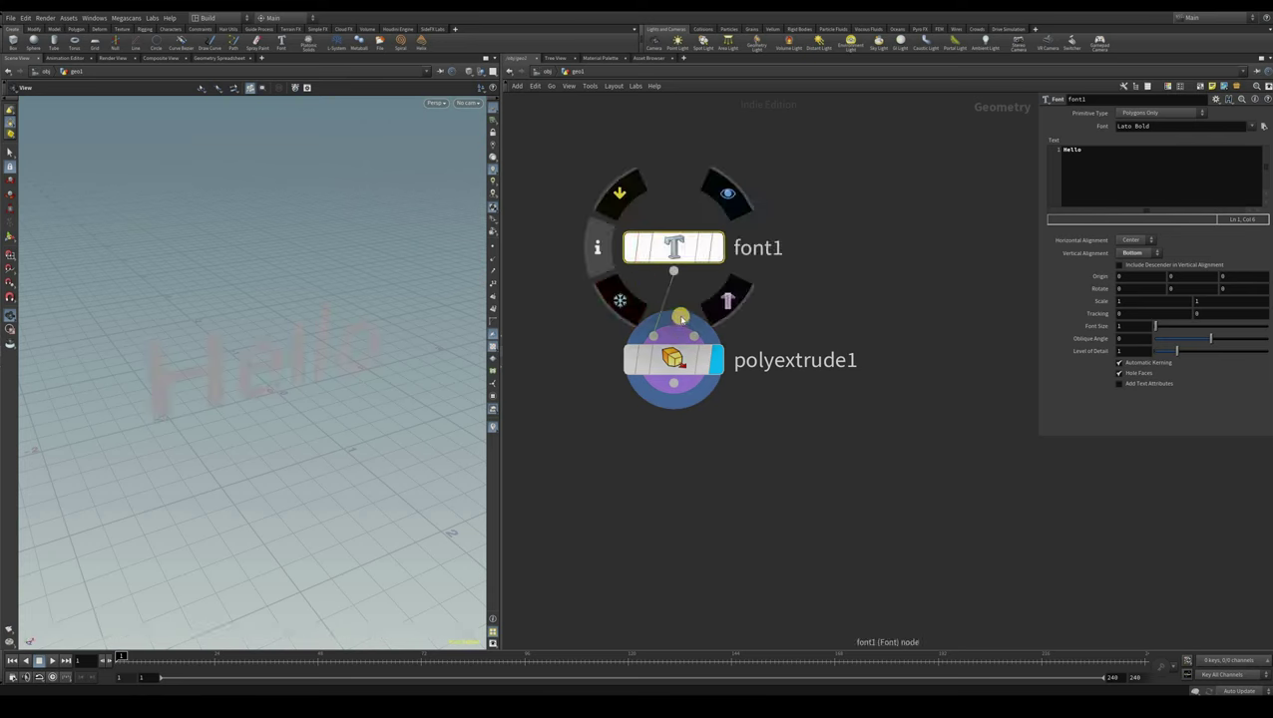
# Open the Font node's information window, enlarge it to review the geometry details, and close it
pyautogui.click(628, 178)
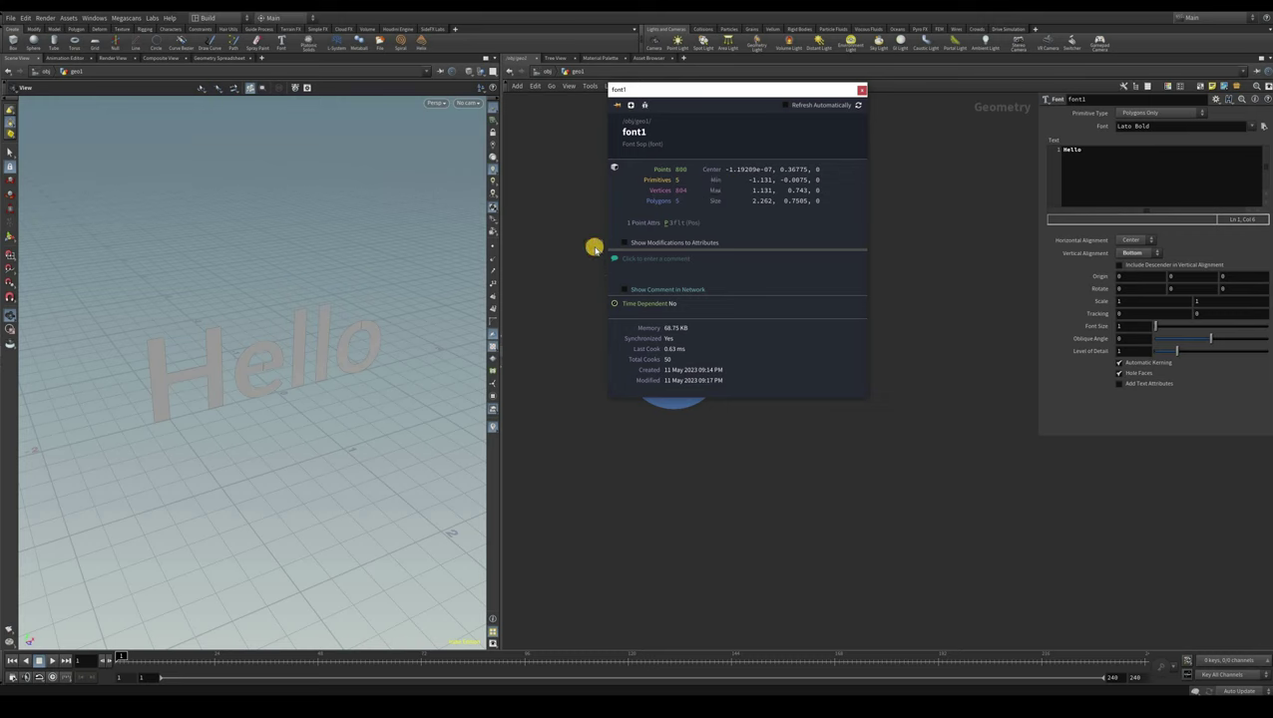
pyautogui.moveTo(610, 243); pyautogui.dragTo(579, 232)
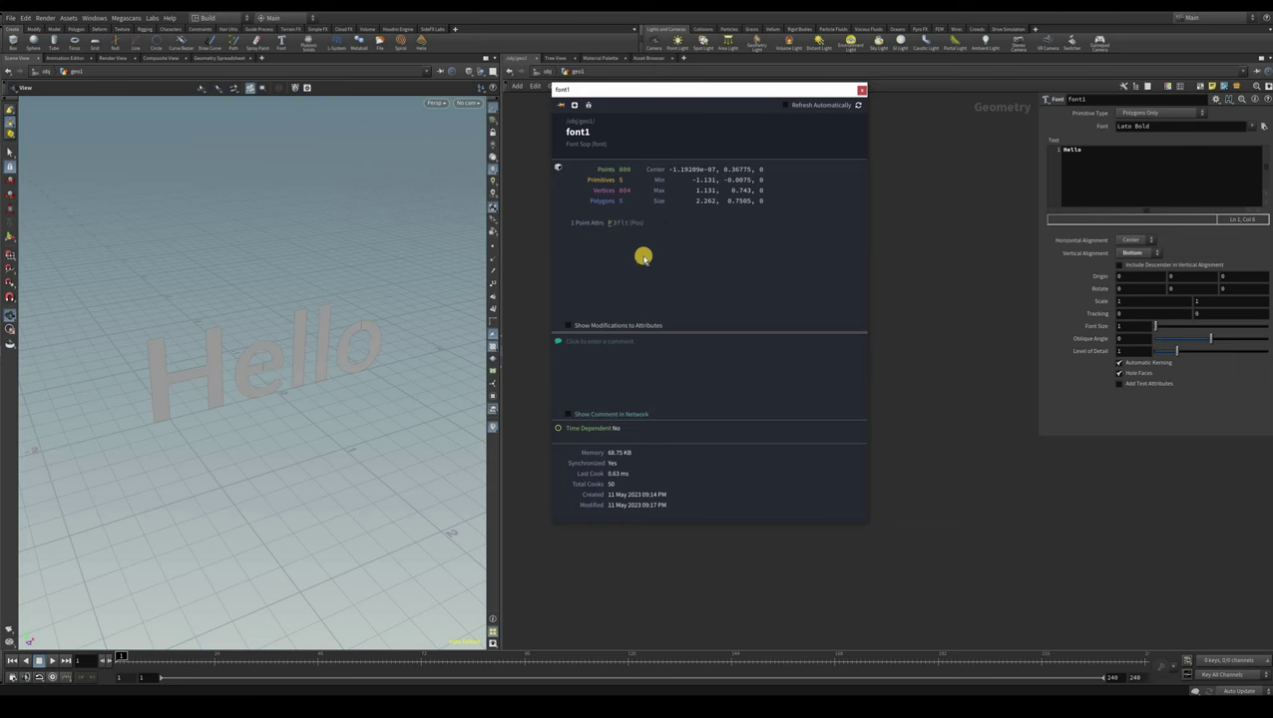
pyautogui.press('Escape')
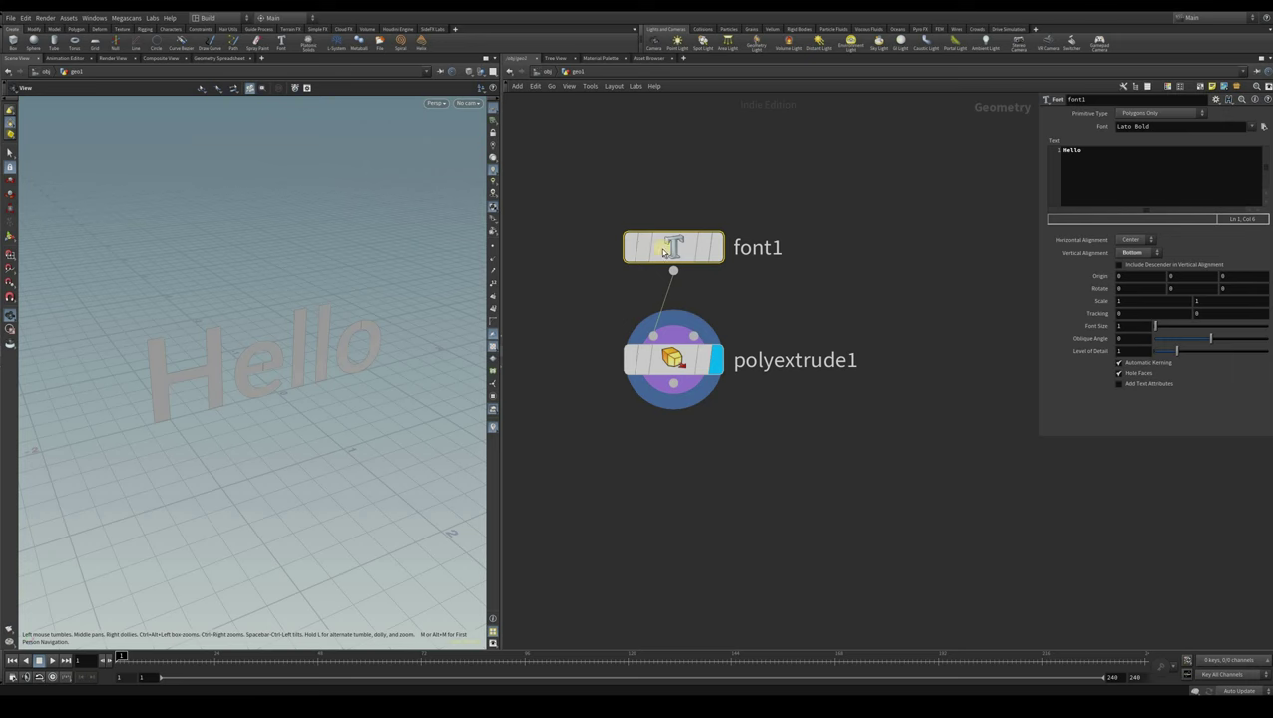
# Preview the lock, display and template flags around the Font and PolyExtrude nodes
pyautogui.moveTo(663, 251)
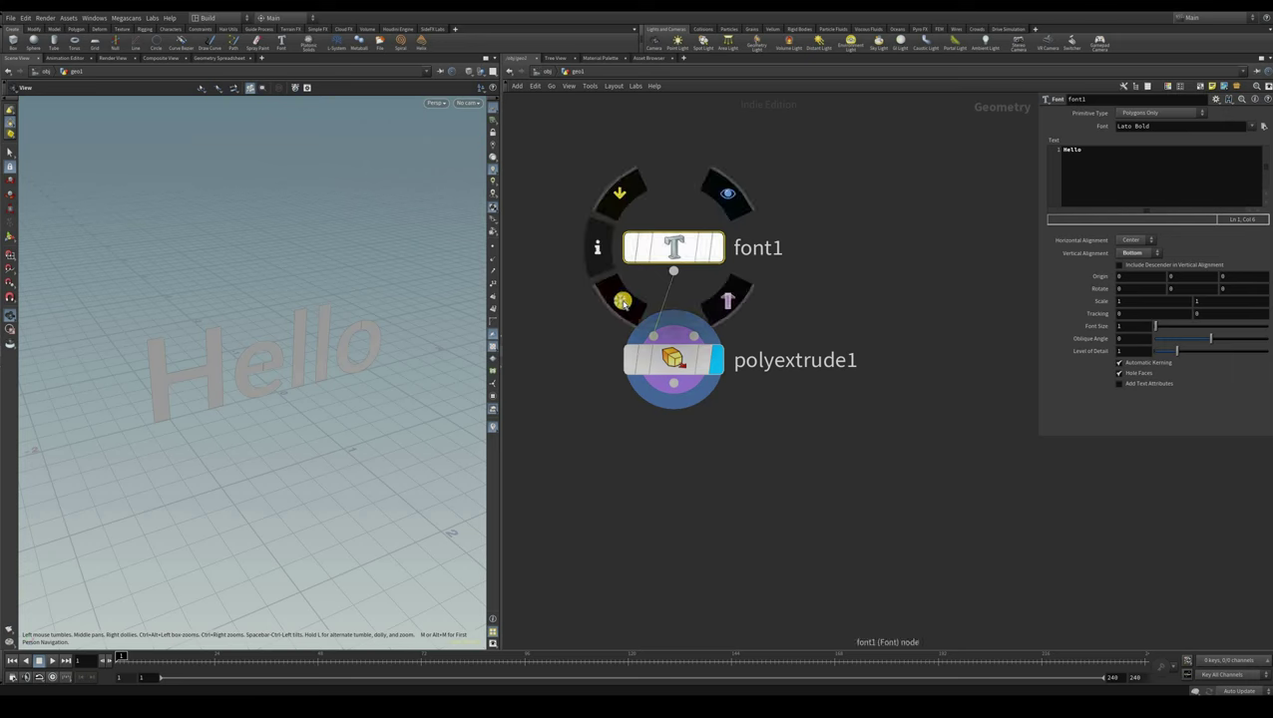
pyautogui.click(622, 304)
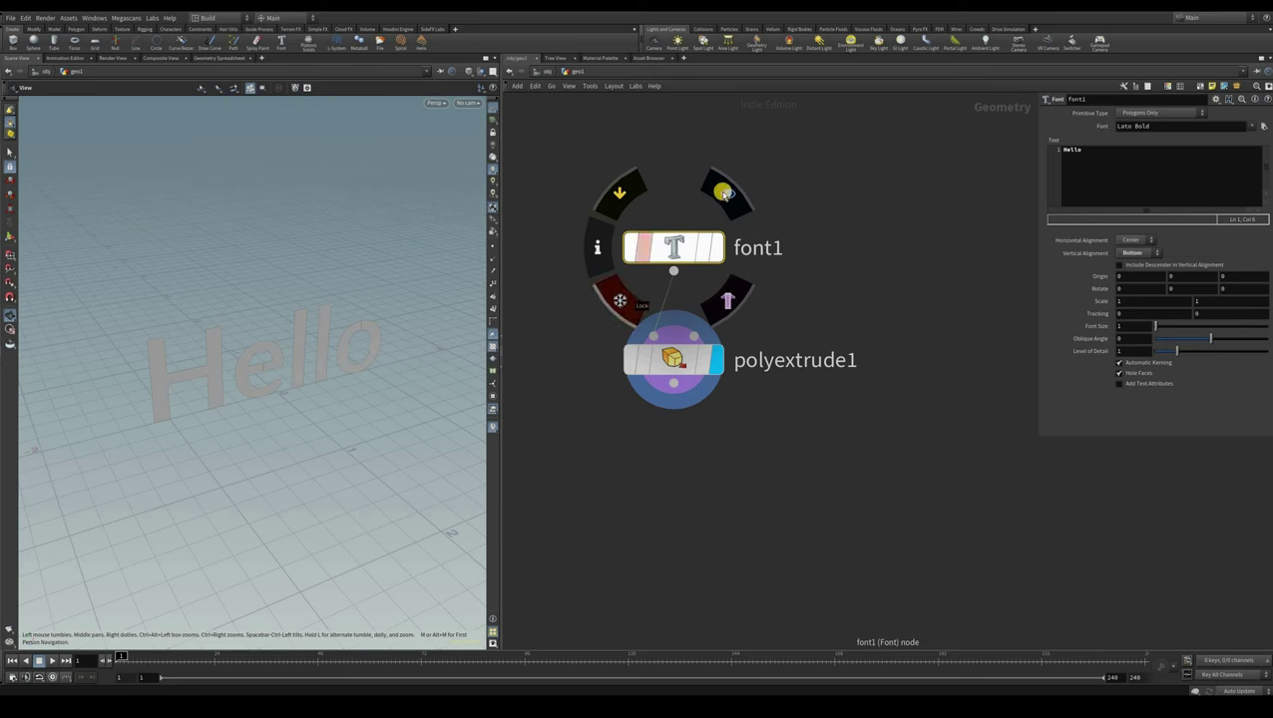
pyautogui.hotkey('ctrl', 'z')
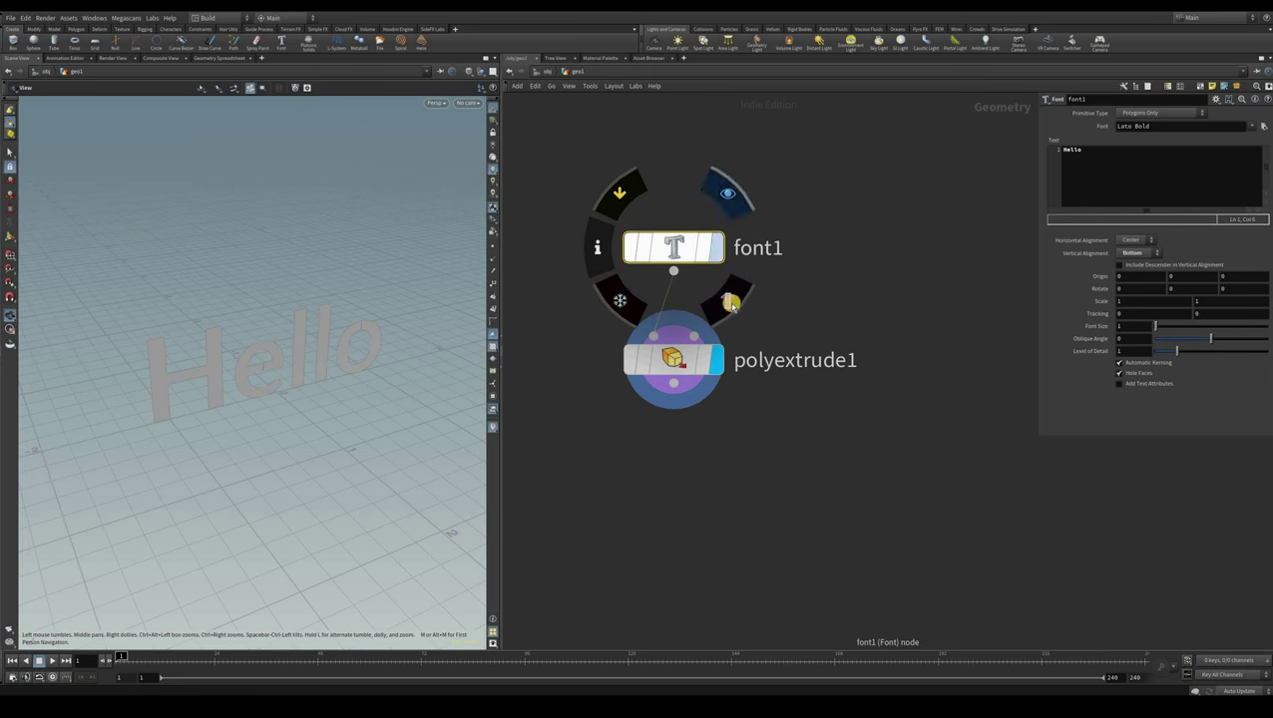
pyautogui.click(731, 304)
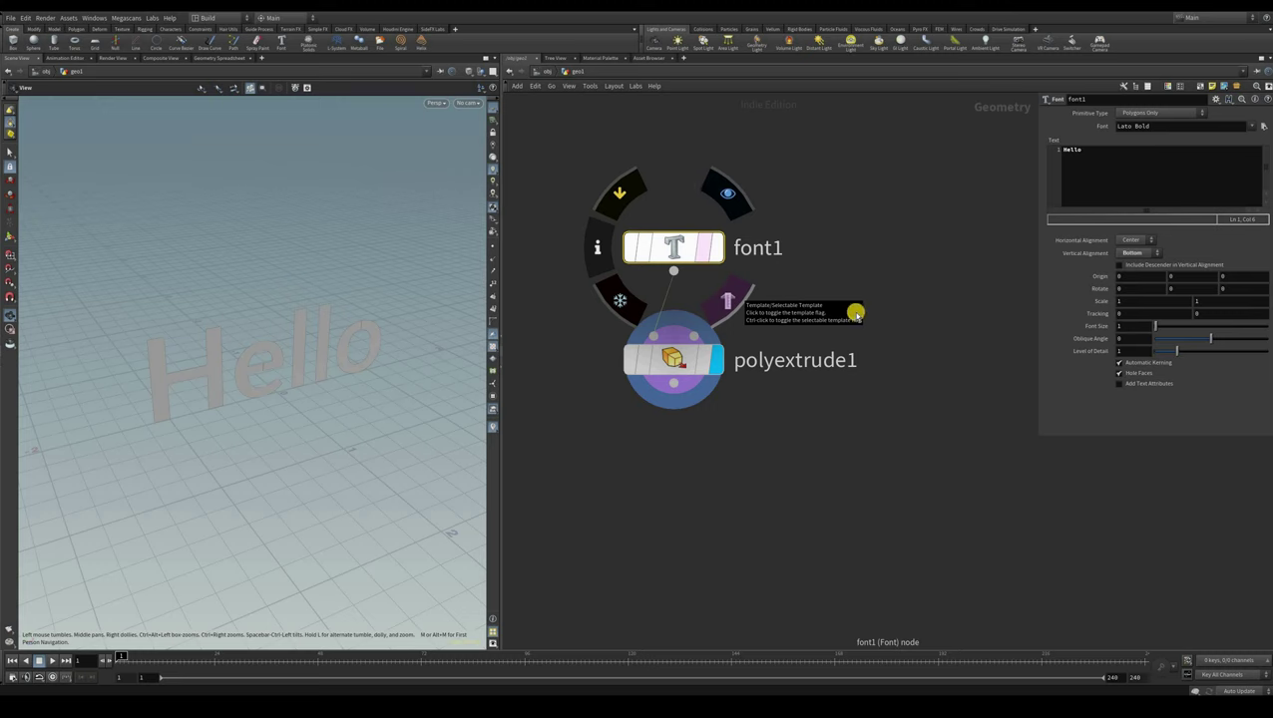
pyautogui.click(704, 289)
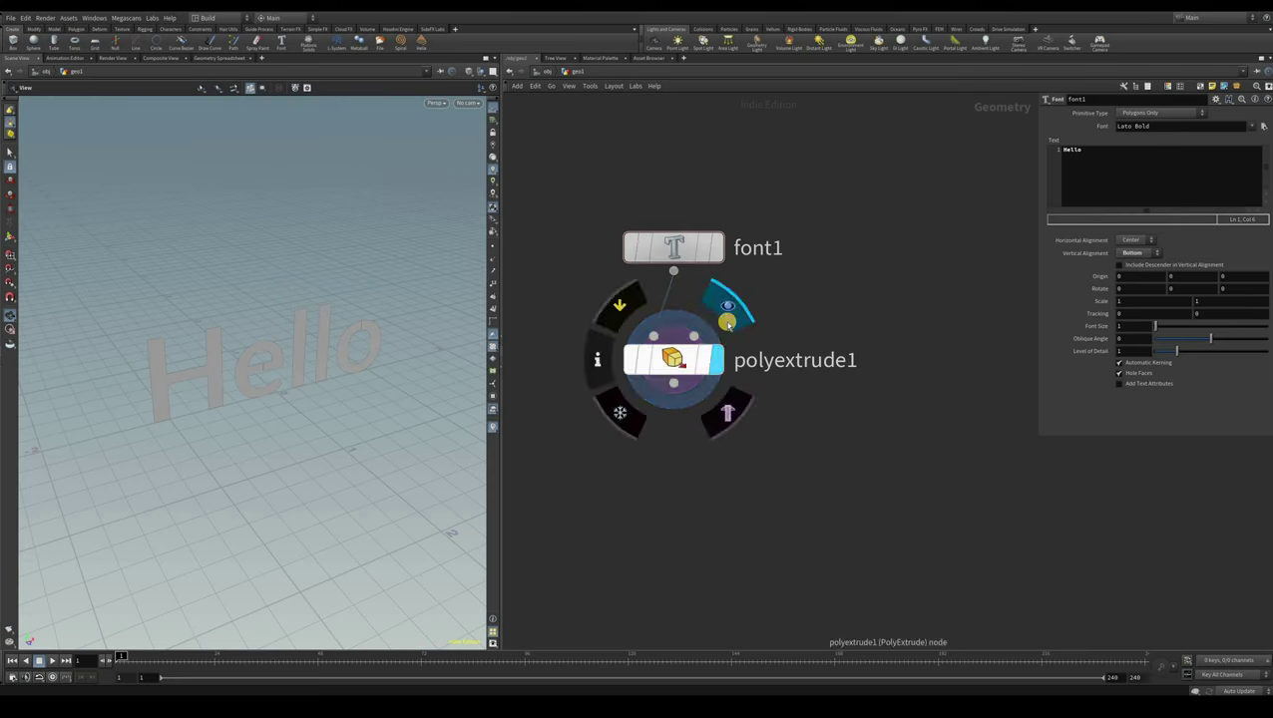
pyautogui.click(728, 417)
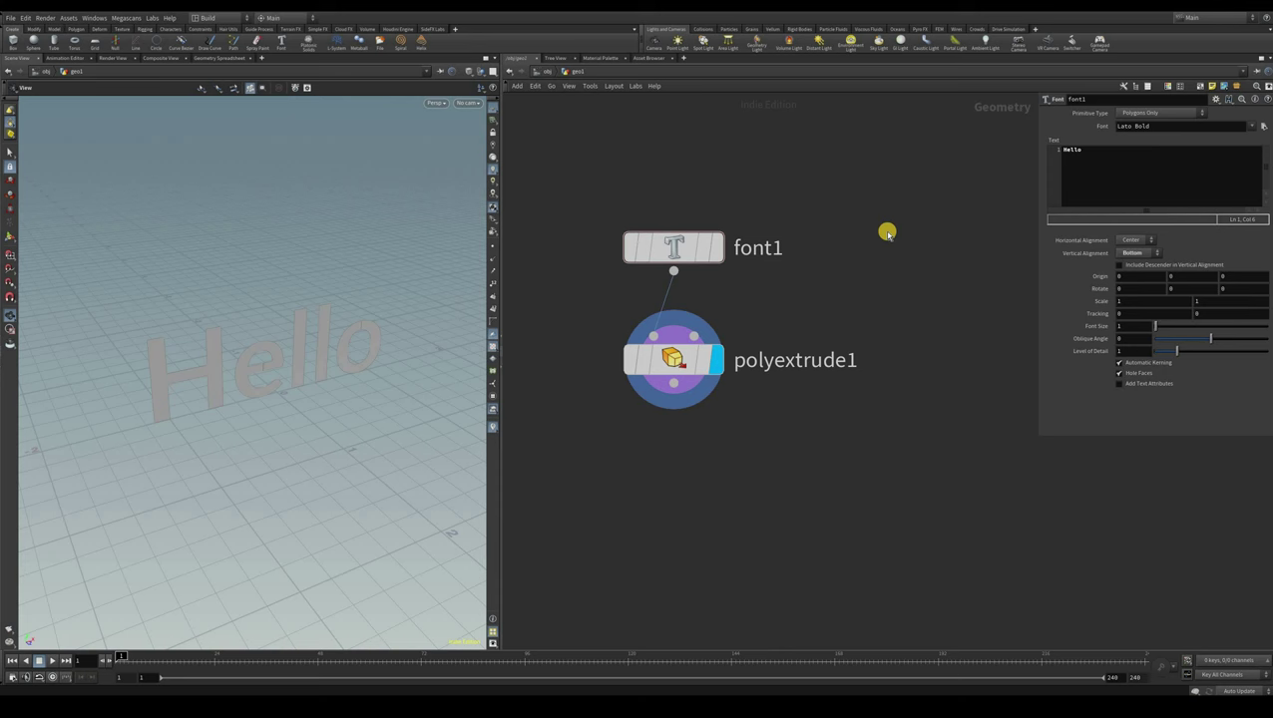
# Add a Box node beside the Font node in the network
pyautogui.press('Tab')
pyautogui.write('box')
pyautogui.press('Return')
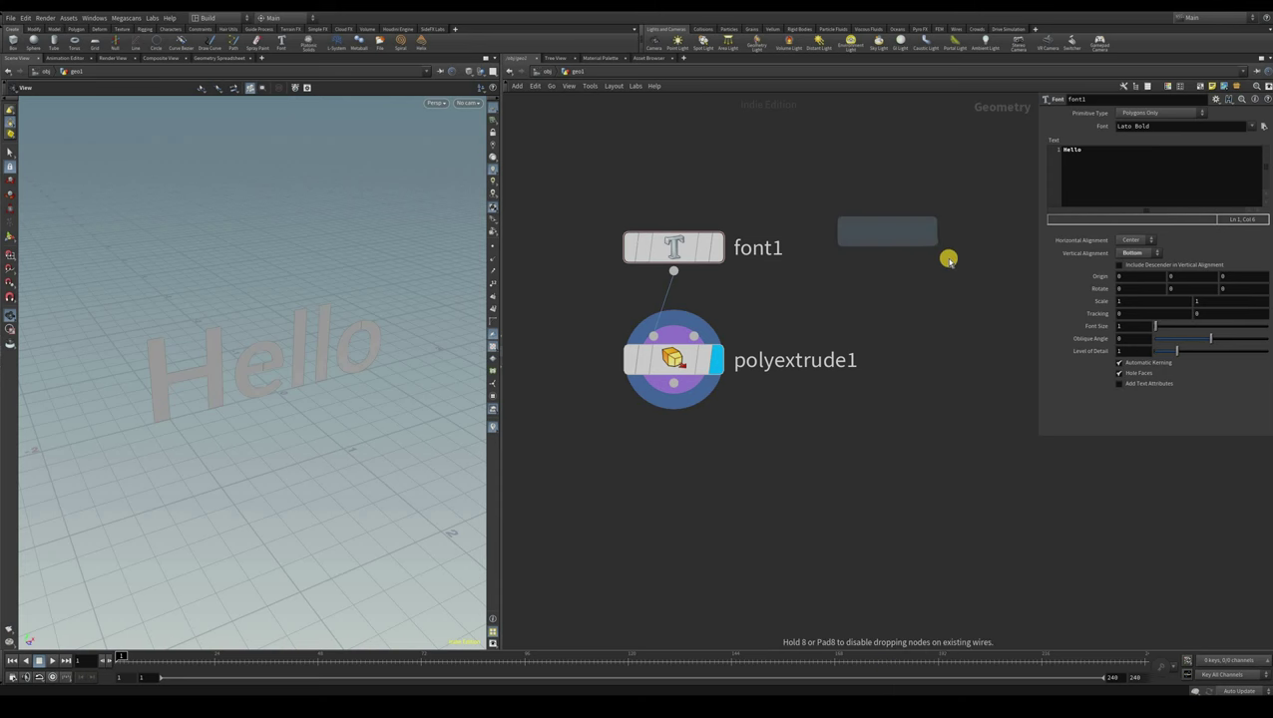
pyautogui.click(951, 257)
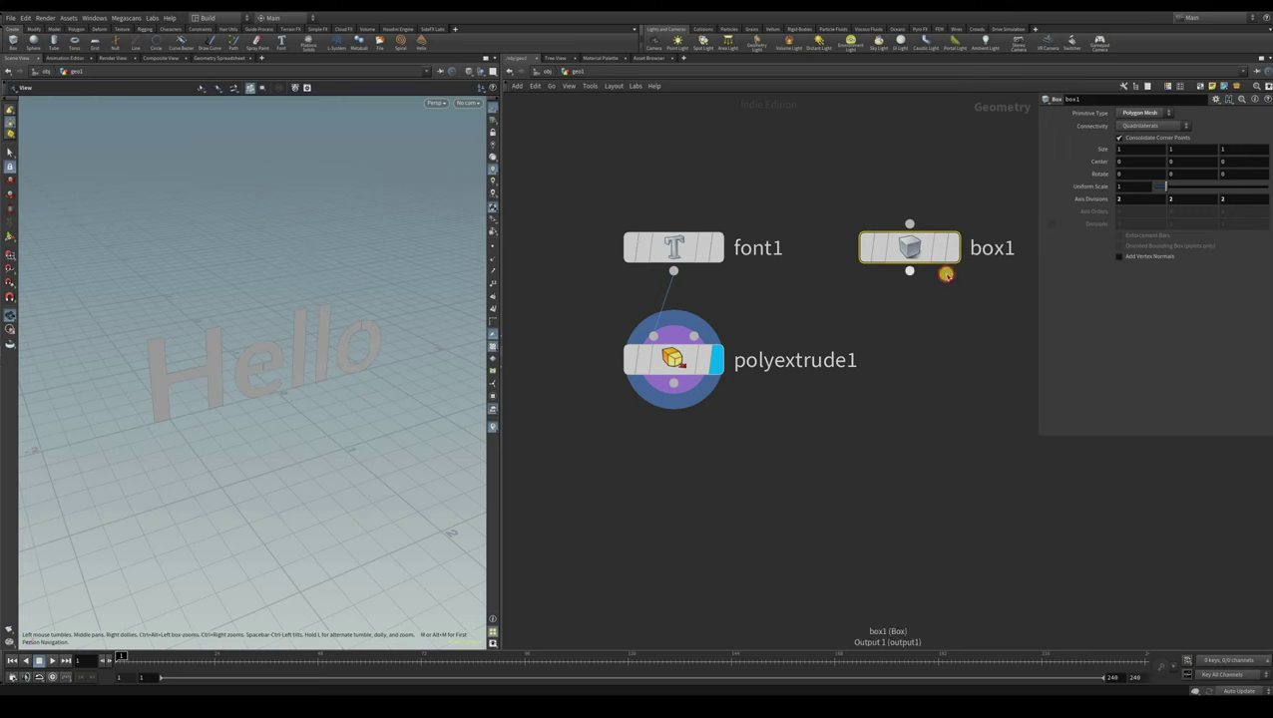
# Alternate the display flag between the Box and PolyExtrude nodes, leaving the Box displayed and the PolyExtrude node templated
pyautogui.click(953, 248)
pyautogui.click(719, 365)
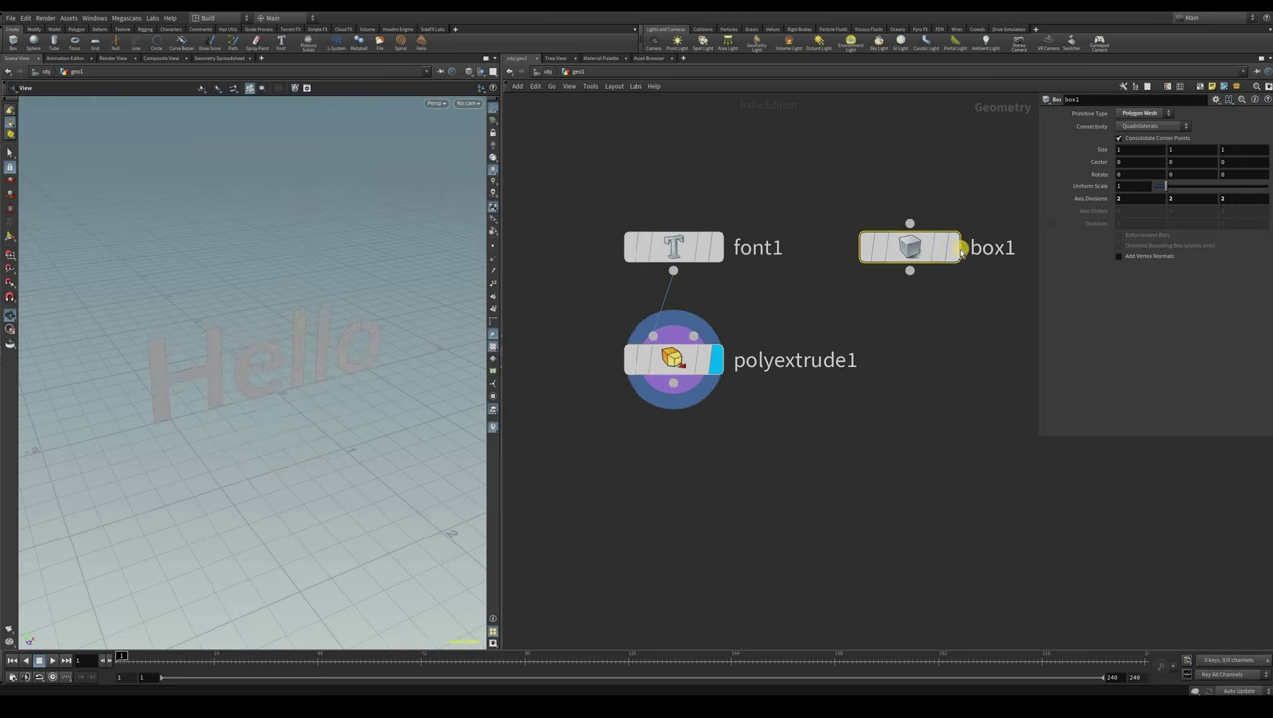
pyautogui.click(955, 248)
pyautogui.click(716, 363)
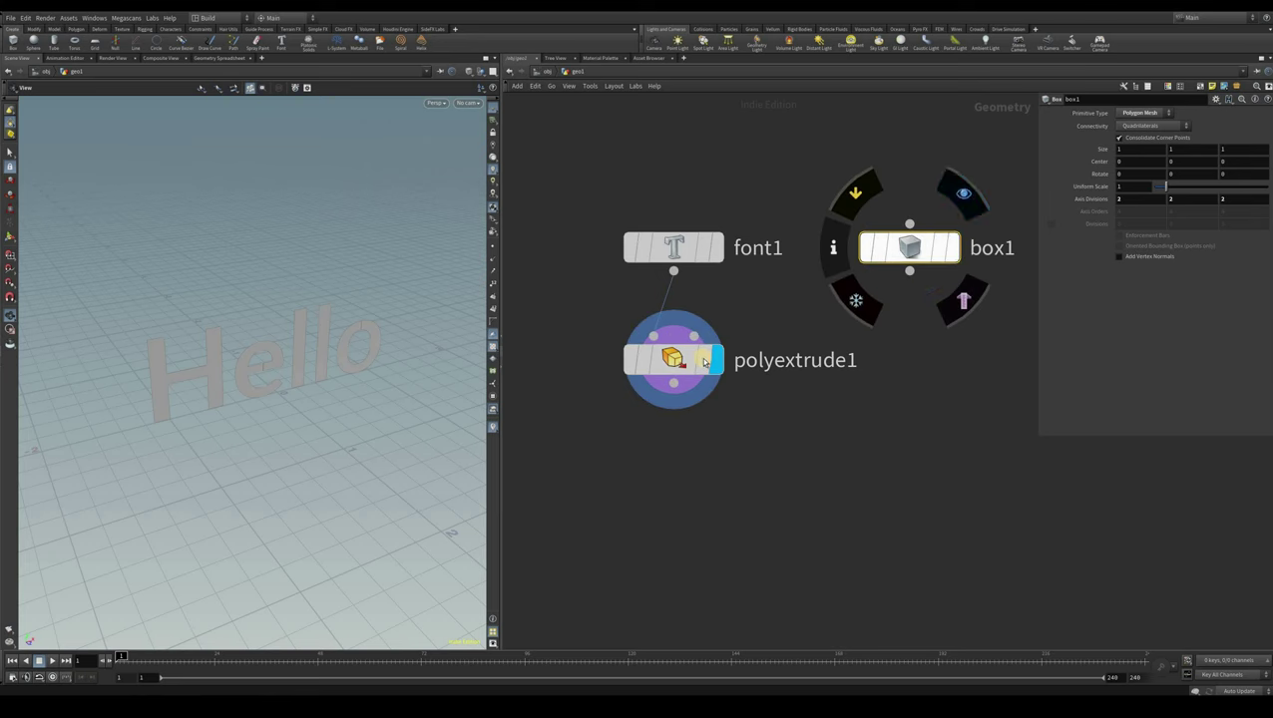
pyautogui.click(953, 248)
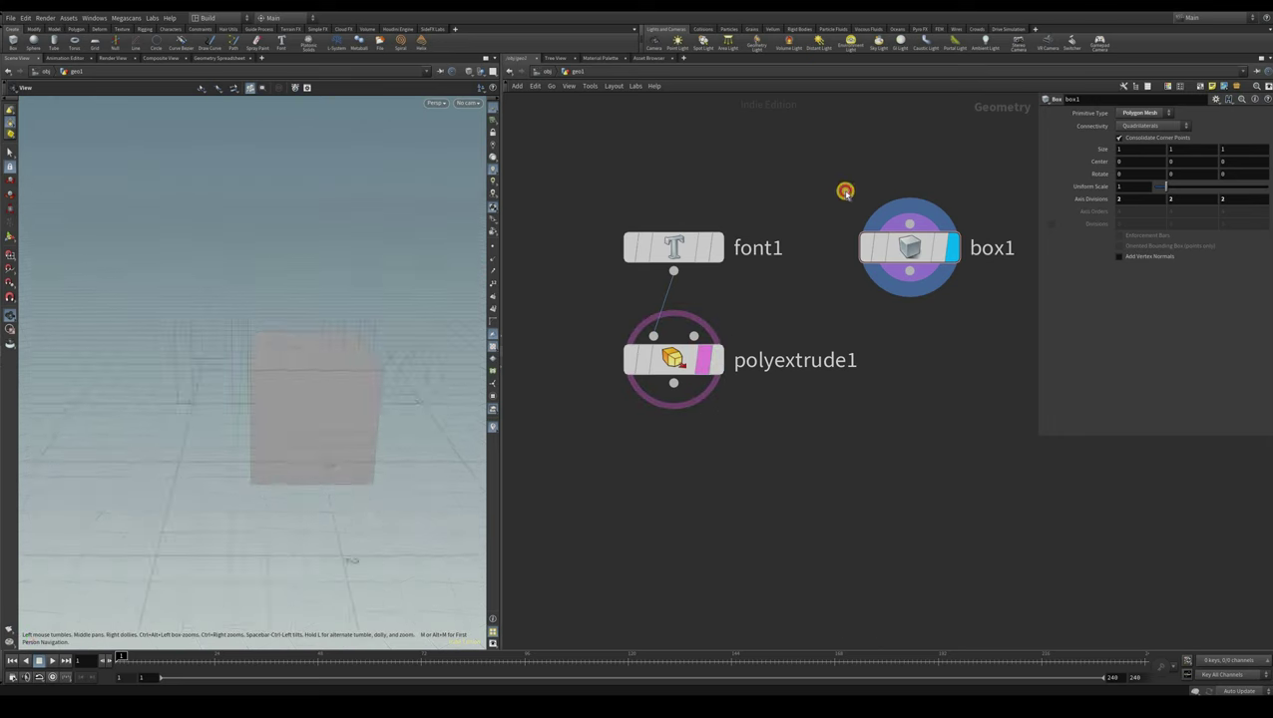
# Delete the Box node and turn off the template flag on the PolyExtrude node
pyautogui.hotkey('ctrl', 'z')
pyautogui.click(703, 364)
pyautogui.press('Delete')
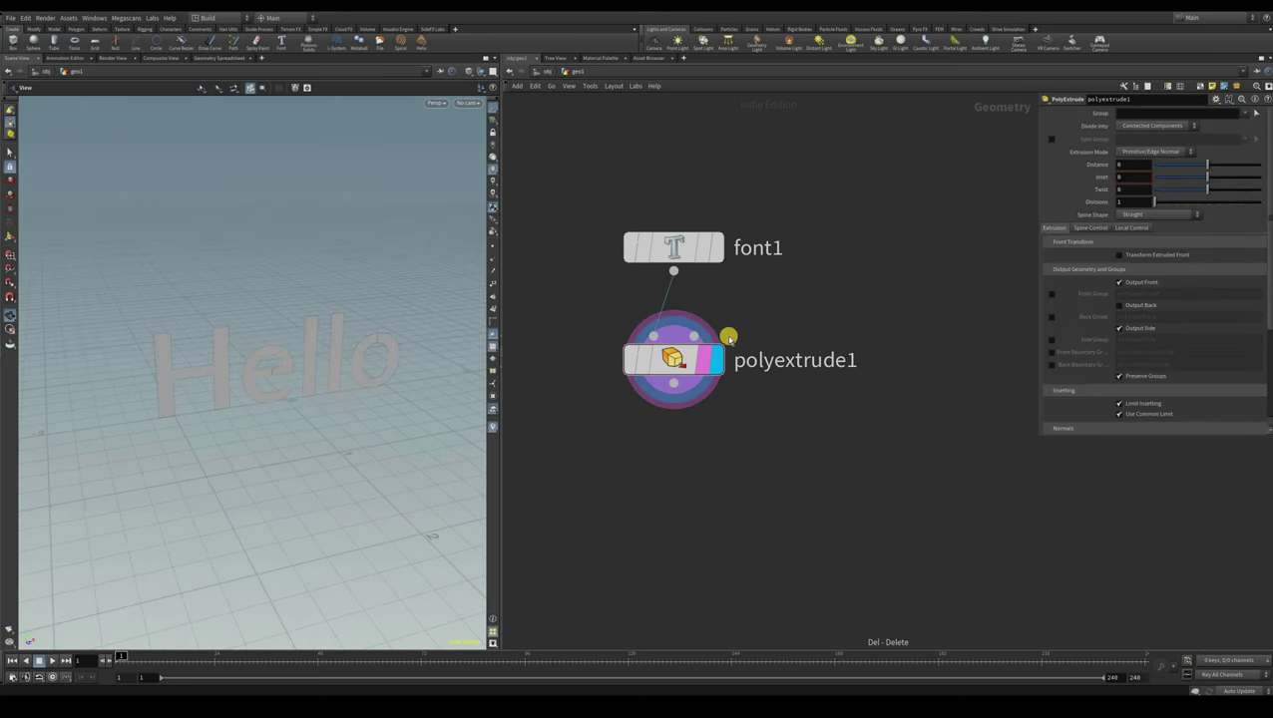
pyautogui.click(730, 304)
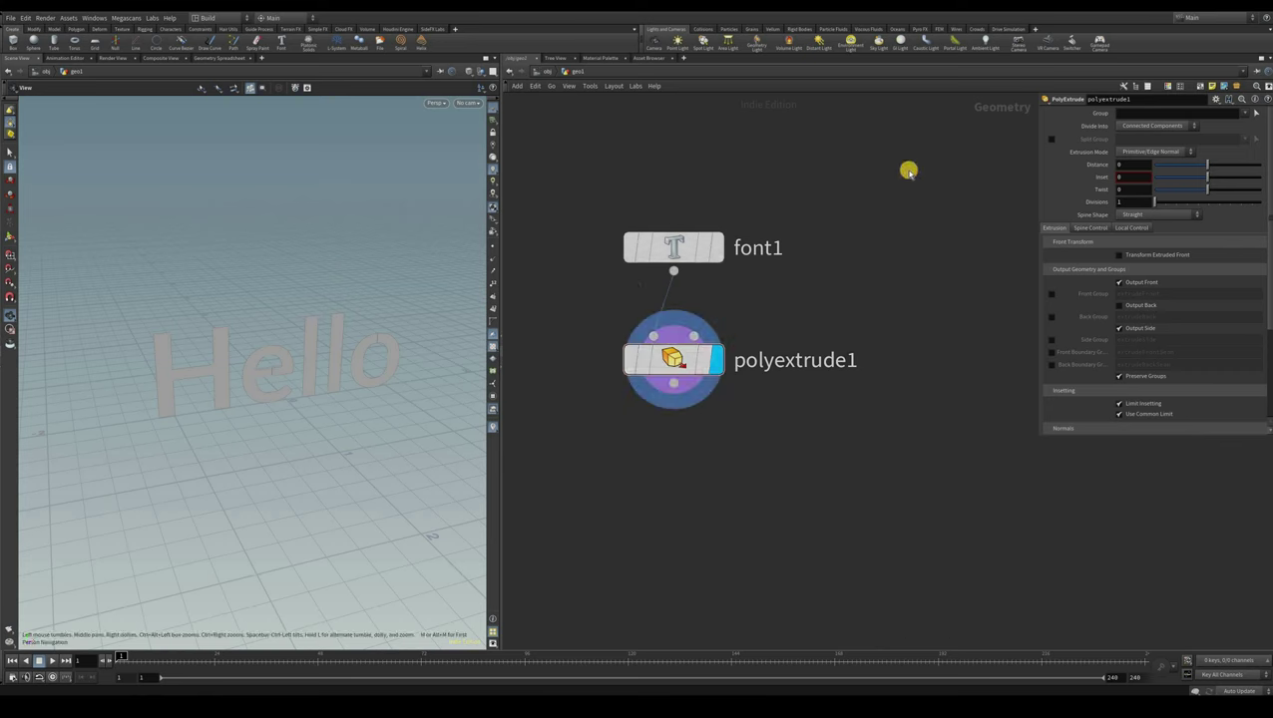
# Widen the parameter area and raise the PolyExtrude distance to about 0.588 to give the text depth
pyautogui.moveTo(1041, 173); pyautogui.dragTo(944, 173)
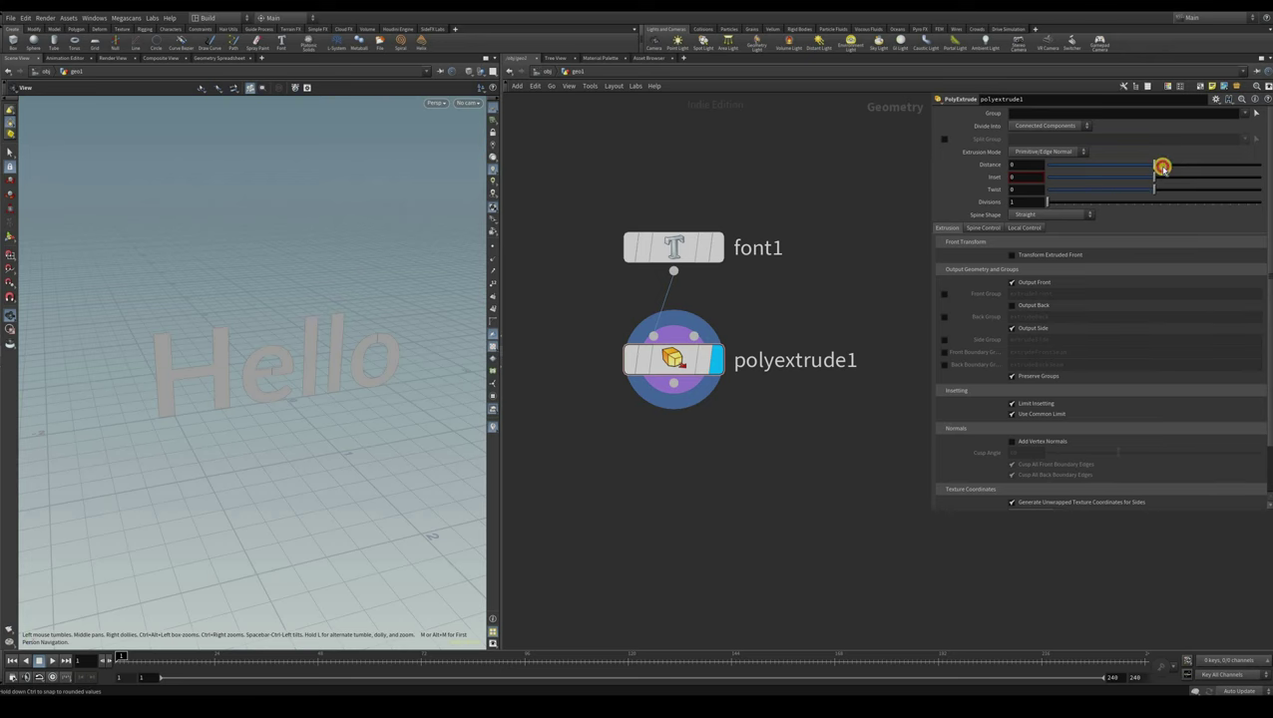
pyautogui.moveTo(1163, 167); pyautogui.dragTo(305, 460)
pyautogui.moveTo(307, 374); pyautogui.dragTo(148, 346)
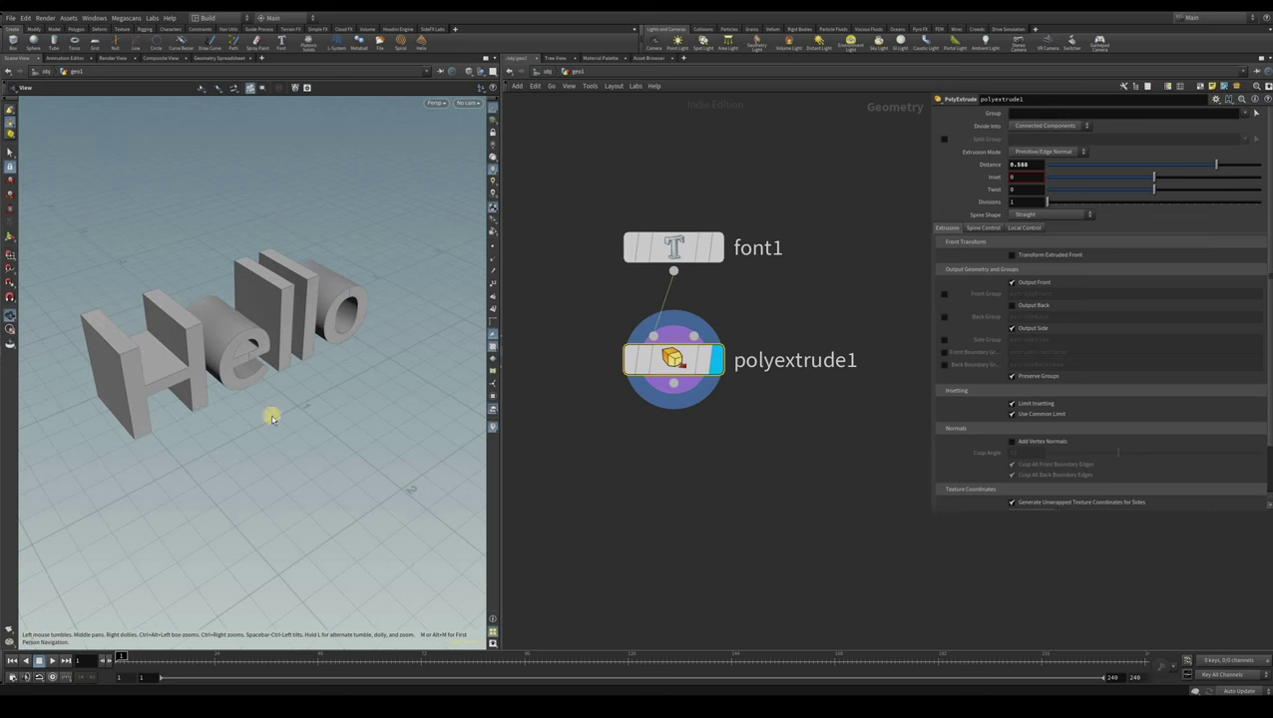
# Adjust the extrusion depth with the PolyExtrude handle in the scene view, and set Distance to exactly 0.5
pyautogui.press('Return')
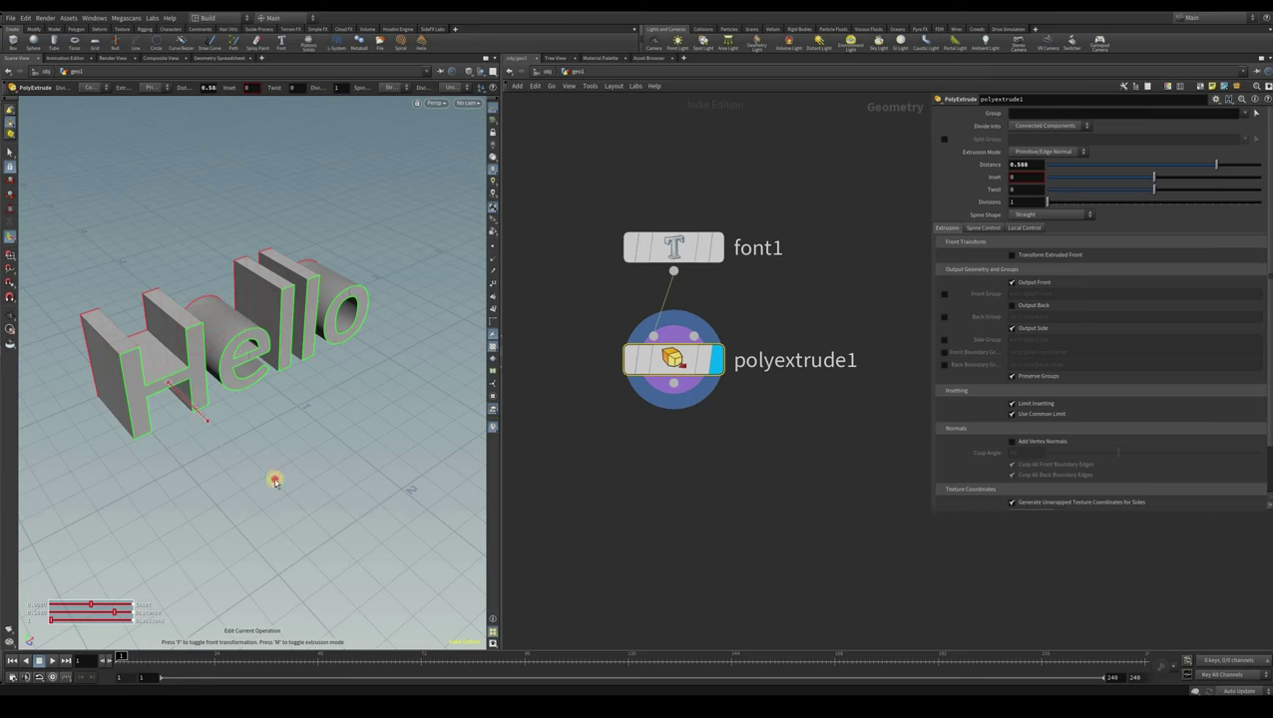
pyautogui.moveTo(221, 424); pyautogui.dragTo(185, 392)
pyautogui.moveTo(11, 151); pyautogui.dragTo(1040, 164)
pyautogui.click(867, 166)
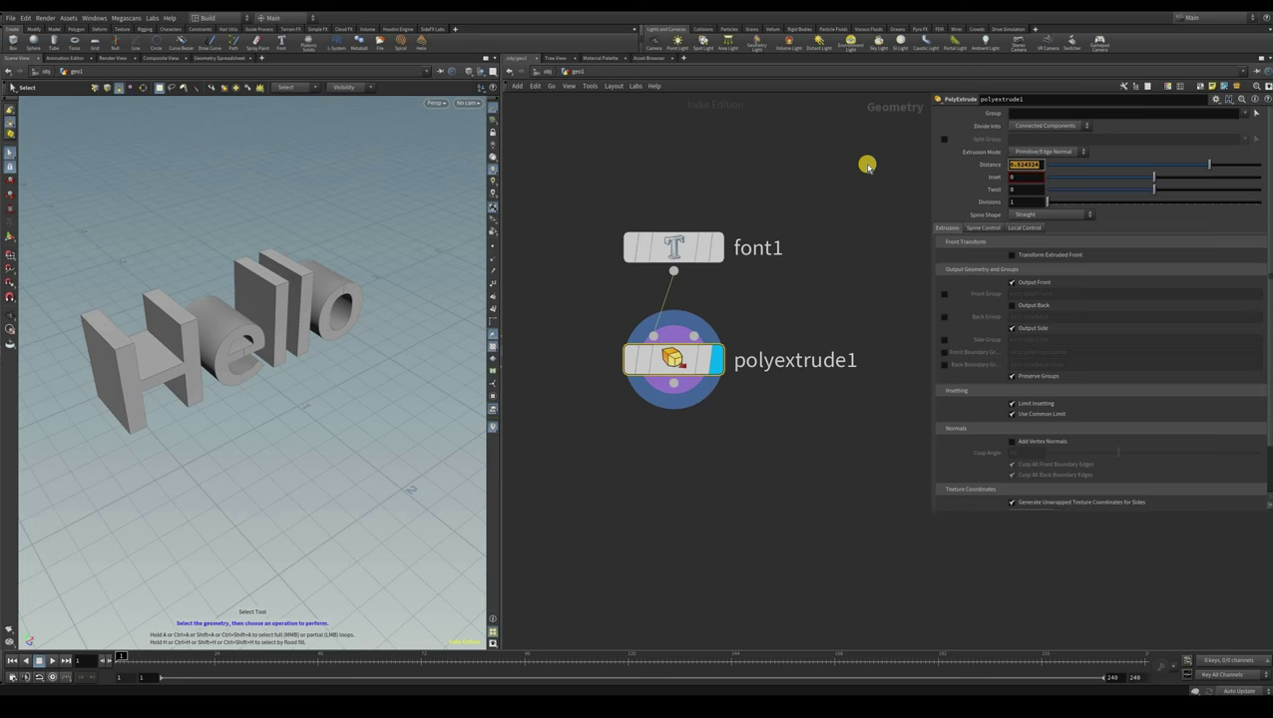
pyautogui.write('0.5')
pyautogui.press('Return')
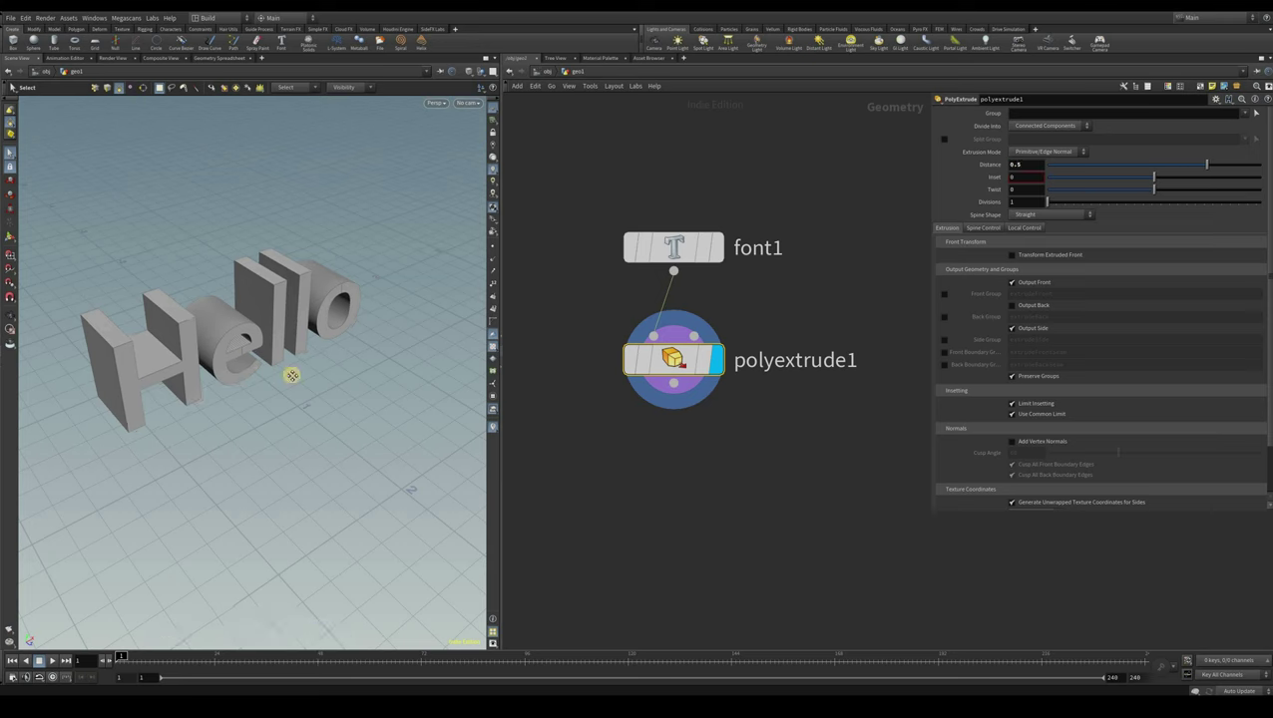
# Set the PolyExtrude node's Divisions to 8 to subdivide the sides of the letters
pyautogui.keyDown('alt'); pyautogui.moveTo(250, 406); pyautogui.dragTo(364, 394, button='right'); pyautogui.keyUp('alt')
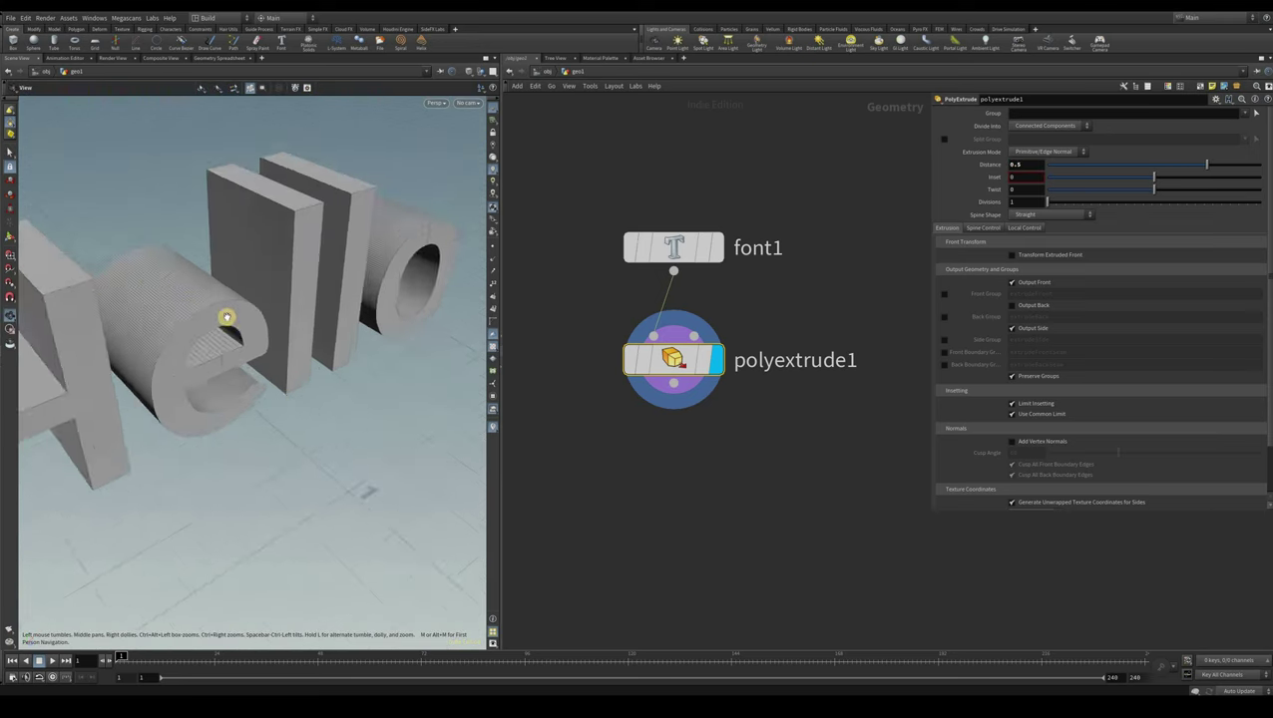
pyautogui.keyDown('alt'); pyautogui.moveTo(227, 321); pyautogui.dragTo(275, 371); pyautogui.keyUp('alt')
pyautogui.keyDown('alt'); pyautogui.moveTo(275, 371); pyautogui.dragTo(211, 320, button='right'); pyautogui.keyUp('alt')
pyautogui.keyDown('alt'); pyautogui.moveTo(250, 301); pyautogui.dragTo(203, 308, button='middle'); pyautogui.keyUp('alt')
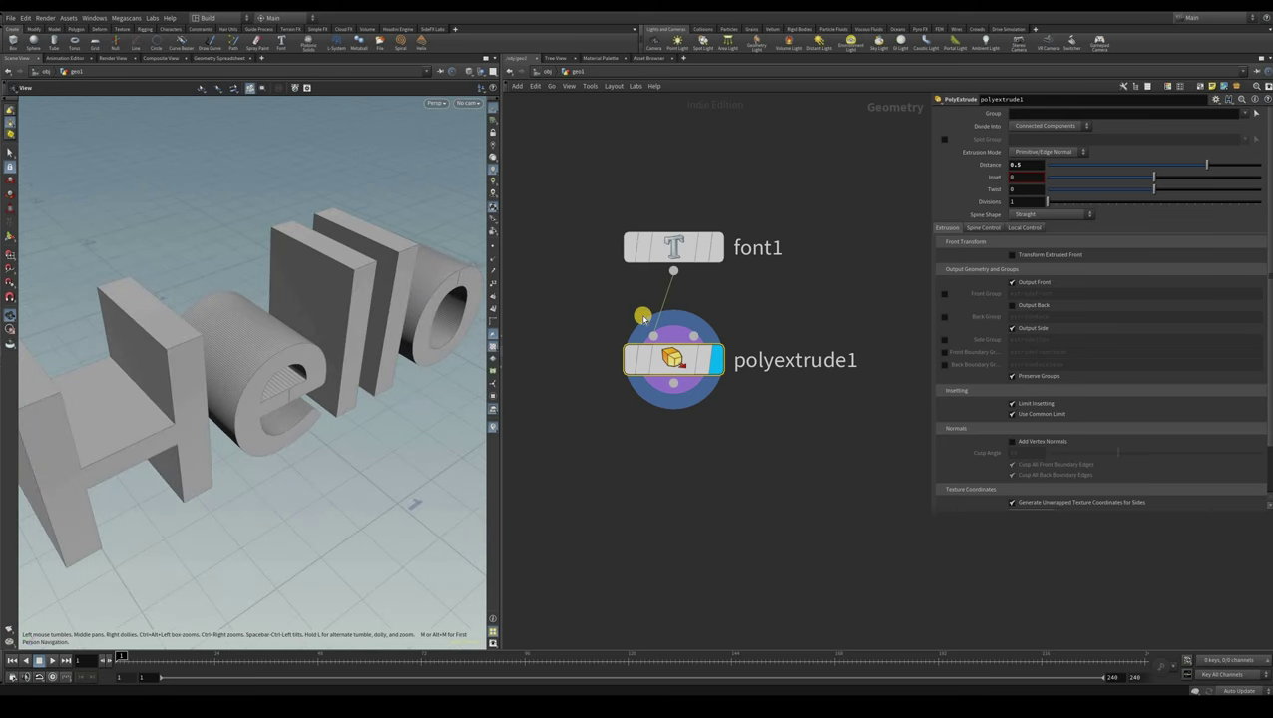
pyautogui.press('s')
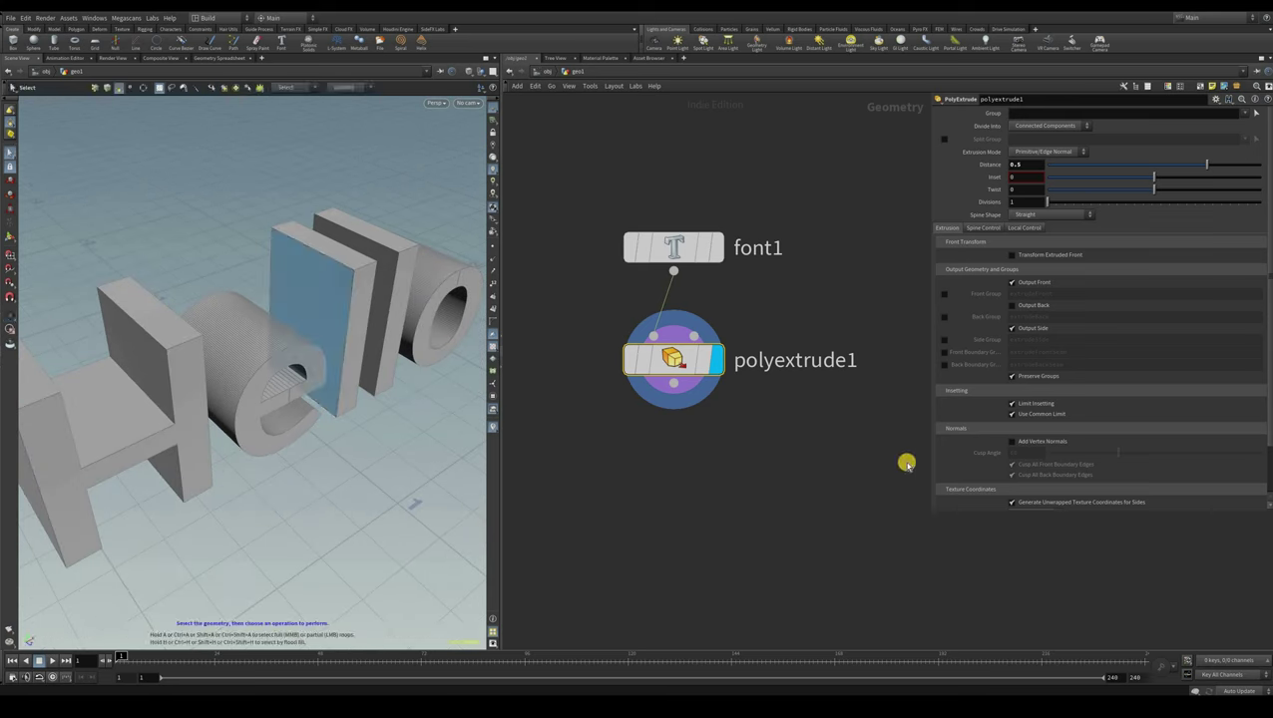
pyautogui.press('Tab')
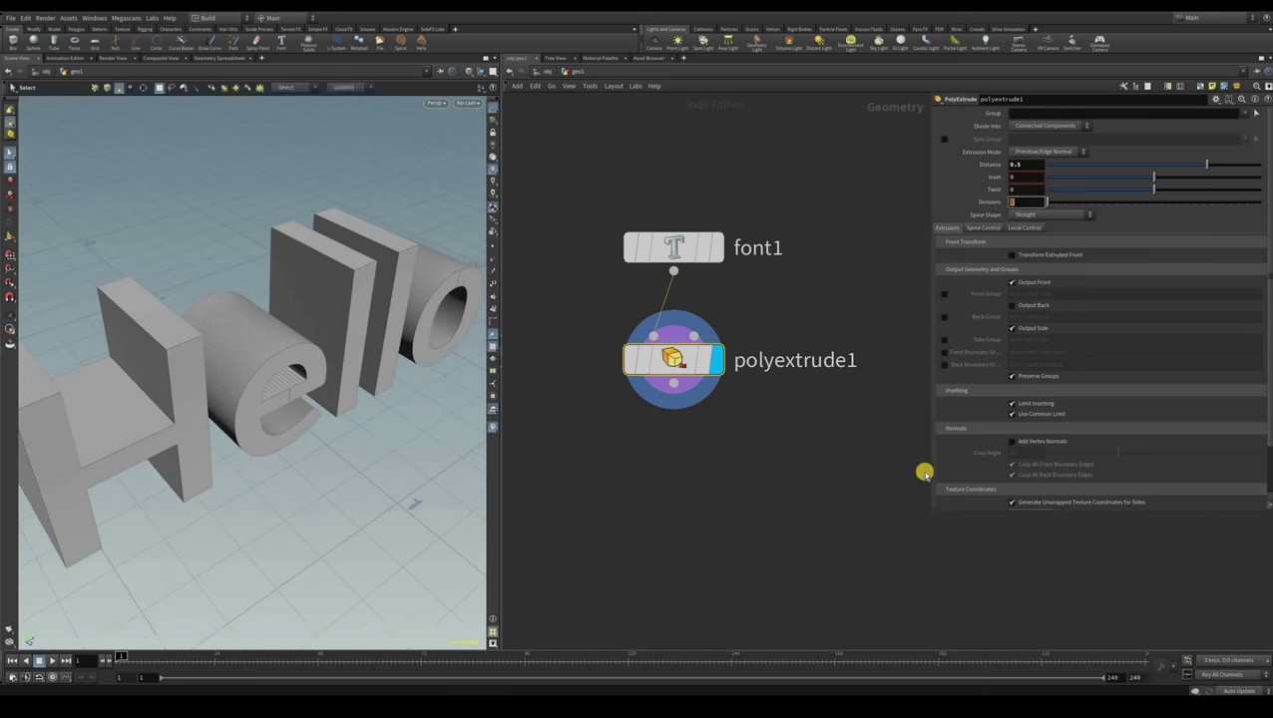
pyautogui.write('4')
pyautogui.click(337, 503)
pyautogui.press('Escape')
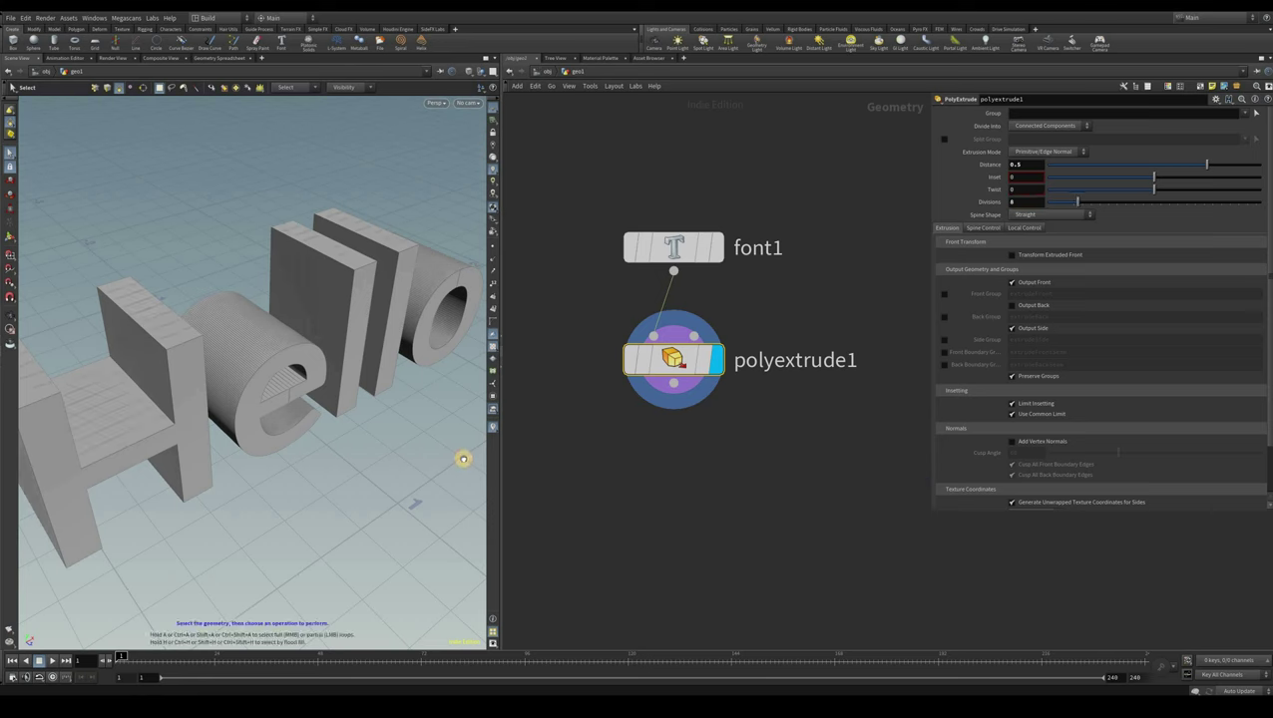
# Check the open rear side of the letters and enable Output Back on the PolyExtrude node to close it
pyautogui.moveTo(407, 458); pyautogui.dragTo(407, 373)
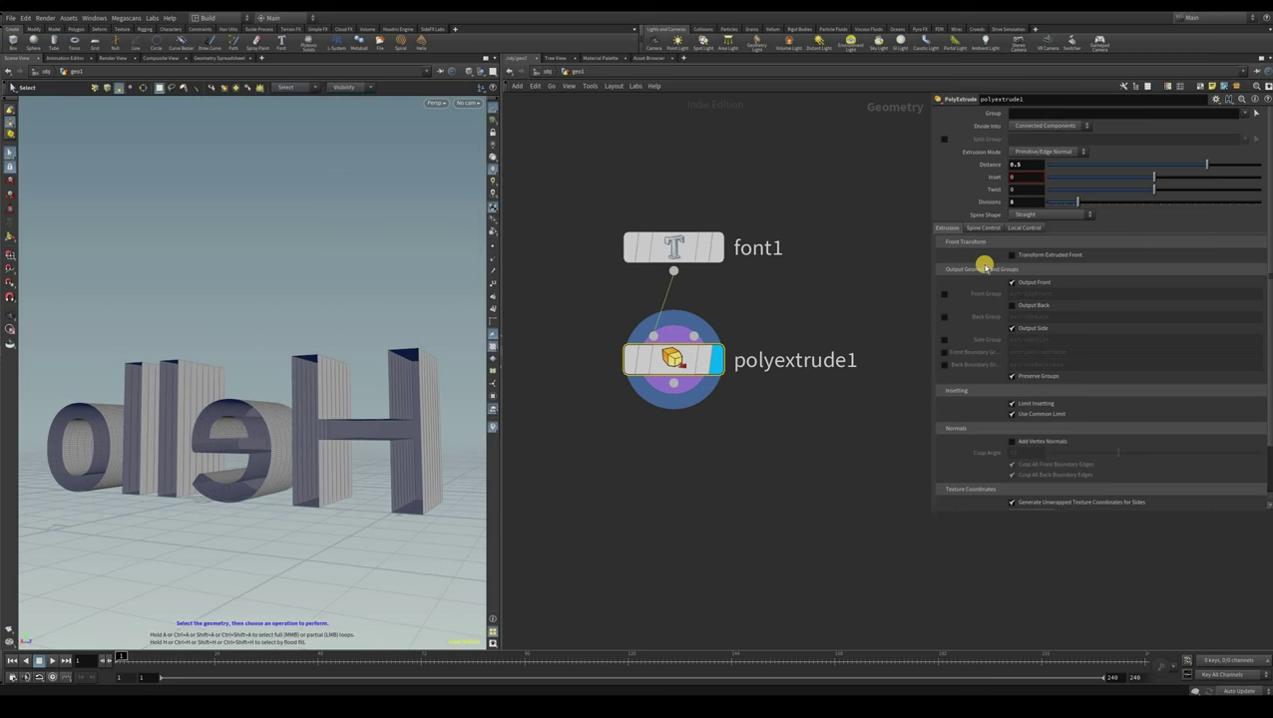
pyautogui.moveTo(932, 267); pyautogui.dragTo(905, 269)
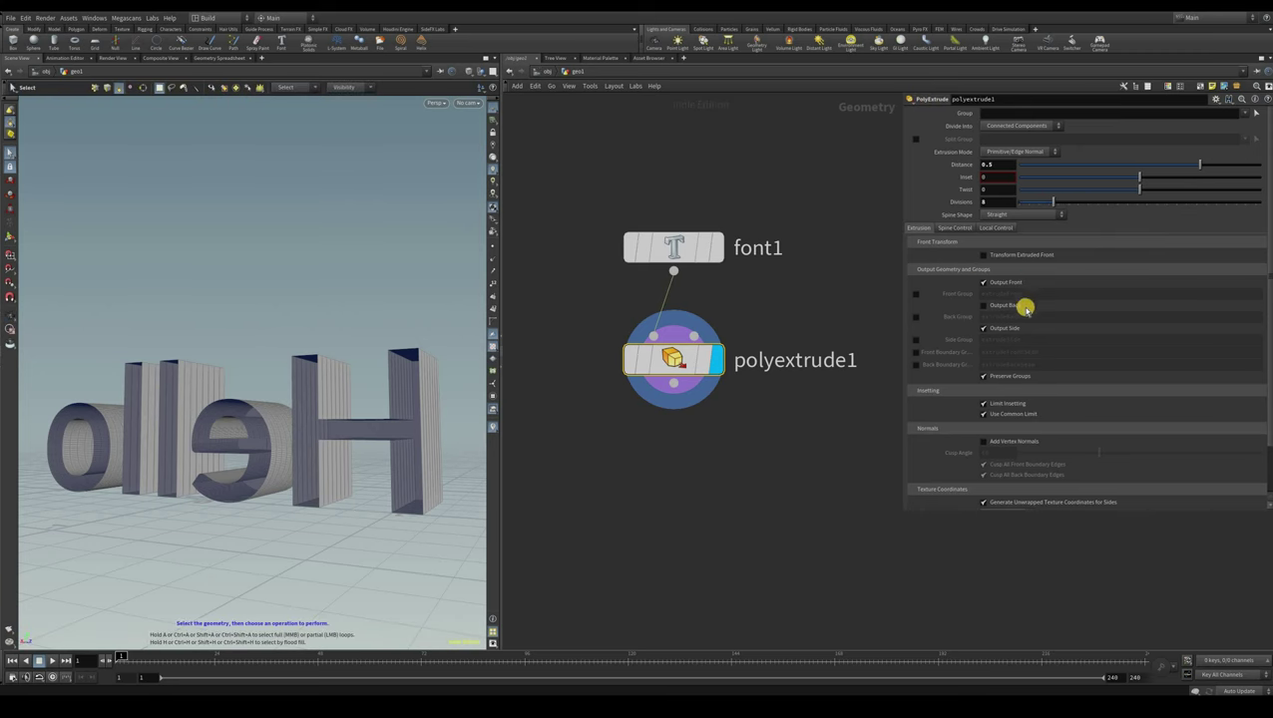
pyautogui.scroll(-1, 1018, 254)
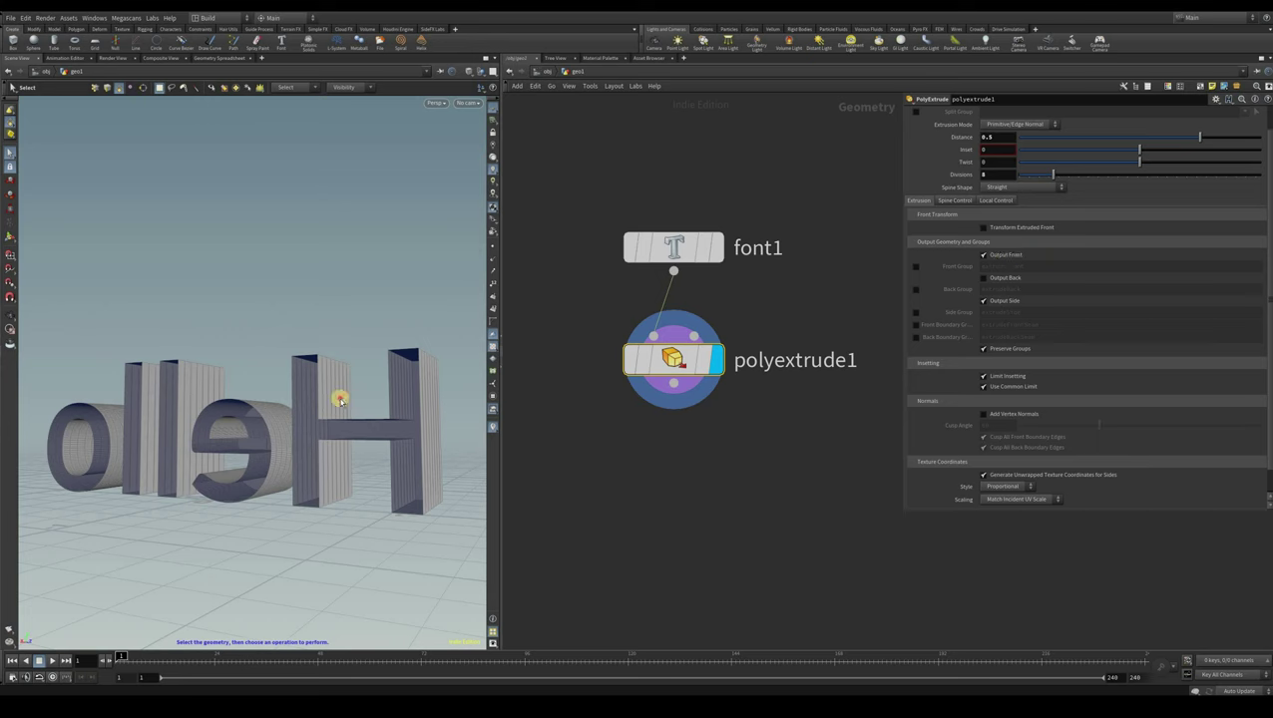
pyautogui.press('Escape')
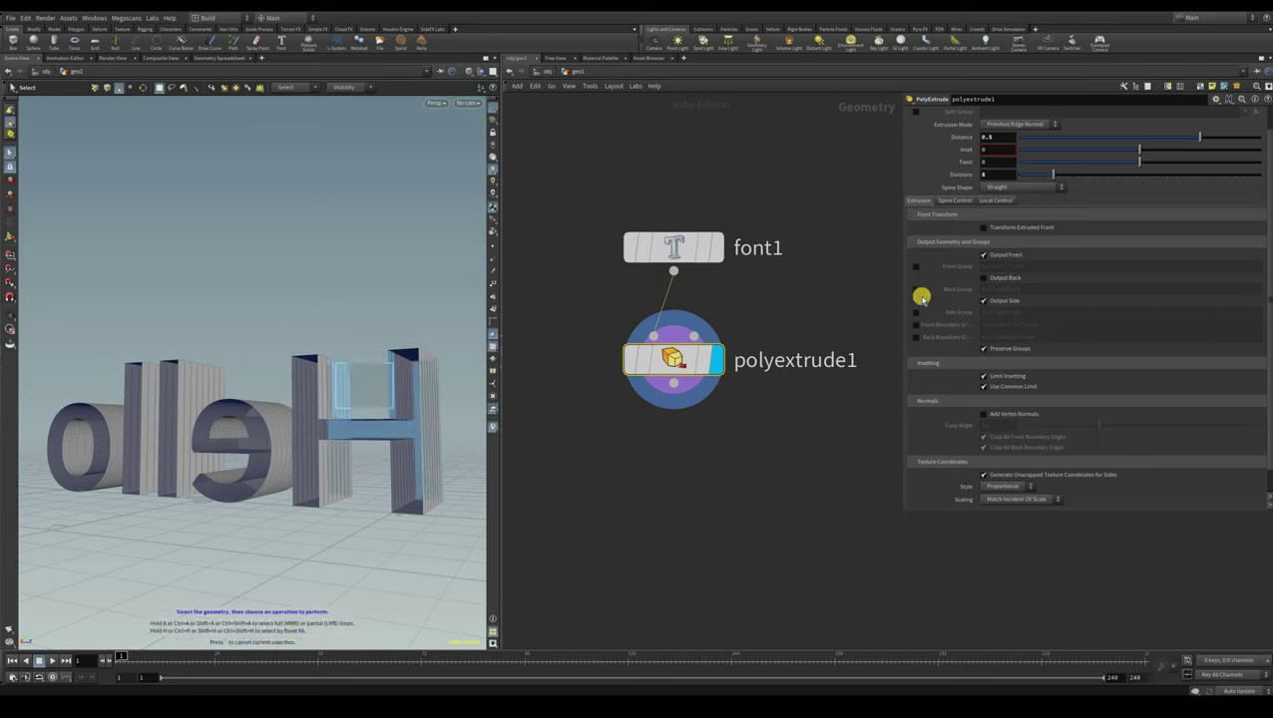
pyautogui.moveTo(429, 332); pyautogui.dragTo(983, 267)
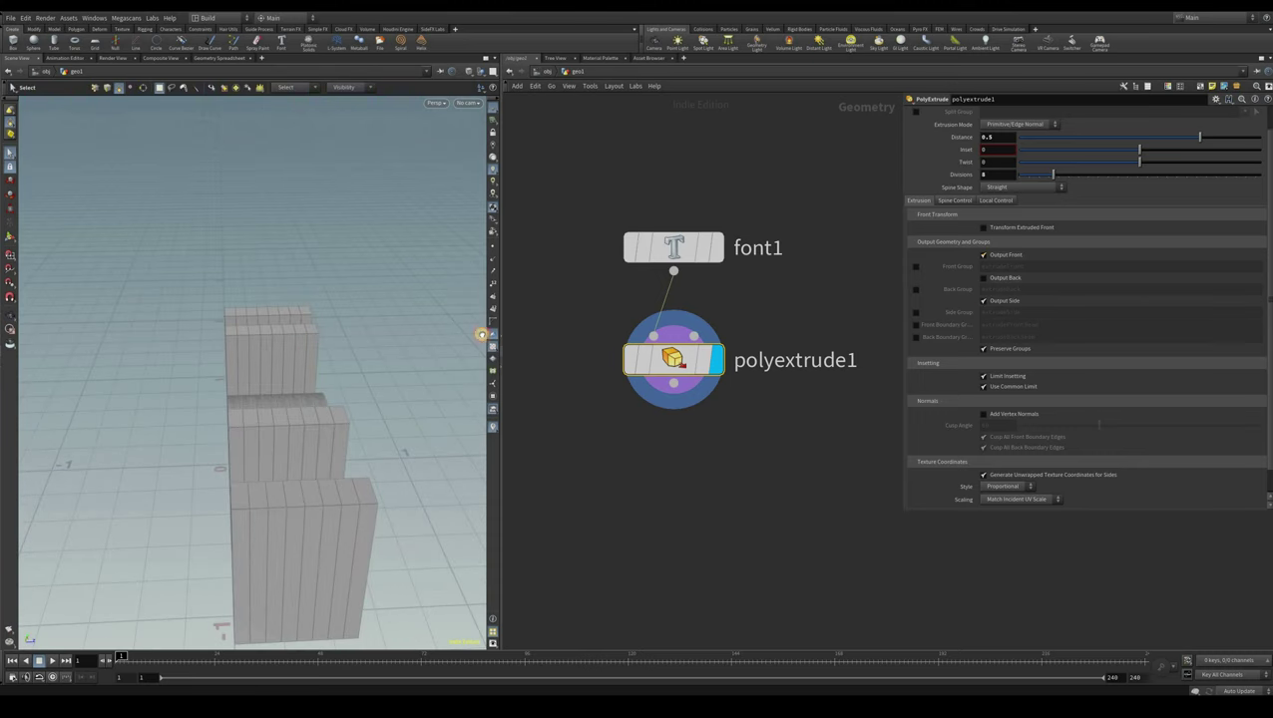
pyautogui.press('Escape')
pyautogui.moveTo(261, 400); pyautogui.dragTo(143, 398)
pyautogui.moveTo(407, 443); pyautogui.dragTo(150, 269)
pyautogui.press('s')
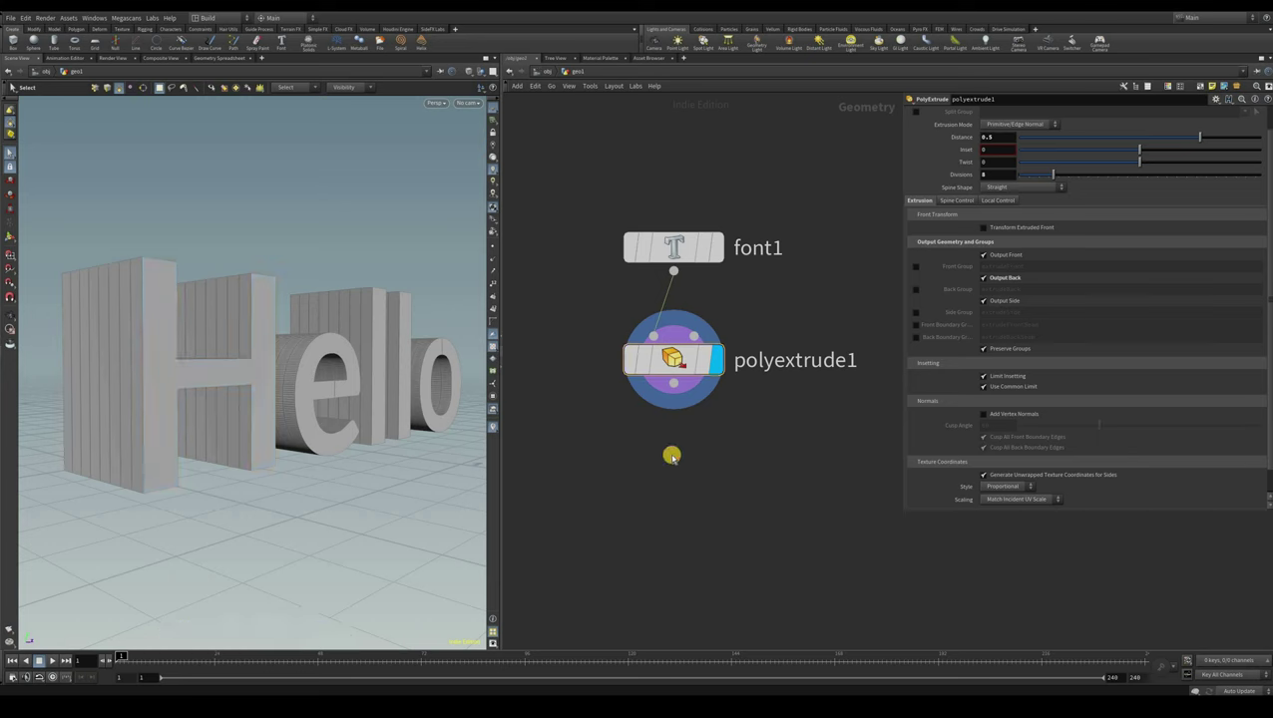
# Add a PolyBevel node below the PolyExtrude node, connect it to the PolyExtrude output and display its result
pyautogui.press('Tab')
pyautogui.write('be')
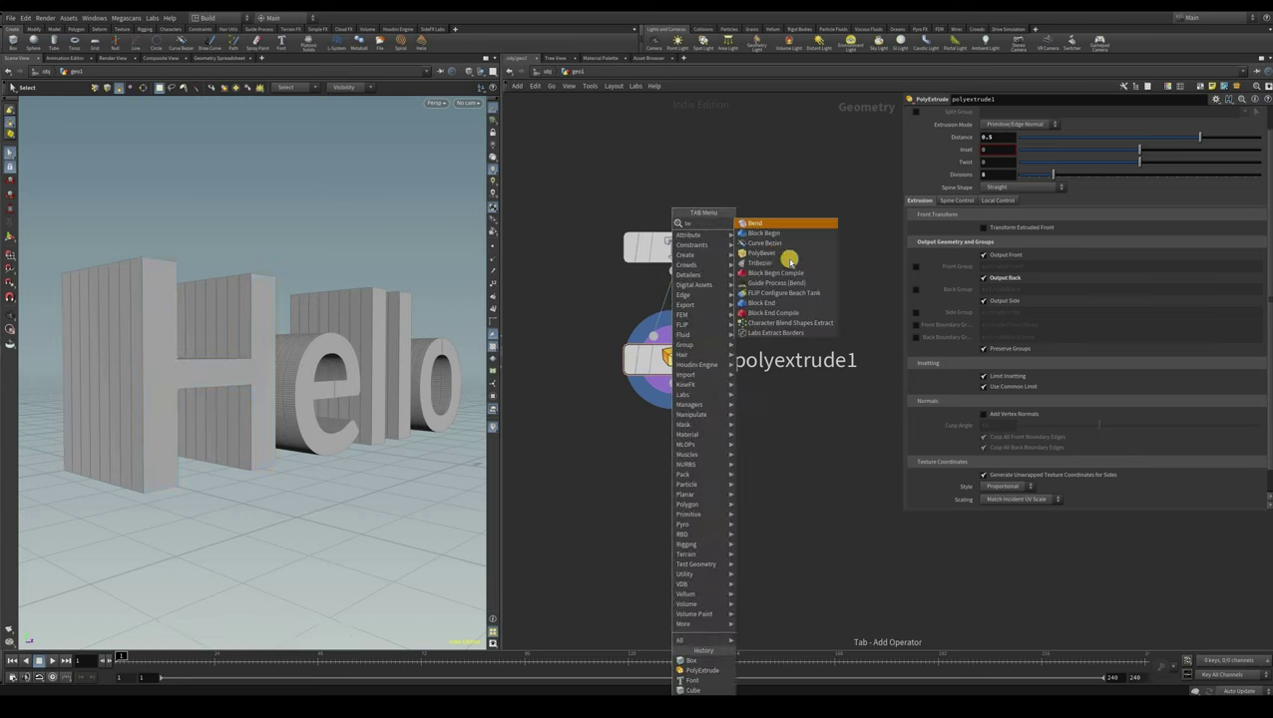
pyautogui.write('v')
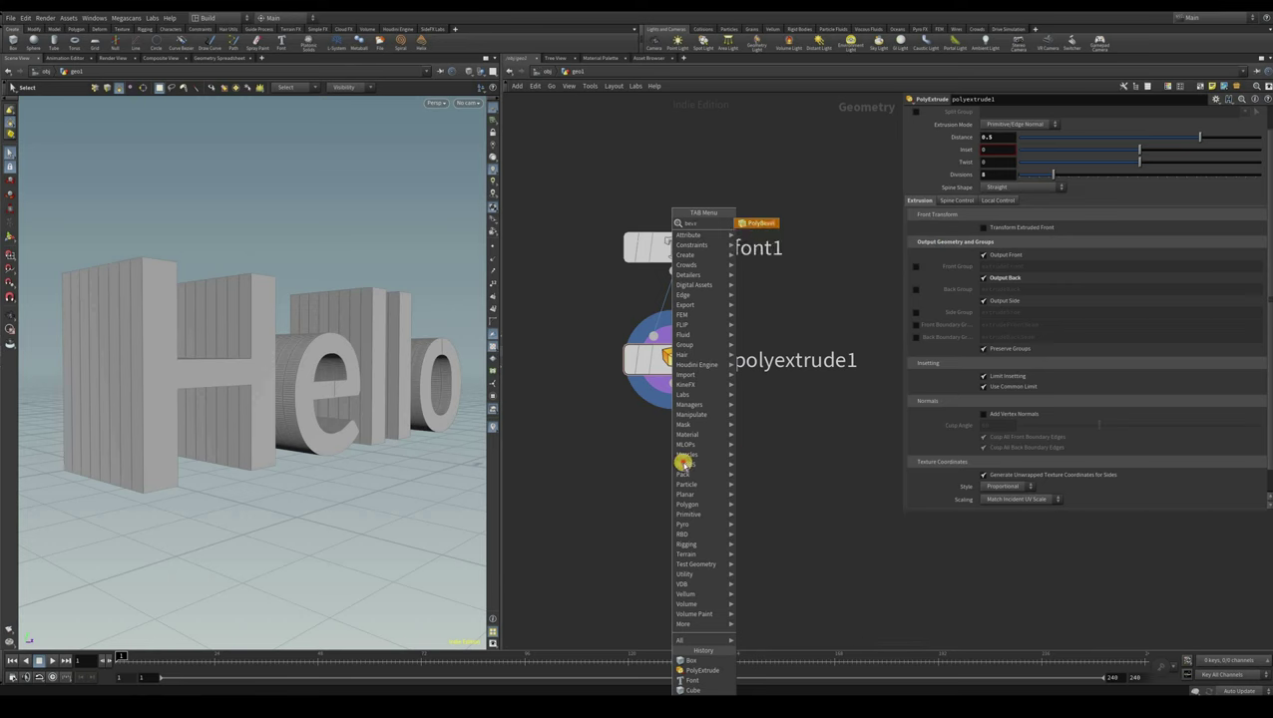
pyautogui.press('Return')
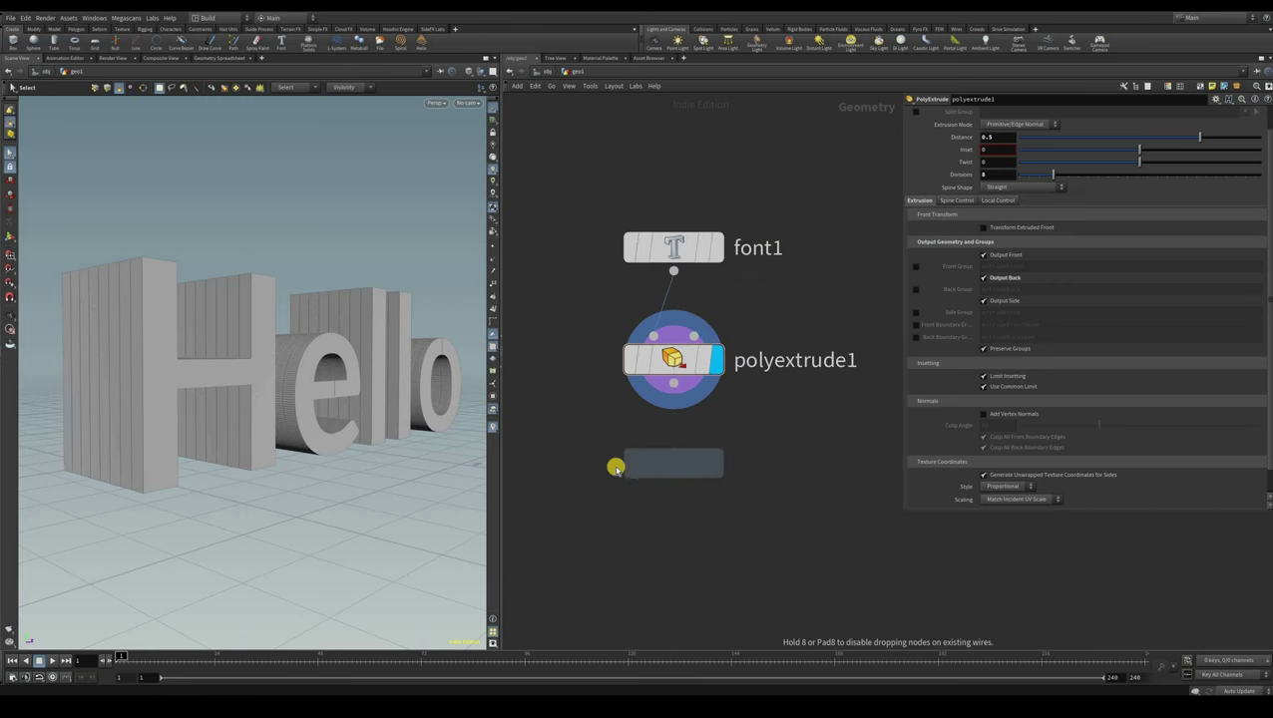
pyautogui.click(651, 469)
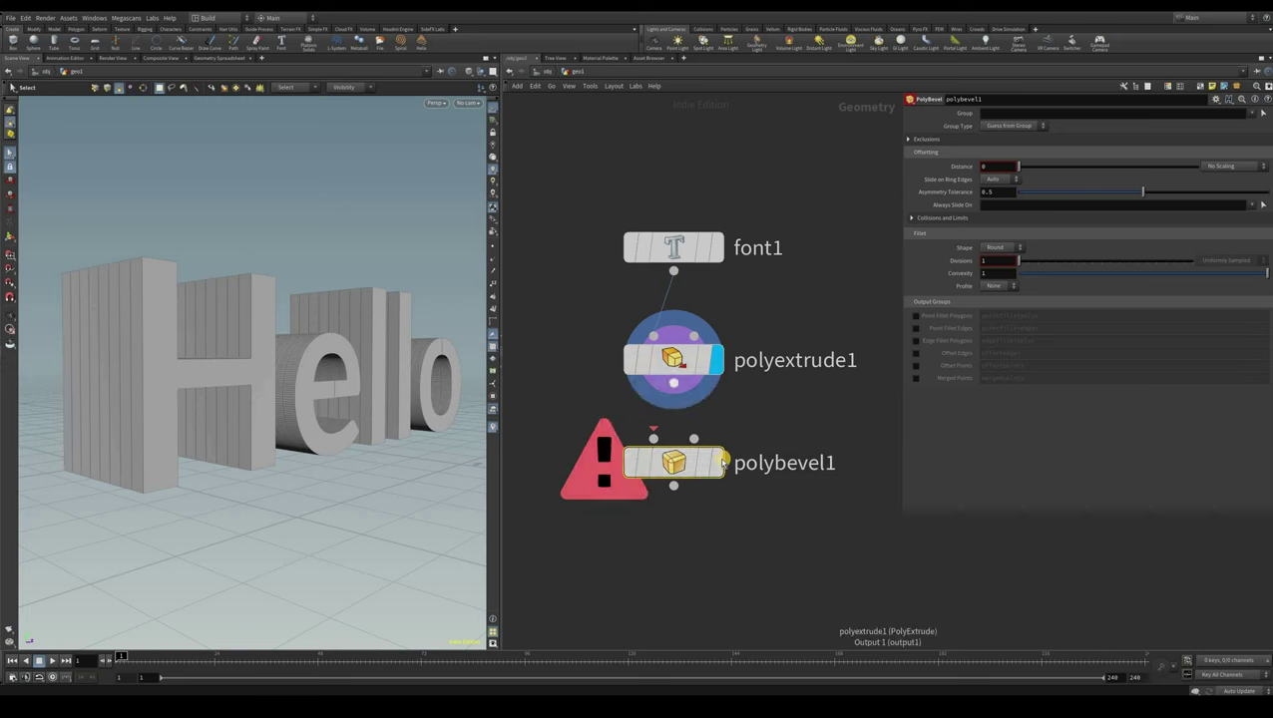
pyautogui.moveTo(674, 383); pyautogui.dragTo(654, 439)
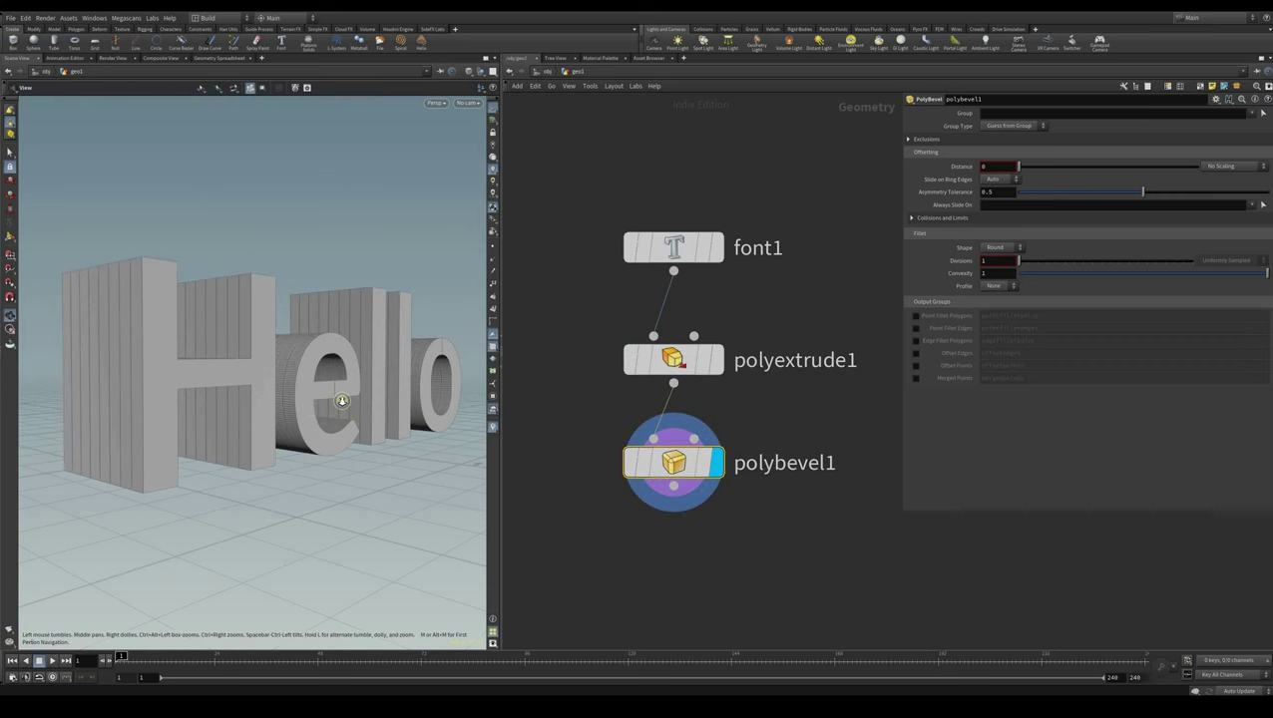
# Set the PolyBevel node's Distance to 0.025 to bevel the edges of the letters
pyautogui.keyDown('alt'); pyautogui.moveTo(249, 408); pyautogui.dragTo(273, 414, button='right'); pyautogui.keyUp('alt')
pyautogui.keyDown('alt'); pyautogui.moveTo(274, 414); pyautogui.dragTo(210, 397); pyautogui.keyUp('alt')
pyautogui.keyDown('alt'); pyautogui.moveTo(207, 290); pyautogui.dragTo(219, 275, button='right'); pyautogui.keyUp('alt')
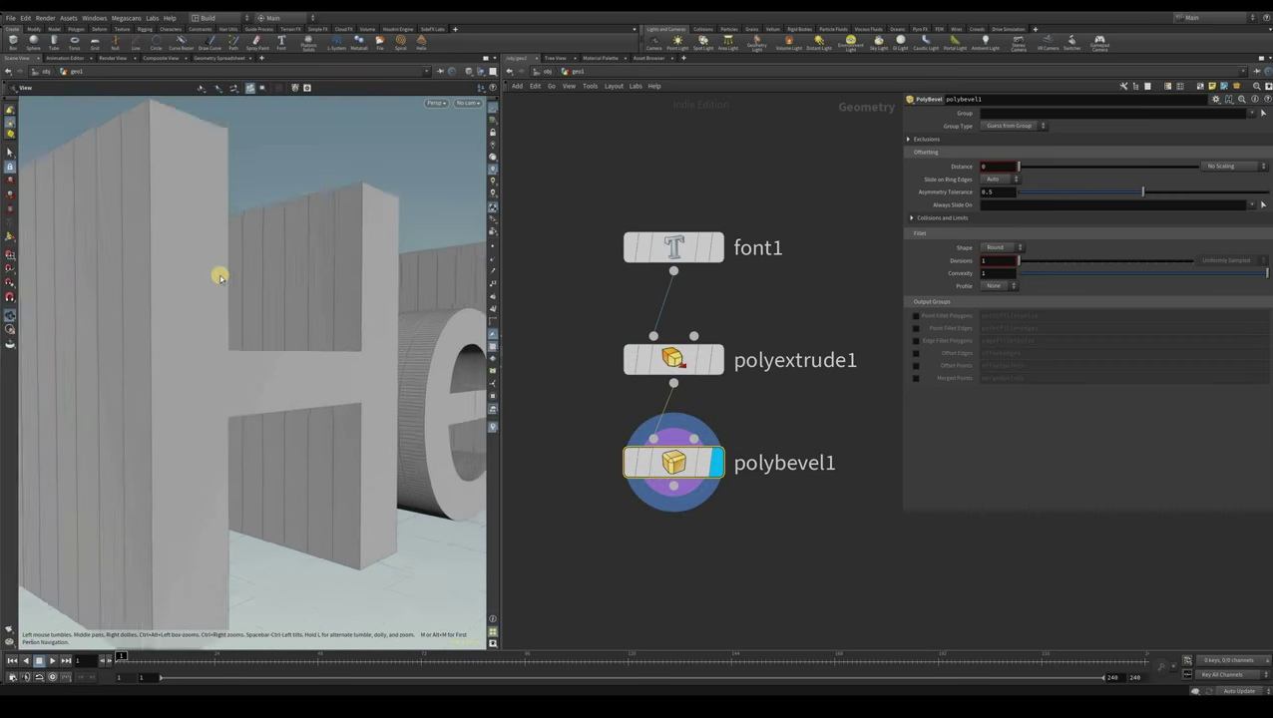
pyautogui.keyDown('alt'); pyautogui.moveTo(218, 276); pyautogui.dragTo(221, 245); pyautogui.keyUp('alt')
pyautogui.keyDown('alt'); pyautogui.moveTo(221, 245); pyautogui.dragTo(254, 247, button='right'); pyautogui.keyUp('alt')
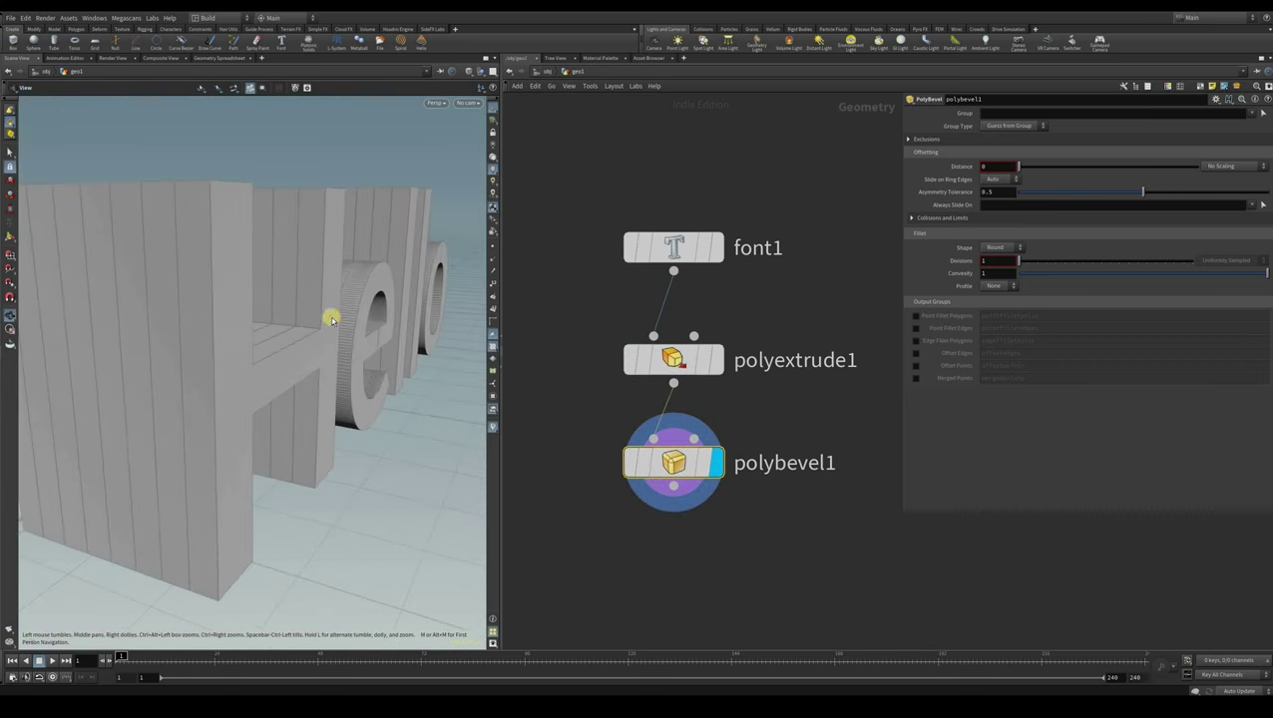
pyautogui.press('s')
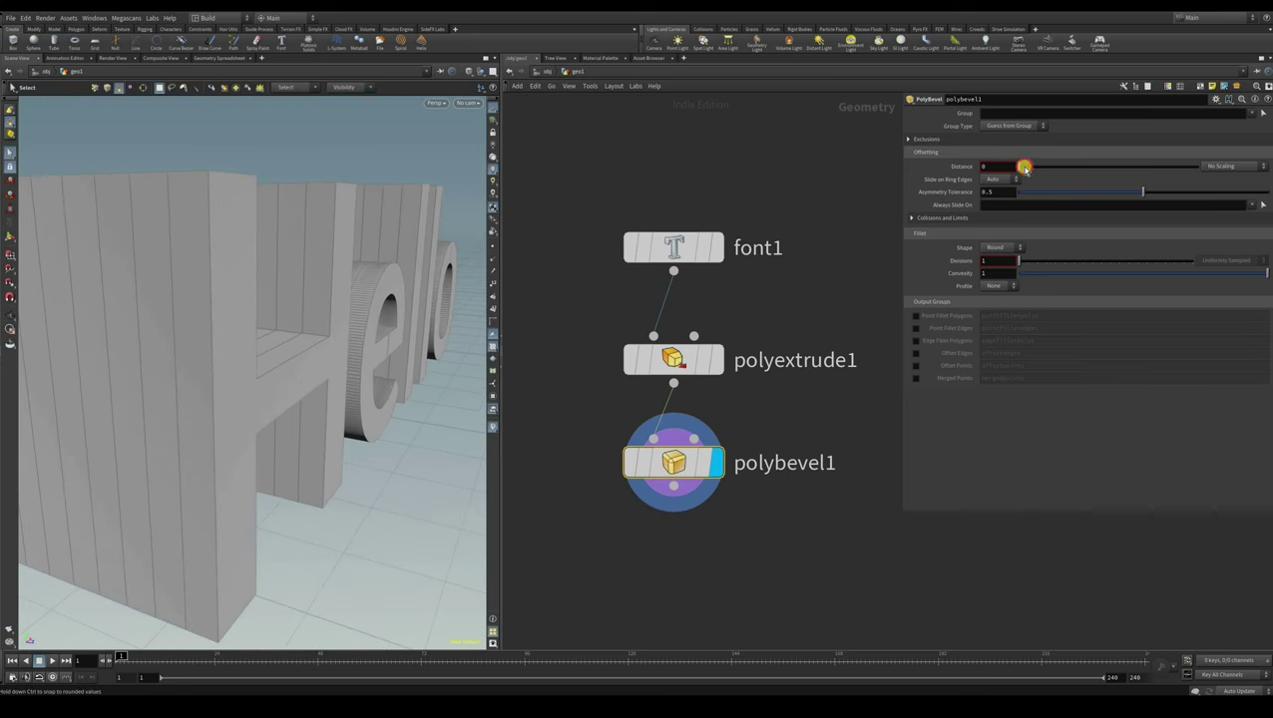
pyautogui.moveTo(1025, 168); pyautogui.dragTo(1021, 167)
pyautogui.moveTo(1020, 168); pyautogui.dragTo(1023, 167)
# Examine the bevel along the front, side and rear edges of the letters
pyautogui.moveTo(235, 302); pyautogui.dragTo(267, 151, button='middle')
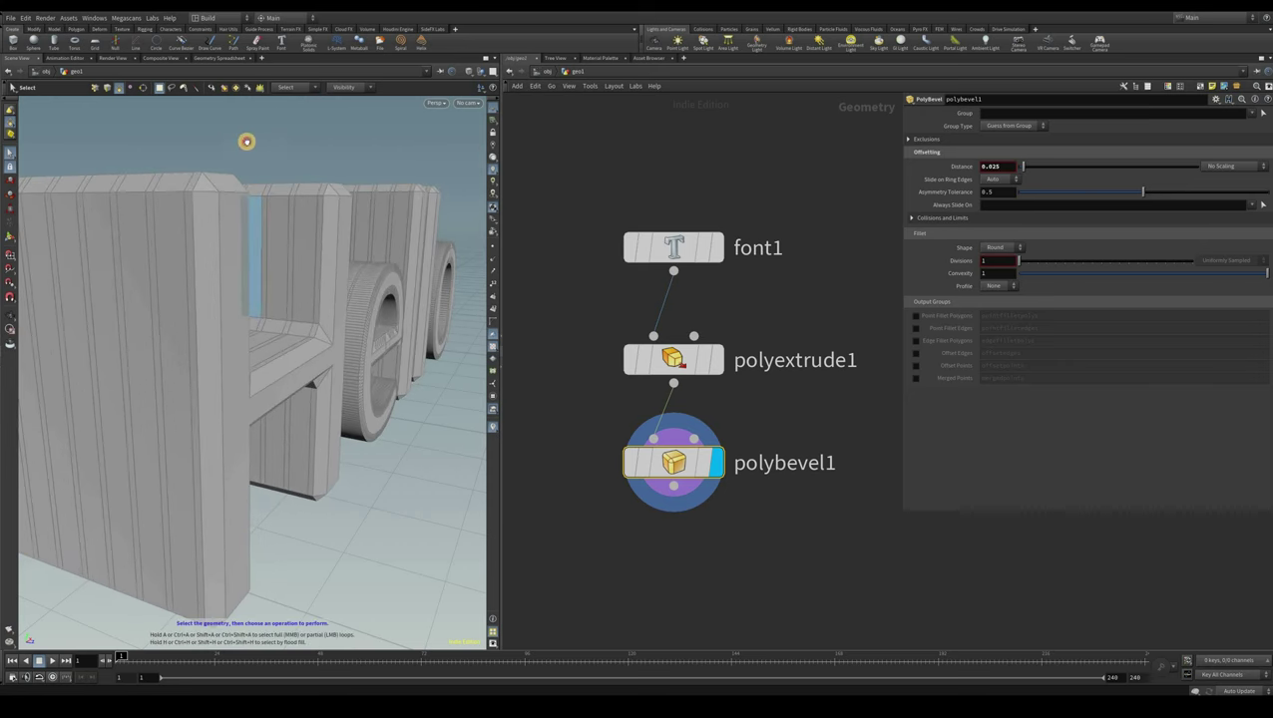
pyautogui.press('Escape')
pyautogui.moveTo(264, 205); pyautogui.dragTo(221, 271)
pyautogui.keyDown('alt'); pyautogui.moveTo(179, 207); pyautogui.dragTo(196, 233); pyautogui.keyUp('alt')
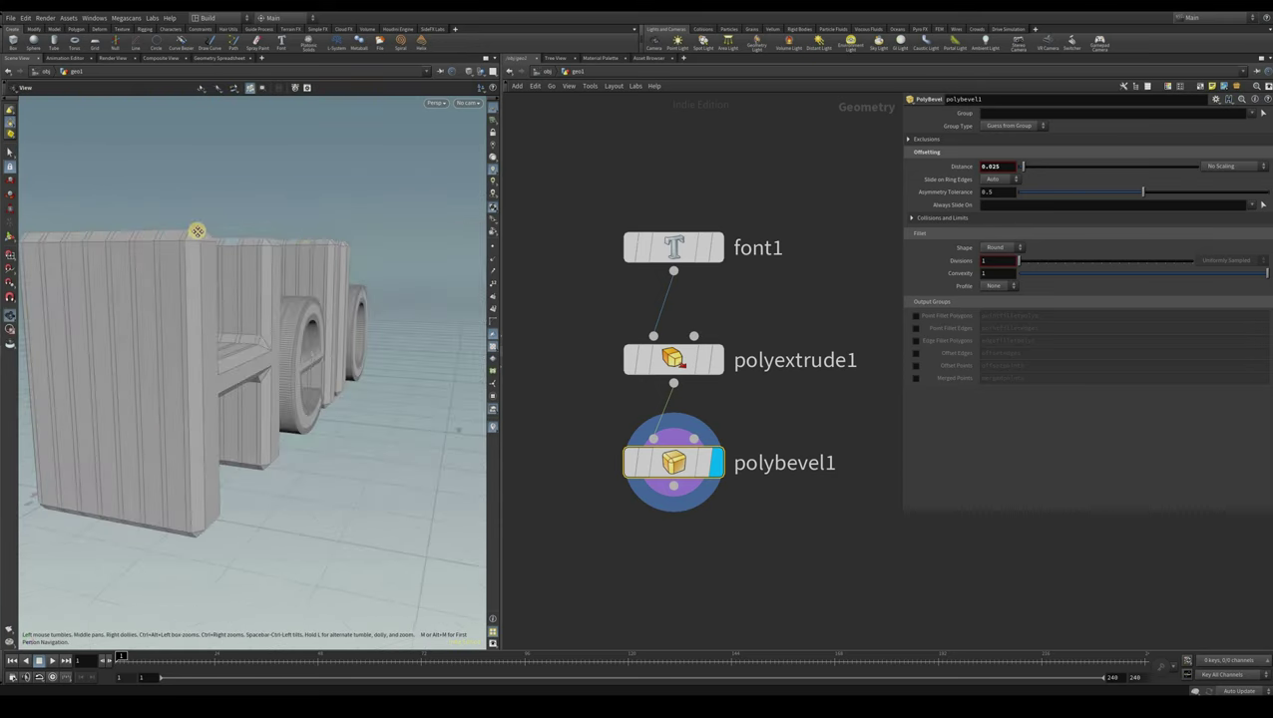
pyautogui.press('Escape')
pyautogui.moveTo(182, 284); pyautogui.dragTo(97, 293)
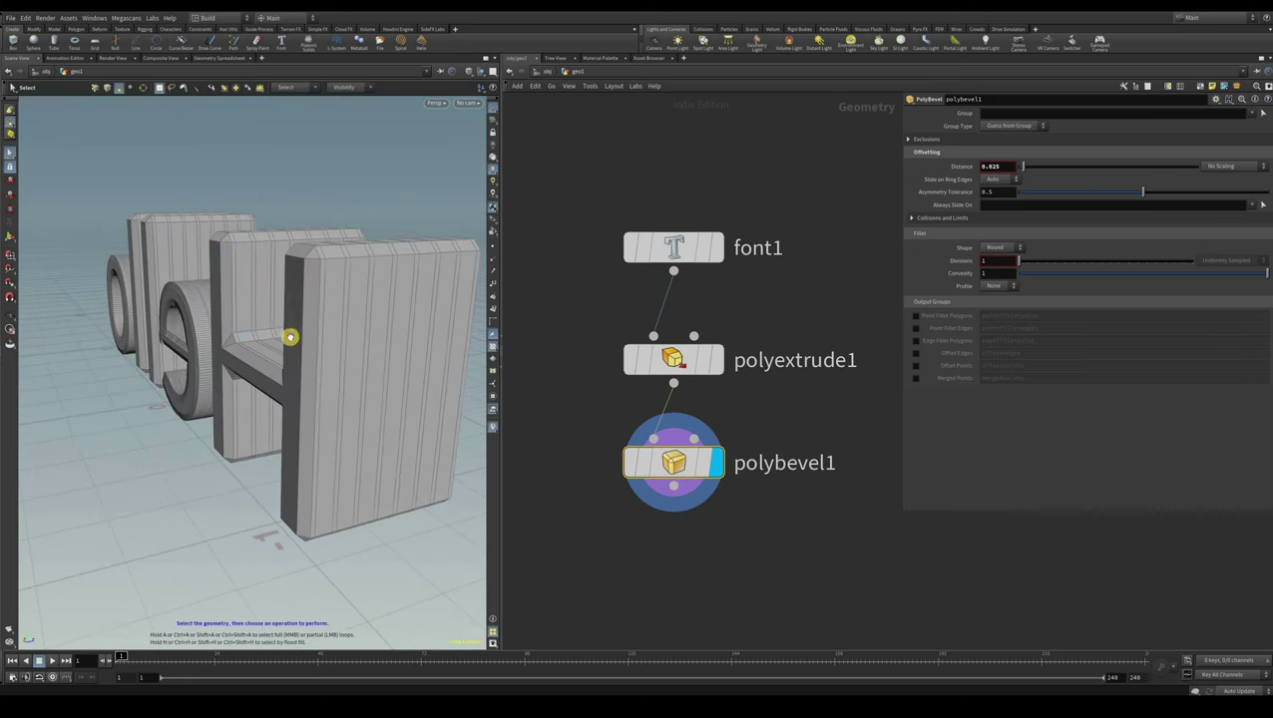
# Select the PolyExtrude node and enable its Front Group extrudeFront and Back Group extrudeBack outputs
pyautogui.moveTo(348, 318); pyautogui.dragTo(658, 437)
pyautogui.moveTo(658, 437); pyautogui.dragTo(680, 483, button='right')
pyautogui.moveTo(479, 414); pyautogui.dragTo(414, 429)
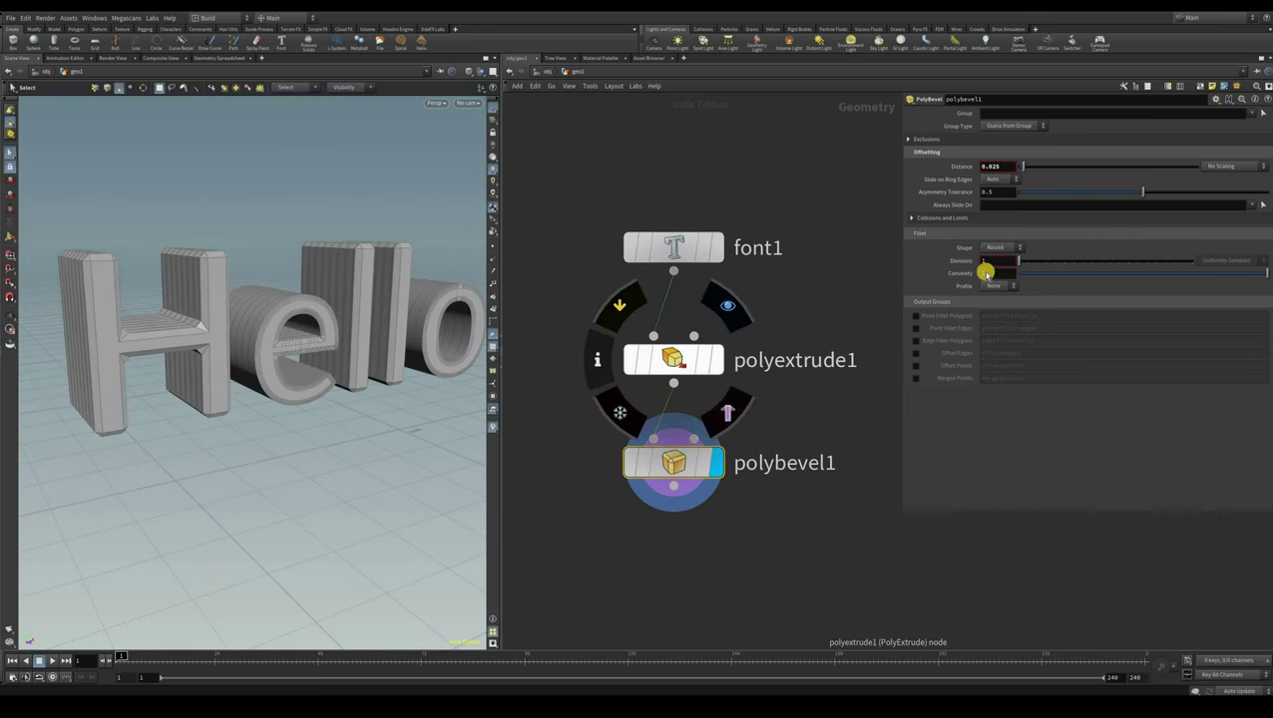
pyautogui.press('Up')
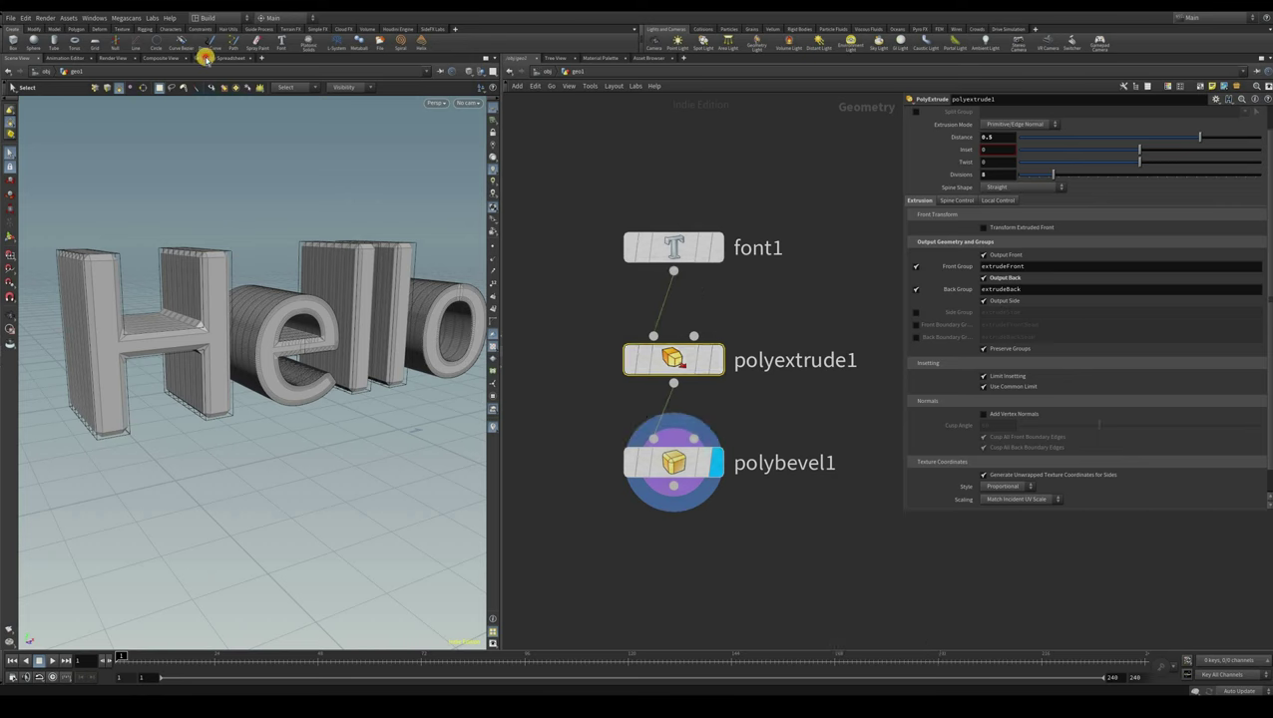
# Inspect the PolyExtrude node's primitives in the Geometry Spreadsheet, sorting them by the extrudeFront and extrudeBack group columns
pyautogui.hotkey('alt', '8')
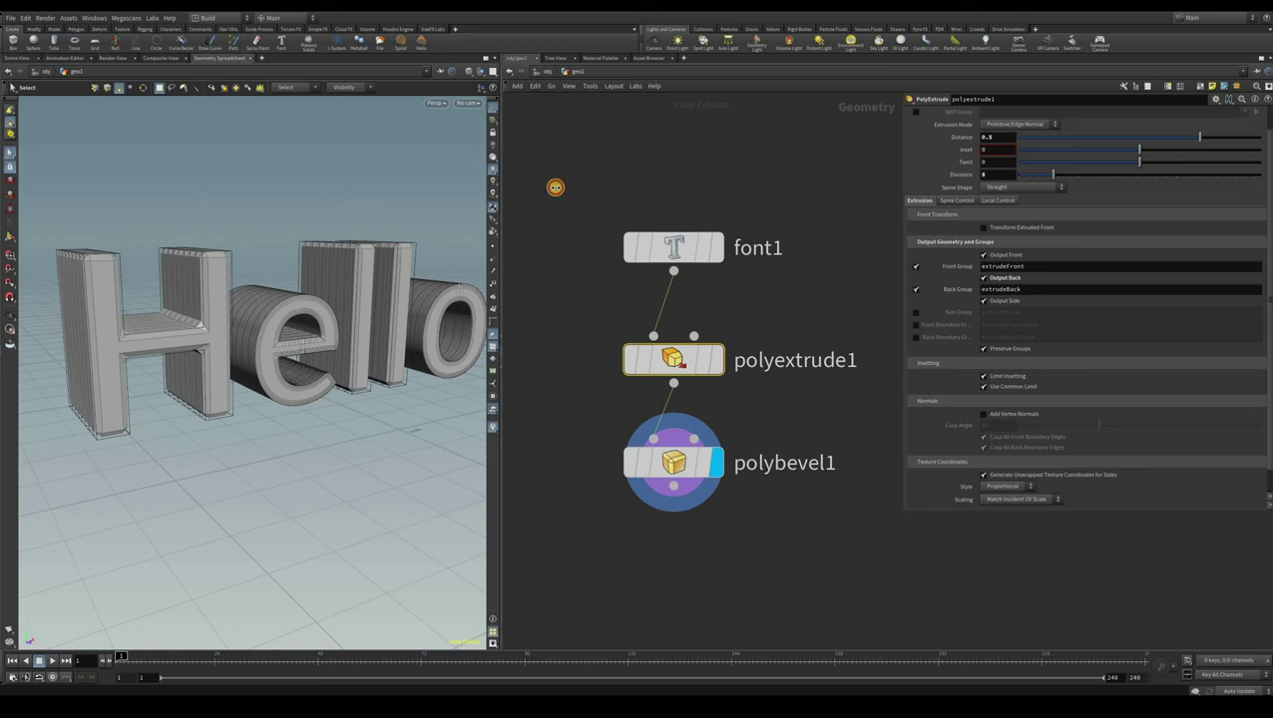
pyautogui.moveTo(501, 327); pyautogui.dragTo(585, 327)
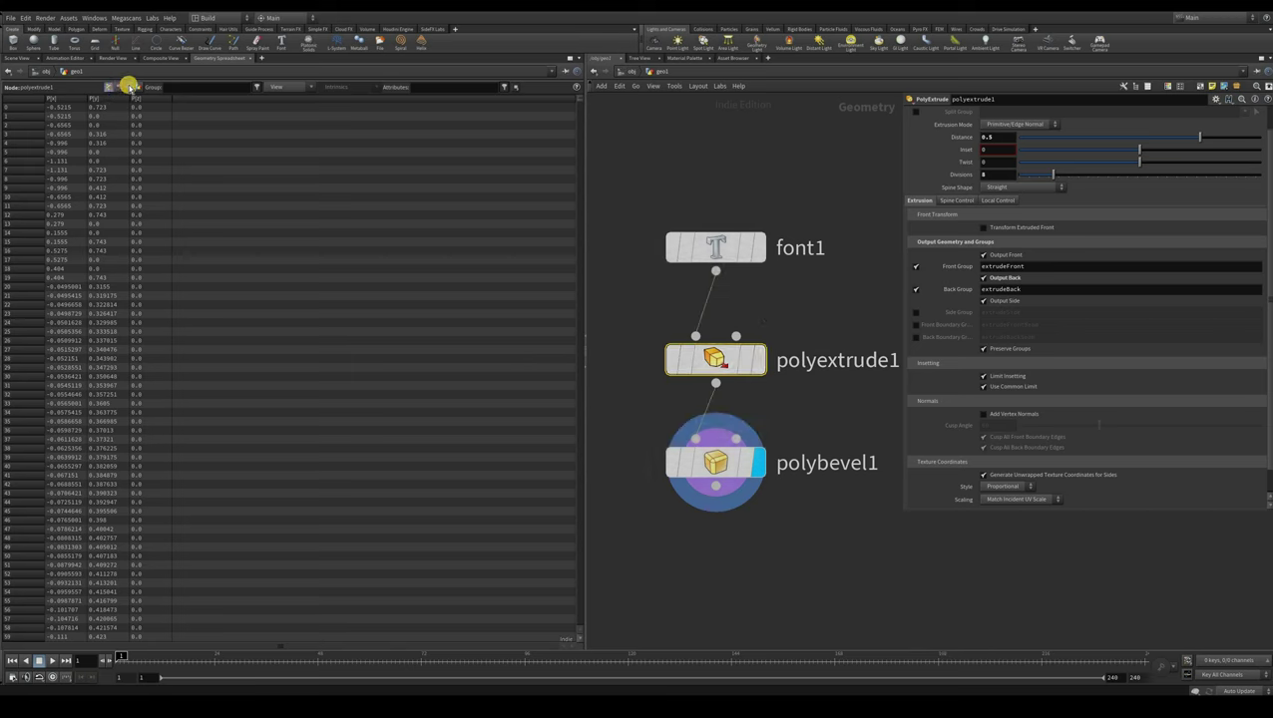
pyautogui.click(127, 88)
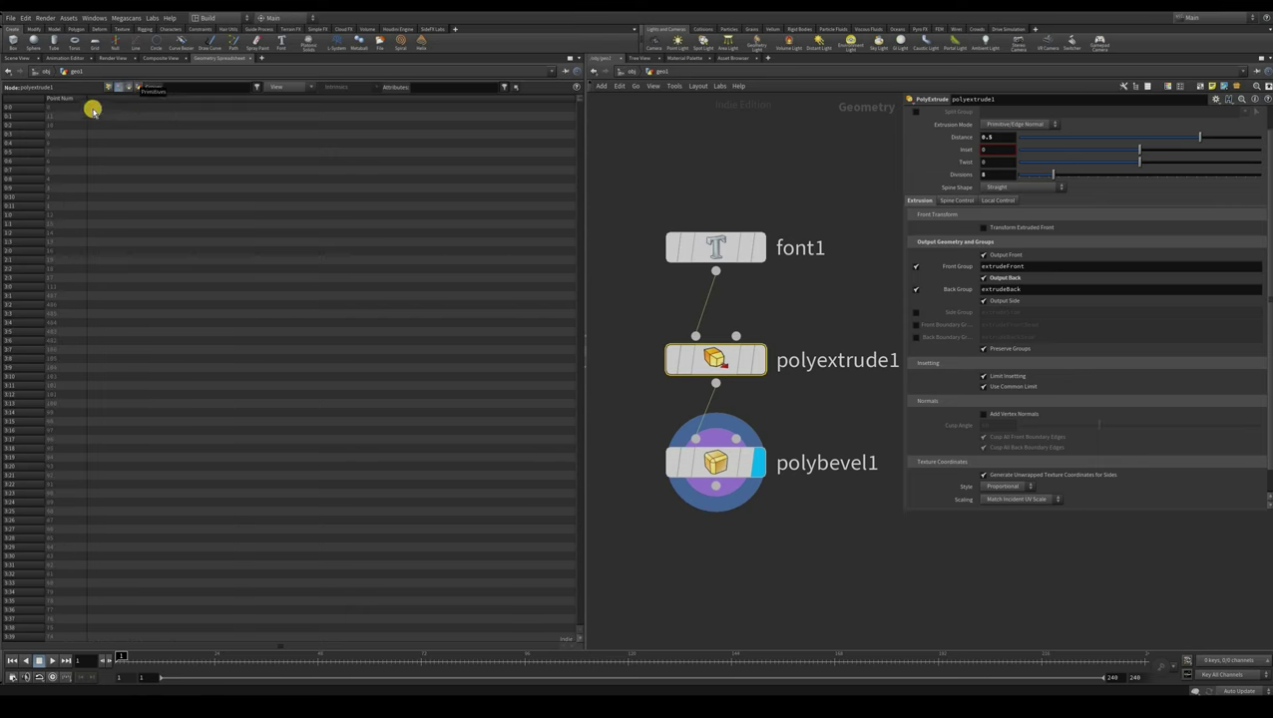
pyautogui.moveTo(103, 97); pyautogui.dragTo(112, 97)
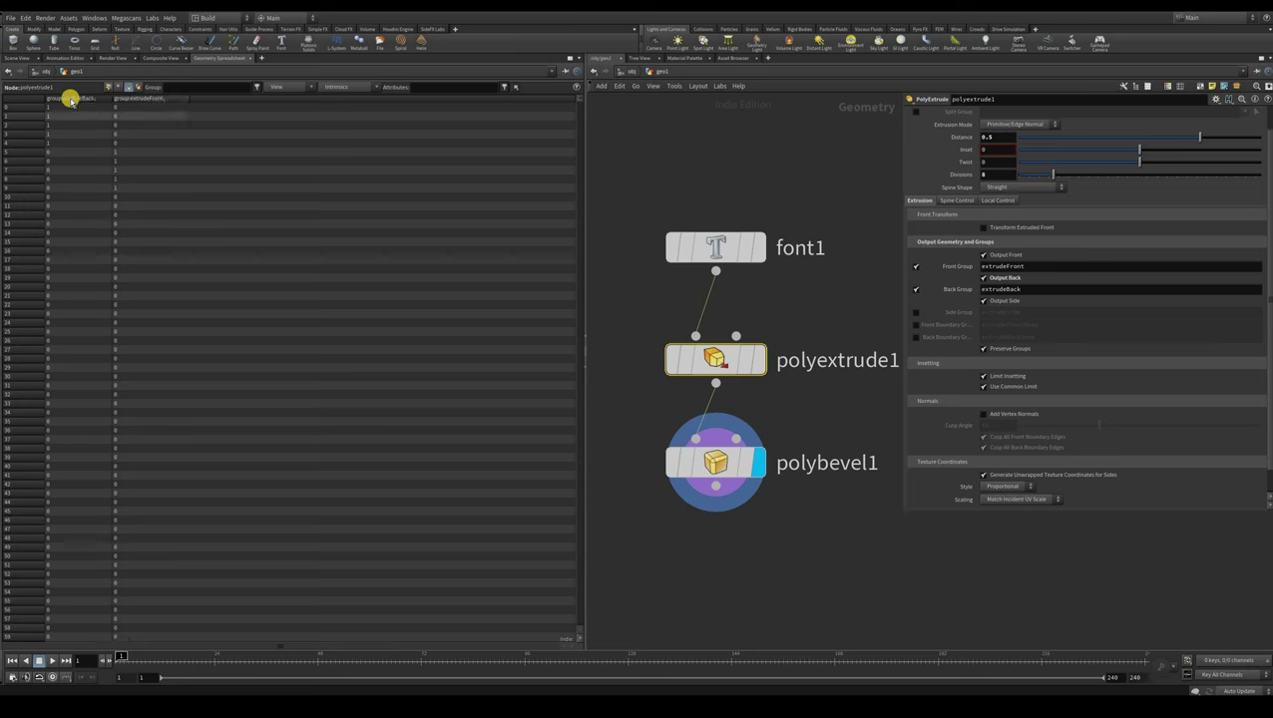
pyautogui.click(137, 99)
pyautogui.click(79, 98)
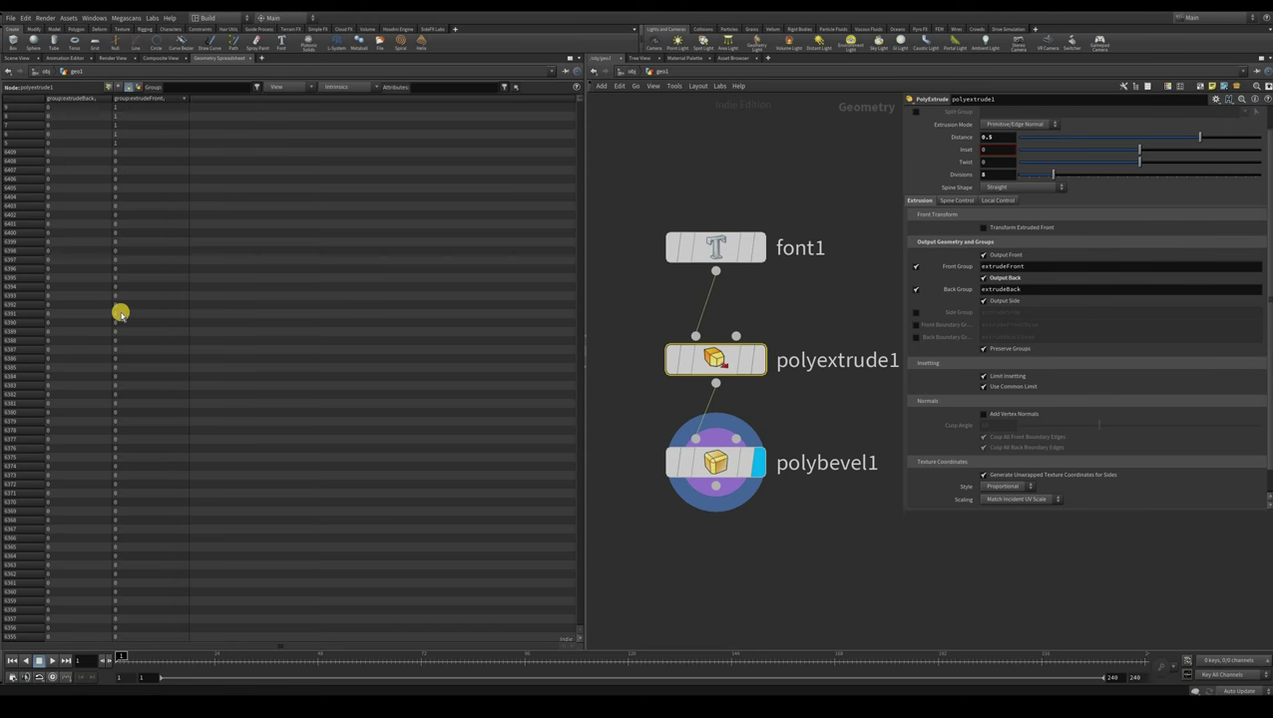
# Return to the scene view and restrict the PolyBevel node's Group to extrudeFront
pyautogui.hotkey('ctrl', 'Tab')
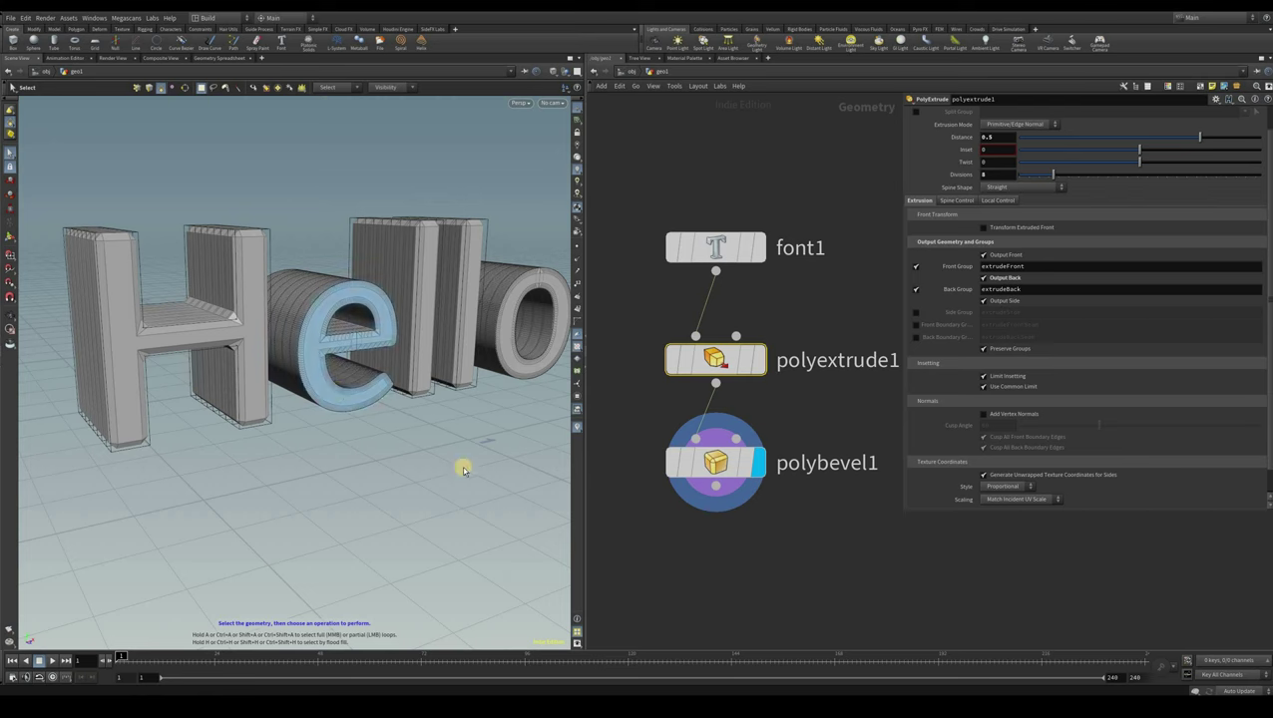
pyautogui.press('Escape')
pyautogui.click(716, 462)
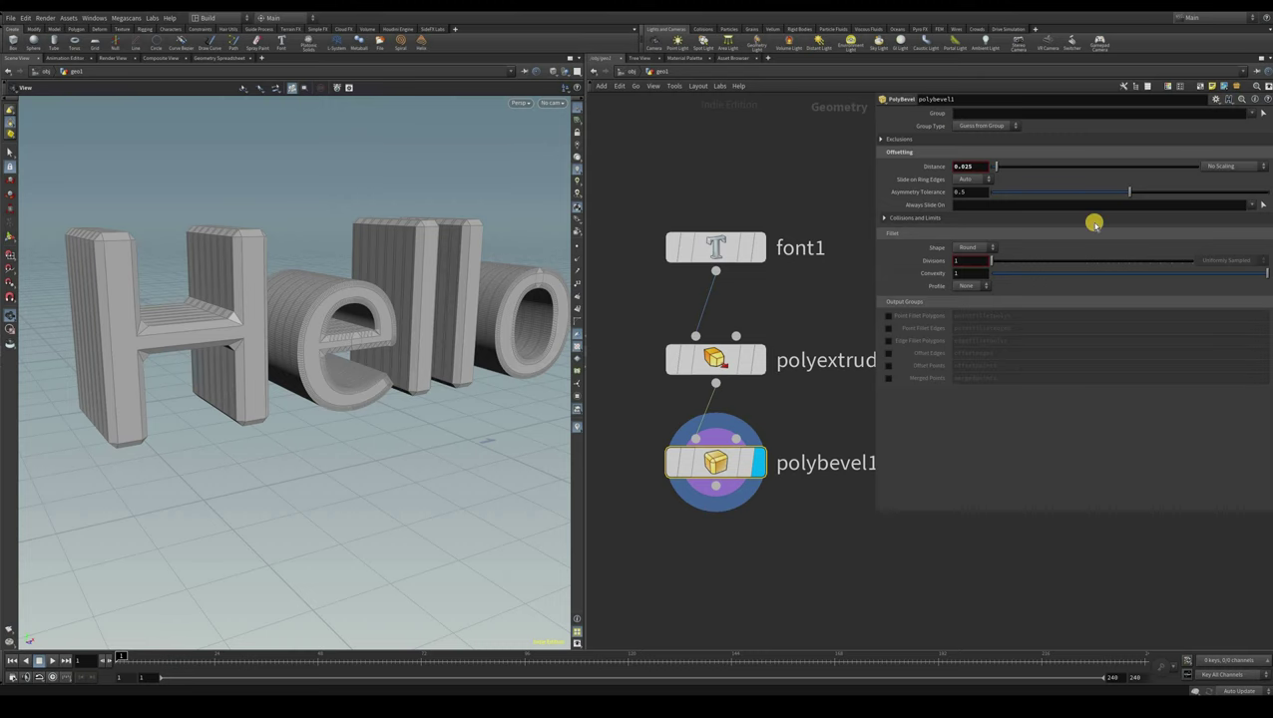
pyautogui.click(1252, 114)
pyautogui.click(1234, 133)
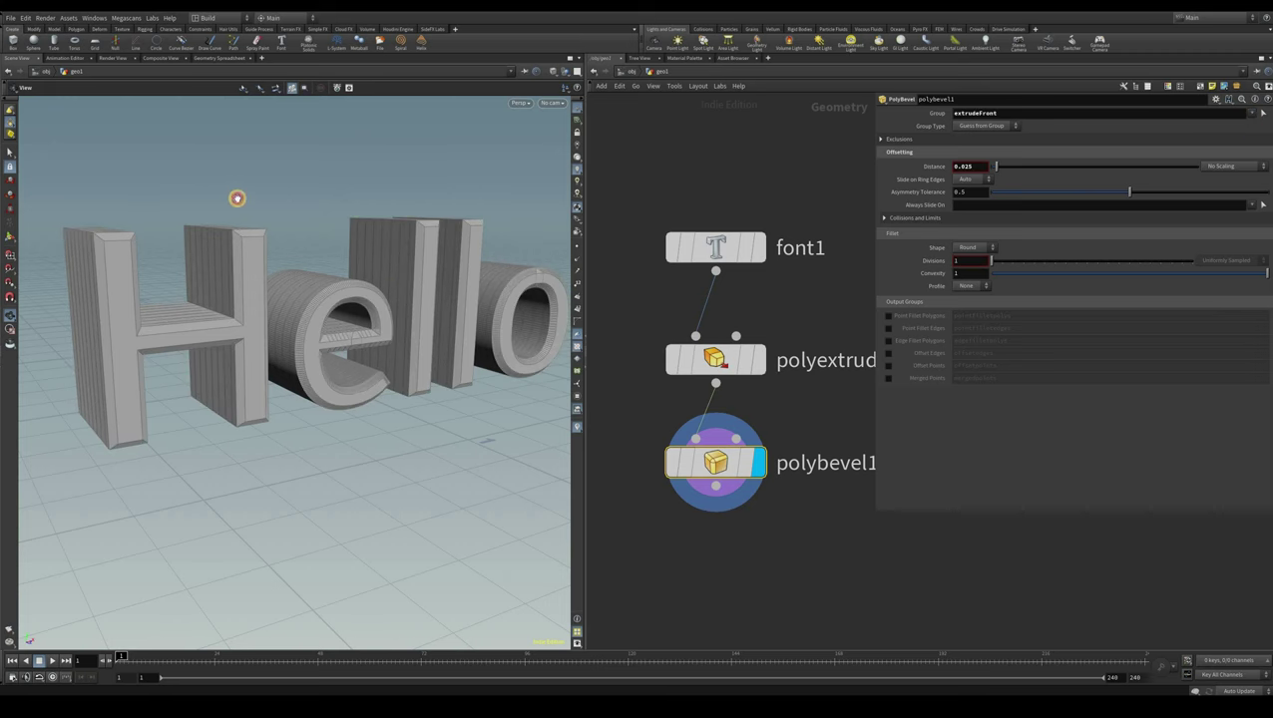
# Compare the bevelling on the front and rear edges of the letters from several angles
pyautogui.moveTo(164, 212); pyautogui.dragTo(313, 214)
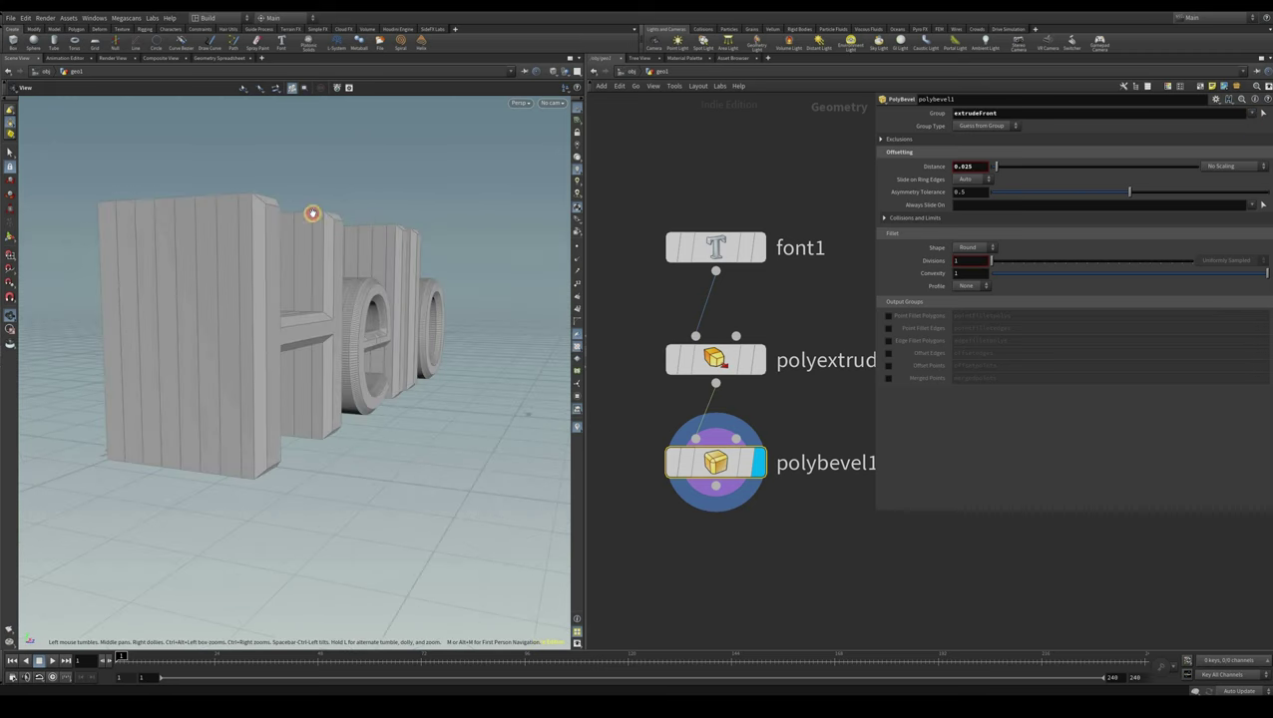
pyautogui.moveTo(263, 150); pyautogui.dragTo(413, 437, button='right')
pyautogui.moveTo(247, 437); pyautogui.dragTo(231, 441)
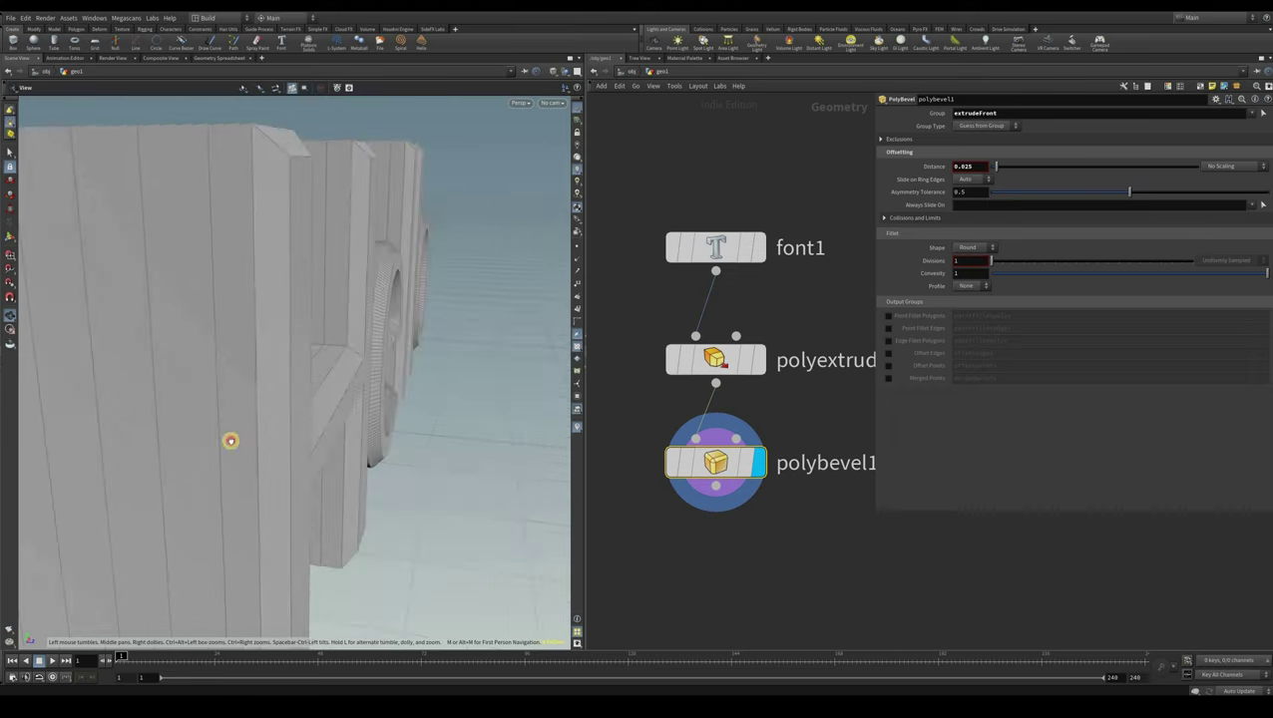
pyautogui.moveTo(263, 440); pyautogui.dragTo(312, 397, button='right')
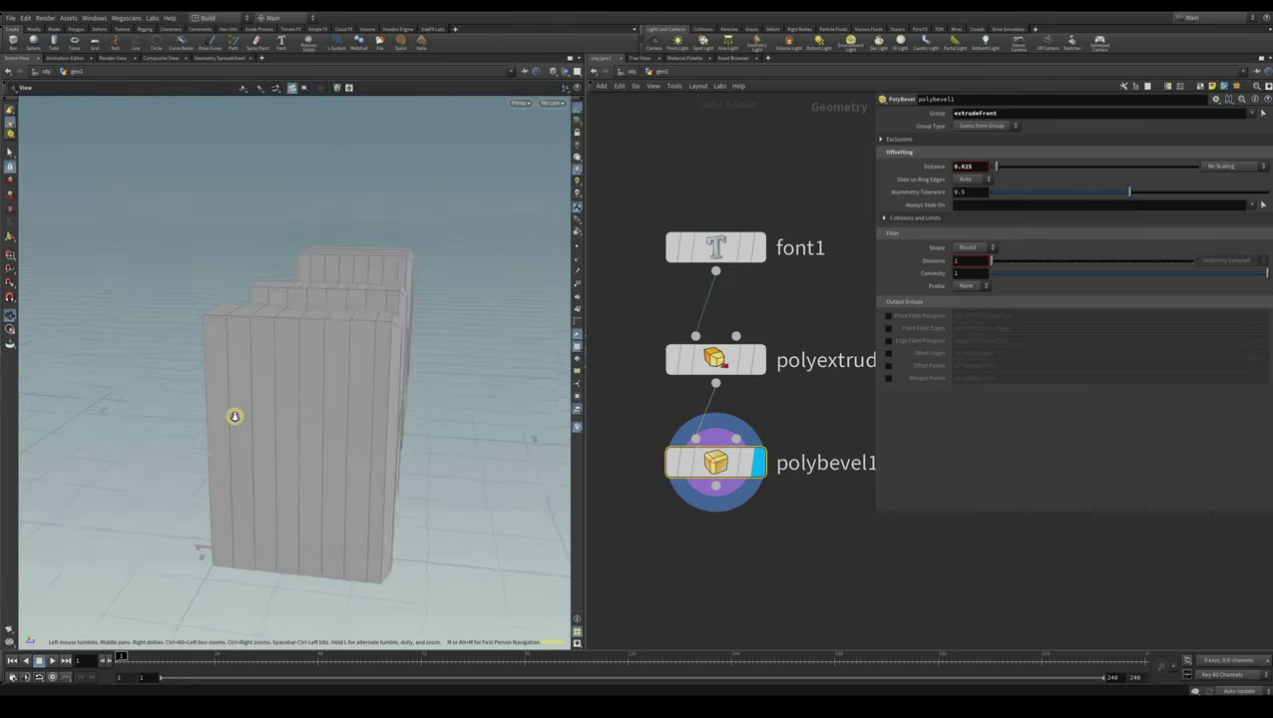
pyautogui.moveTo(120, 419); pyautogui.dragTo(187, 409)
pyautogui.moveTo(289, 376); pyautogui.dragTo(325, 372, button='middle')
pyautogui.moveTo(313, 383); pyautogui.dragTo(161, 418, button='right')
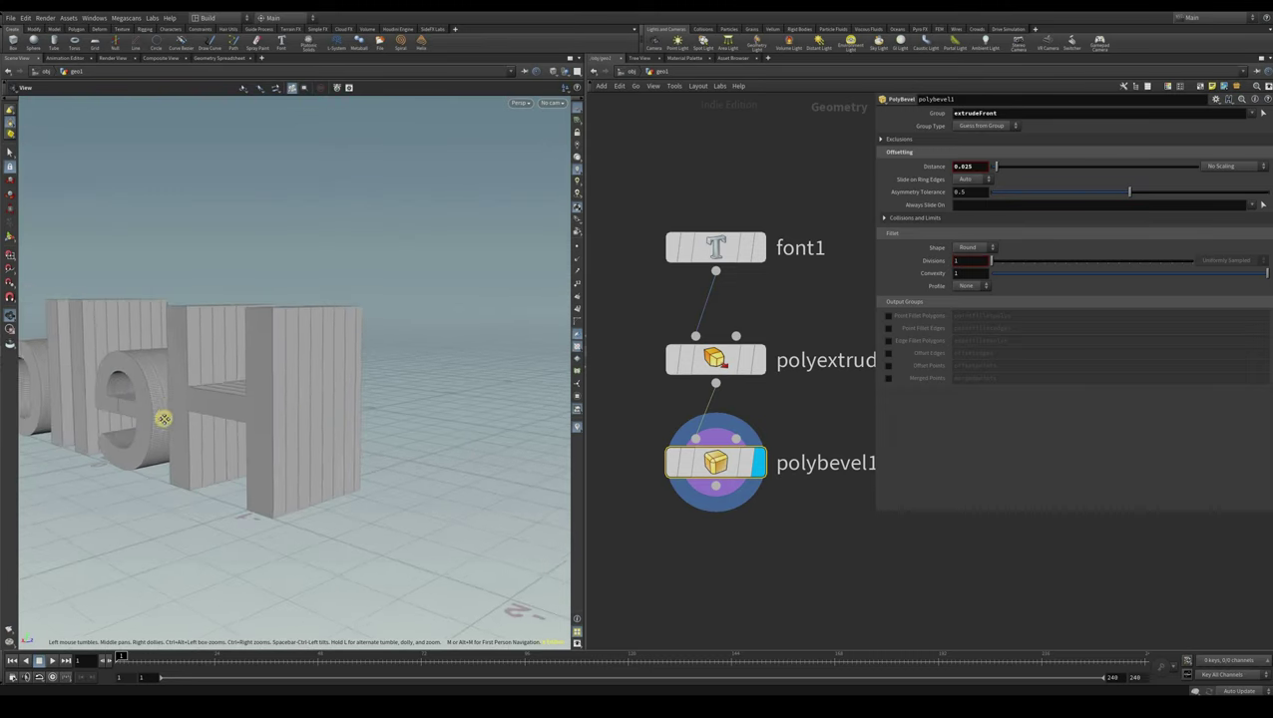
pyautogui.moveTo(162, 418); pyautogui.dragTo(228, 405, button='middle')
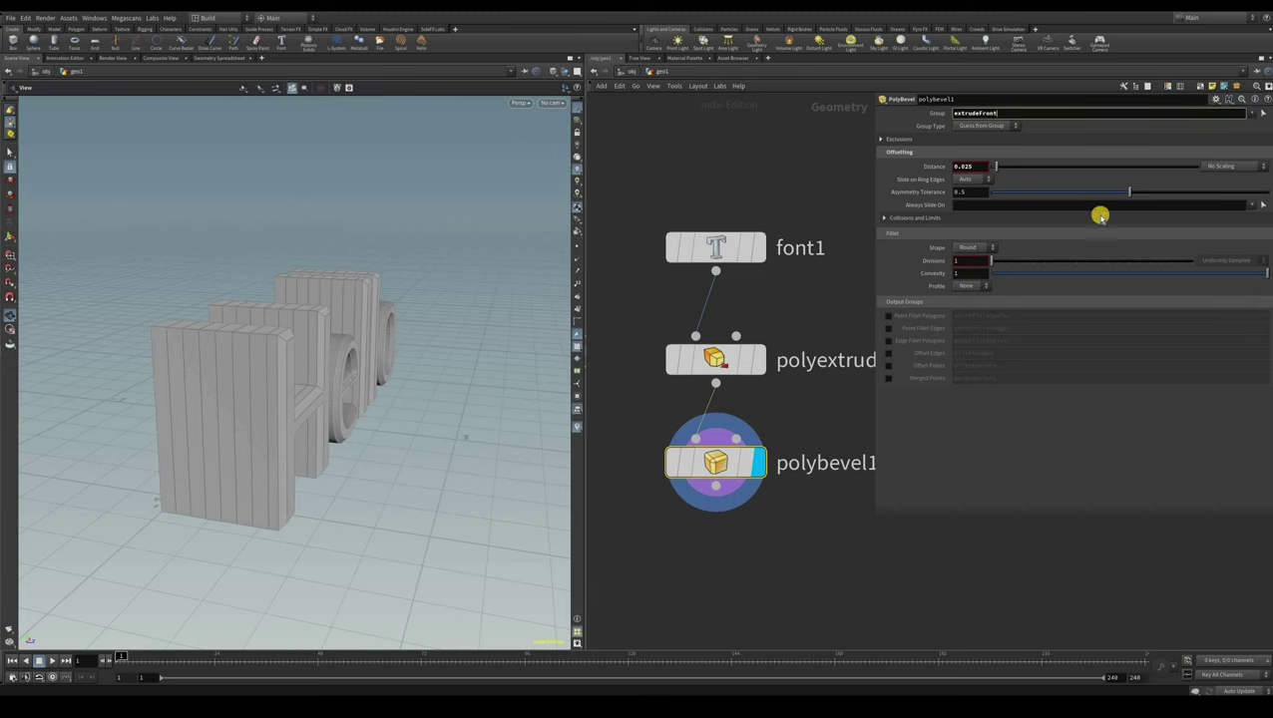
# Add extrudeBack to the PolyBevel node's Group alongside extrudeFront to bevel the rear edges as well
pyautogui.click(1253, 114)
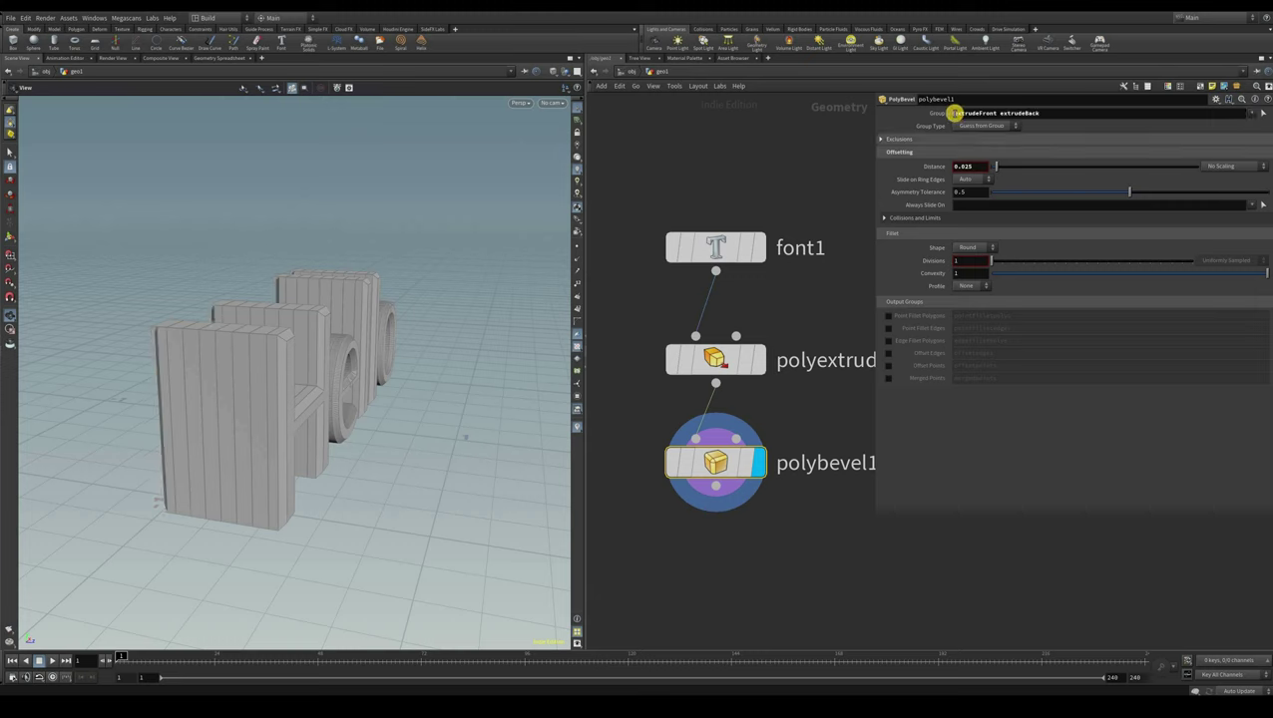
pyautogui.moveTo(998, 114); pyautogui.dragTo(657, 302)
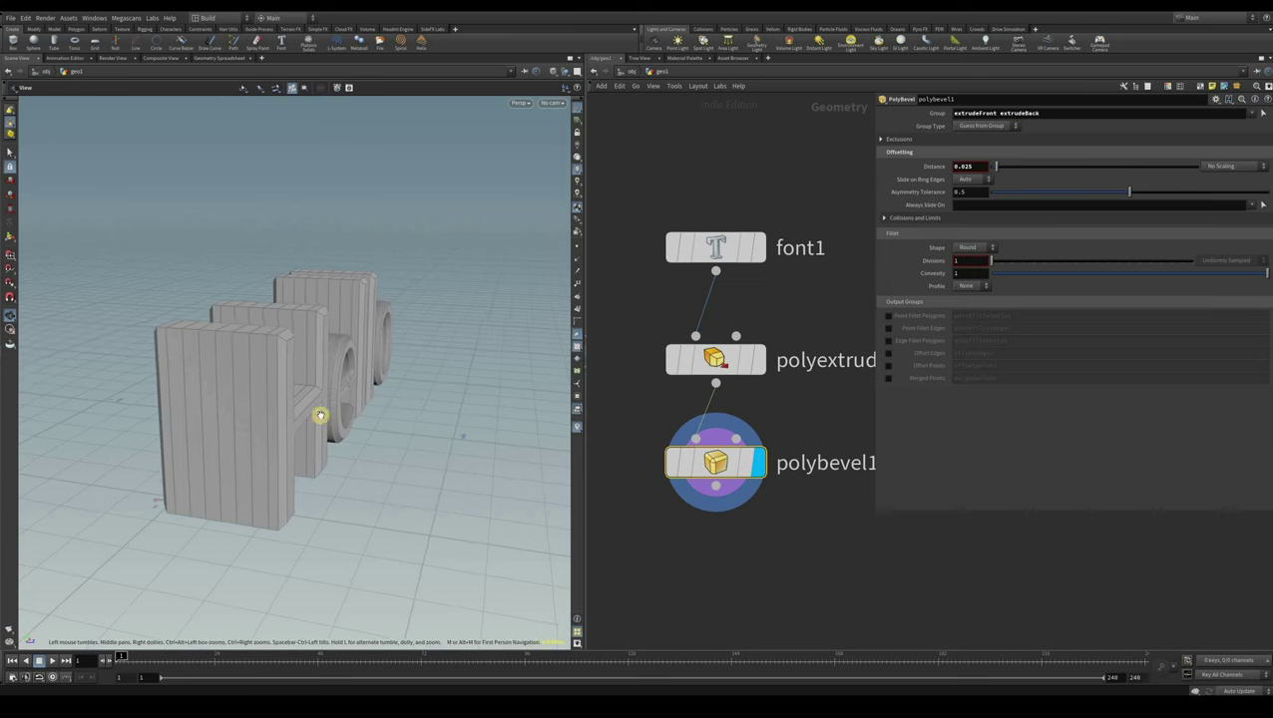
pyautogui.moveTo(321, 417); pyautogui.dragTo(930, 257)
# Set the PolyBevel fillet's Divisions to 4 to smooth the bevelled edges
pyautogui.scroll(5, 297, 401)
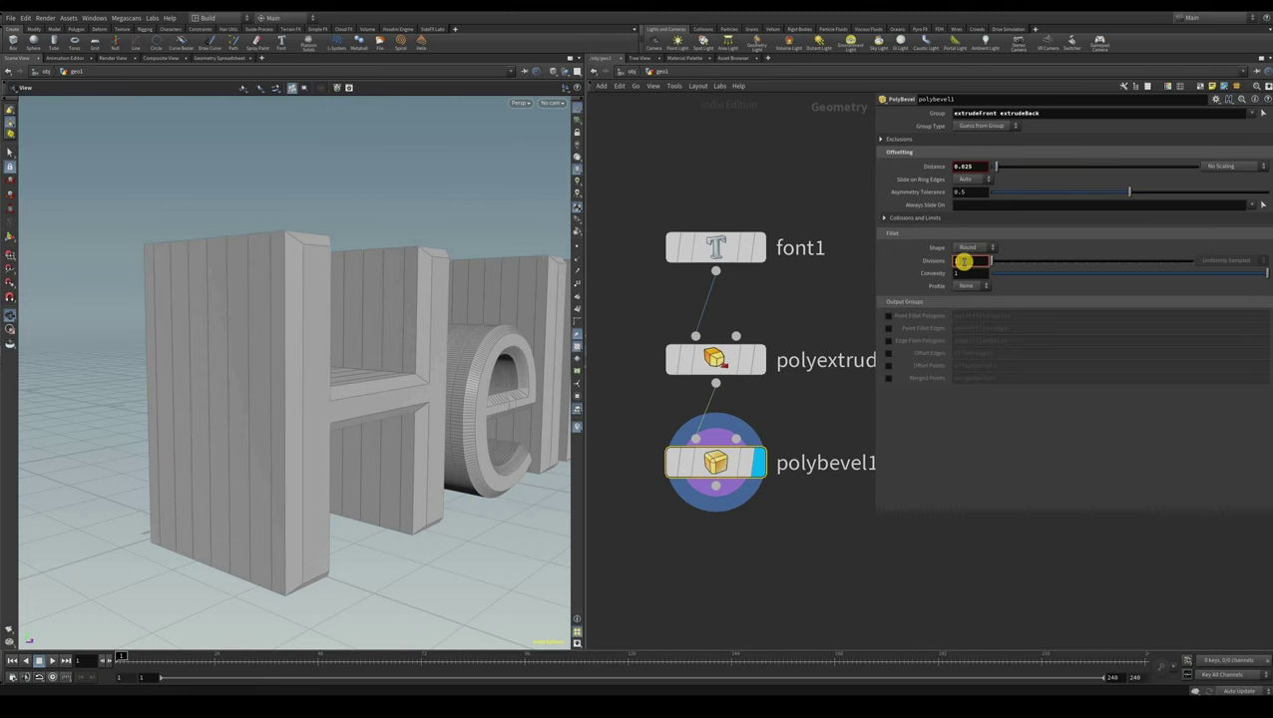
pyautogui.write('2')
pyautogui.press('Return')
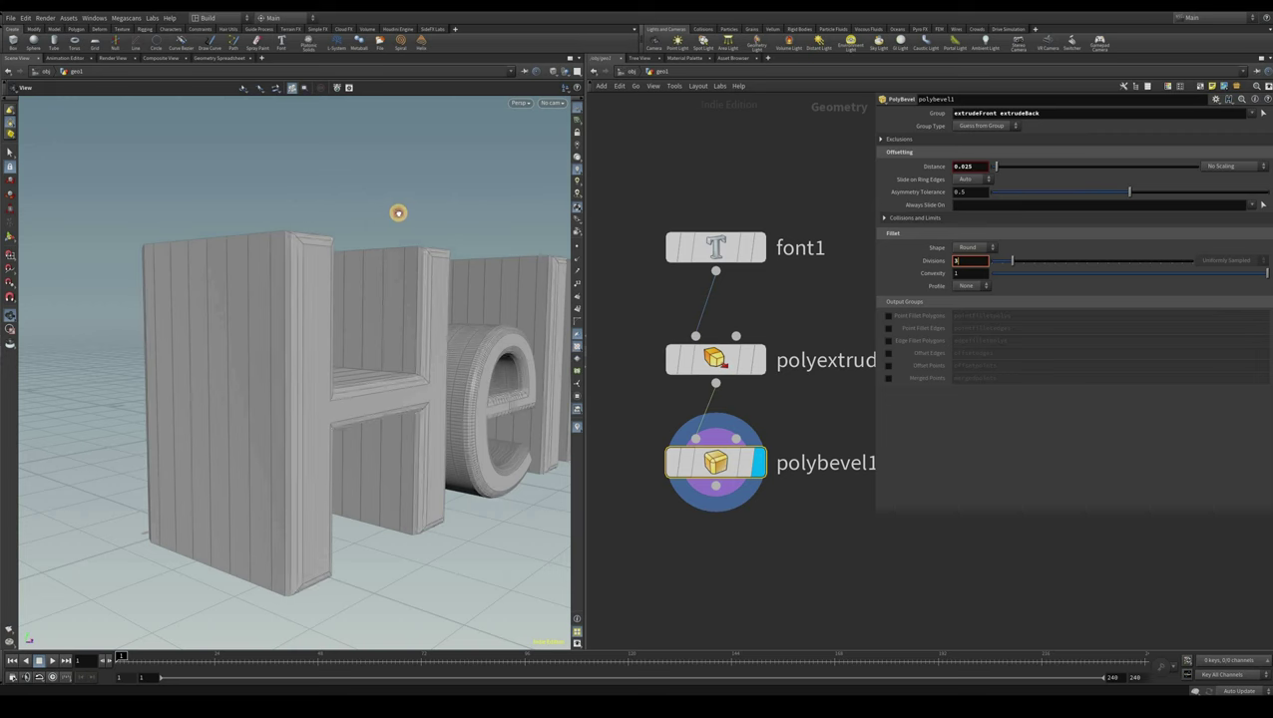
pyautogui.press('Up')
# View the letters from the side, try Chamfer and other PolyBevel fillet shapes, and set Shape back to Round
pyautogui.moveTo(324, 241); pyautogui.dragTo(968, 249)
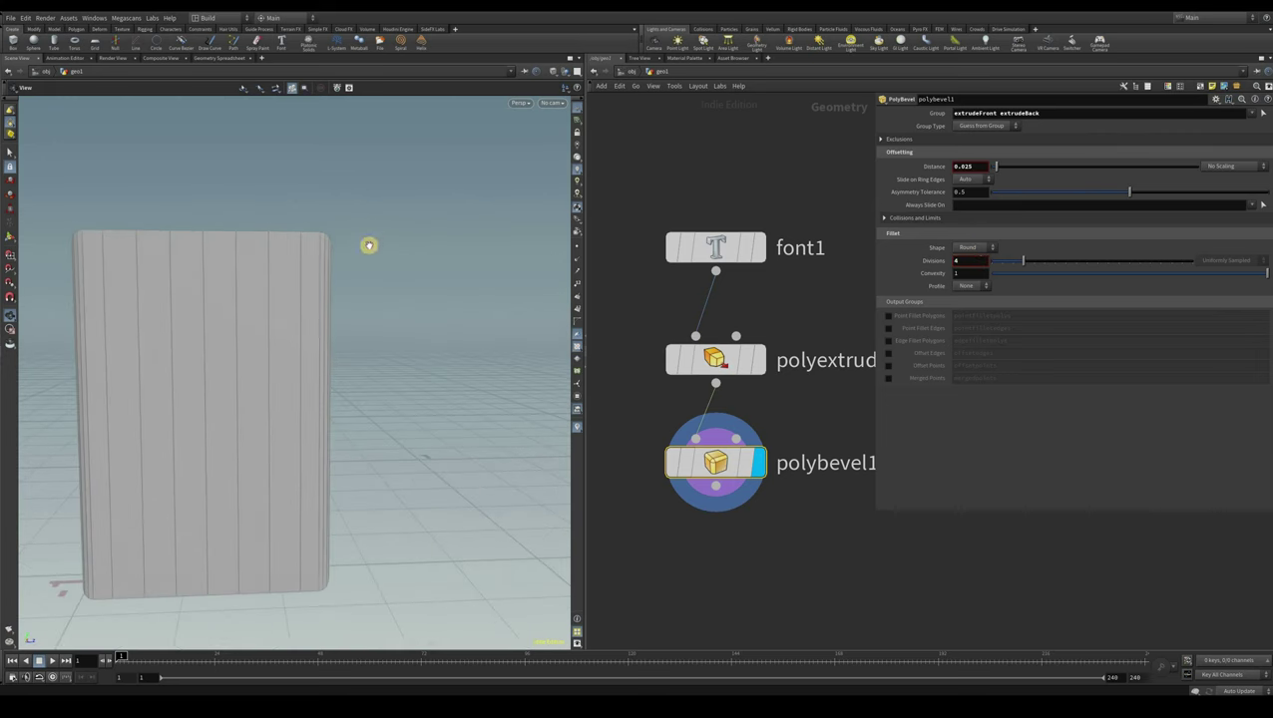
pyautogui.click(970, 247)
pyautogui.click(968, 284)
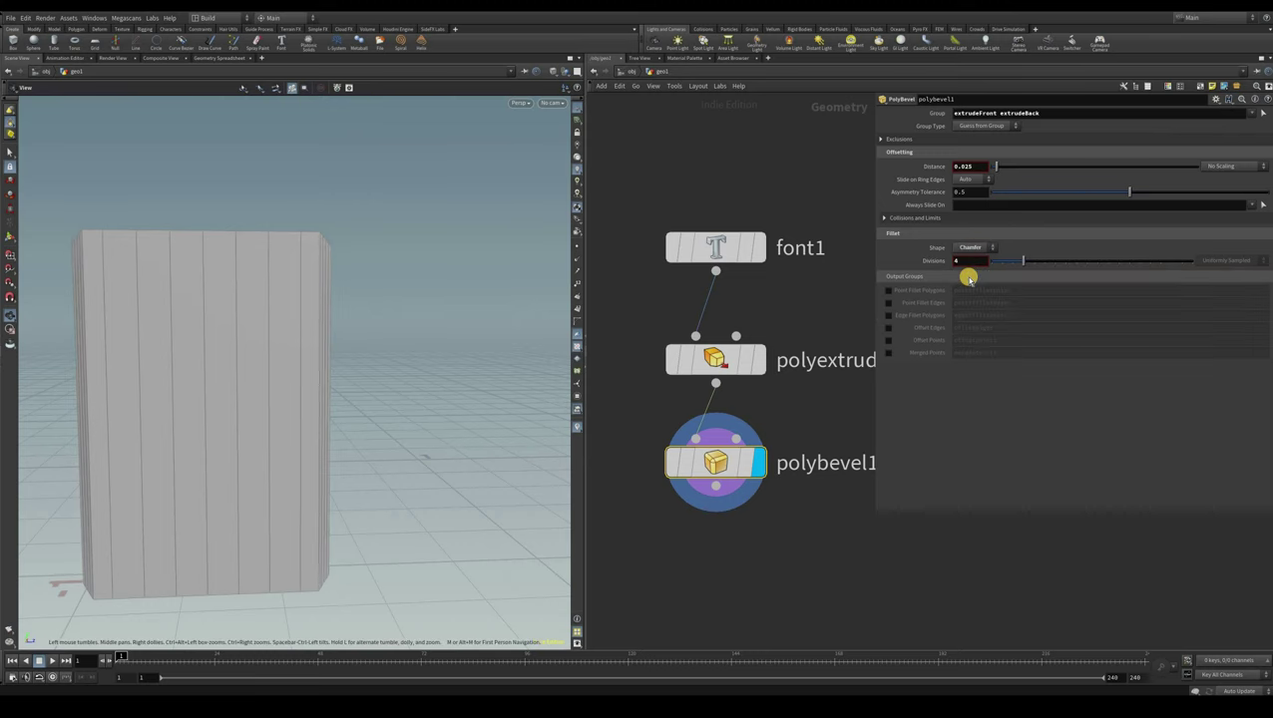
pyautogui.click(970, 248)
pyautogui.click(970, 277)
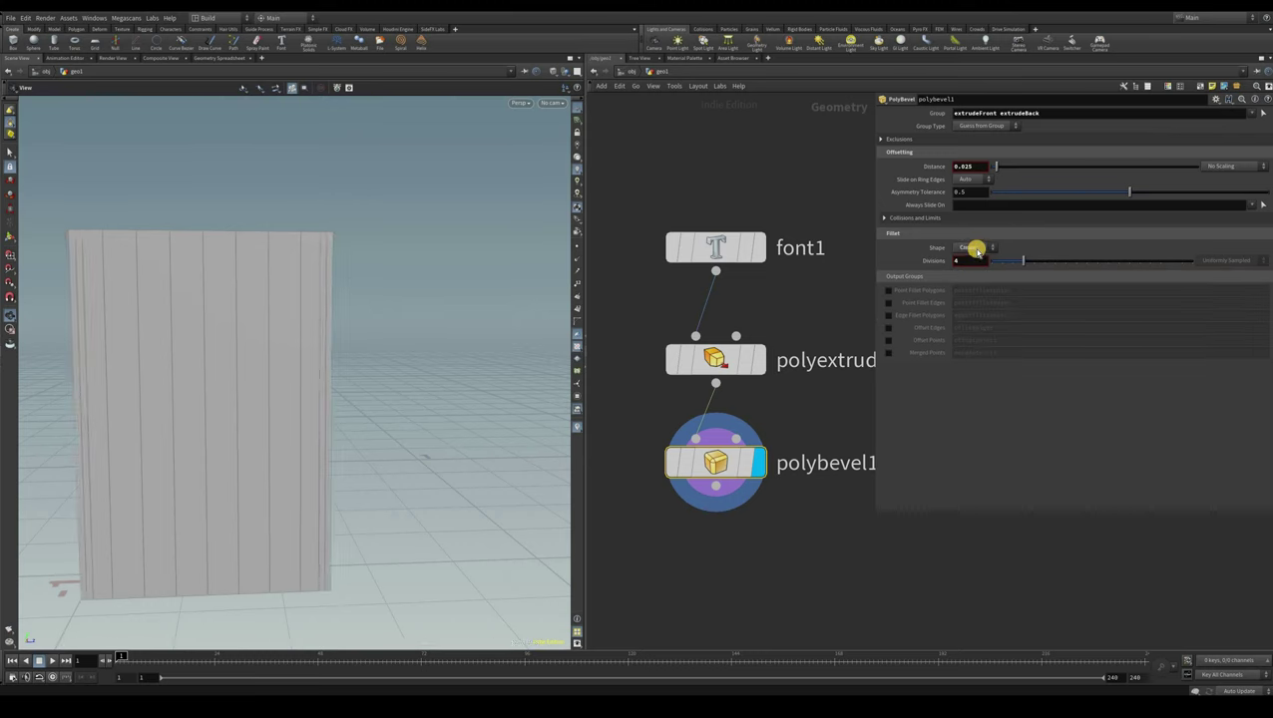
pyautogui.click(977, 247)
pyautogui.click(966, 268)
pyautogui.click(973, 247)
pyautogui.moveTo(396, 294); pyautogui.dragTo(385, 335)
# Leave the geometry network and go up to the object level containing geo1
pyautogui.press('Return')
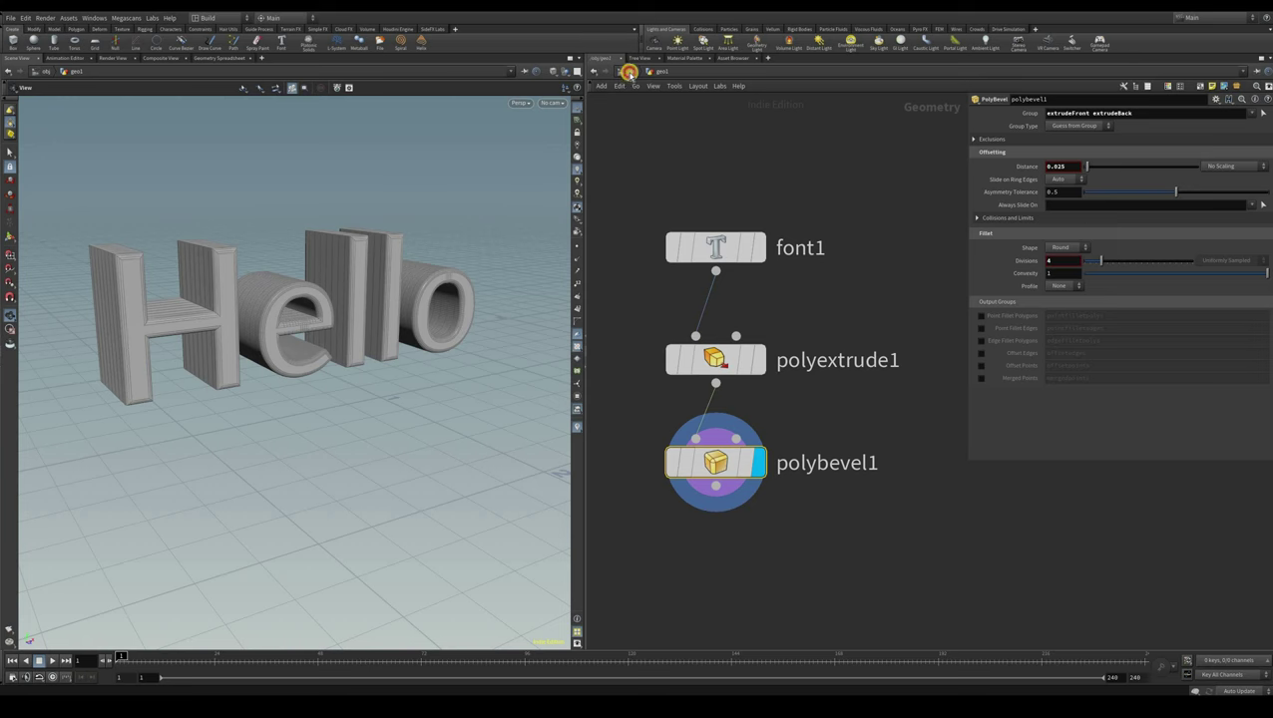
pyautogui.press('u')
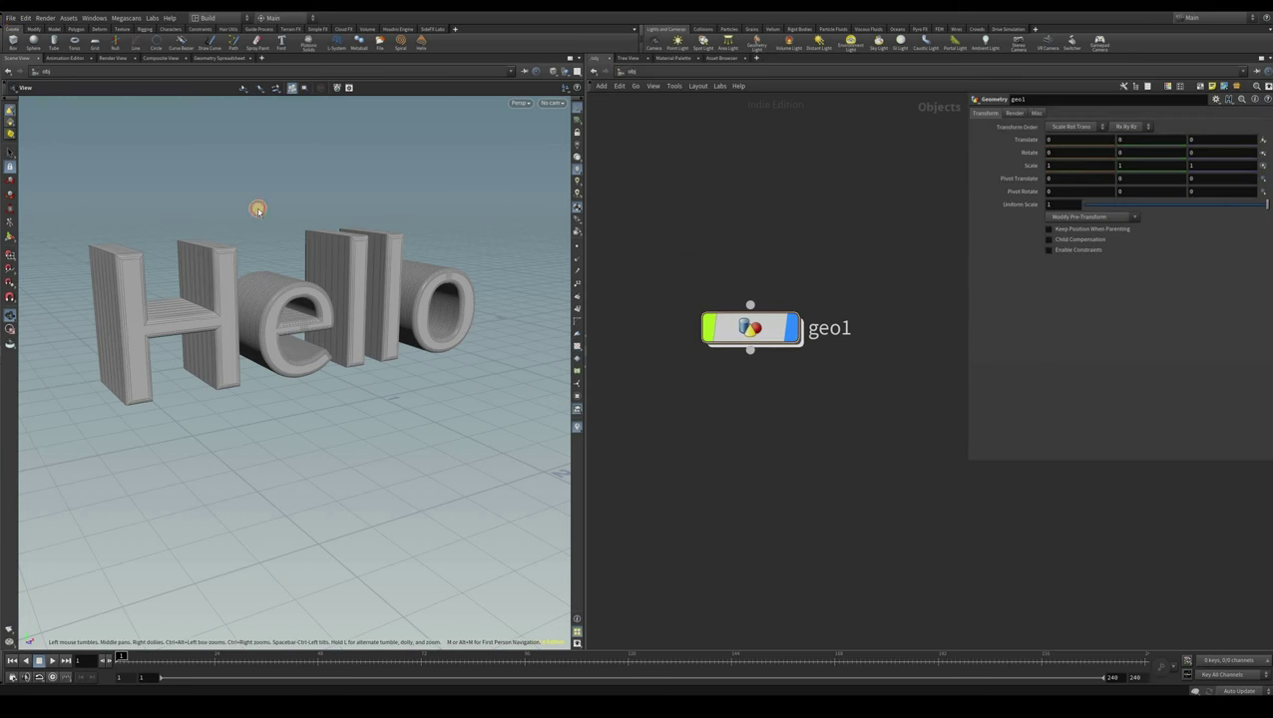
# Start saving the scene under a new name and create a folder named tutorial_1 inside E:/houdini/ for it
pyautogui.click(11, 18)
pyautogui.click(40, 85)
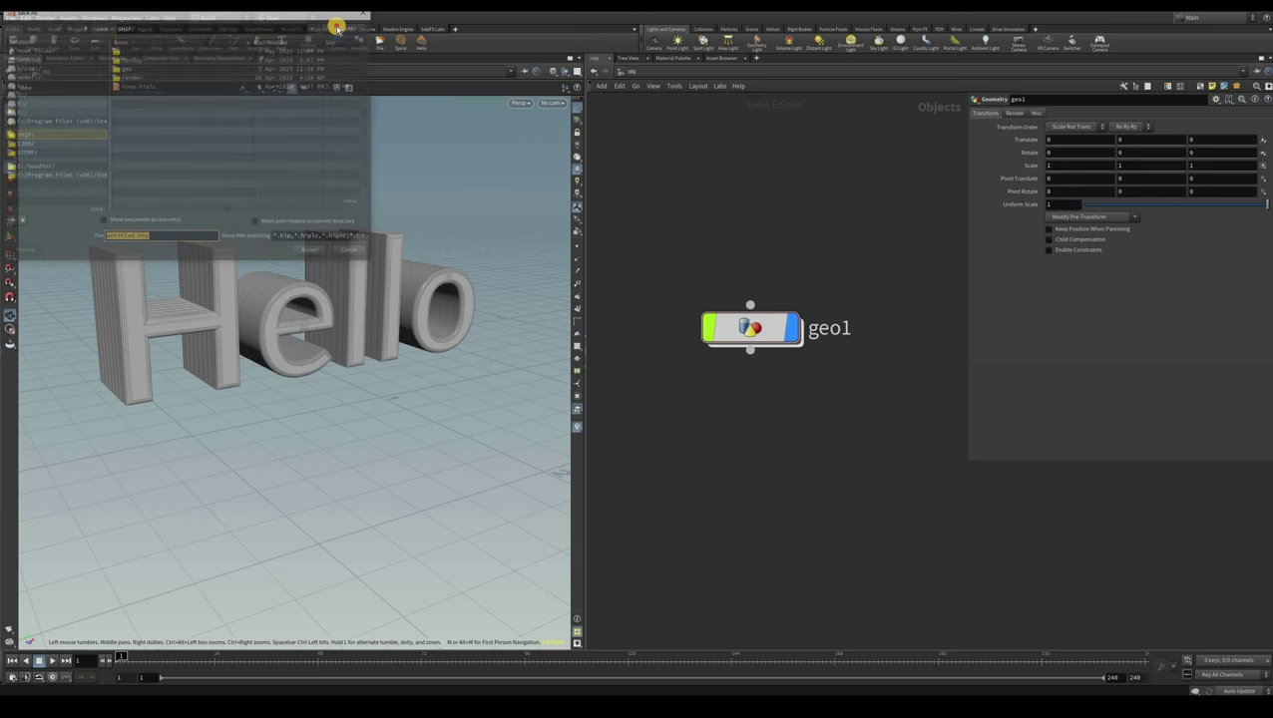
pyautogui.click(32, 166)
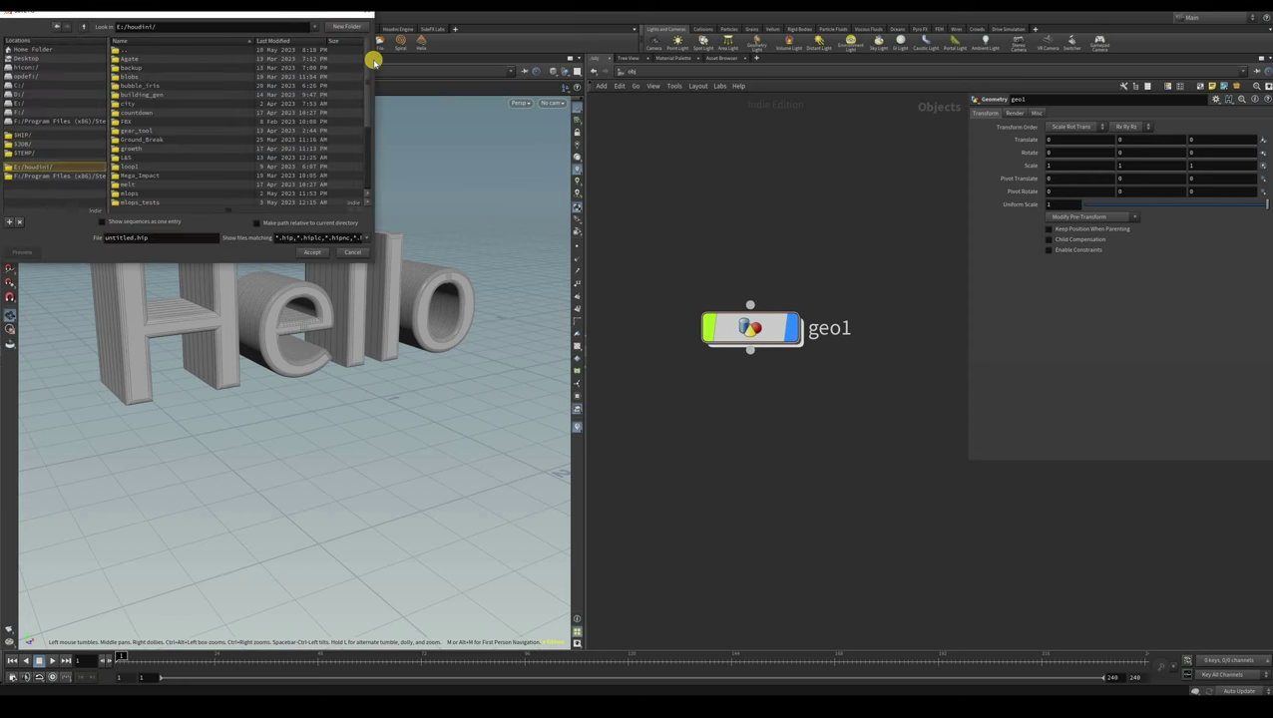
pyautogui.click(347, 27)
pyautogui.write('tut')
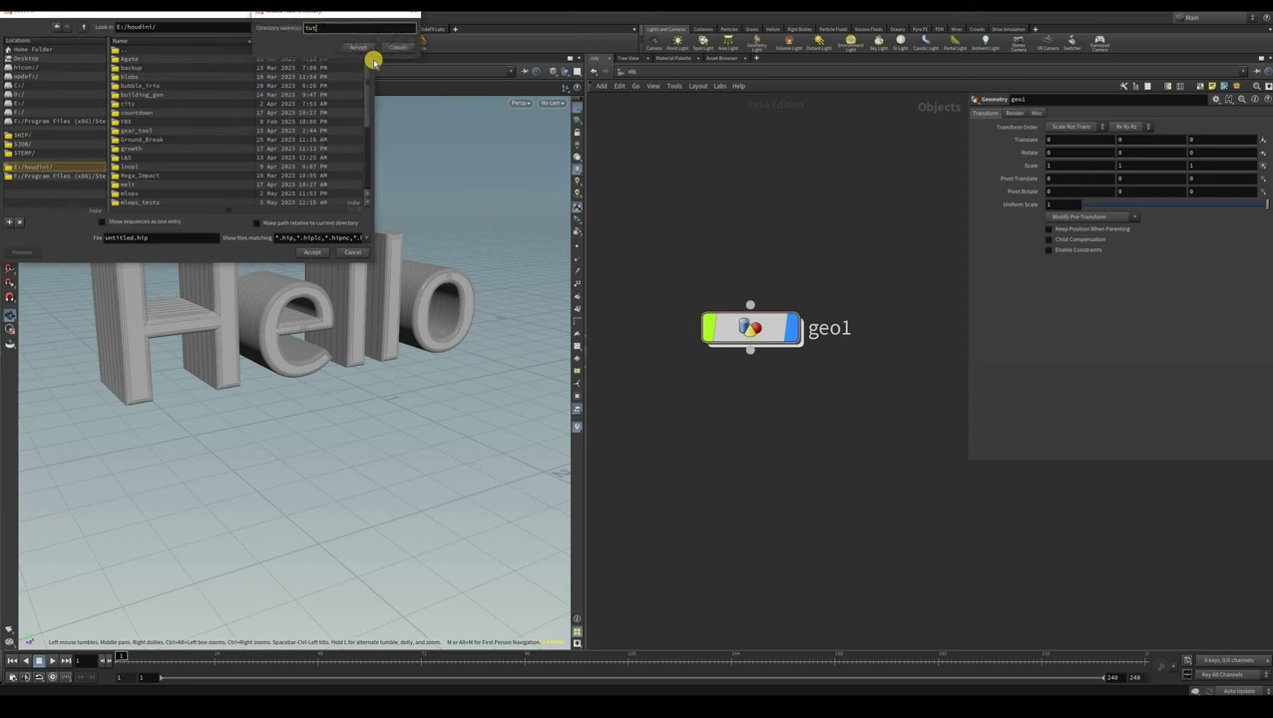
pyautogui.write('orial_1')
pyautogui.press('Return')
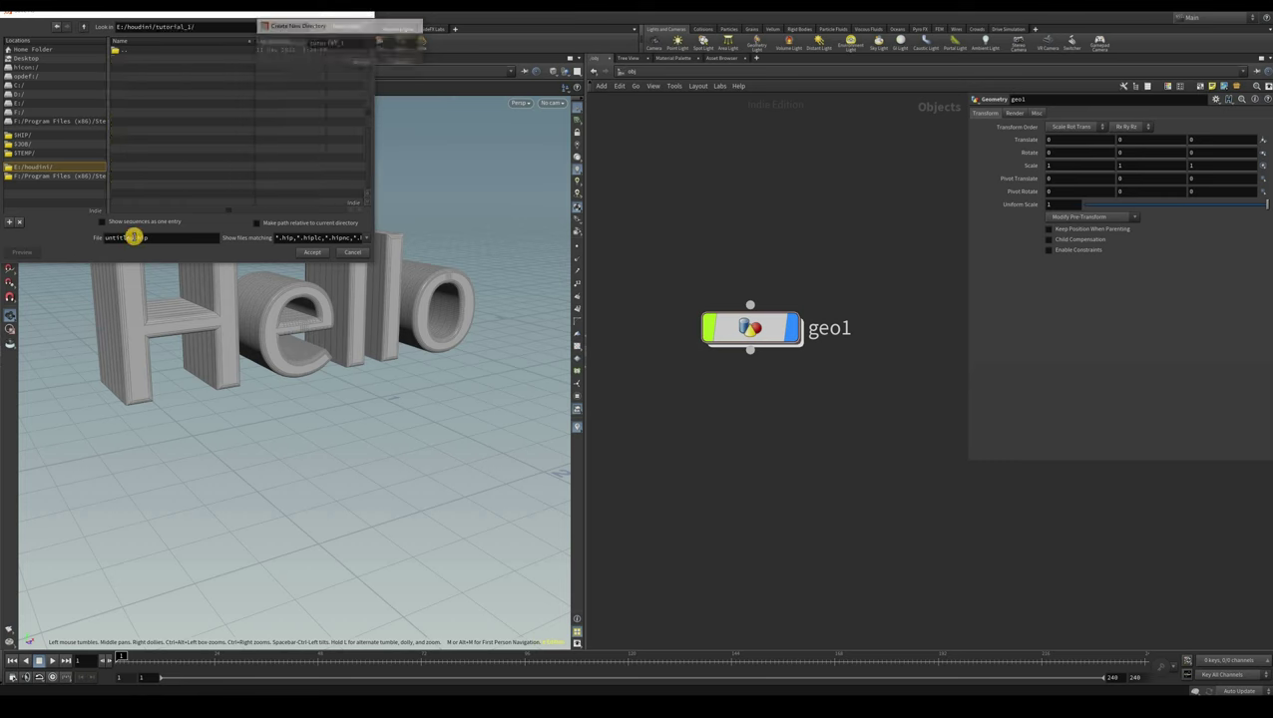
# Name the scene file hello_world.hip and save it in the tutorial_1 folder
pyautogui.click(137, 237)
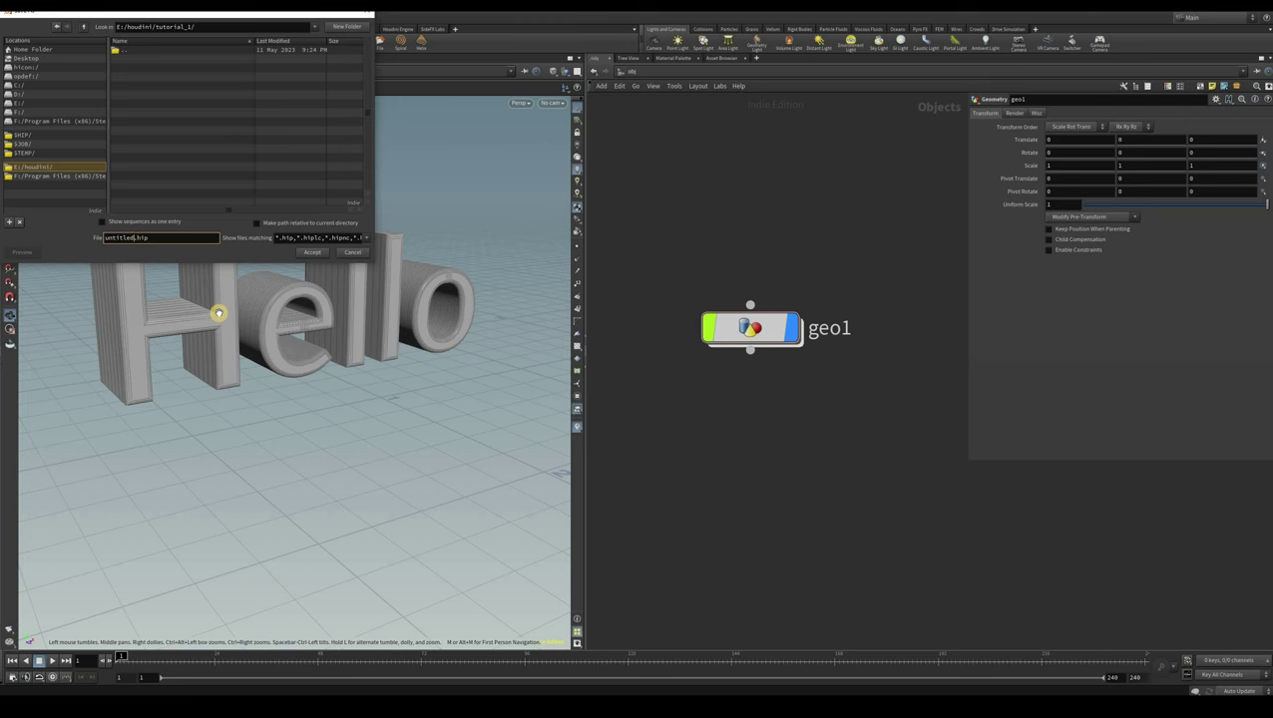
pyautogui.write('_world')
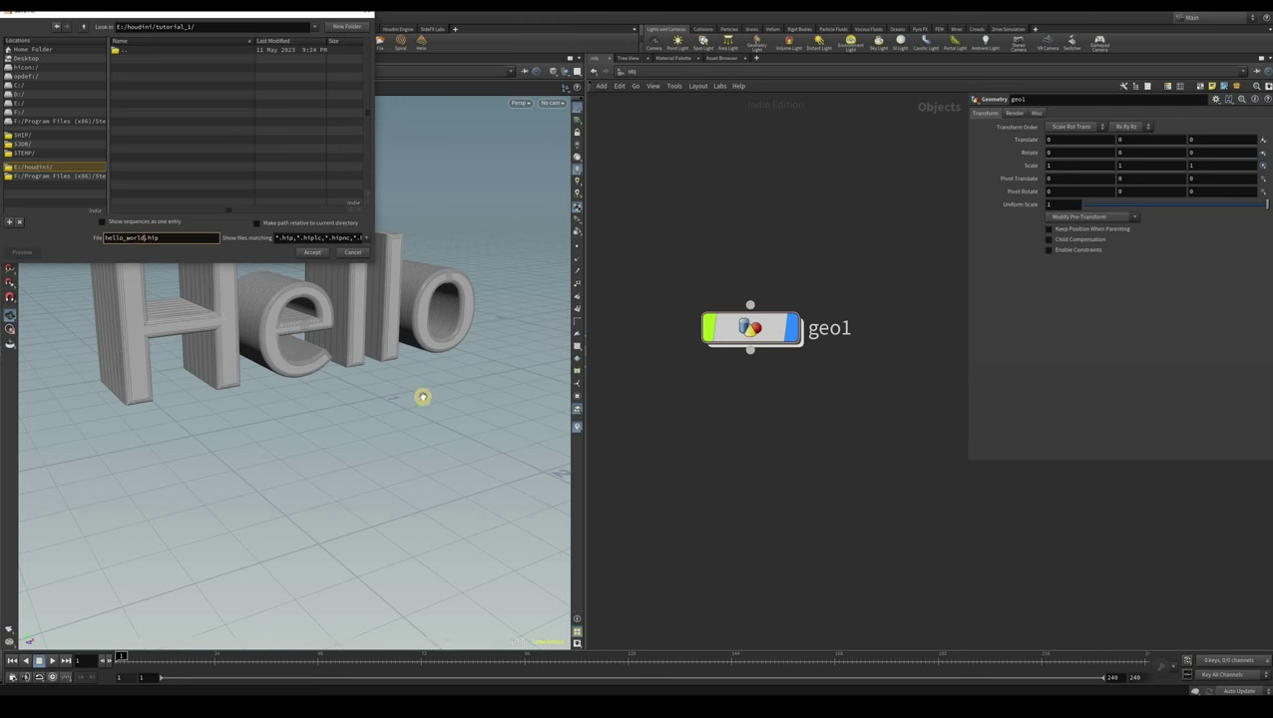
pyautogui.press('Return')
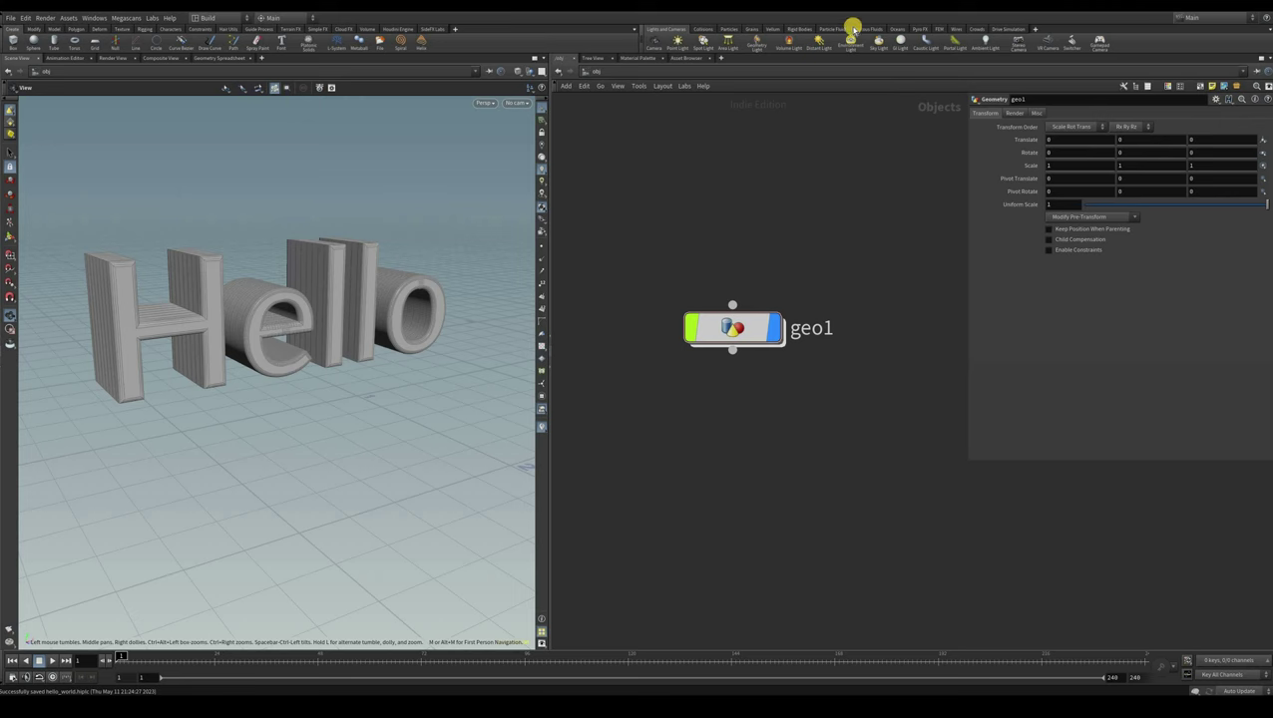
# Apply the Melt Object viscous fluid tool to the extruded Hello text and save the scene
pyautogui.click(861, 28)
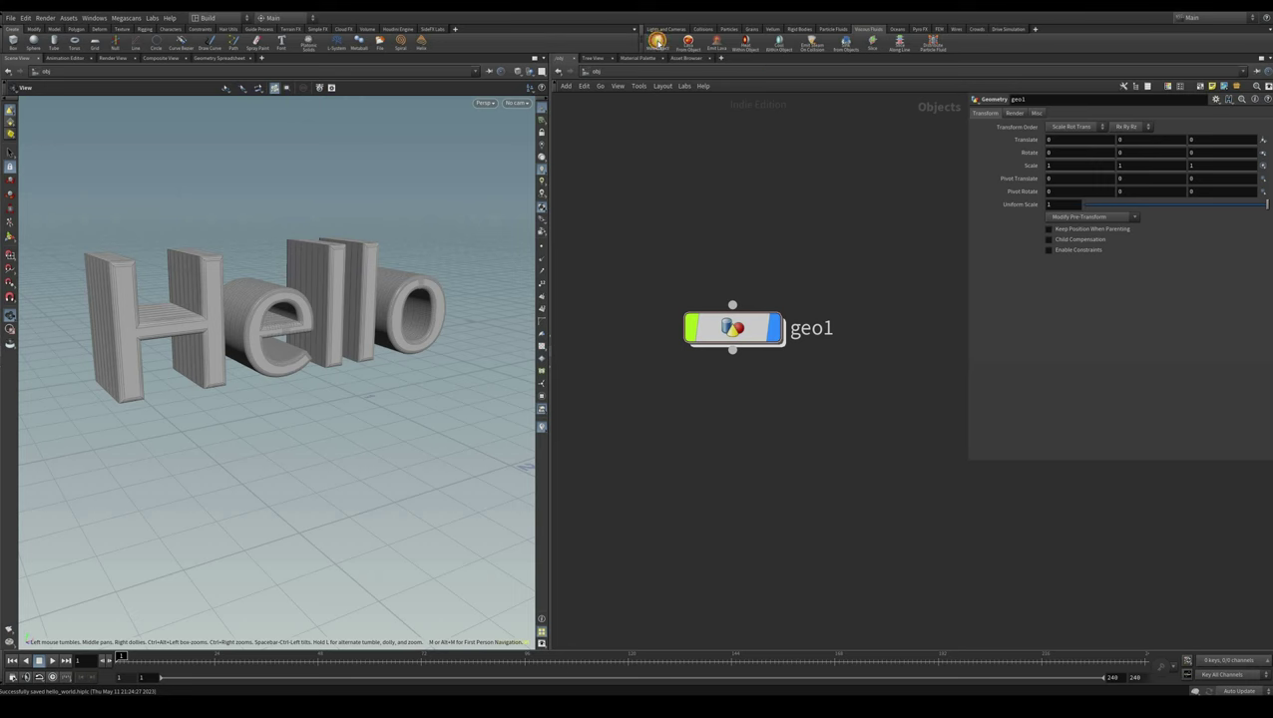
pyautogui.click(657, 42)
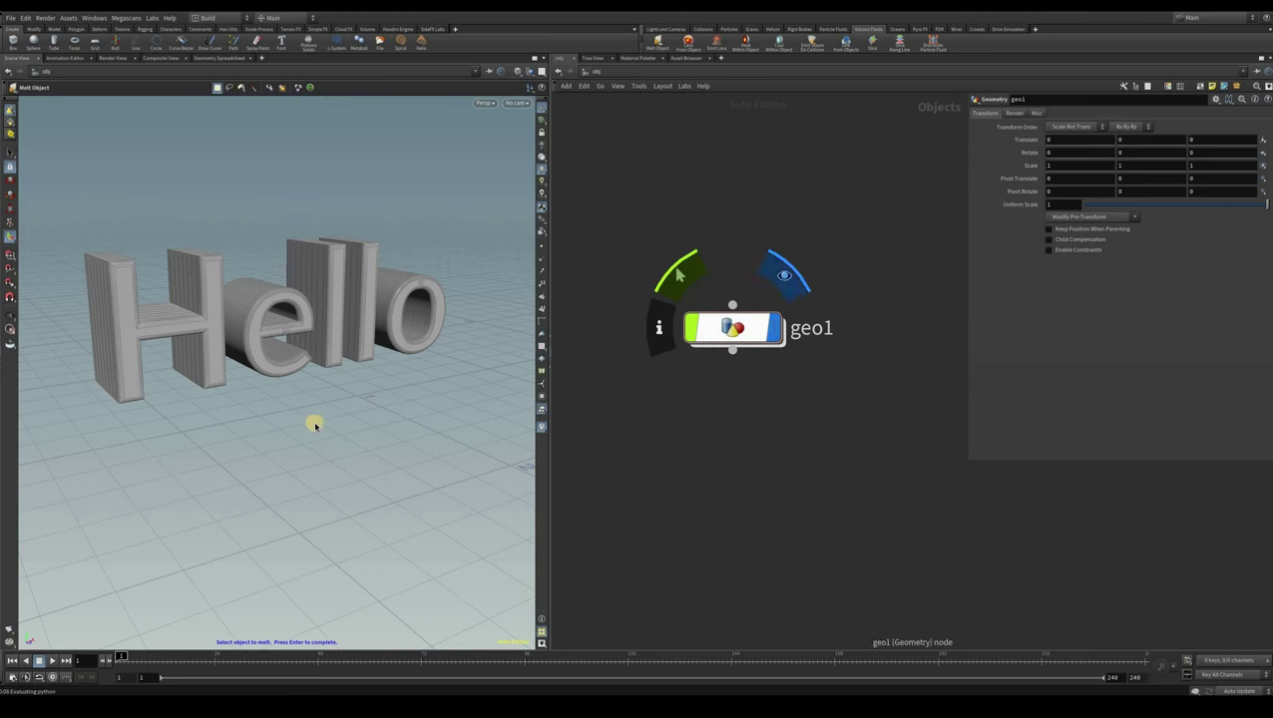
pyautogui.click(208, 291)
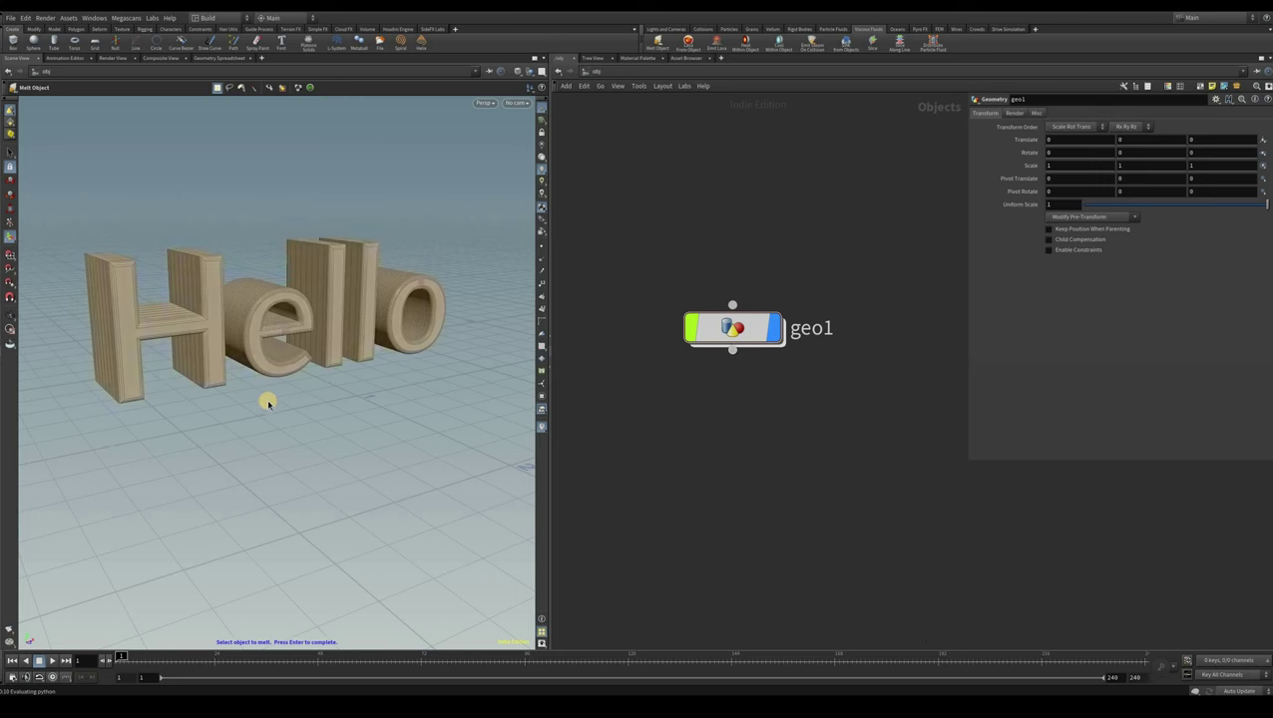
pyautogui.click(266, 403)
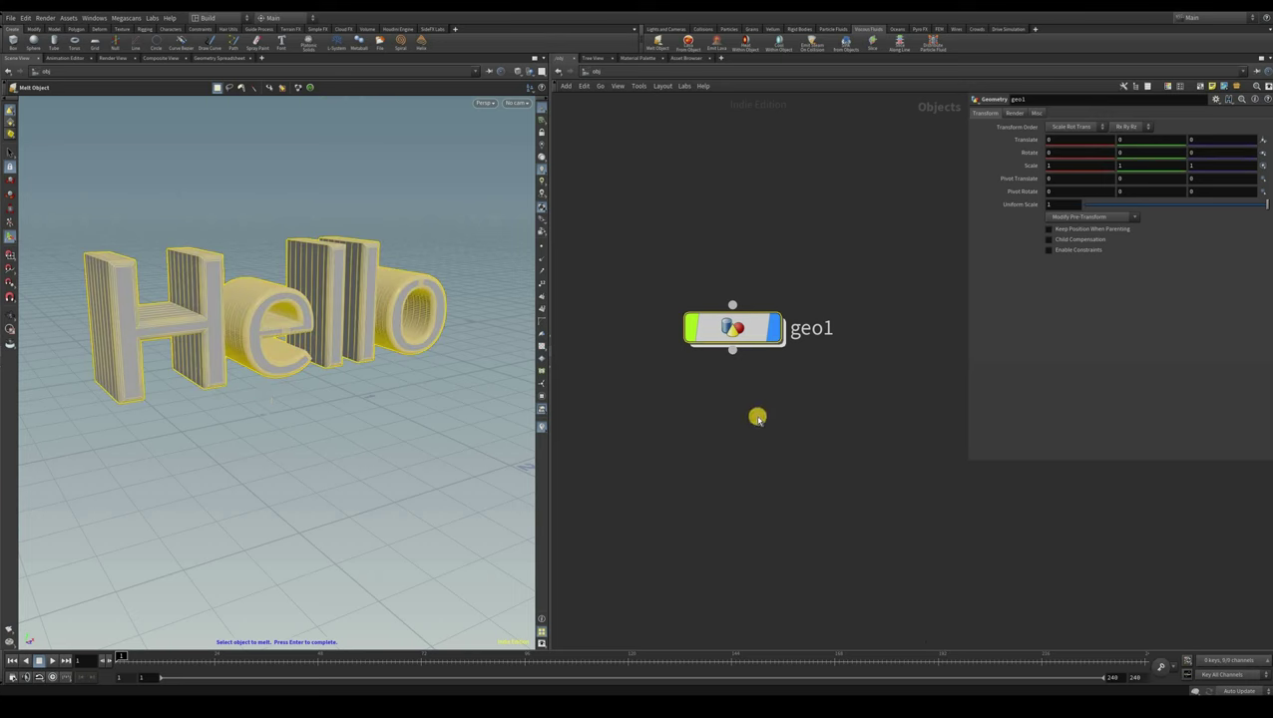
pyautogui.hotkey('ctrl', 's')
pyautogui.press('Return')
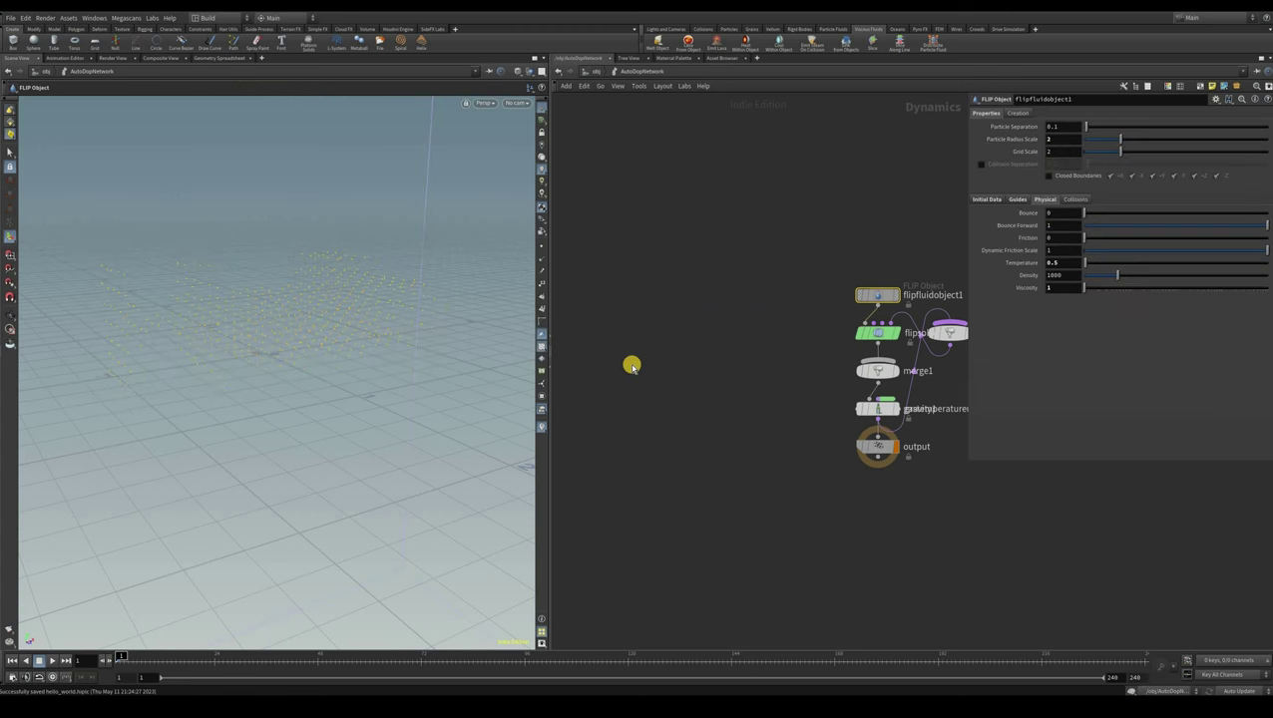
# Play through the melt simulation to check how the fluid particles move, and return to frame 1
pyautogui.moveTo(644, 361); pyautogui.dragTo(497, 370, button='middle')
pyautogui.scroll(3, 645, 361)
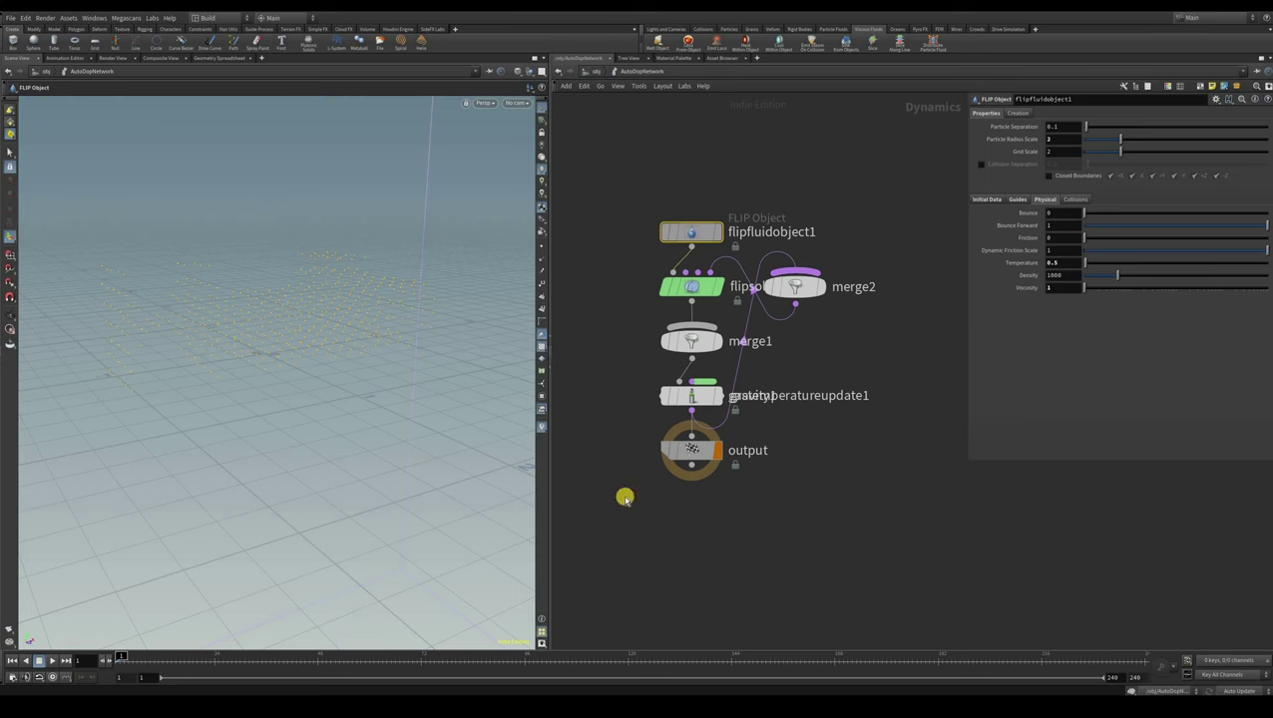
pyautogui.click(243, 678)
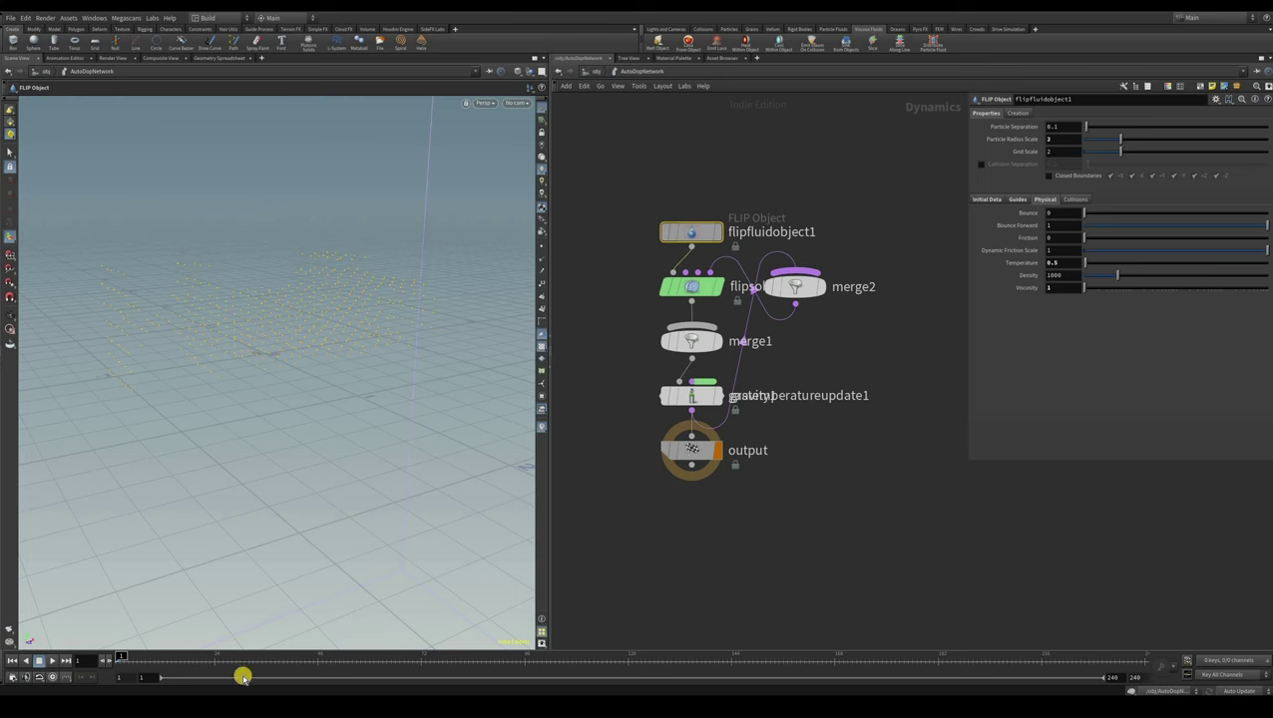
pyautogui.click(12, 662)
pyautogui.click(48, 663)
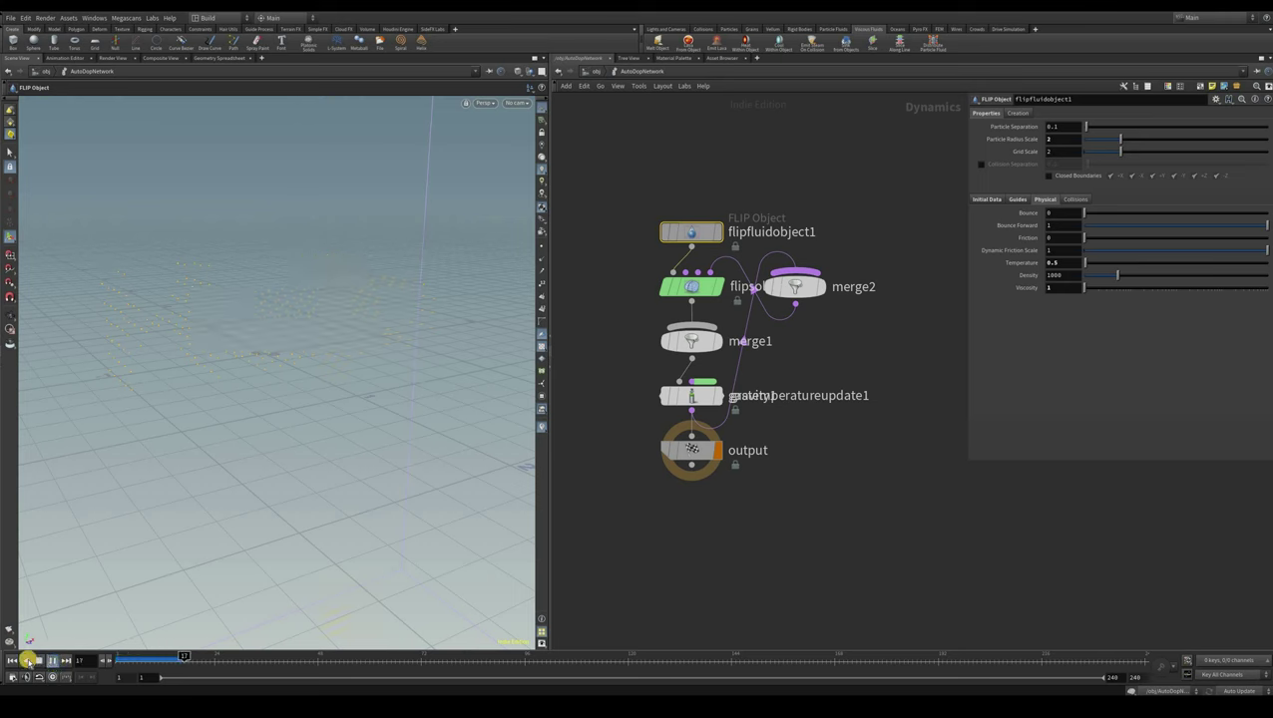
pyautogui.click(38, 662)
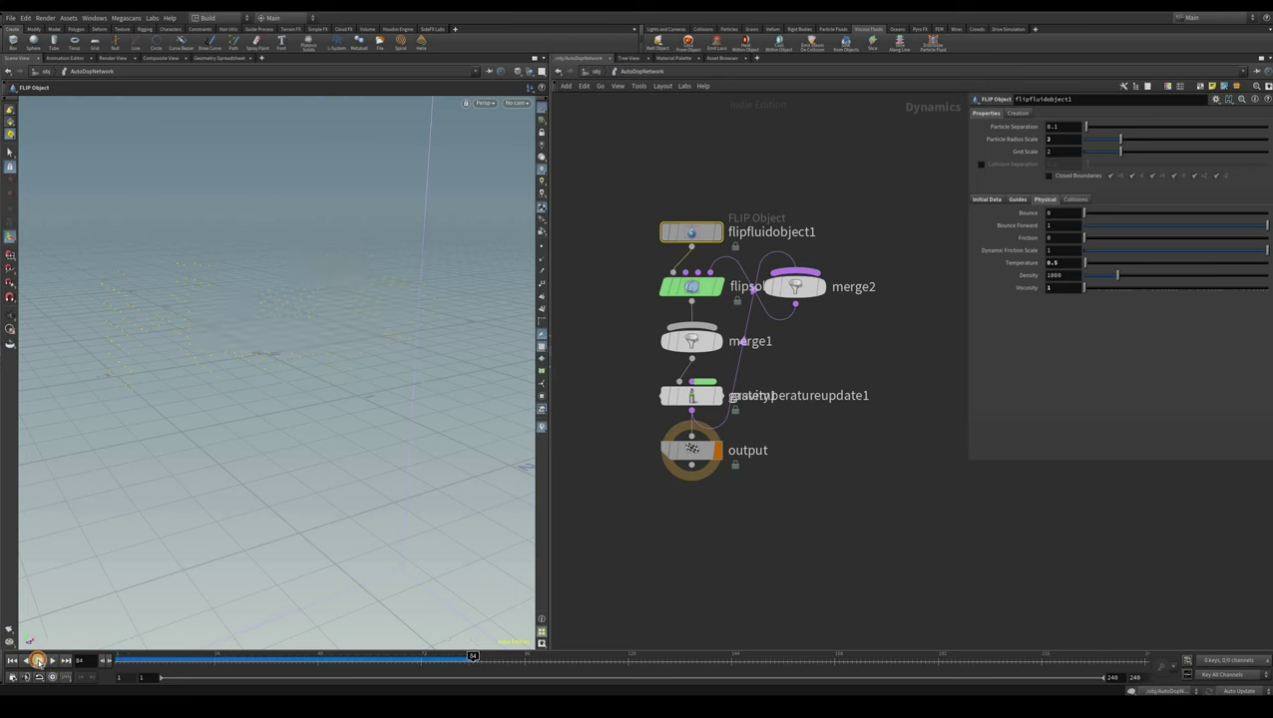
pyautogui.click(50, 662)
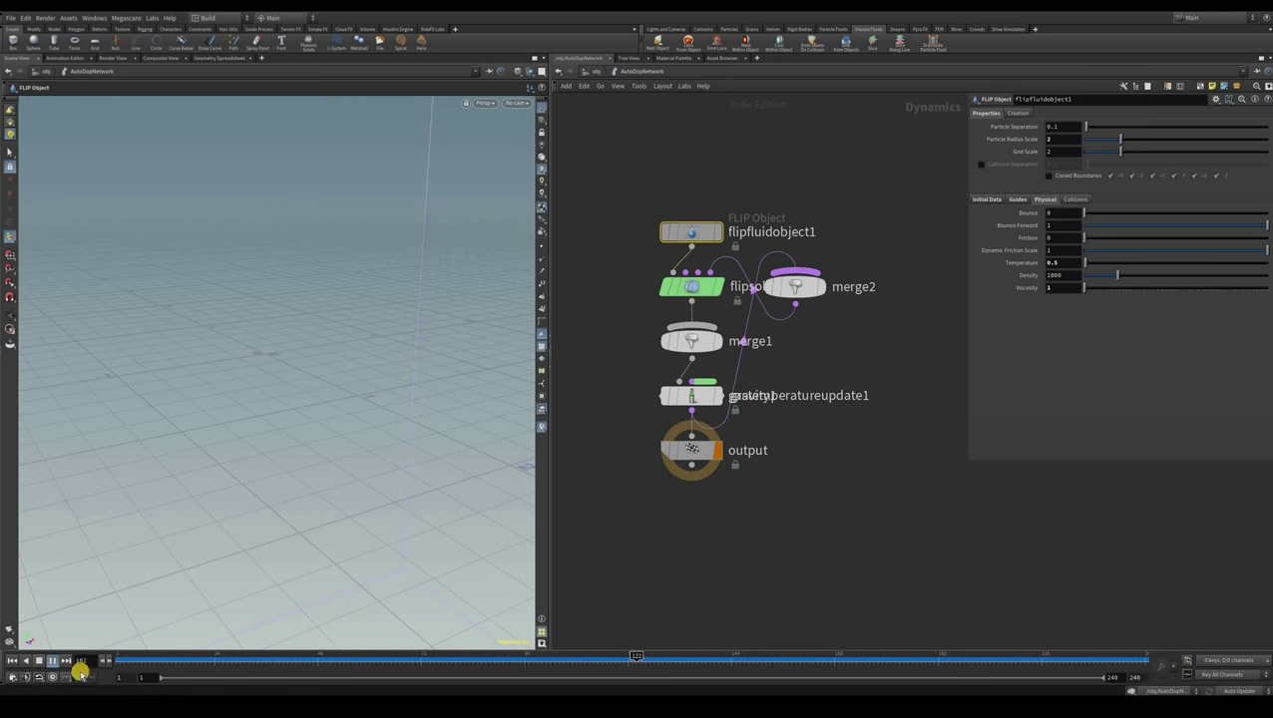
pyautogui.click(49, 661)
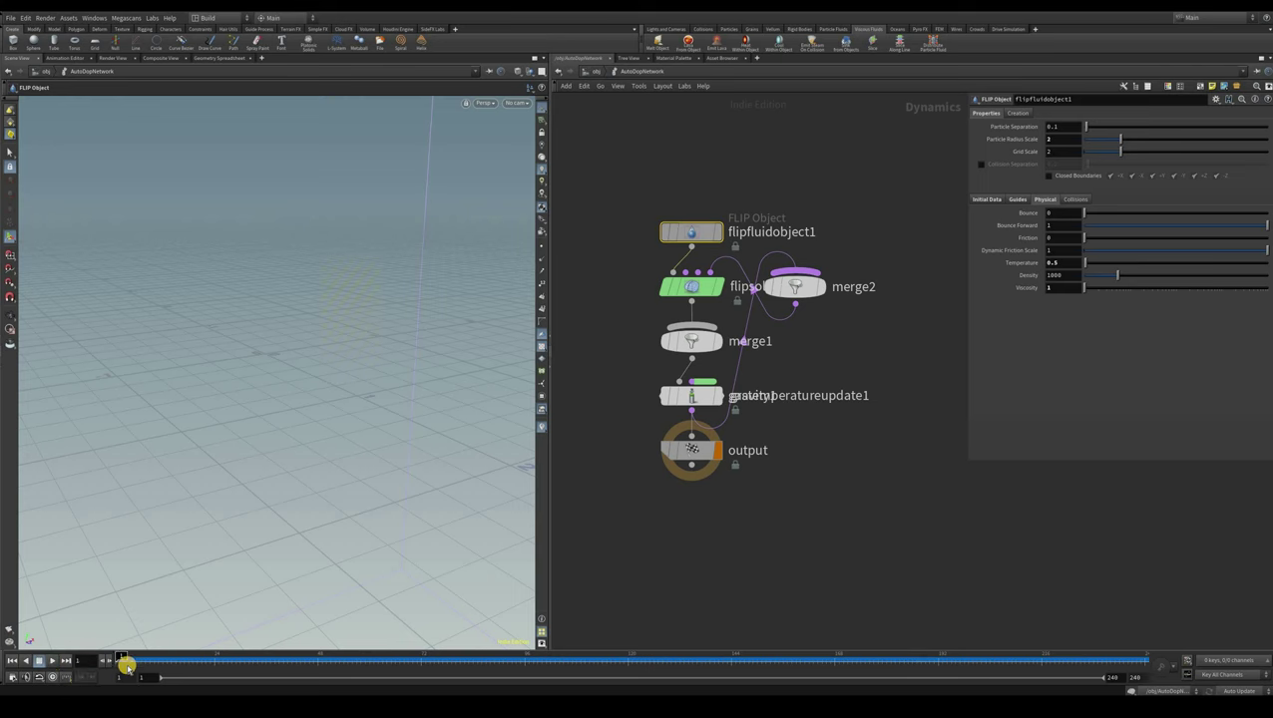
pyautogui.click(40, 662)
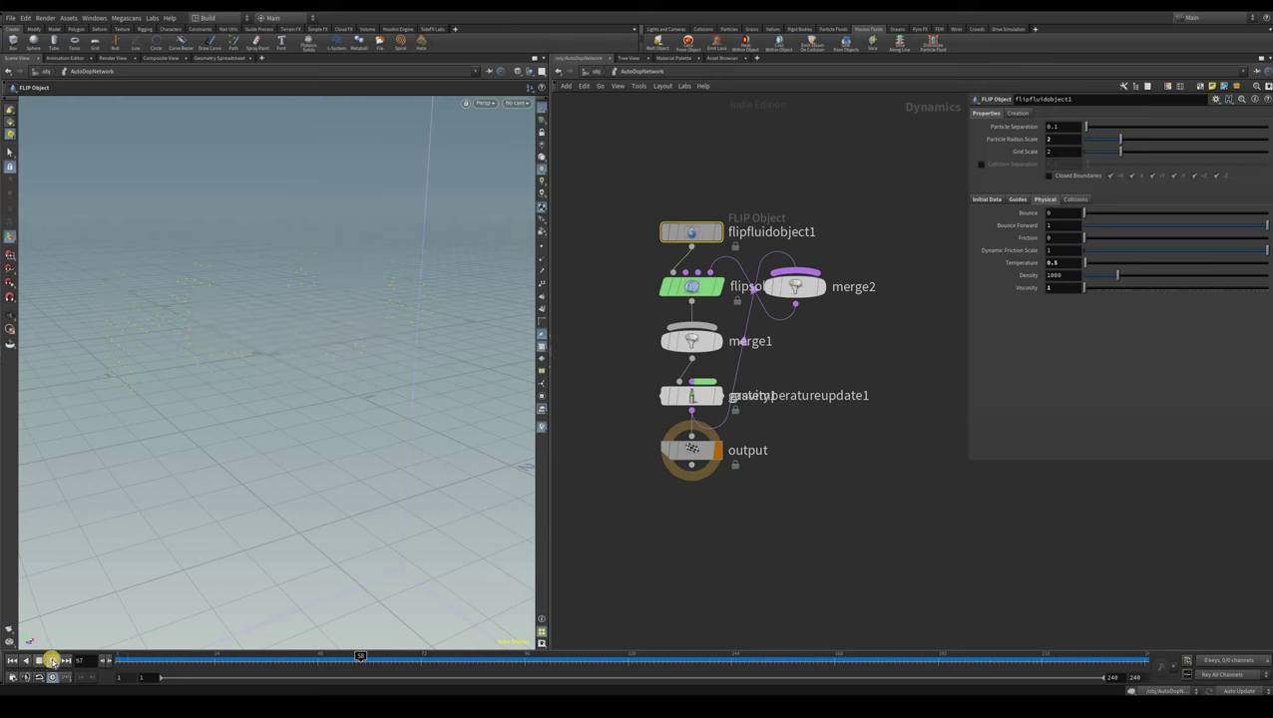
pyautogui.click(115, 661)
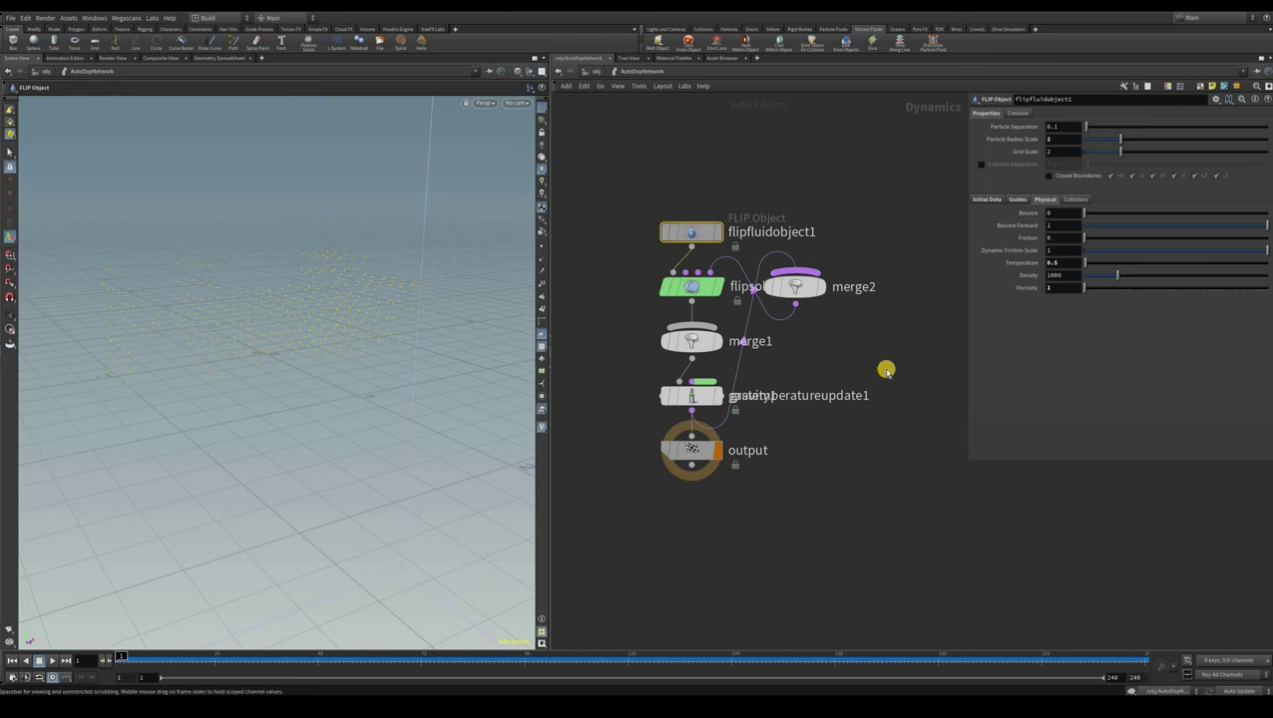
# Rename the geo1 object to Hello_text at object level and check the node chain inside it
pyautogui.hotkey('ctrl', 'Up')
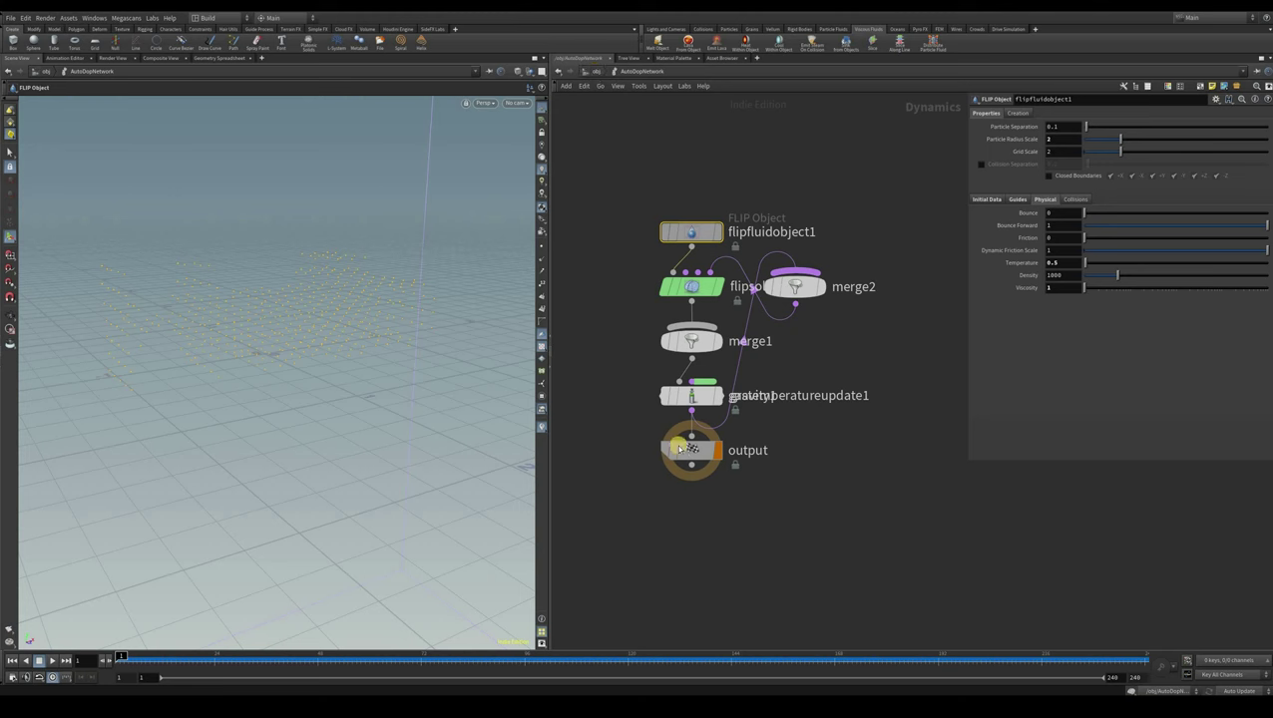
pyautogui.press('u')
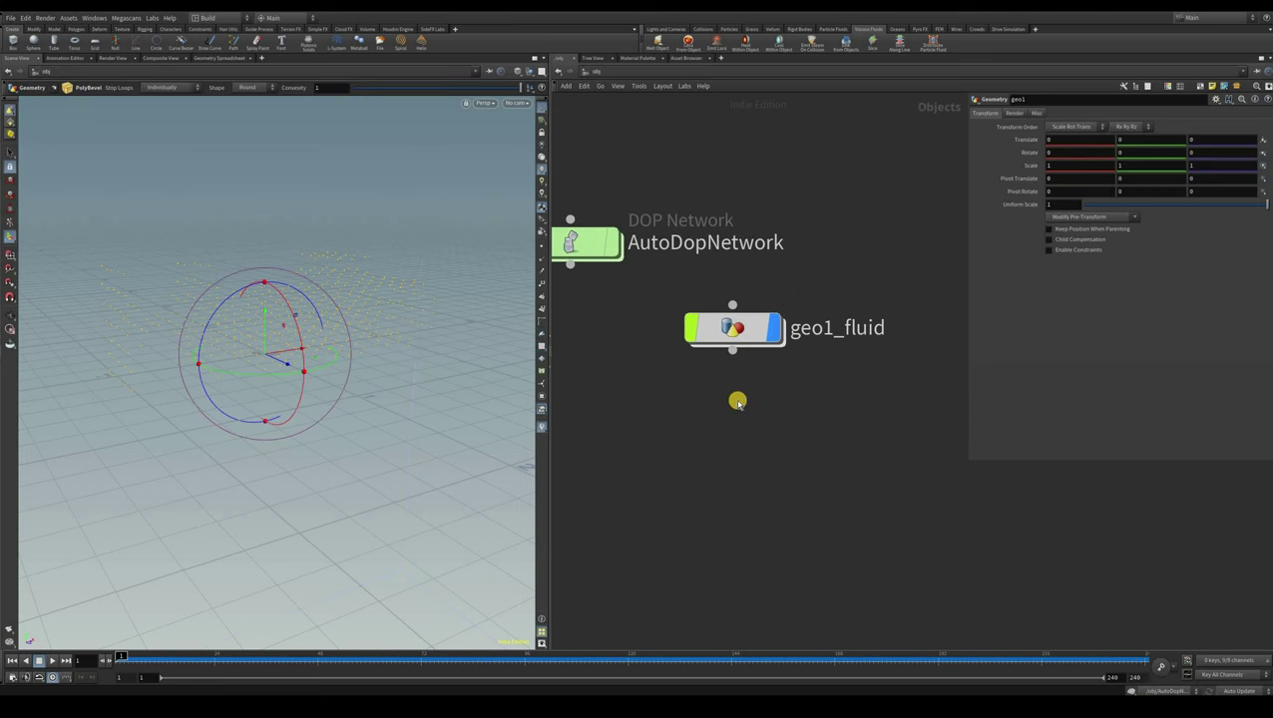
pyautogui.moveTo(647, 309); pyautogui.dragTo(759, 373, button='middle')
pyautogui.scroll(-4, 685, 265)
pyautogui.moveTo(682, 288); pyautogui.dragTo(734, 267, button='middle')
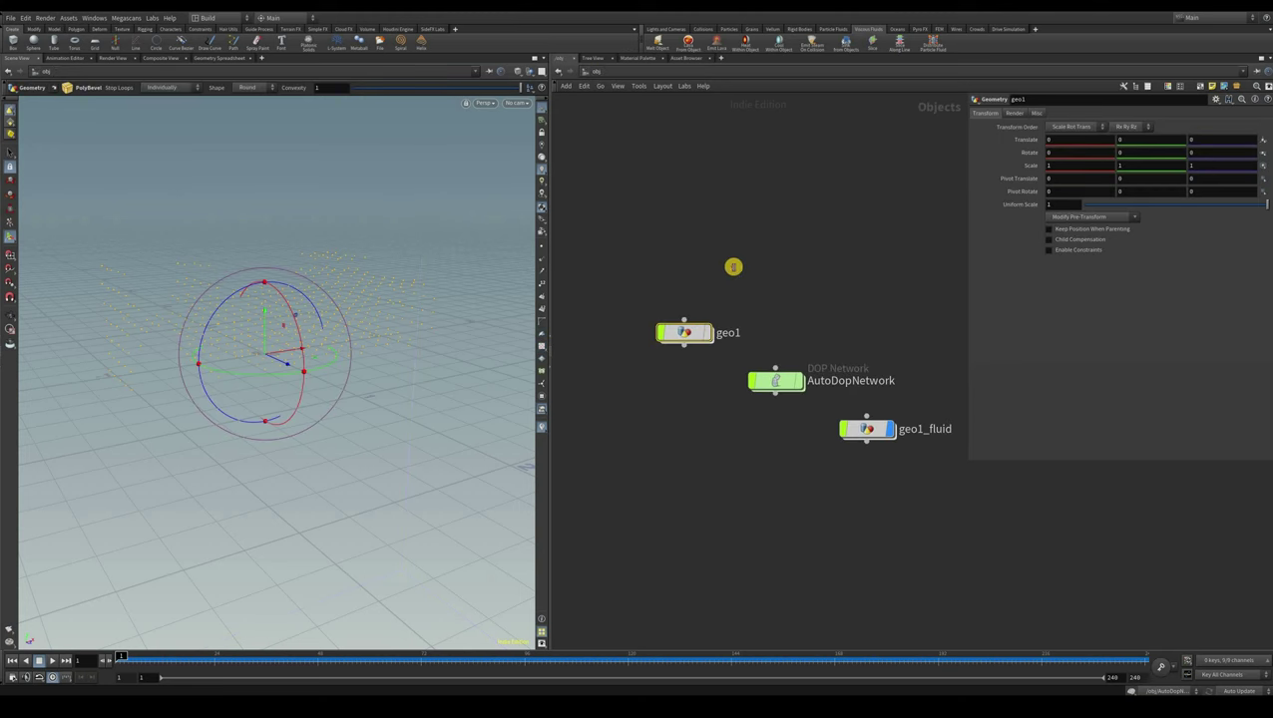
pyautogui.moveTo(693, 333); pyautogui.dragTo(697, 267)
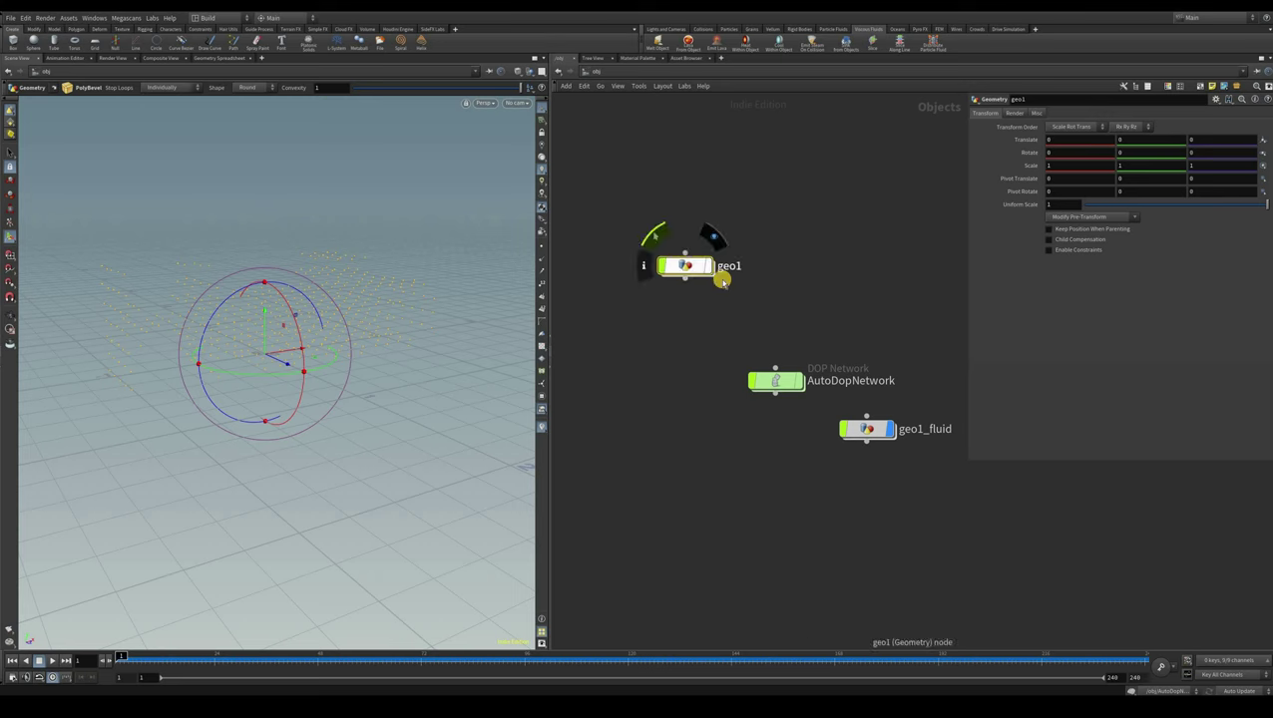
pyautogui.doubleClick(722, 280)
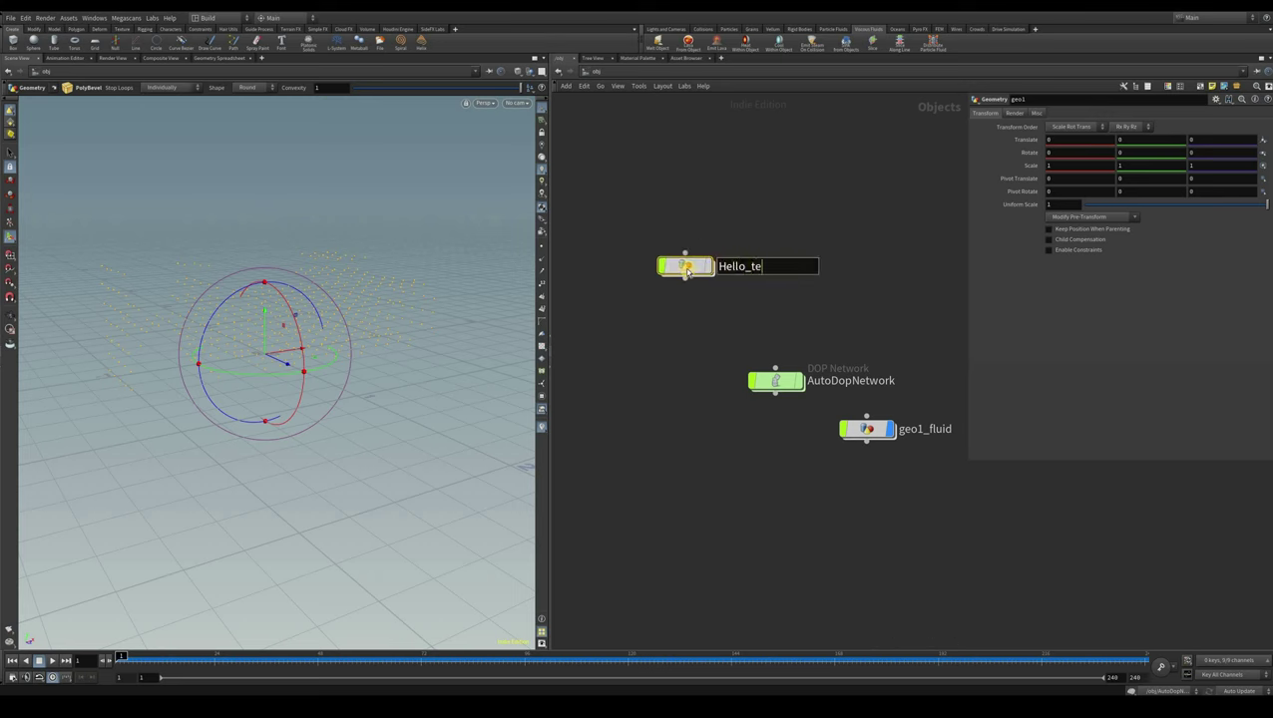
pyautogui.write('Hello_text')
pyautogui.press('Return')
pyautogui.doubleClick(700, 261)
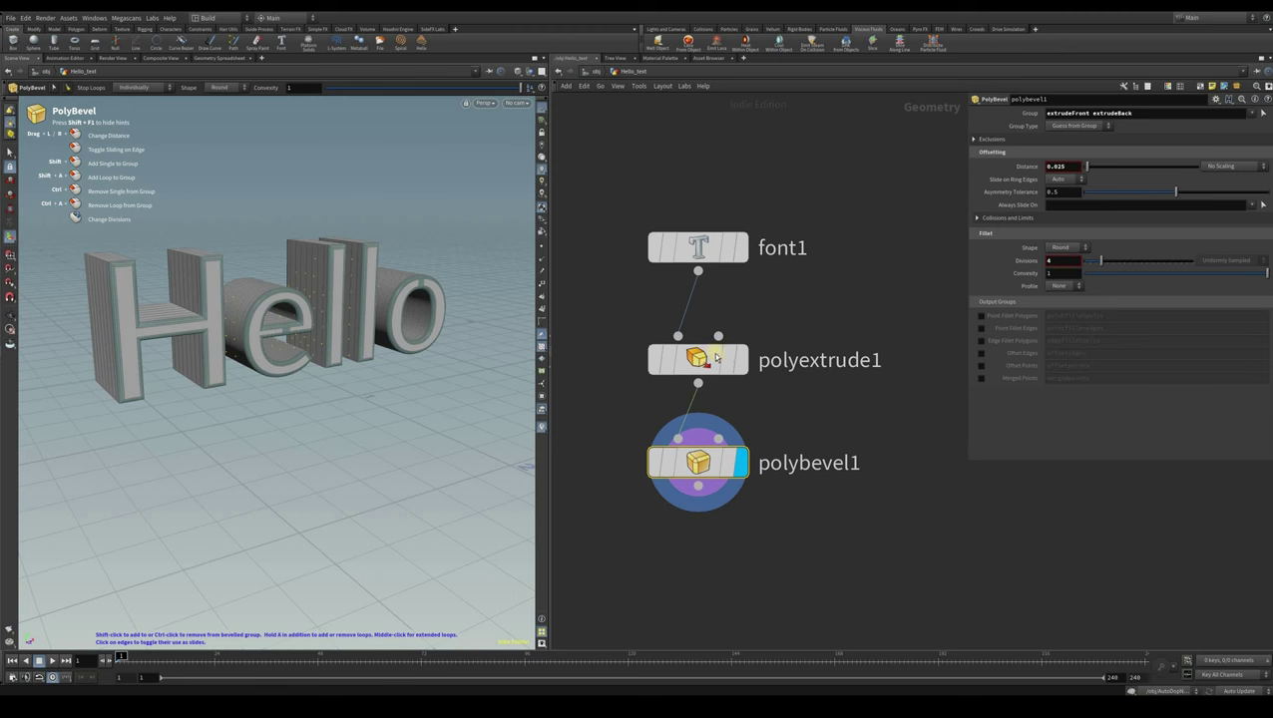
pyautogui.press('u')
# Line up AutoDopNetwork and geo1_fluid in a column beneath Hello_text, and select AutoDopNetwork
pyautogui.click(755, 364)
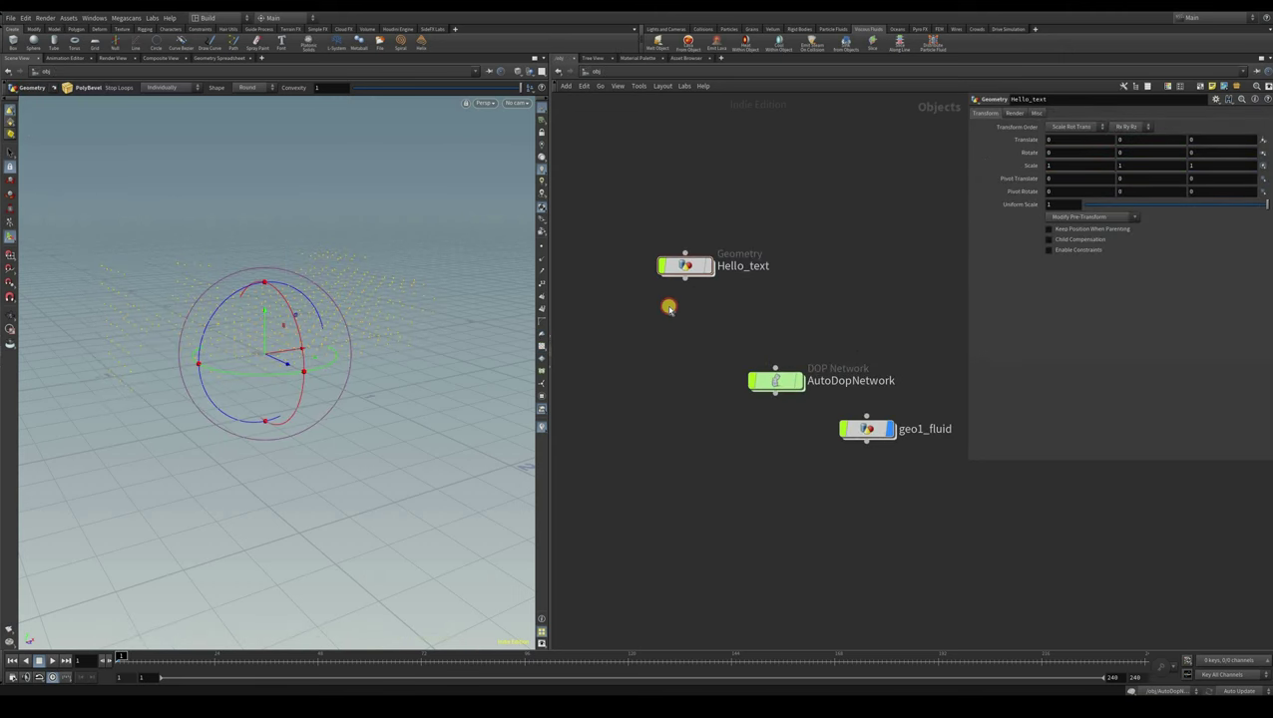
pyautogui.moveTo(772, 325); pyautogui.dragTo(750, 305, button='middle')
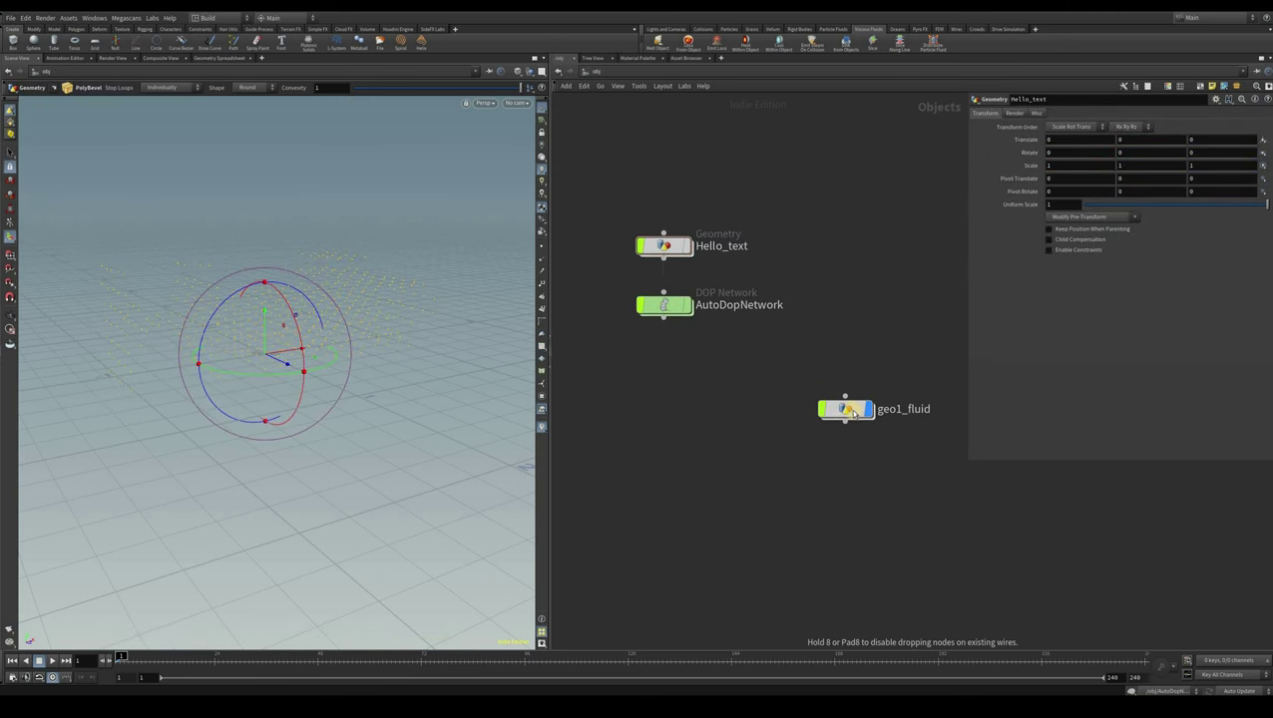
pyautogui.moveTo(852, 413); pyautogui.dragTo(679, 367)
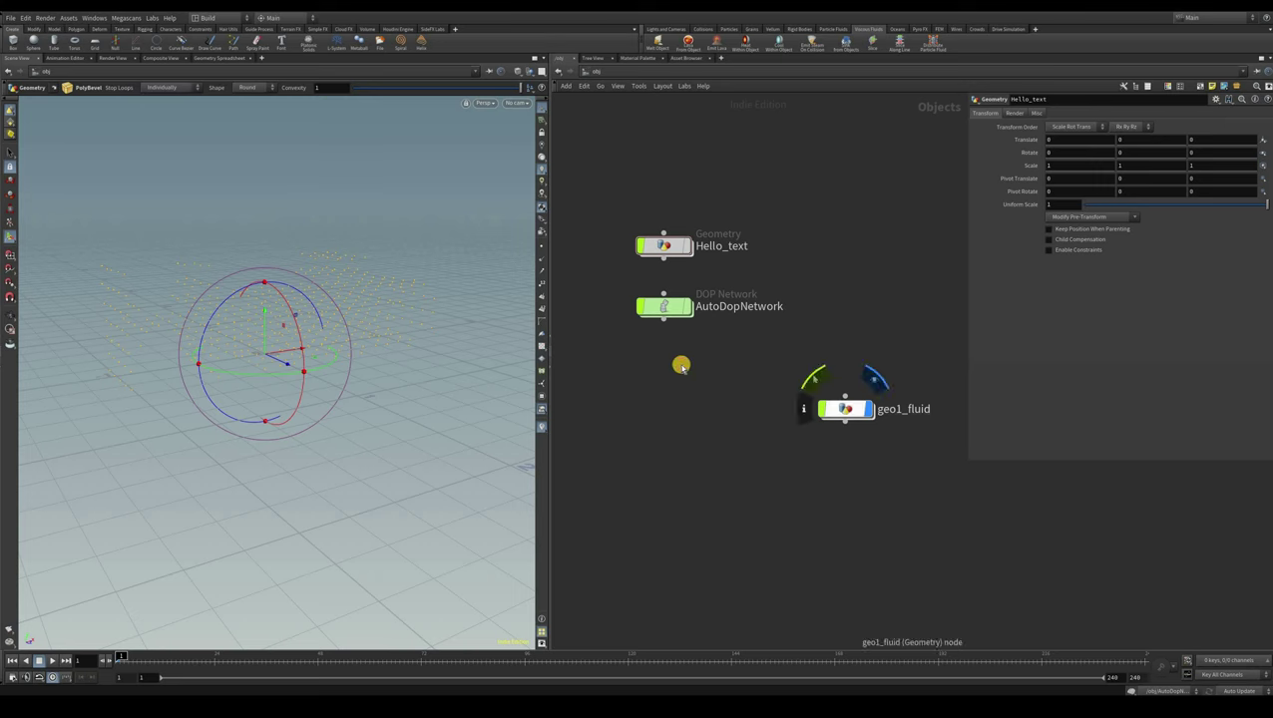
pyautogui.moveTo(845, 409); pyautogui.dragTo(664, 364)
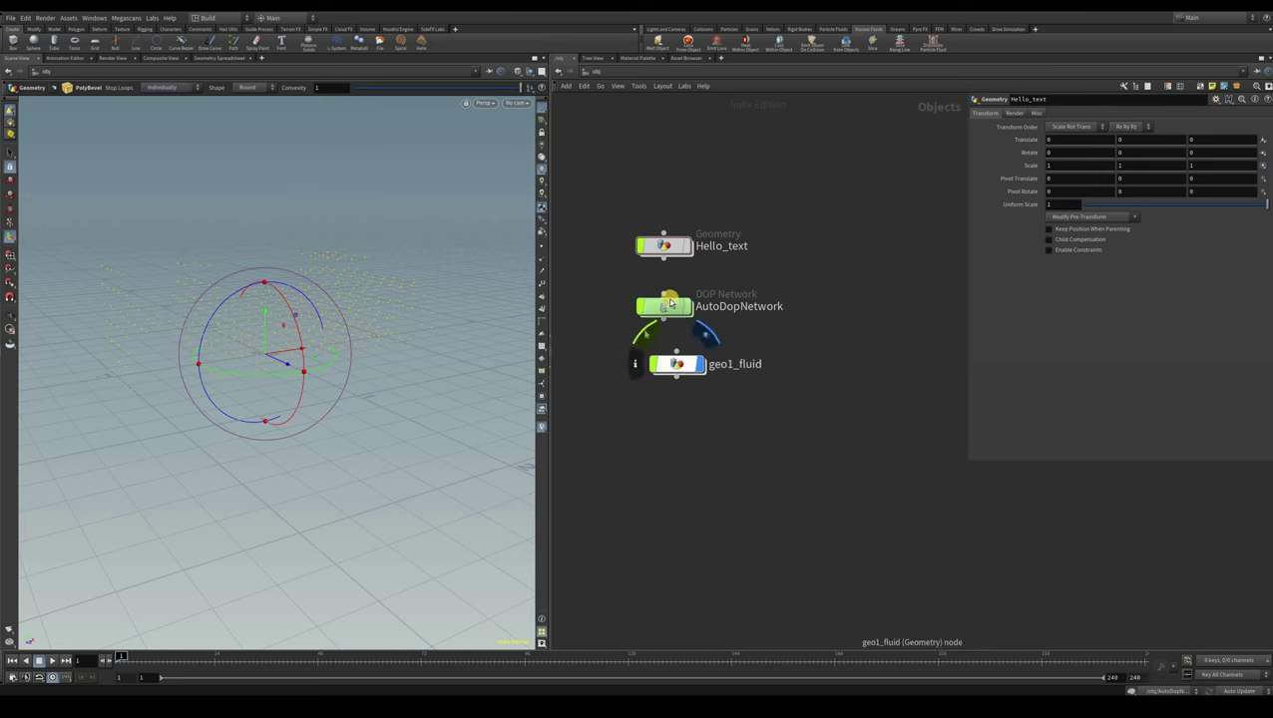
pyautogui.click(724, 319)
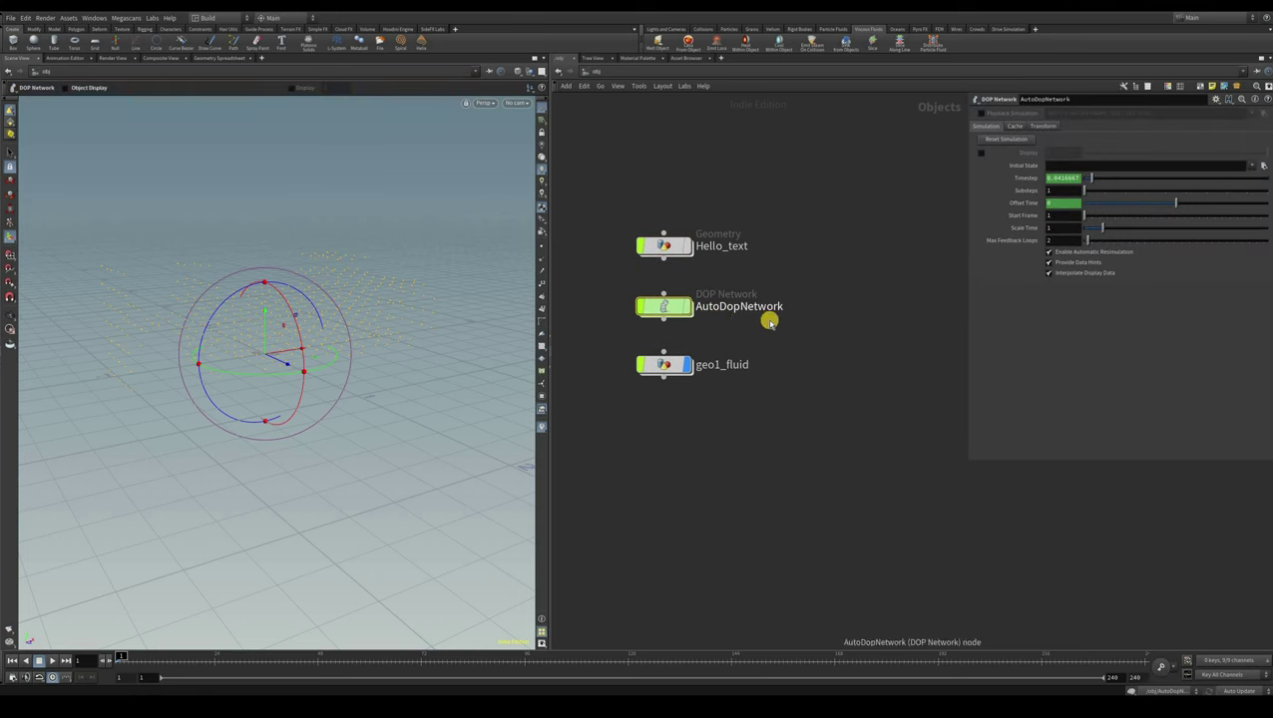
# Inside AutoDopNetwork, separate gastemperatureupdate1 from gravity1 and place it above merge2, well to the right of the solver chain
pyautogui.doubleClick(685, 308)
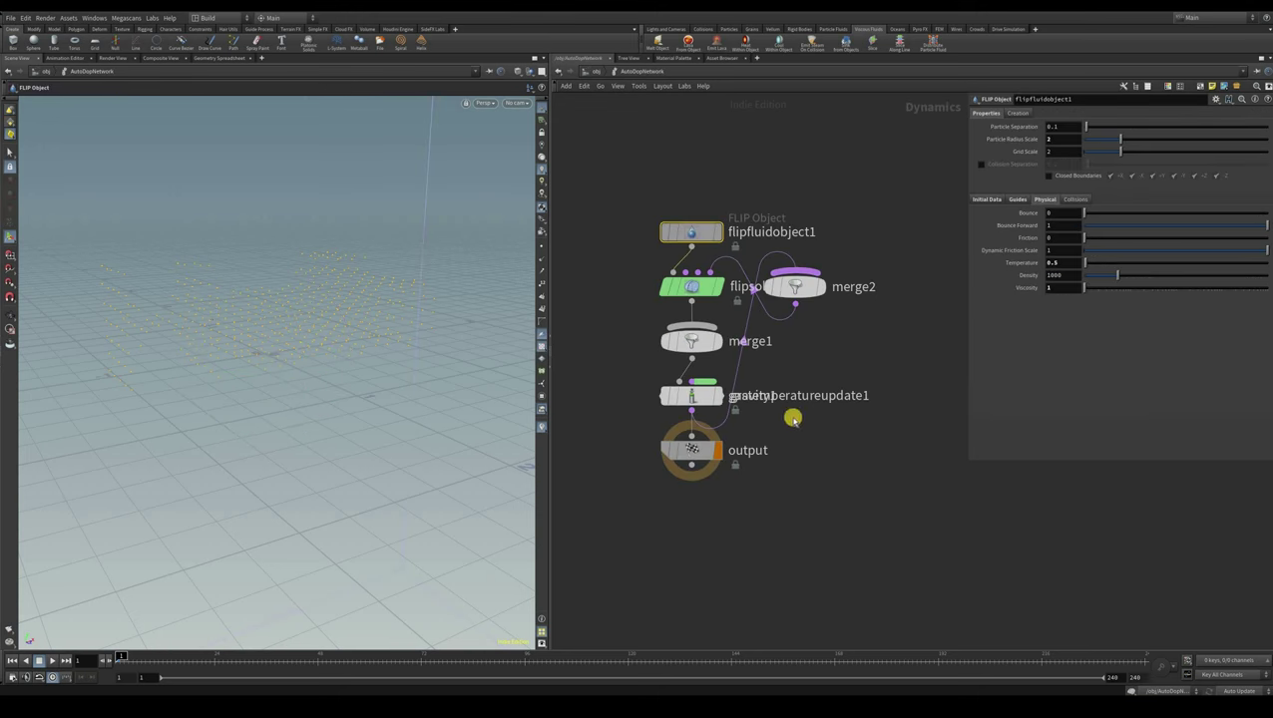
pyautogui.moveTo(905, 336); pyautogui.dragTo(824, 341, button='middle')
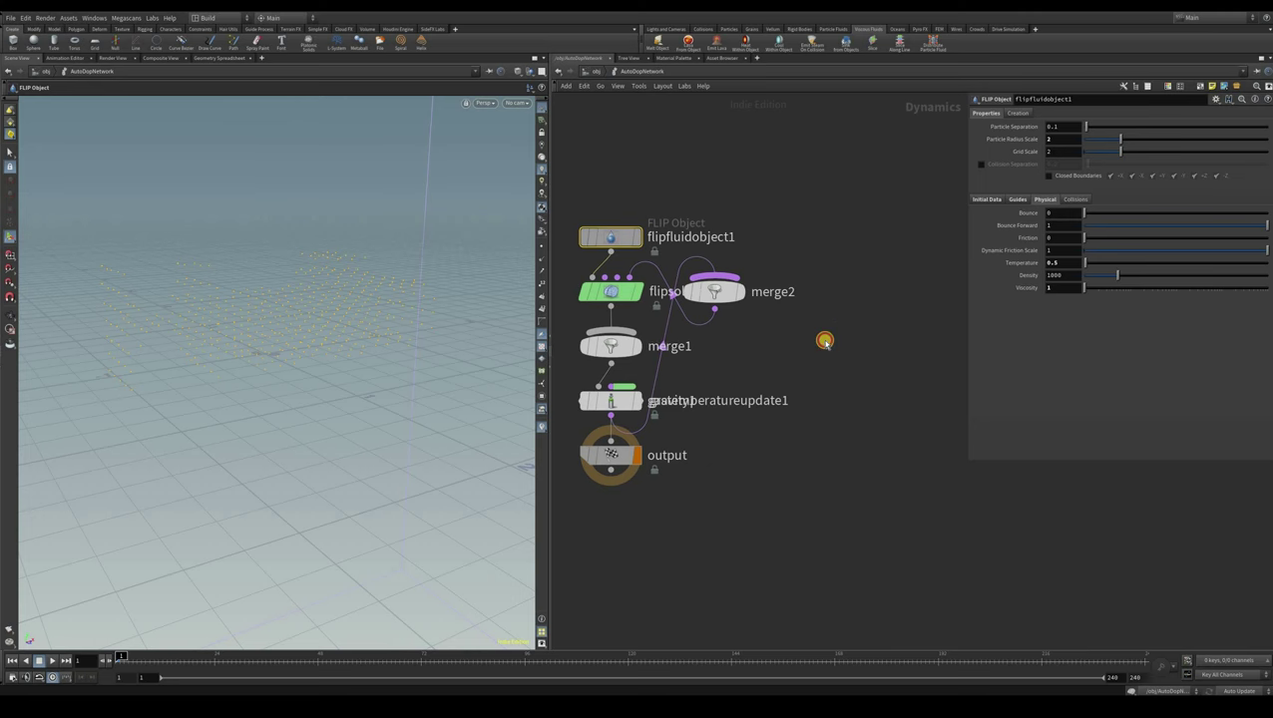
pyautogui.moveTo(802, 290); pyautogui.dragTo(868, 334, button='middle')
pyautogui.moveTo(781, 336); pyautogui.dragTo(871, 336)
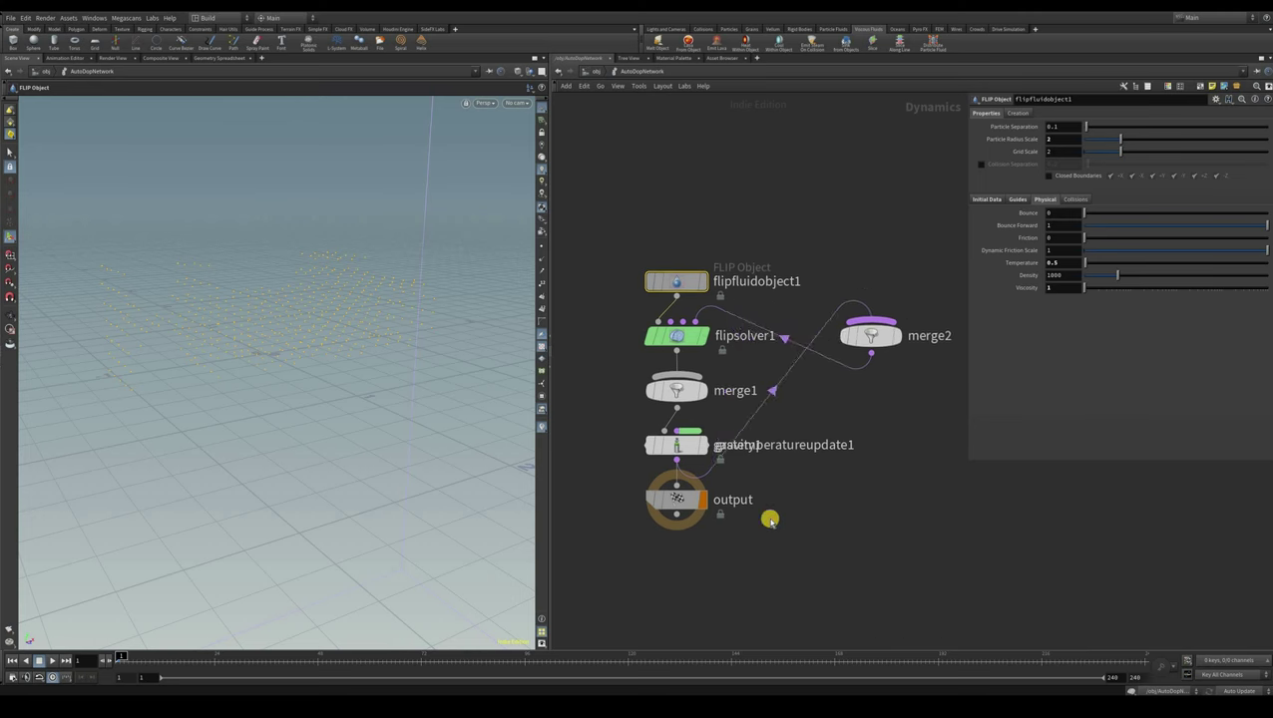
pyautogui.moveTo(642, 471)
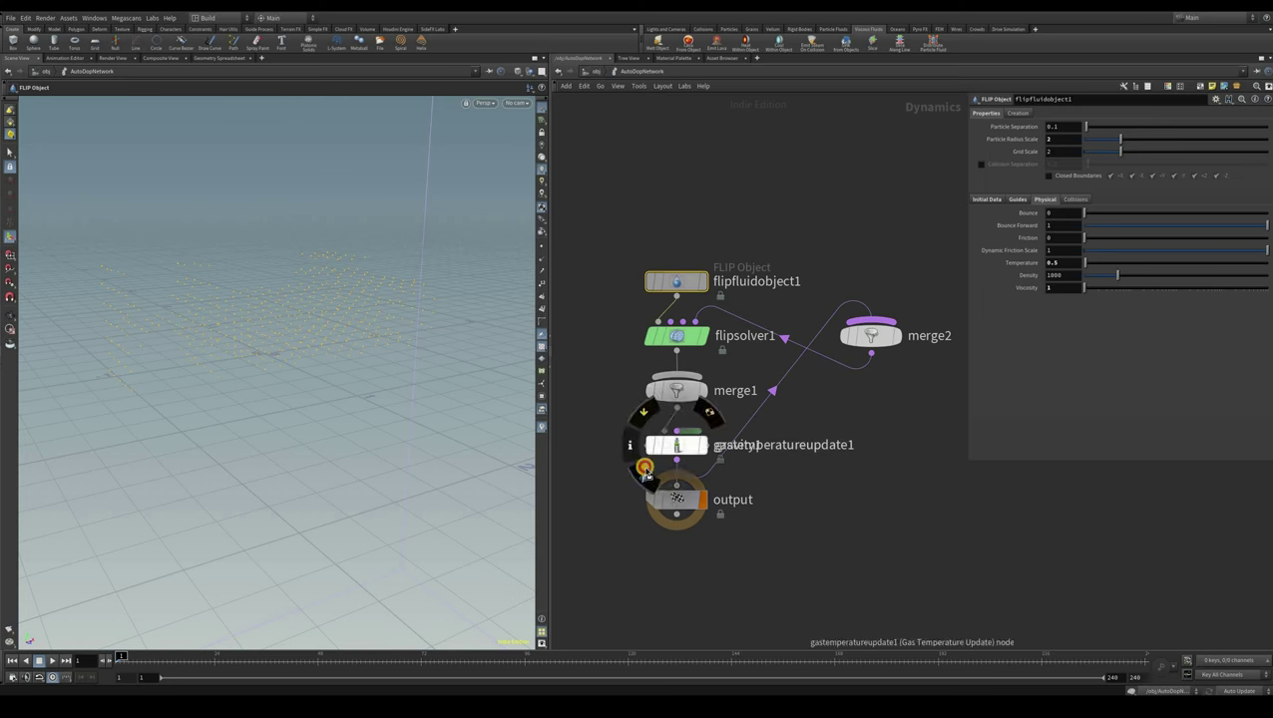
pyautogui.moveTo(737, 443); pyautogui.dragTo(697, 464, button='middle')
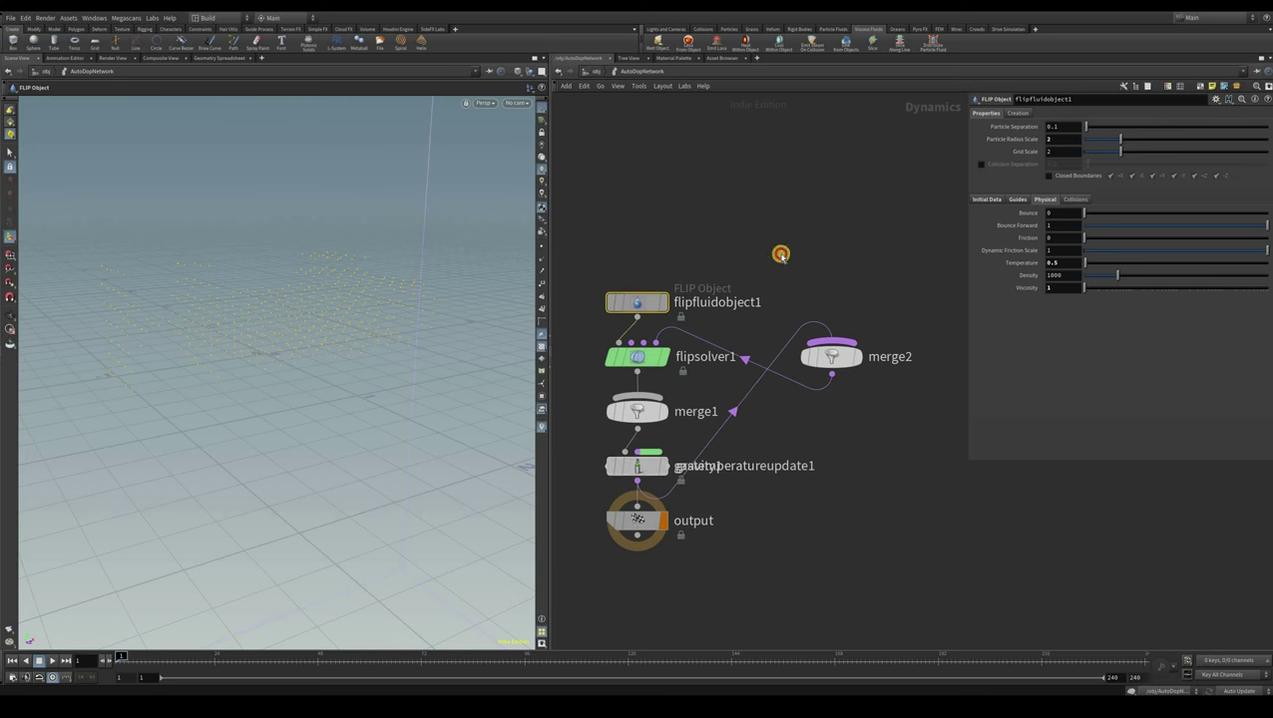
pyautogui.moveTo(637, 465)
pyautogui.mouseDown()
pyautogui.moveTo(693, 466)
pyautogui.moveTo(763, 532)
pyautogui.moveTo(752, 311)
pyautogui.moveTo(869, 167)
pyautogui.moveTo(923, 149)
pyautogui.mouseUp()
pyautogui.moveTo(832, 350); pyautogui.dragTo(730, 377, button='middle')
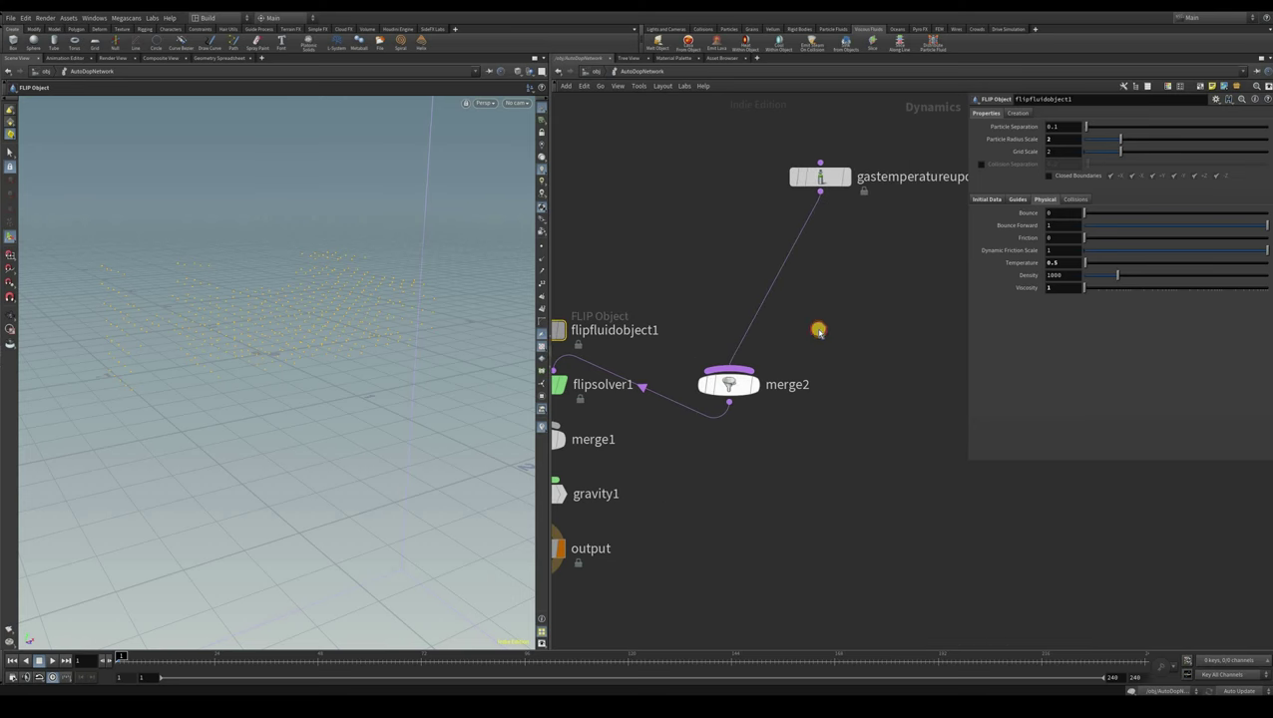
pyautogui.moveTo(731, 385)
pyautogui.mouseDown()
pyautogui.moveTo(889, 364)
pyautogui.moveTo(815, 331)
pyautogui.mouseUp()
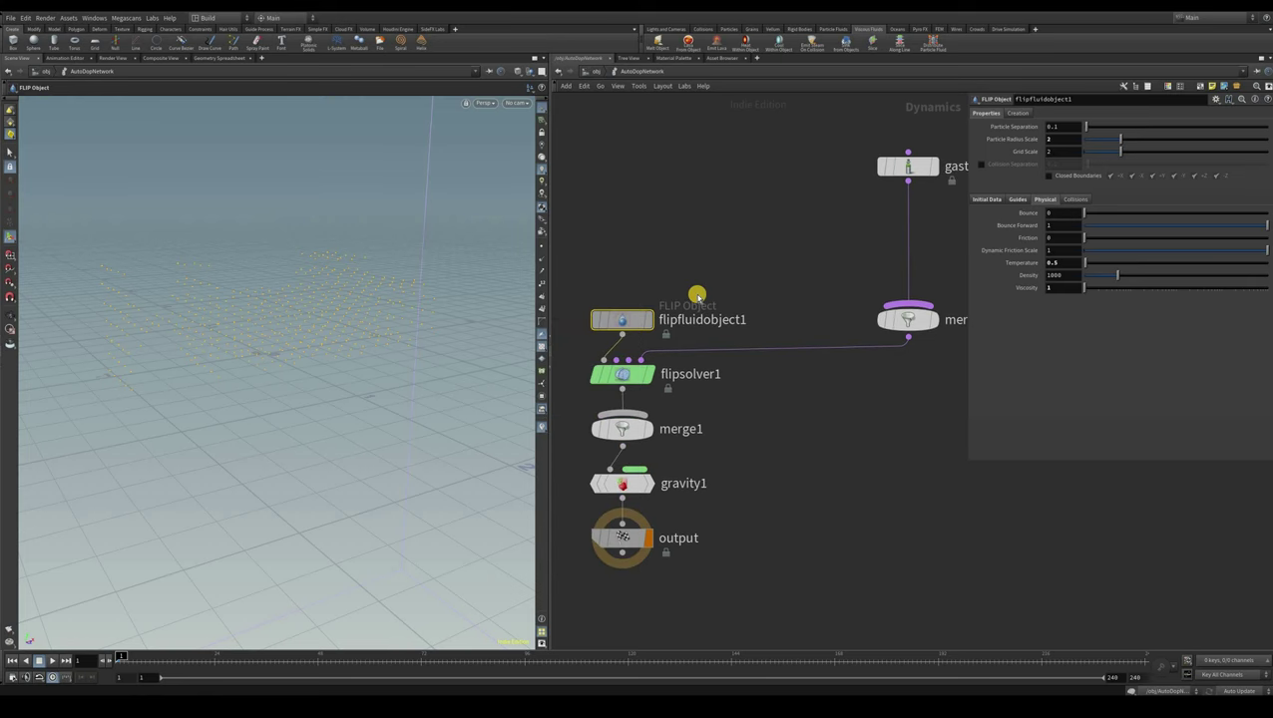
# Move flipfluidobject1 up and to the left of flipsolver1, and show its initial data parameters
pyautogui.scroll(-3, 697, 297)
pyautogui.moveTo(693, 342); pyautogui.dragTo(686, 347, button='middle')
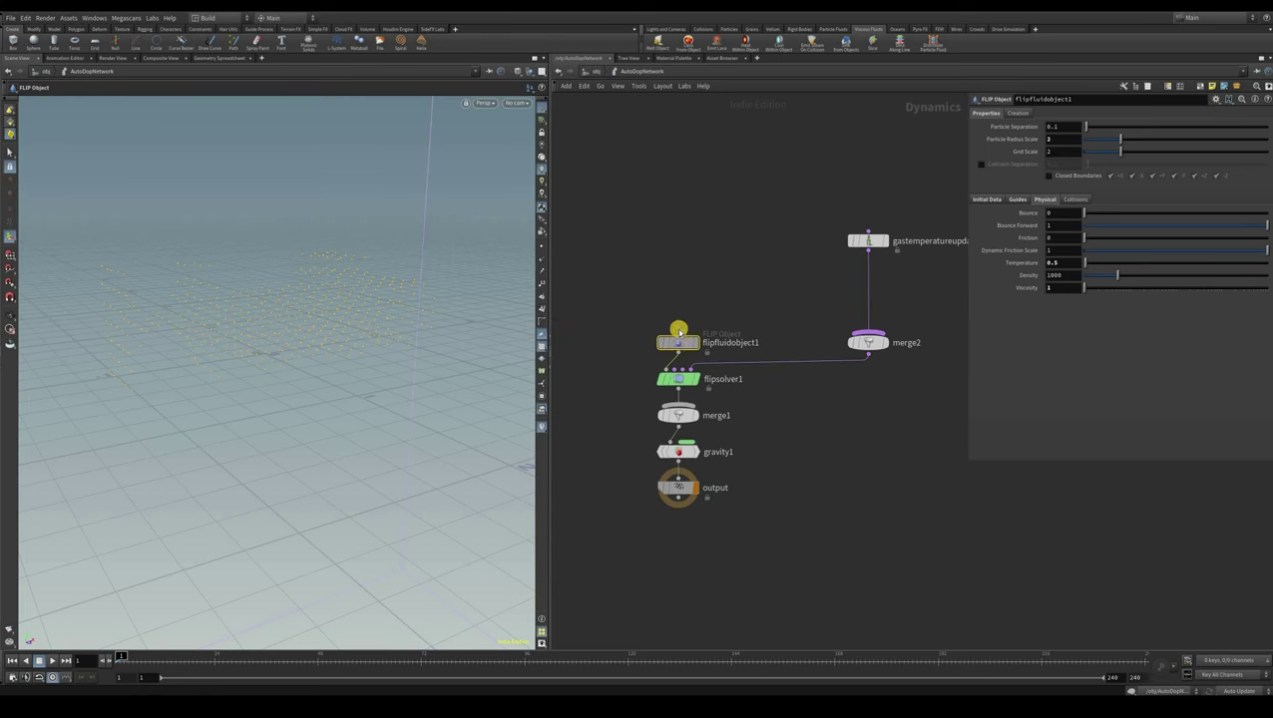
pyautogui.moveTo(680, 340)
pyautogui.moveTo(612, 291); pyautogui.dragTo(594, 317)
pyautogui.moveTo(857, 442); pyautogui.dragTo(850, 441, button='middle')
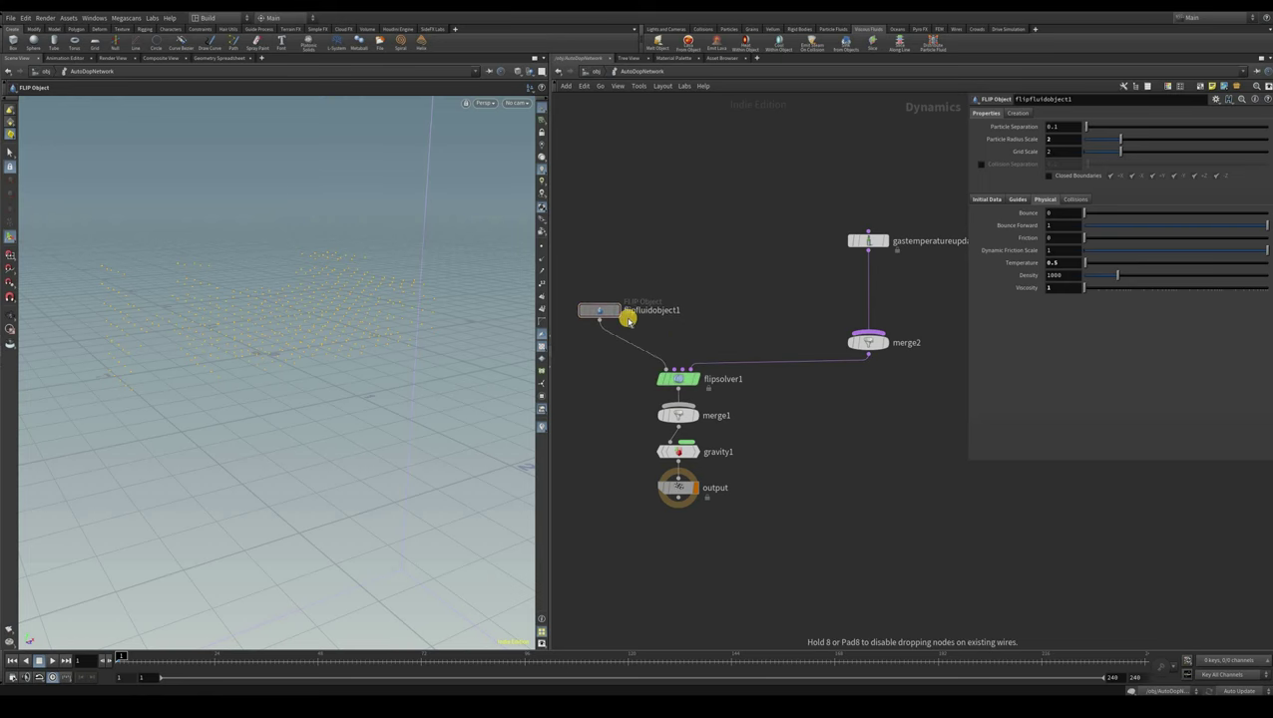
pyautogui.moveTo(626, 292); pyautogui.dragTo(577, 260)
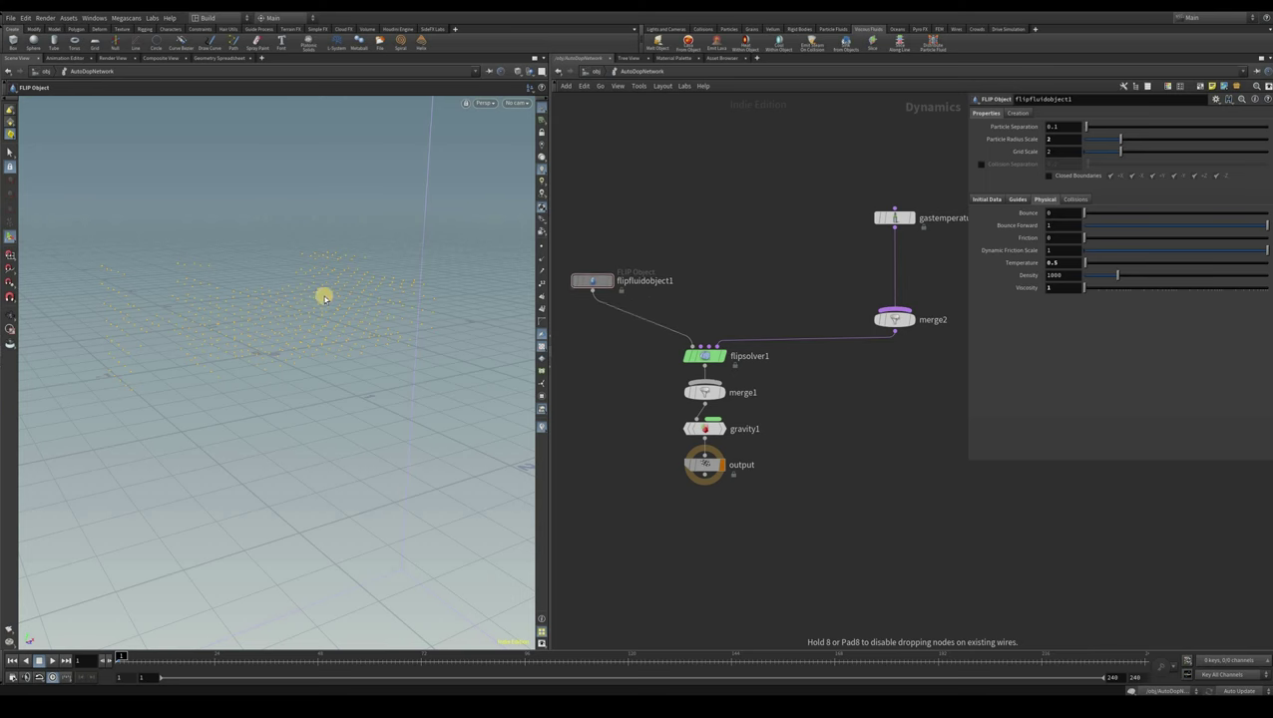
pyautogui.click(583, 281)
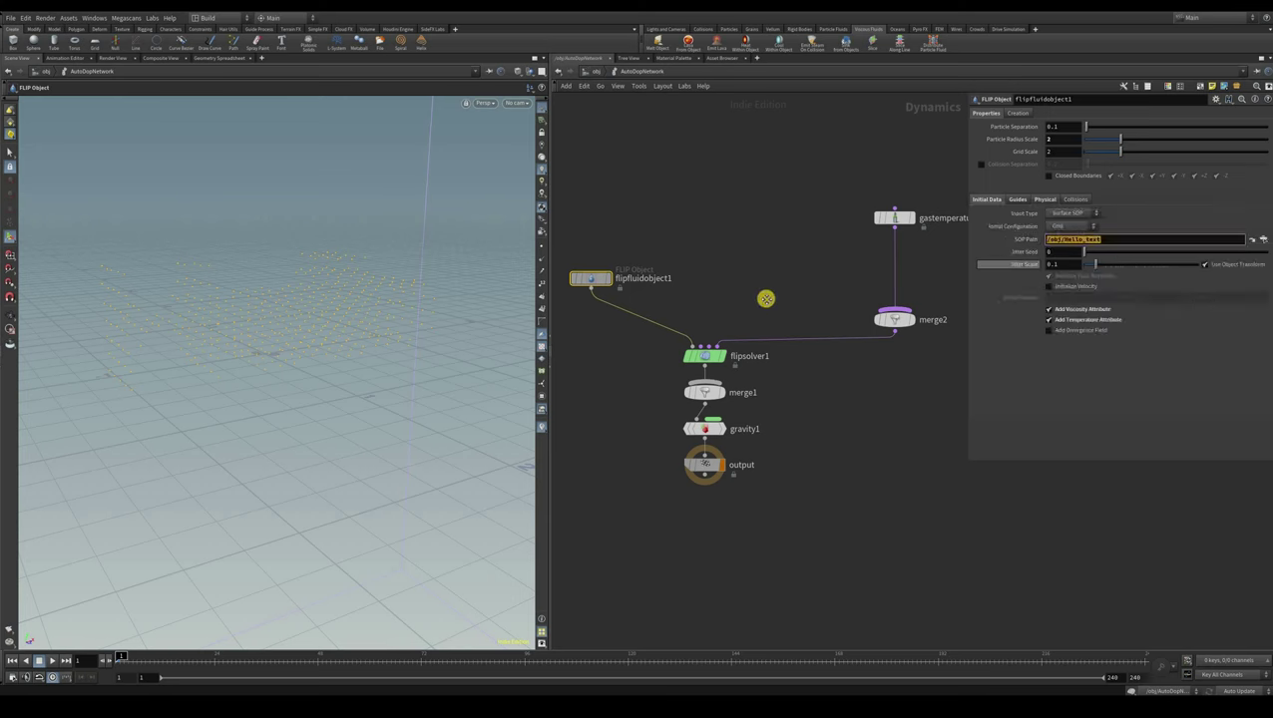
# Examine the cooling and temperature-to-viscosity parameters of gastemperatureupdate1, along with the input list of merge2
pyautogui.click(745, 191)
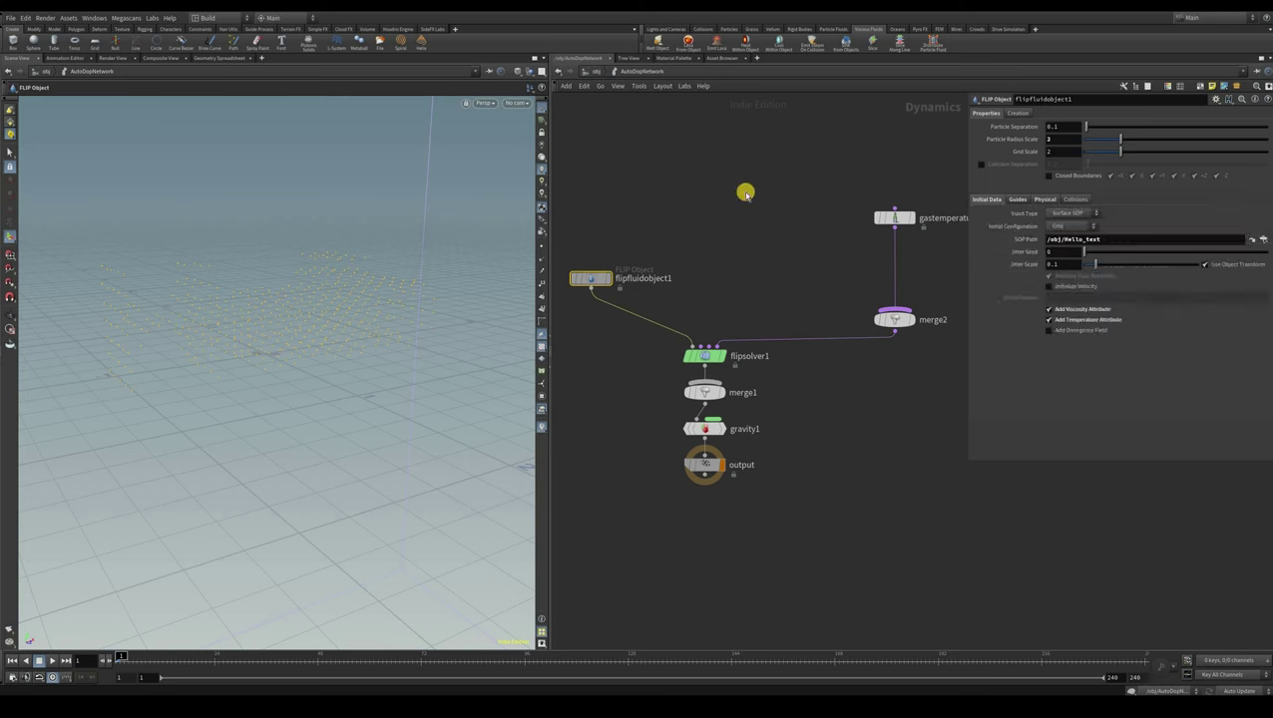
pyautogui.moveTo(866, 224); pyautogui.dragTo(788, 245, button='middle')
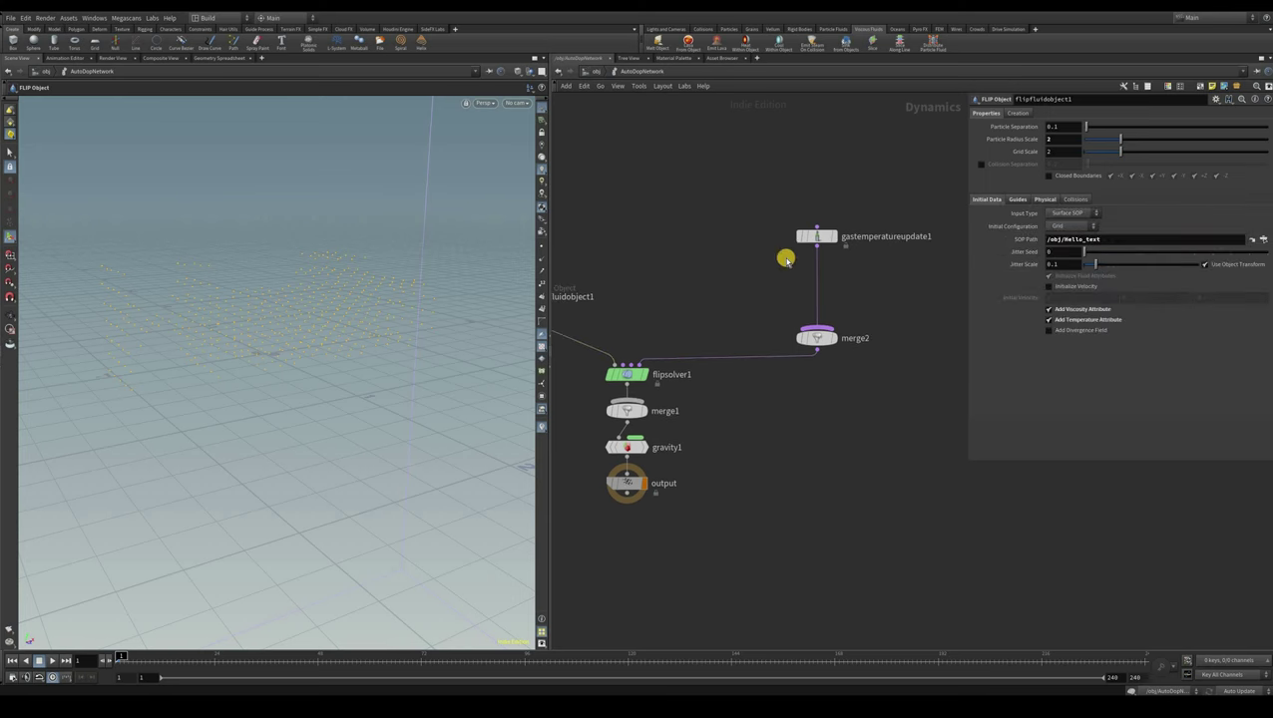
pyautogui.moveTo(860, 192); pyautogui.dragTo(750, 274)
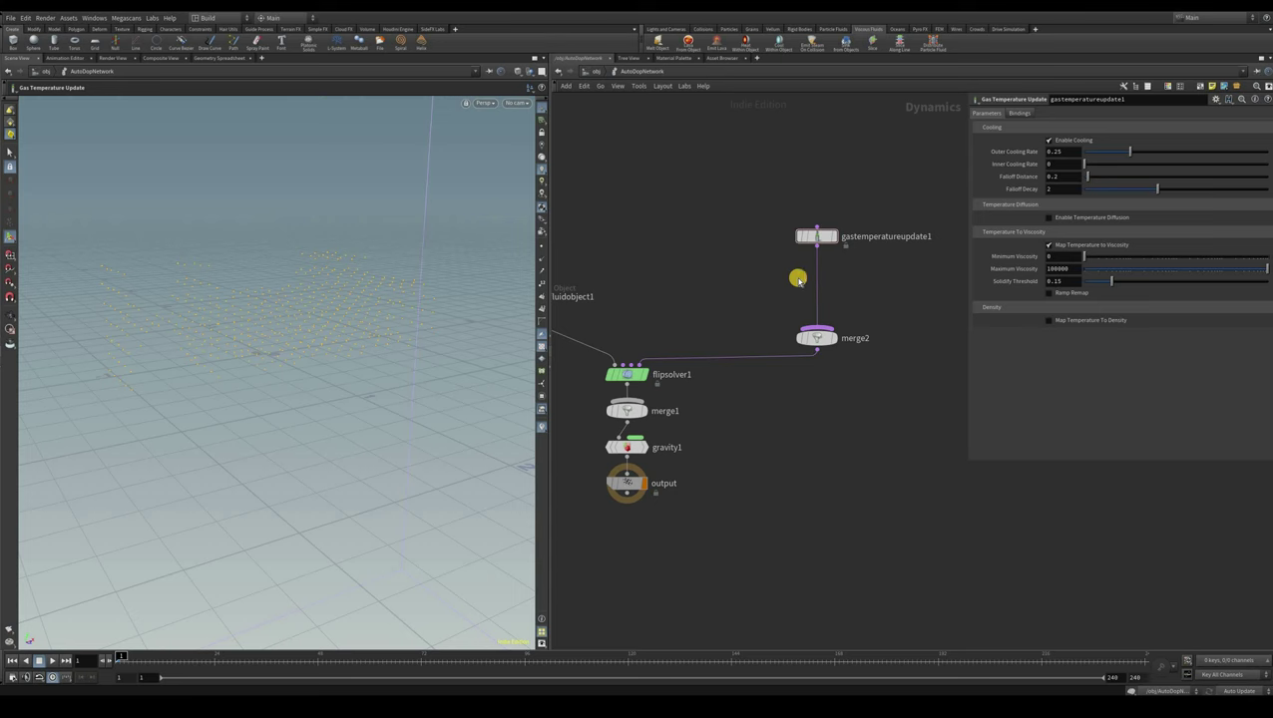
pyautogui.moveTo(860, 258); pyautogui.dragTo(754, 198)
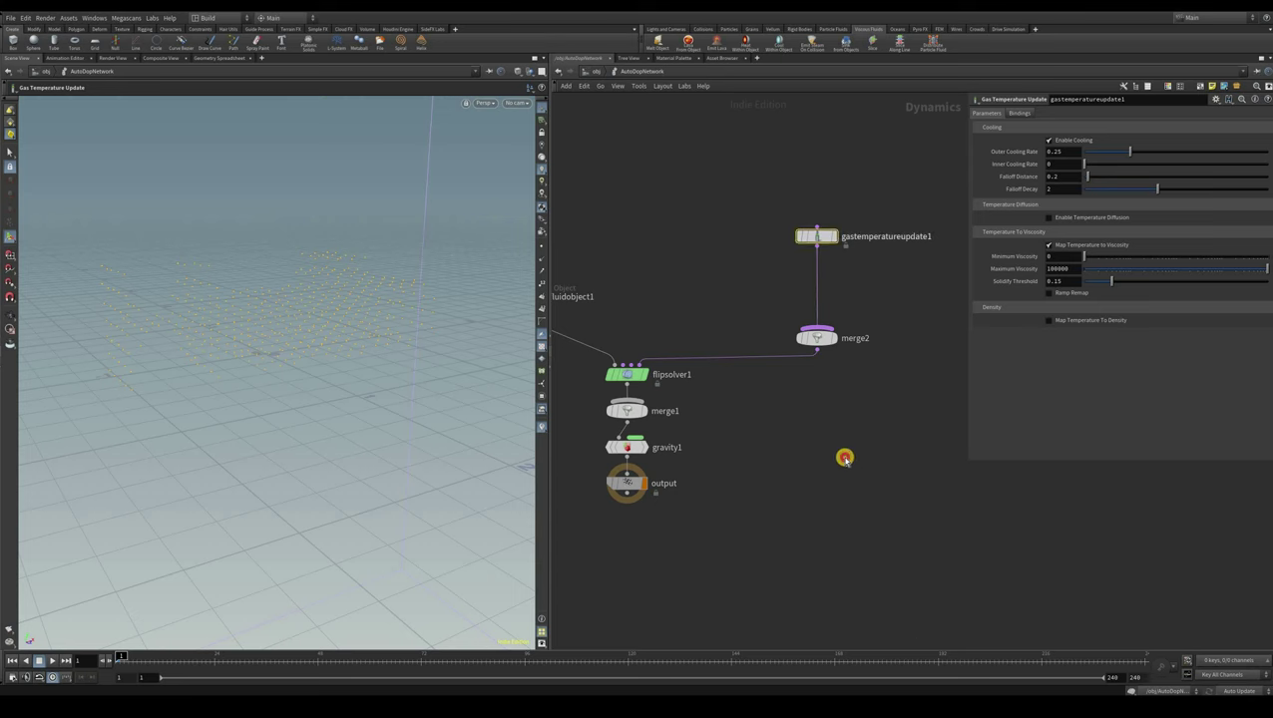
pyautogui.moveTo(880, 300); pyautogui.dragTo(925, 246, button='middle')
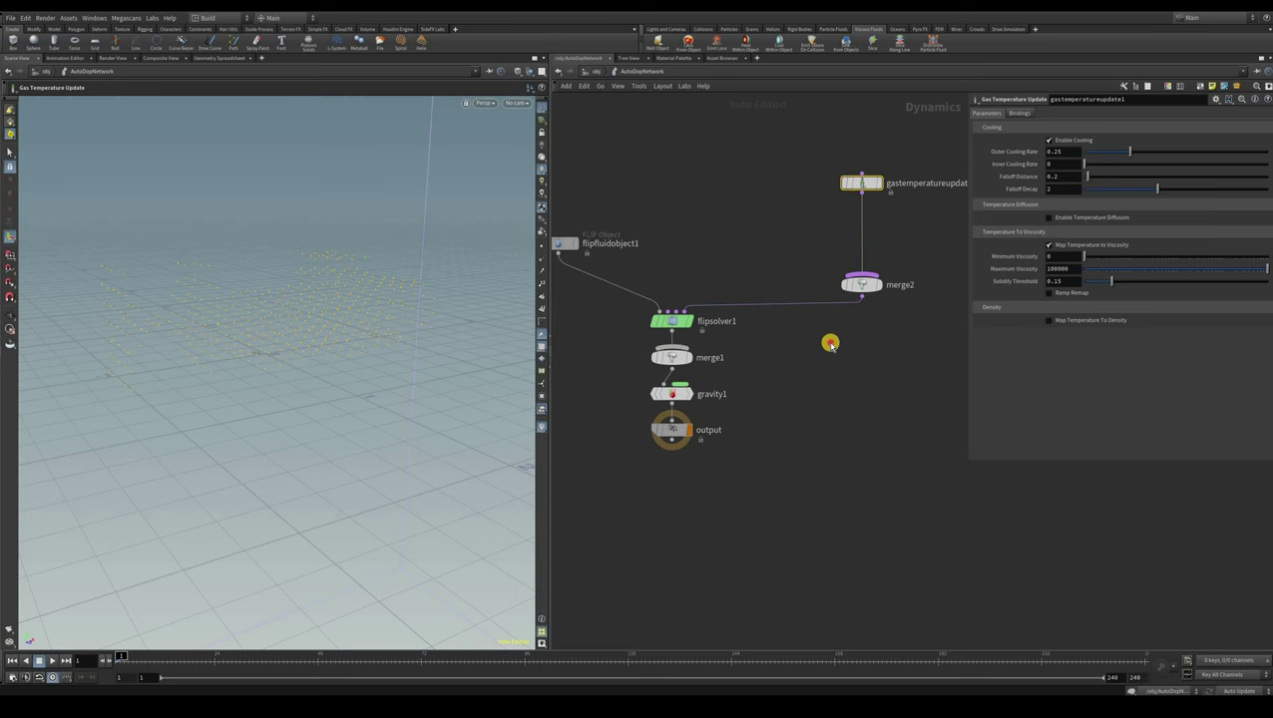
pyautogui.moveTo(737, 395); pyautogui.dragTo(847, 352, button='middle')
pyautogui.moveTo(952, 202); pyautogui.dragTo(906, 216, button='middle')
pyautogui.click(903, 274)
pyautogui.click(885, 215)
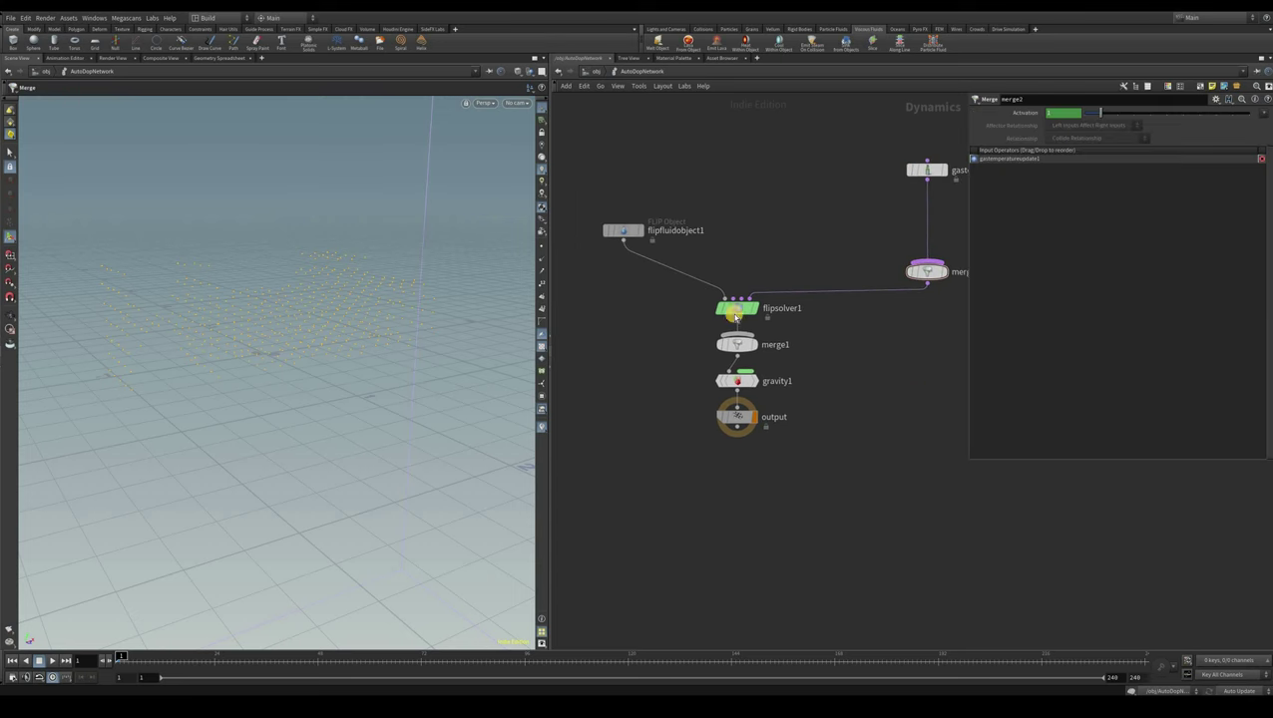
pyautogui.press('Up')
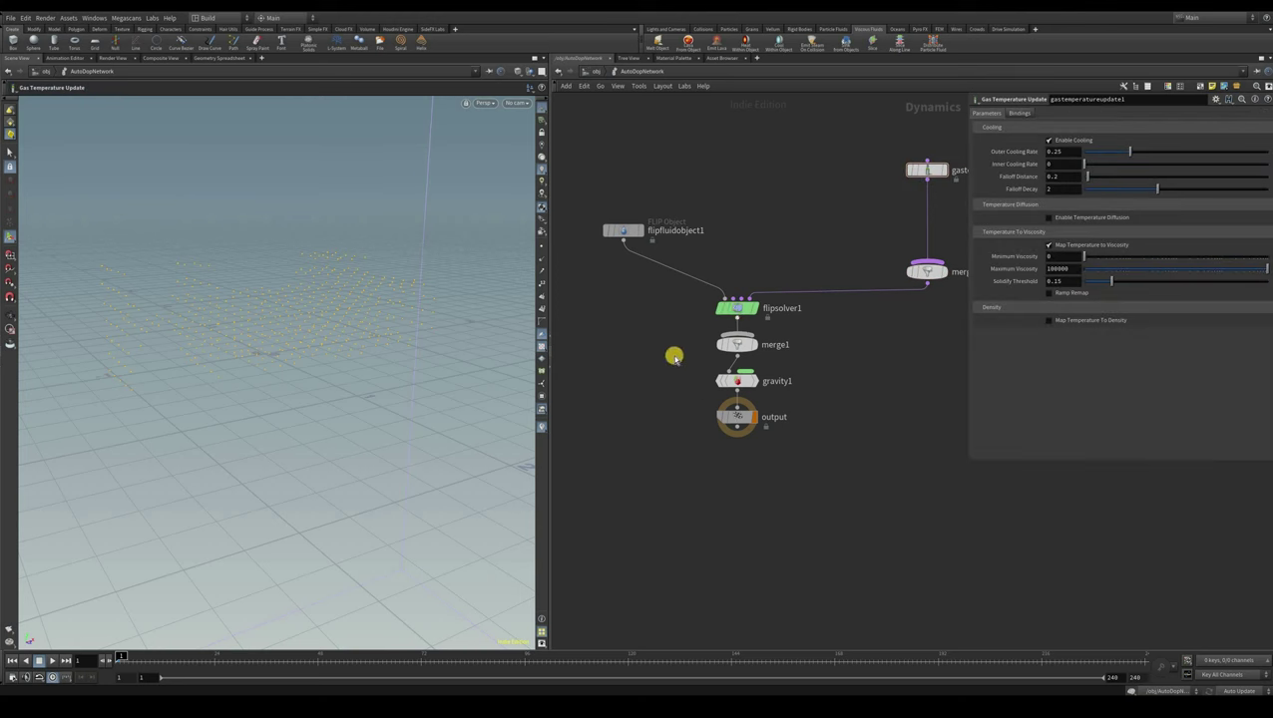
# Inspect the parameters of the solver chain, from flipsolver1 through merge1 and gravity1 down to output
pyautogui.click(723, 308)
pyautogui.scroll(5, 718, 341)
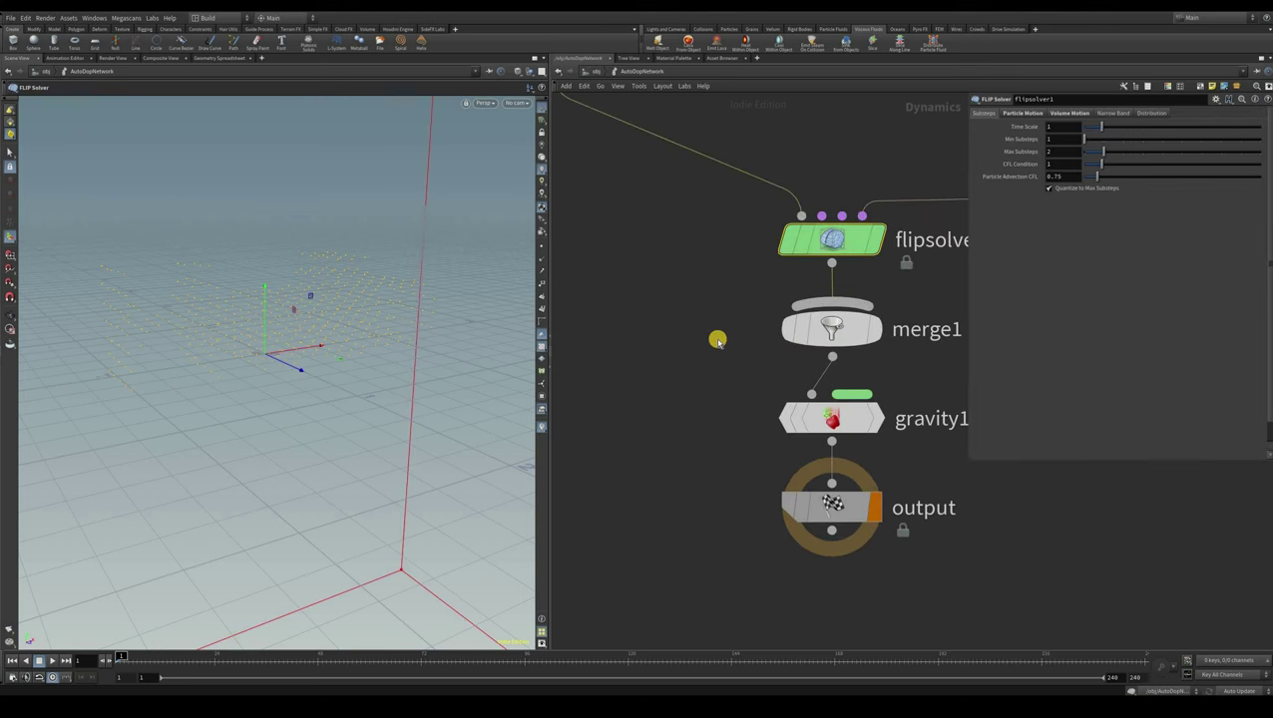
pyautogui.moveTo(760, 306); pyautogui.dragTo(679, 377, button='middle')
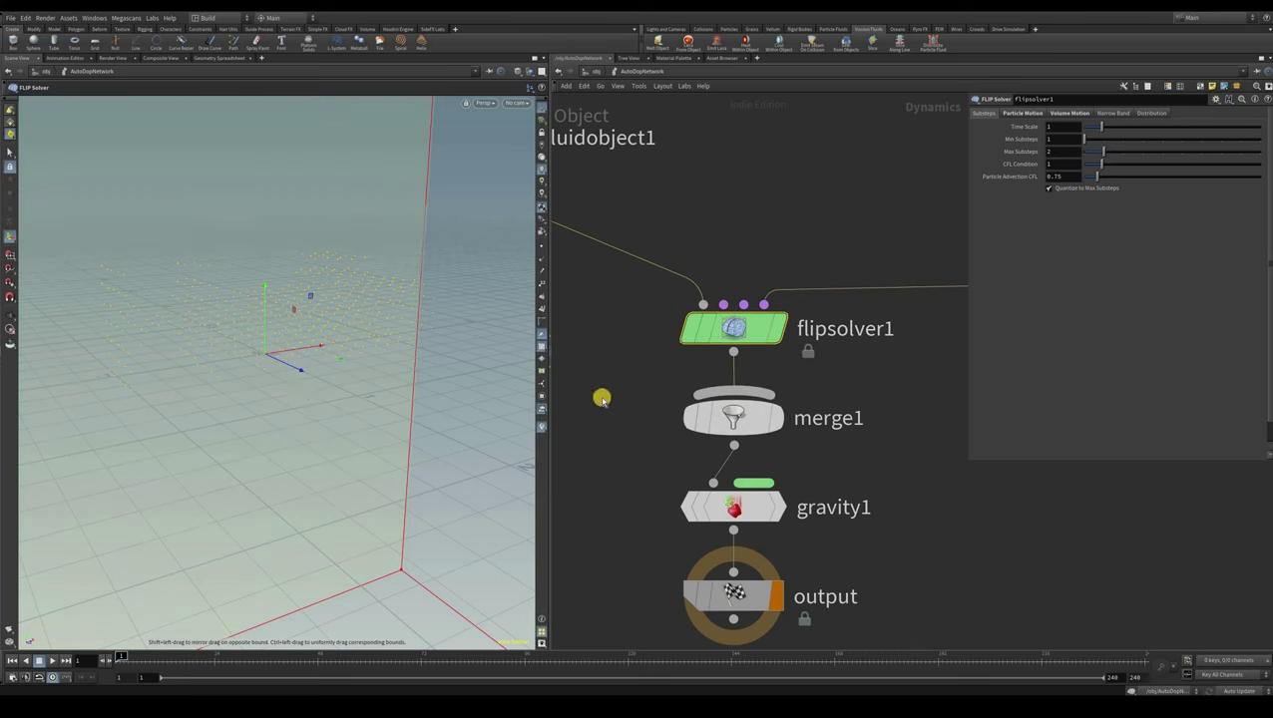
pyautogui.scroll(-3, 710, 366)
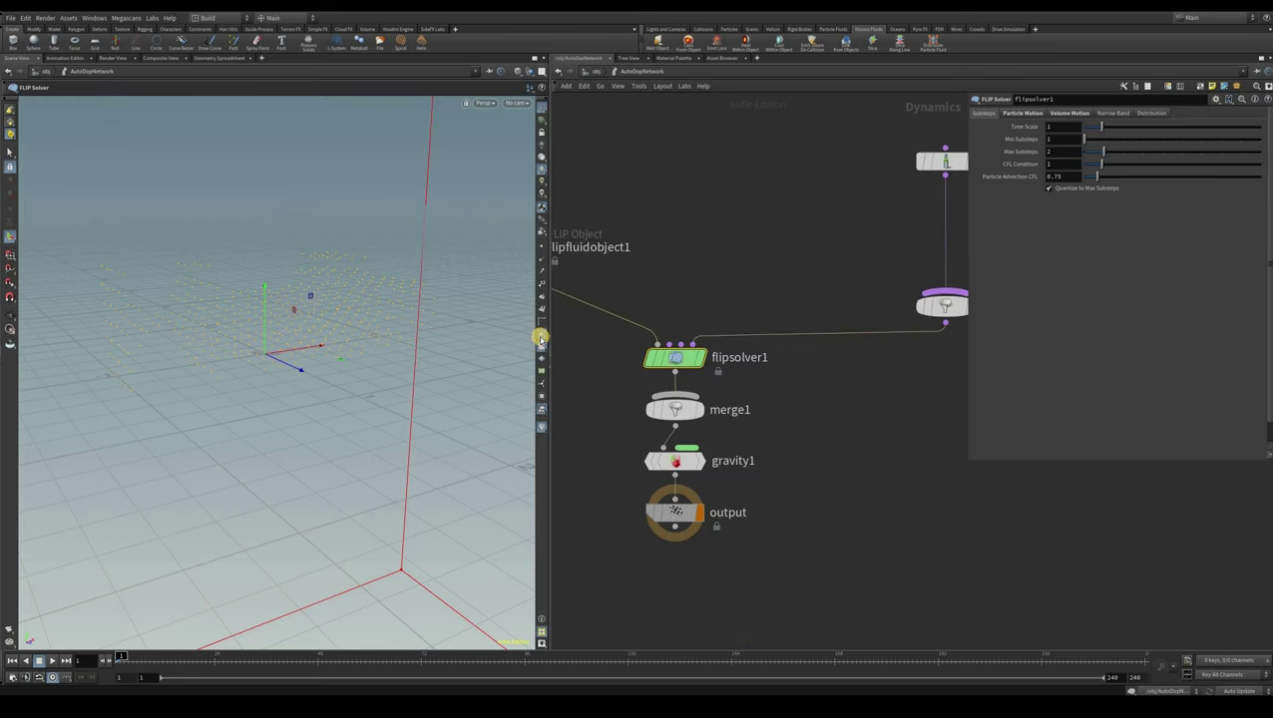
pyautogui.scroll(2, 717, 331)
pyautogui.click(726, 359)
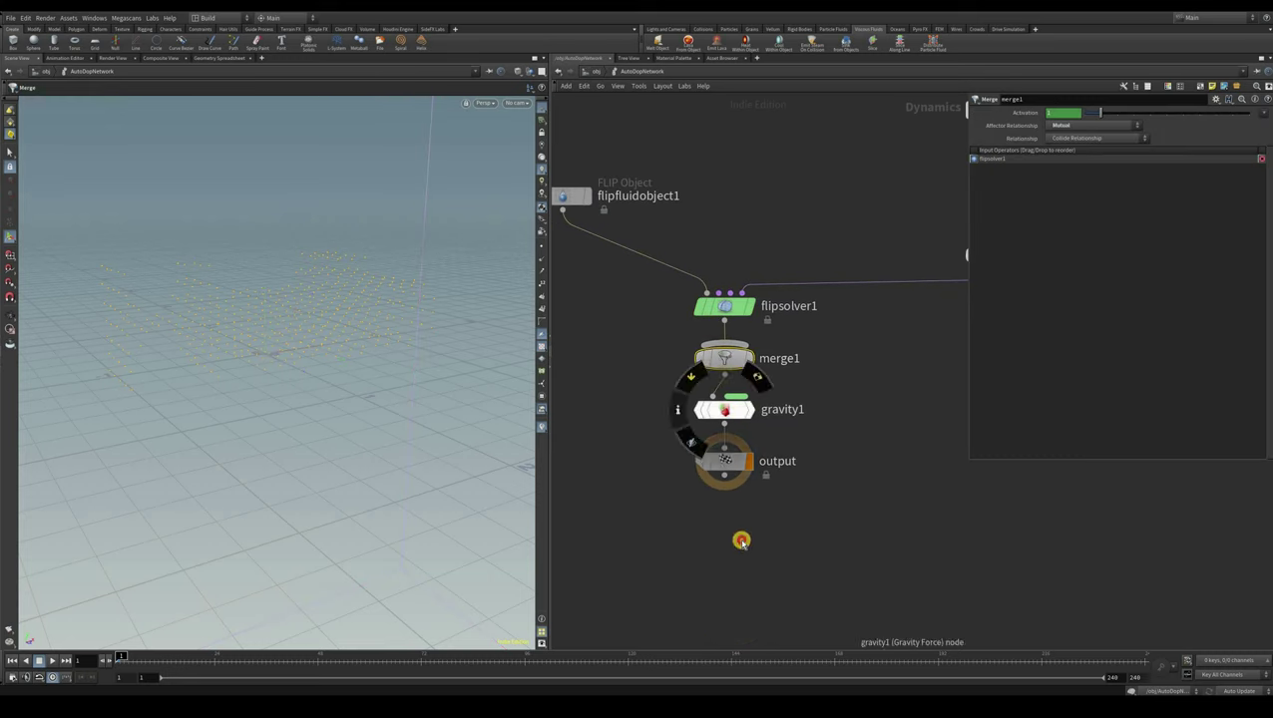
pyautogui.click(728, 409)
pyautogui.press('Down')
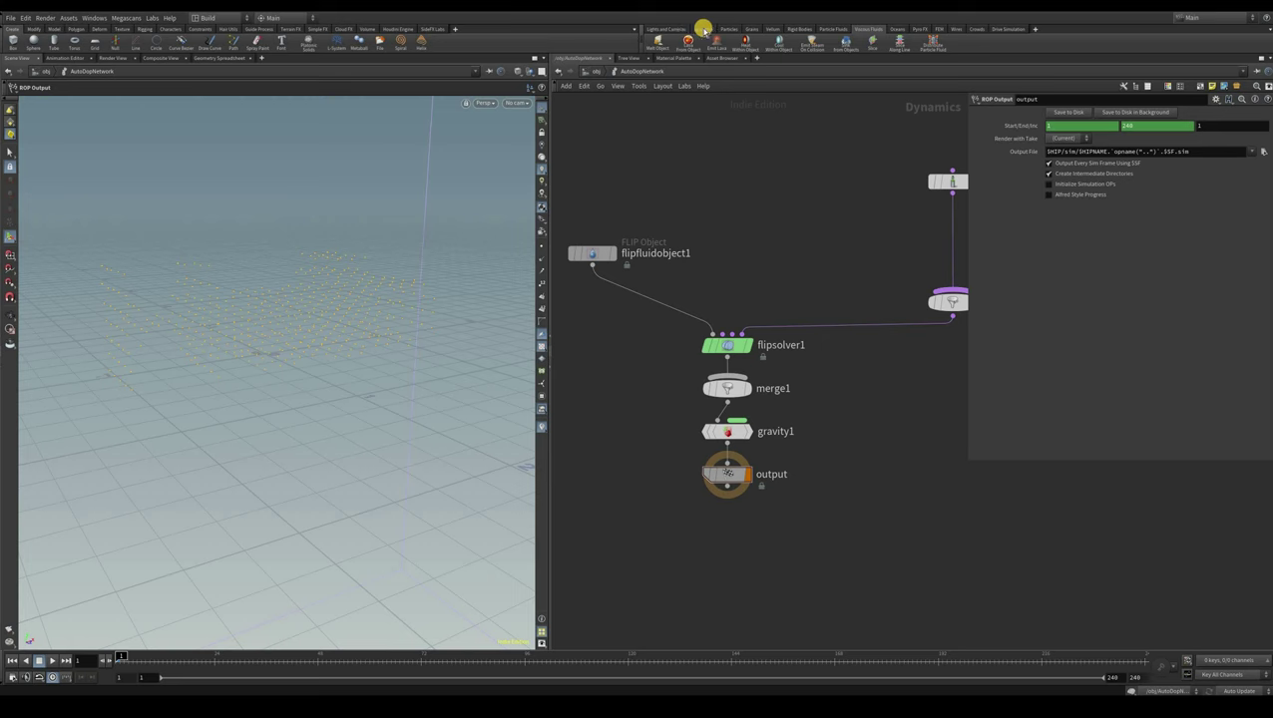
# Add a ground plane collision object and line it up beneath geo1_fluid in the object column
pyautogui.scroll(6, 756, 45)
pyautogui.click(756, 45)
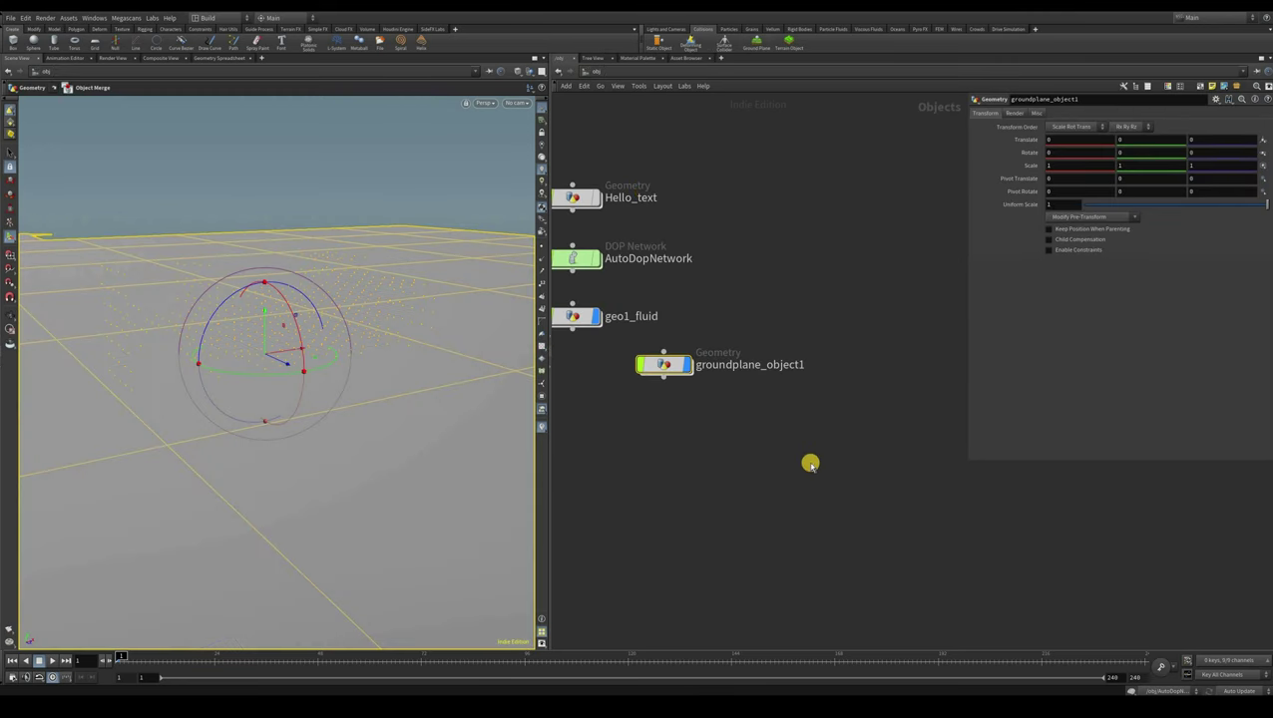
pyautogui.press('h')
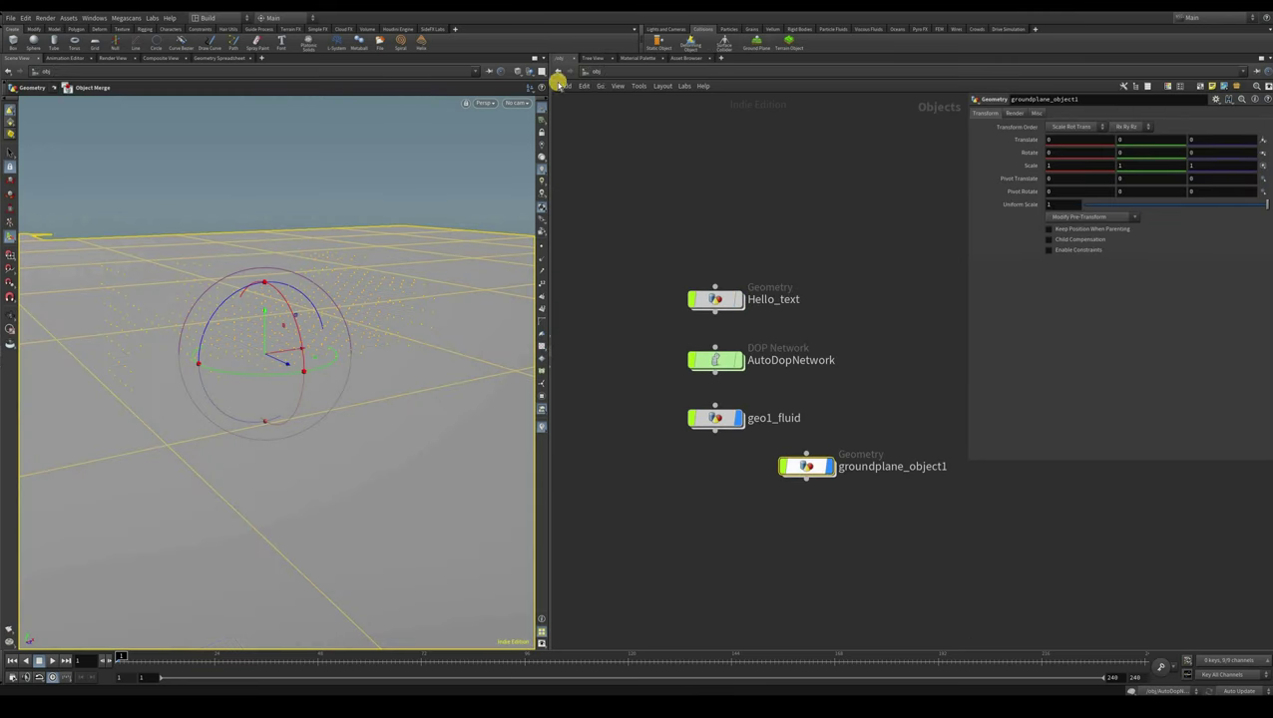
pyautogui.moveTo(806, 467); pyautogui.dragTo(716, 499)
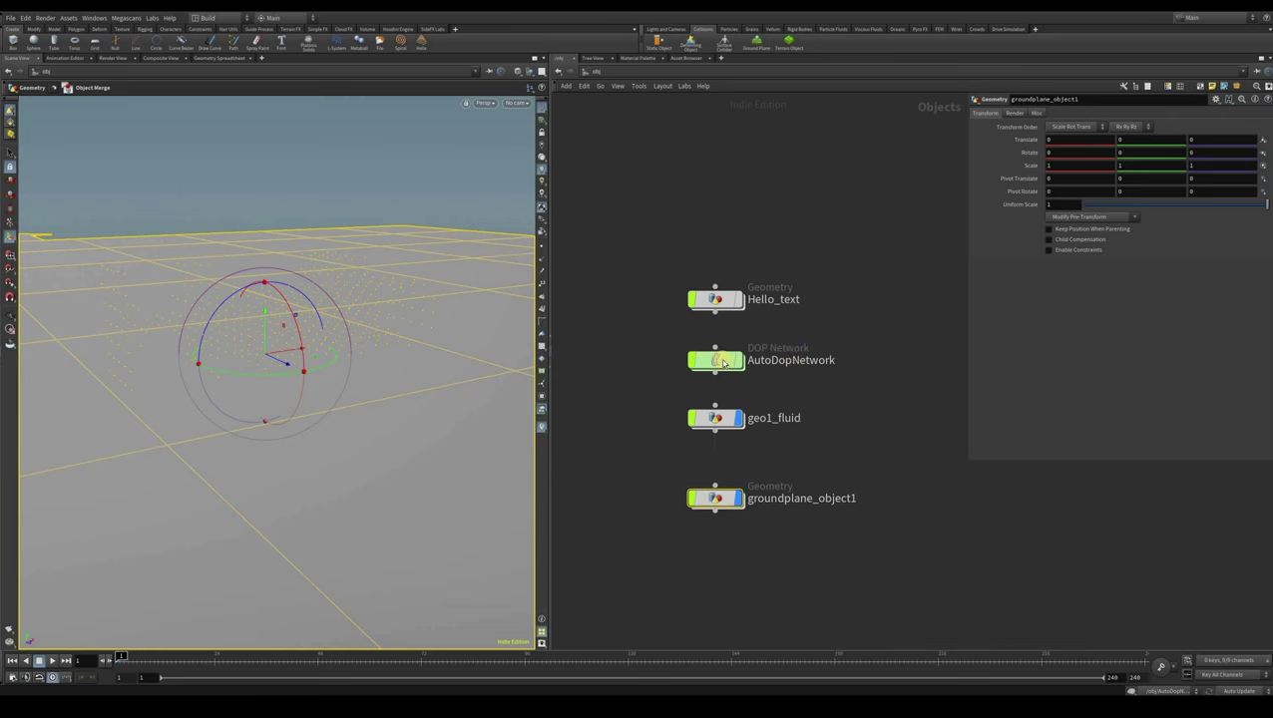
# Inside AutoDopNetwork, move groundplane1 and merge3 up so they sit above the solver row, beside gastemperatureupdate1
pyautogui.moveTo(714, 365)
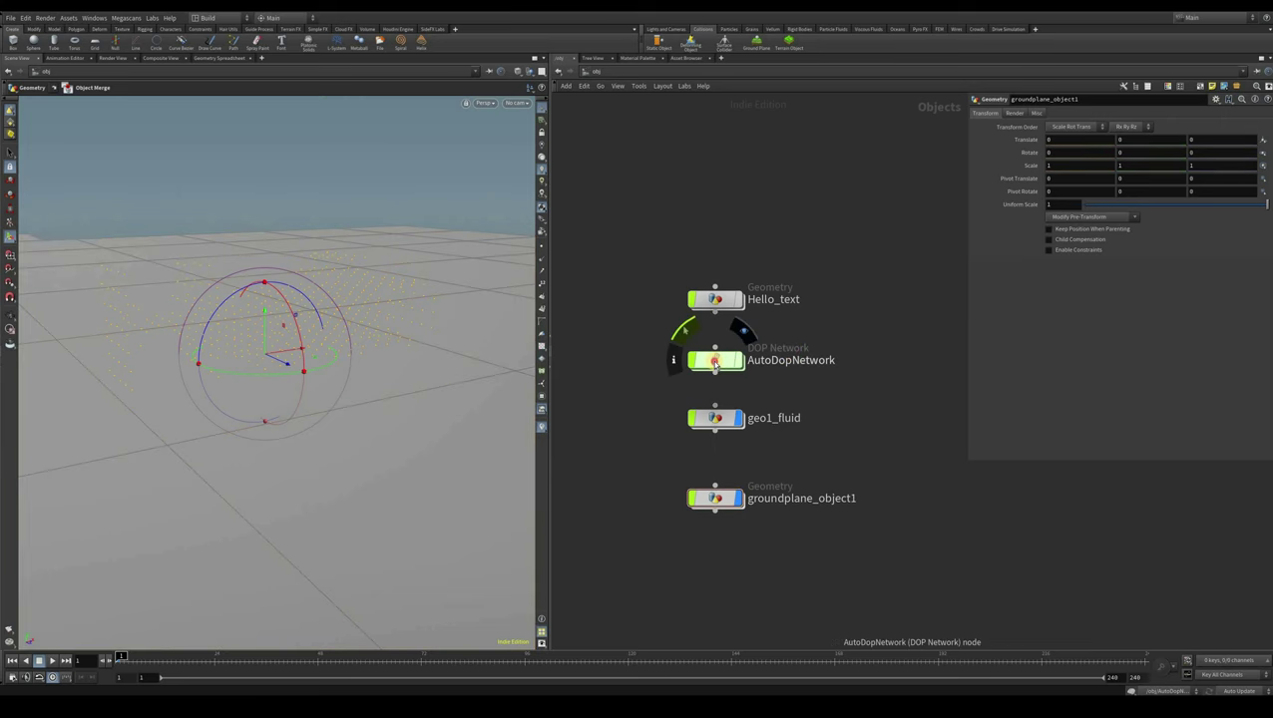
pyautogui.doubleClick(688, 361)
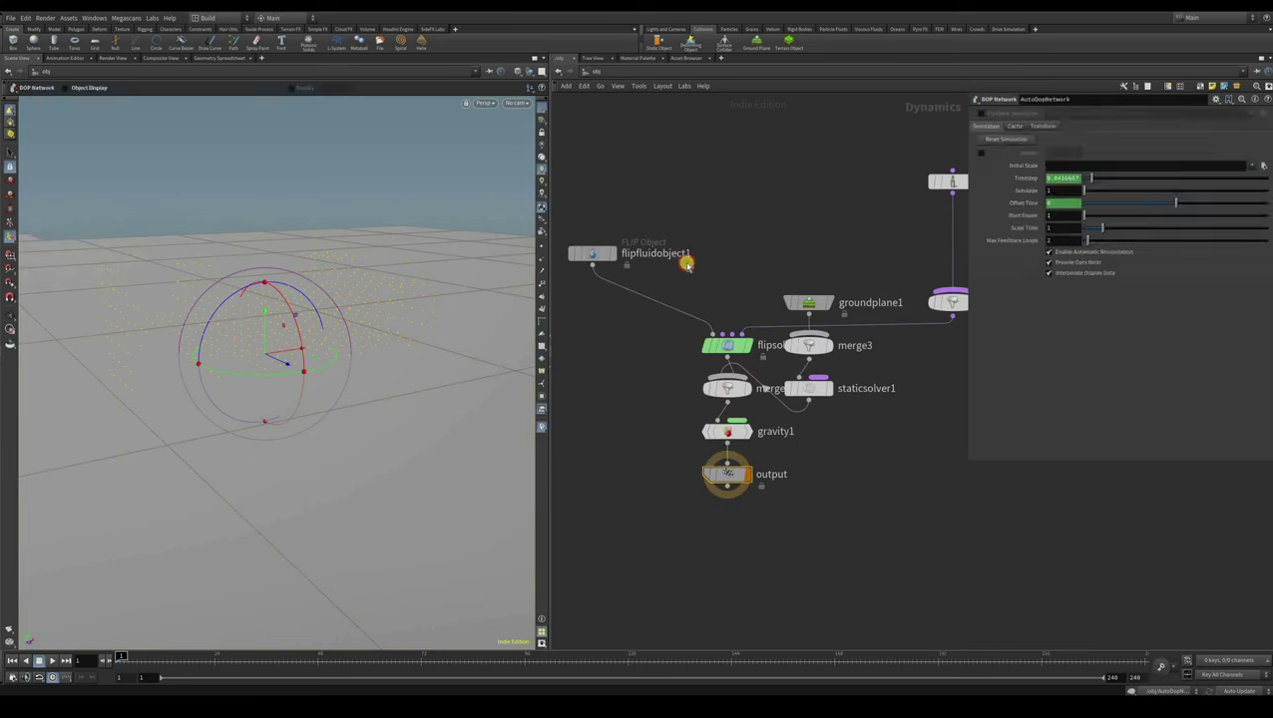
pyautogui.moveTo(812, 327); pyautogui.dragTo(683, 387, button='middle')
pyautogui.moveTo(678, 411); pyautogui.dragTo(682, 289)
pyautogui.moveTo(679, 405); pyautogui.dragTo(684, 308)
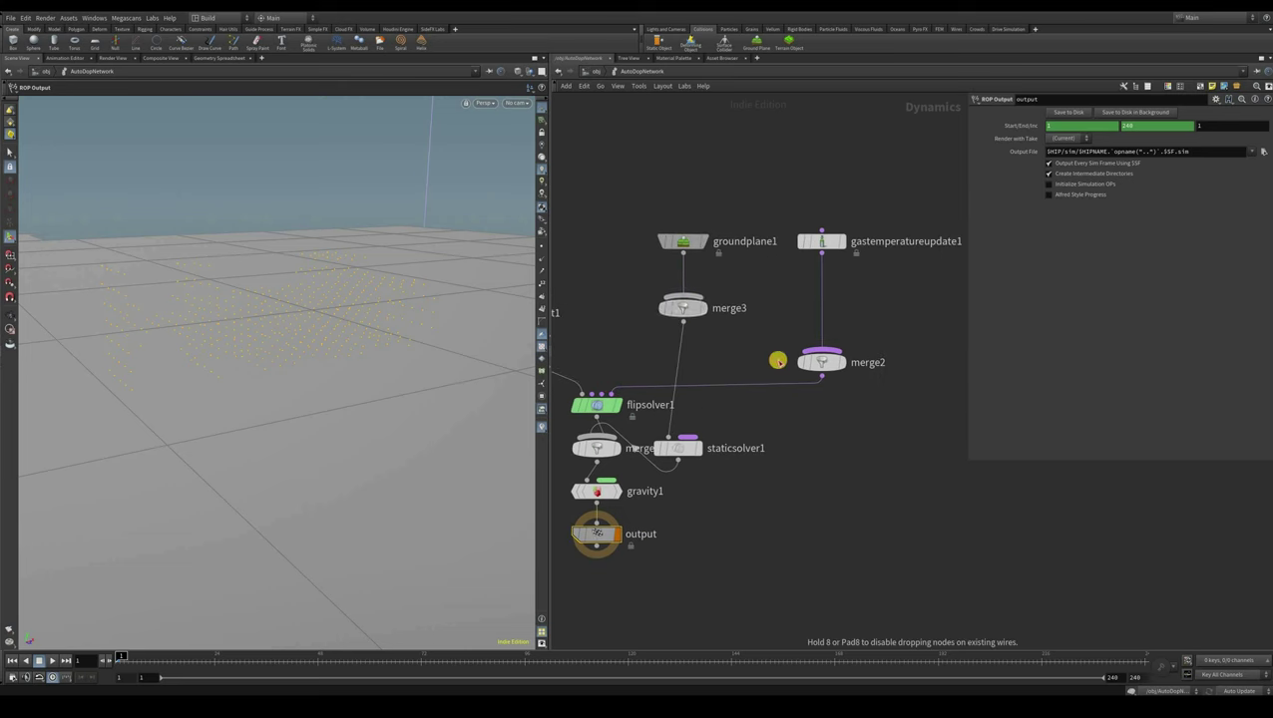
# Move staticsolver1 up level with flipsolver1, between merge3 and merge1
pyautogui.moveTo(651, 389); pyautogui.dragTo(804, 297, button='middle')
pyautogui.scroll(5, 755, 338)
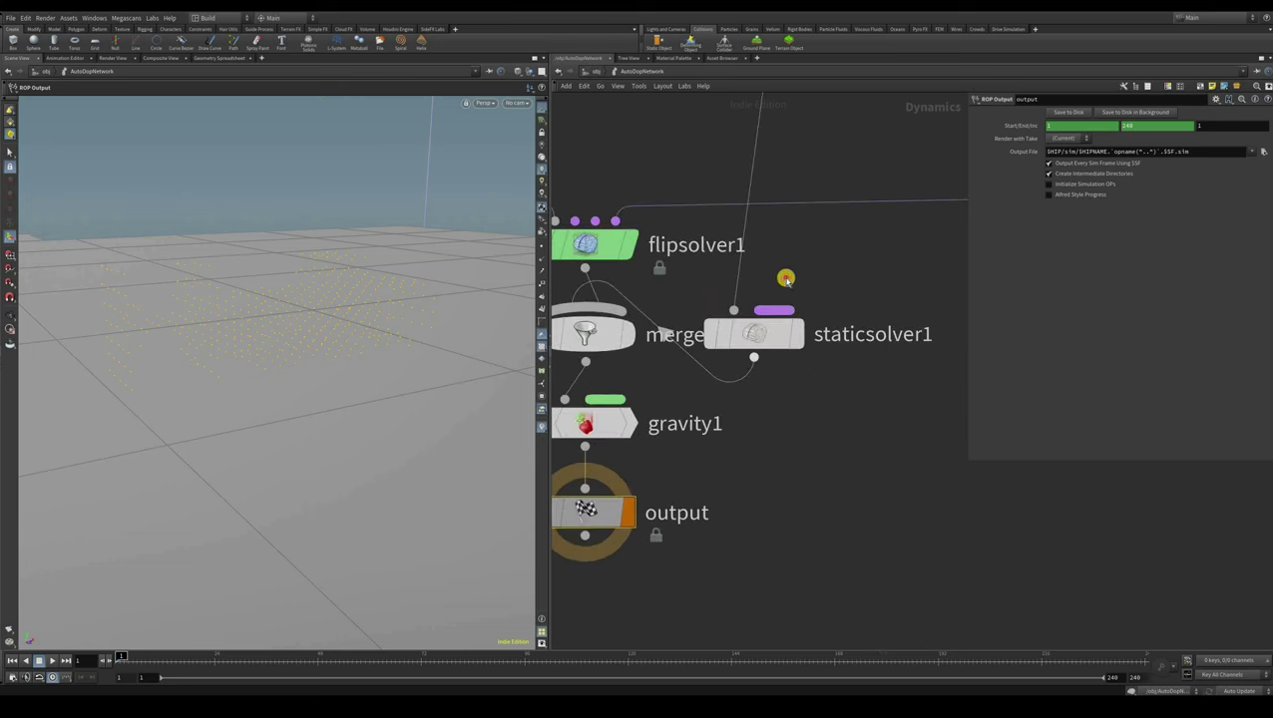
pyautogui.moveTo(755, 335); pyautogui.dragTo(770, 245)
pyautogui.moveTo(770, 245); pyautogui.dragTo(775, 326, button='middle')
pyautogui.scroll(-1, 836, 558)
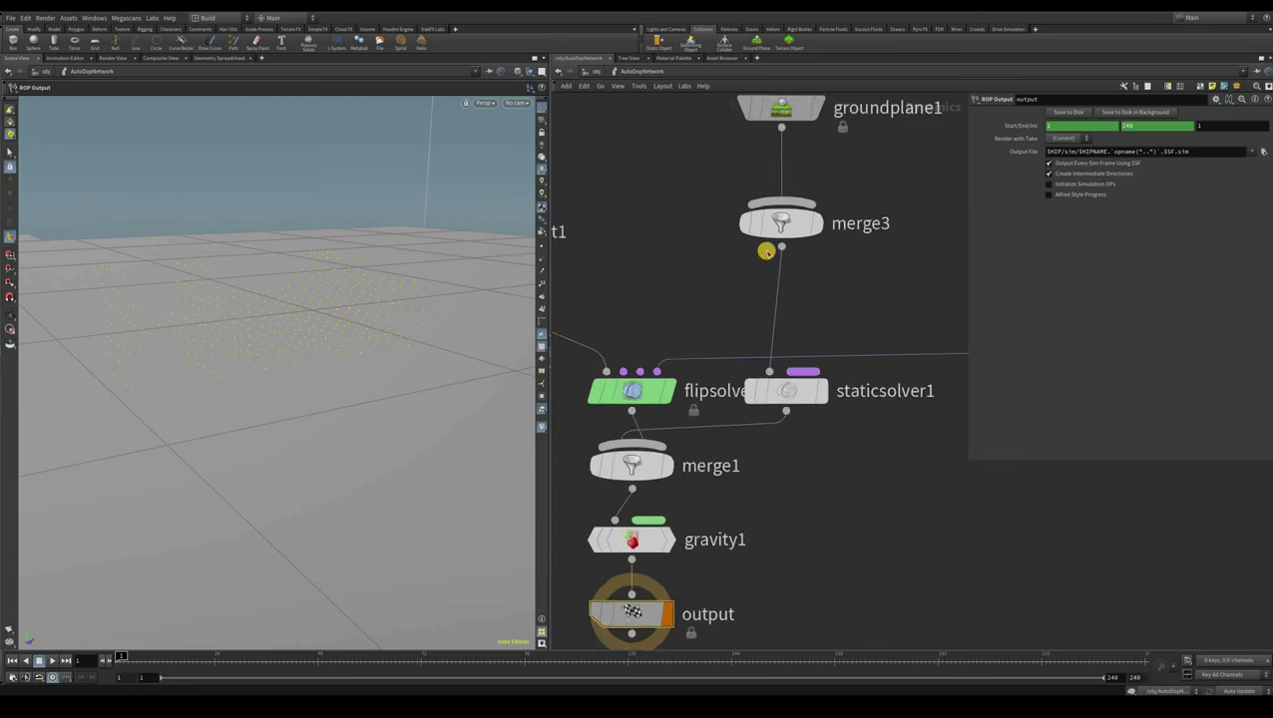
pyautogui.scroll(-1, 833, 469)
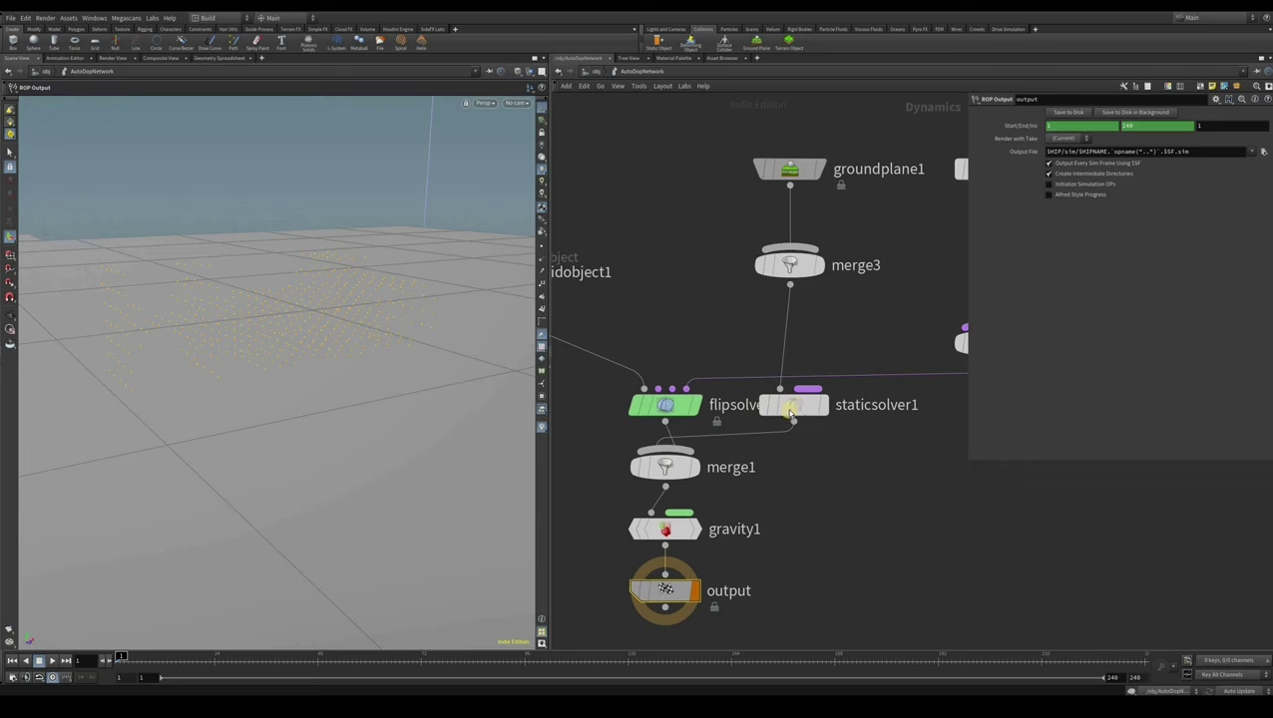
pyautogui.moveTo(798, 410); pyautogui.dragTo(725, 397)
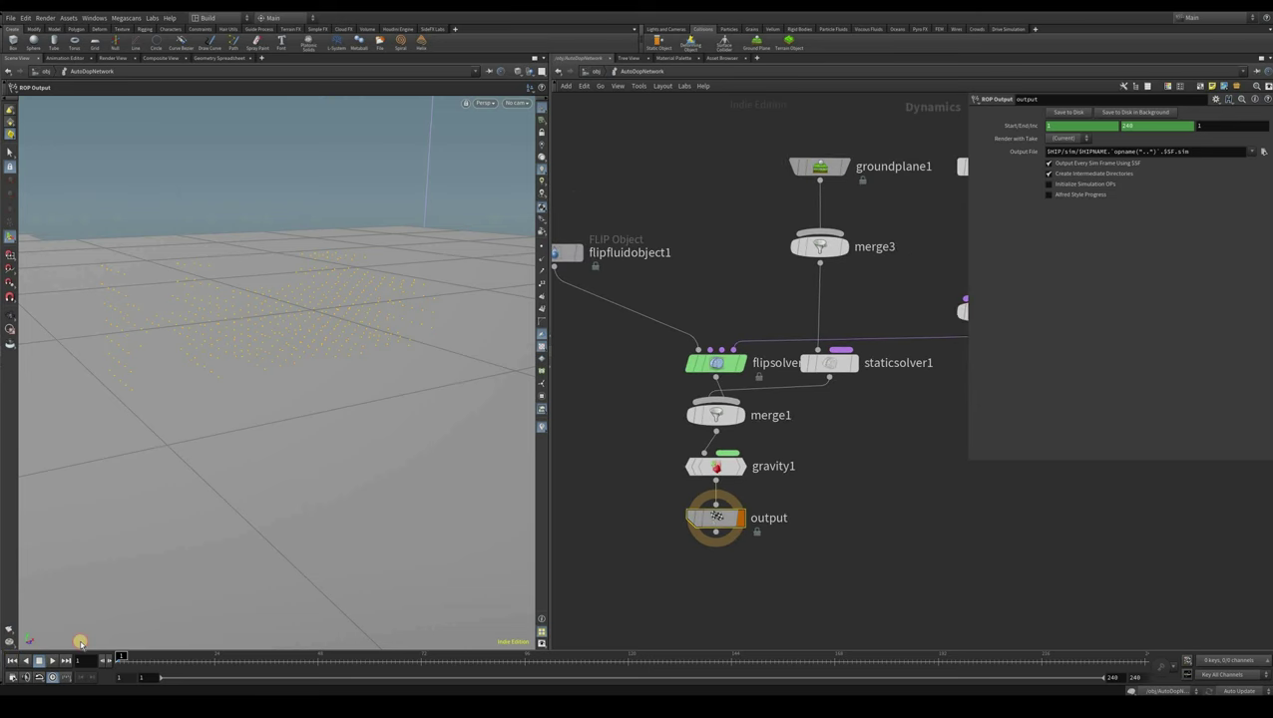
# Play the simulation with the ground plane, return to the first frame, and view the particles from a higher angle
pyautogui.click(52, 660)
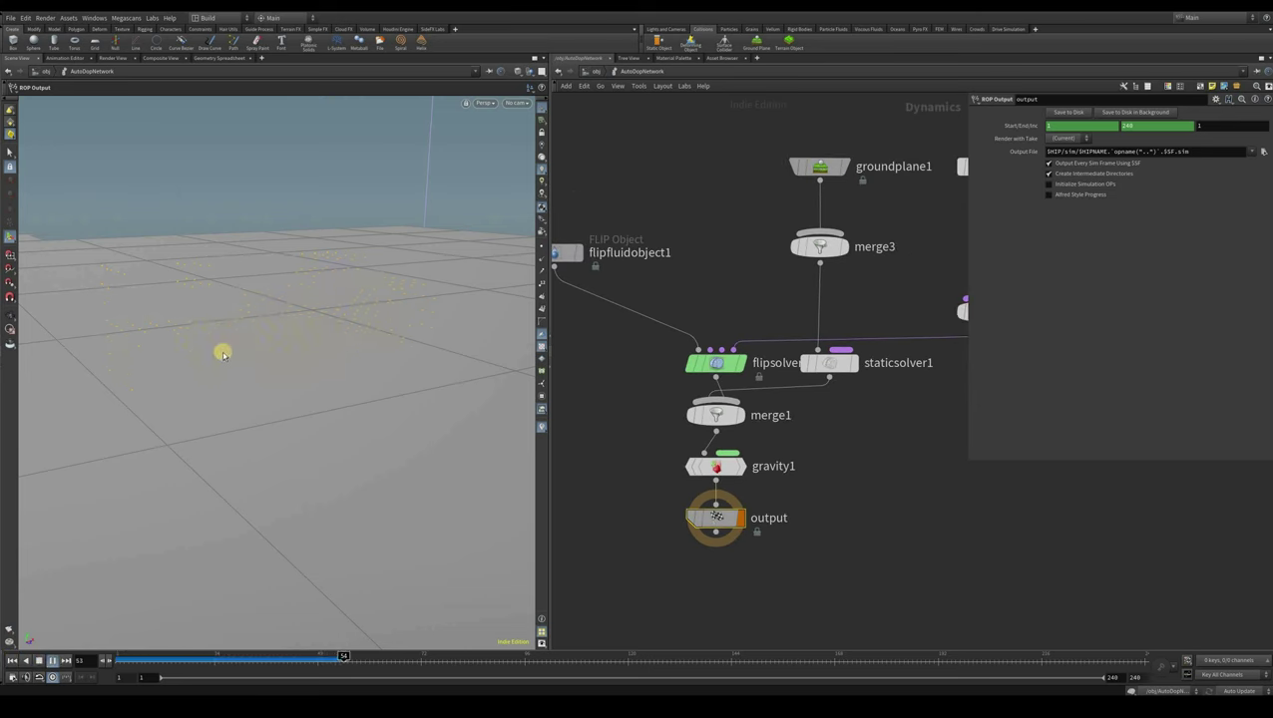
pyautogui.hotkey('ctrl', 'Up')
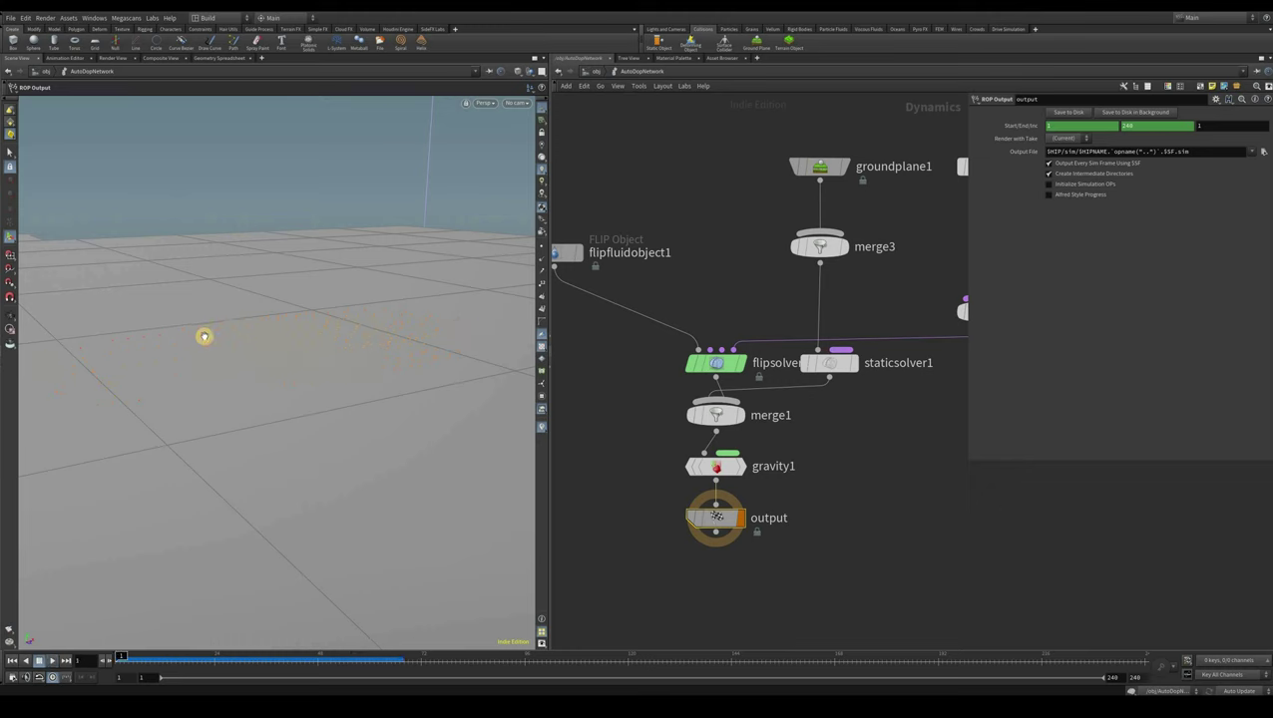
pyautogui.keyDown('alt'); pyautogui.moveTo(296, 384); pyautogui.dragTo(727, 438); pyautogui.keyUp('alt')
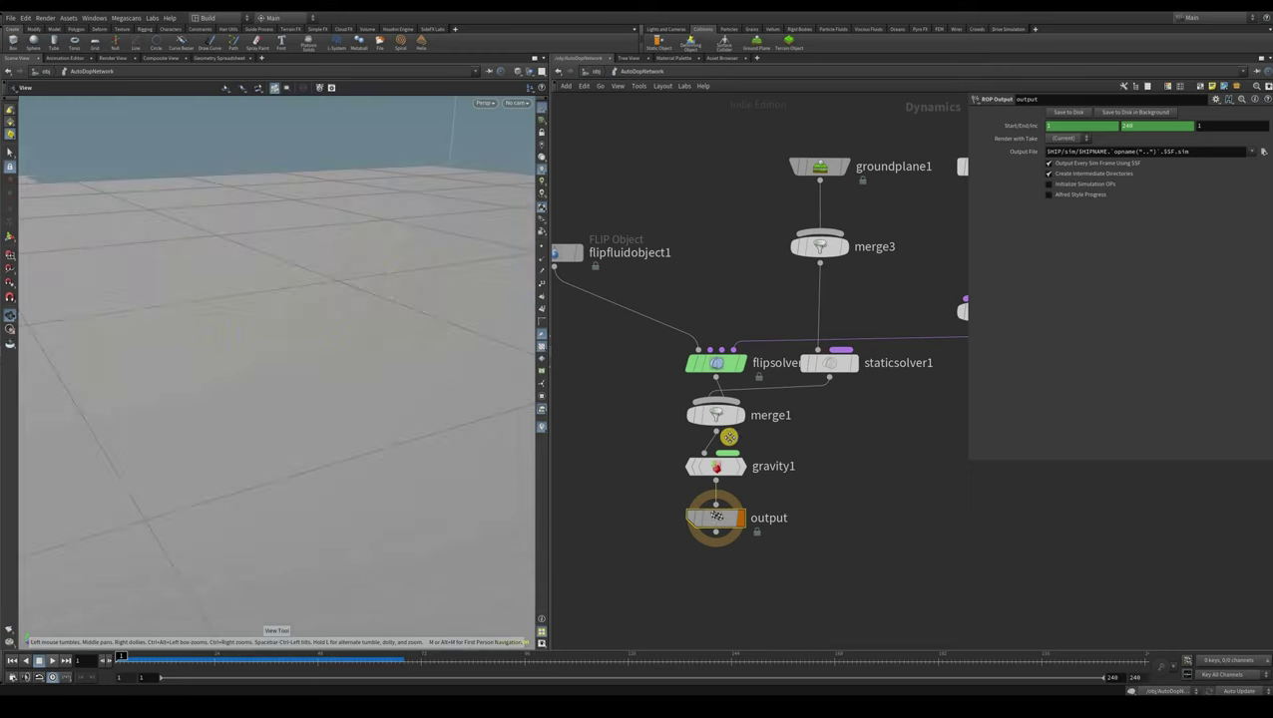
pyautogui.scroll(-2, 627, 281)
# Try a particle separation of 0.01 on flipfluidobject1, play the simulation, and return to the first frame
pyautogui.moveTo(565, 277); pyautogui.dragTo(614, 286, button='middle')
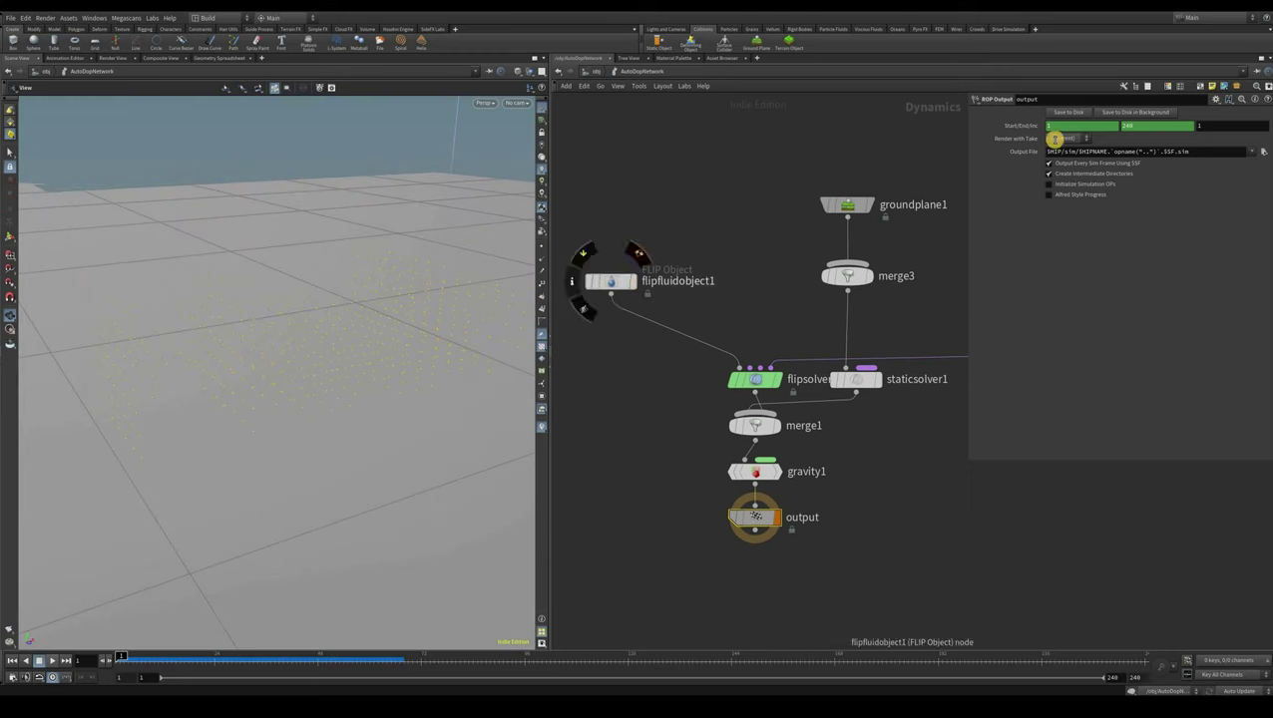
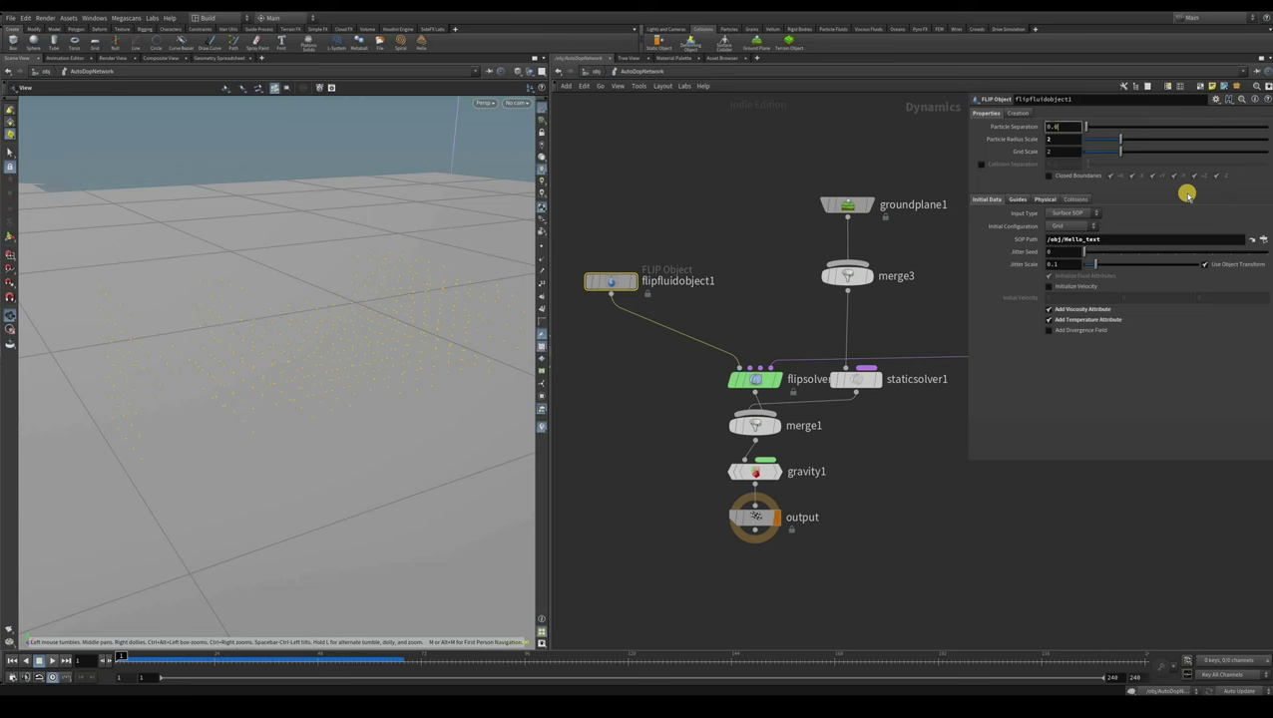
pyautogui.write('1')
pyautogui.press('Return')
pyautogui.moveTo(276, 465); pyautogui.dragTo(224, 574)
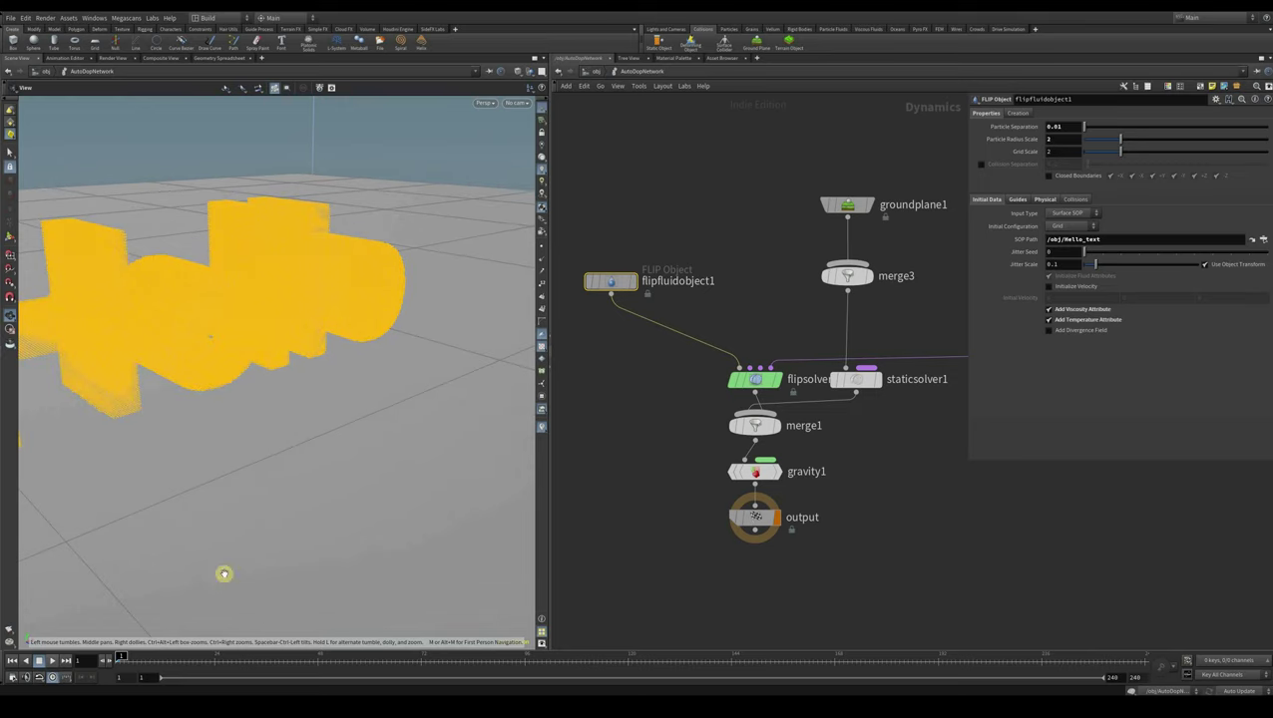
pyautogui.click(54, 662)
pyautogui.click(190, 454)
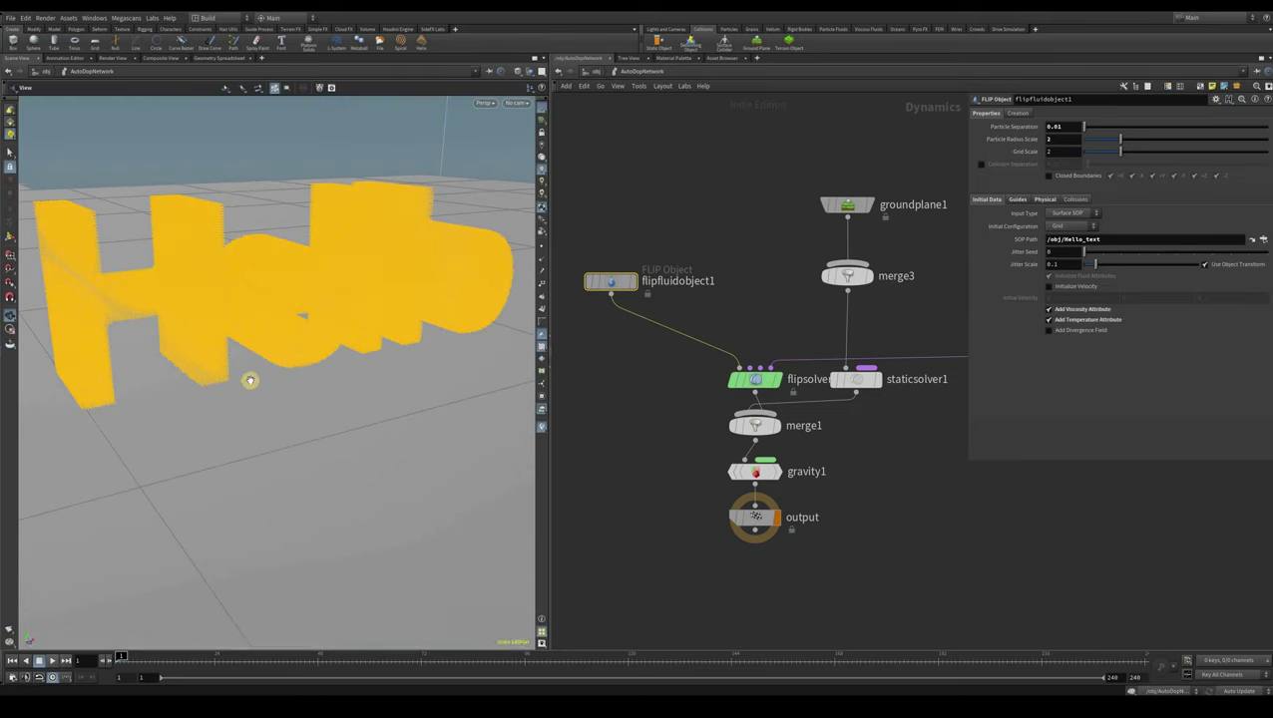
pyautogui.press('Up')
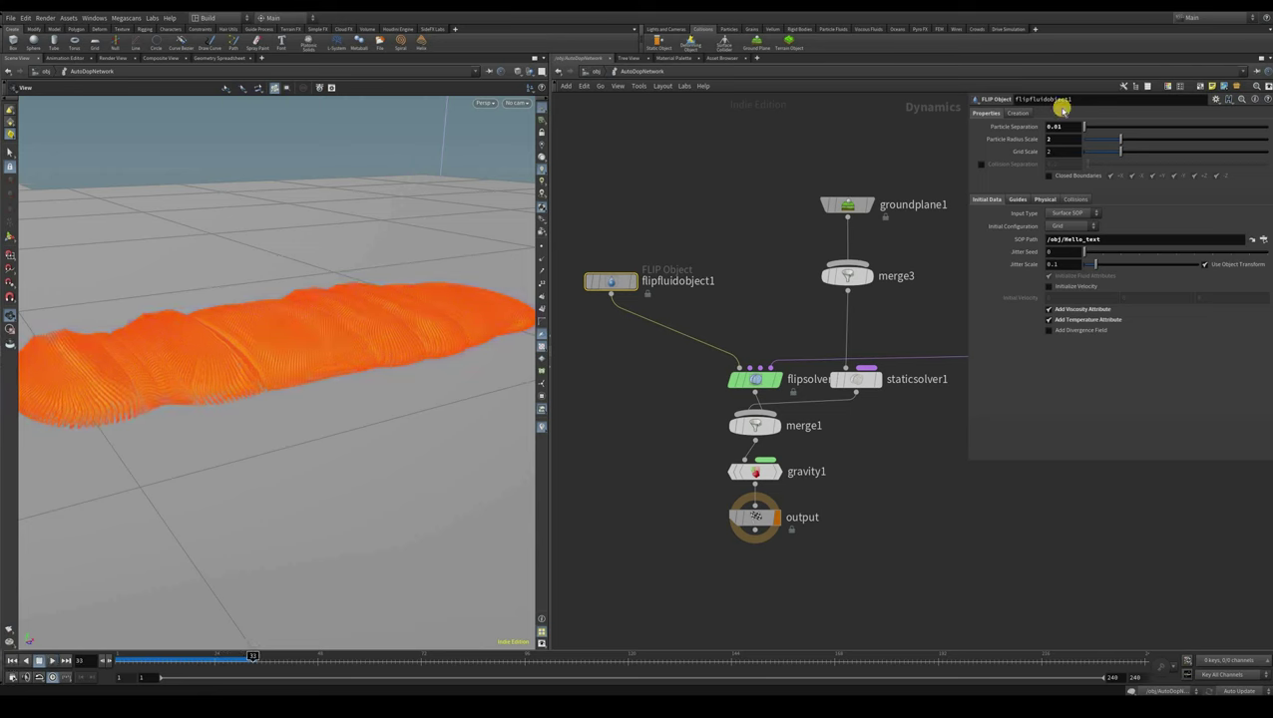
pyautogui.hotkey('ctrl', 'Up')
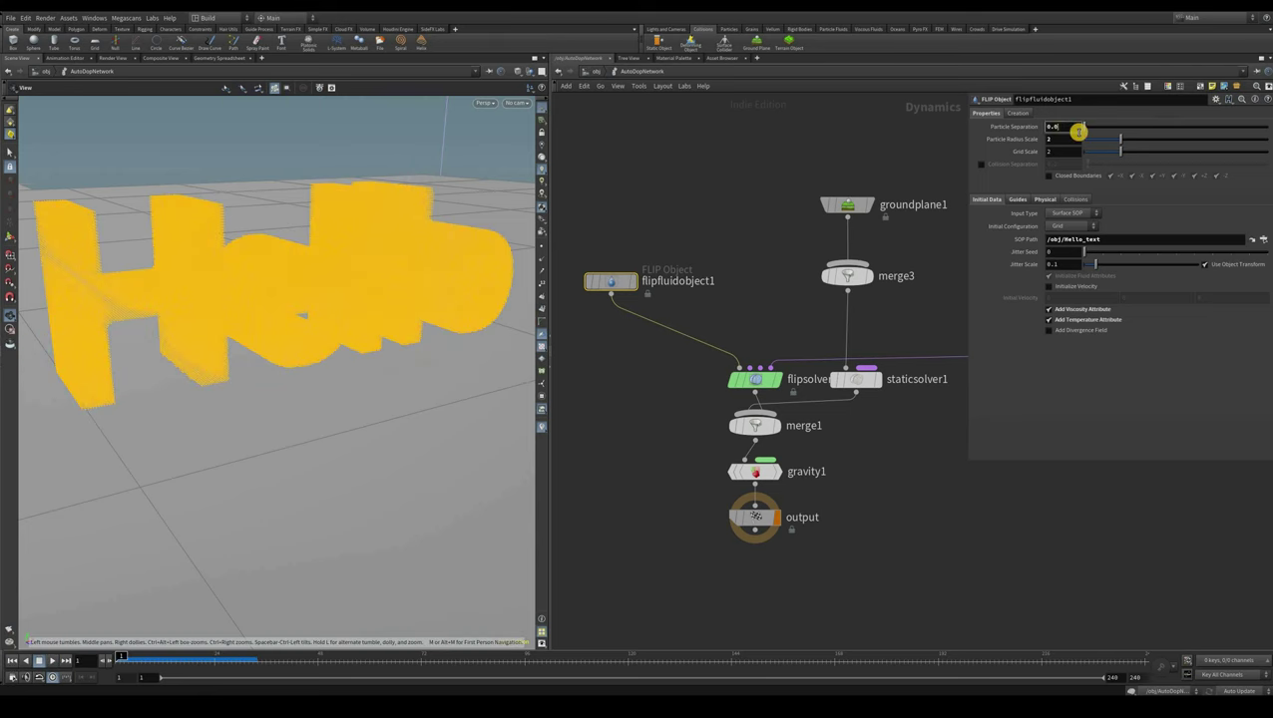
# Set flipfluidobject1's particle separation to 0.02, play the simulation briefly, and return to the first frame
pyautogui.press('Return')
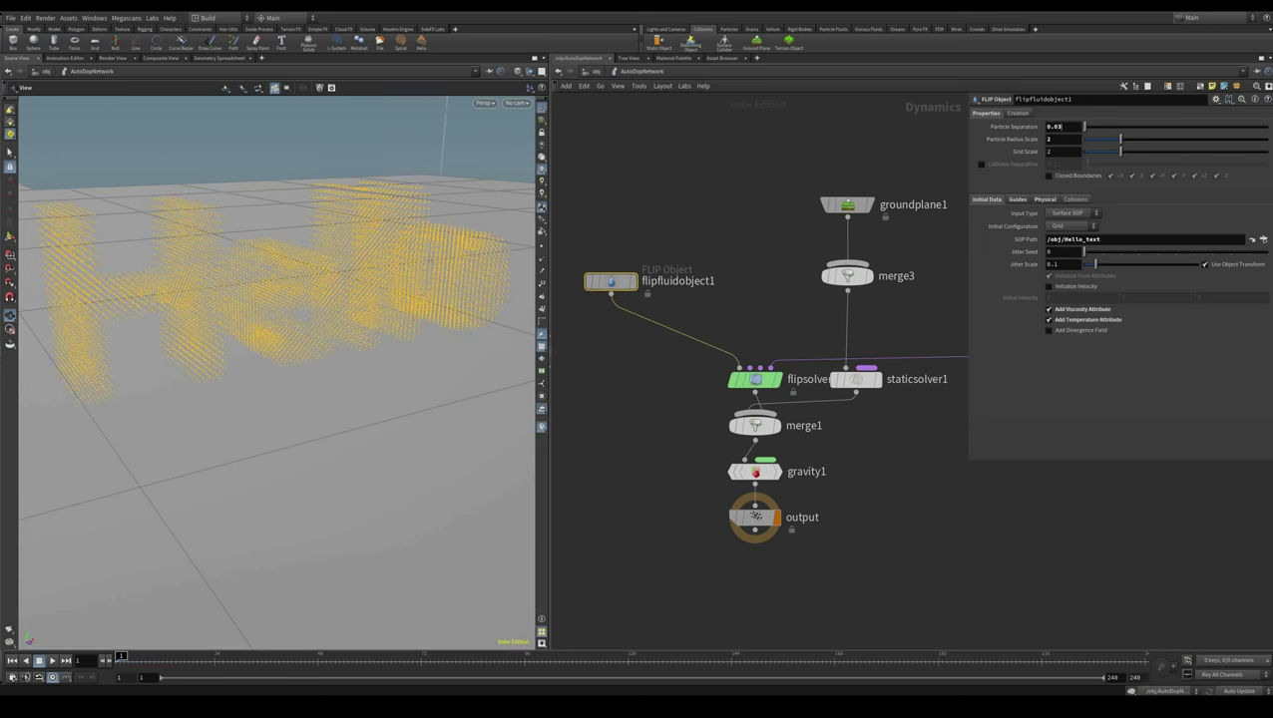
pyautogui.click(55, 658)
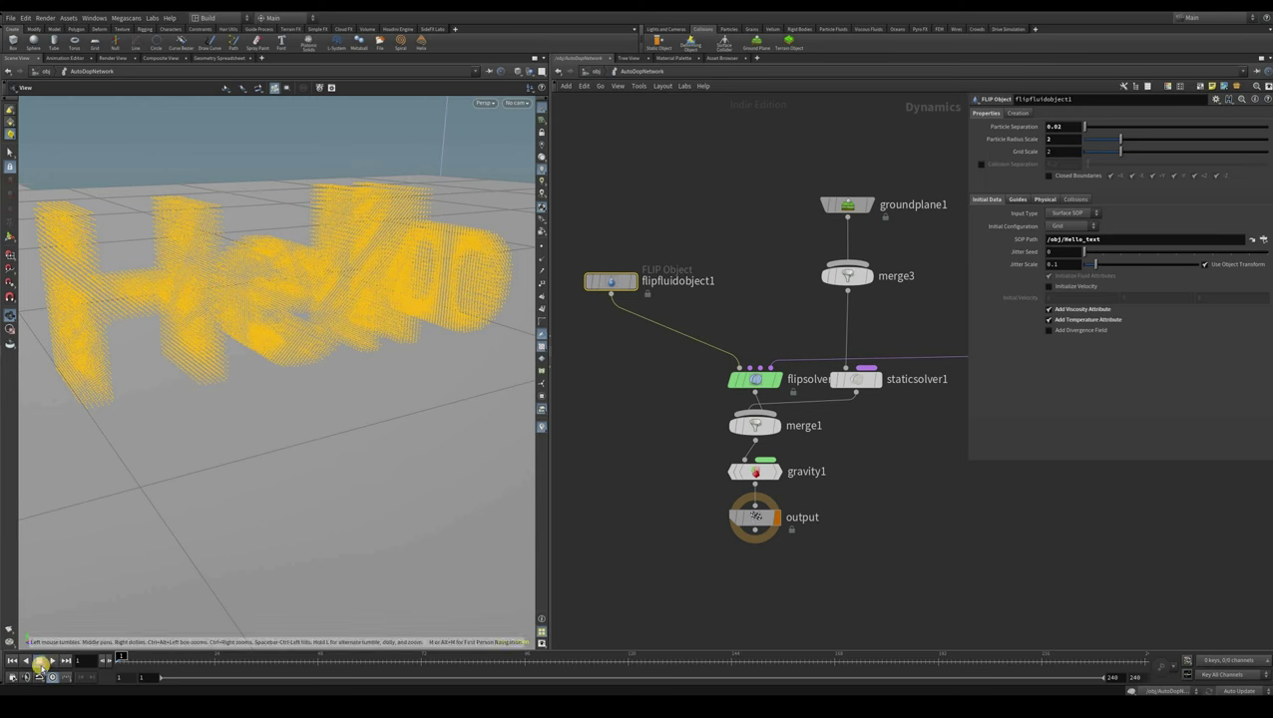
pyautogui.click(48, 660)
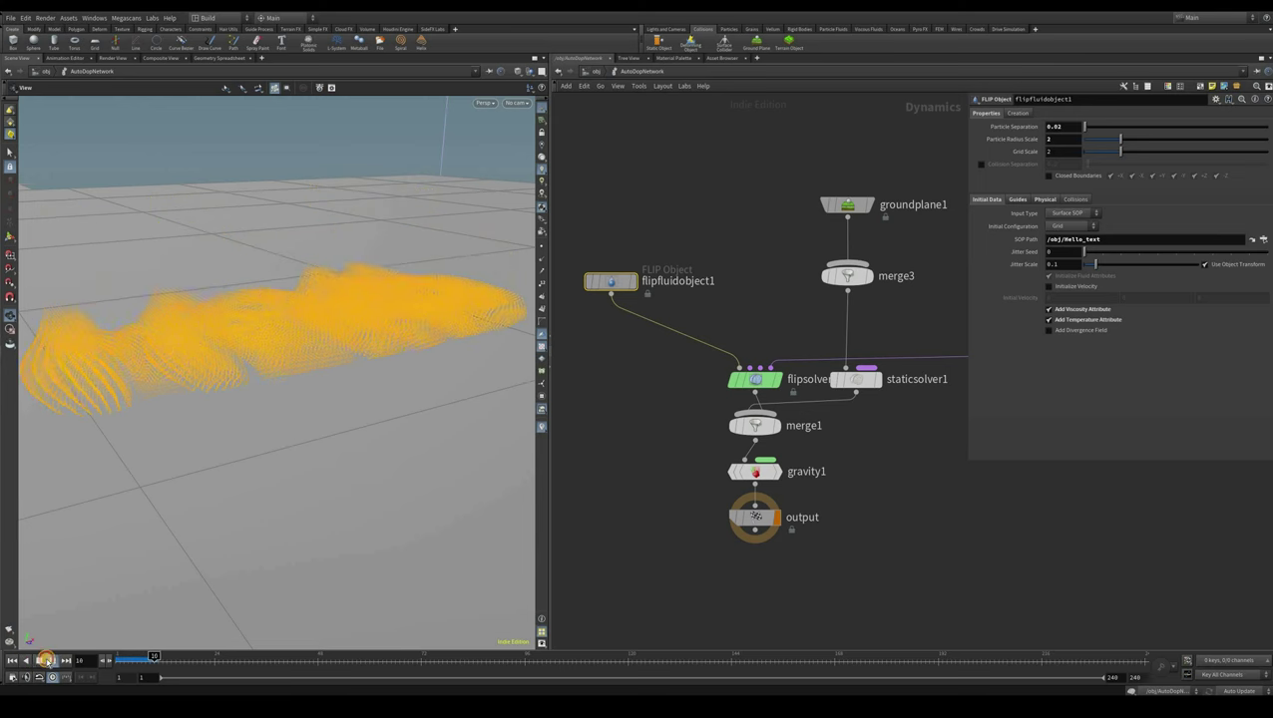
pyautogui.click(42, 660)
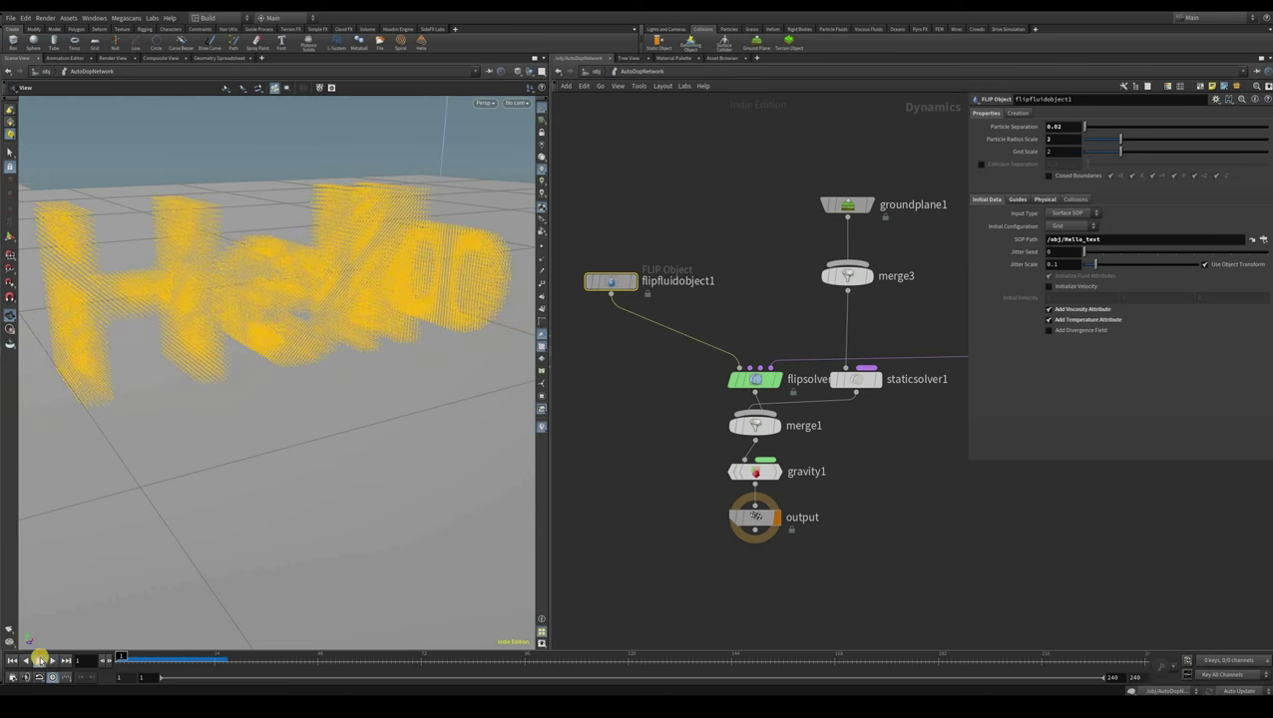
# Play the melting simulation with the 0.02 particle separation, restart it from the first frame, and scrub the early frames
pyautogui.click(48, 661)
pyautogui.click(39, 654)
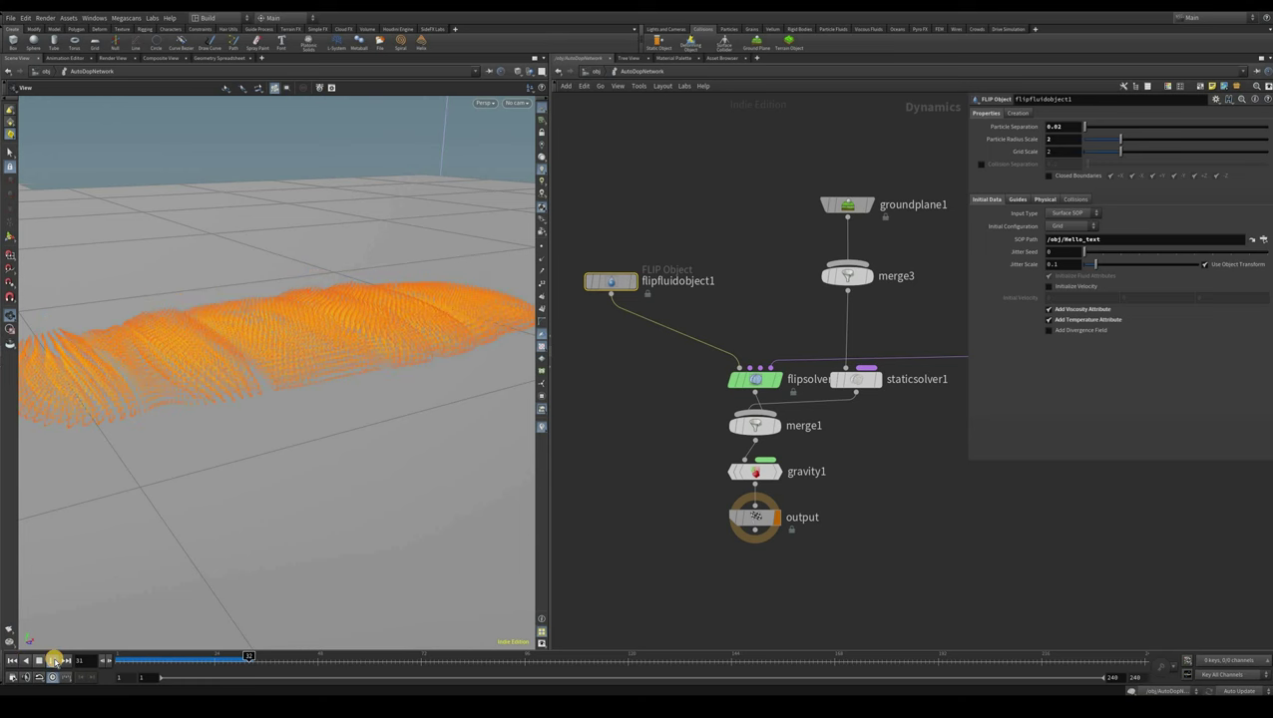
pyautogui.click(35, 660)
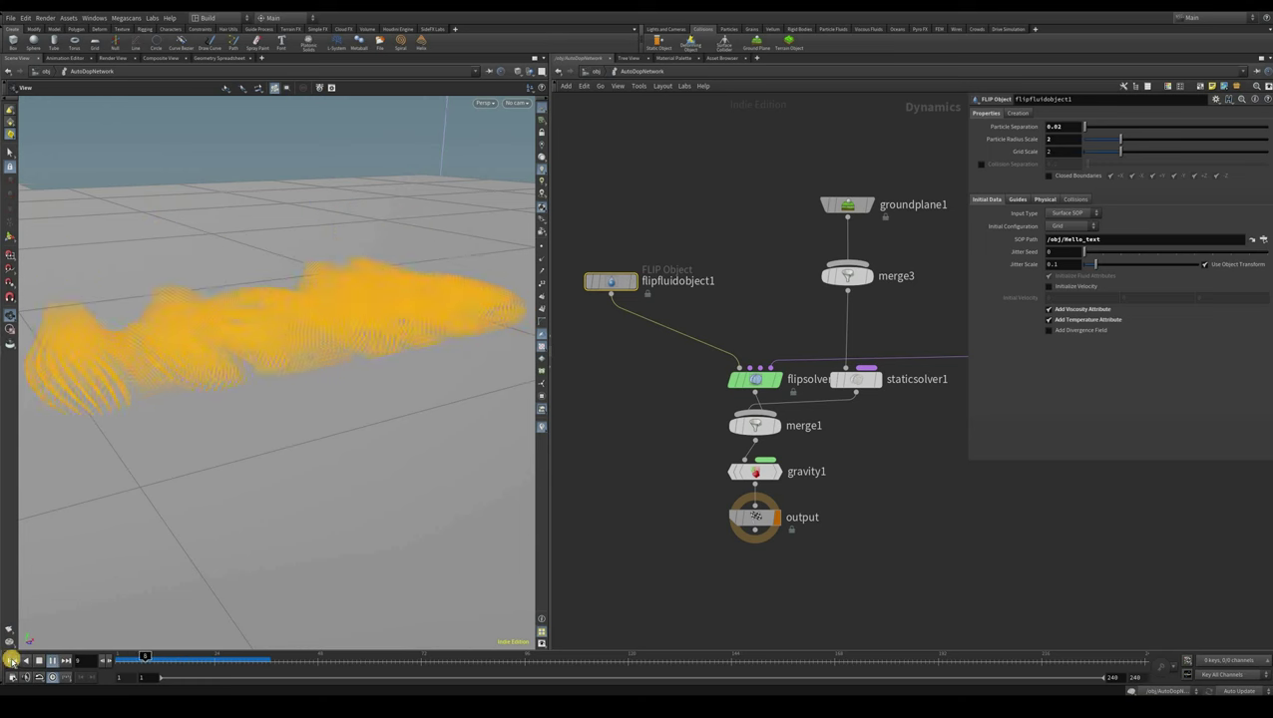
pyautogui.moveTo(121, 659); pyautogui.dragTo(255, 660)
pyautogui.moveTo(122, 661); pyautogui.dragTo(268, 657)
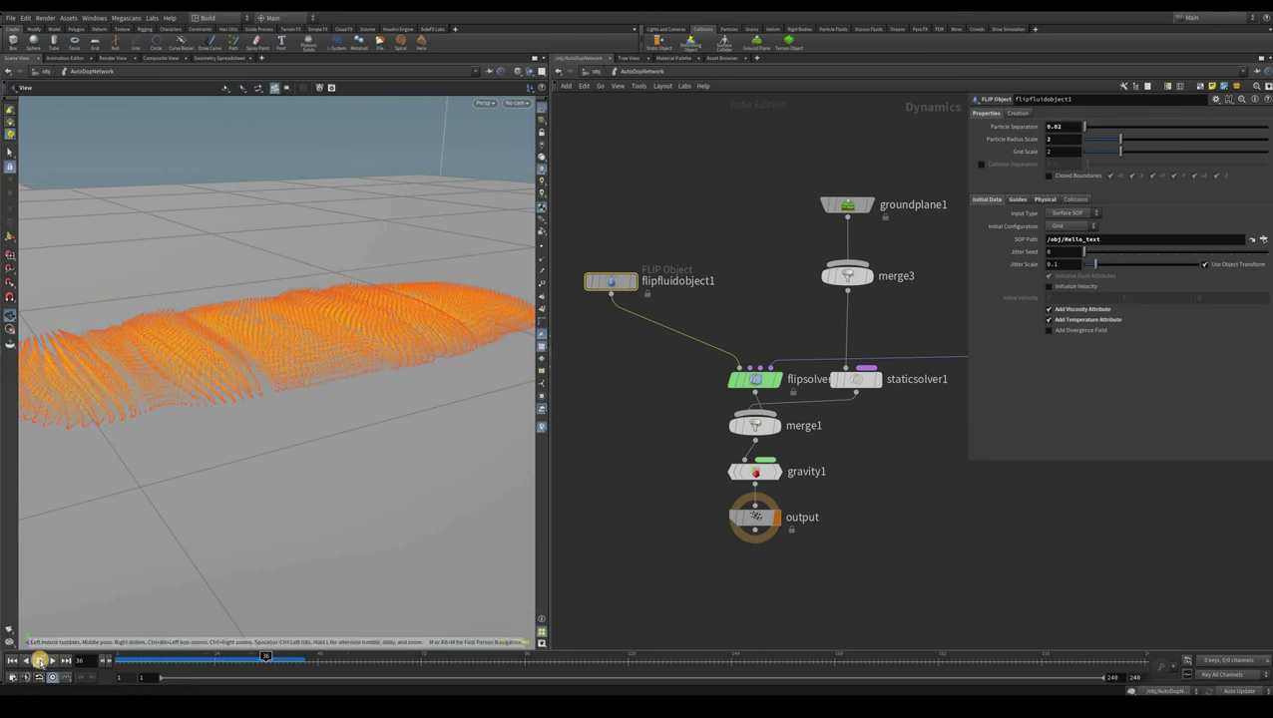
# Continue the simulation to about frame 87, stop it, and scrub back to around frame 31 to examine the collapse
pyautogui.click(46, 660)
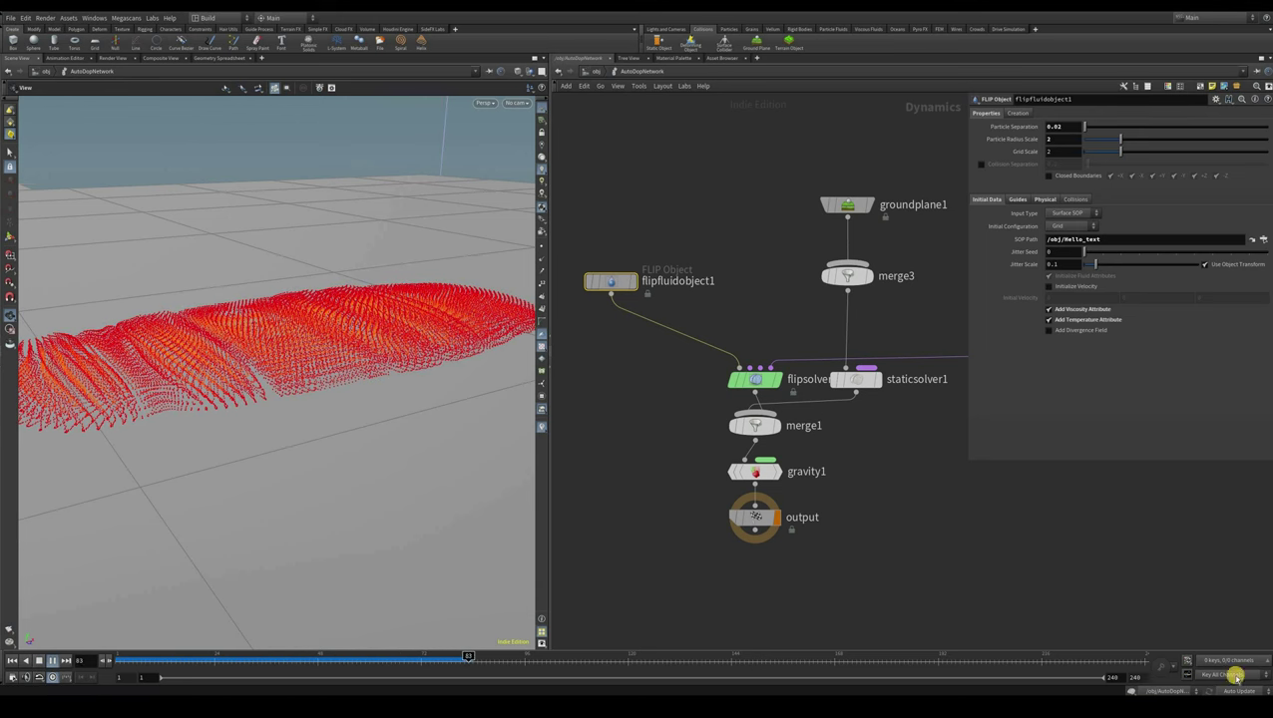
pyautogui.press('Escape')
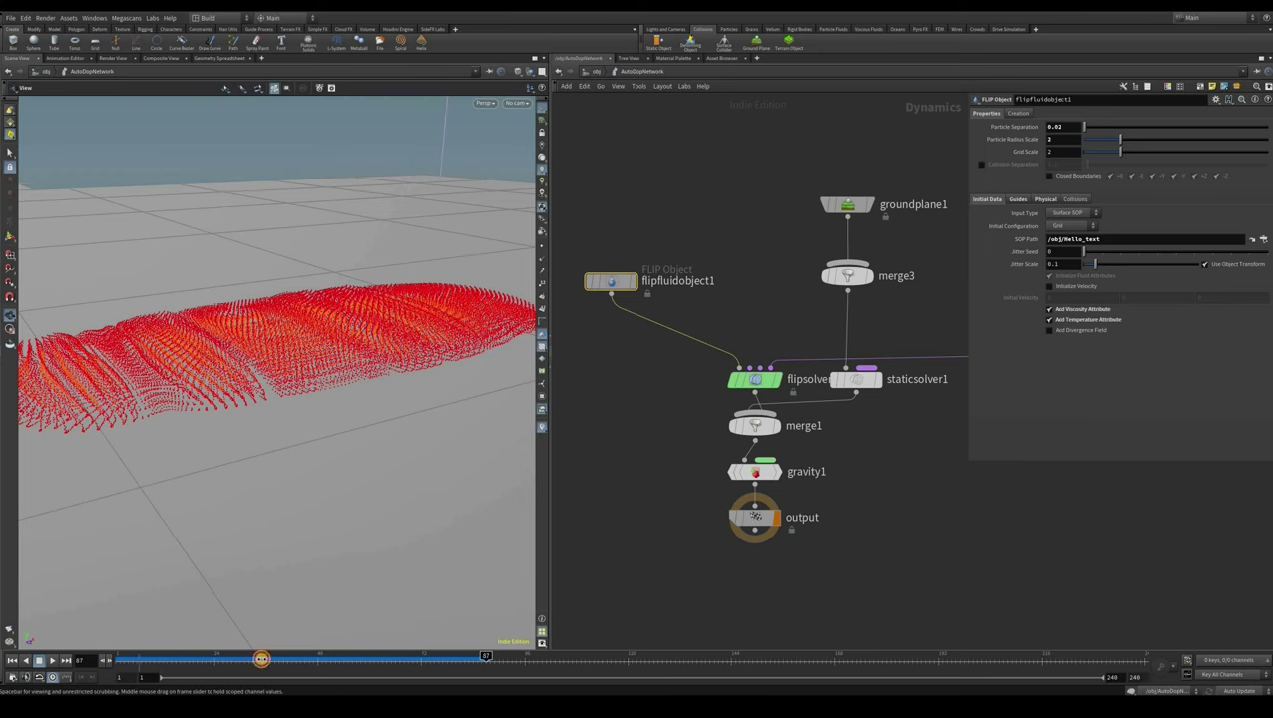
pyautogui.moveTo(342, 652); pyautogui.dragTo(287, 654)
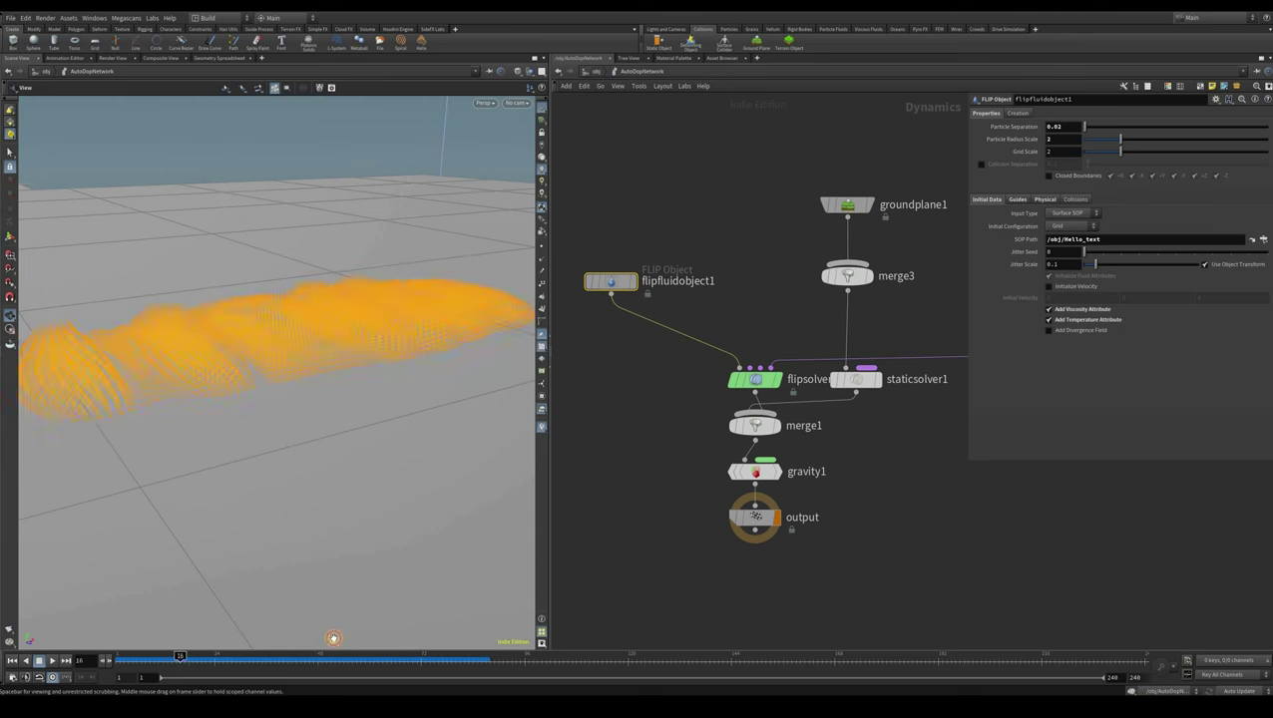
pyautogui.click(245, 655)
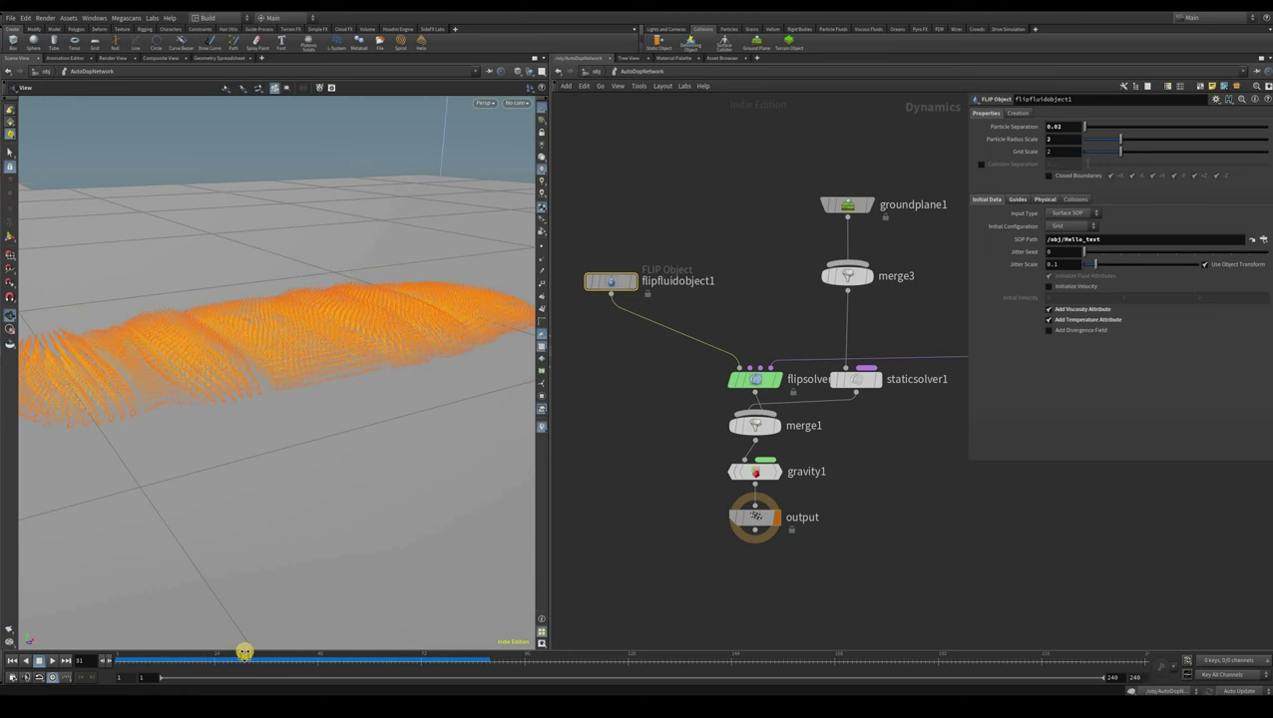
pyautogui.click(253, 661)
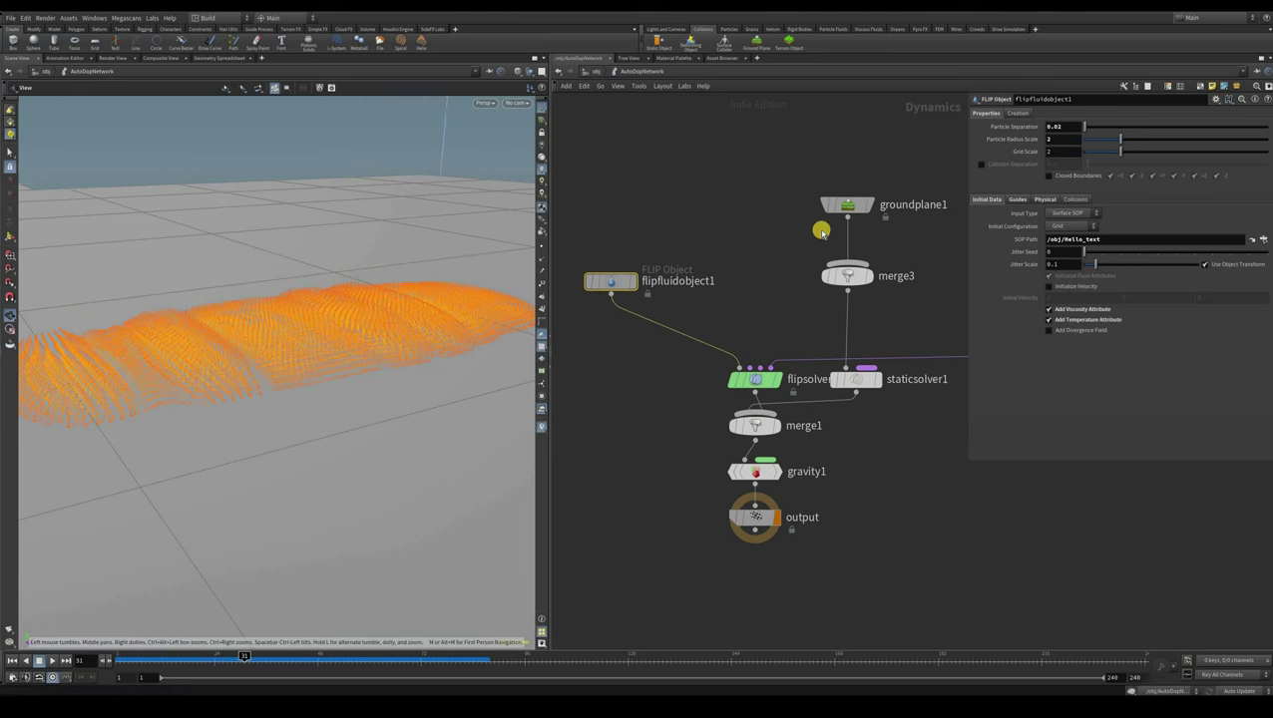
# Try an Outer Cooling Rate of 3 on the gastemperatureupdate1 node
pyautogui.press('Right')
pyautogui.moveTo(608, 328); pyautogui.dragTo(608, 333, button='middle')
pyautogui.moveTo(593, 296); pyautogui.dragTo(586, 331)
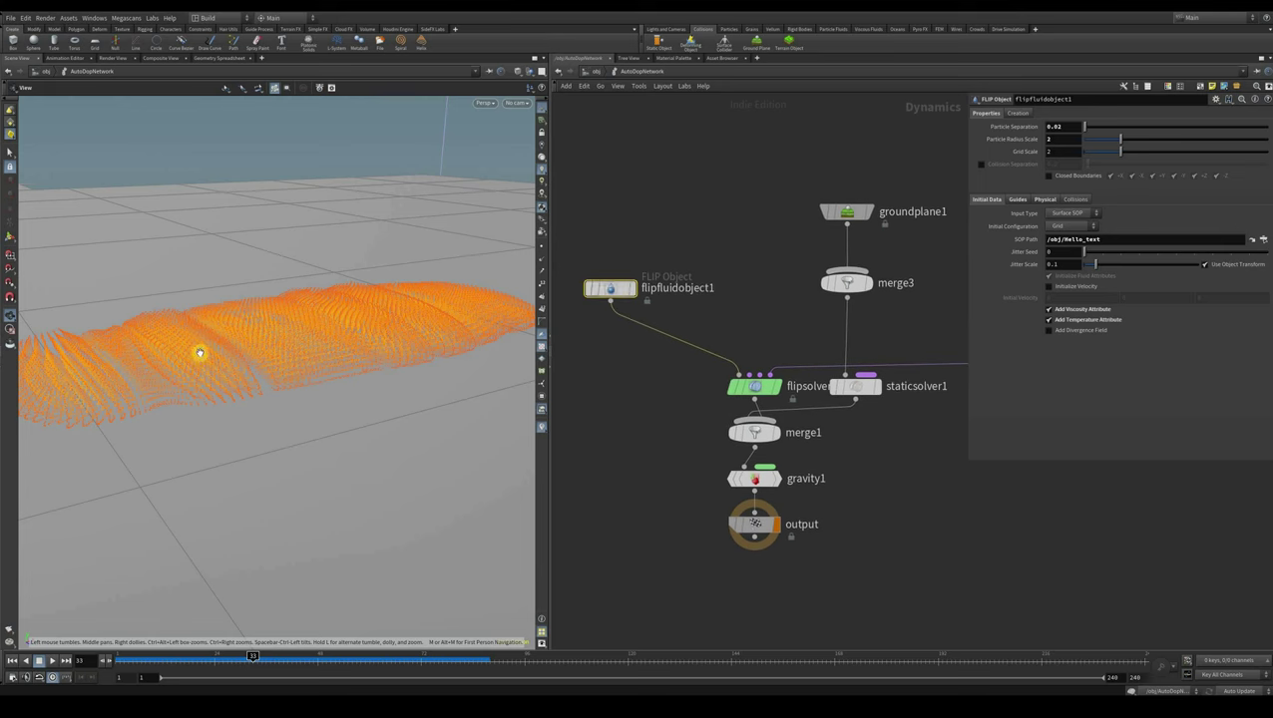
pyautogui.moveTo(582, 282); pyautogui.dragTo(491, 310, button='middle')
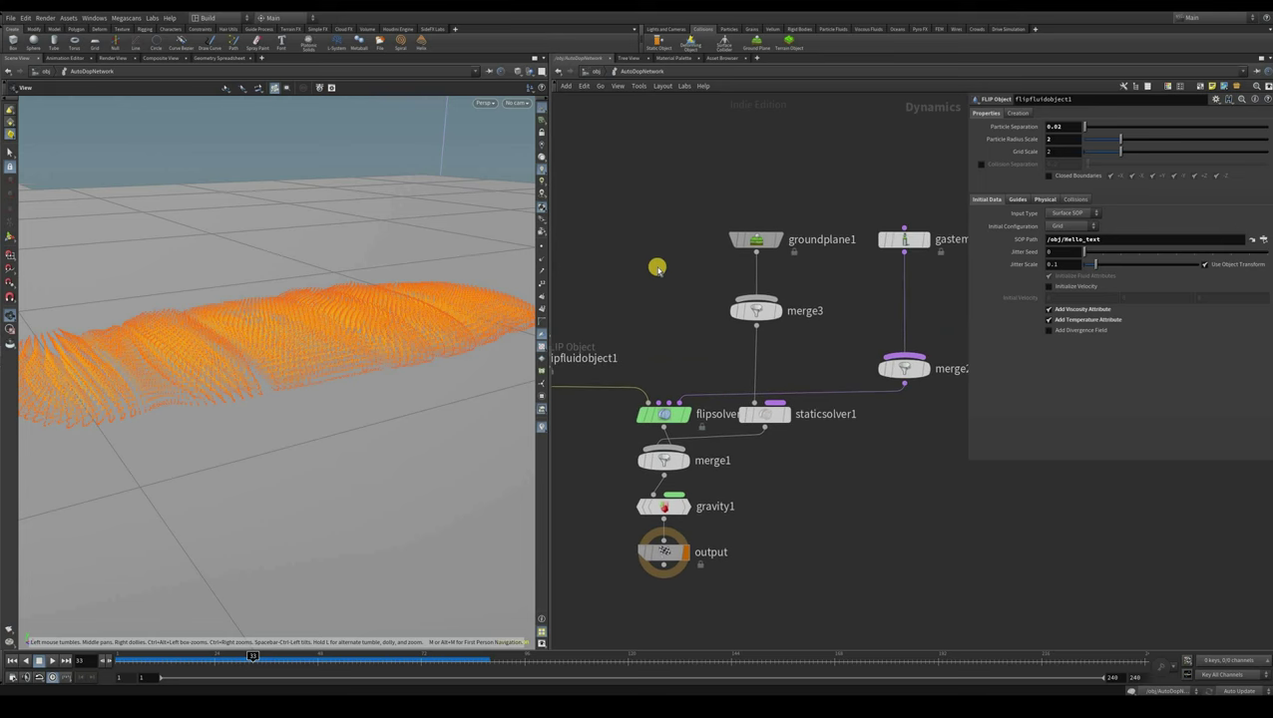
pyautogui.moveTo(907, 240); pyautogui.dragTo(778, 270, button='middle')
pyautogui.click(775, 268)
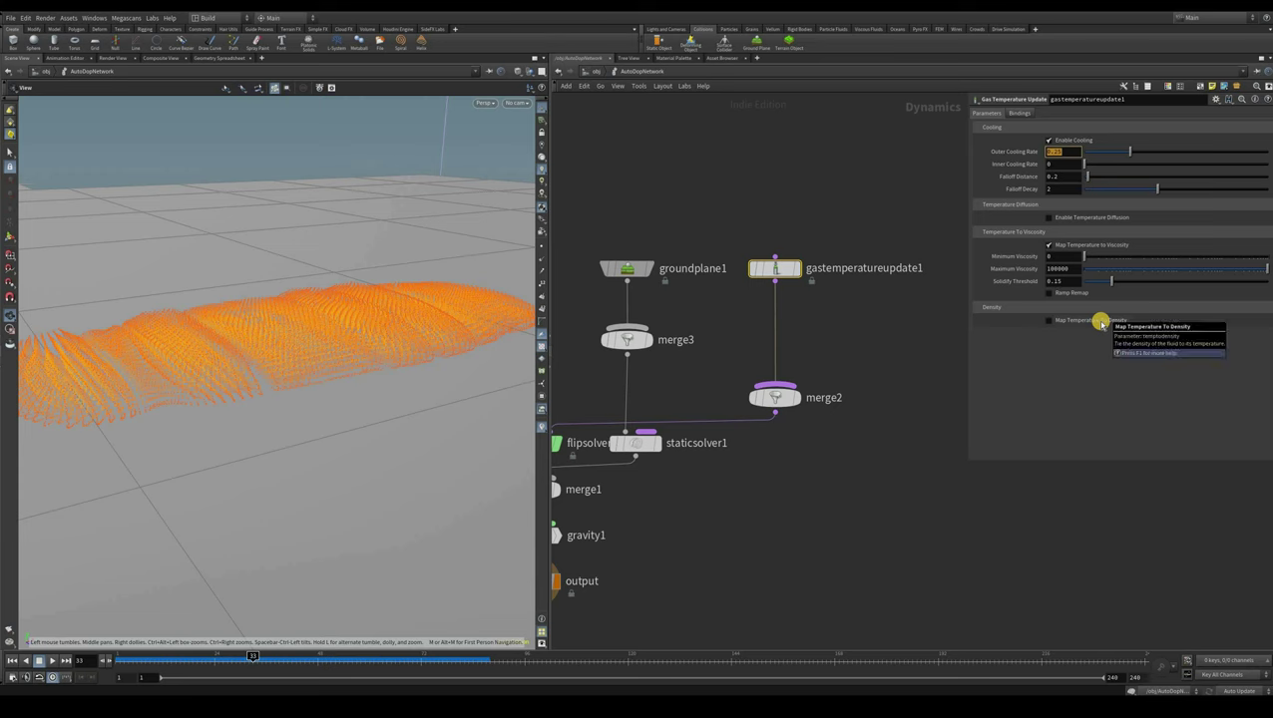
pyautogui.press('Return')
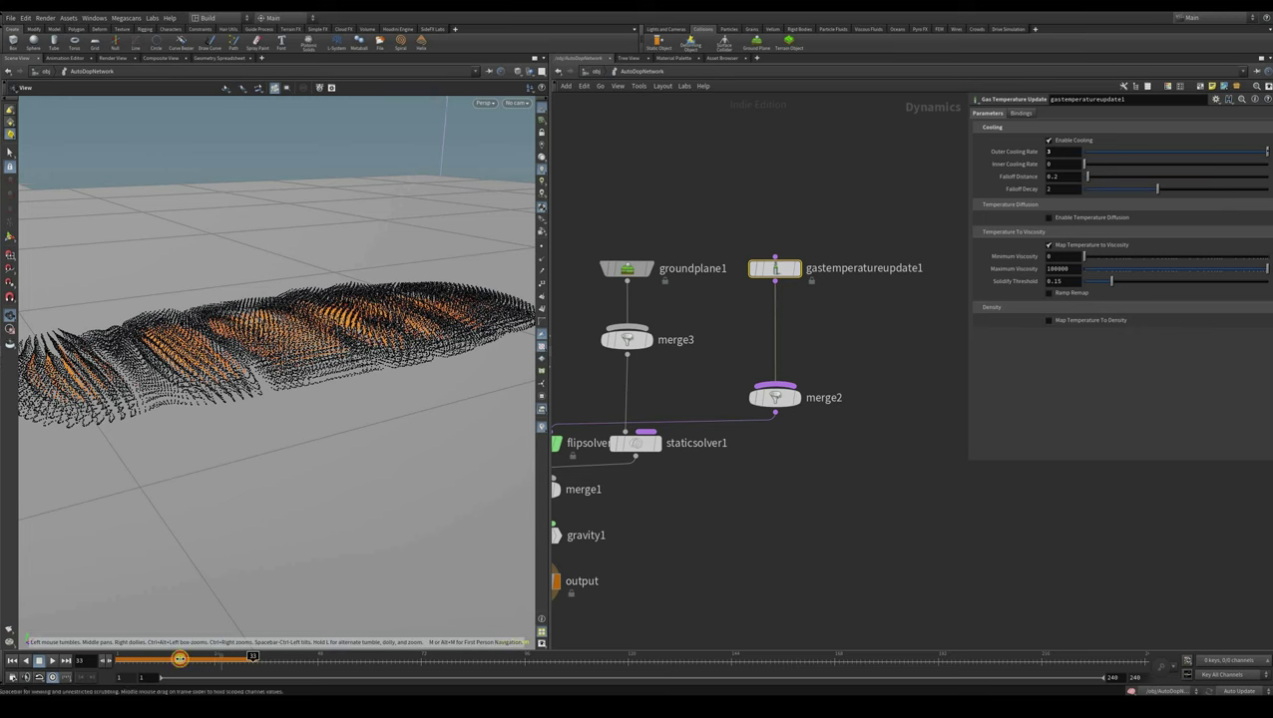
# Play the simulation with the faster outer cooling, view the letters from the front, and return to the first frame
pyautogui.moveTo(215, 660); pyautogui.dragTo(158, 659)
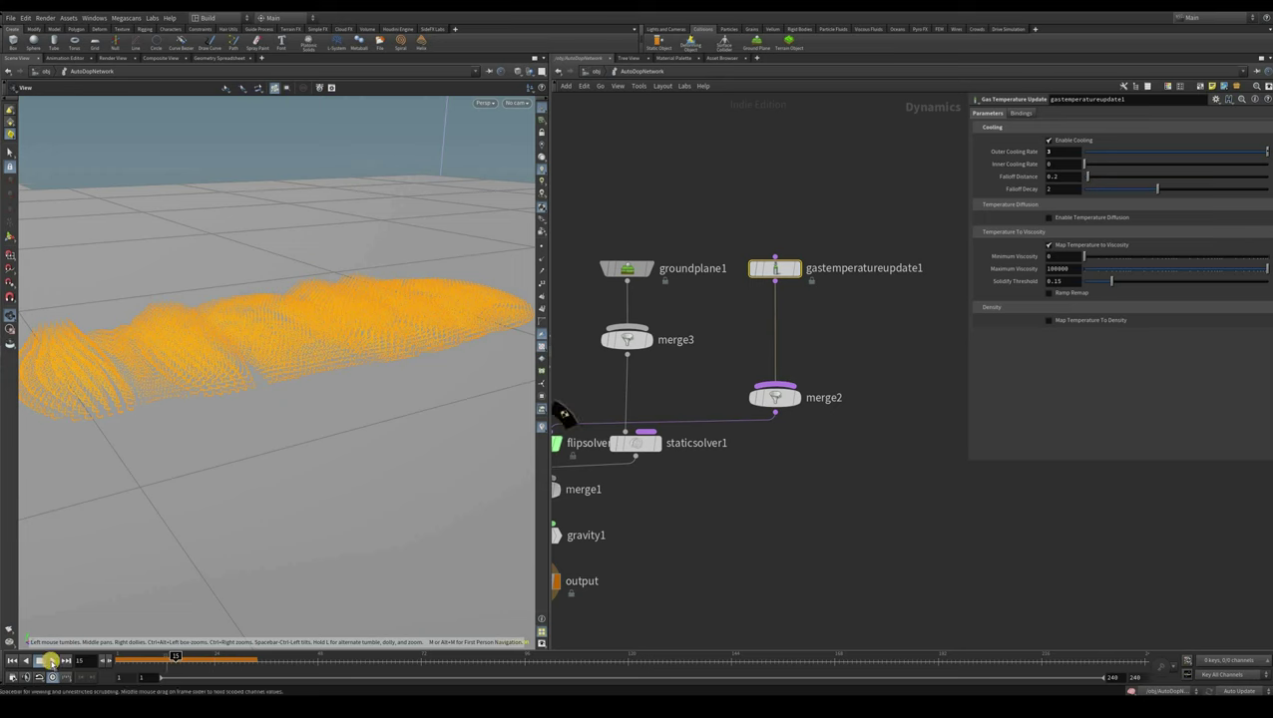
pyautogui.click(50, 661)
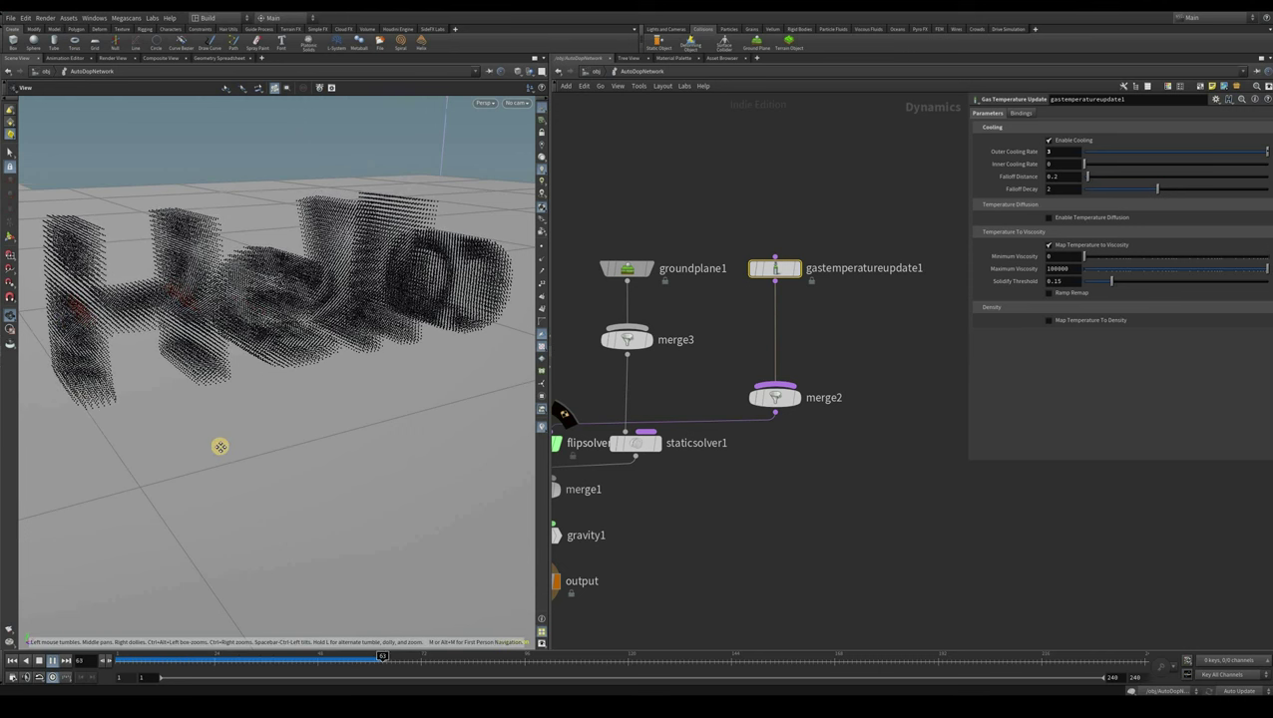
pyautogui.moveTo(253, 451); pyautogui.dragTo(347, 327)
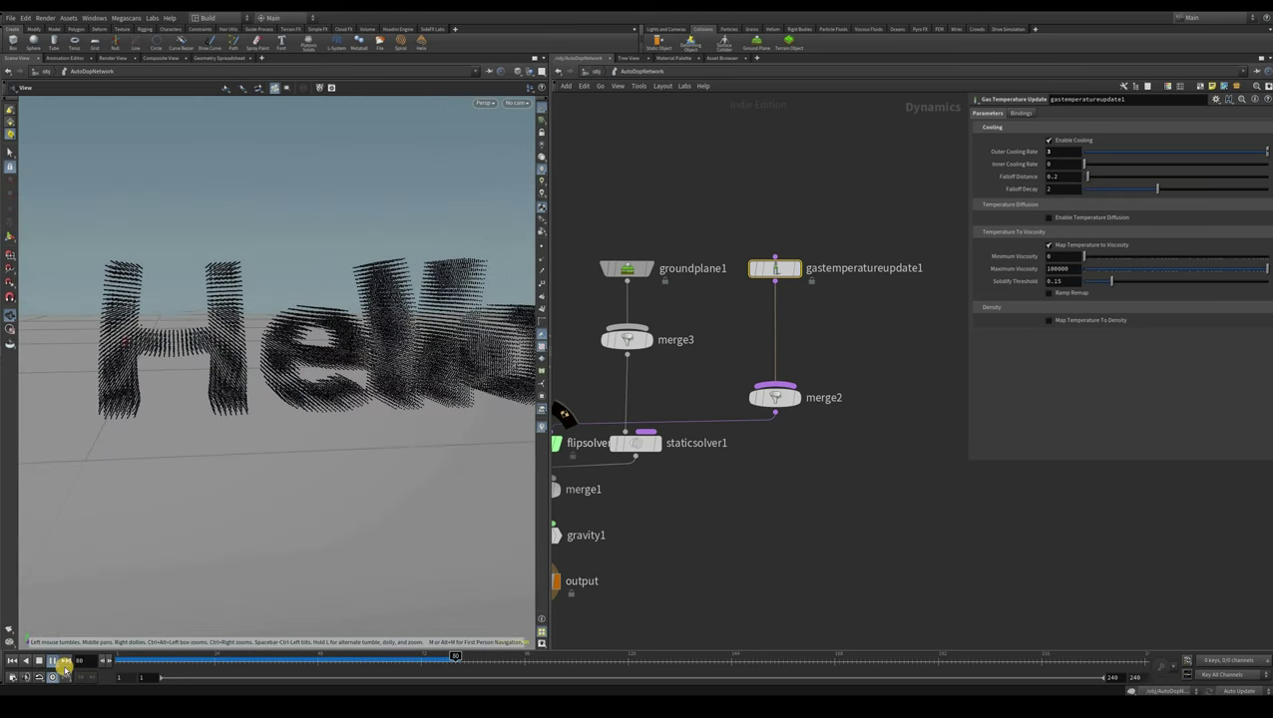
pyautogui.hotkey('space', 'h')
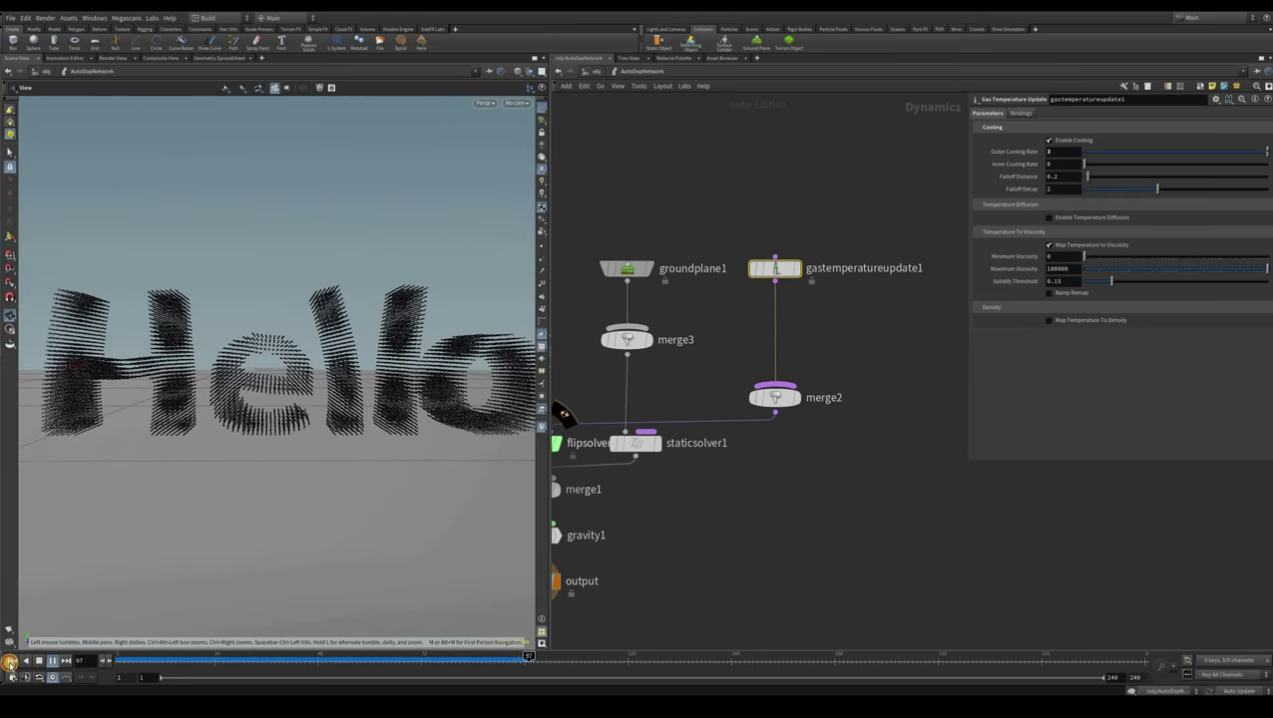
pyautogui.press('Up')
pyautogui.hotkey('ctrl', 'Up')
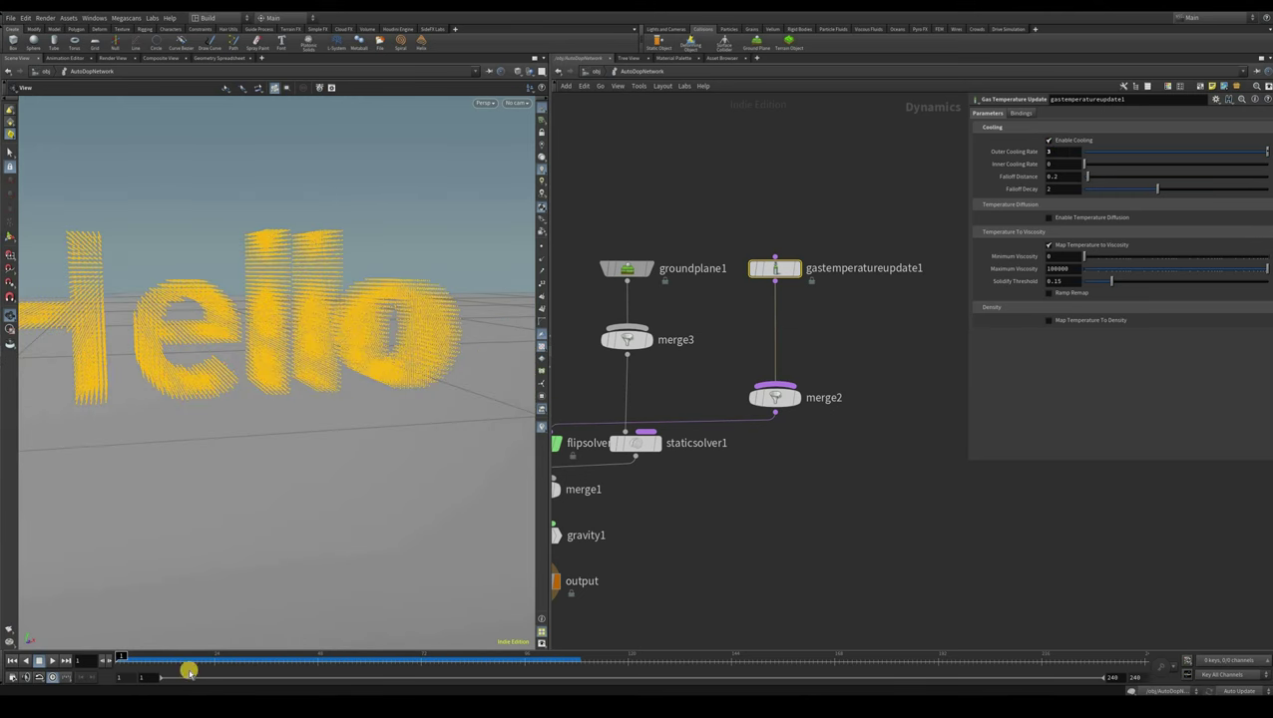
# Try an Outer Cooling Rate of 2 on gastemperatureupdate1, play the simulation briefly, and stop it
pyautogui.write('2')
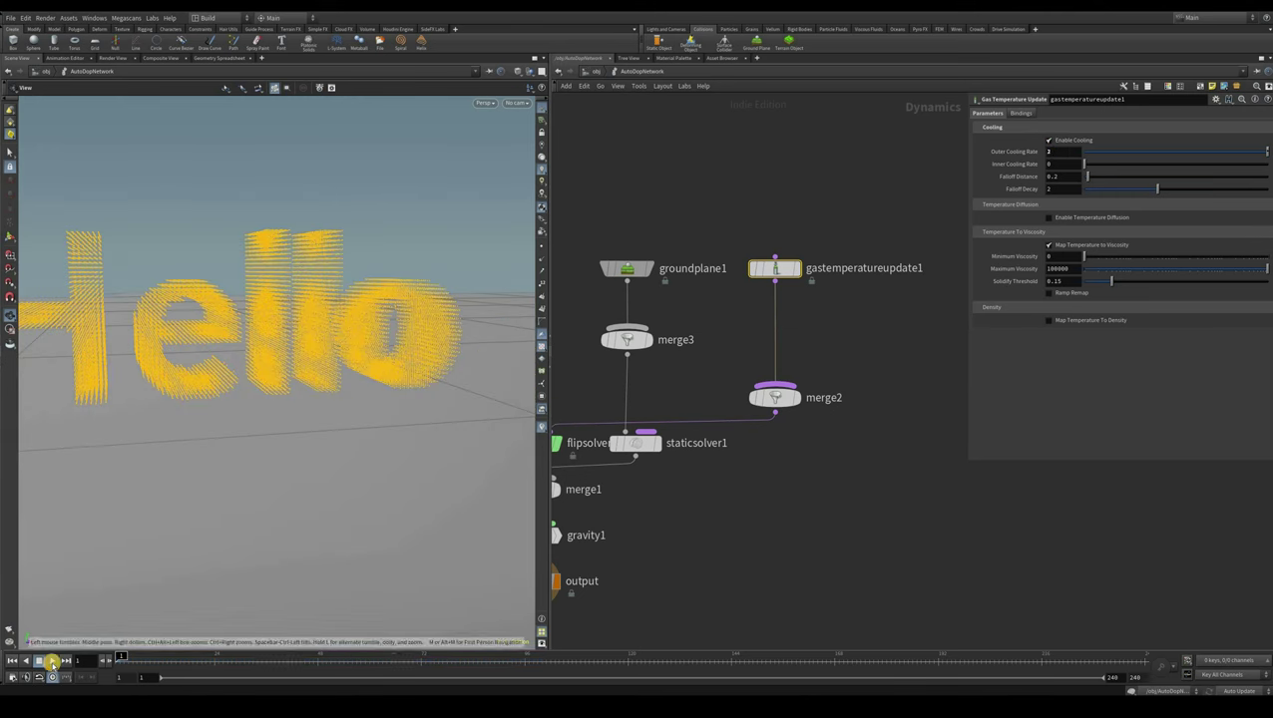
pyautogui.click(52, 661)
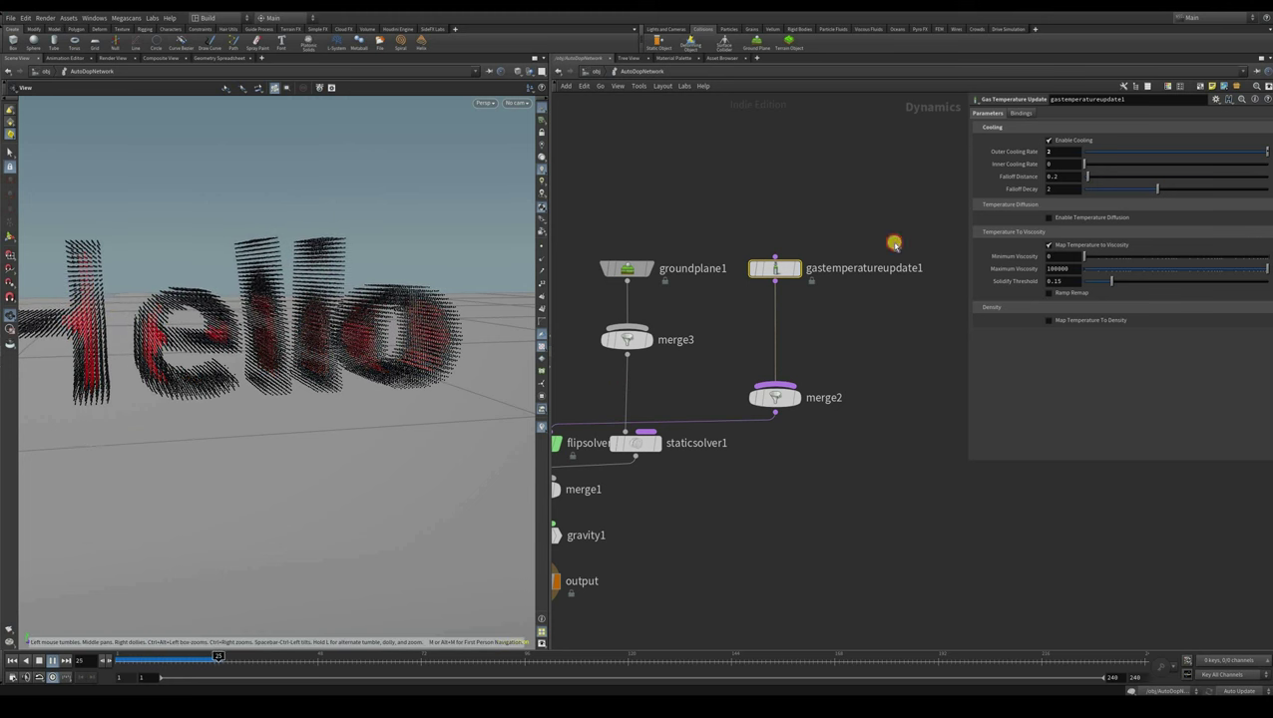
pyautogui.press('Escape')
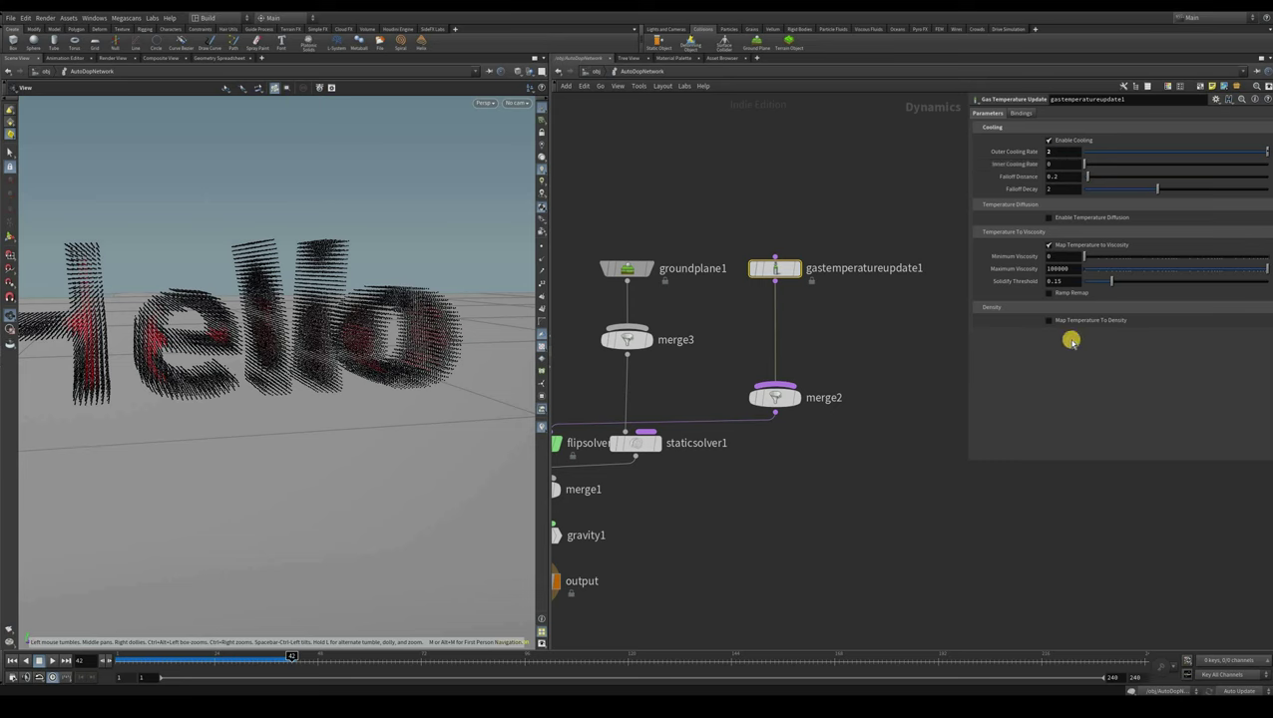
# Set gastemperatureupdate1's Outer Cooling Rate back to 0.25 and its Inner Cooling Rate to 1
pyautogui.press('Return')
pyautogui.write('0.25')
pyautogui.click(1078, 391)
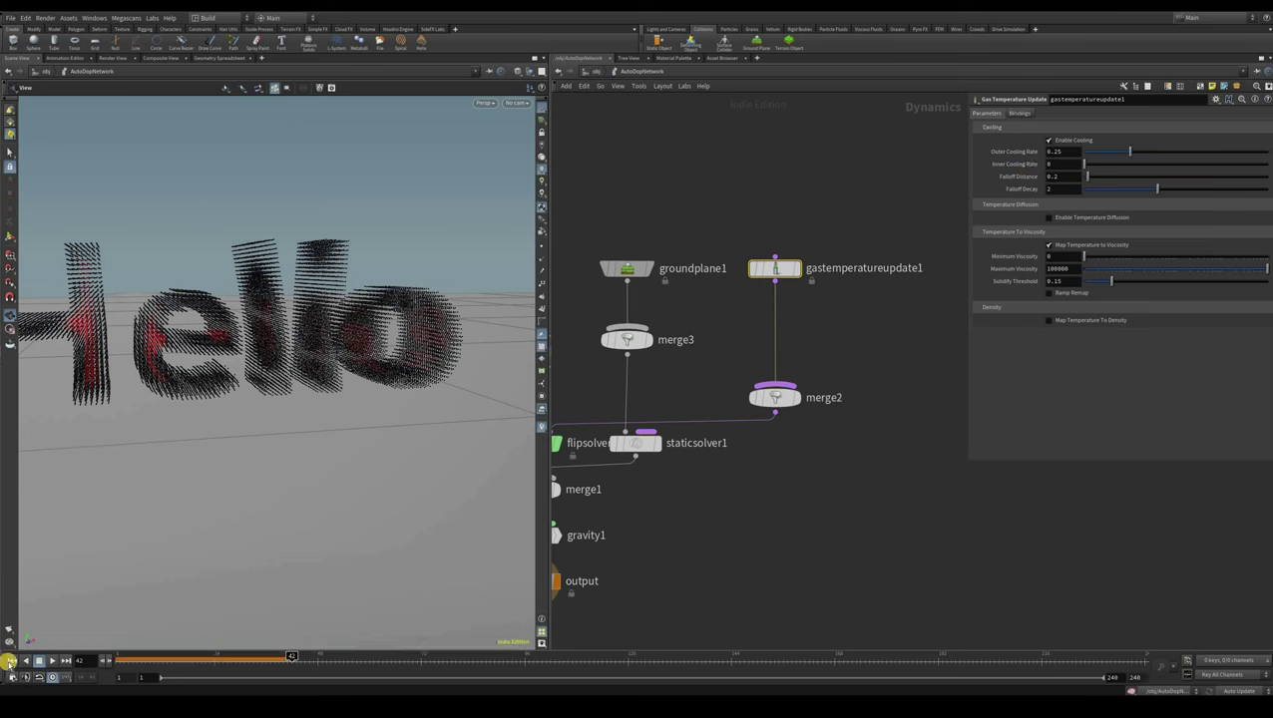
pyautogui.write('1')
pyautogui.press('Return')
# Play the simulation from the first frame with the new inner cooling and view the melting letters from the front
pyautogui.click(53, 661)
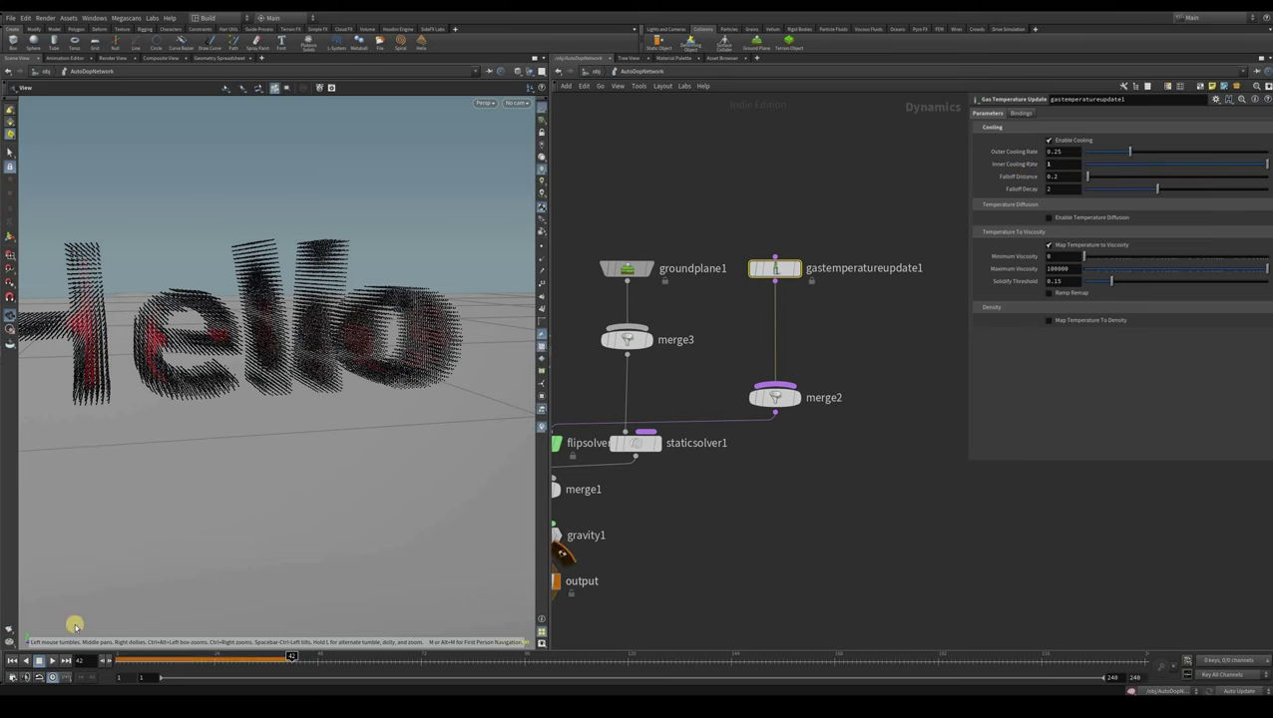
pyautogui.hotkey('ctrl', 'Up')
pyautogui.press('Up')
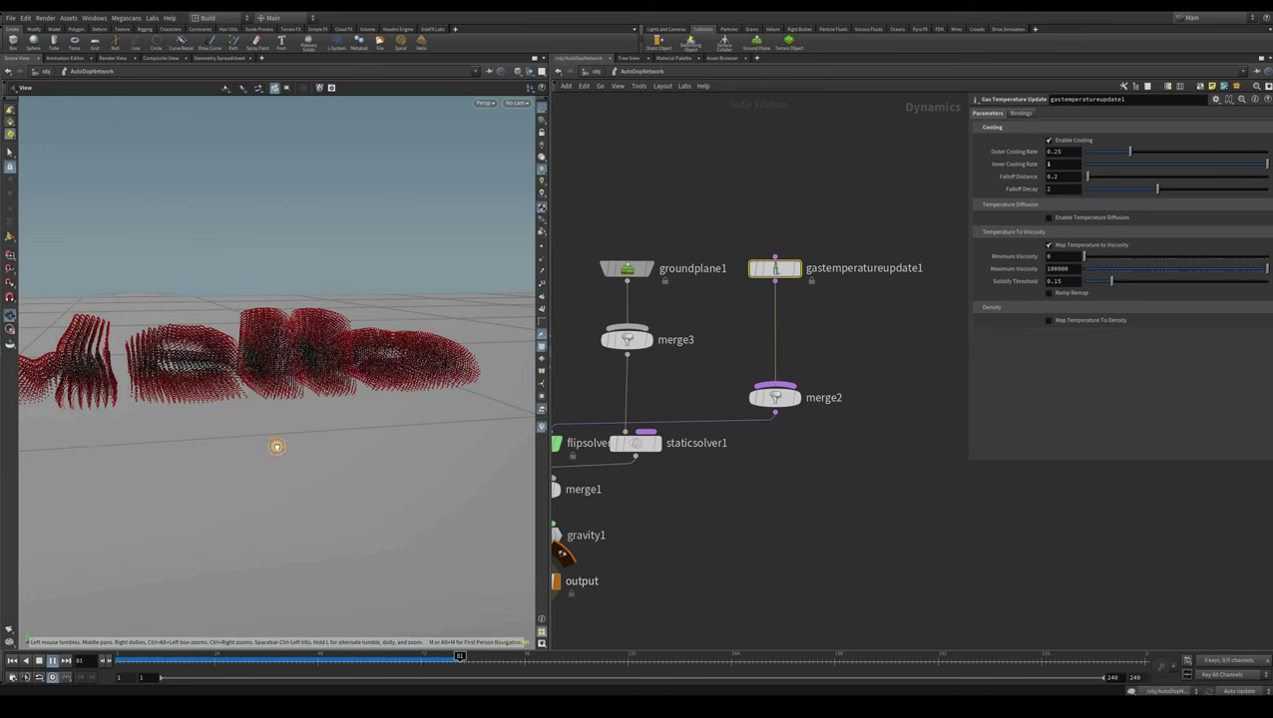
pyautogui.moveTo(267, 455); pyautogui.dragTo(305, 405)
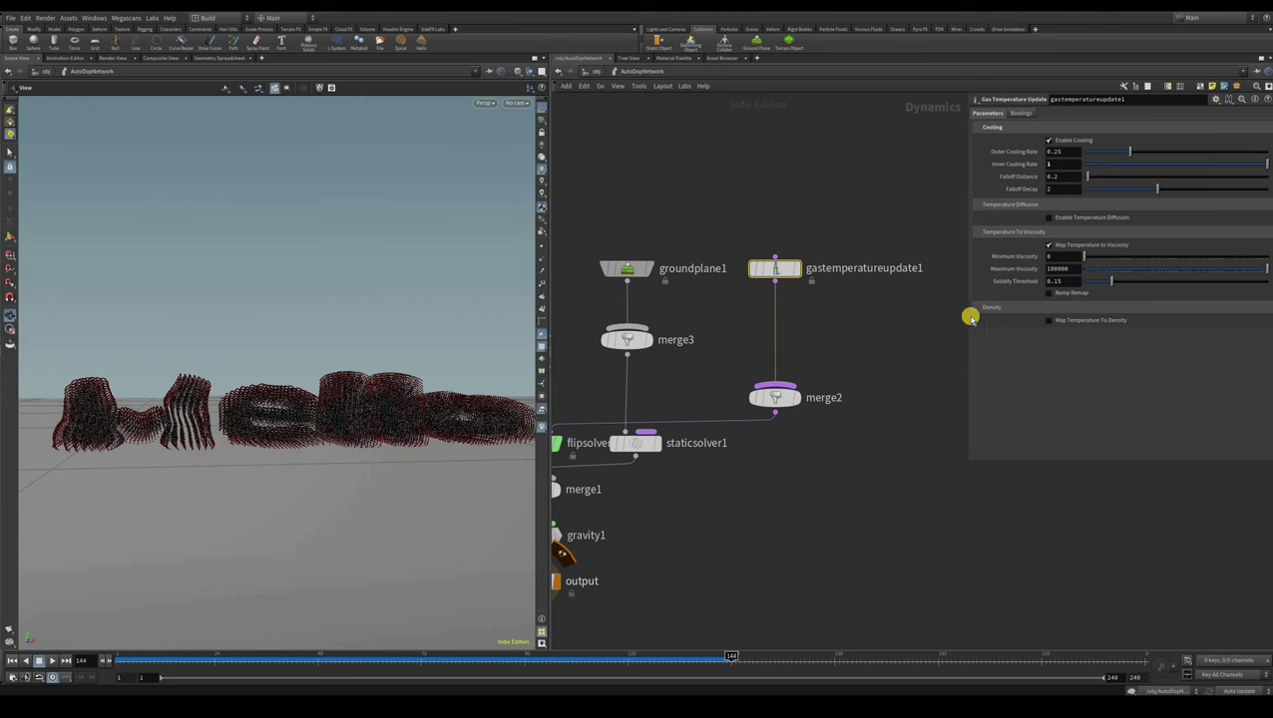
# Widen the parameter area, try enabling Ramp Remap for the temperature-to-viscosity mapping, and undo it
pyautogui.moveTo(968, 320); pyautogui.dragTo(948, 320)
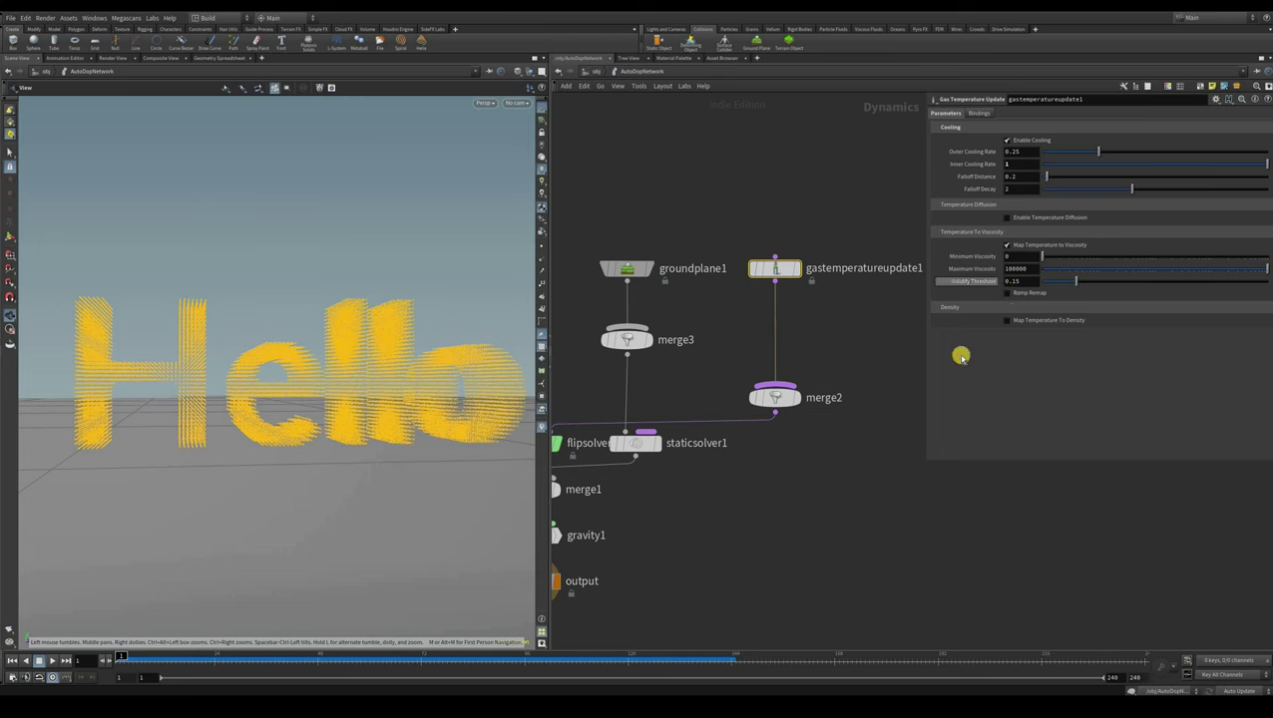
pyautogui.click(1006, 293)
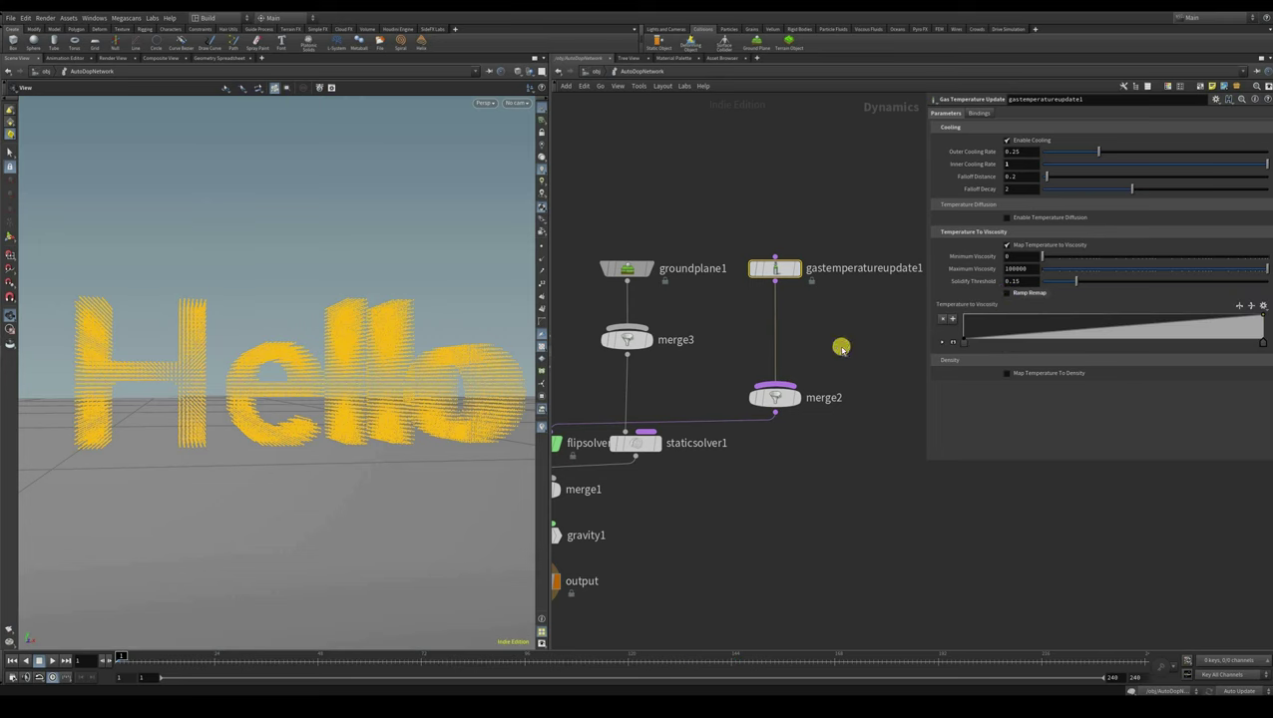
pyautogui.hotkey('ctrl', 'z')
# Leave the DOP network for the object level and open the geo1_fluid geometry network
pyautogui.press('l')
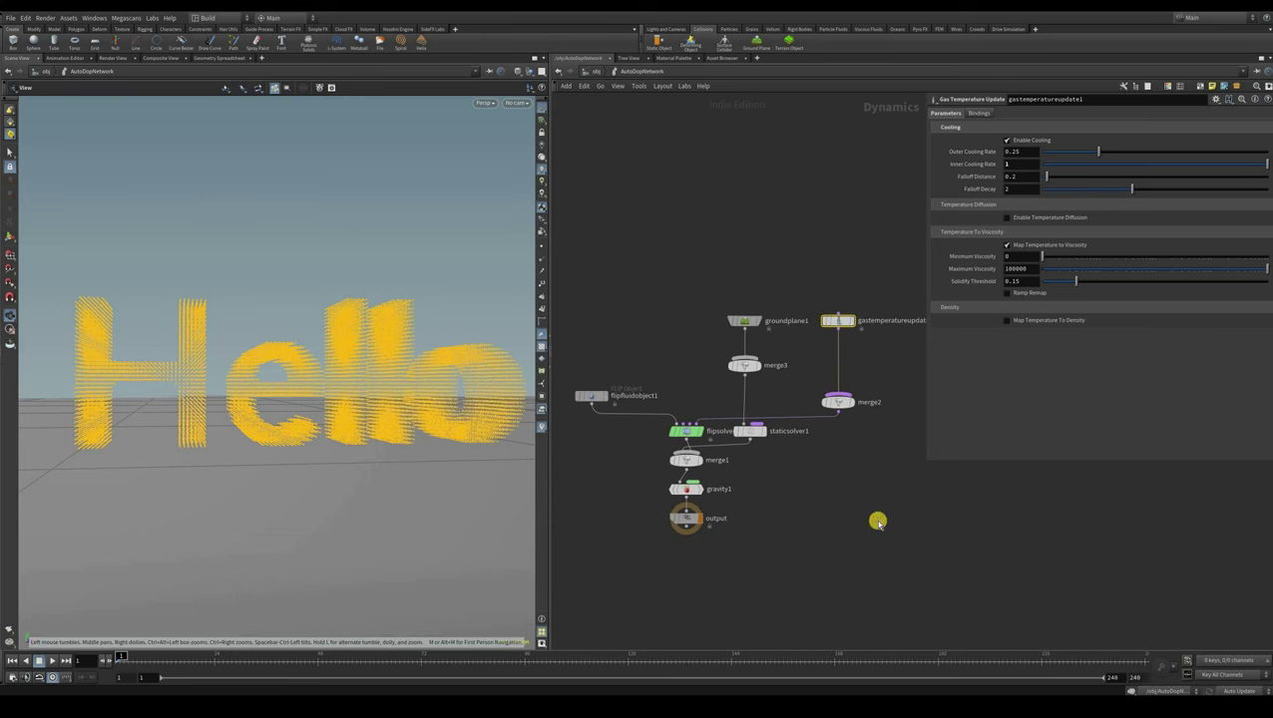
pyautogui.press('u')
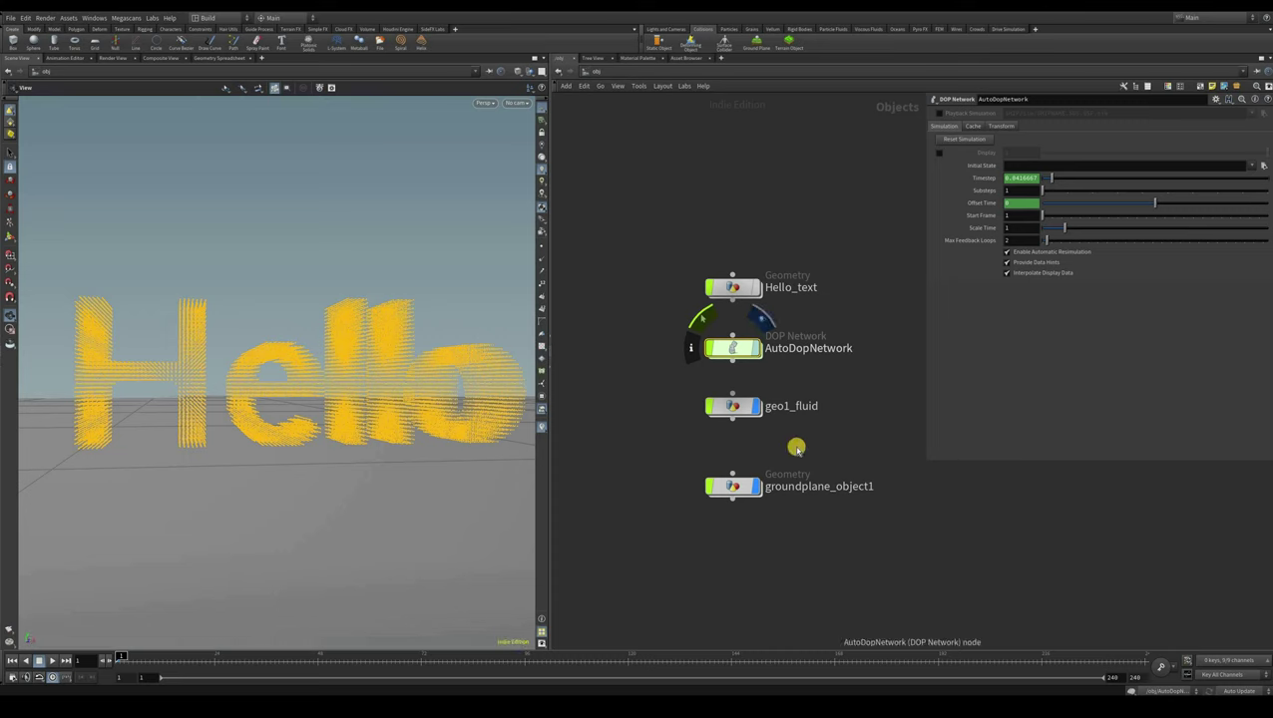
pyautogui.scroll(4, 703, 379)
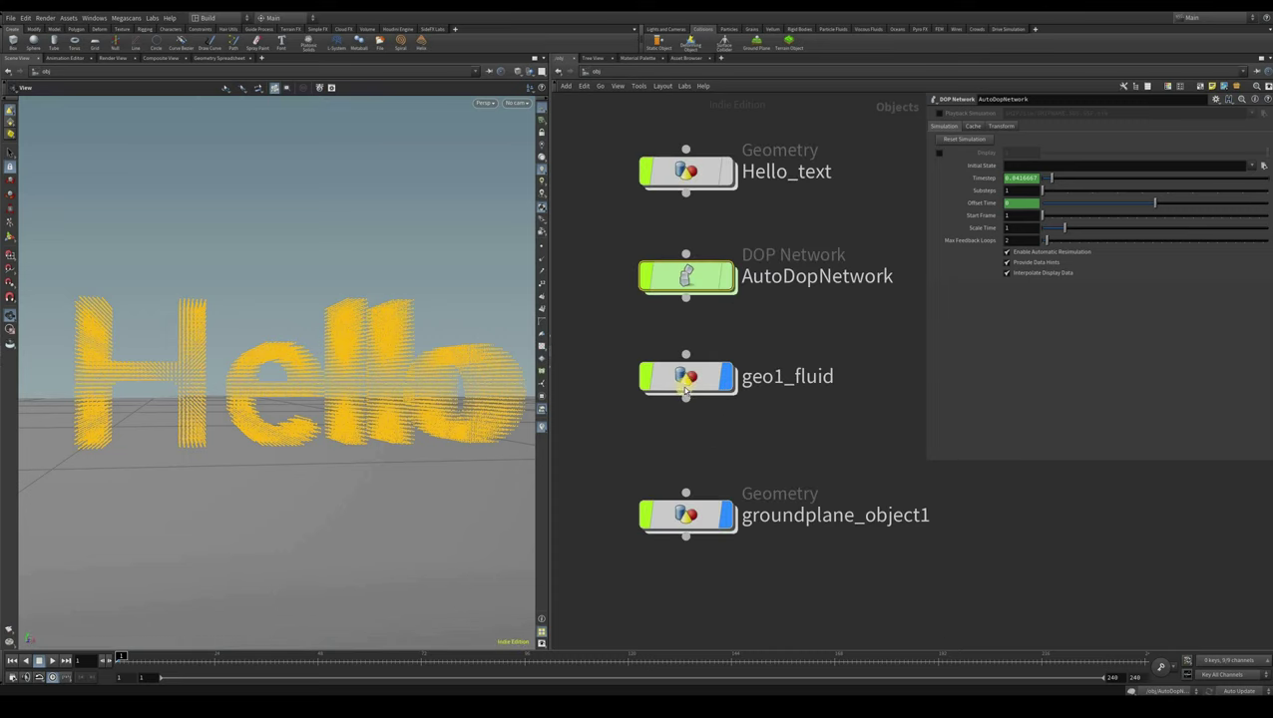
pyautogui.moveTo(691, 379)
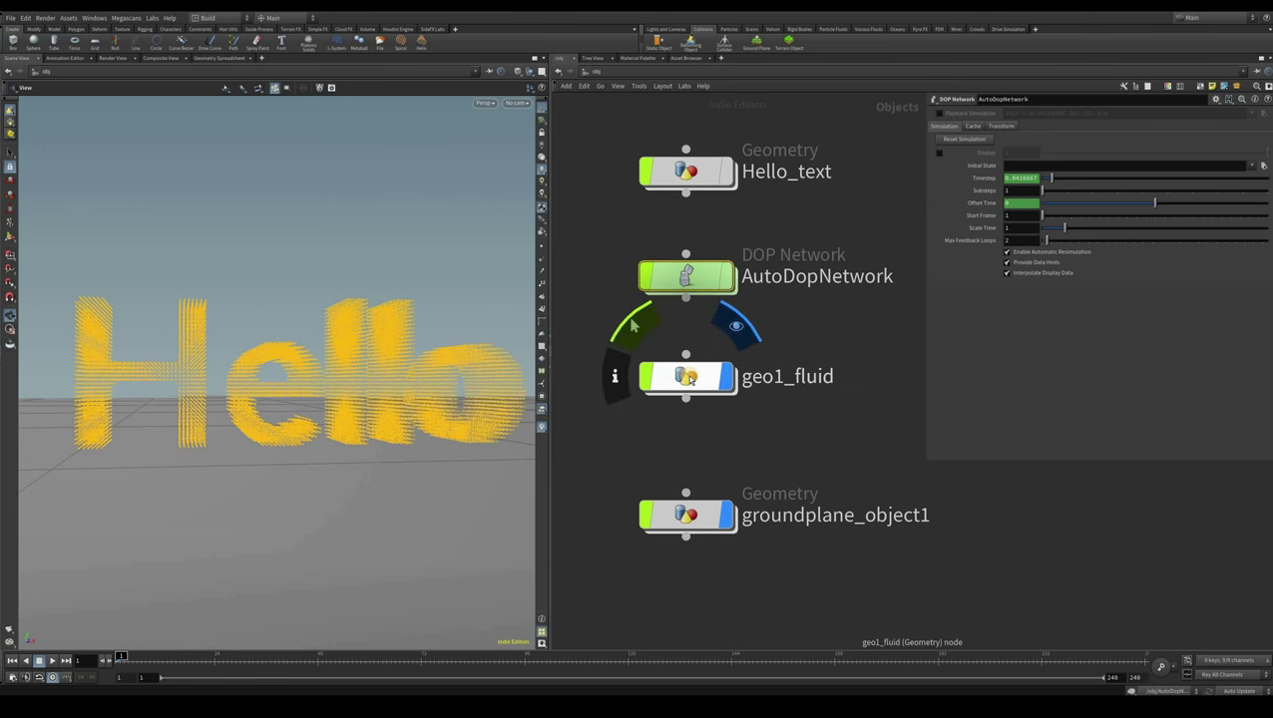
pyautogui.doubleClick(726, 351)
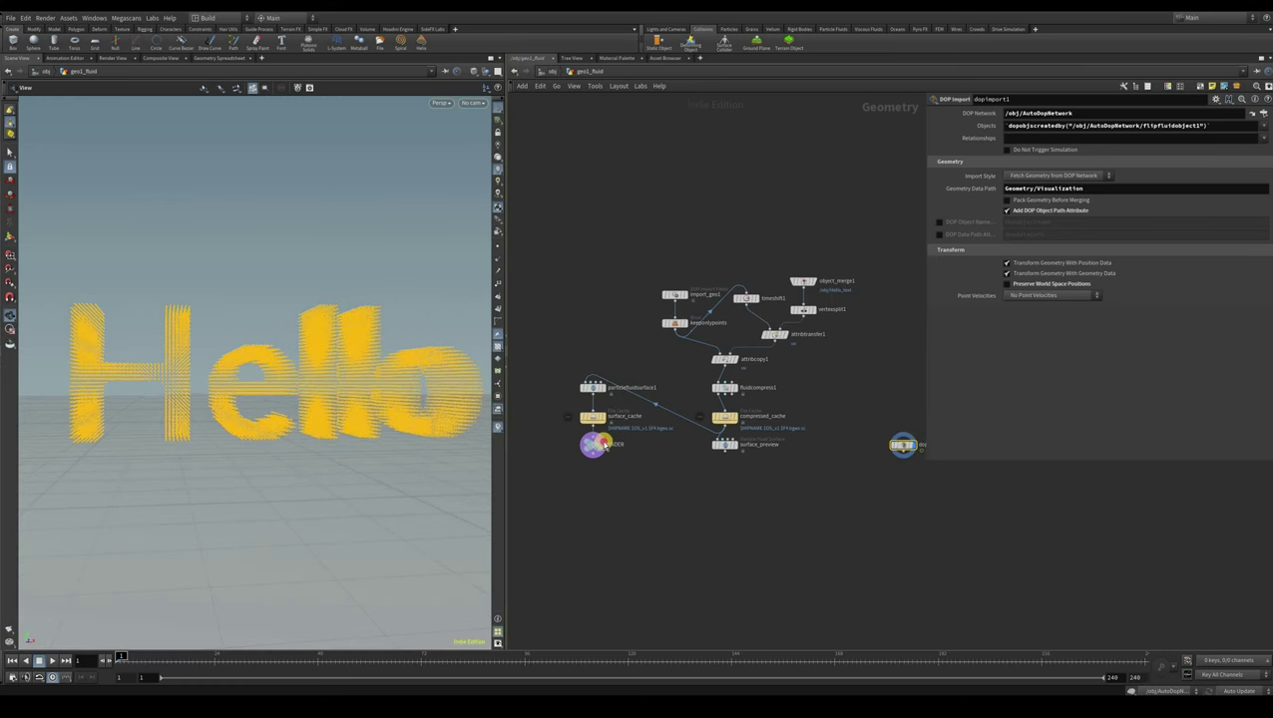
# Move particlefluidsurface1, surface_cache and RENDER lower as a group, and place dopimport1 closer to the main node chain
pyautogui.moveTo(546, 343); pyautogui.dragTo(764, 404)
pyautogui.click(729, 455)
pyautogui.moveTo(789, 459)
pyautogui.mouseDown(button='right')
pyautogui.moveTo(769, 431)
pyautogui.moveTo(792, 459)
pyautogui.mouseUp(button='right')
pyautogui.moveTo(820, 377); pyautogui.dragTo(709, 357, button='middle')
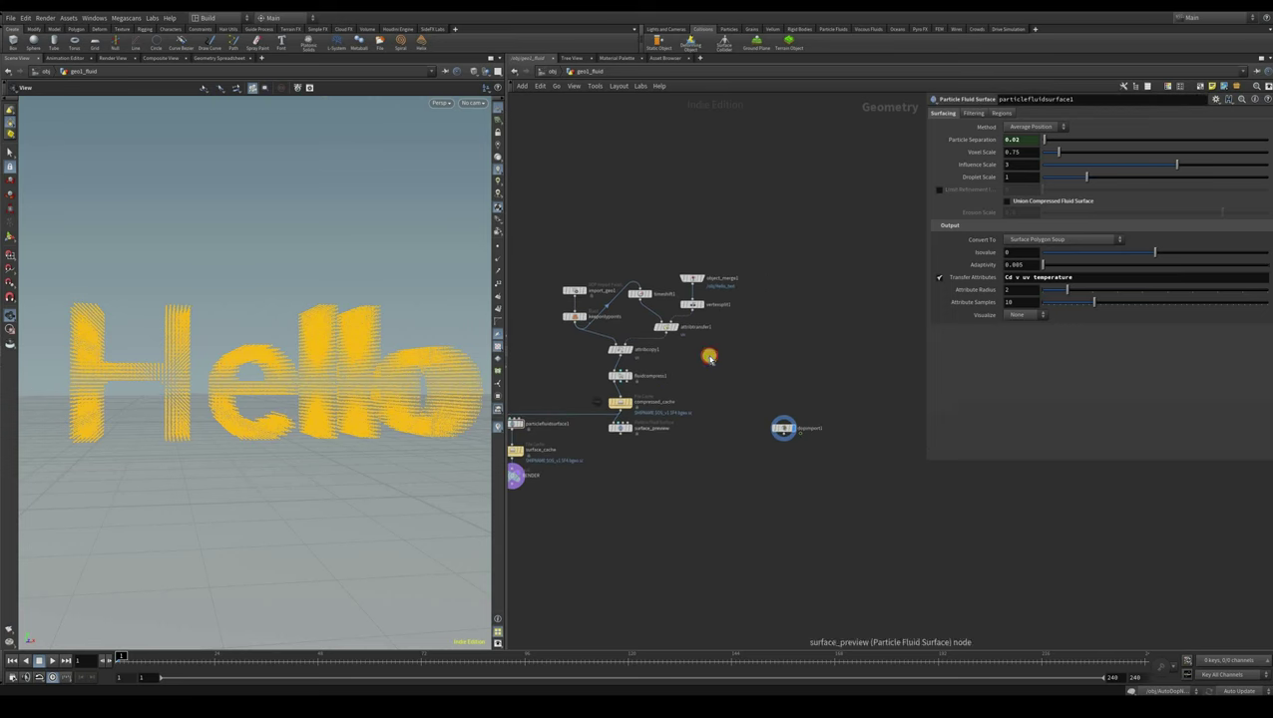
pyautogui.scroll(4, 706, 435)
pyautogui.moveTo(773, 393); pyautogui.dragTo(711, 356)
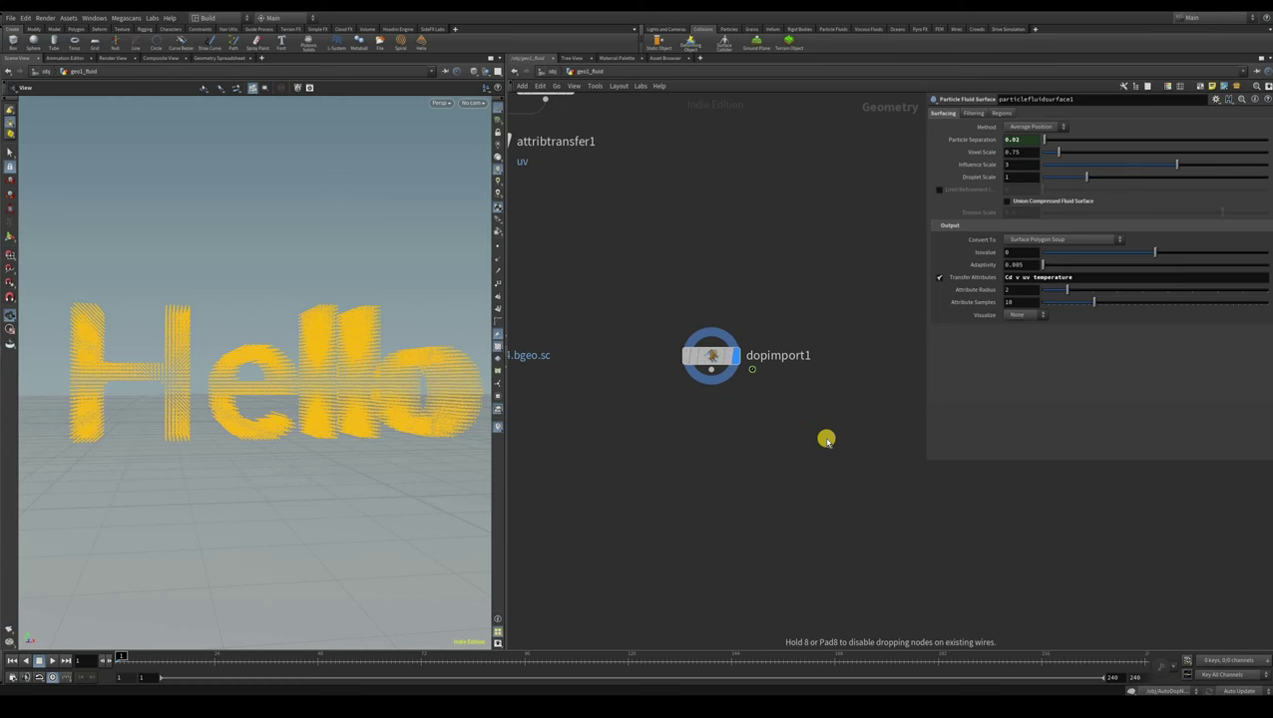
# Review geo1_fluid's import, cache and surfacing nodes, stepping out to the object level and back in
pyautogui.moveTo(629, 186); pyautogui.dragTo(721, 204, button='middle')
pyautogui.scroll(-1, 550, 72)
pyautogui.scroll(-1, 659, 261)
pyautogui.moveTo(659, 261); pyautogui.dragTo(700, 278, button='middle')
pyautogui.press('u')
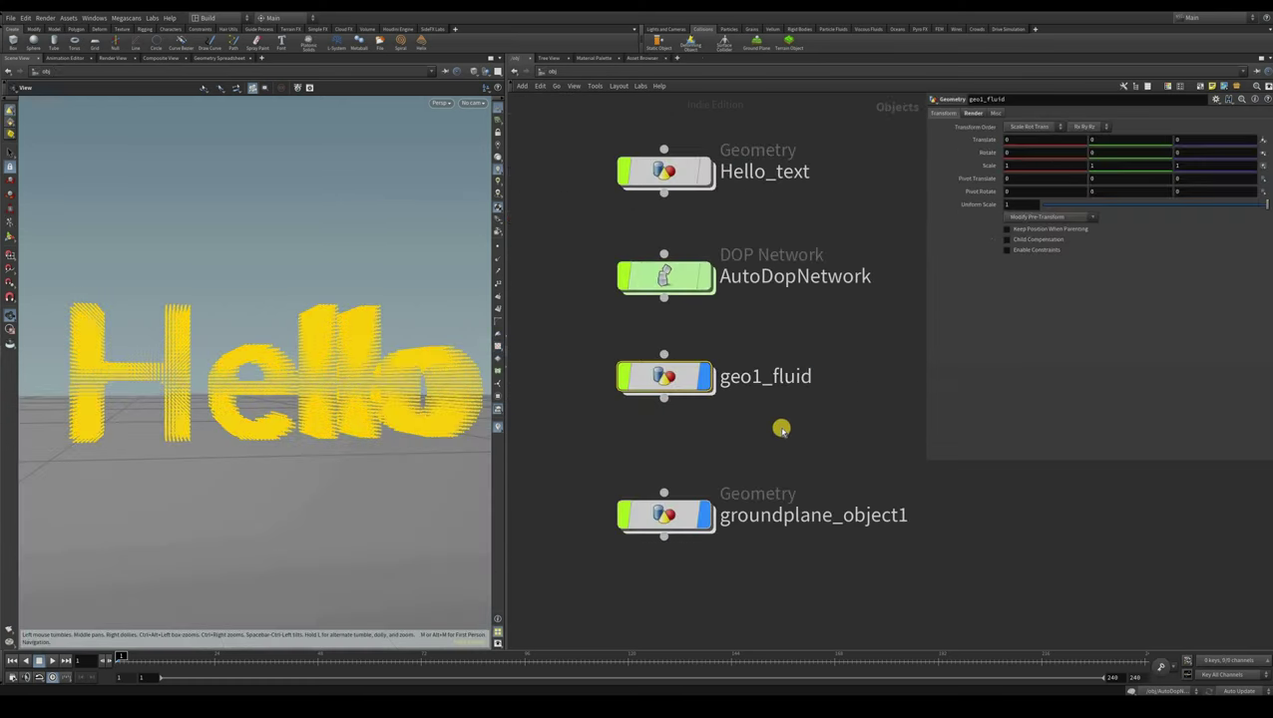
pyautogui.press('i')
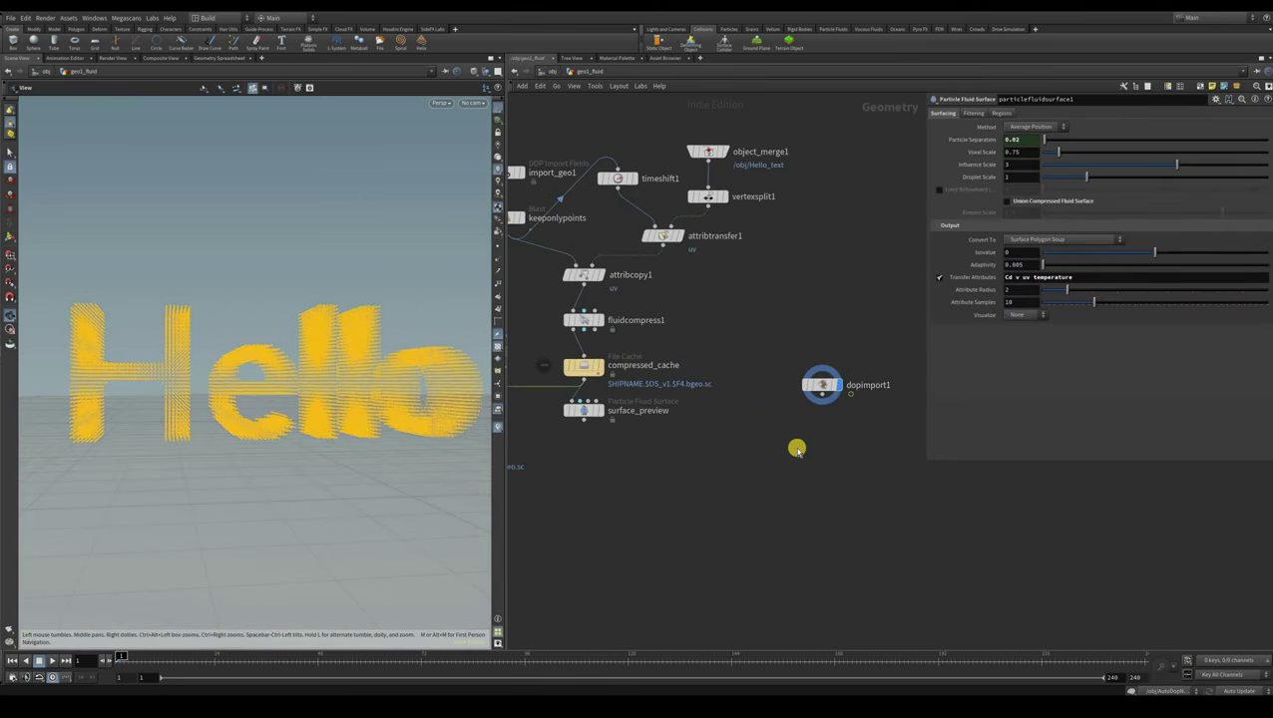
# Display particlefluidsurface1's output in the viewport and inspect the meshed Hello text from an angled view
pyautogui.moveTo(602, 365); pyautogui.dragTo(773, 363, button='middle')
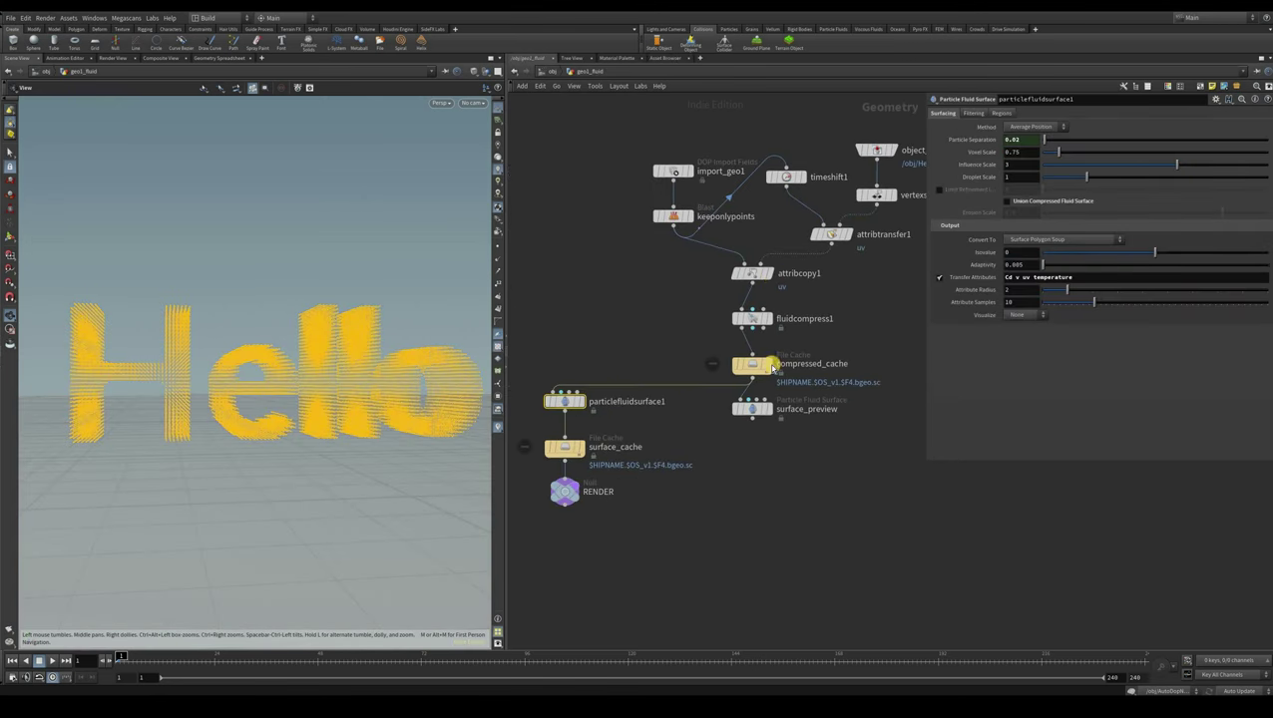
pyautogui.moveTo(791, 490); pyautogui.dragTo(883, 488, button='middle')
pyautogui.moveTo(741, 460); pyautogui.dragTo(687, 493, button='middle')
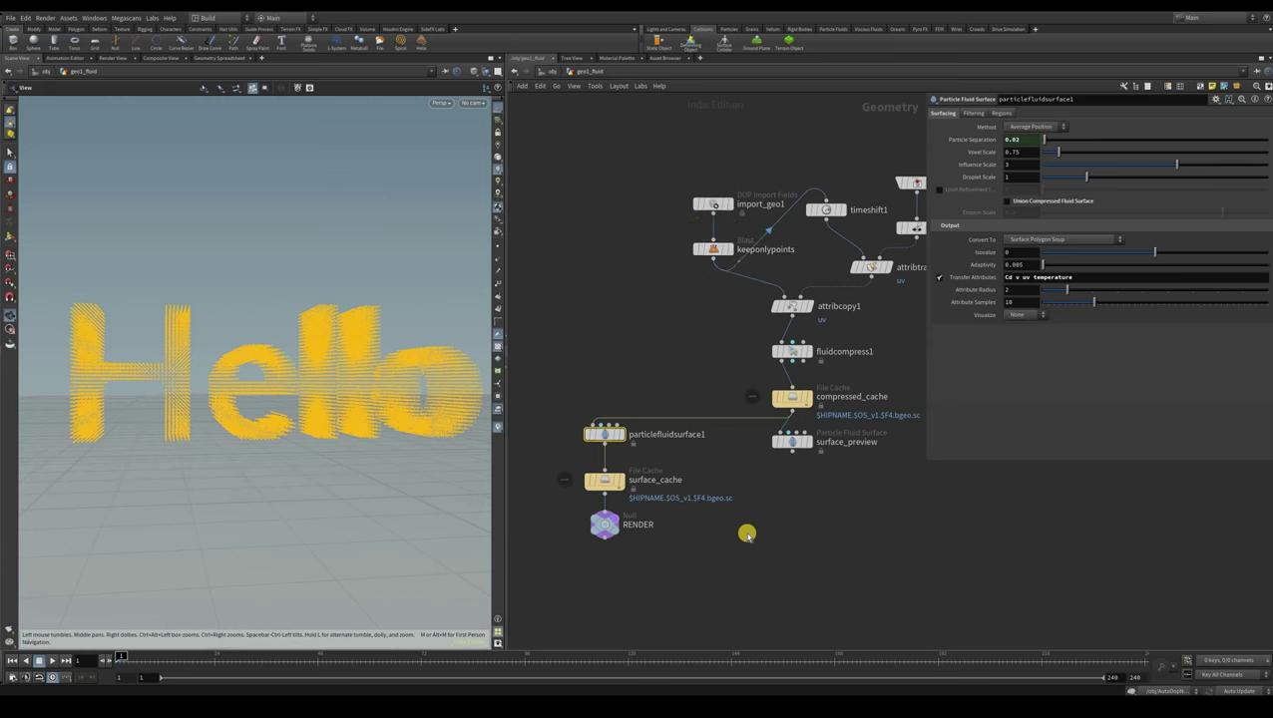
pyautogui.moveTo(926, 489)
pyautogui.mouseDown(button='middle')
pyautogui.moveTo(736, 505)
pyautogui.moveTo(908, 480)
pyautogui.mouseUp(button='middle')
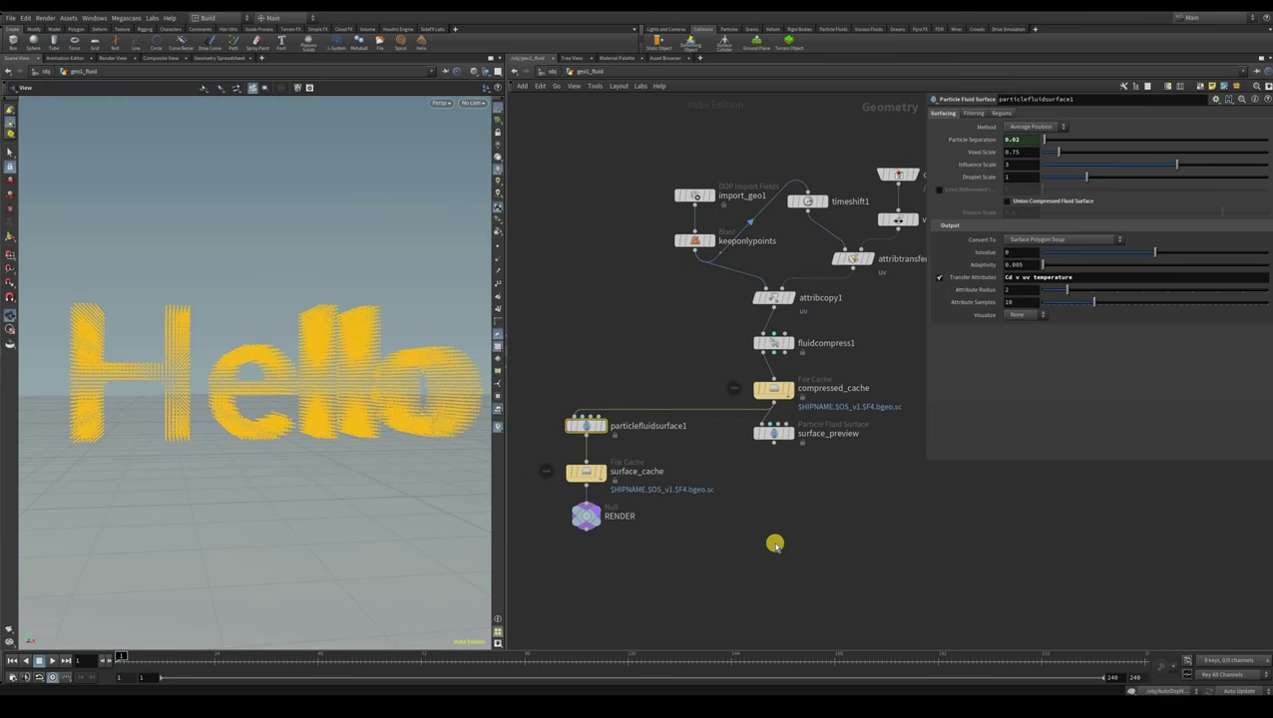
pyautogui.scroll(-2, 775, 544)
pyautogui.scroll(2, 768, 531)
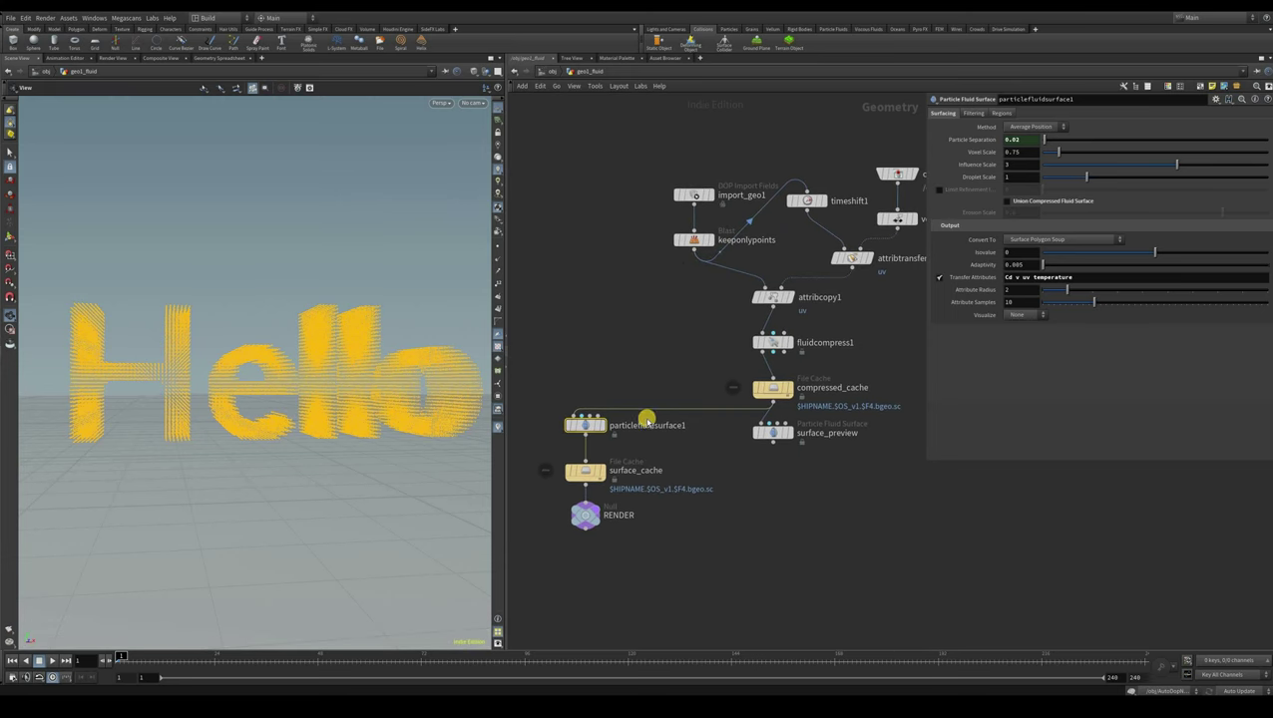
pyautogui.moveTo(790, 462); pyautogui.dragTo(824, 440, button='middle')
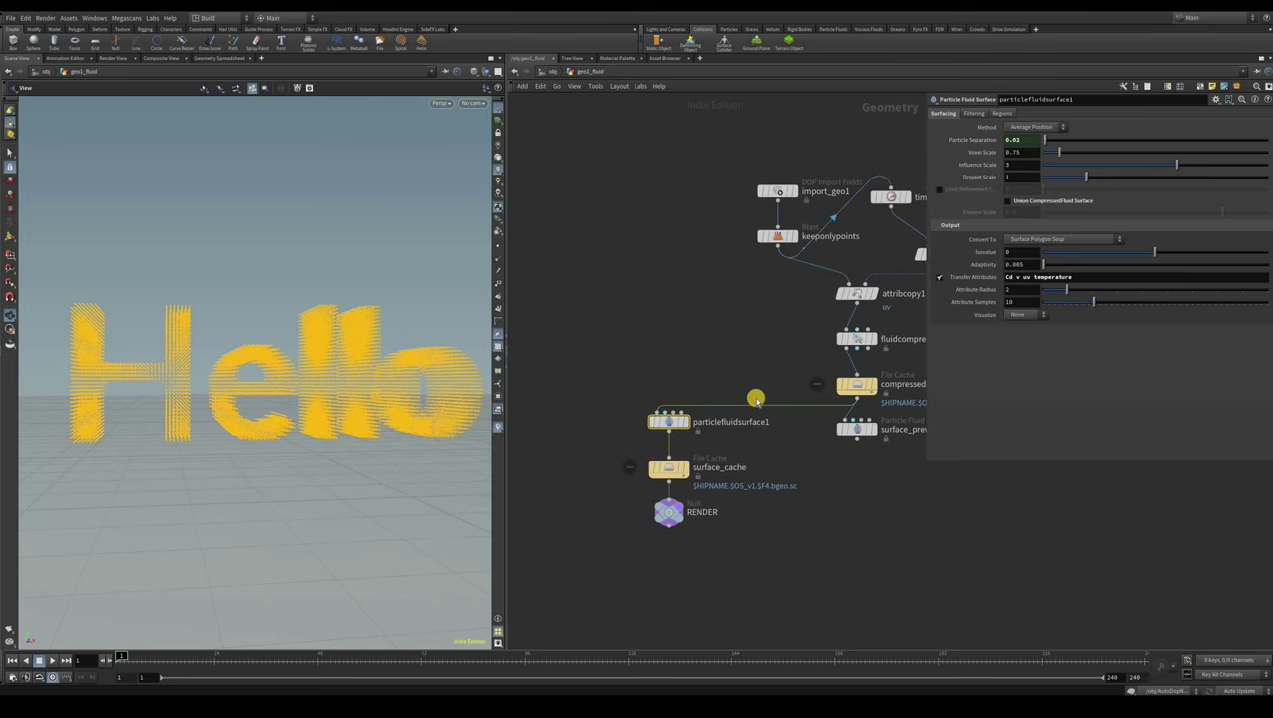
pyautogui.scroll(3, 793, 404)
pyautogui.moveTo(616, 397); pyautogui.dragTo(784, 398, button='middle')
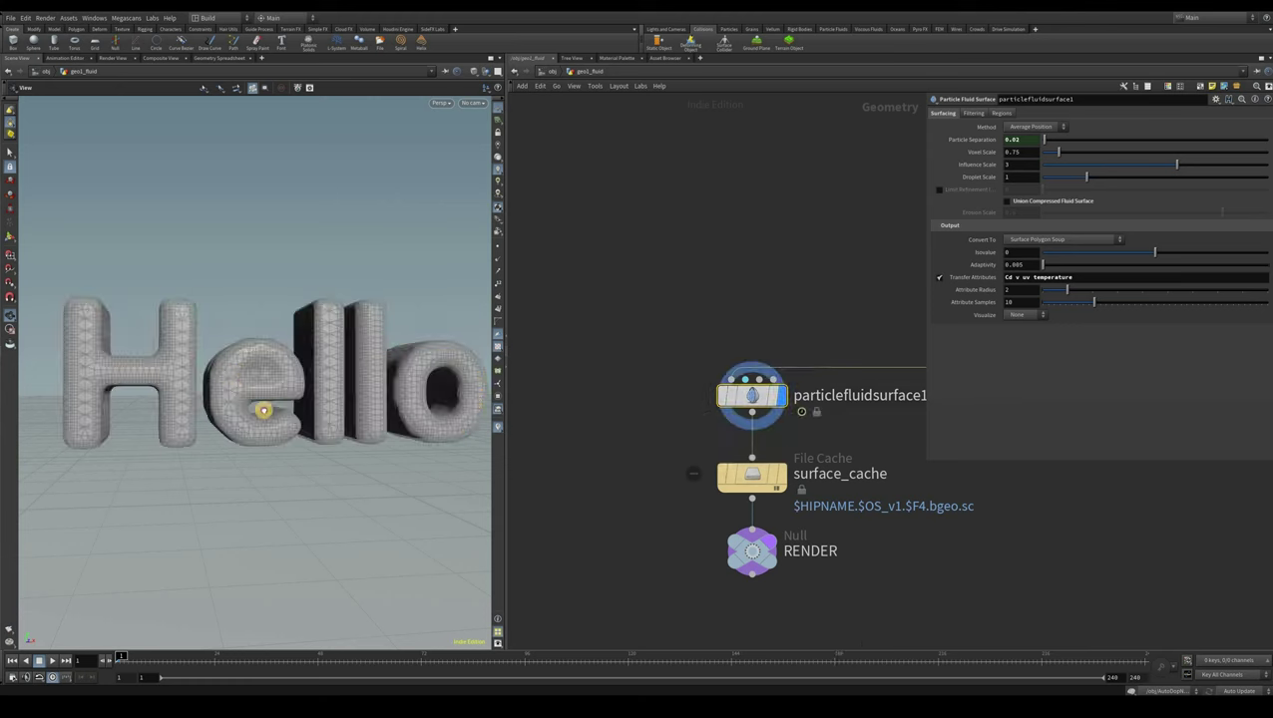
pyautogui.moveTo(241, 393); pyautogui.dragTo(303, 421)
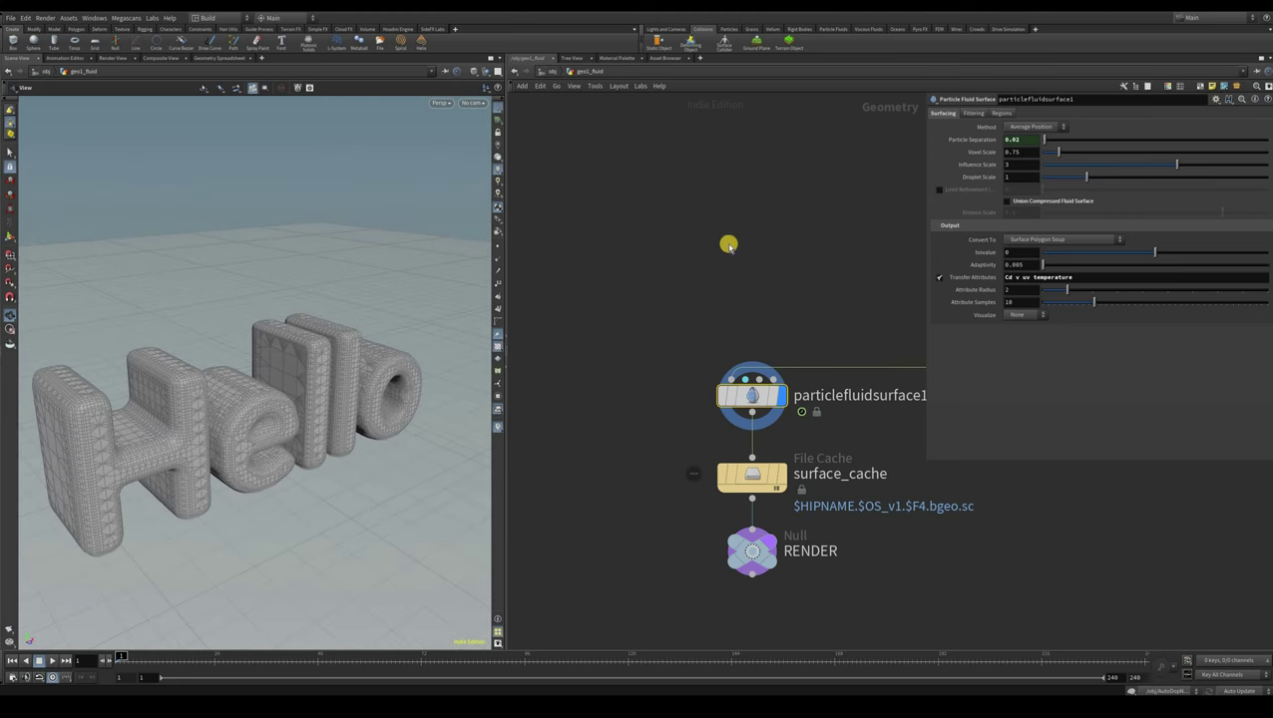
# Reveal the channel expression behind particlefluidsurface1's Particle Separation and highlight it in full for reading
pyautogui.moveTo(902, 230); pyautogui.dragTo(711, 263, button='middle')
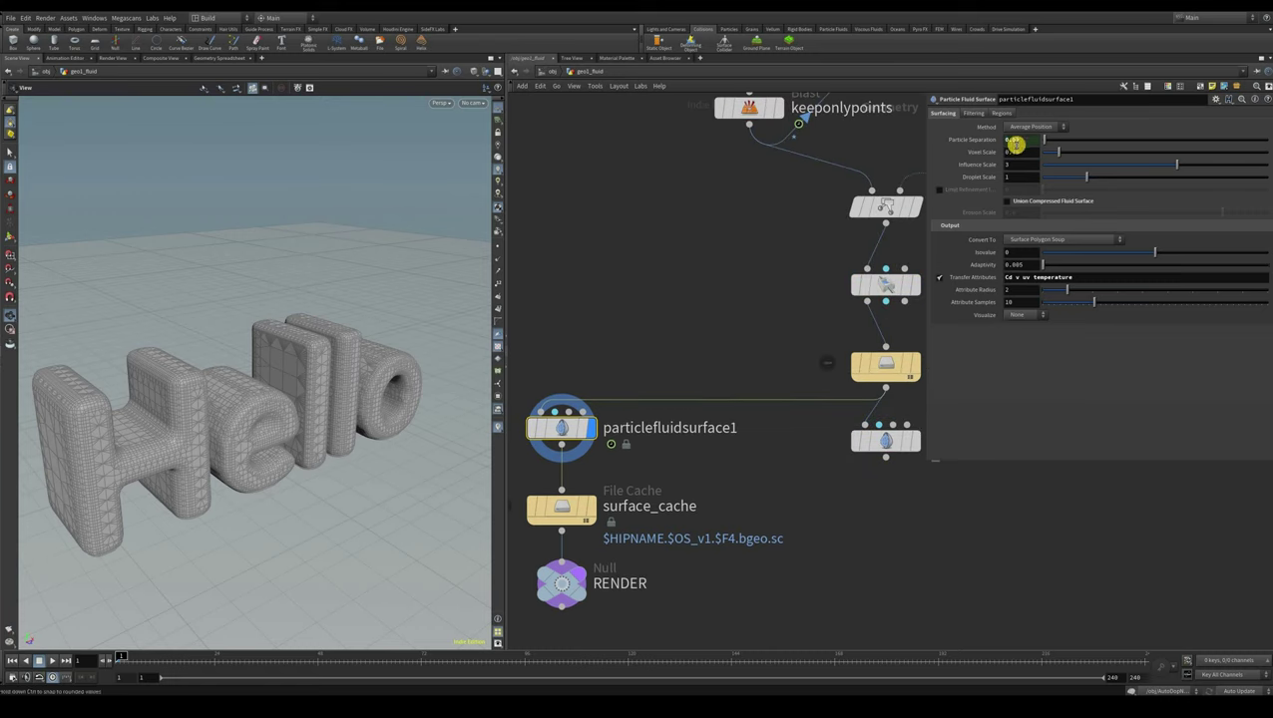
pyautogui.click(1028, 138)
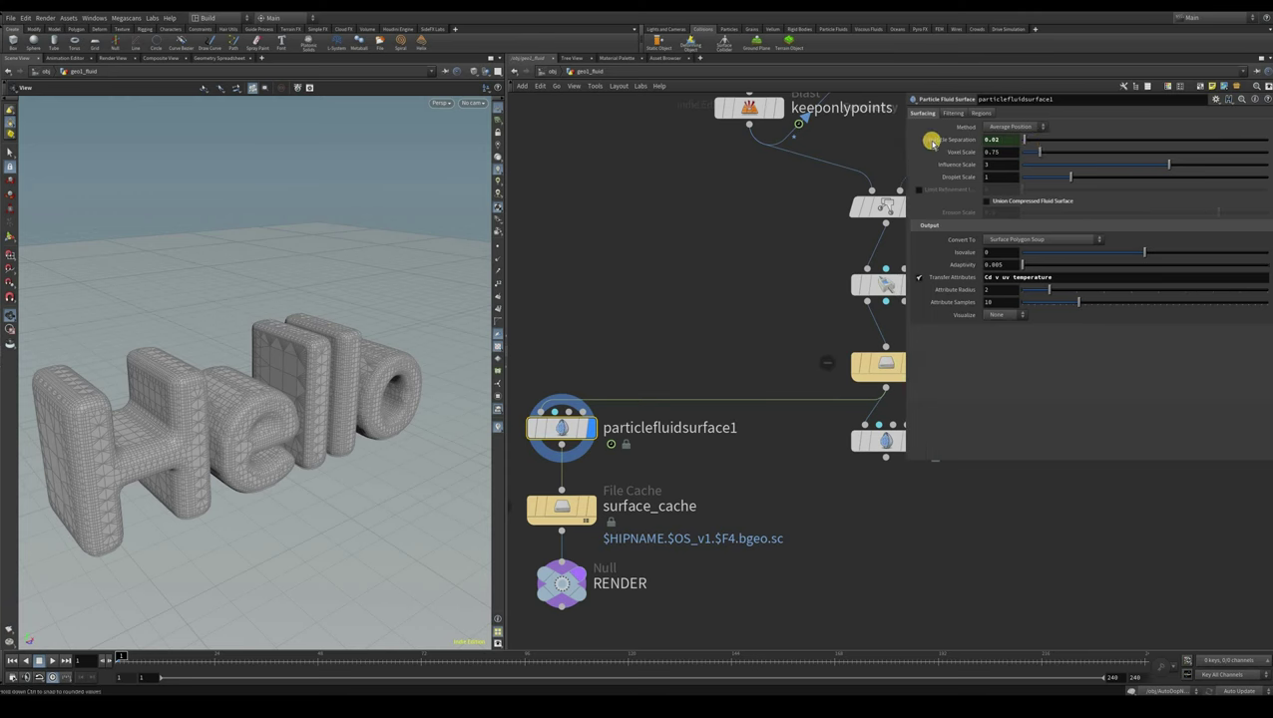
pyautogui.click(1010, 140)
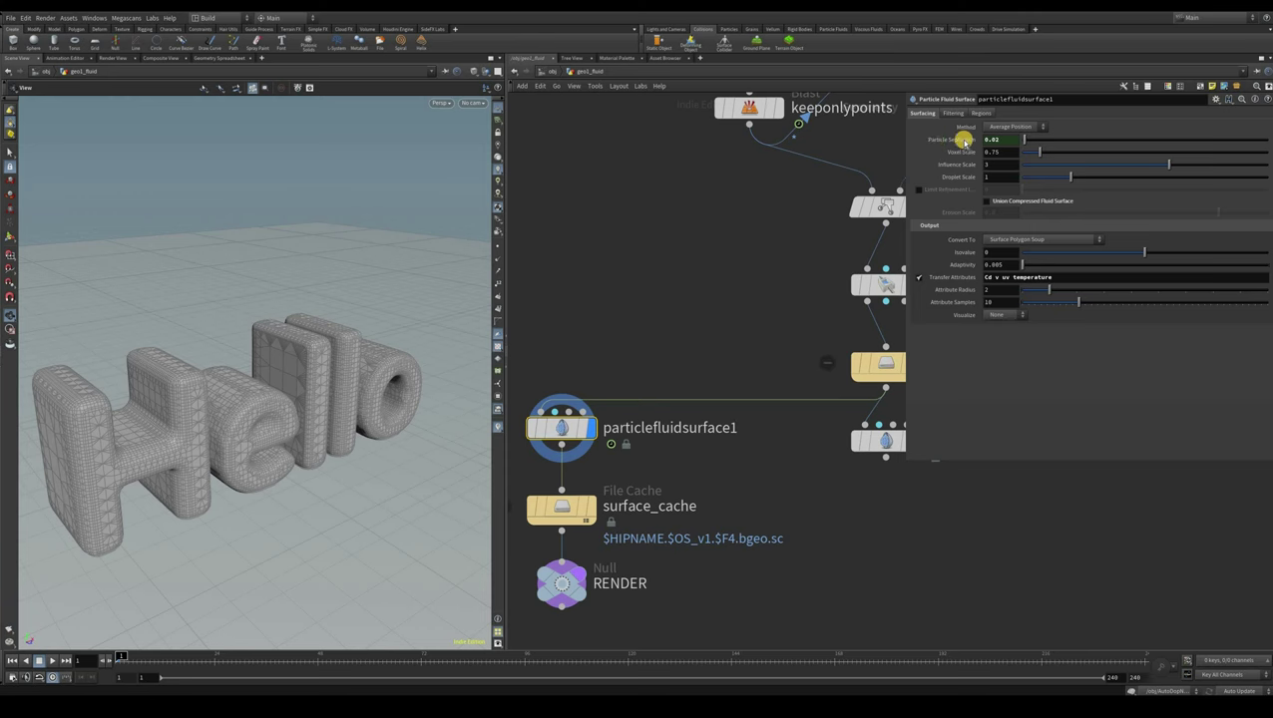
pyautogui.moveTo(964, 143); pyautogui.dragTo(950, 142)
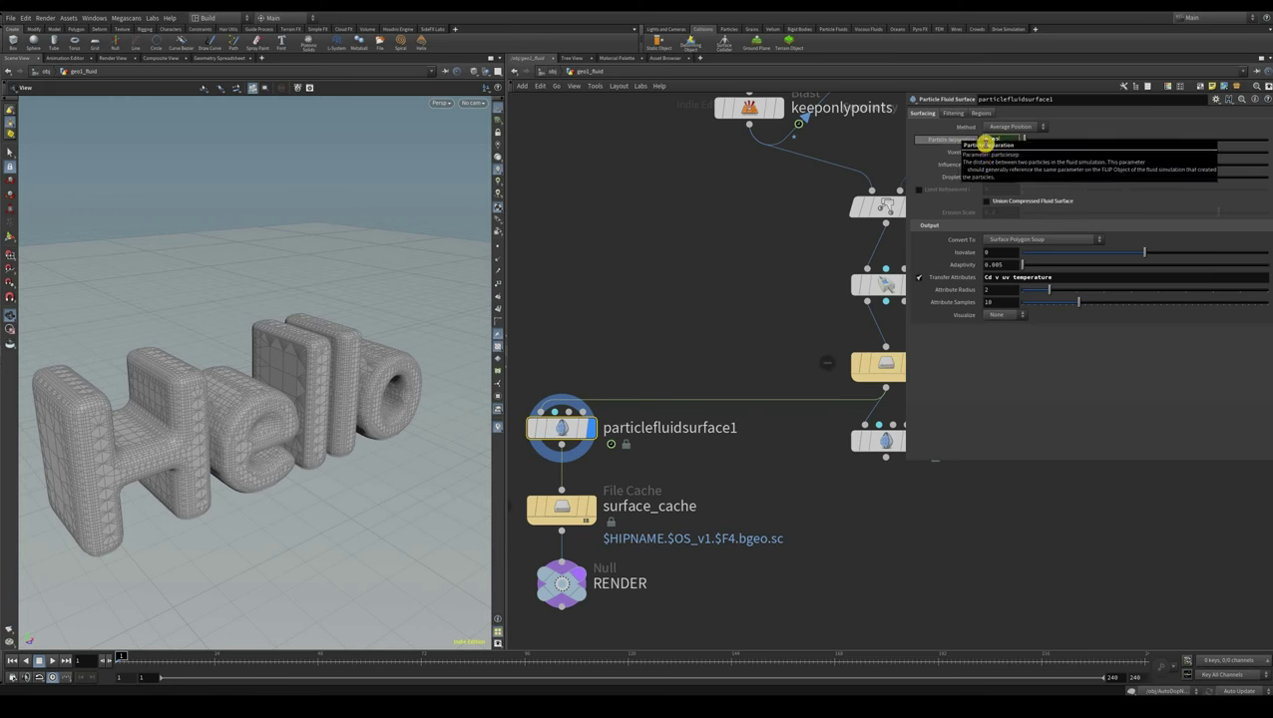
pyautogui.write('ch("../../AutoDopNetwork/flipobject1/particlesep")')
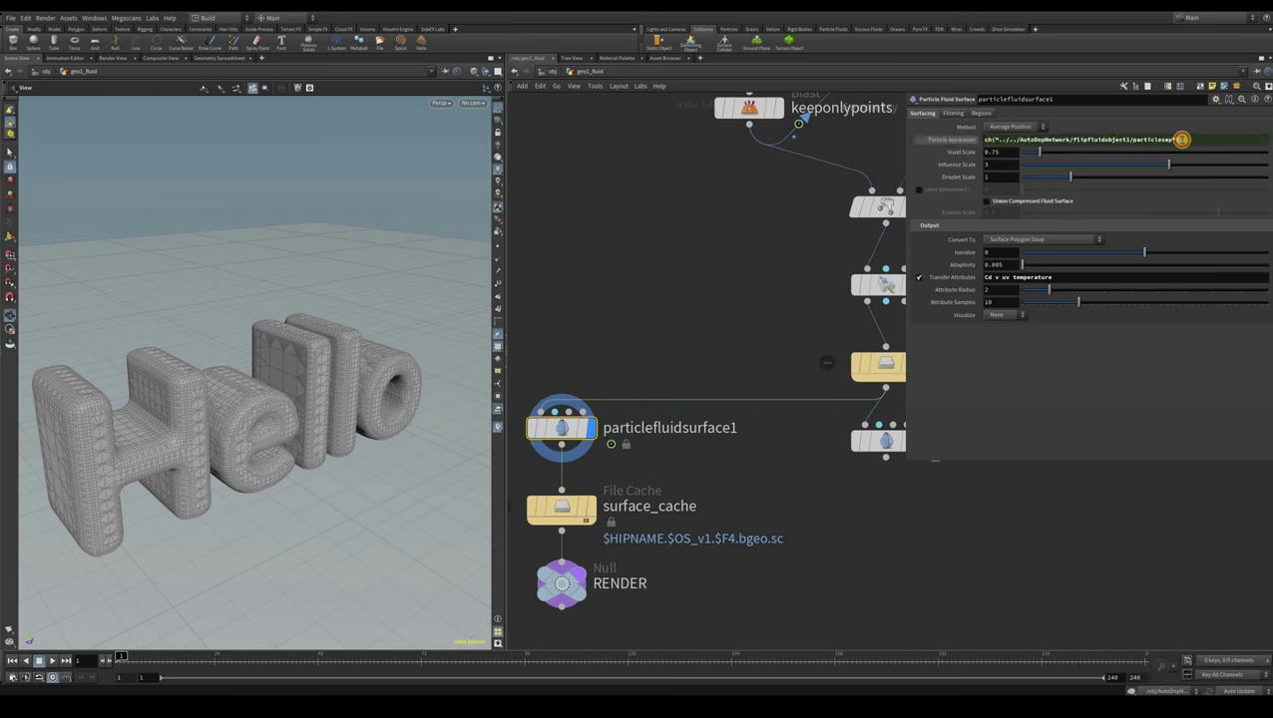
pyautogui.moveTo(986, 139); pyautogui.dragTo(1188, 139)
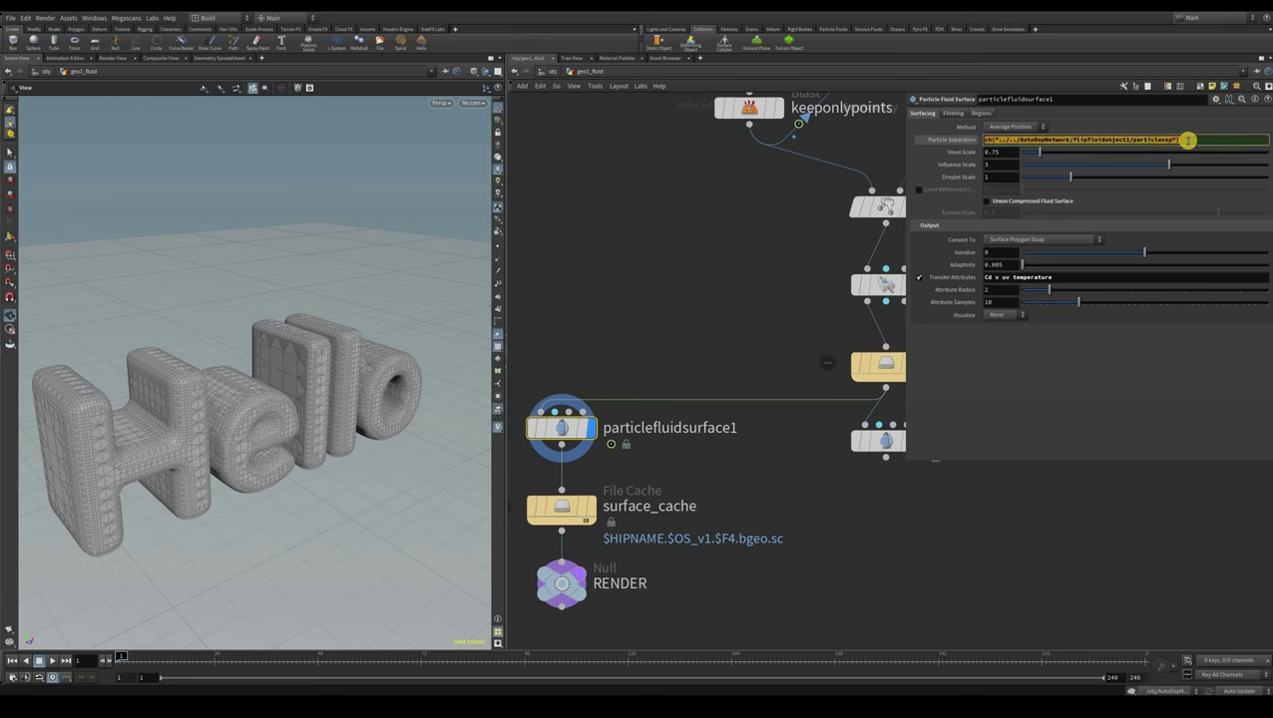
pyautogui.click(1188, 140)
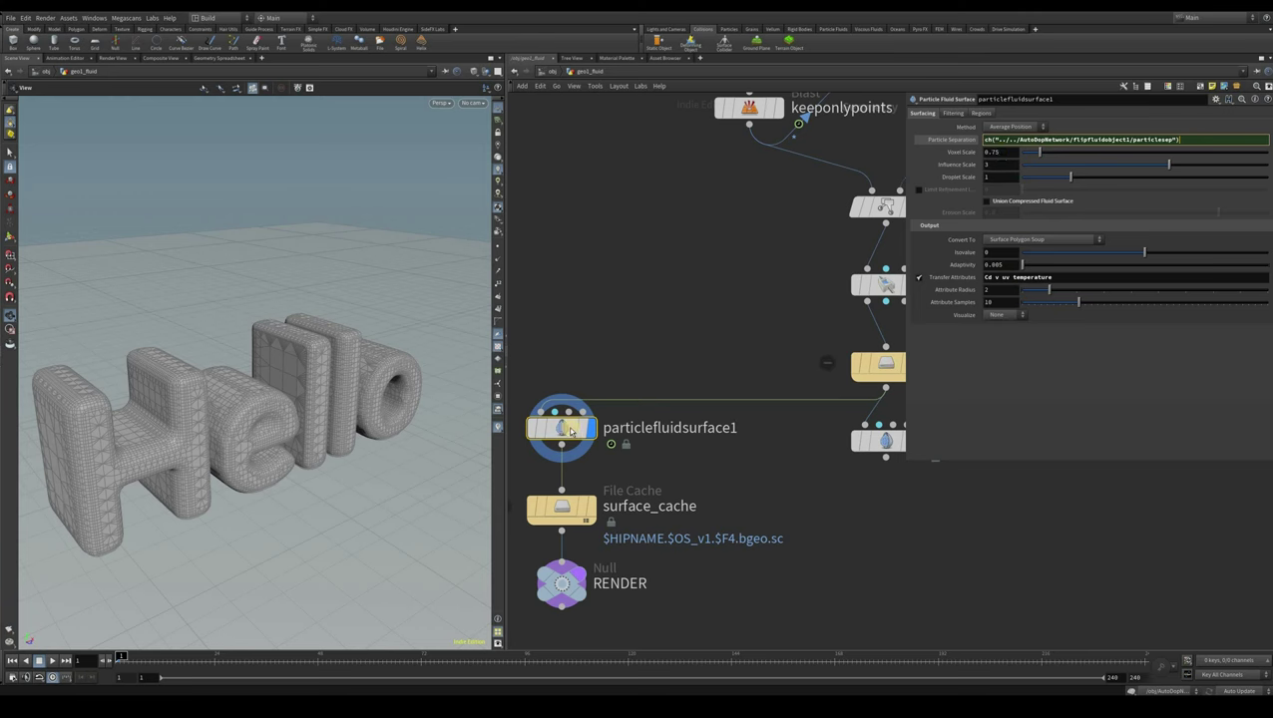
# Examine the AutoDopNetwork and flipfluidobject1/particlesep parts of the Particle Separation expression, and return the parameter to its value display
pyautogui.click(987, 132)
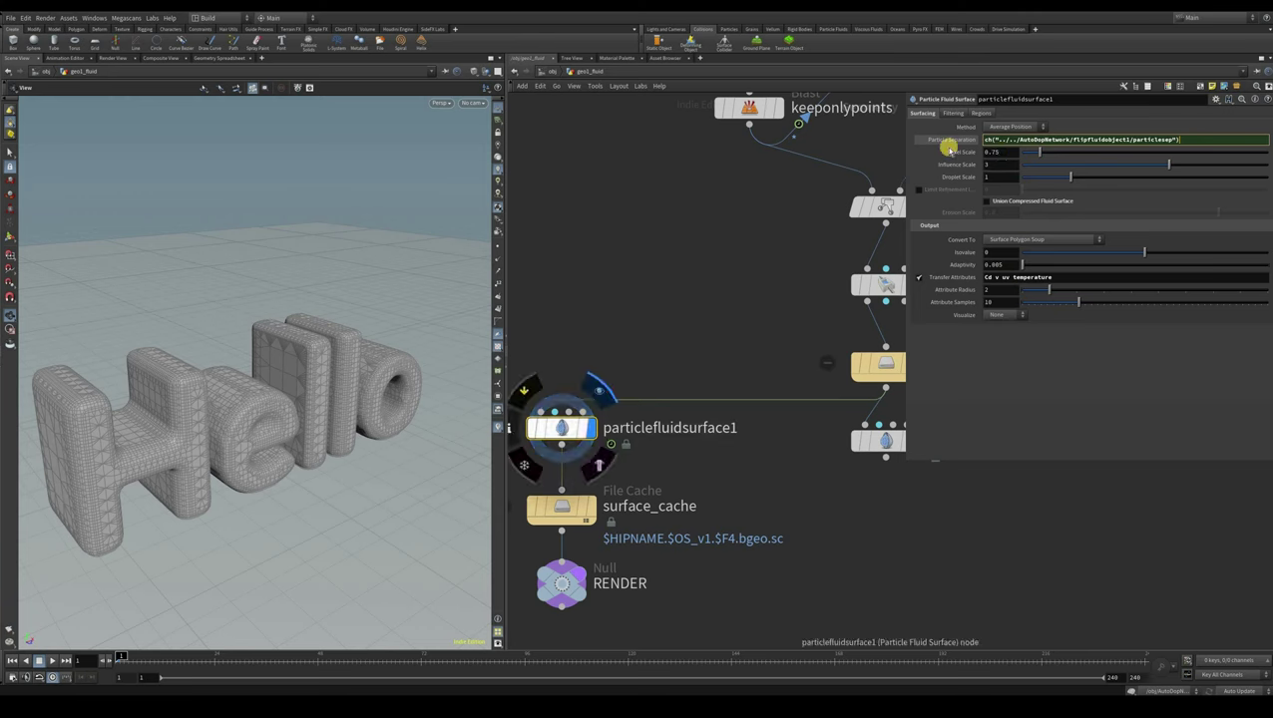
pyautogui.click(560, 431)
pyautogui.click(671, 295)
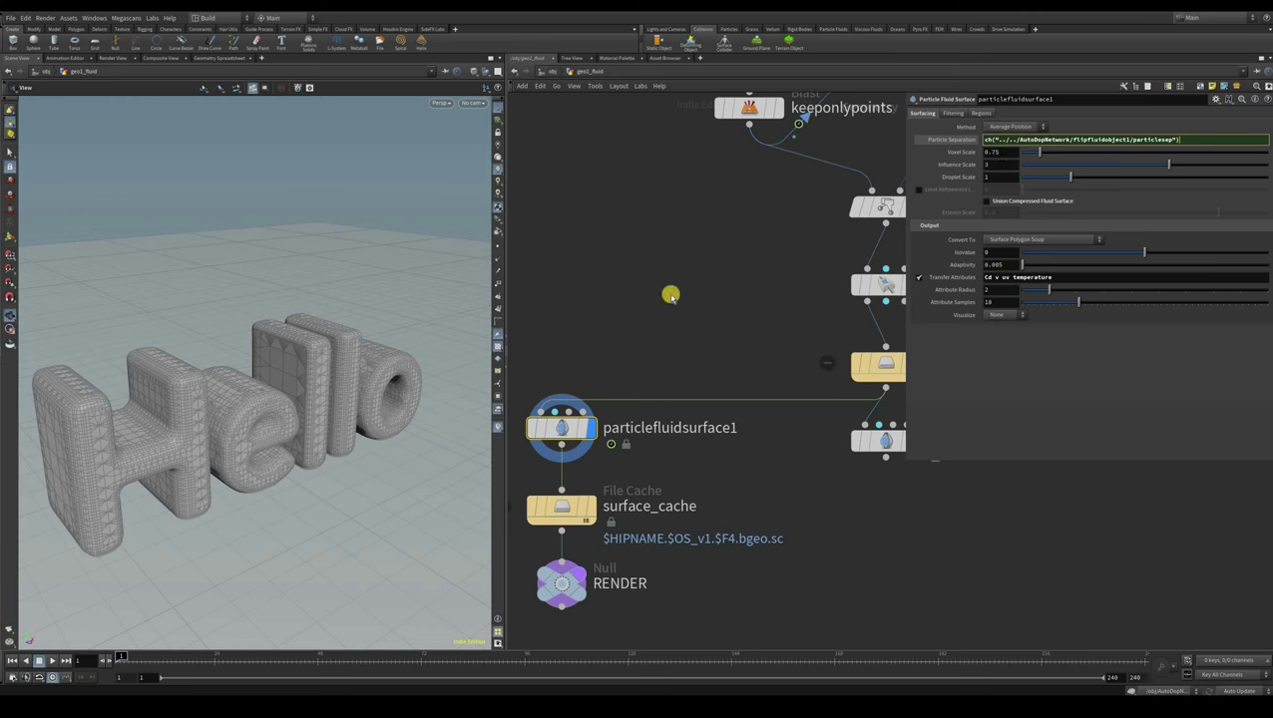
pyautogui.click(1003, 138)
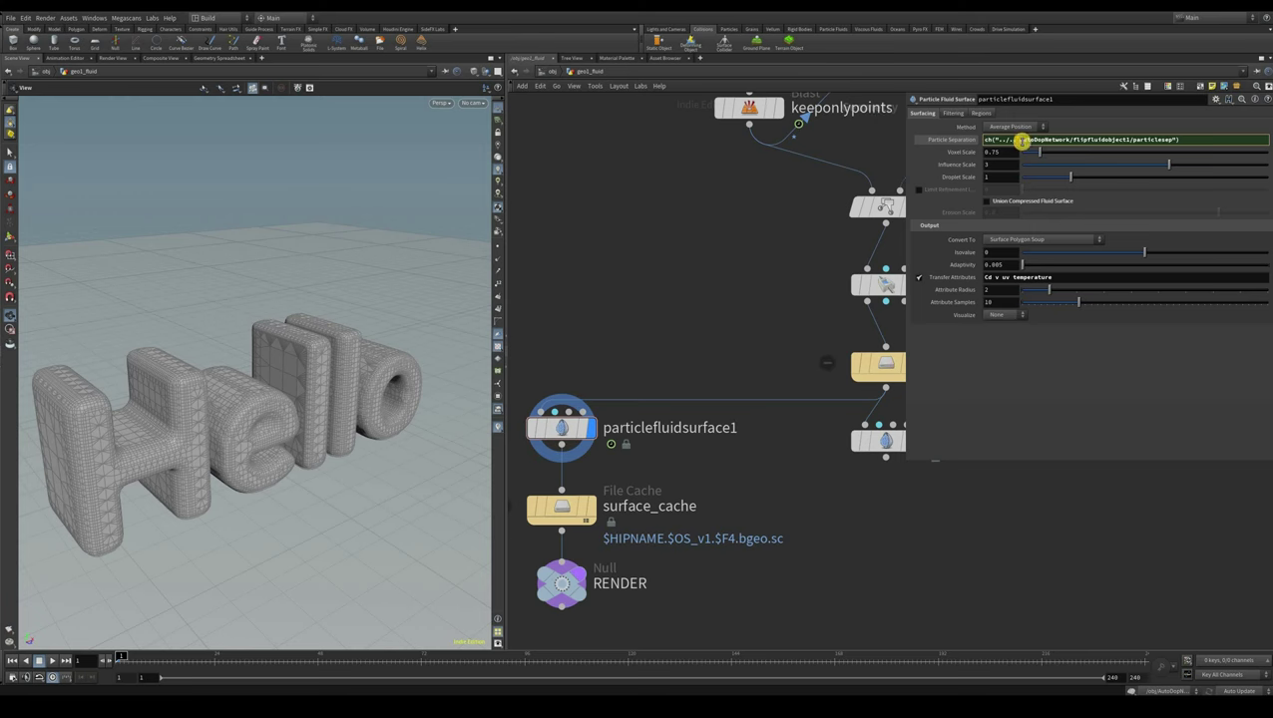
pyautogui.click(1020, 139)
pyautogui.keyDown('shift'); pyautogui.click(1070, 140); pyautogui.keyUp('shift')
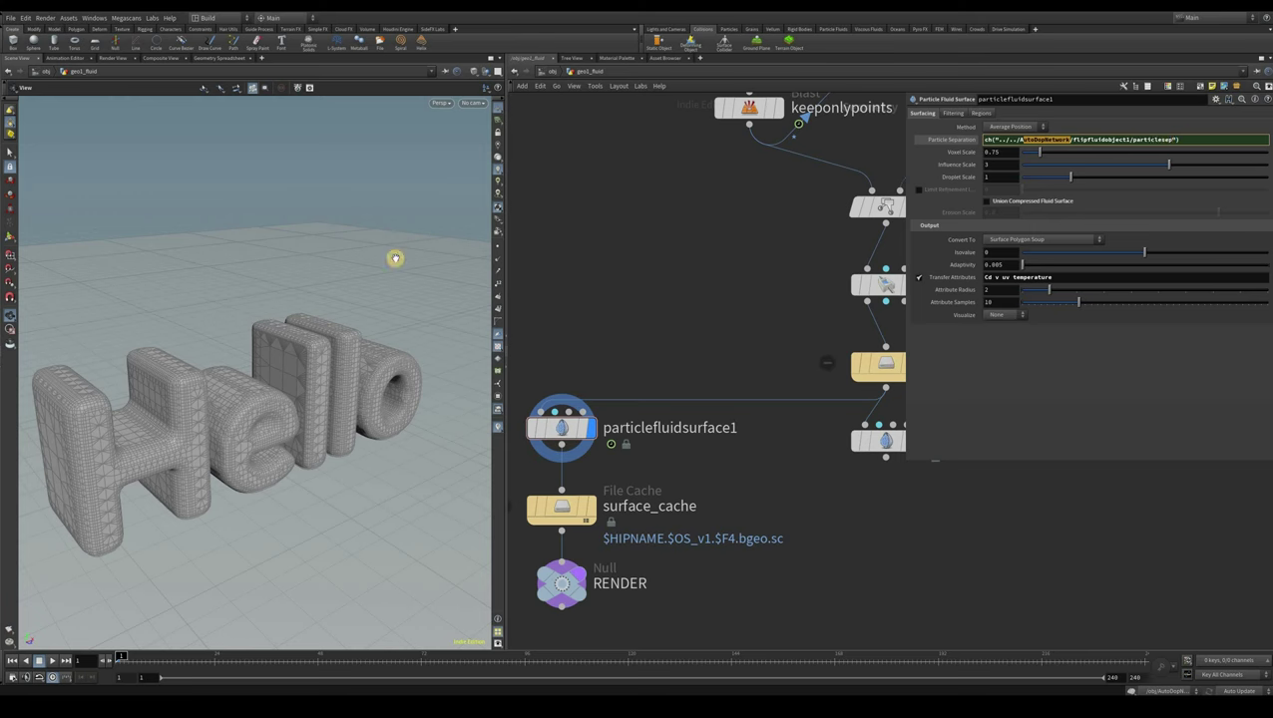
pyautogui.moveTo(1076, 140); pyautogui.dragTo(1179, 139)
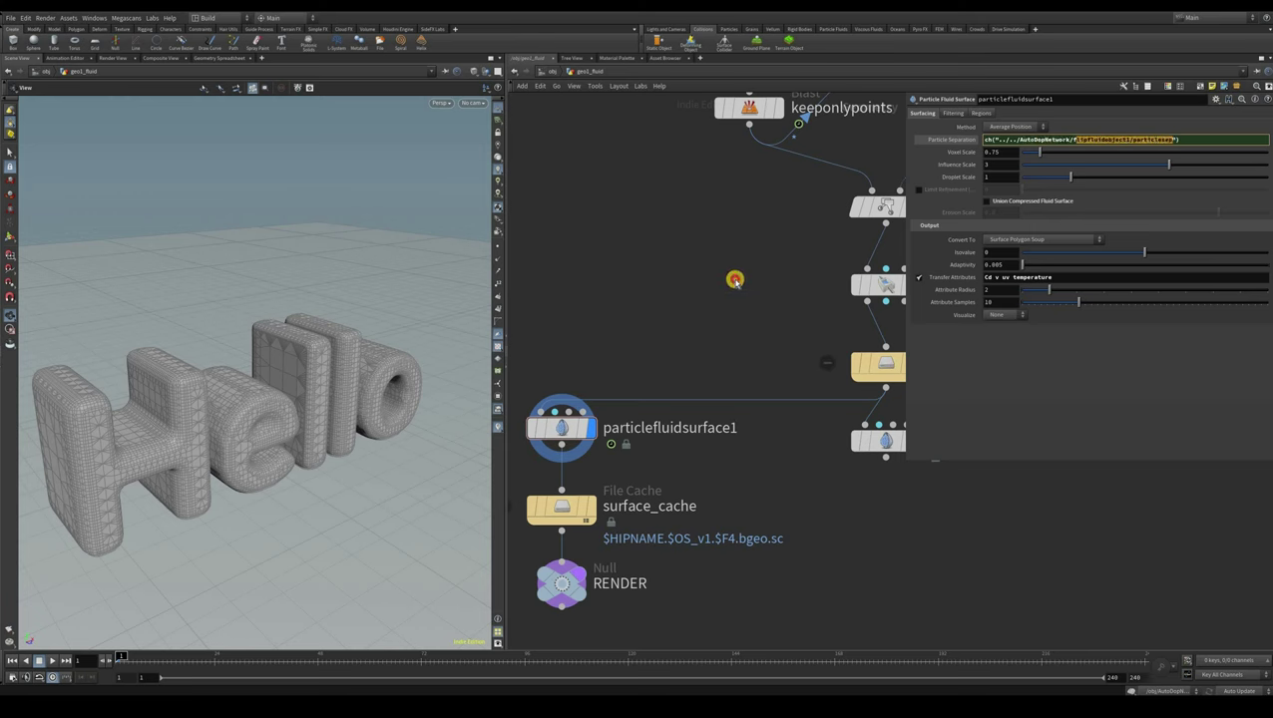
pyautogui.click(956, 141)
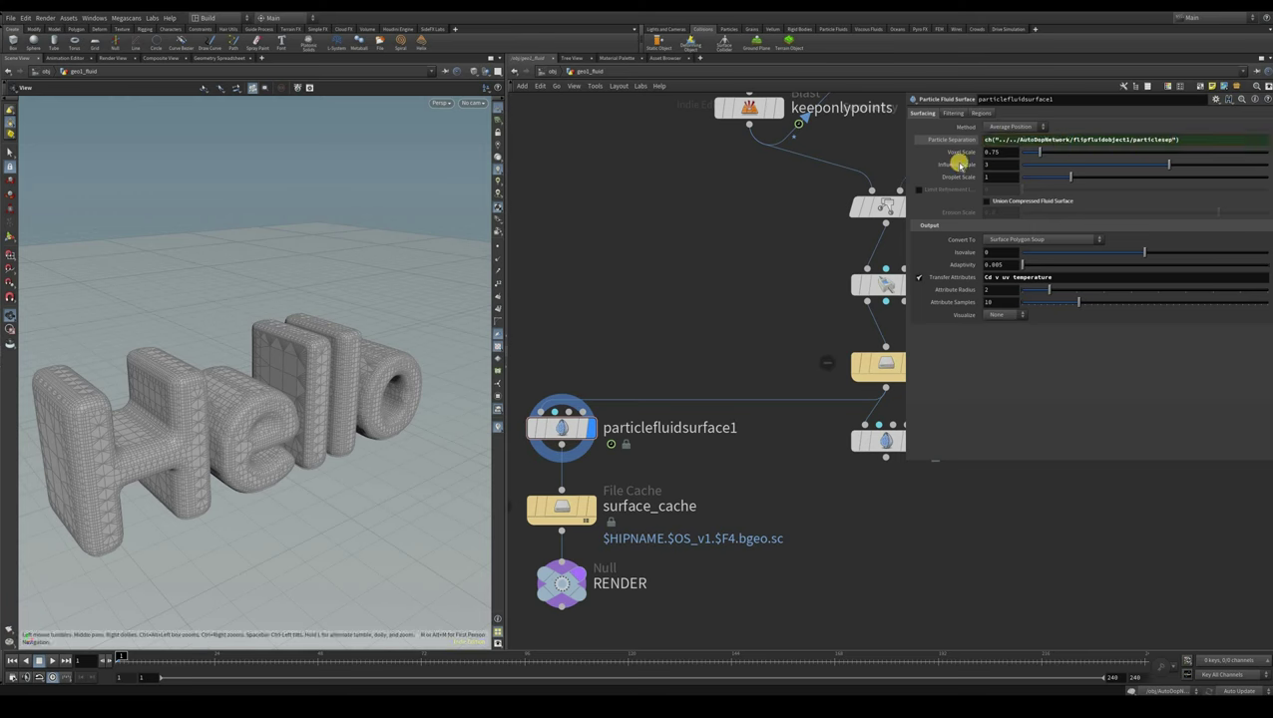
pyautogui.click(966, 144)
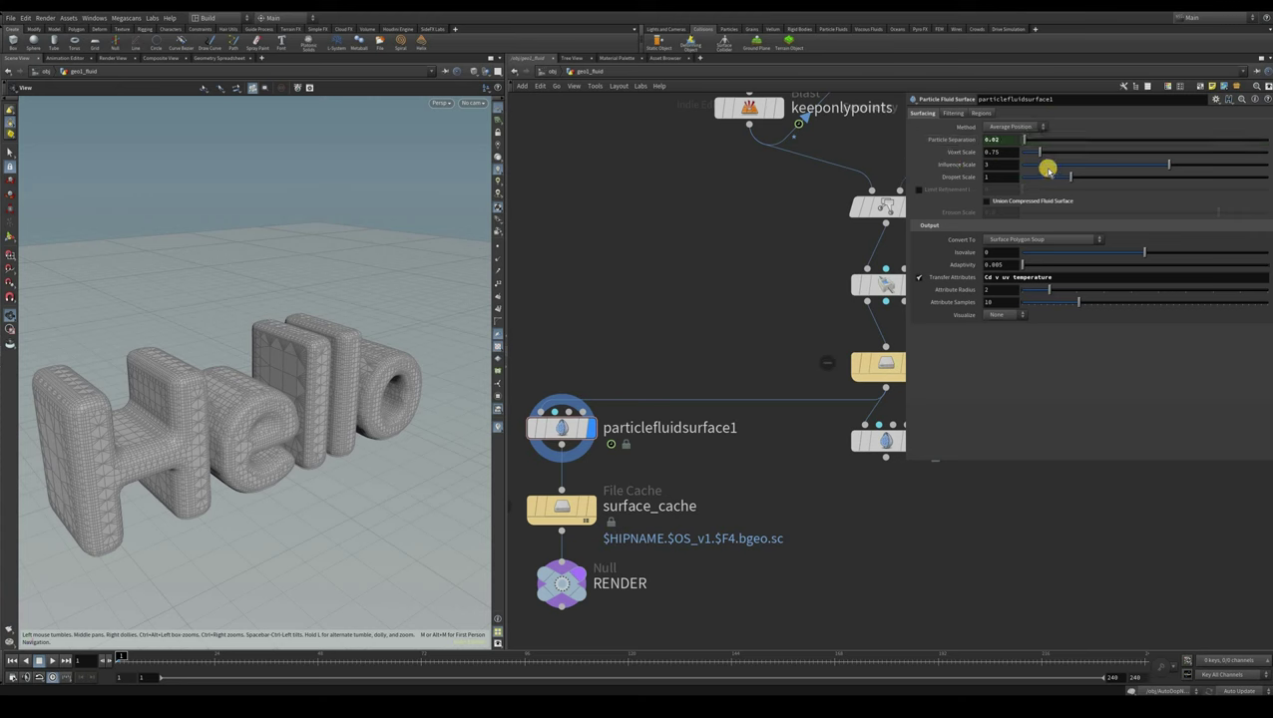
# Move surface_cache and RENDER together farther below particlefluidsurface1, keeping them vertically aligned with it
pyautogui.moveTo(979, 157); pyautogui.dragTo(882, 206, button='middle')
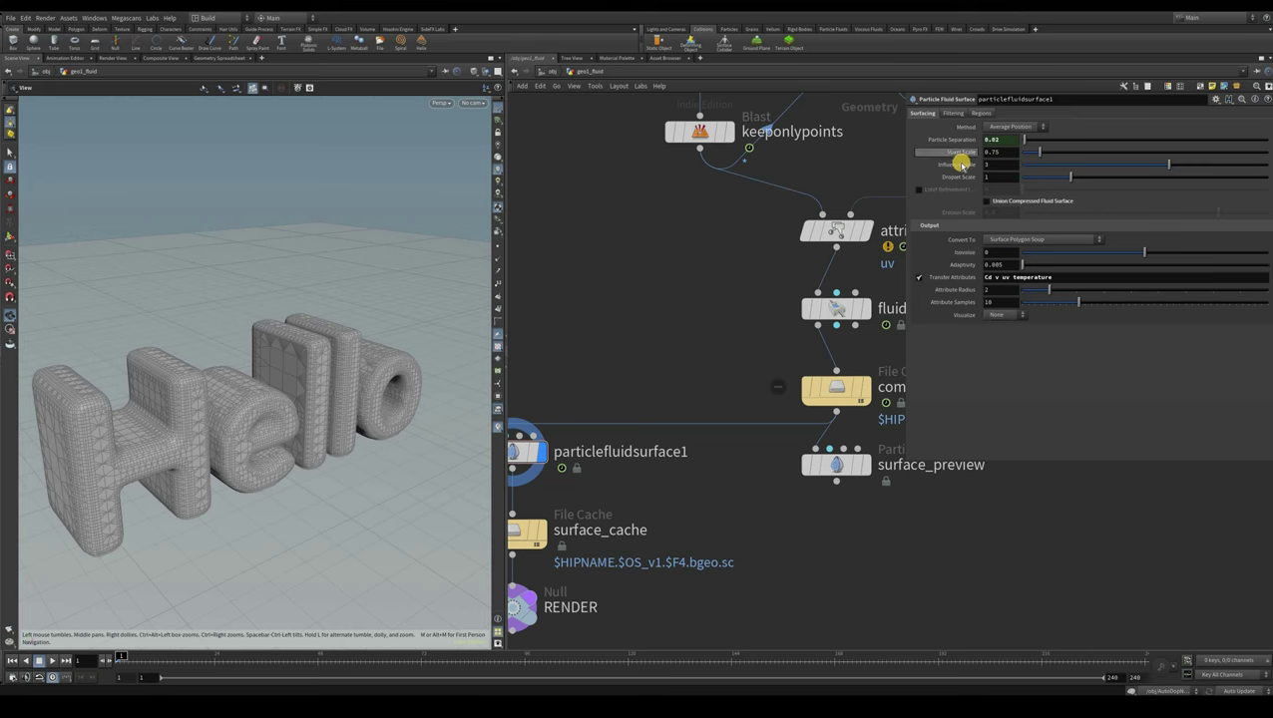
pyautogui.moveTo(961, 165)
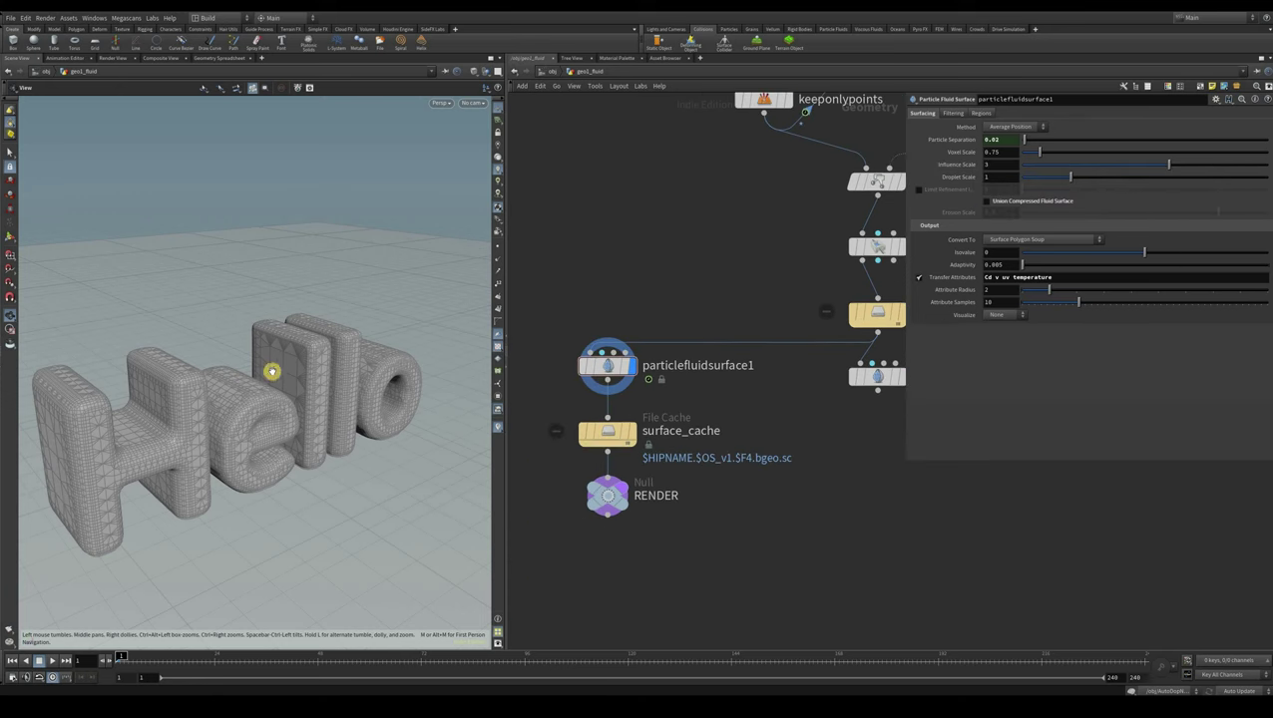
pyautogui.moveTo(272, 372); pyautogui.dragTo(728, 530)
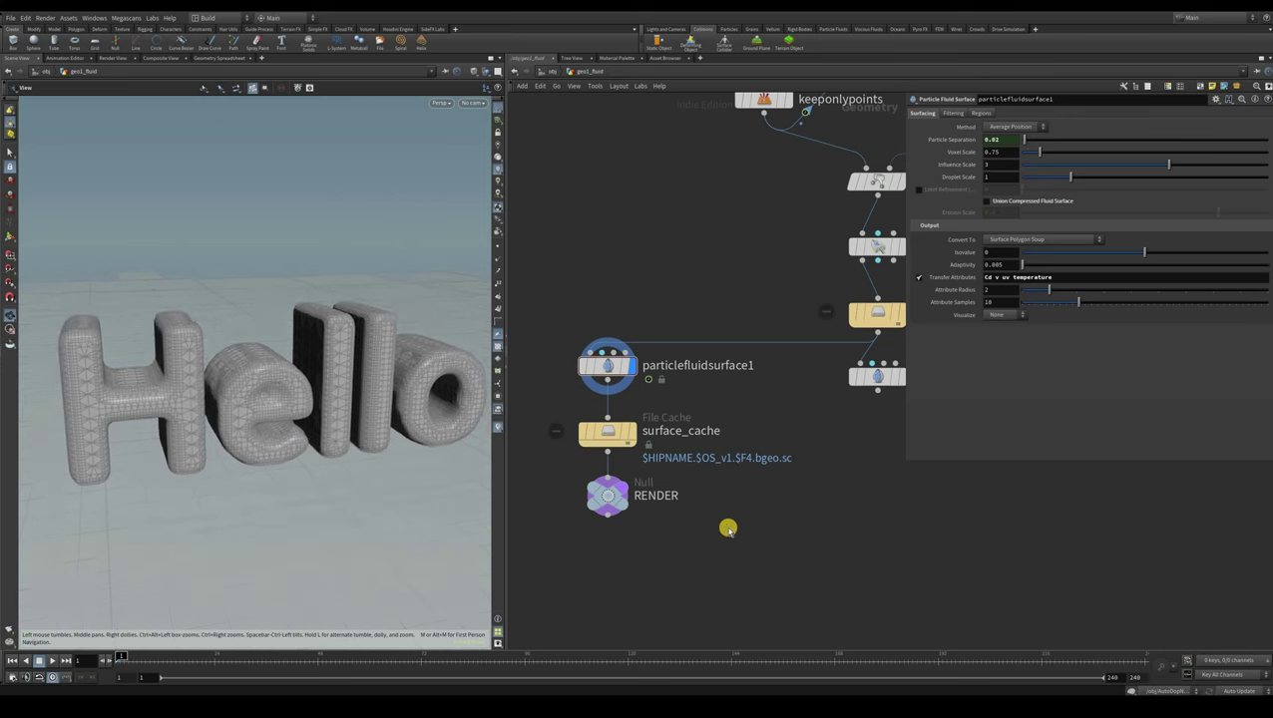
pyautogui.moveTo(938, 567); pyautogui.dragTo(952, 523, button='middle')
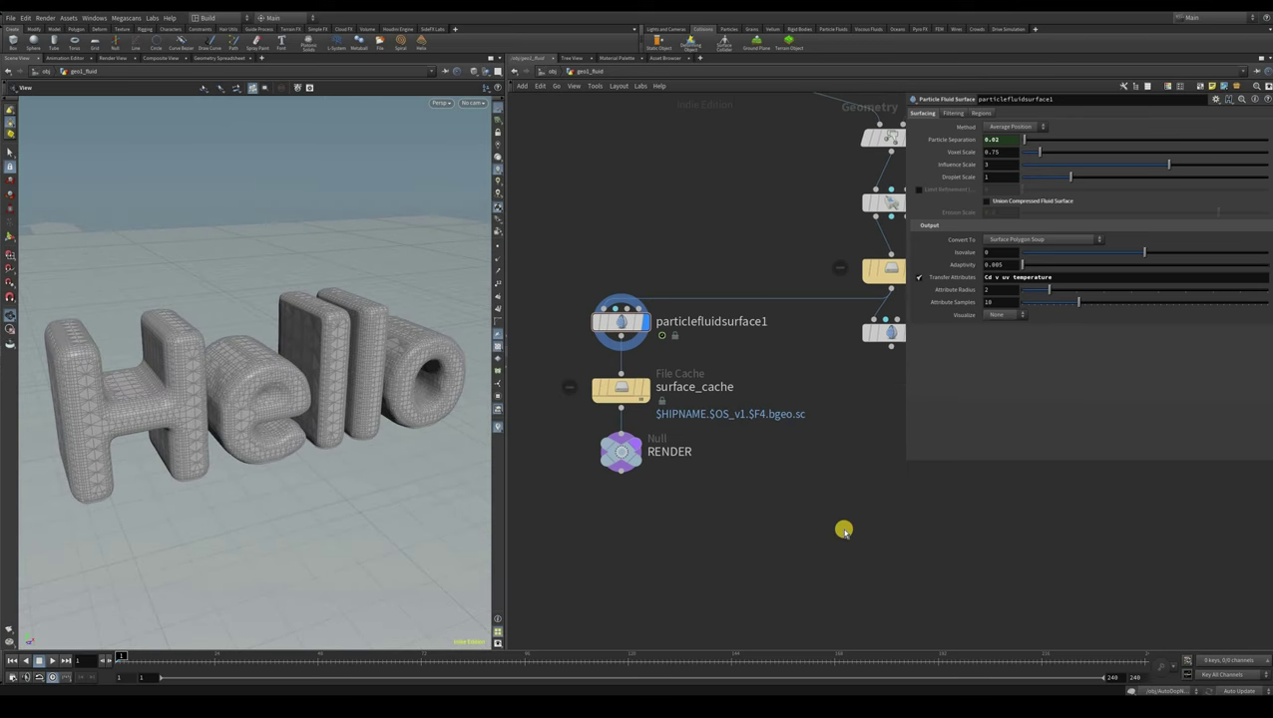
pyautogui.moveTo(704, 566); pyautogui.dragTo(573, 374)
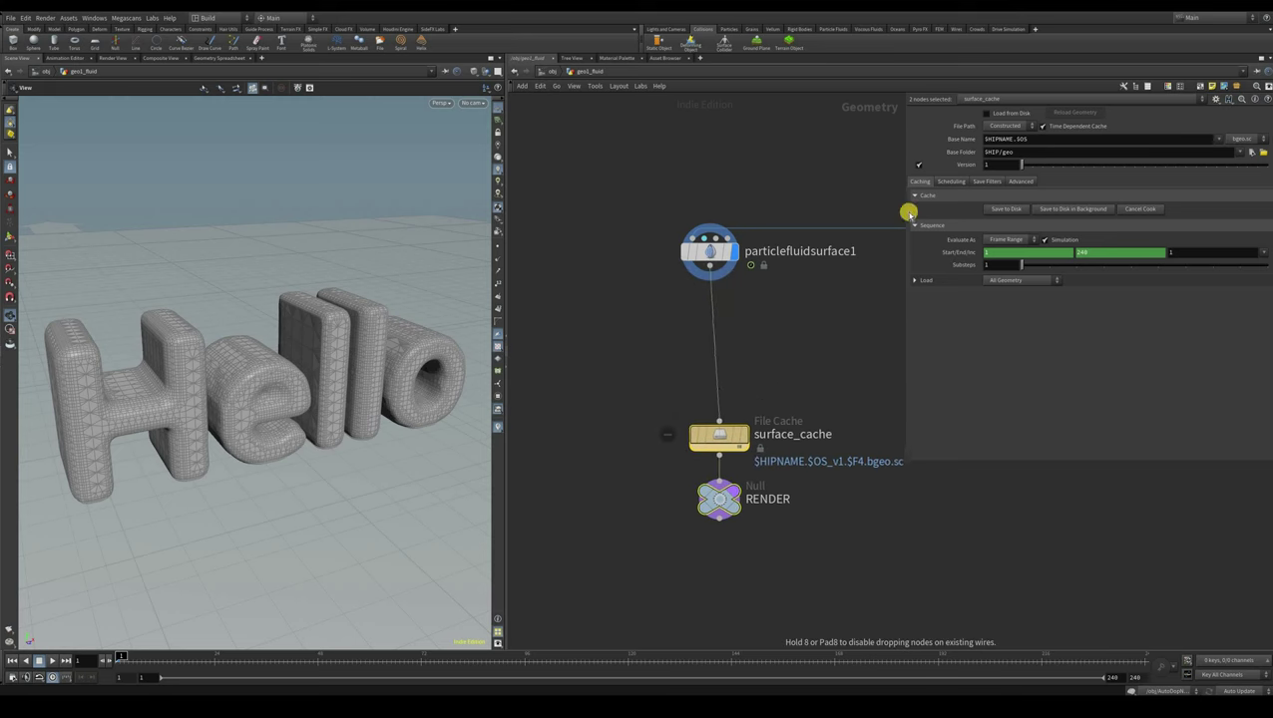
pyautogui.moveTo(719, 436); pyautogui.dragTo(710, 450)
pyautogui.click(764, 352)
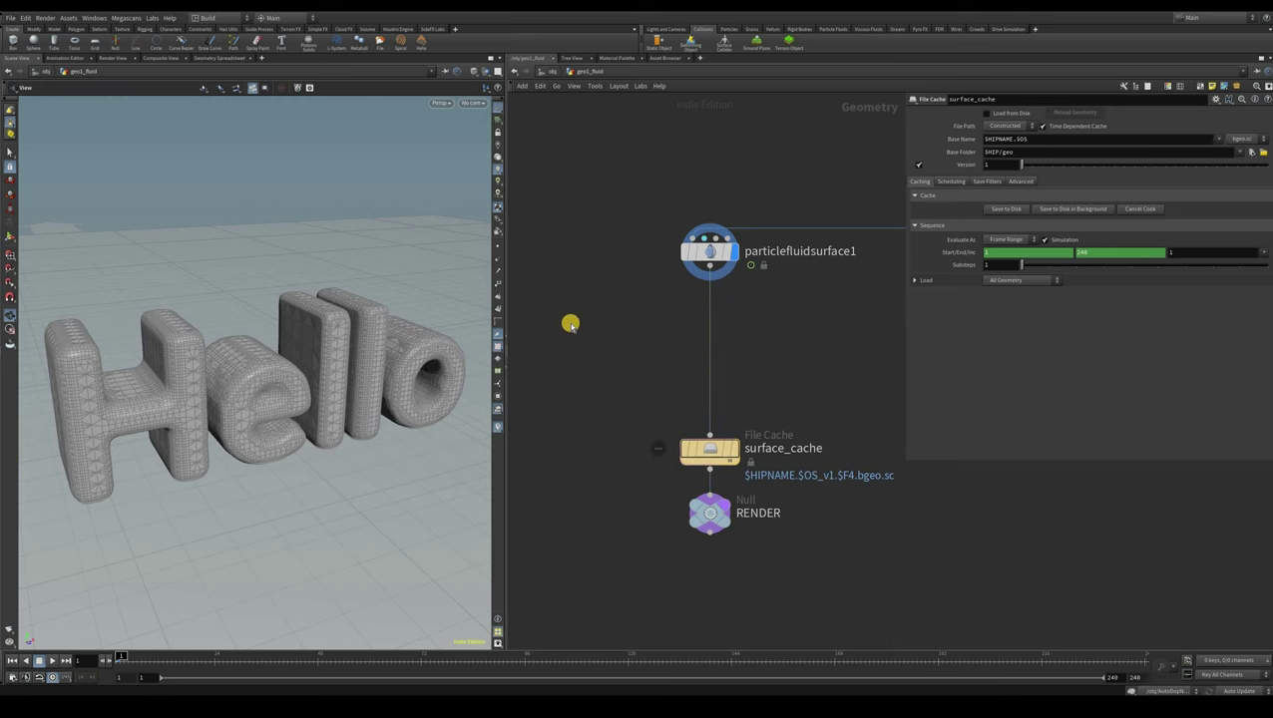
# Select particlefluidsurface1 and review the attribute names listed in its Transfer Attributes parameter
pyautogui.moveTo(683, 280); pyautogui.dragTo(571, 325, button='middle')
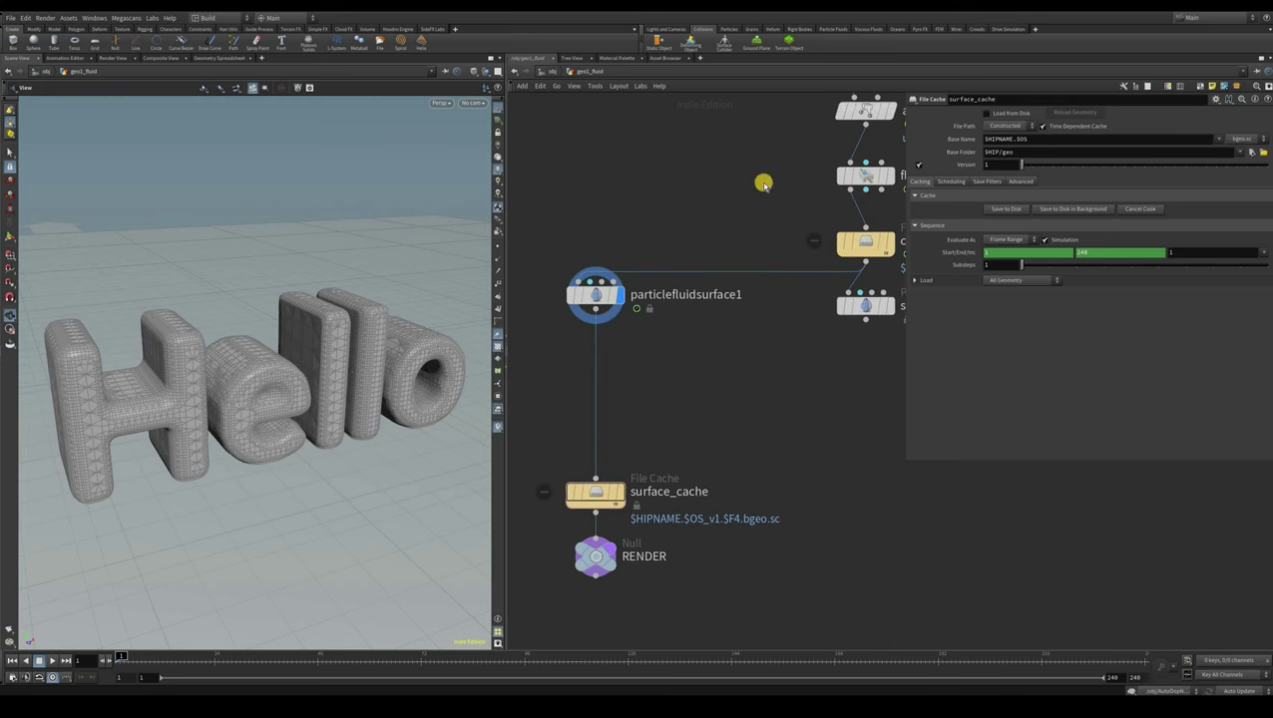
pyautogui.click(613, 295)
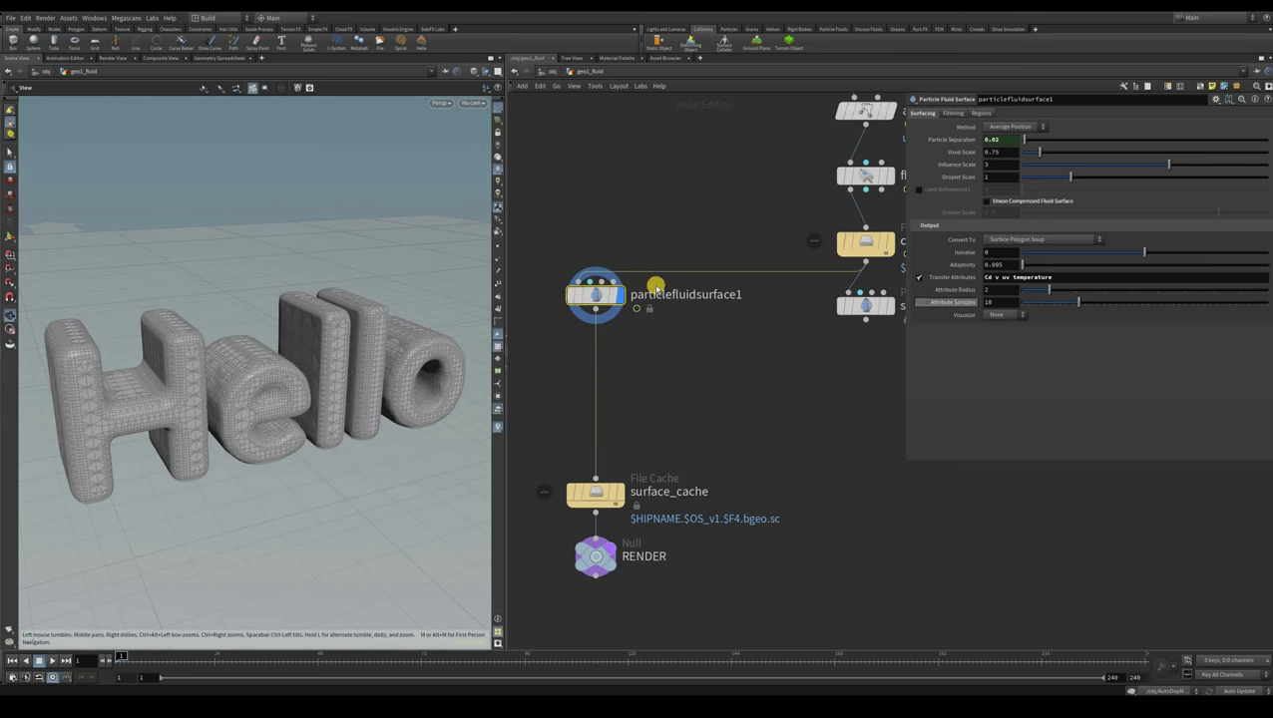
pyautogui.click(917, 281)
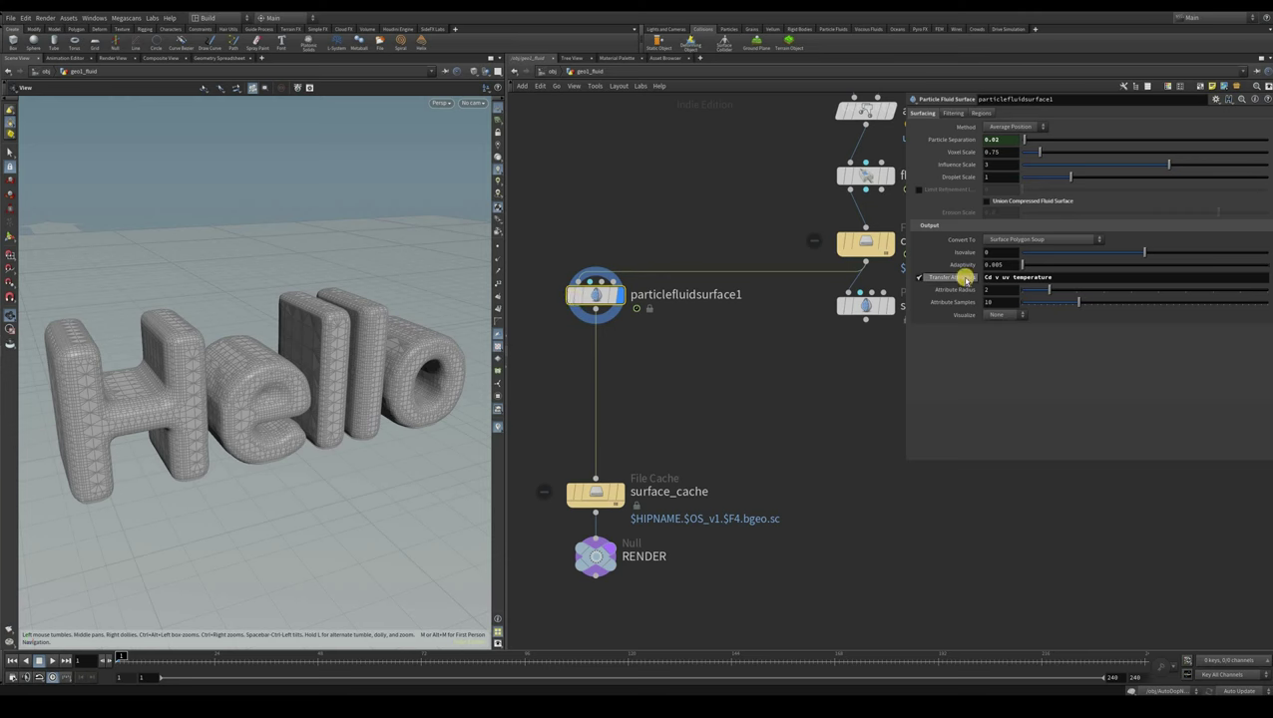
pyautogui.click(998, 278)
pyautogui.moveTo(1001, 278)
pyautogui.mouseDown()
pyautogui.moveTo(1052, 276)
pyautogui.moveTo(1009, 278)
pyautogui.mouseUp()
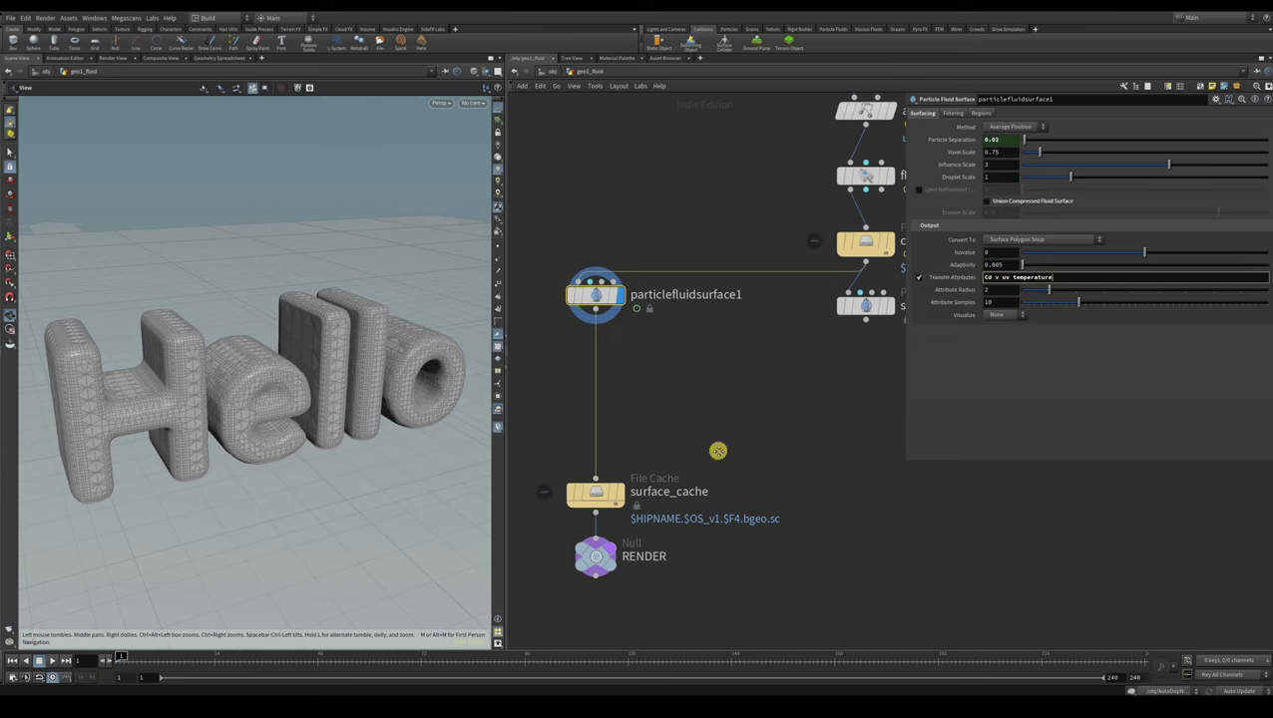
pyautogui.press('Return')
# Open the Geometry Spreadsheet for particlefluidsurface1 and sort its point data by the temperature attribute
pyautogui.moveTo(723, 259); pyautogui.dragTo(554, 326, button='middle')
pyautogui.scroll(-3, 677, 455)
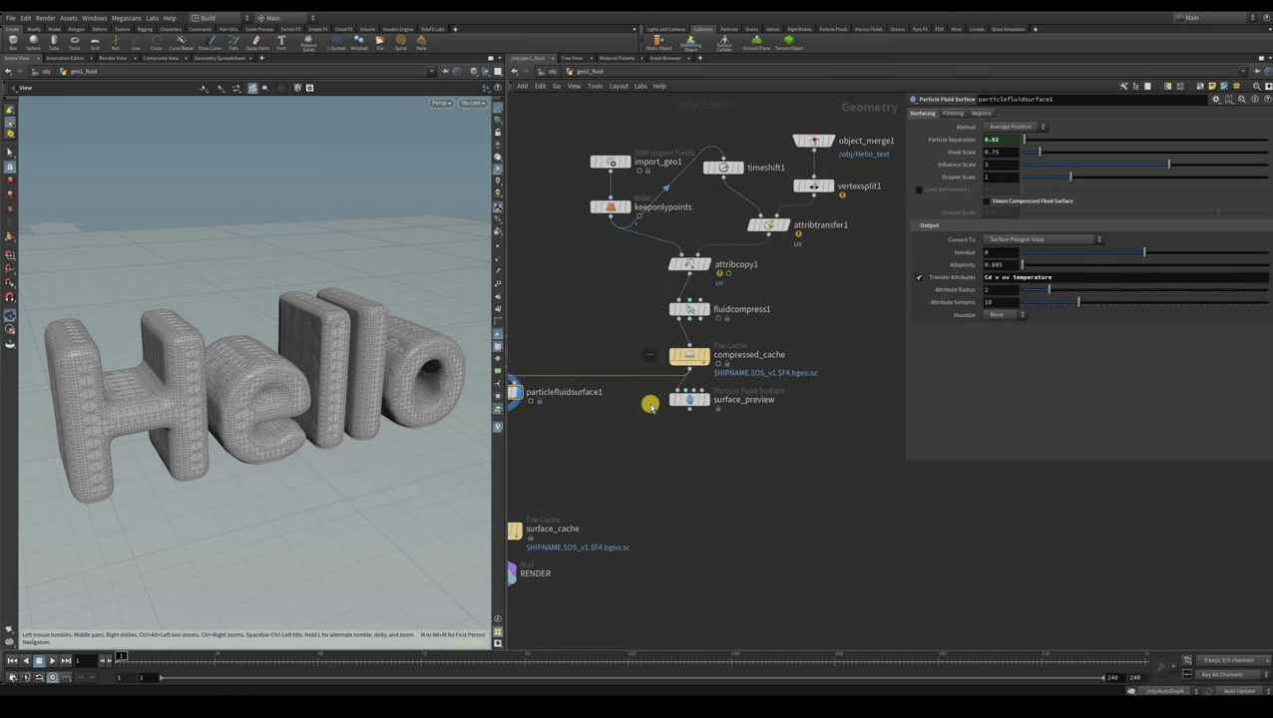
pyautogui.moveTo(676, 486); pyautogui.dragTo(818, 461, button='middle')
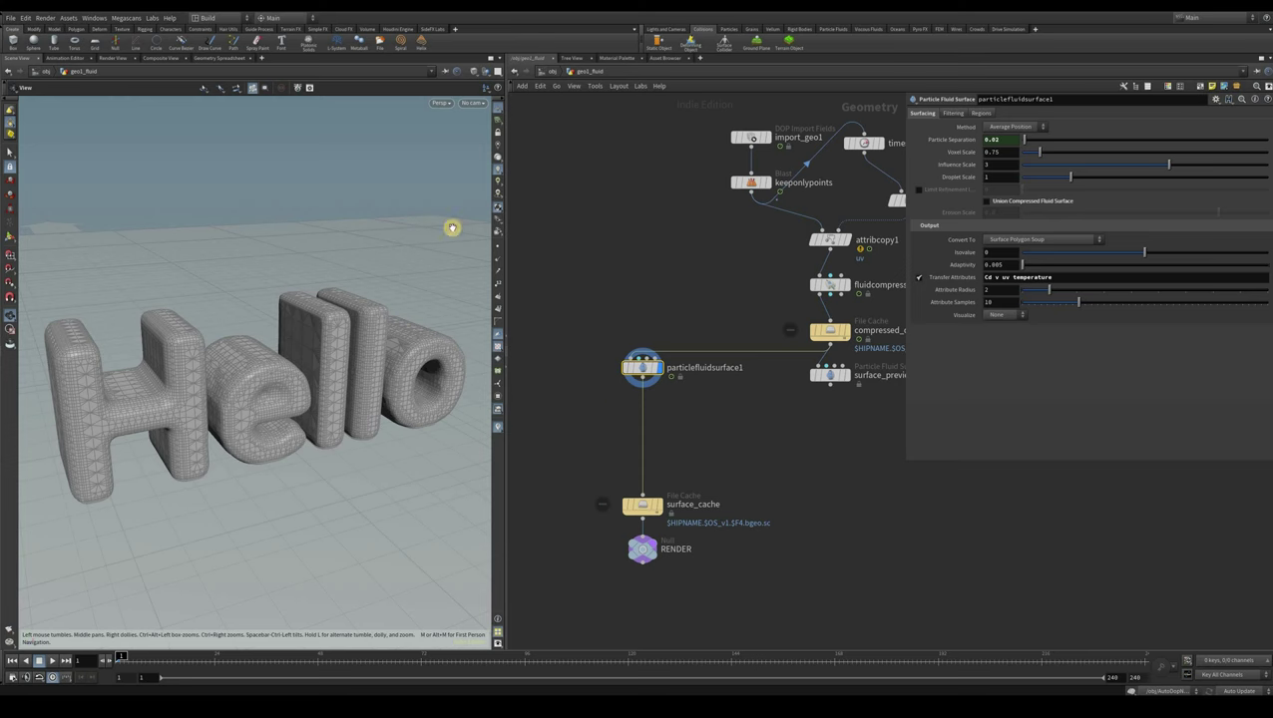
pyautogui.scroll(3, 215, 60)
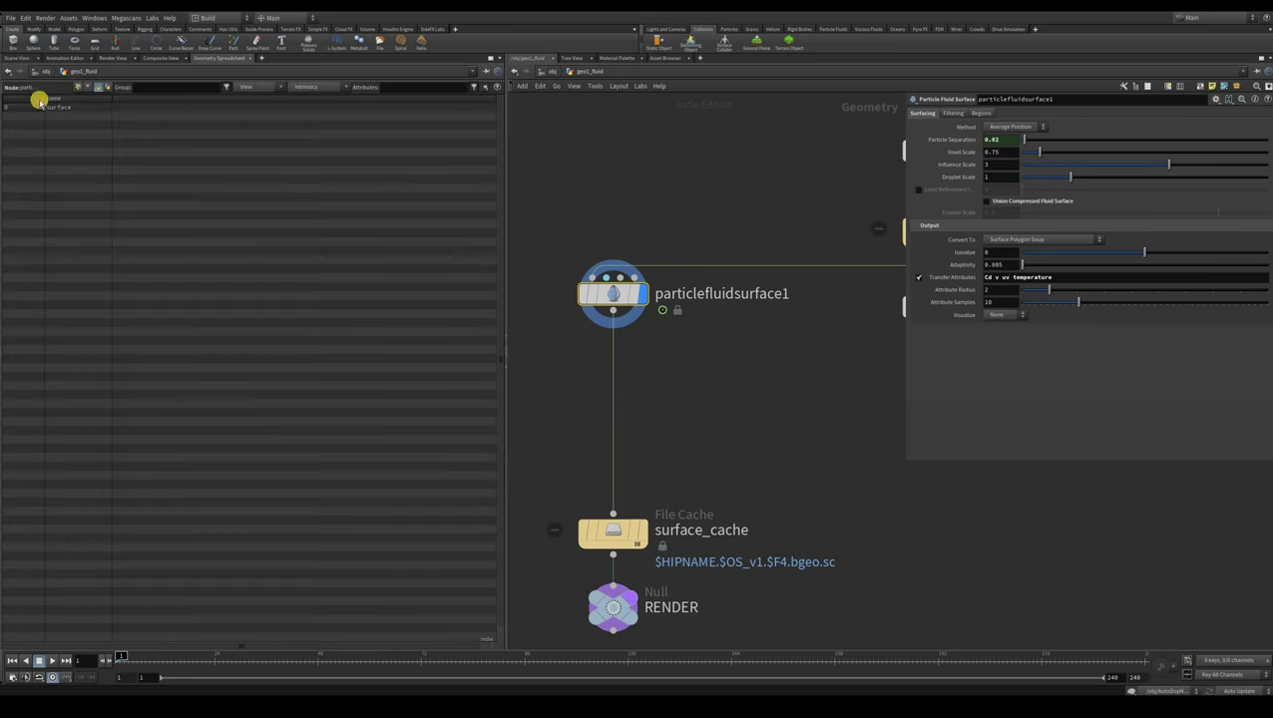
pyautogui.click(215, 99)
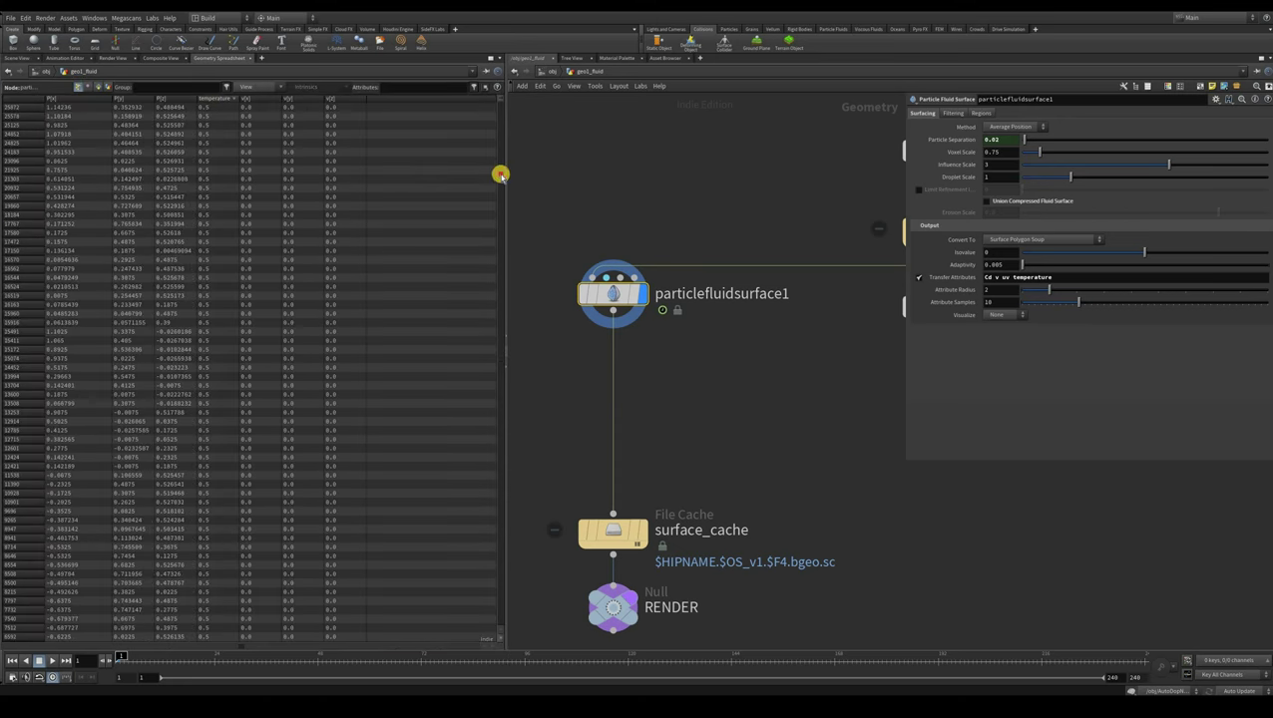
# Examine how the sorted temperature point values of particlefluidsurface1 change during playback, then return to the scene view at frame 1
pyautogui.click(220, 97)
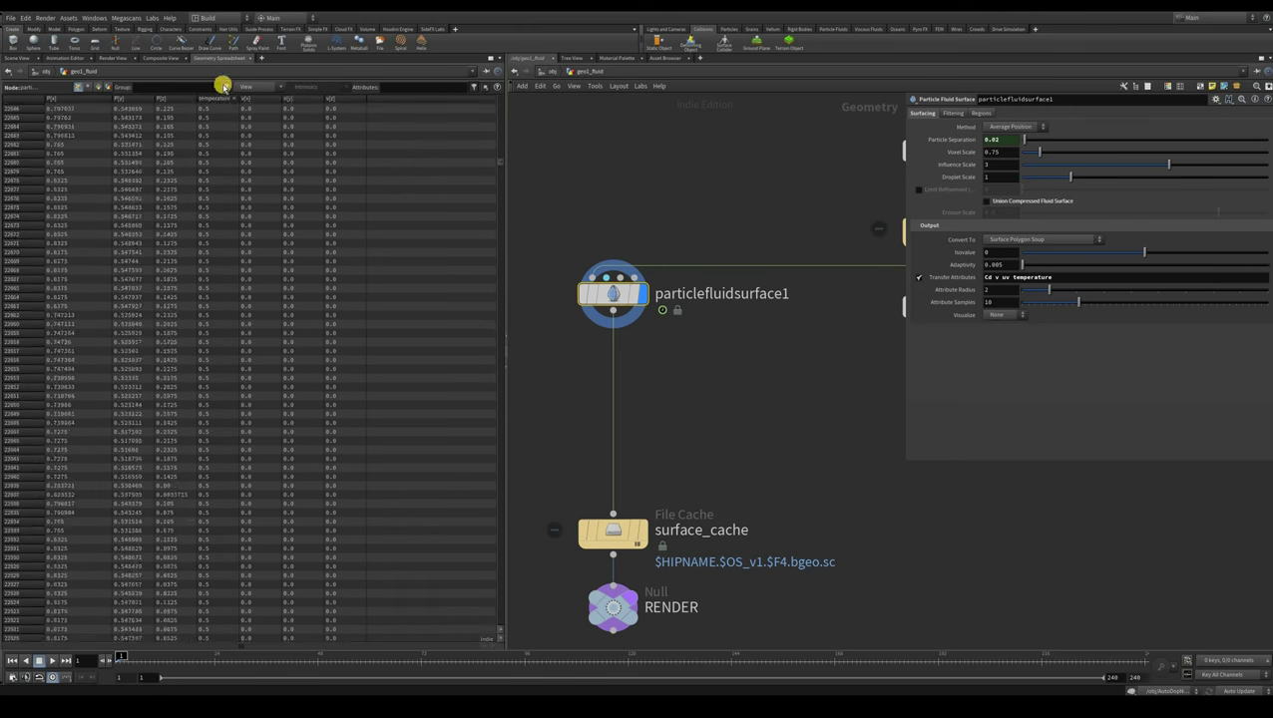
pyautogui.click(220, 97)
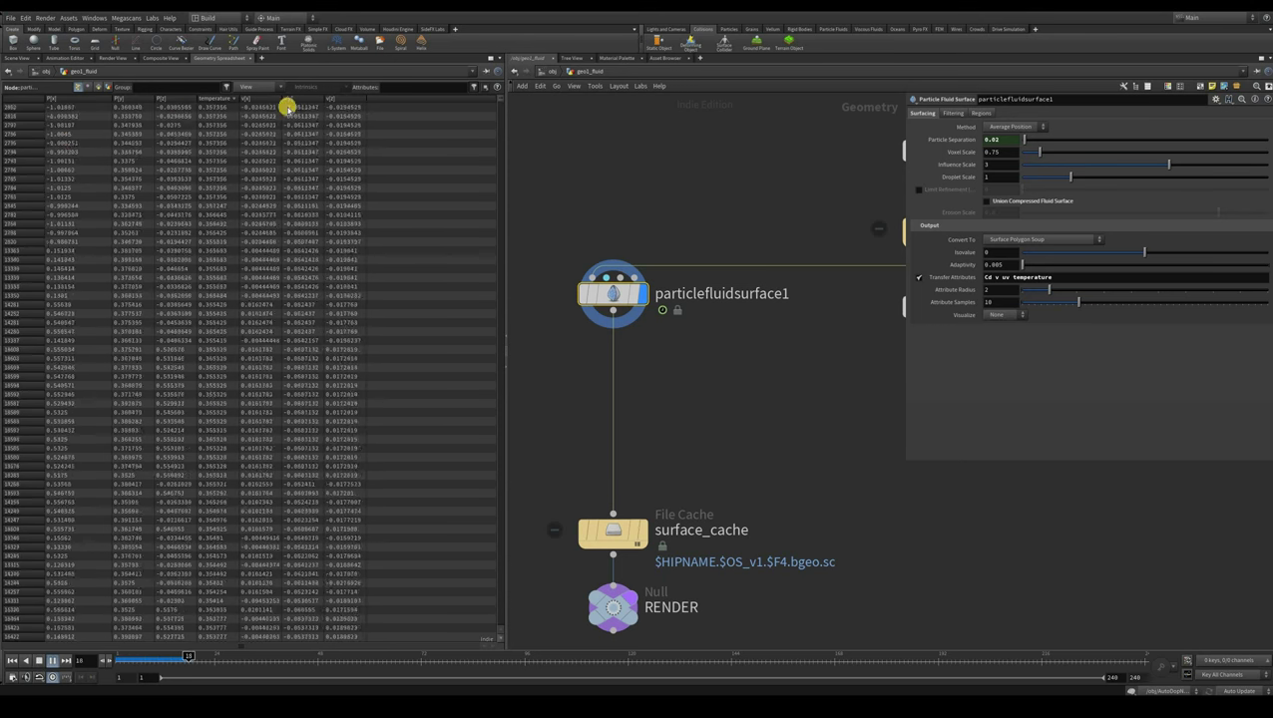
pyautogui.press('Up')
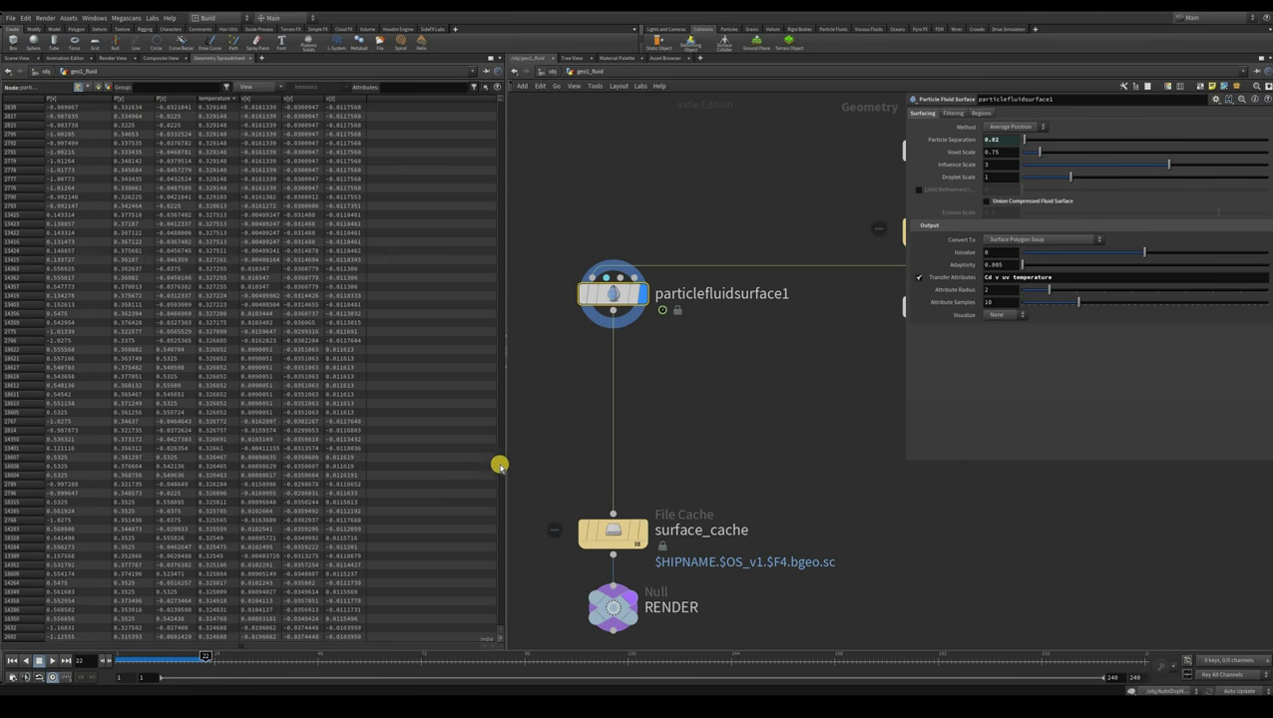
pyautogui.click(17, 58)
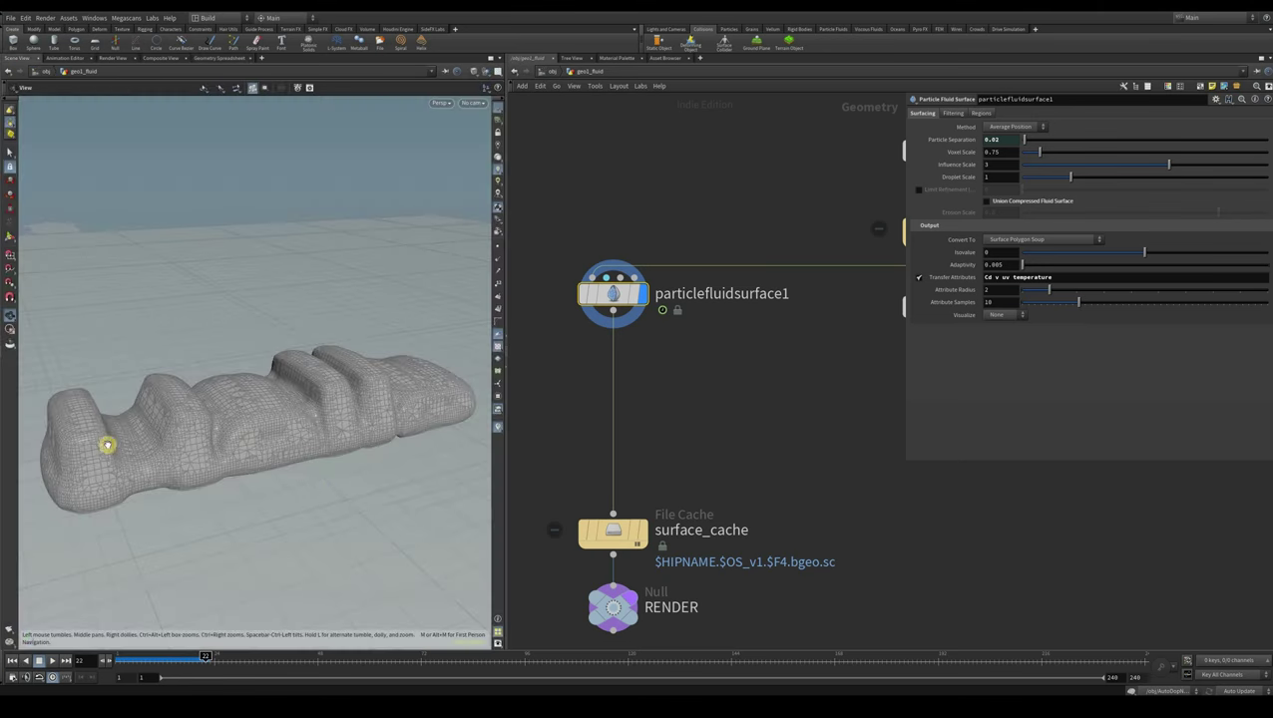
pyautogui.hotkey('ctrl', 'Up')
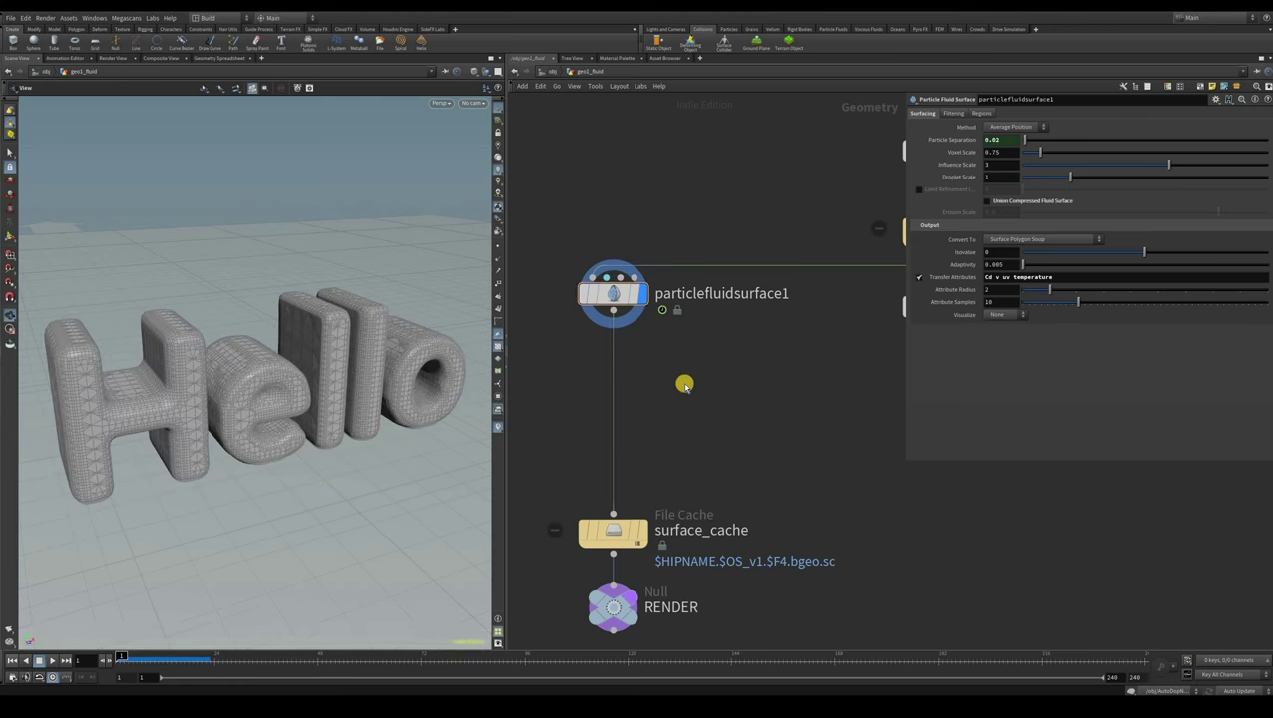
# Insert a Color node between particlefluidsurface1 and surface_cache, and display its result
pyautogui.press('Tab')
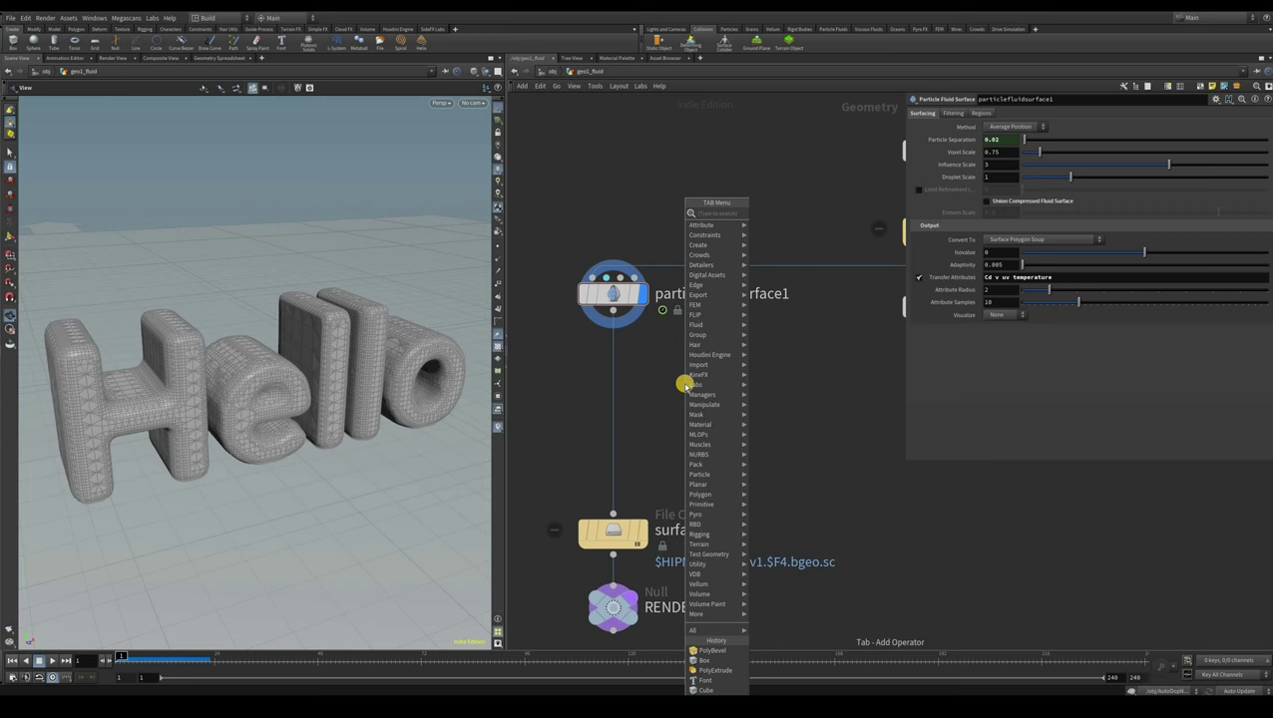
pyautogui.write('color')
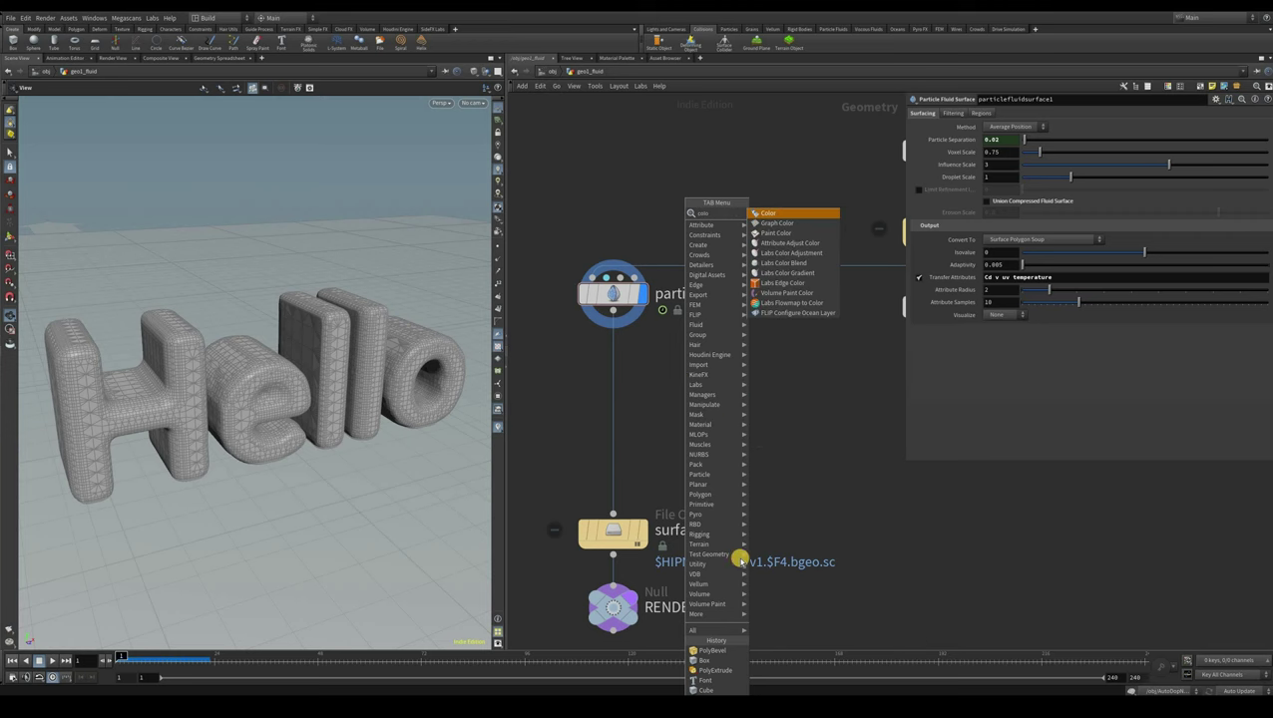
pyautogui.press('Return')
pyautogui.click(720, 402)
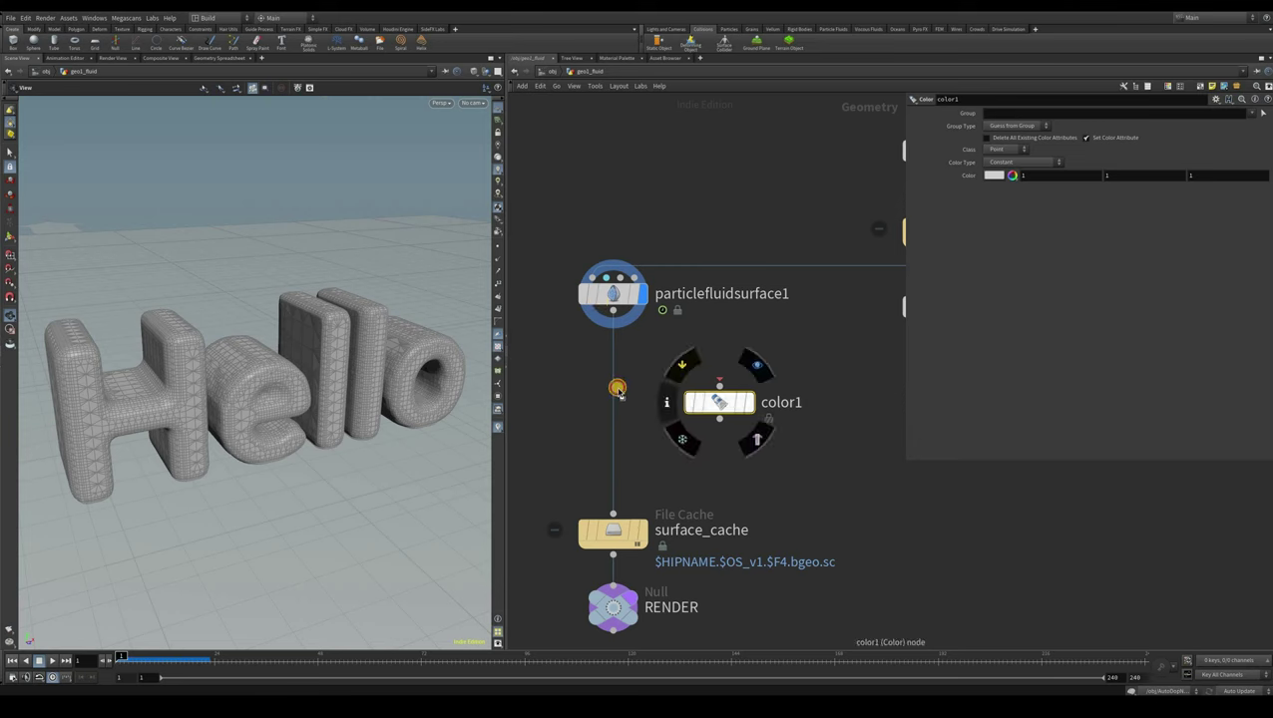
pyautogui.moveTo(733, 411); pyautogui.dragTo(616, 394)
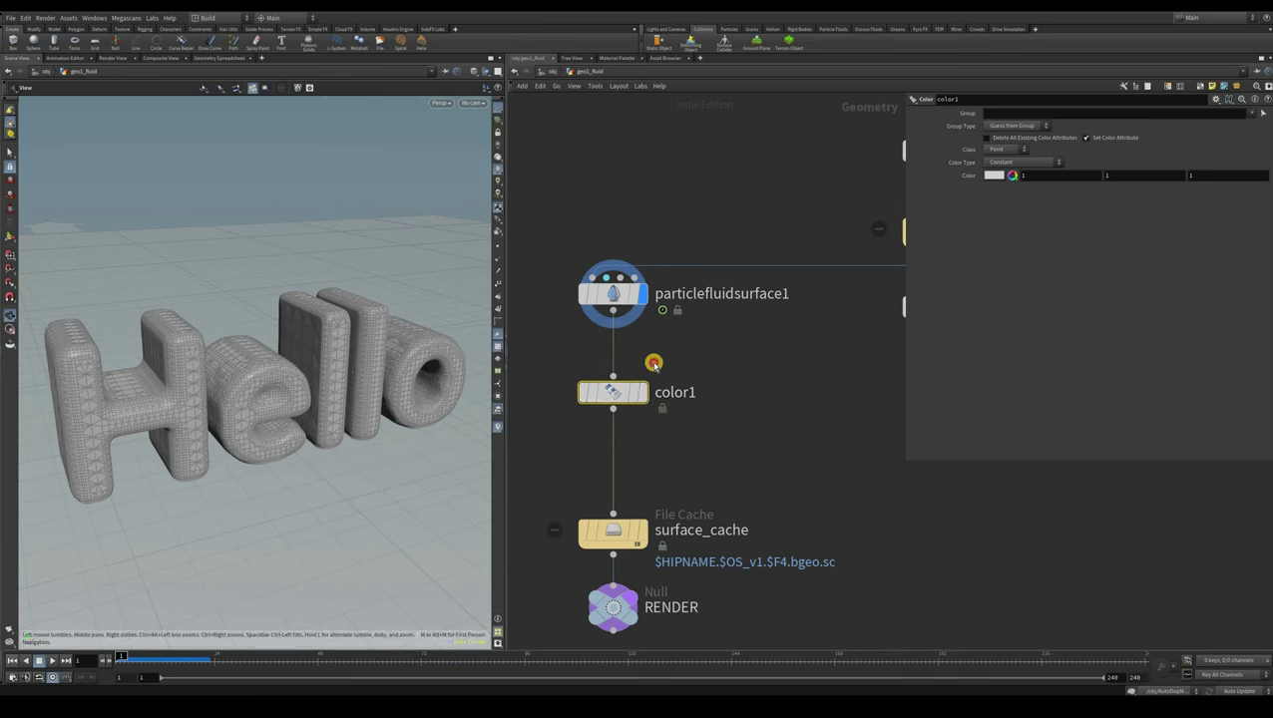
pyautogui.moveTo(654, 365)
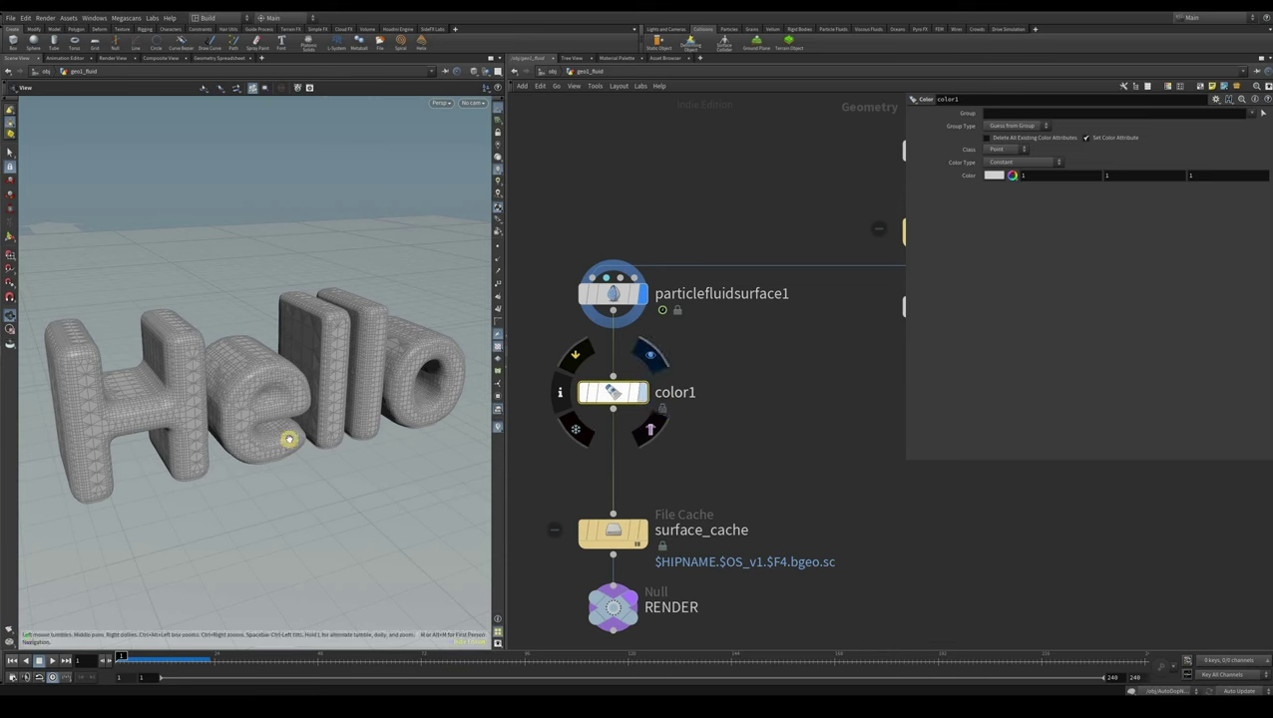
pyautogui.click(650, 355)
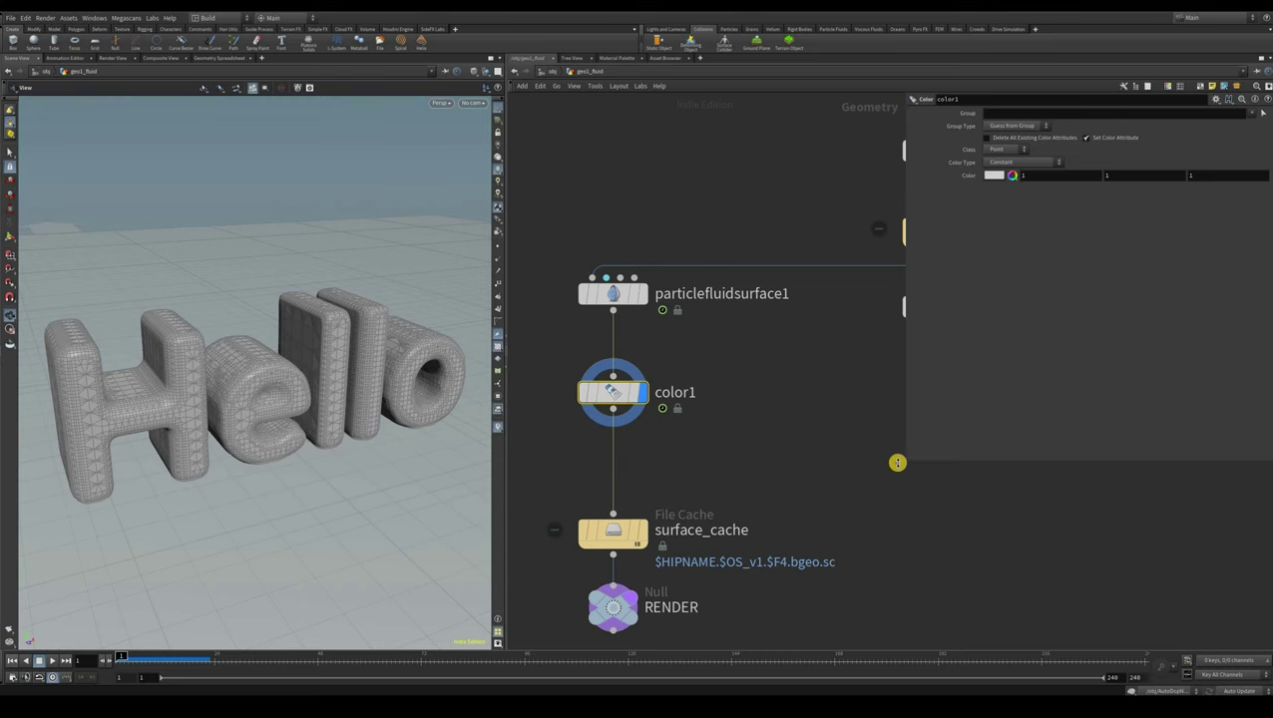
pyautogui.moveTo(898, 463); pyautogui.dragTo(811, 461)
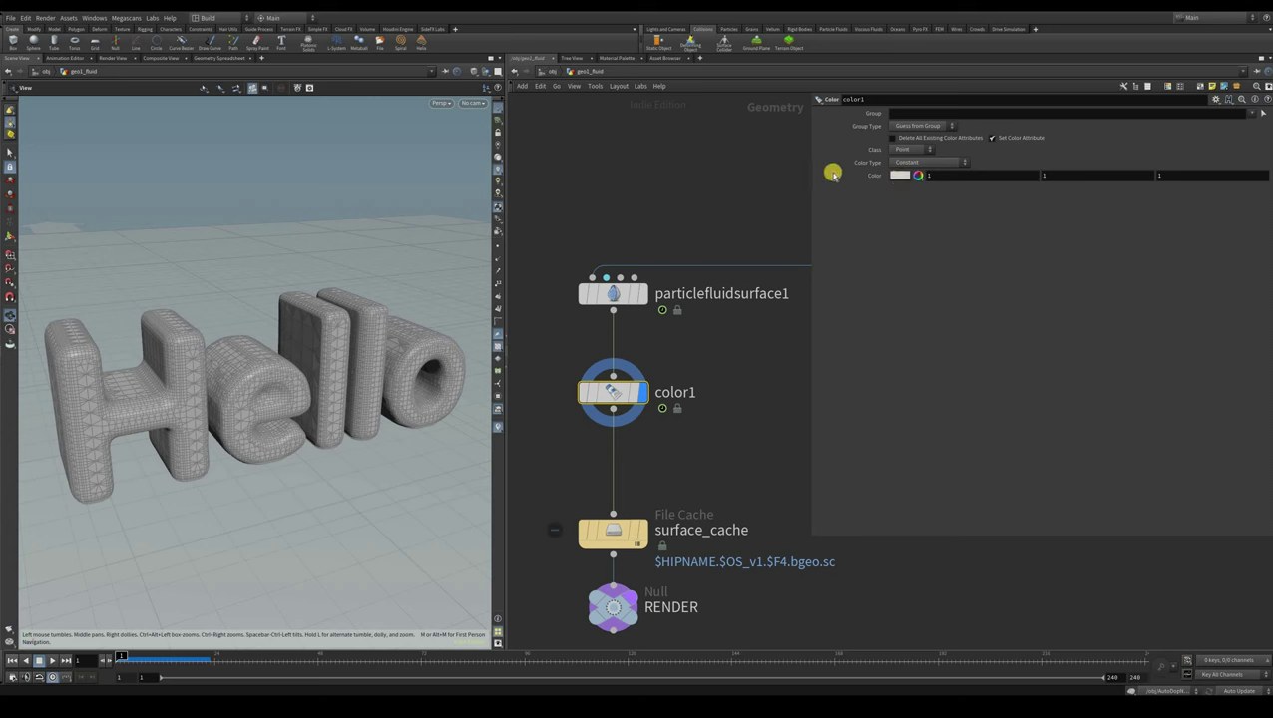
# Try magenta as the constant color of color1, and restore it to white
pyautogui.click(900, 175)
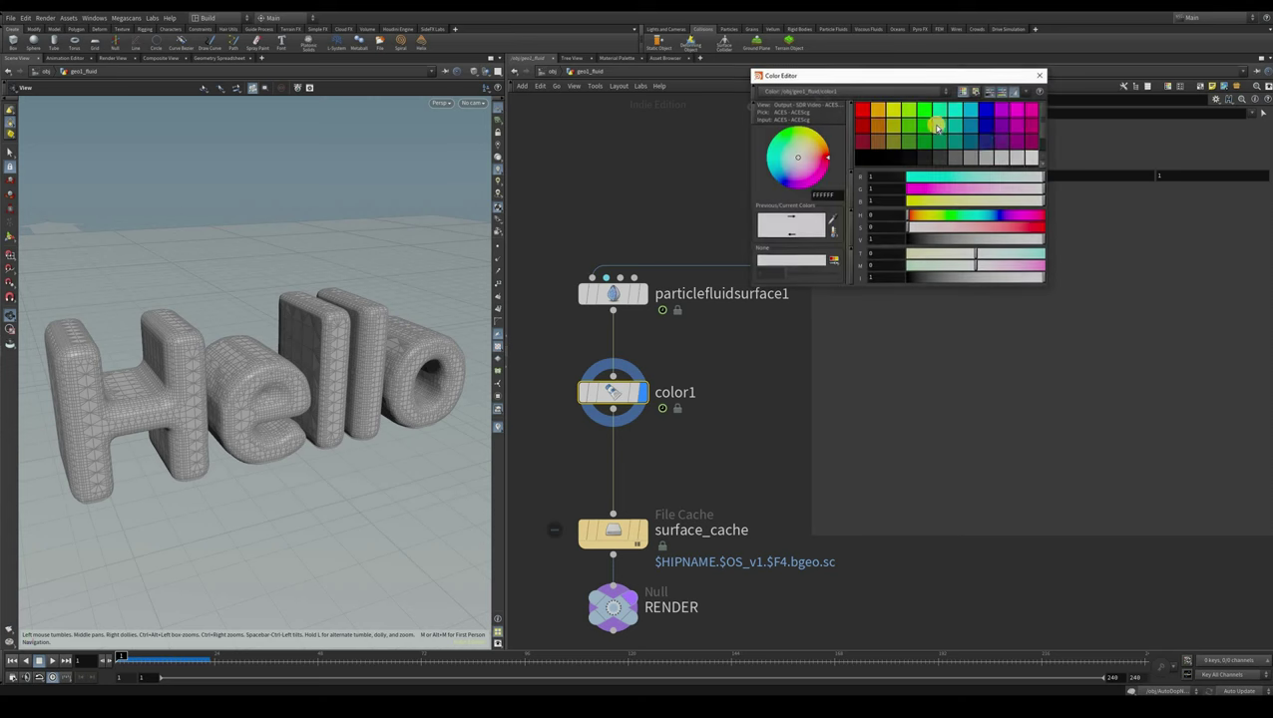
pyautogui.click(1017, 107)
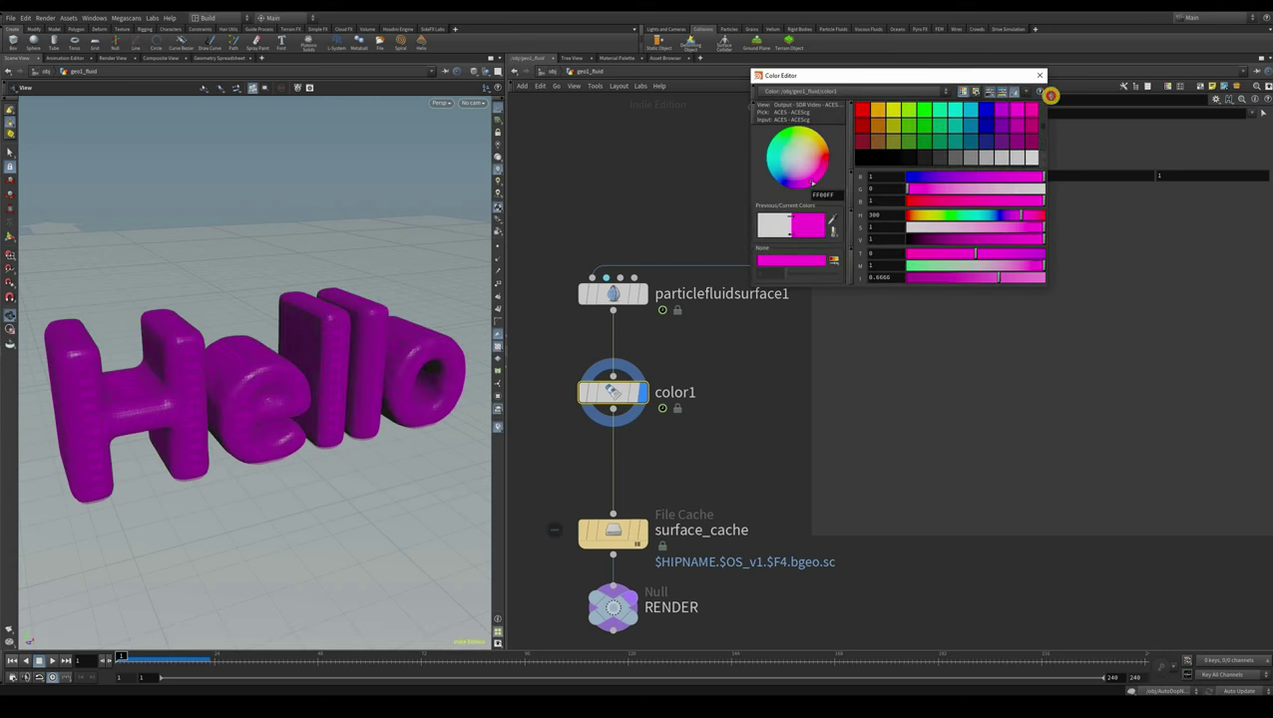
pyautogui.click(957, 160)
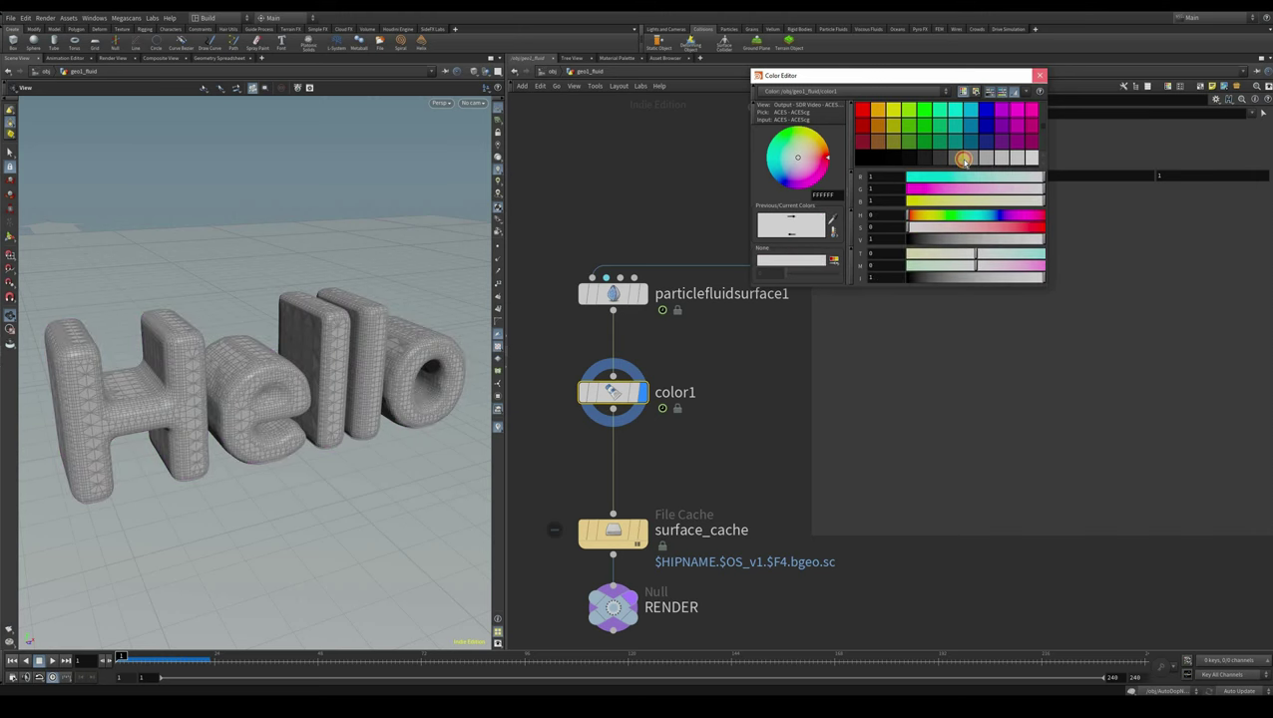
pyautogui.press('Escape')
# Set color1's Color Type to Ramp from Attribute, driven by the temperature attribute
pyautogui.click(925, 163)
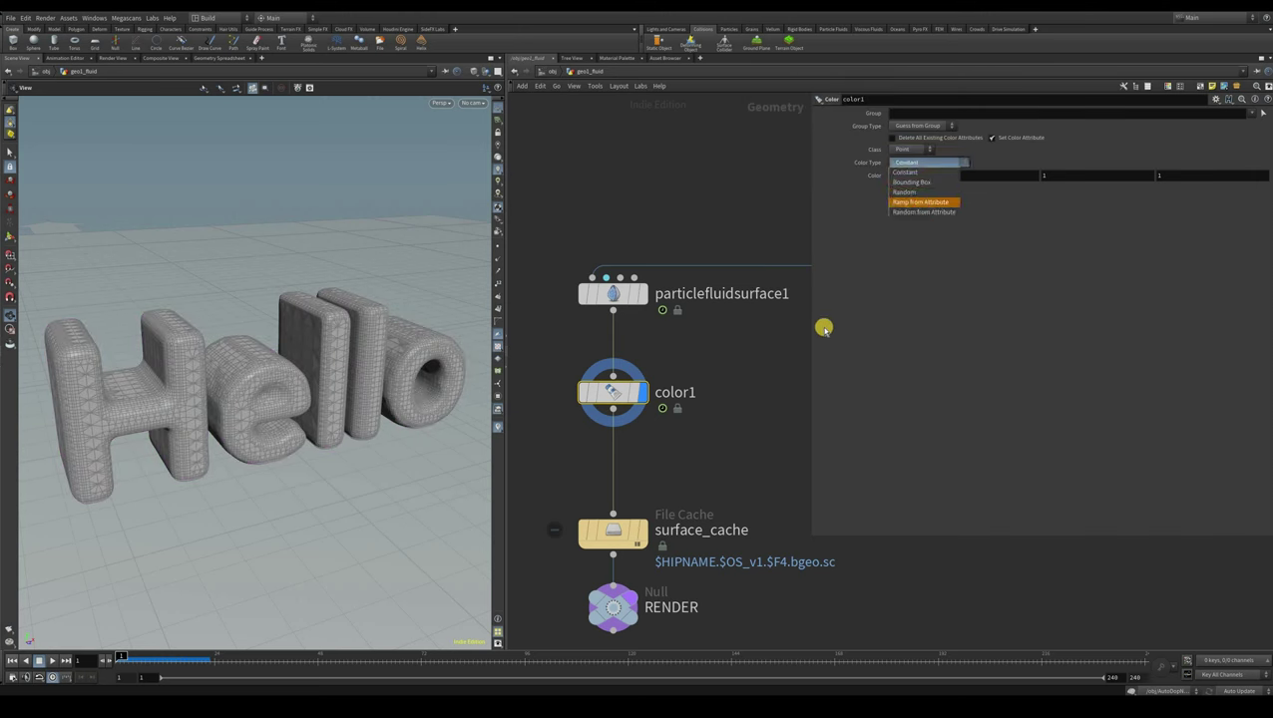
pyautogui.click(920, 201)
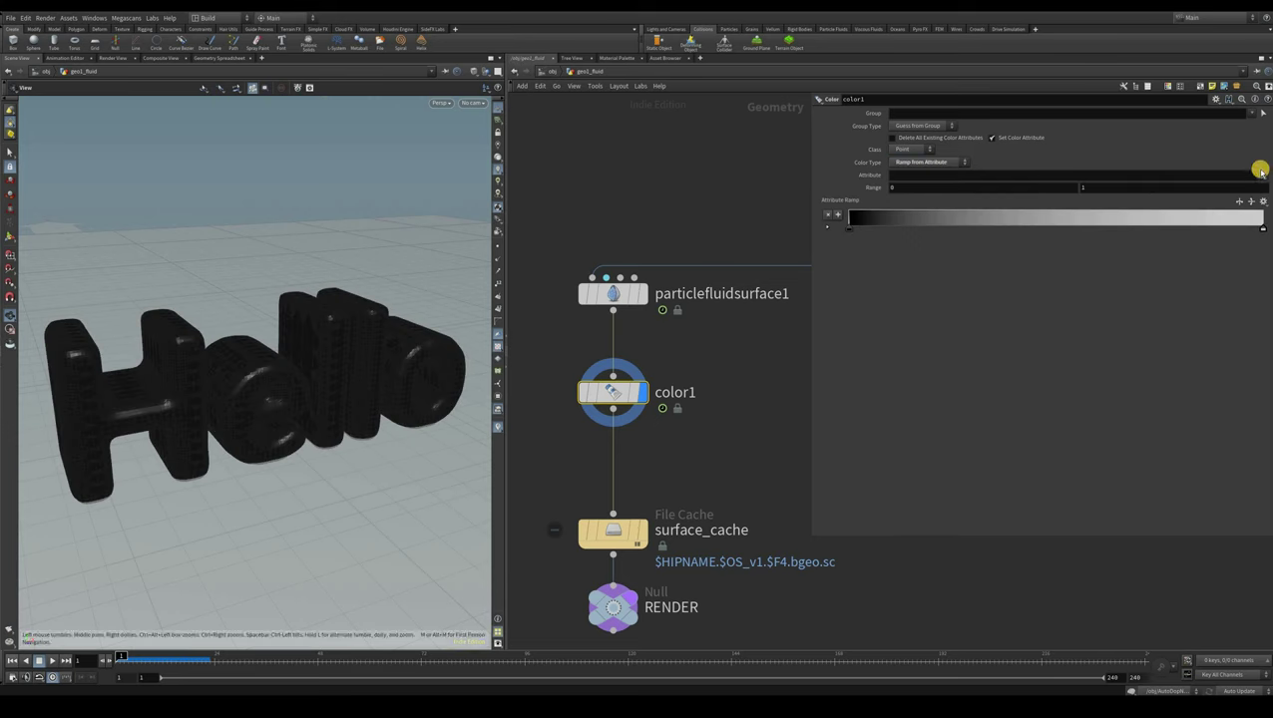
pyautogui.click(1262, 175)
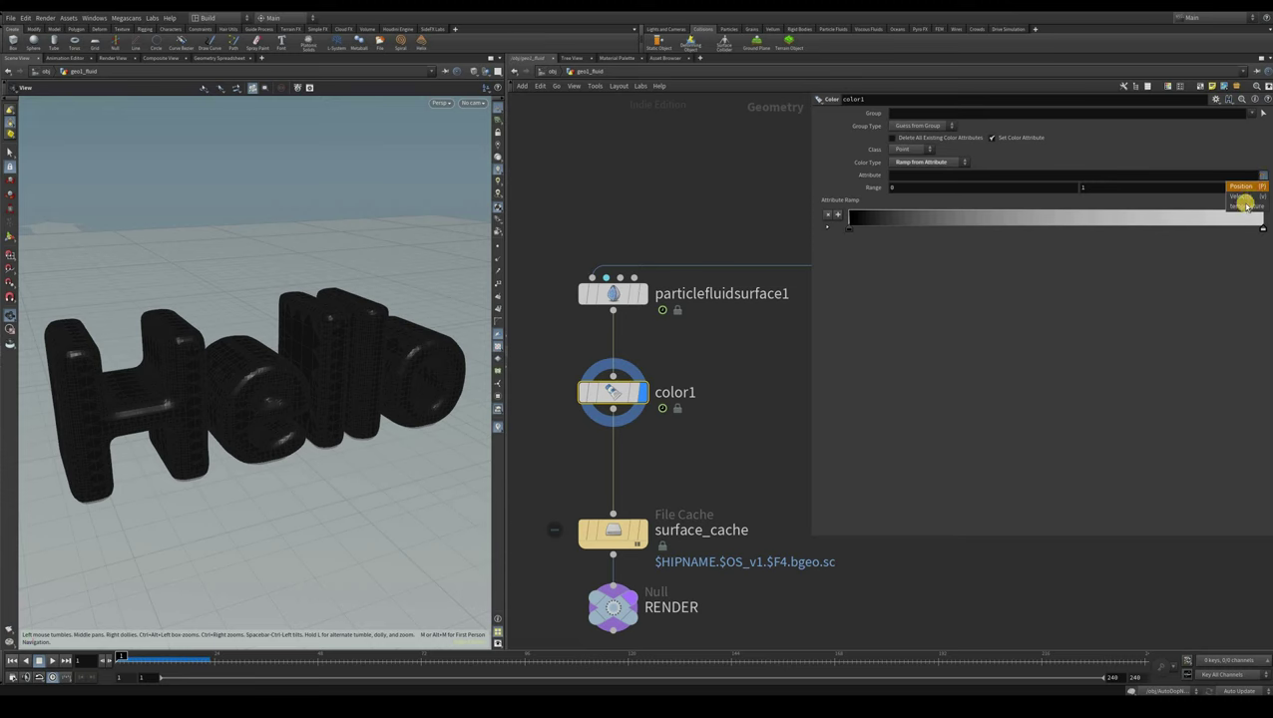
pyautogui.click(1235, 207)
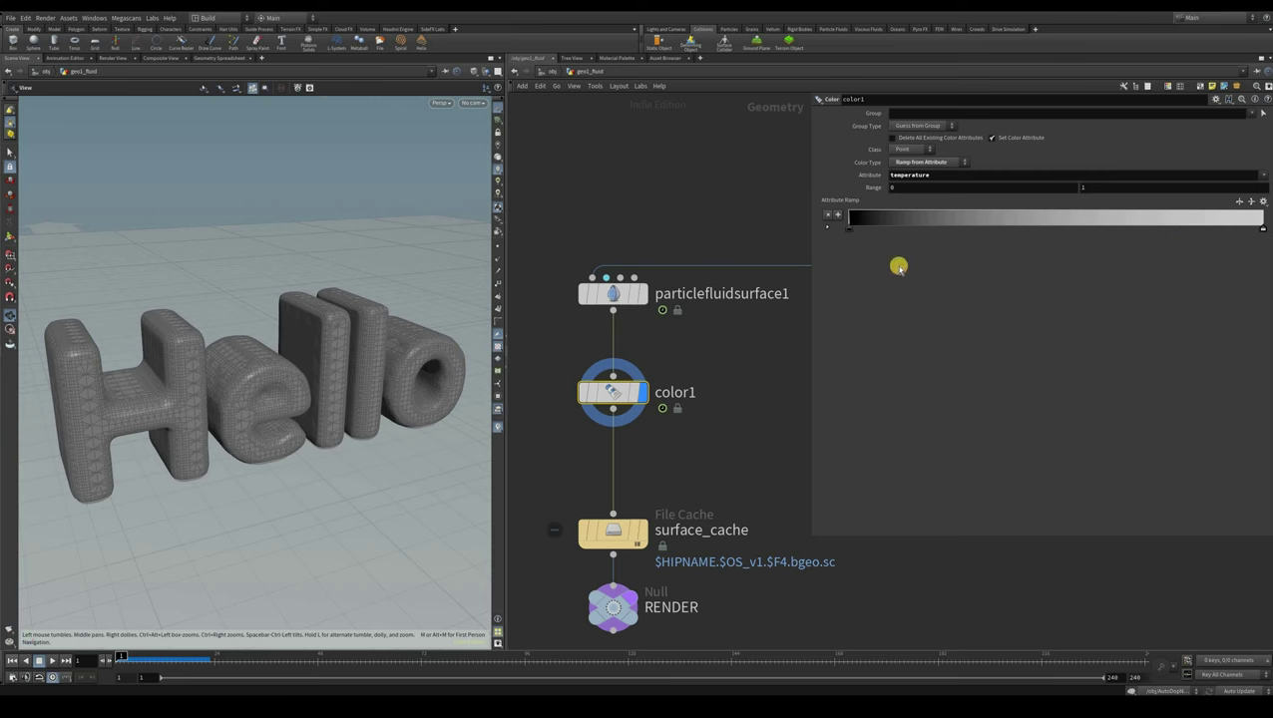
# Color the temperature ramp from yellow (0.5, 0.5, 0) to magenta (0.5, 0, 0.5) and preview it across the early frames
pyautogui.click(857, 227)
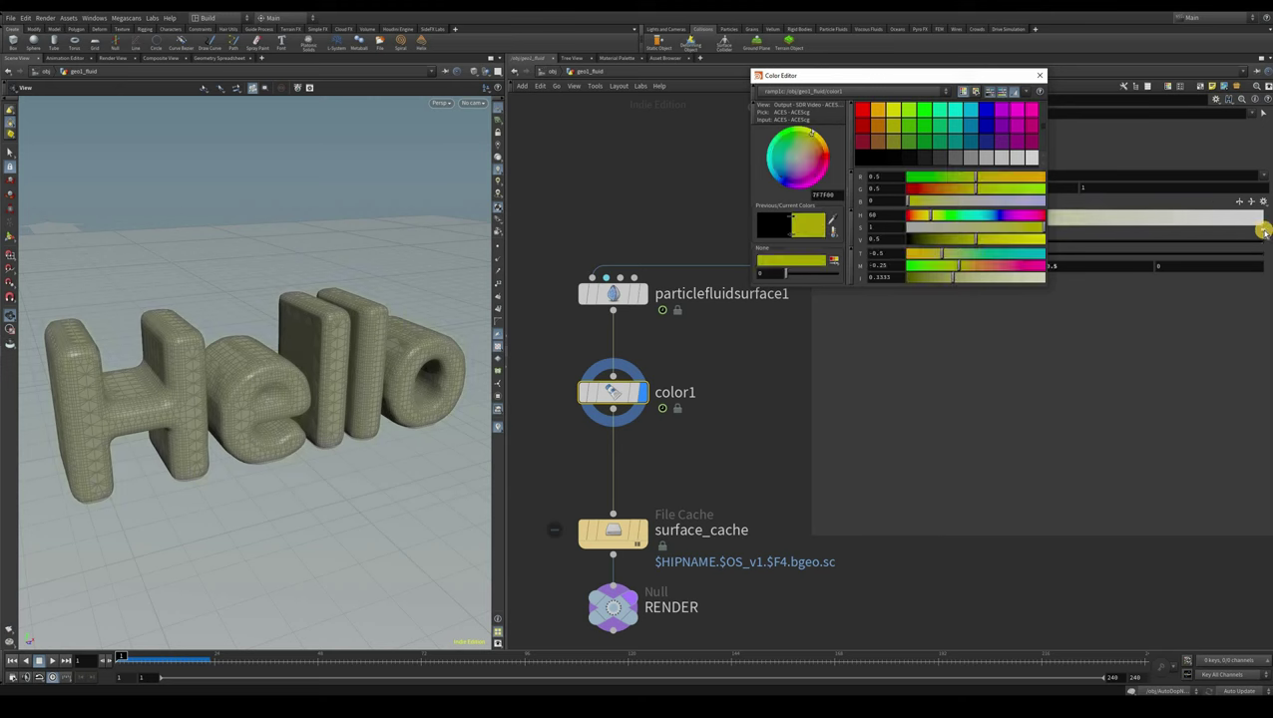
pyautogui.click(1039, 75)
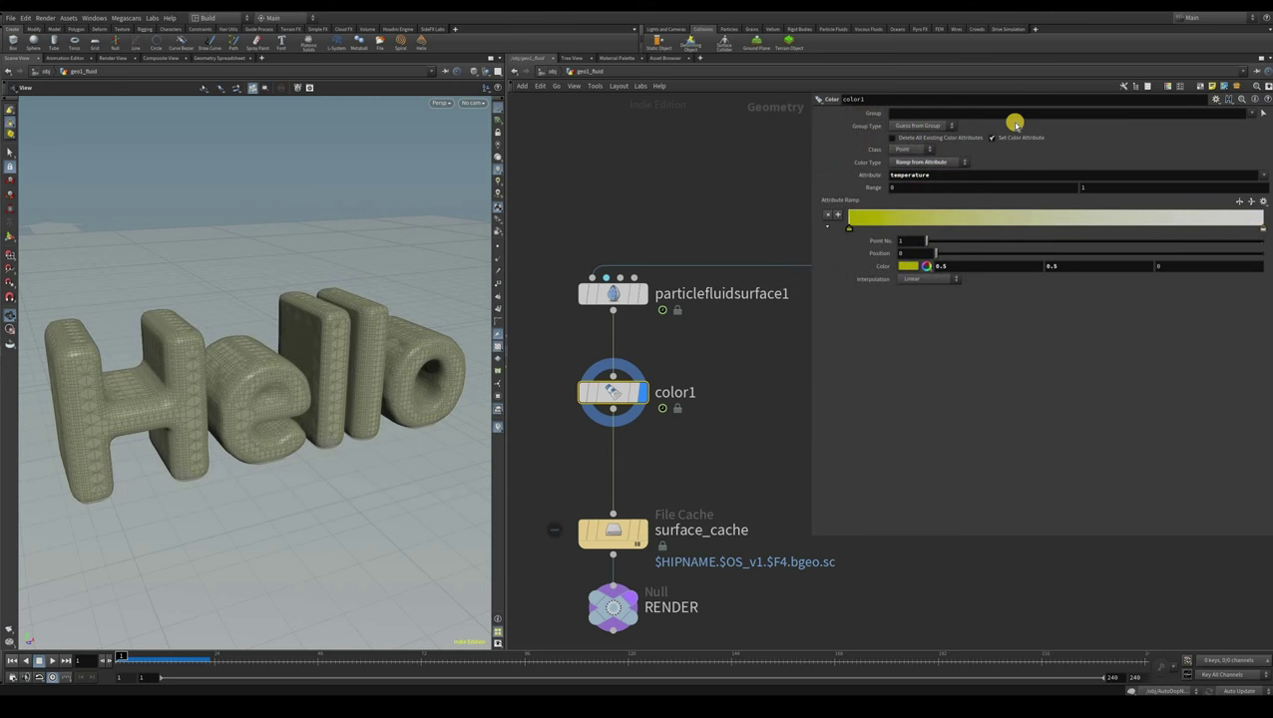
pyautogui.click(927, 266)
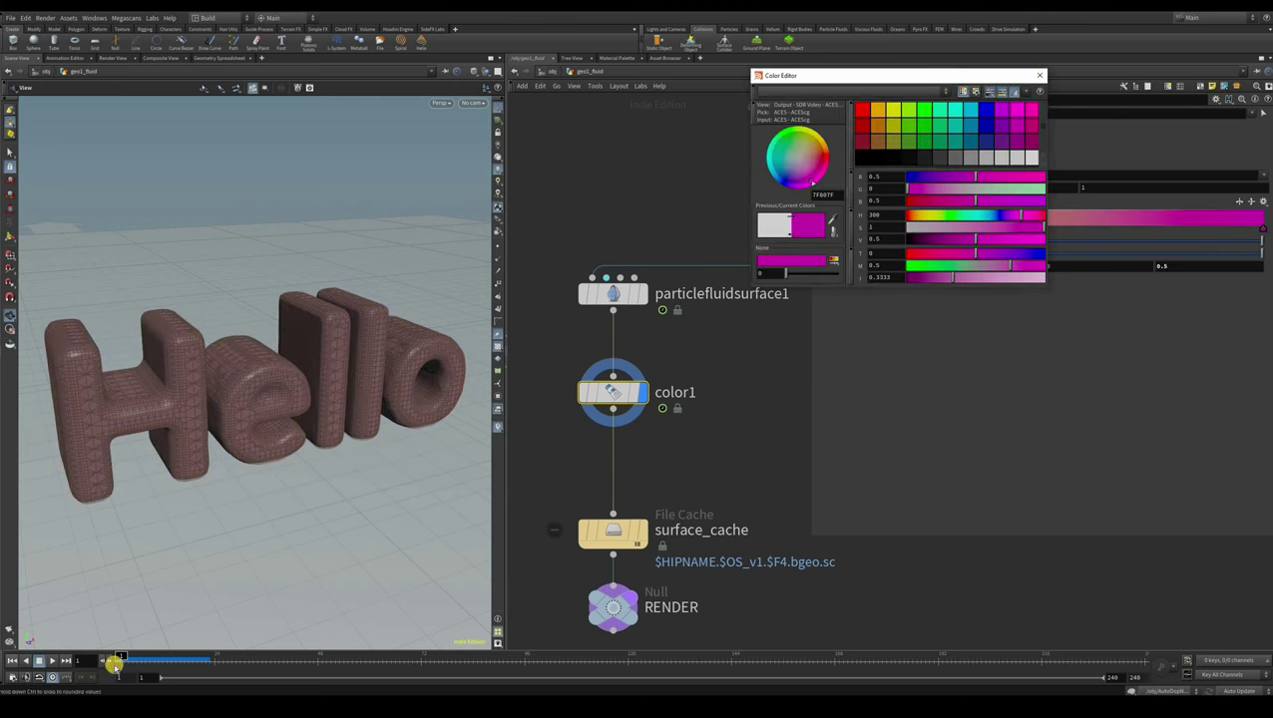
pyautogui.moveTo(120, 658); pyautogui.dragTo(134, 657)
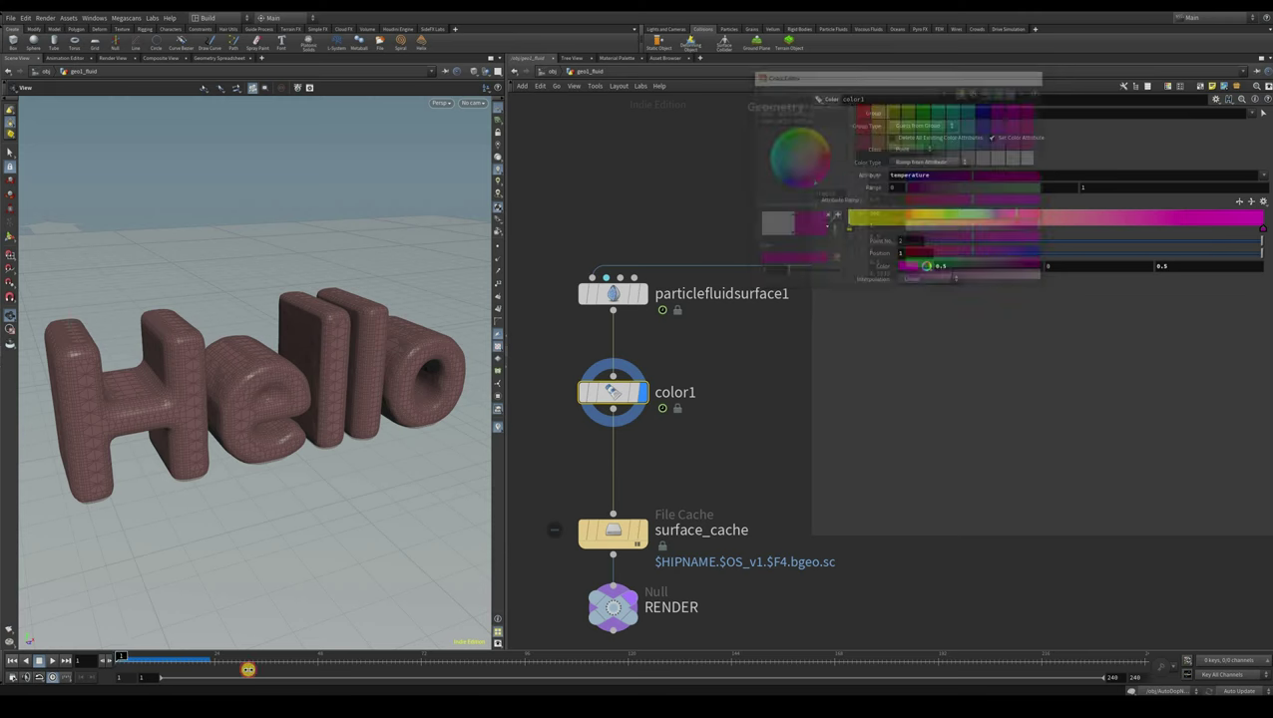
pyautogui.click(63, 660)
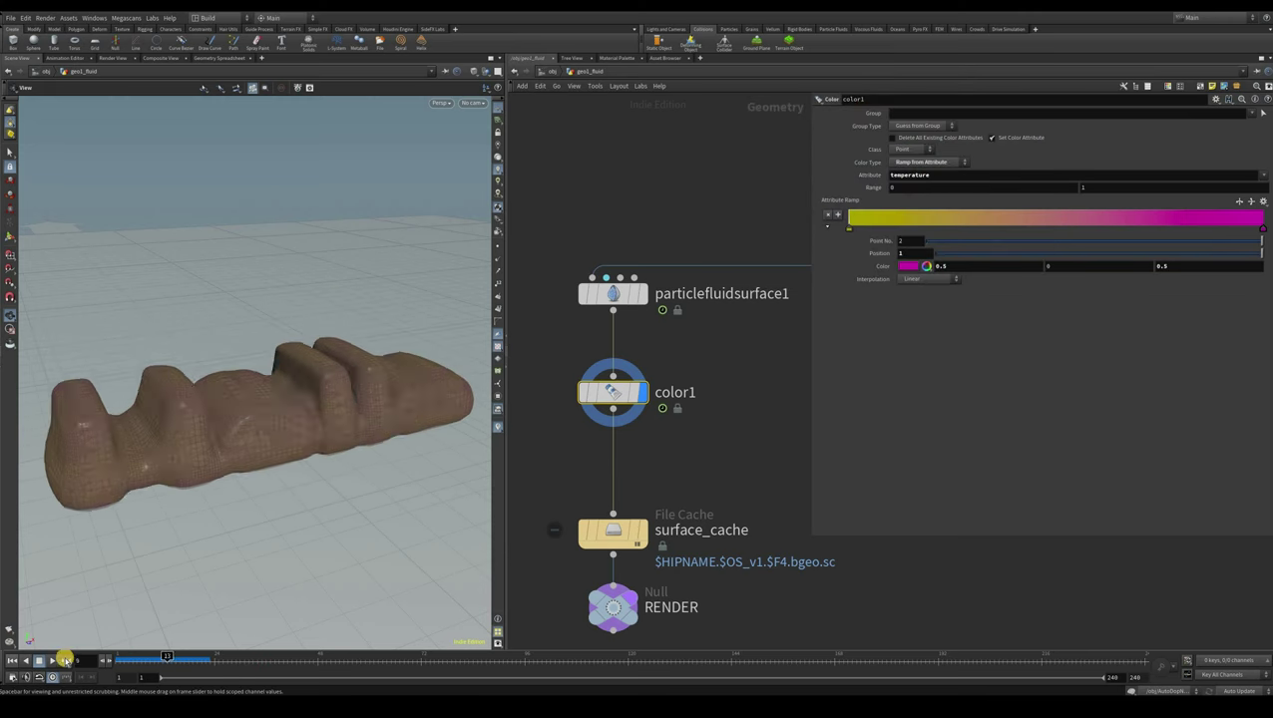
pyautogui.click(12, 661)
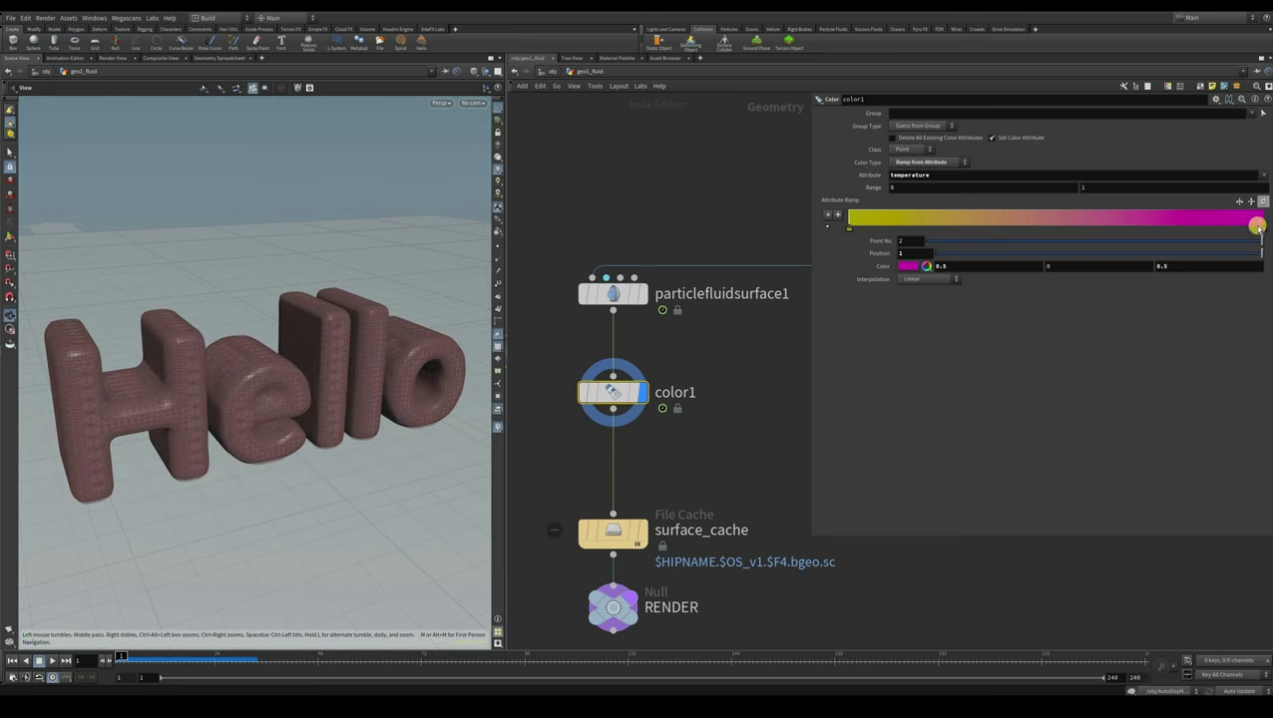
# Apply the Blackbody preset to color1's attribute ramp and play the melting simulation to preview the temperature colors
pyautogui.click(1263, 201)
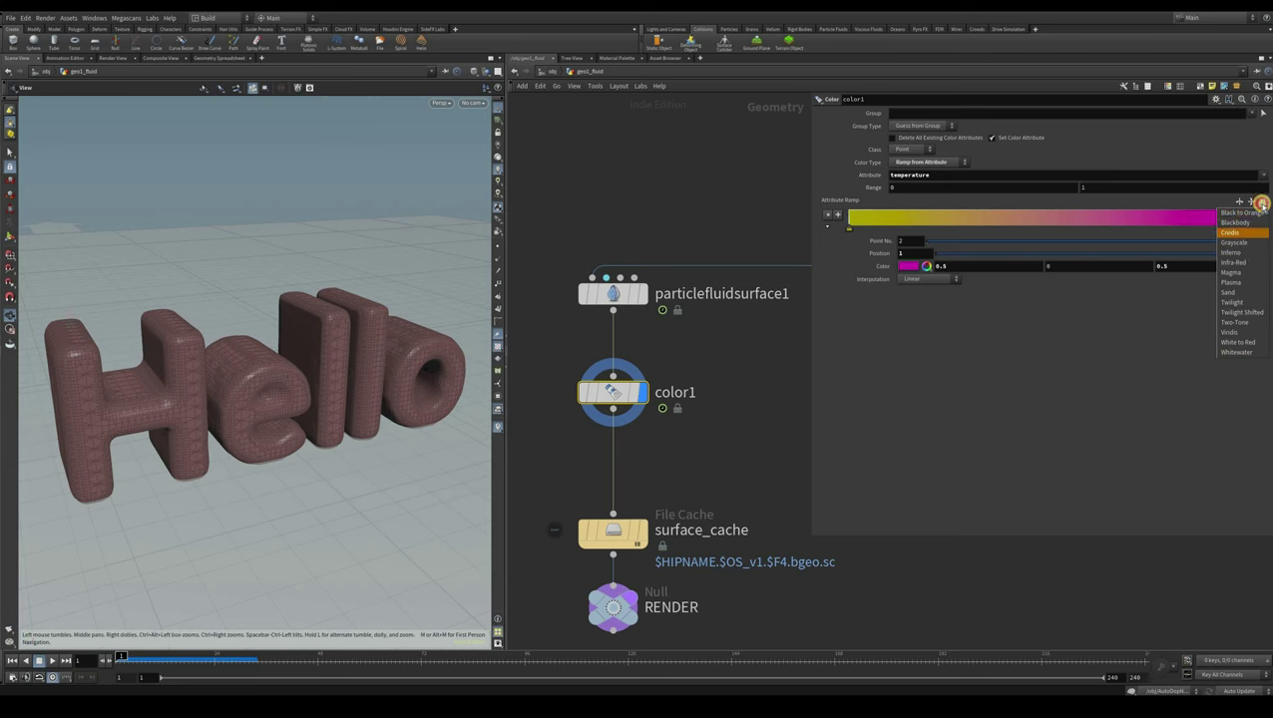
pyautogui.click(1235, 216)
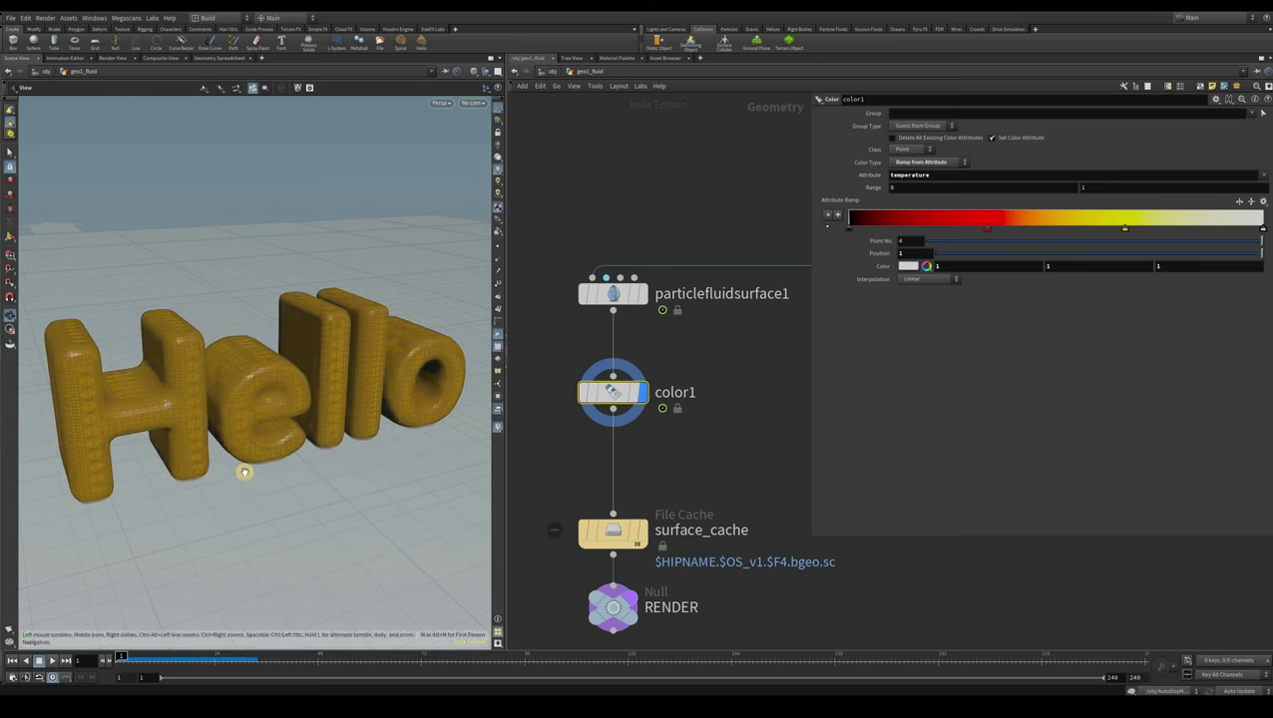
pyautogui.press('Up')
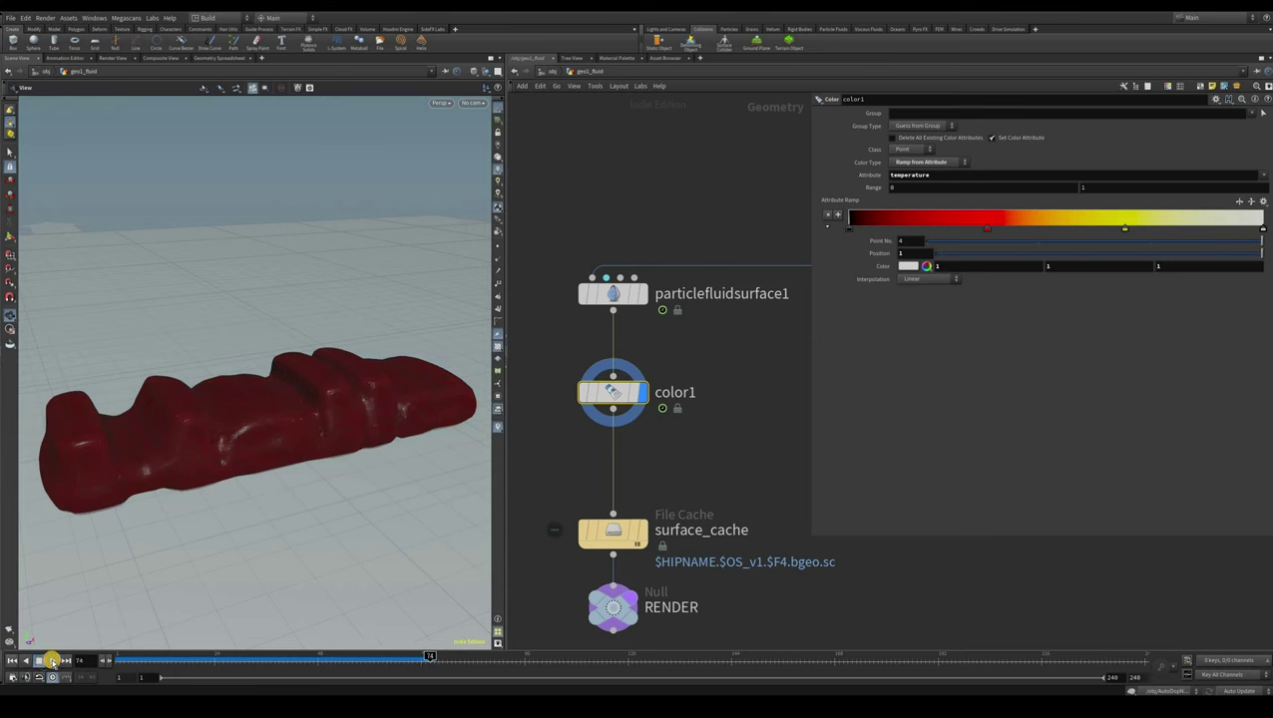
pyautogui.click(53, 662)
pyautogui.click(52, 661)
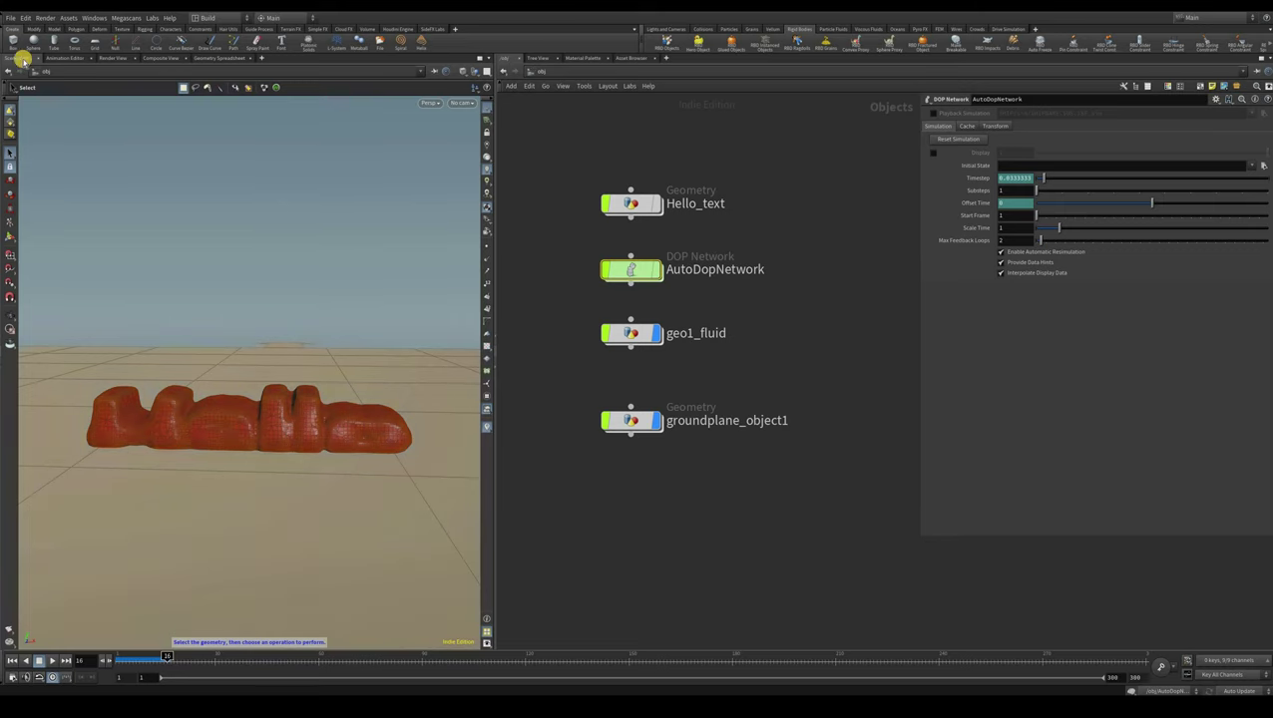
# Create a sphere at object level over the melted text, placed at about 0.26 in Z
pyautogui.click(200, 385)
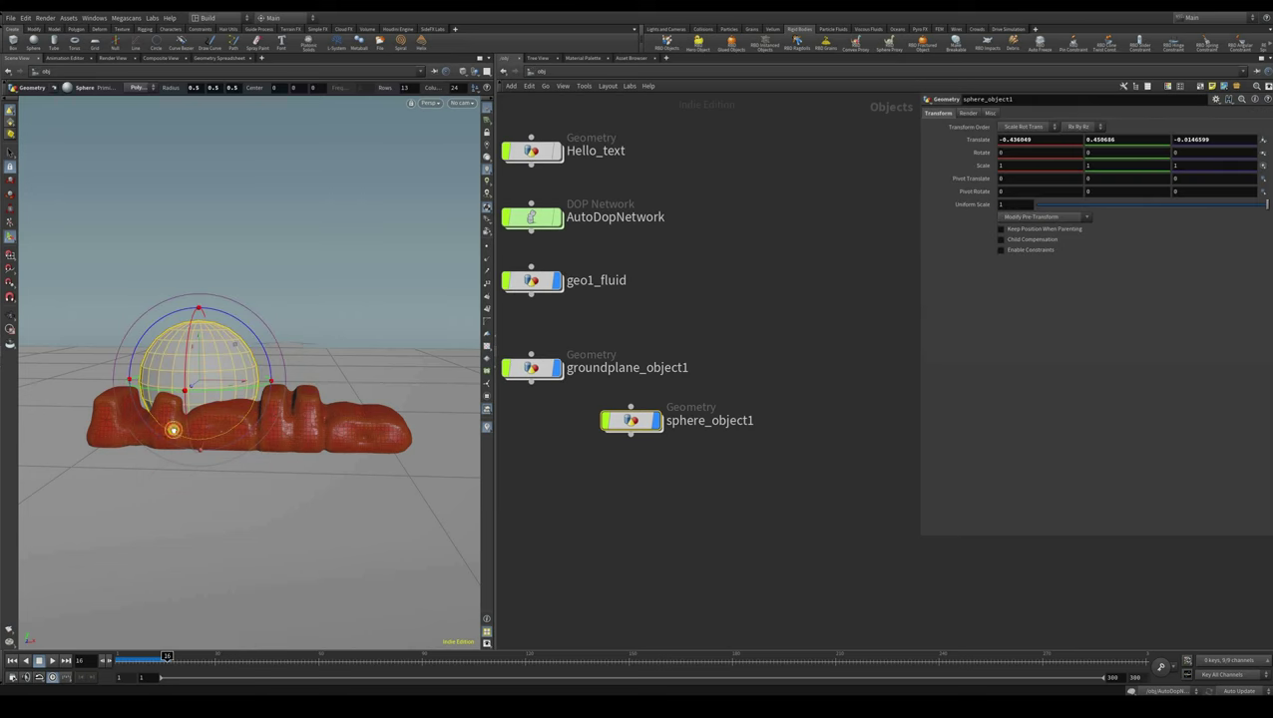
pyautogui.press('Escape')
pyautogui.moveTo(248, 378); pyautogui.dragTo(240, 250)
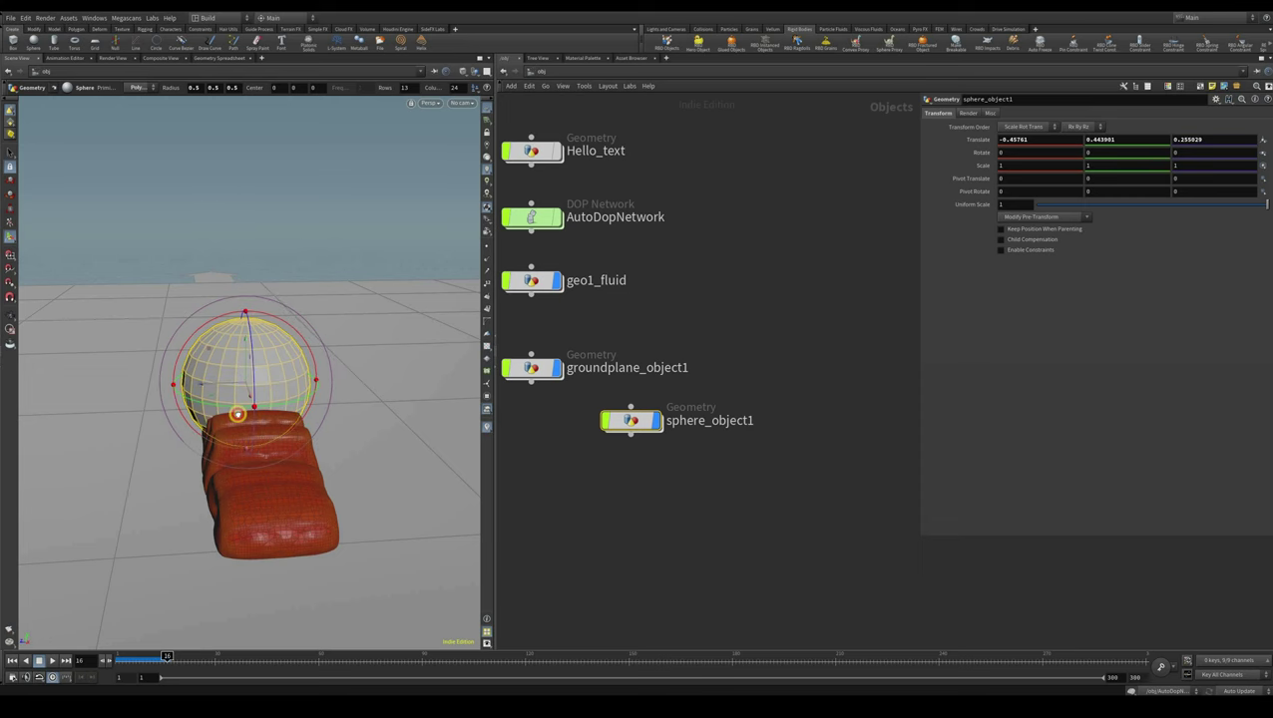
# Position the sphere above the letter H at about X -1.08, Y 1.59, checking it at frame 1, and lay out the object nodes
pyautogui.moveTo(293, 377); pyautogui.dragTo(220, 373)
pyautogui.keyDown('alt'); pyautogui.moveTo(209, 295); pyautogui.dragTo(81, 413); pyautogui.keyUp('alt')
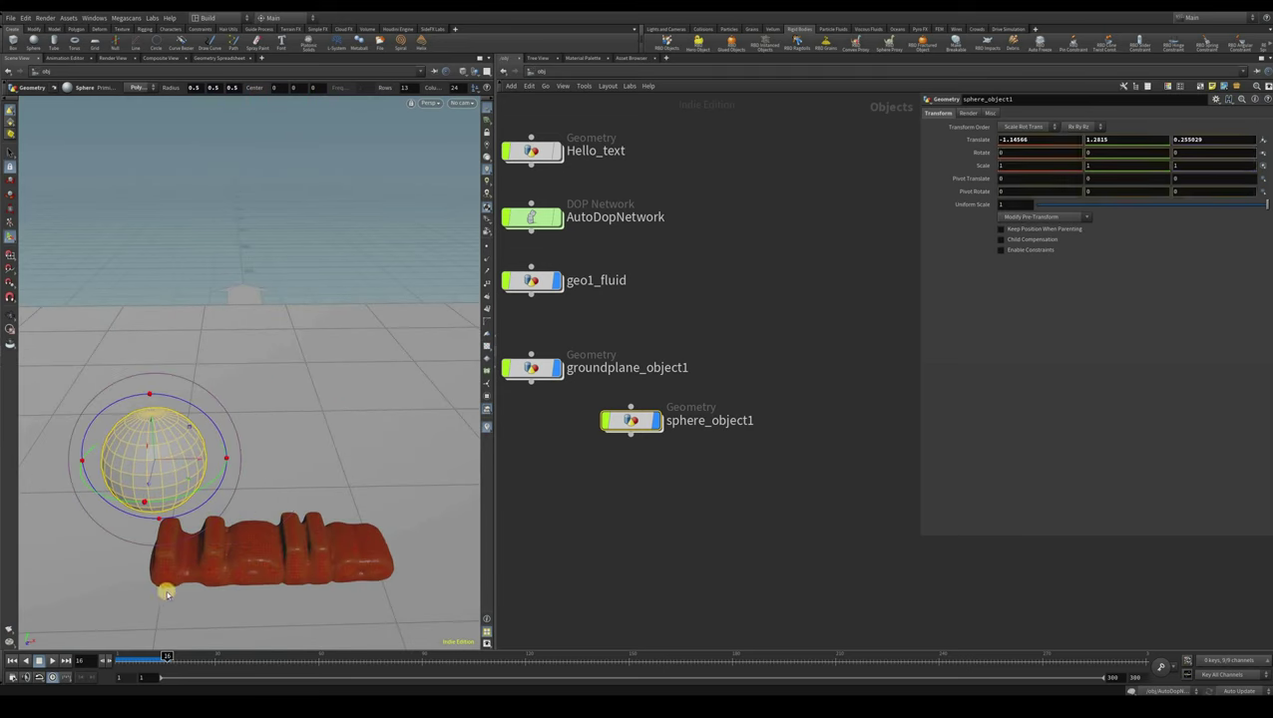
pyautogui.moveTo(162, 585); pyautogui.dragTo(172, 546)
pyautogui.hotkey('ctrl', 'Up')
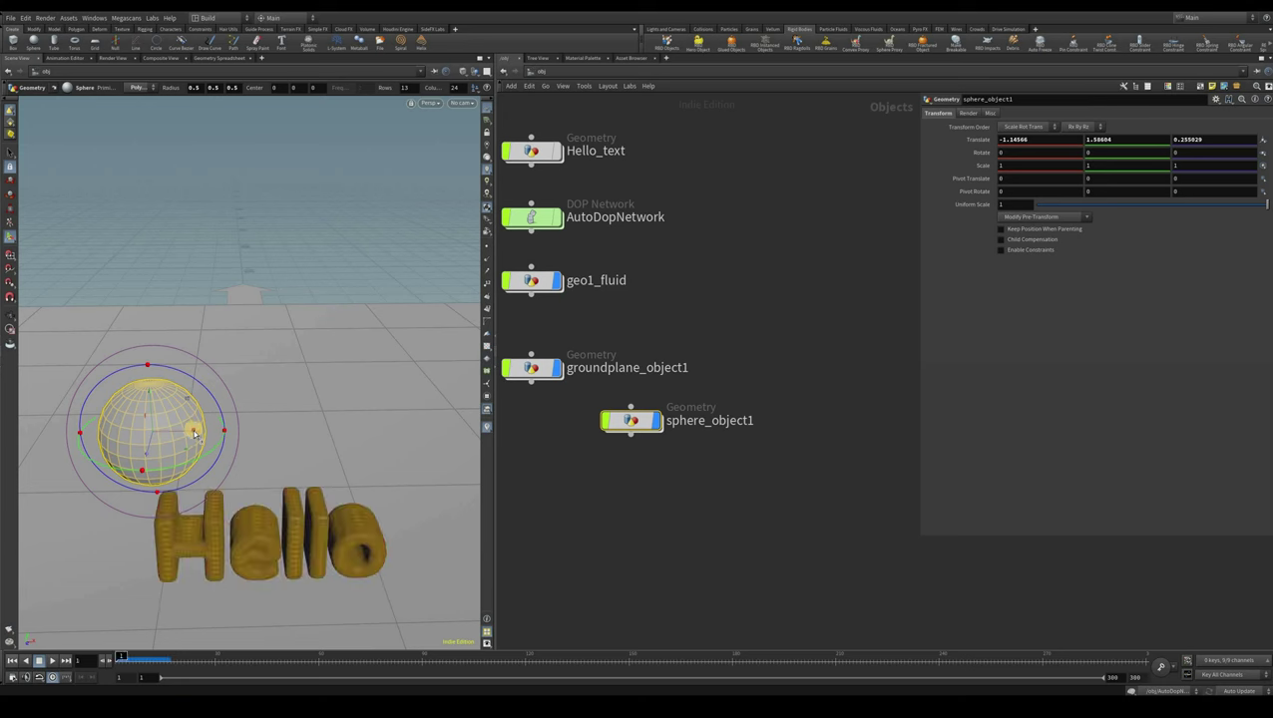
pyautogui.keyDown('alt'); pyautogui.moveTo(195, 433); pyautogui.dragTo(222, 487); pyautogui.keyUp('alt')
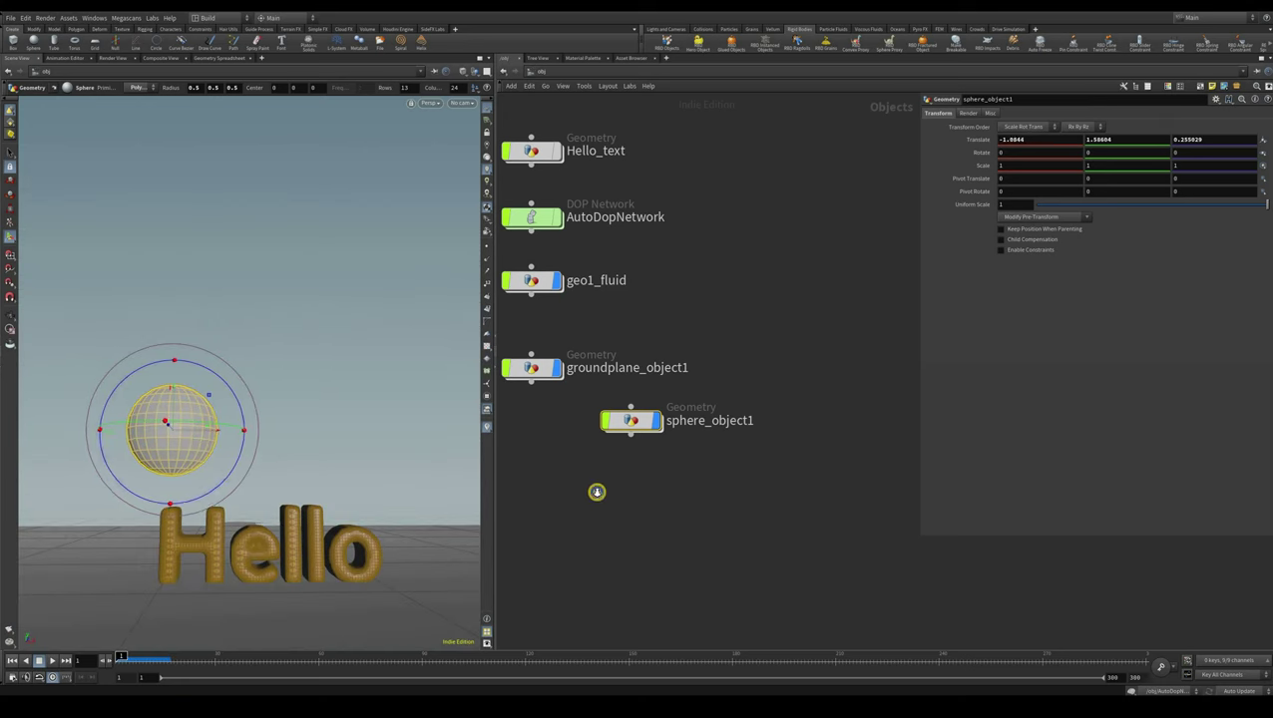
pyautogui.press('l')
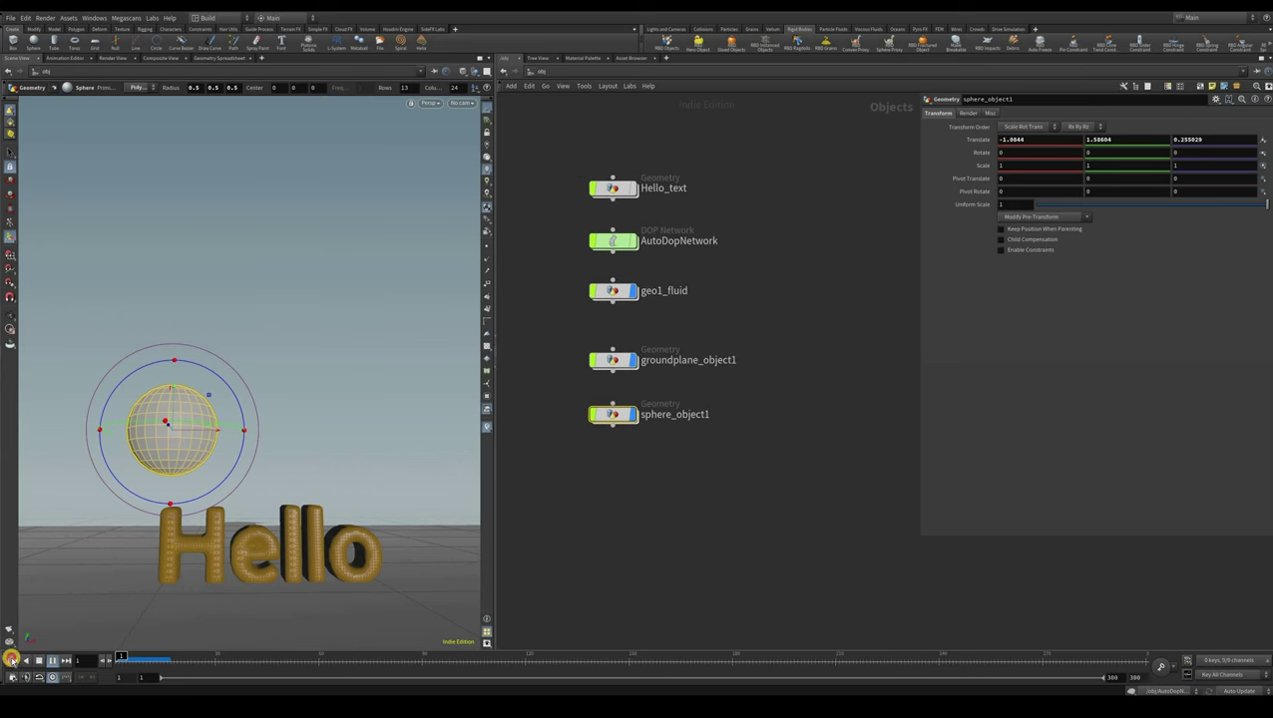
# Preview the current simulation, make the sphere a rigid body object in it, and open AutoDopNetwork
pyautogui.click(11, 659)
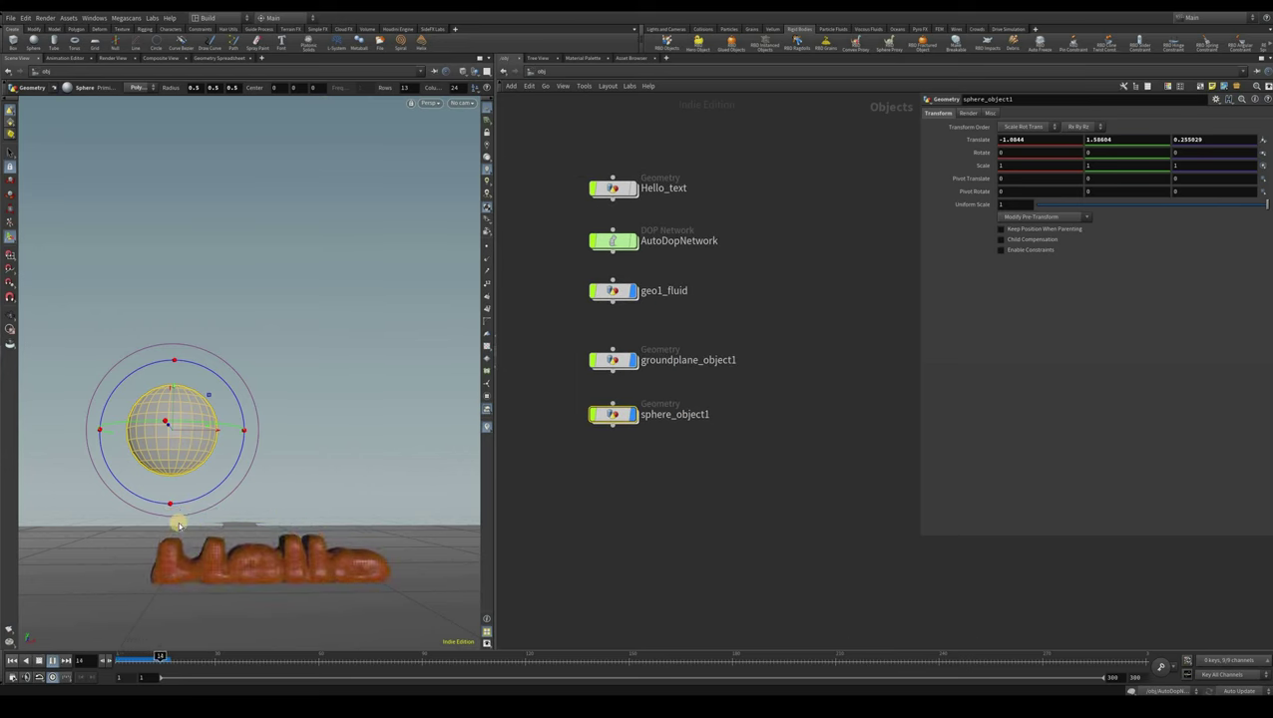
pyautogui.hotkey('ctrl', 'Up')
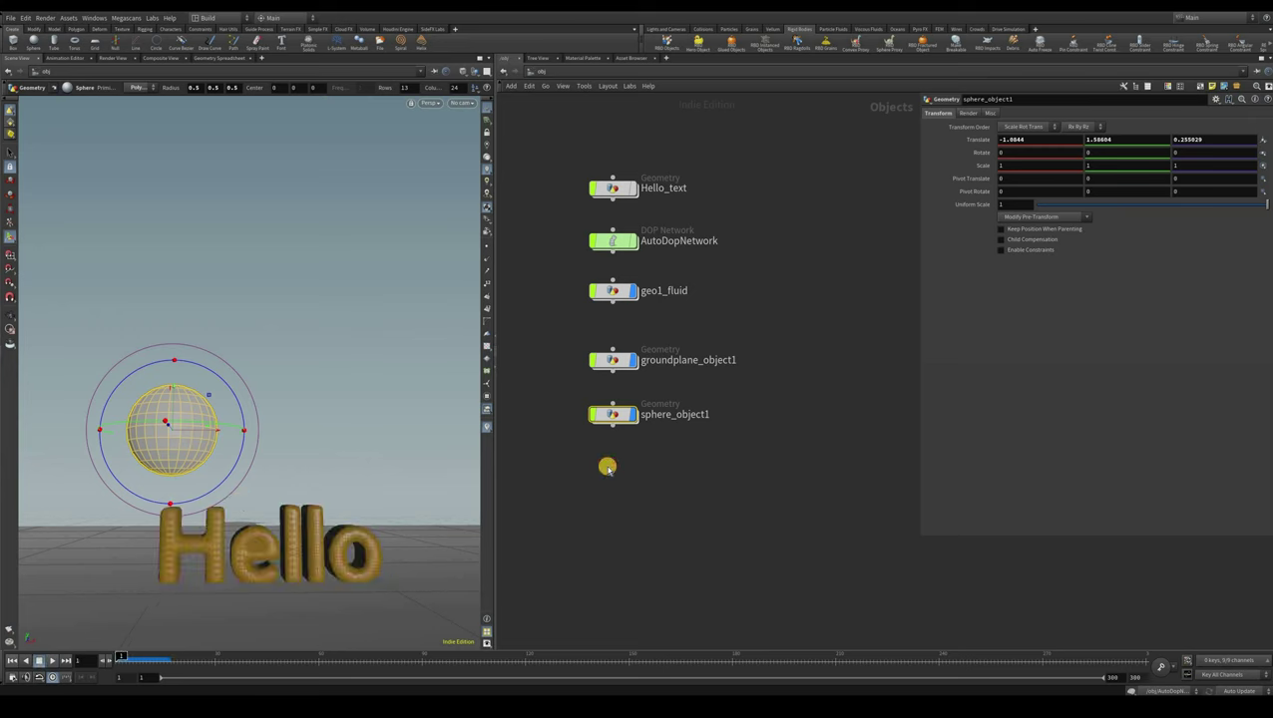
pyautogui.click(200, 532)
pyautogui.click(161, 427)
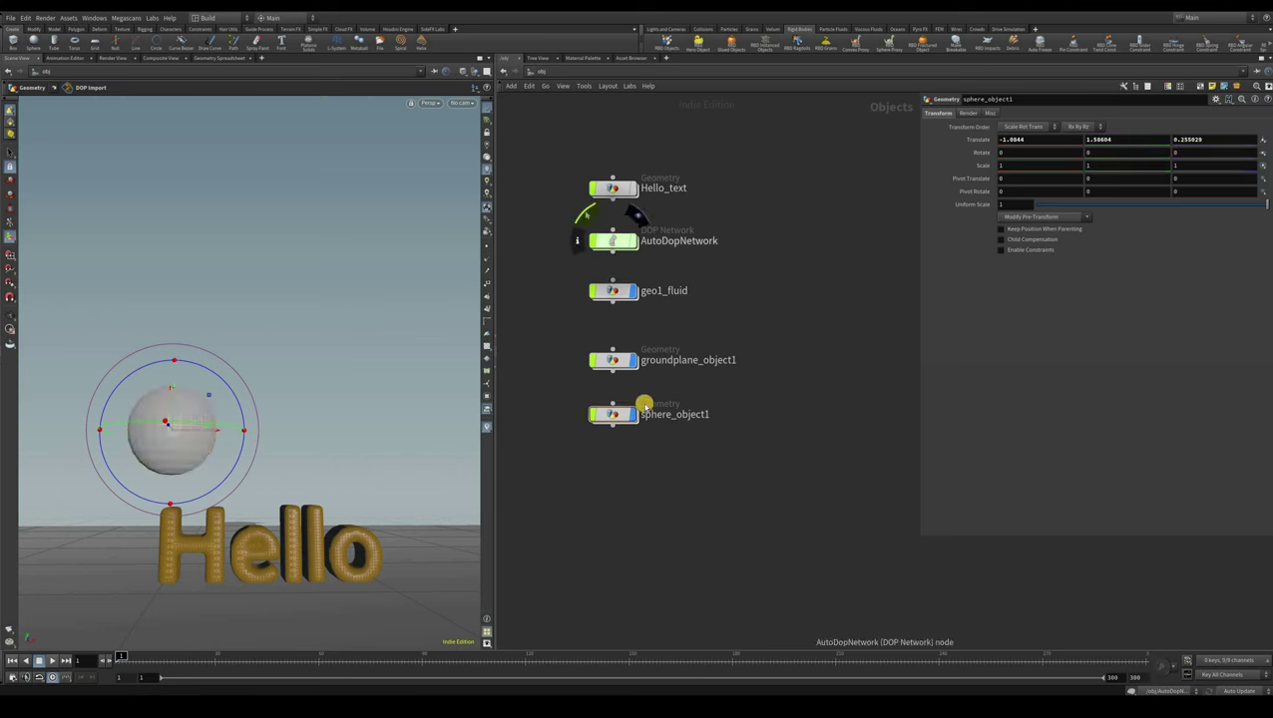
pyautogui.press('i')
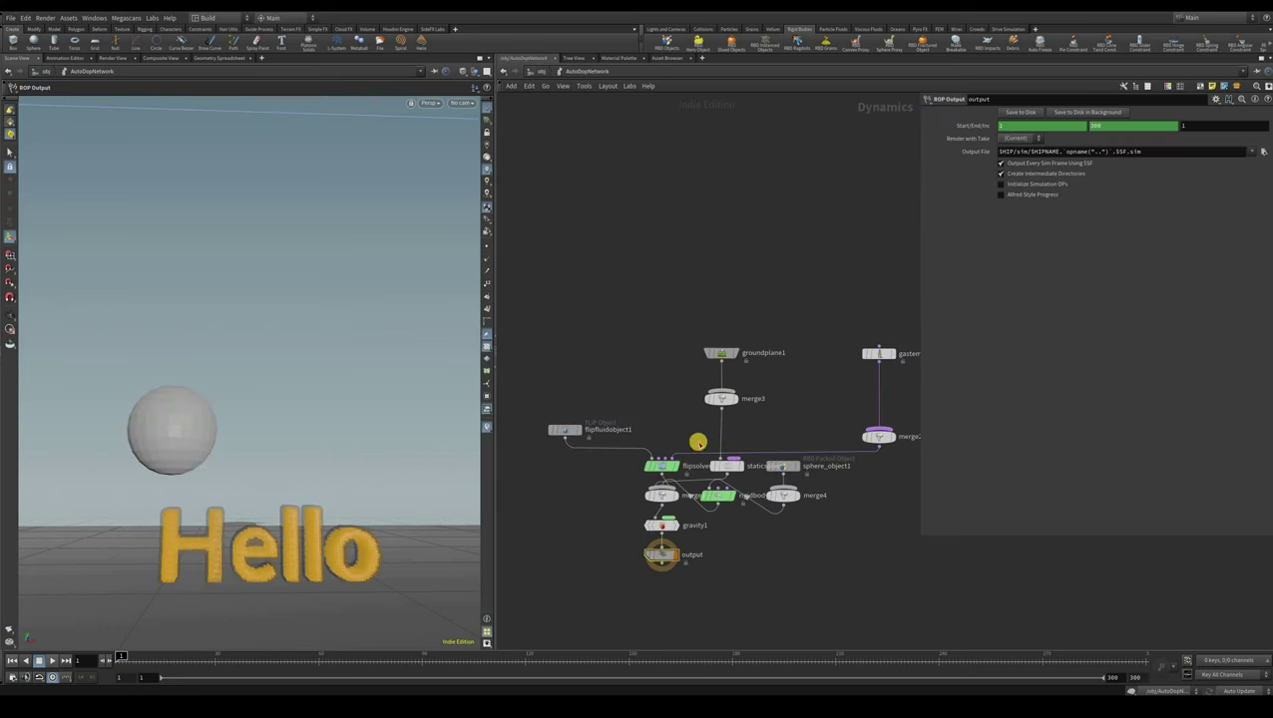
# Arrange sphere_object1, merge4 and rigidbodysolver1 in a tidy column beside the ground plane branch
pyautogui.scroll(2, 700, 444)
pyautogui.scroll(-1, 692, 466)
pyautogui.moveTo(756, 458); pyautogui.dragTo(653, 402, button='middle')
pyautogui.scroll(-1, 707, 424)
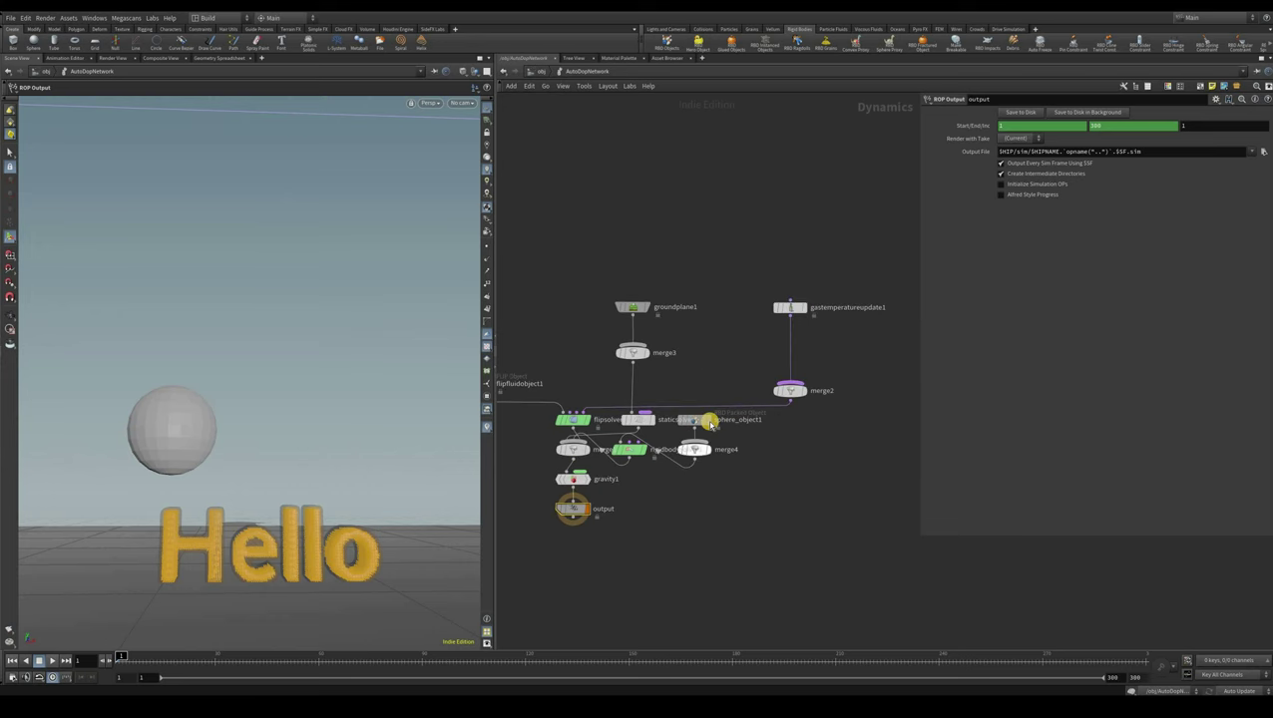
pyautogui.scroll(2, 710, 423)
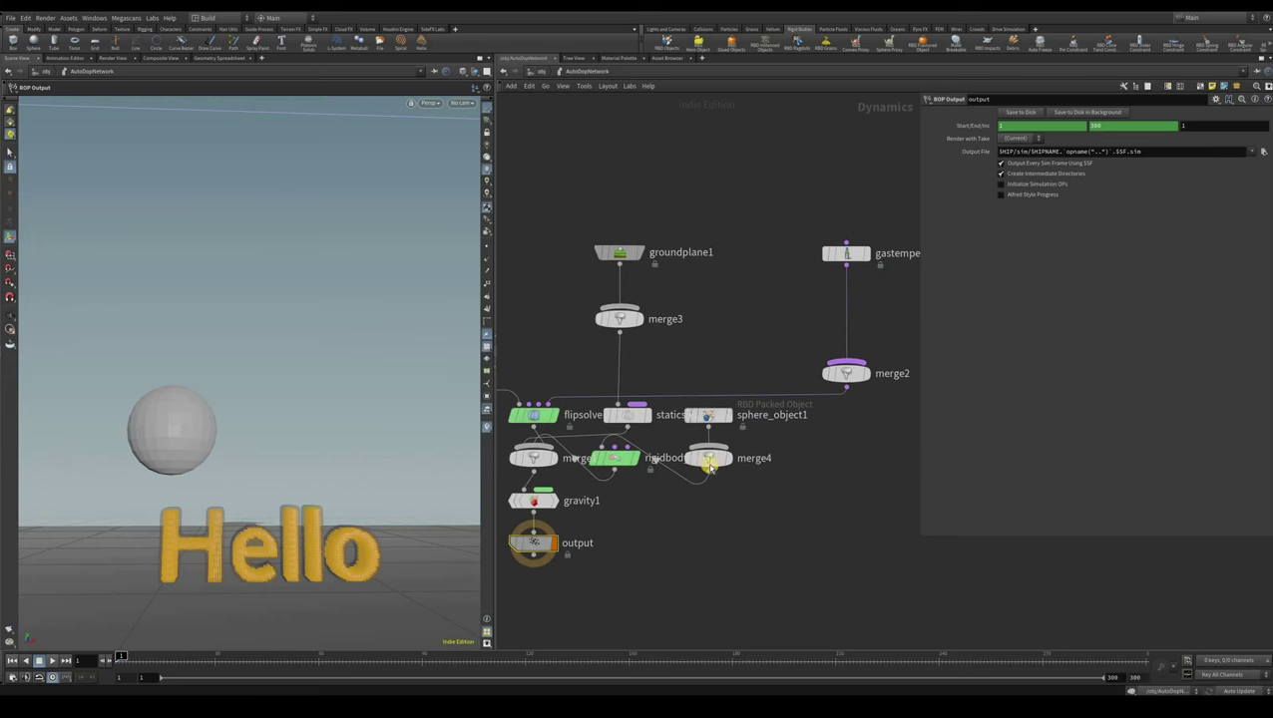
pyautogui.moveTo(709, 416); pyautogui.dragTo(738, 312)
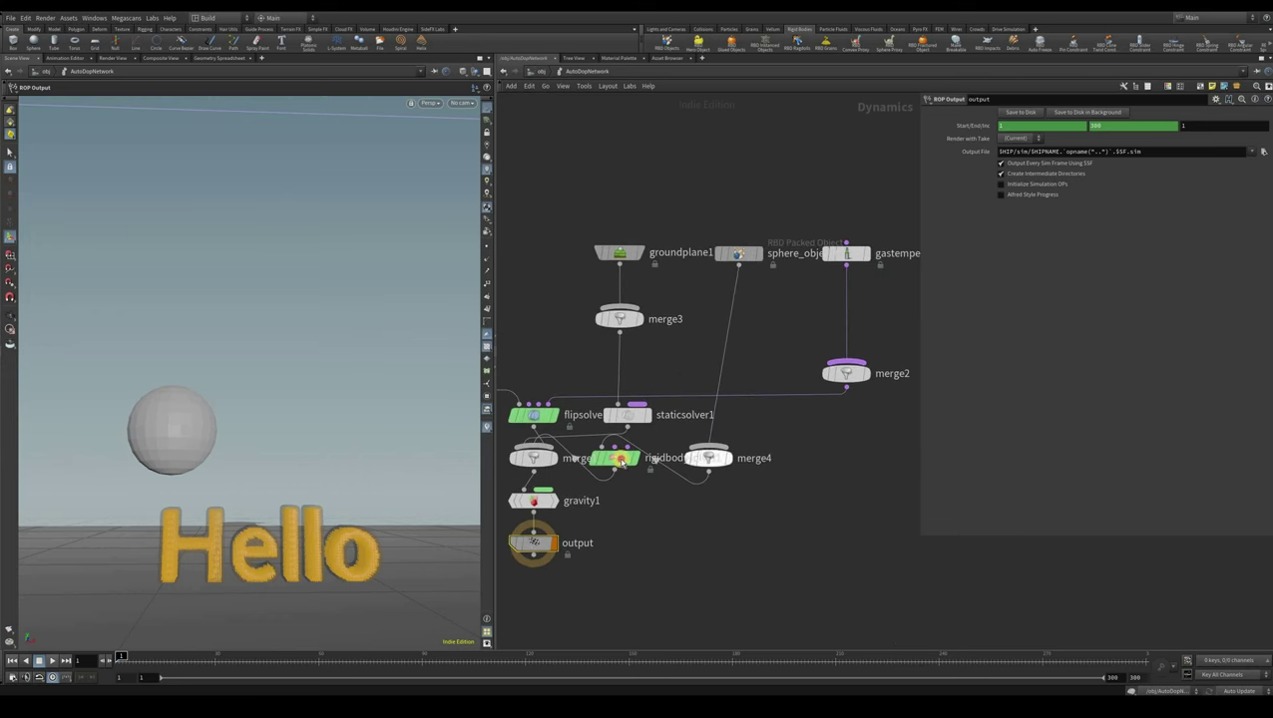
pyautogui.moveTo(709, 458); pyautogui.dragTo(738, 420)
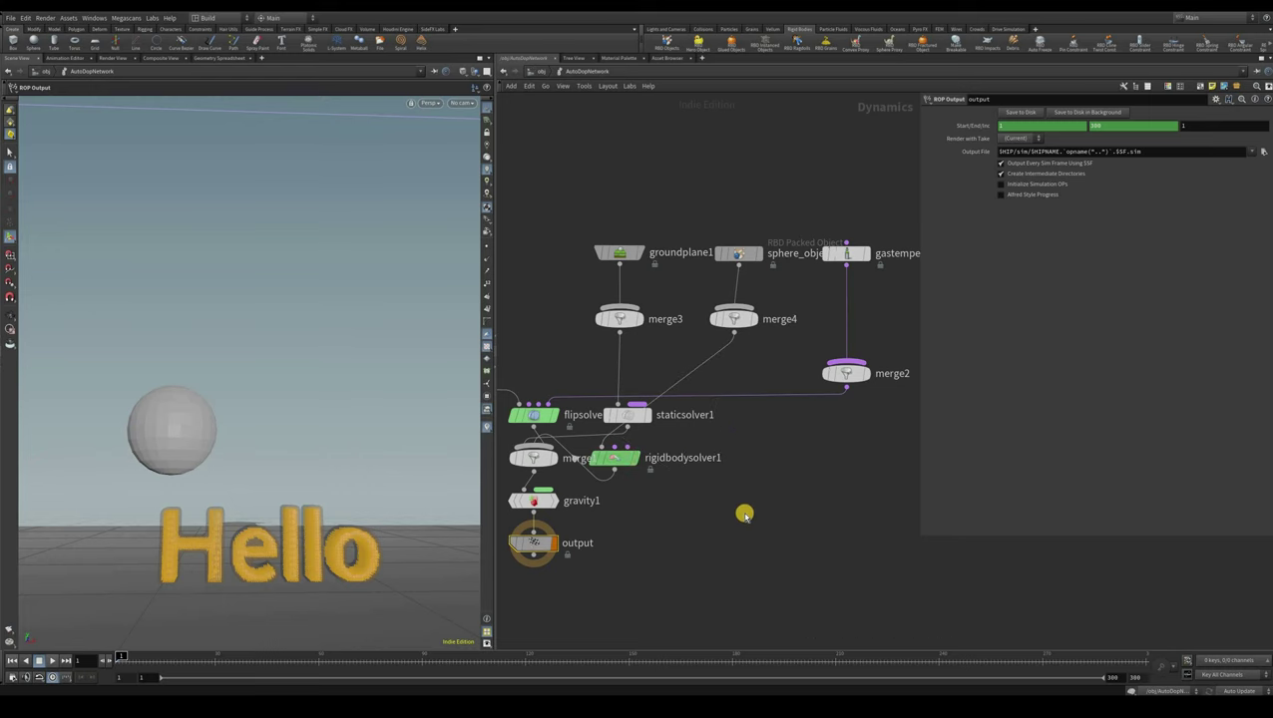
pyautogui.moveTo(614, 458); pyautogui.dragTo(735, 415)
# Examine the settings of the sphere's RBD packed object, merge4, the FLIP fluid object and the FLIP solver
pyautogui.click(740, 255)
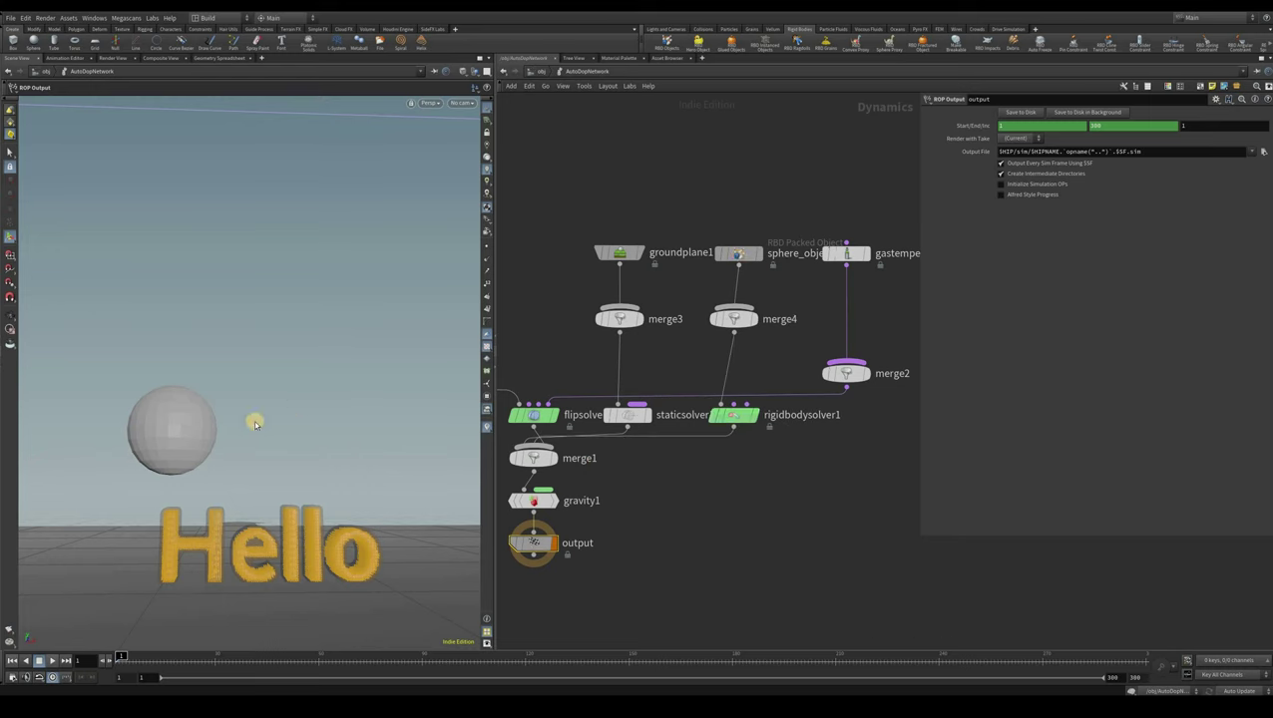
pyautogui.click(171, 418)
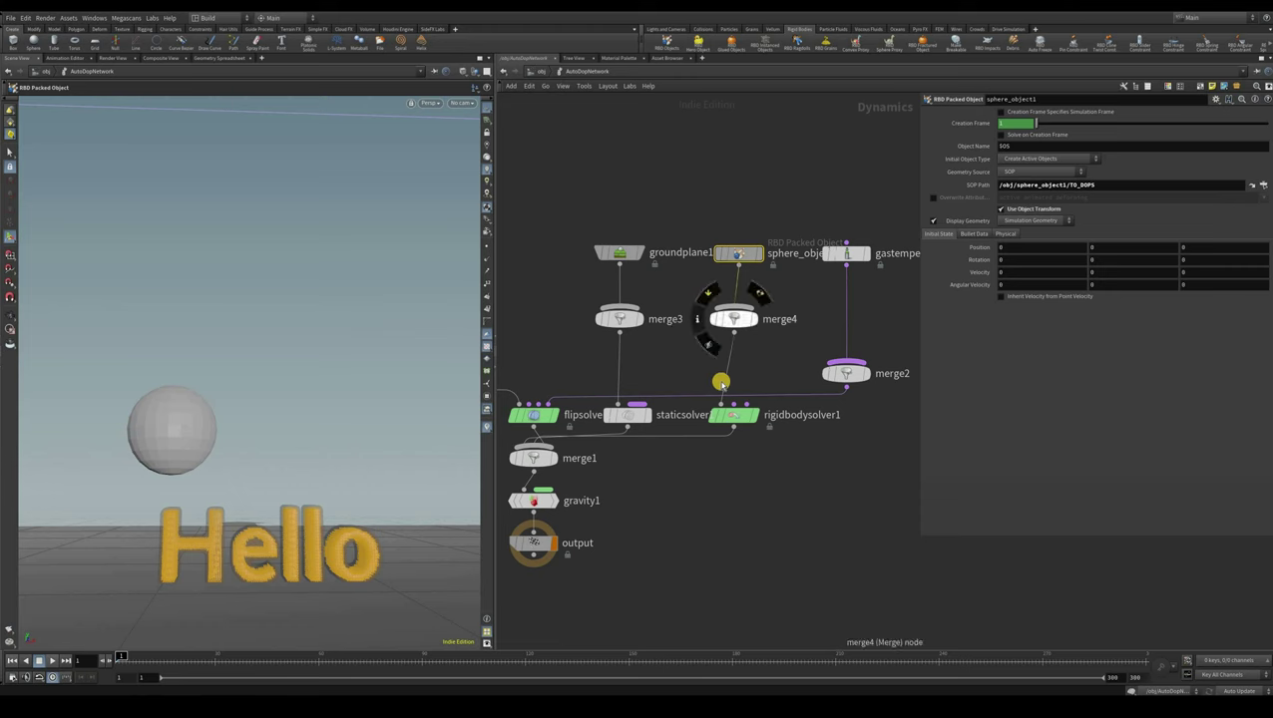
pyautogui.click(722, 321)
pyautogui.scroll(3, 688, 474)
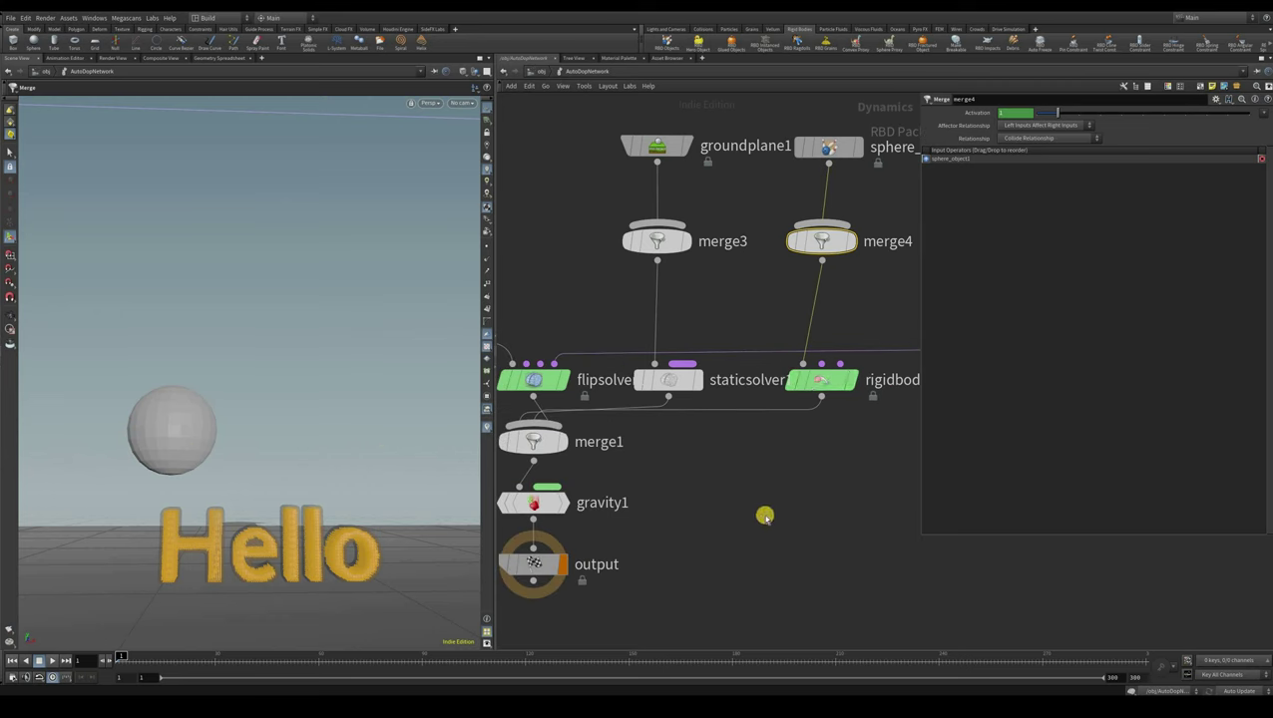
pyautogui.moveTo(508, 330); pyautogui.dragTo(598, 336, button='middle')
pyautogui.scroll(-1, 580, 347)
pyautogui.click(588, 345)
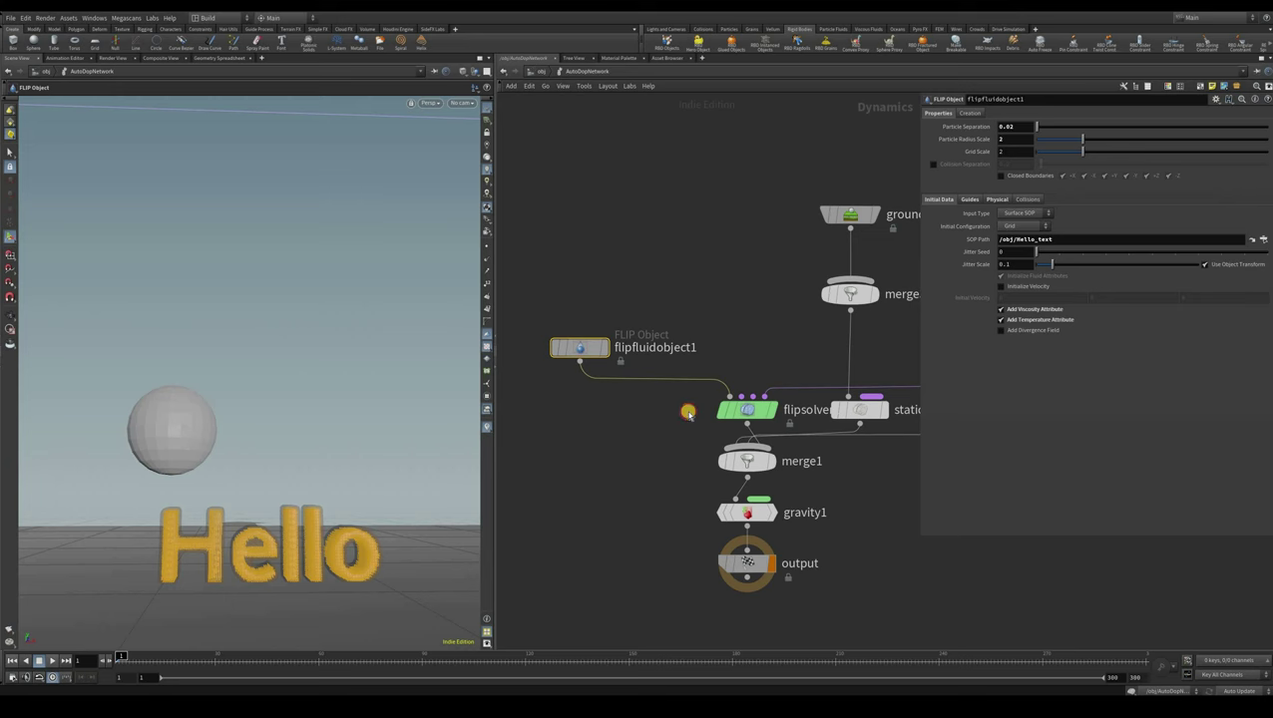
pyautogui.moveTo(689, 414); pyautogui.dragTo(623, 412, button='middle')
pyautogui.click(682, 409)
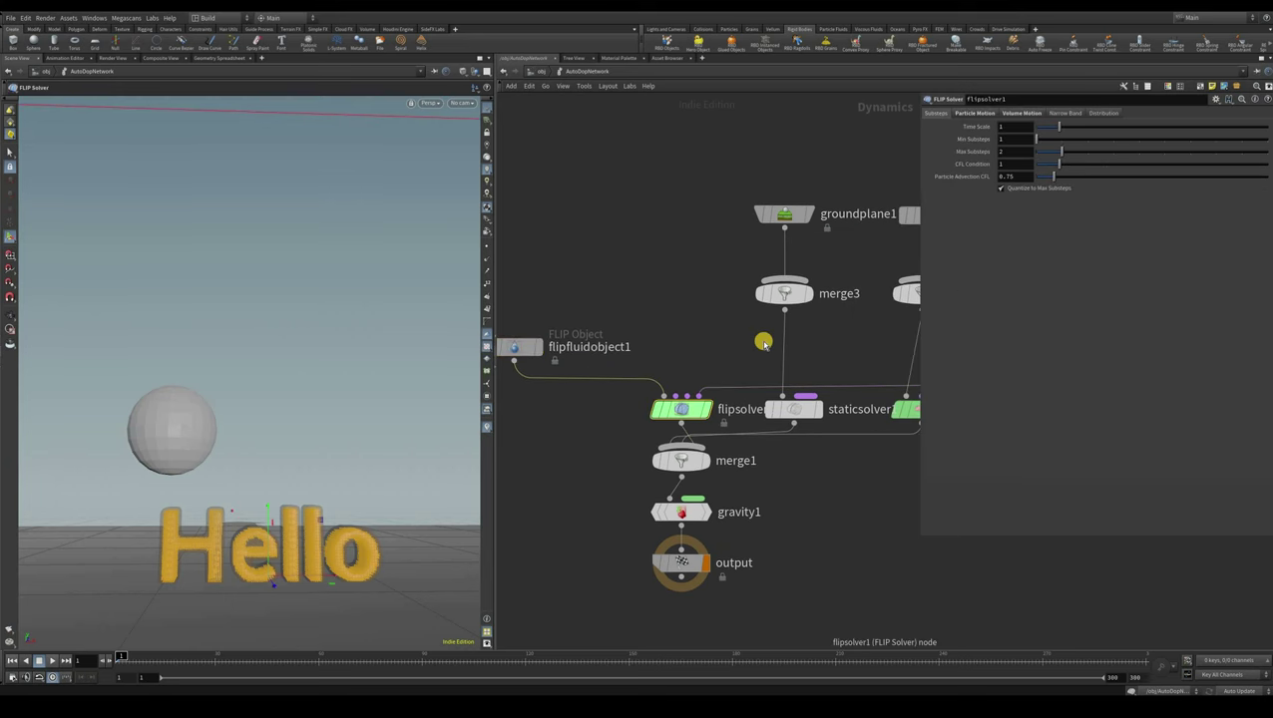
pyautogui.scroll(3, 763, 342)
pyautogui.scroll(-1, 728, 221)
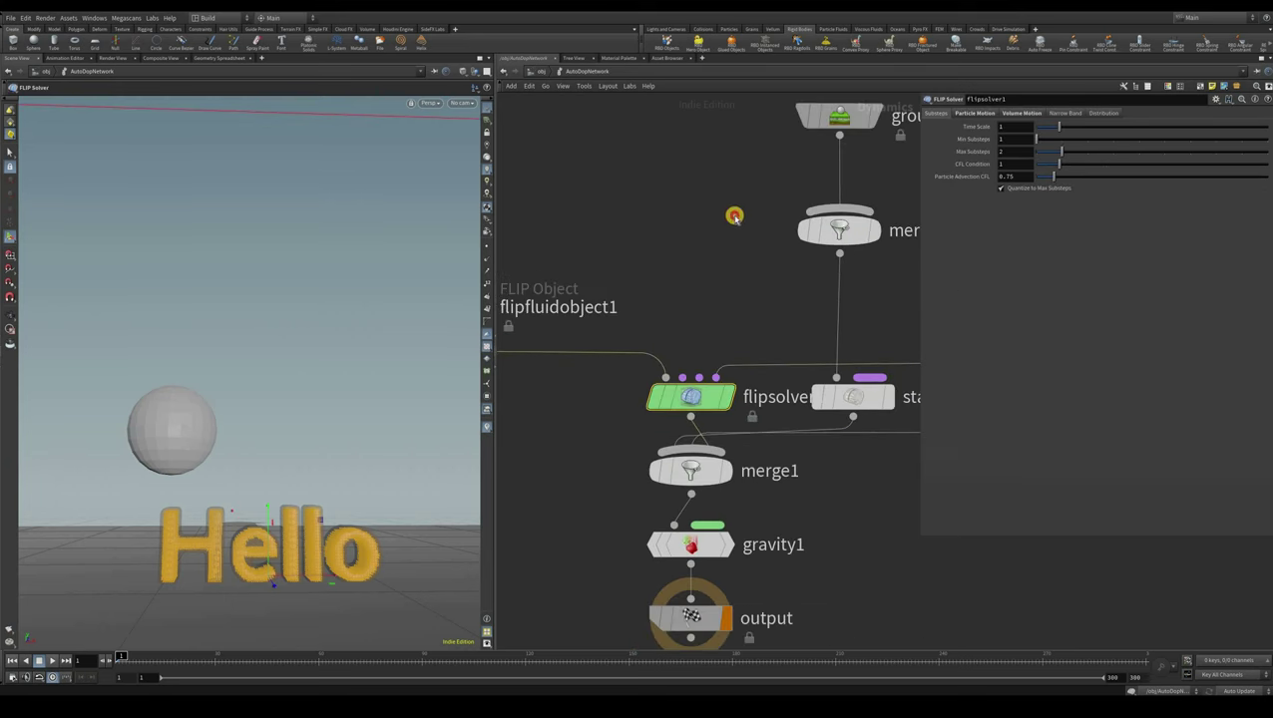
pyautogui.moveTo(734, 216); pyautogui.dragTo(656, 303, button='middle')
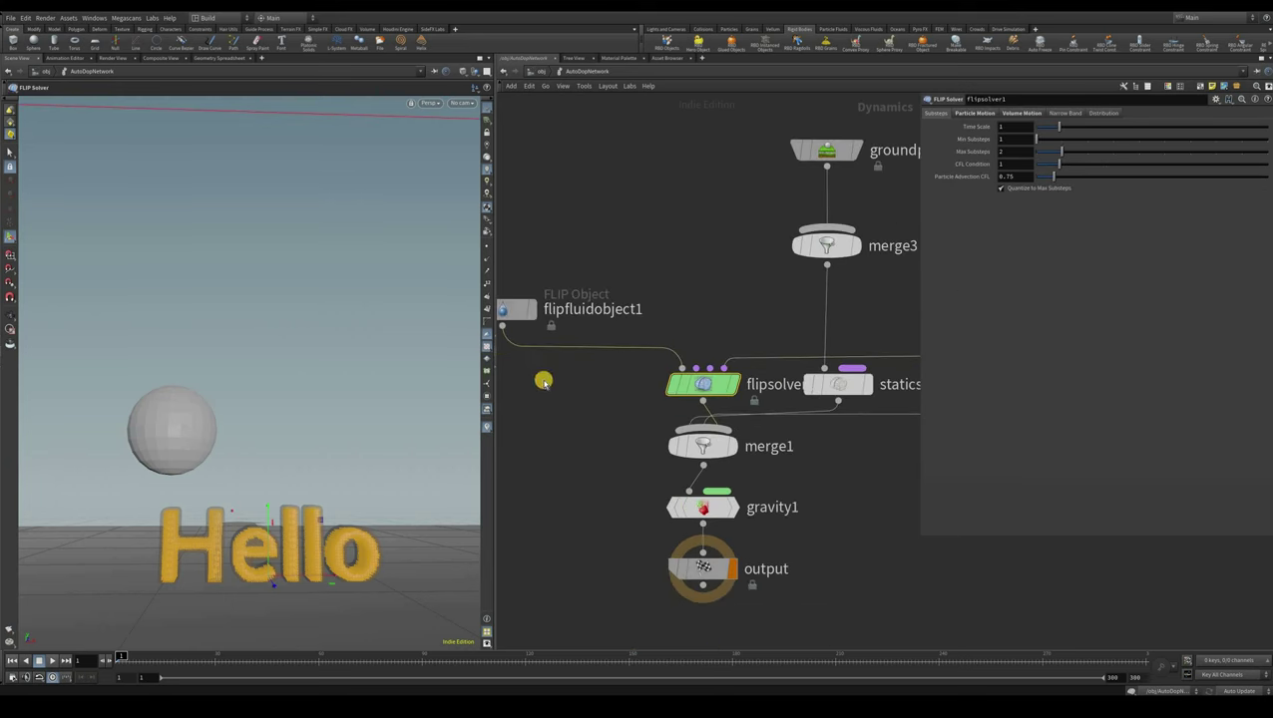
# Examine the ground plane's settings and how it connects to the static solver
pyautogui.click(421, 432)
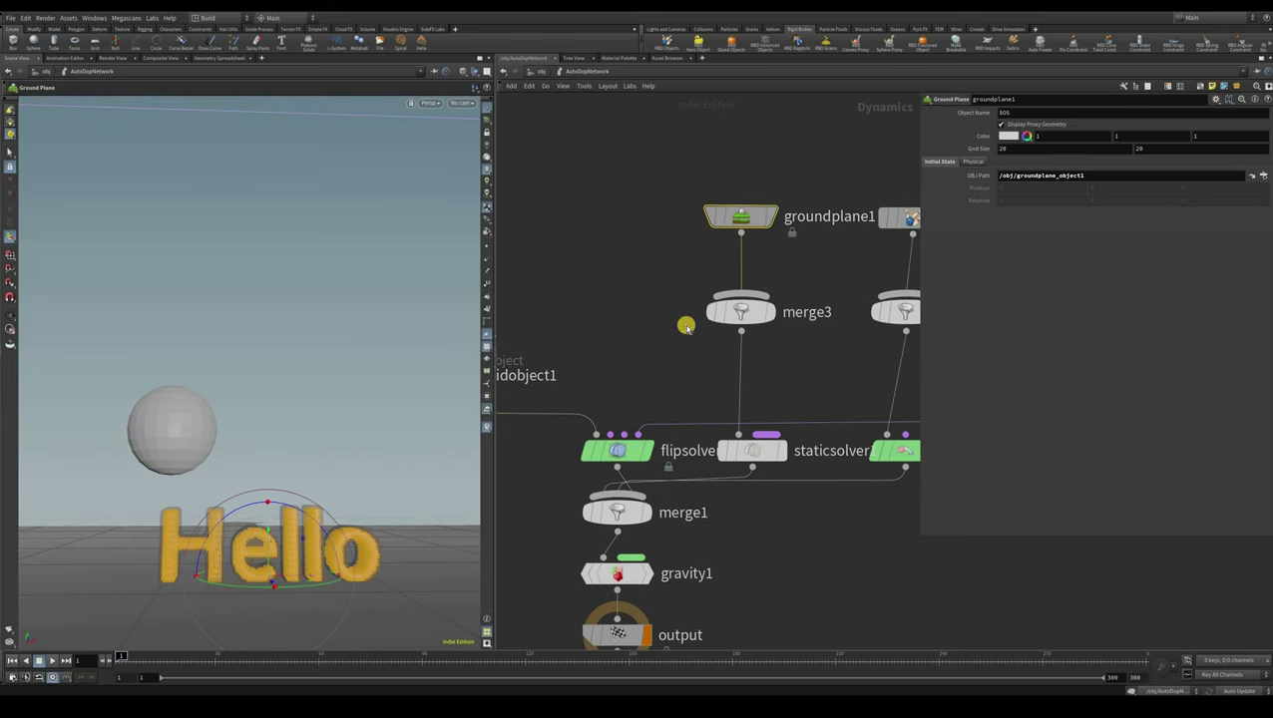
pyautogui.moveTo(847, 498); pyautogui.dragTo(767, 423, button='middle')
pyautogui.scroll(3, 703, 442)
pyautogui.moveTo(551, 494); pyautogui.dragTo(583, 480, button='middle')
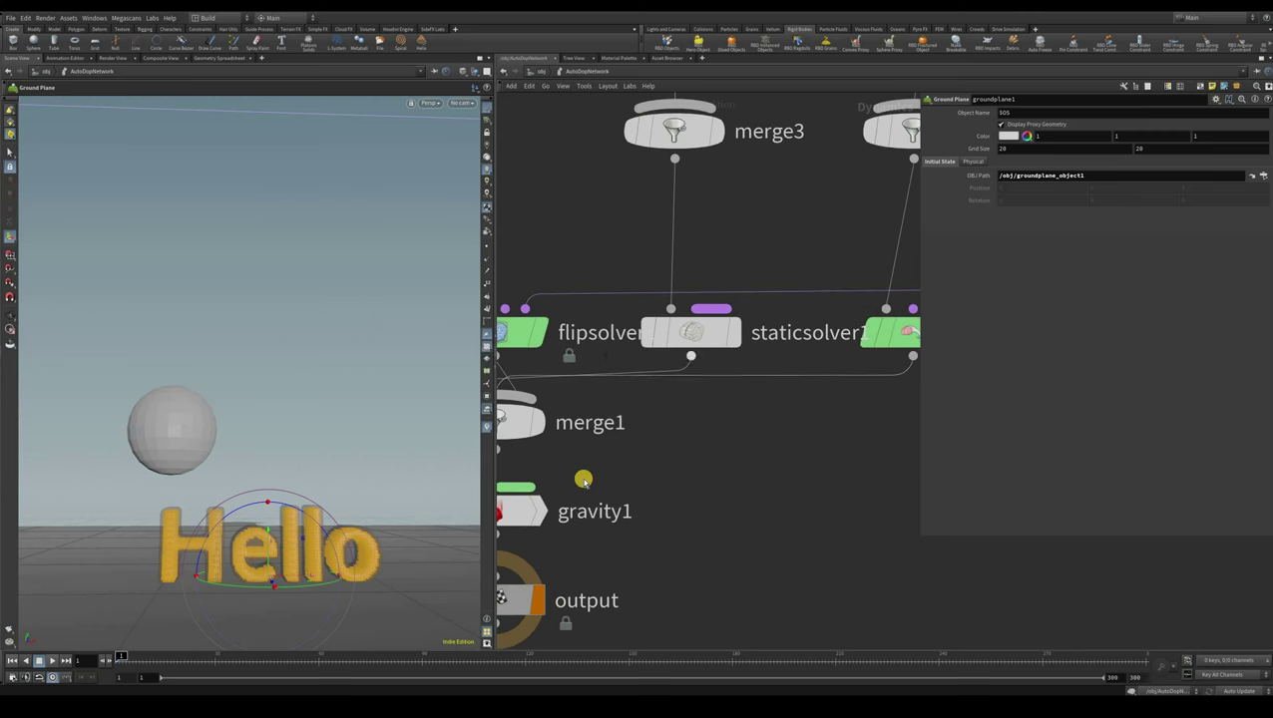
pyautogui.click(691, 332)
pyautogui.moveTo(779, 423); pyautogui.dragTo(587, 481, button='middle')
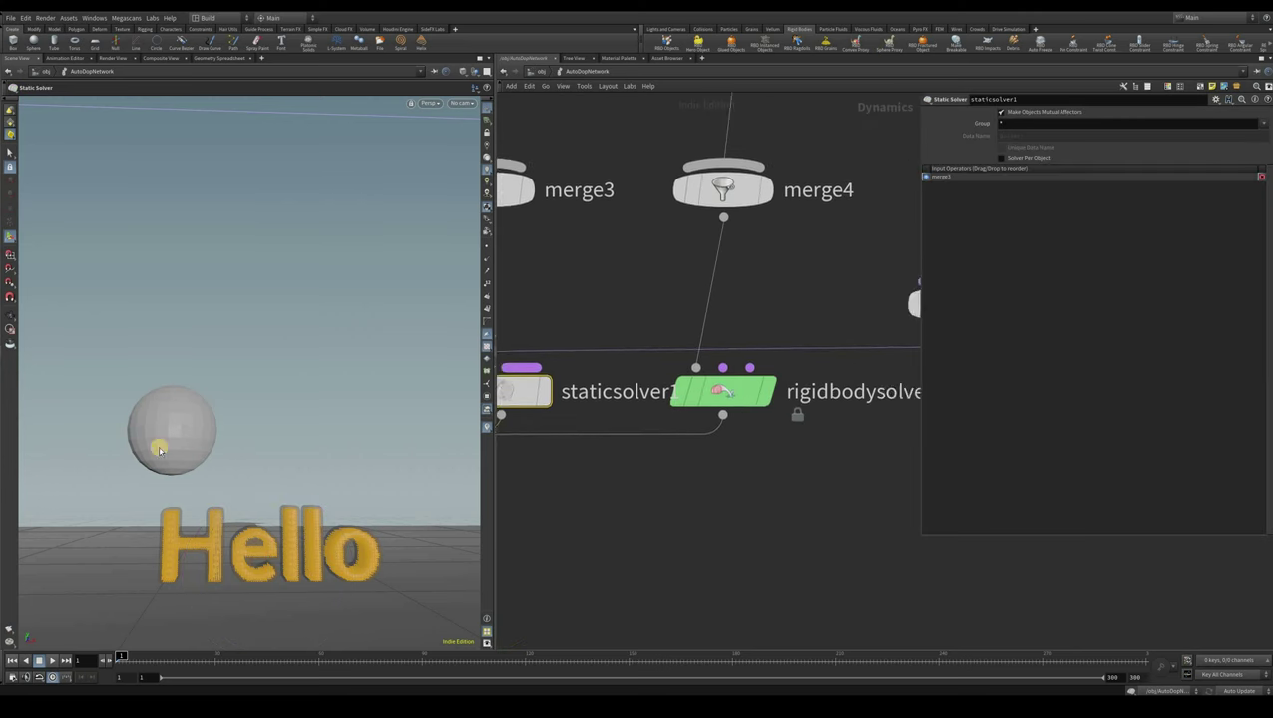
pyautogui.scroll(-3, 588, 481)
pyautogui.moveTo(740, 340); pyautogui.dragTo(726, 360, button='middle')
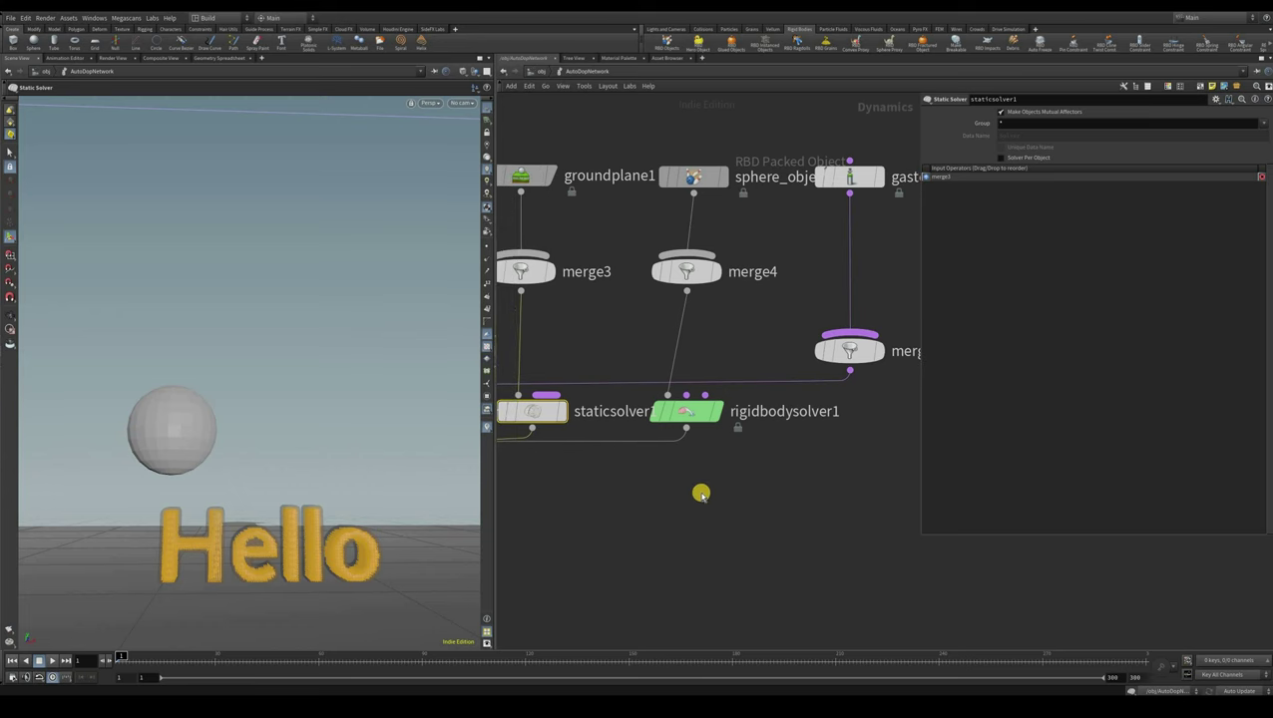
# Check the rigid body solver's settings, play the simulation with the sphere falling on the text, and return to frame 1
pyautogui.click(684, 411)
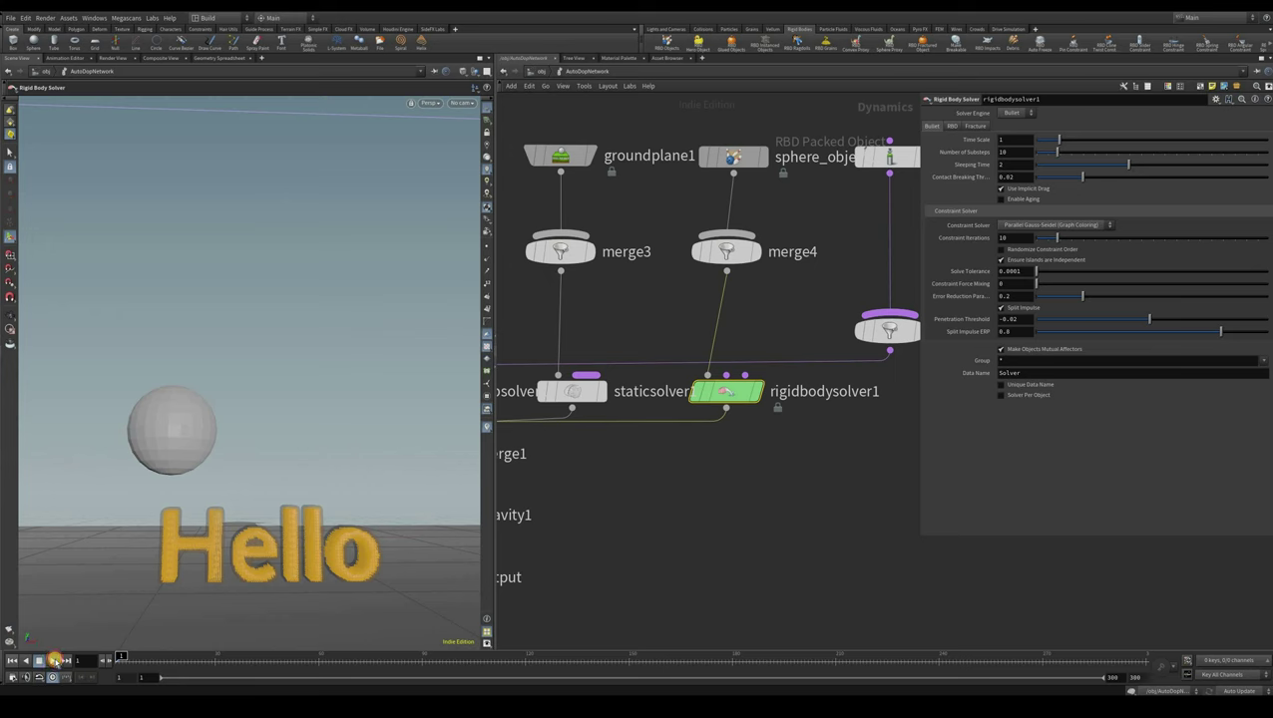
pyautogui.click(55, 660)
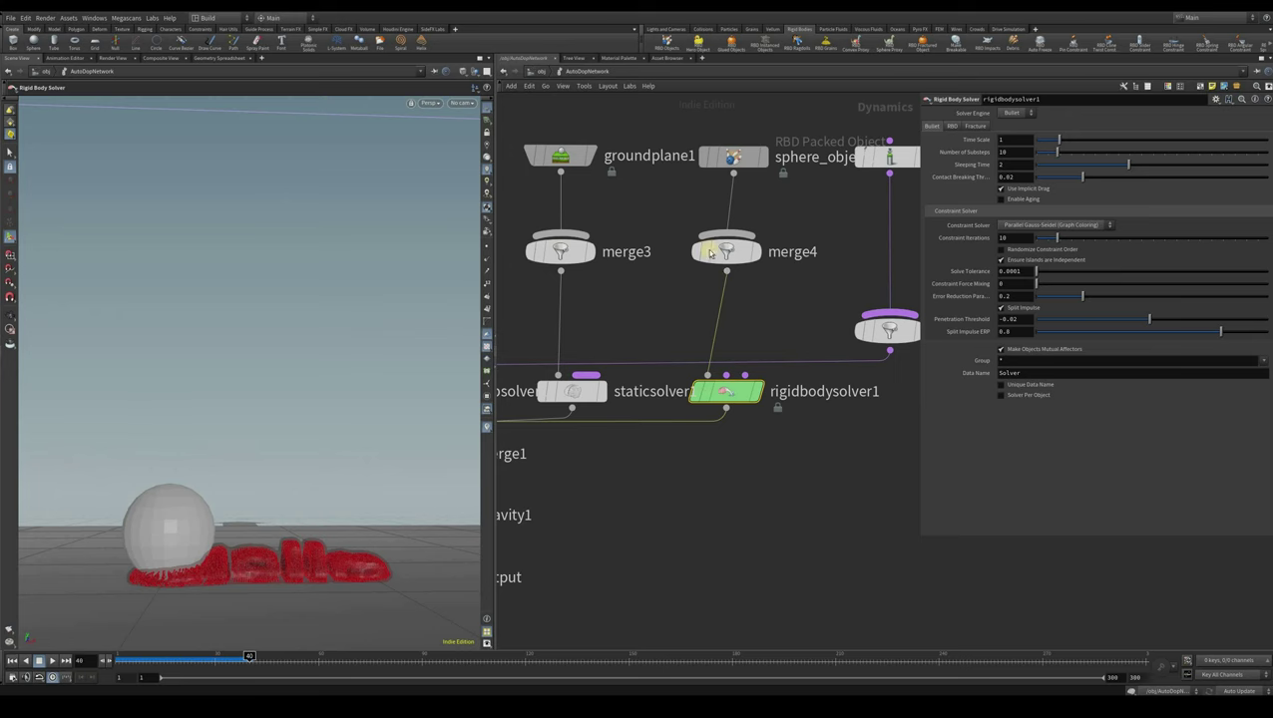
pyautogui.hotkey('ctrl', 'Up')
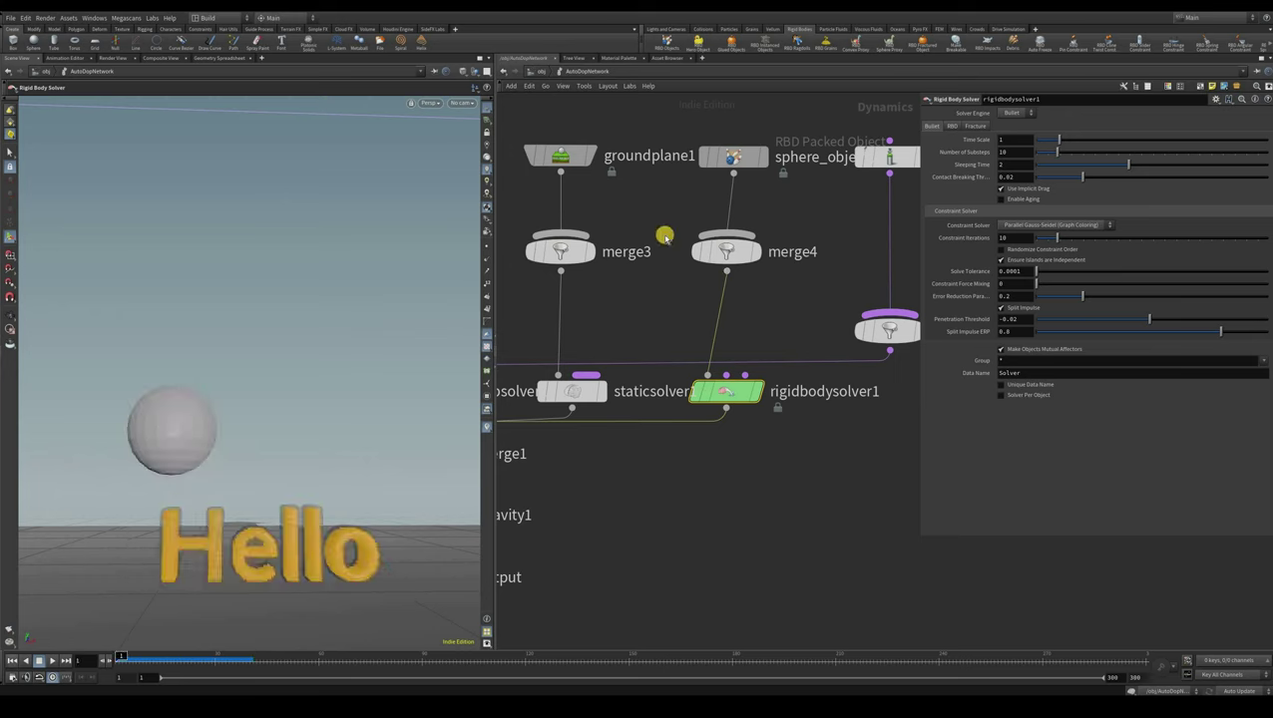
# Set the X velocity of the sphere's RBD packed object to 2, play the simulation, and return to frame 1
pyautogui.scroll(-1, 704, 207)
pyautogui.scroll(2, 705, 206)
pyautogui.moveTo(706, 158); pyautogui.dragTo(679, 209, button='middle')
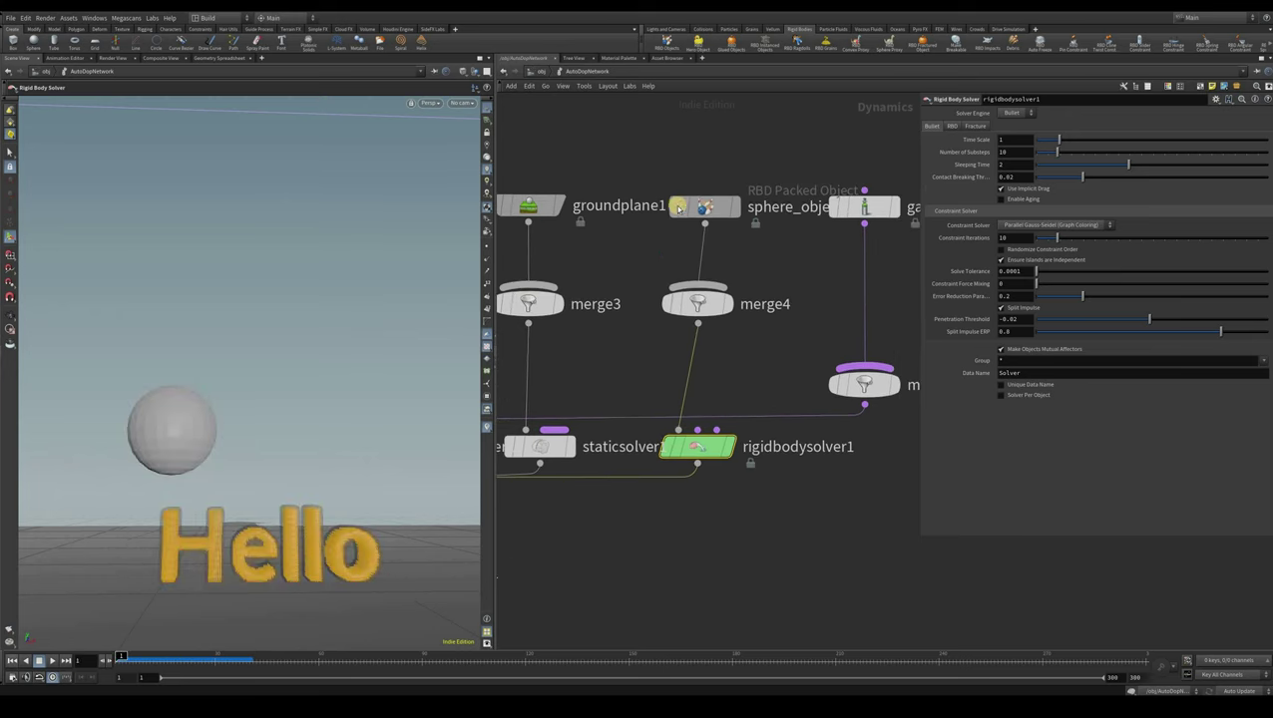
pyautogui.moveTo(702, 210)
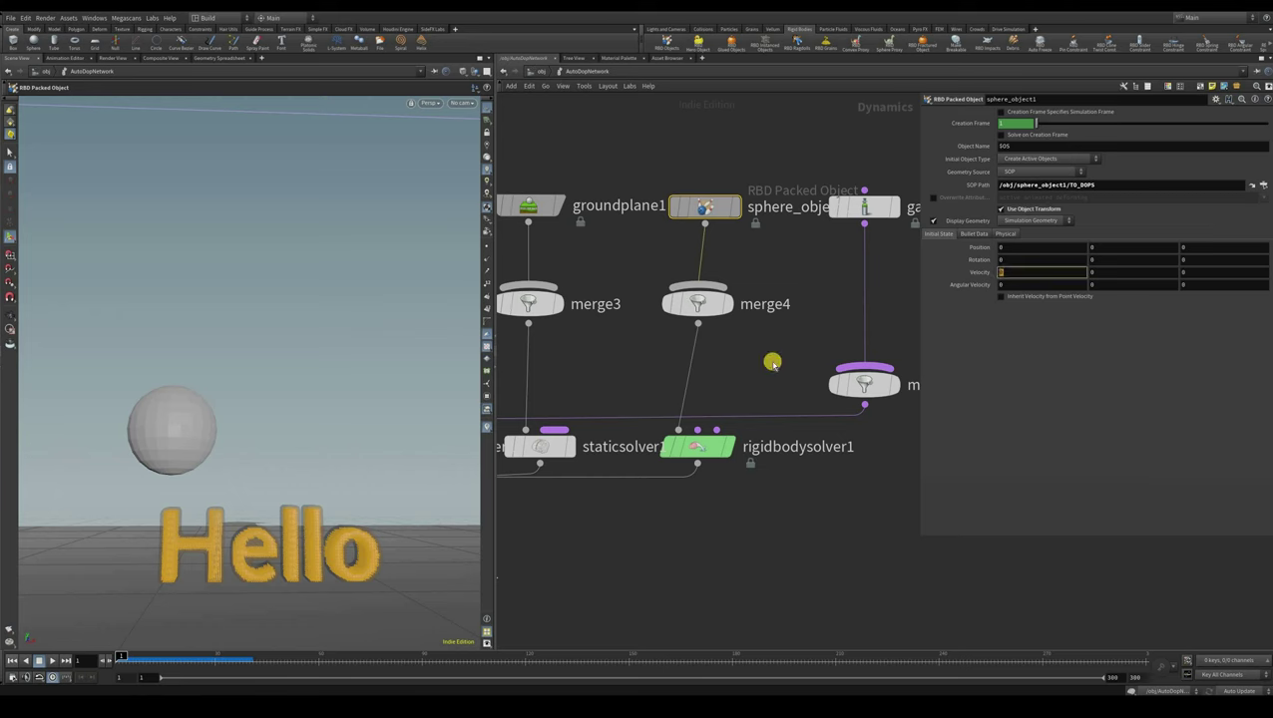
pyautogui.write('2')
pyautogui.press('Return')
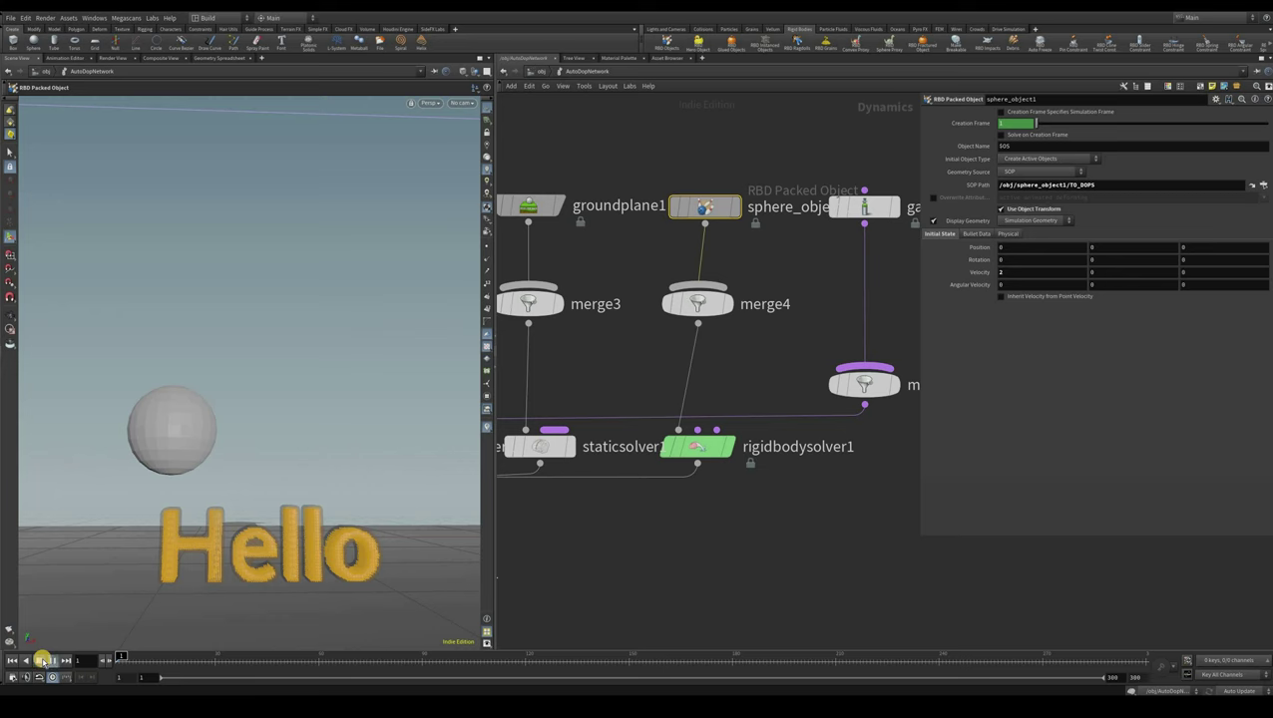
pyautogui.click(42, 661)
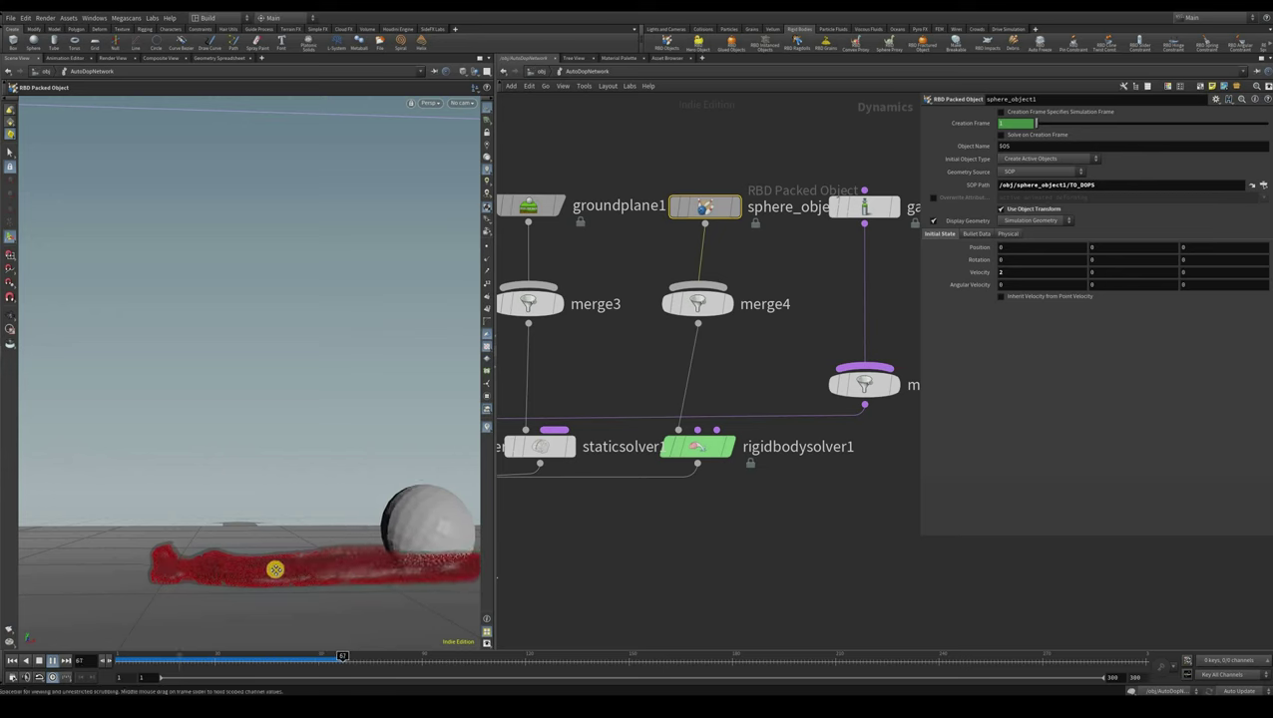
pyautogui.press('Escape')
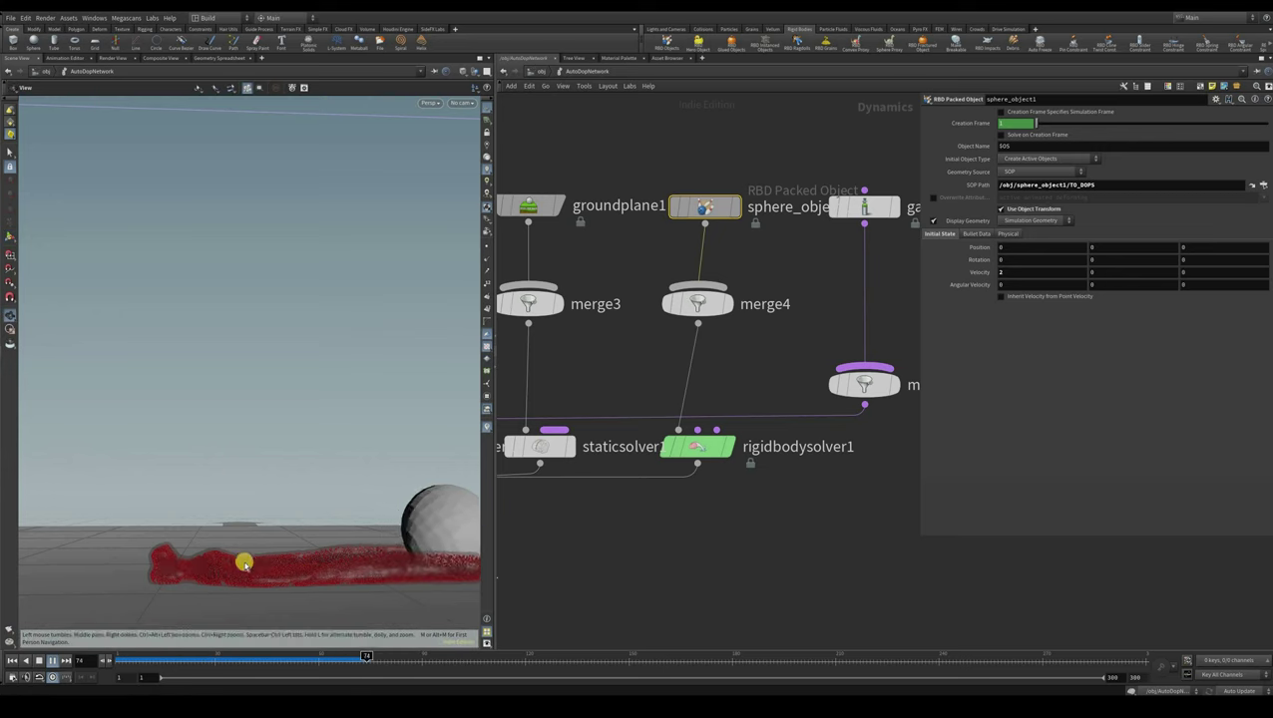
pyautogui.keyDown('alt'); pyautogui.moveTo(246, 565); pyautogui.dragTo(238, 570, button='middle'); pyautogui.keyUp('alt')
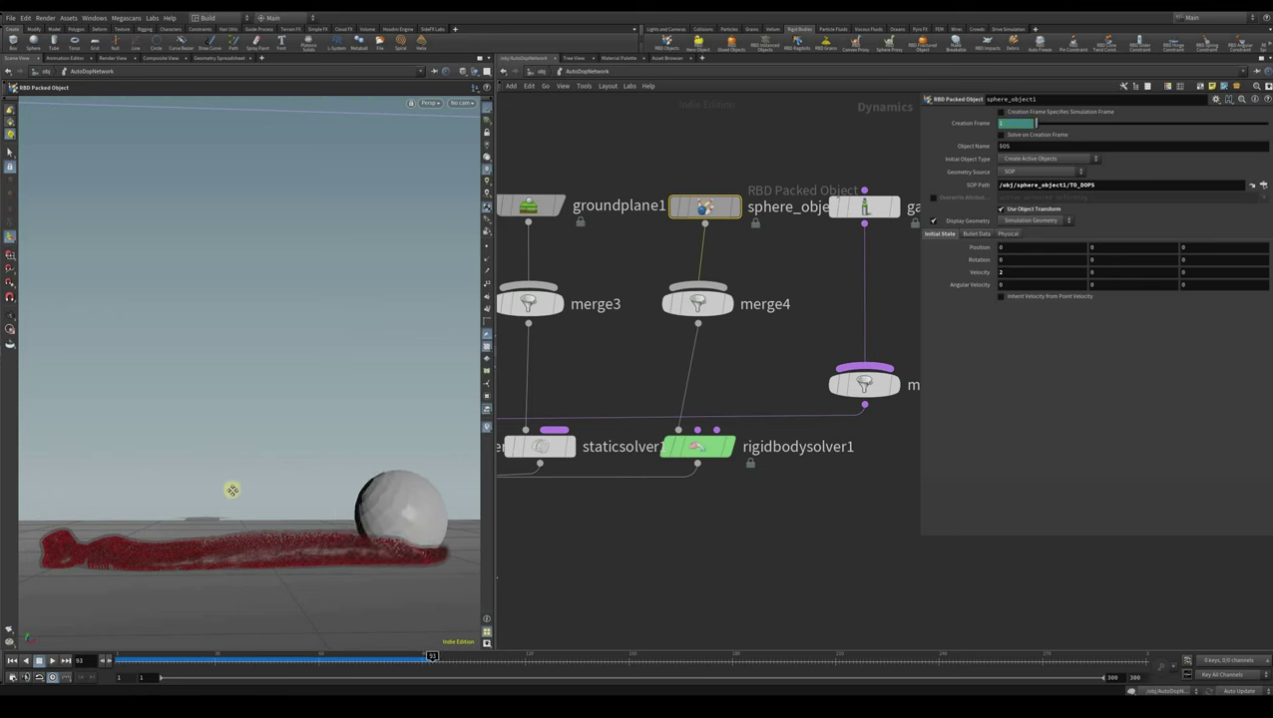
pyautogui.hotkey('ctrl', 'Up')
# Replay the simulation in a closer view of the text and sphere, and return to frame 1
pyautogui.keyDown('alt'); pyautogui.moveTo(225, 517); pyautogui.dragTo(268, 458, button='middle'); pyautogui.keyUp('alt')
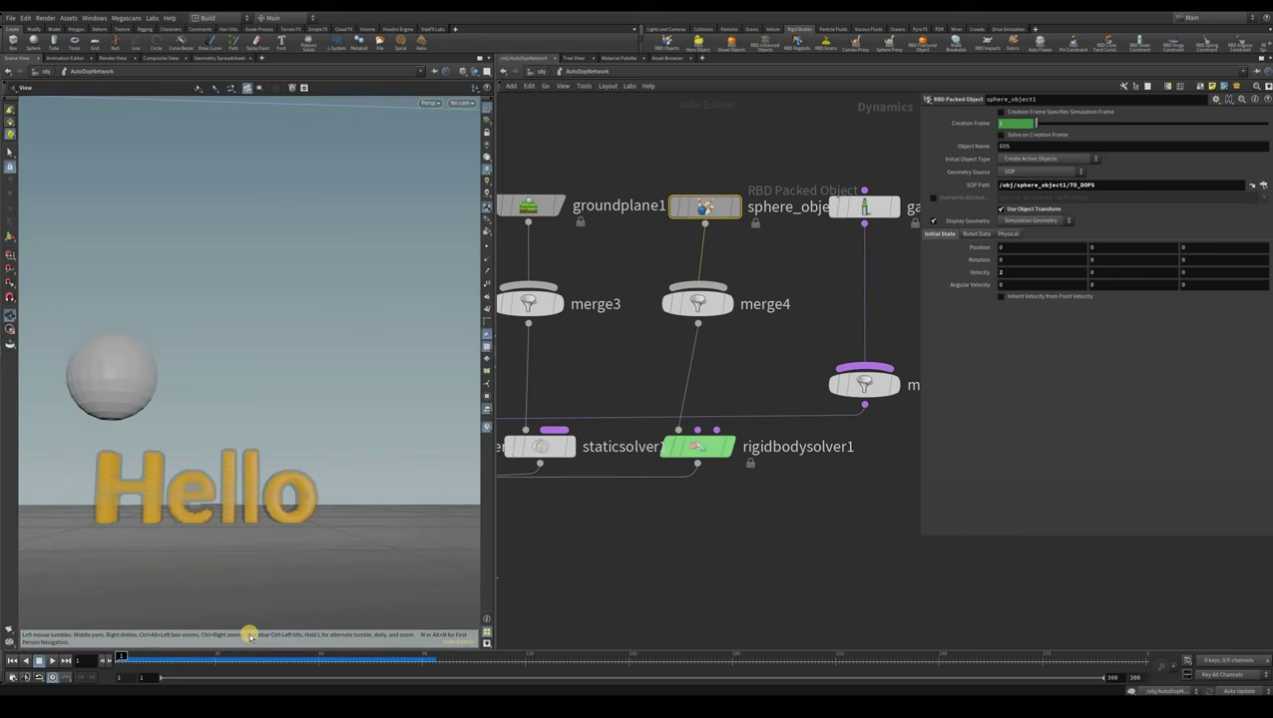
pyautogui.keyDown('alt'); pyautogui.moveTo(126, 659); pyautogui.dragTo(285, 659, button='right'); pyautogui.keyUp('alt')
pyautogui.keyDown('alt'); pyautogui.moveTo(284, 659); pyautogui.dragTo(495, 667); pyautogui.keyUp('alt')
pyautogui.keyDown('alt'); pyautogui.moveTo(495, 667); pyautogui.dragTo(513, 631, button='middle'); pyautogui.keyUp('alt')
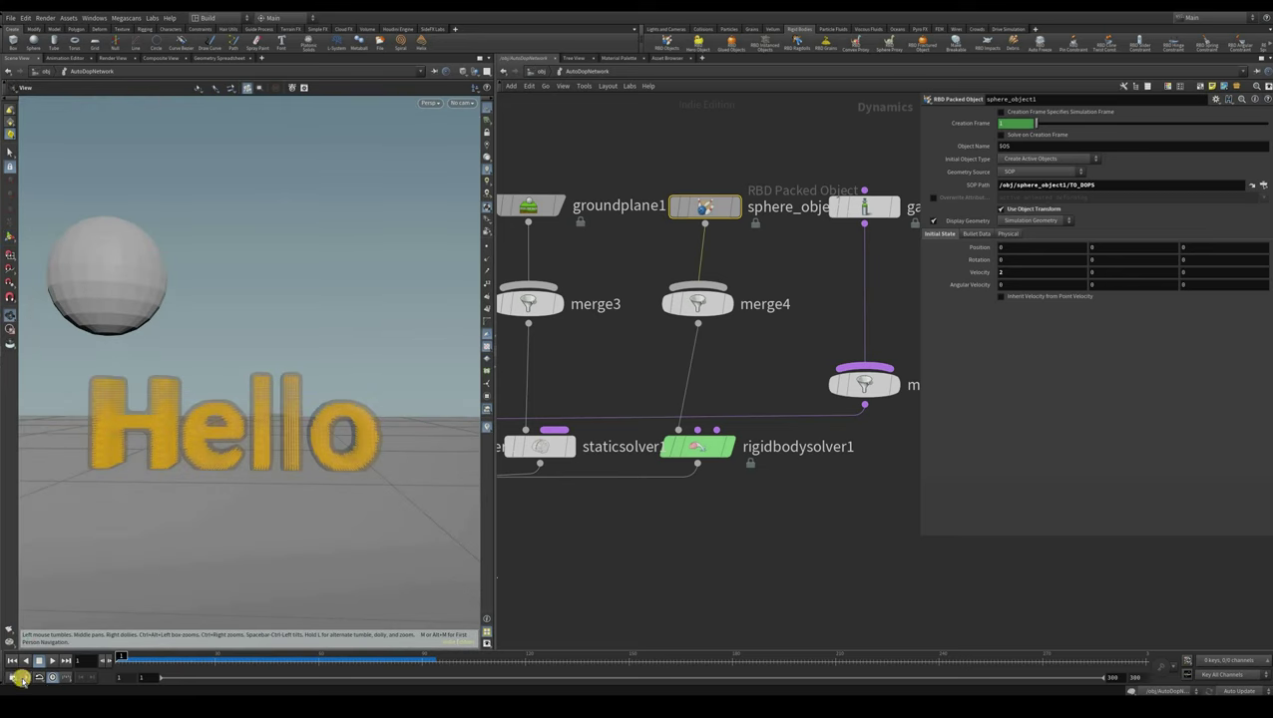
pyautogui.click(53, 663)
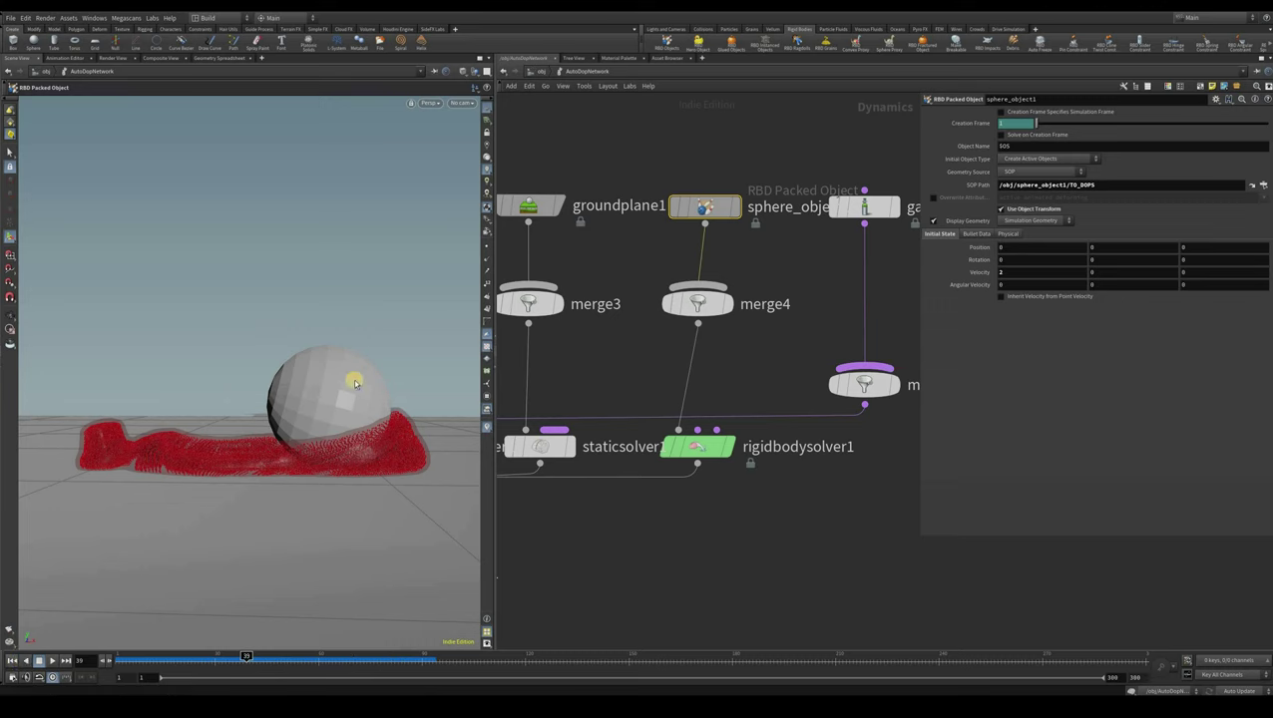
pyautogui.hotkey('ctrl', 'Up')
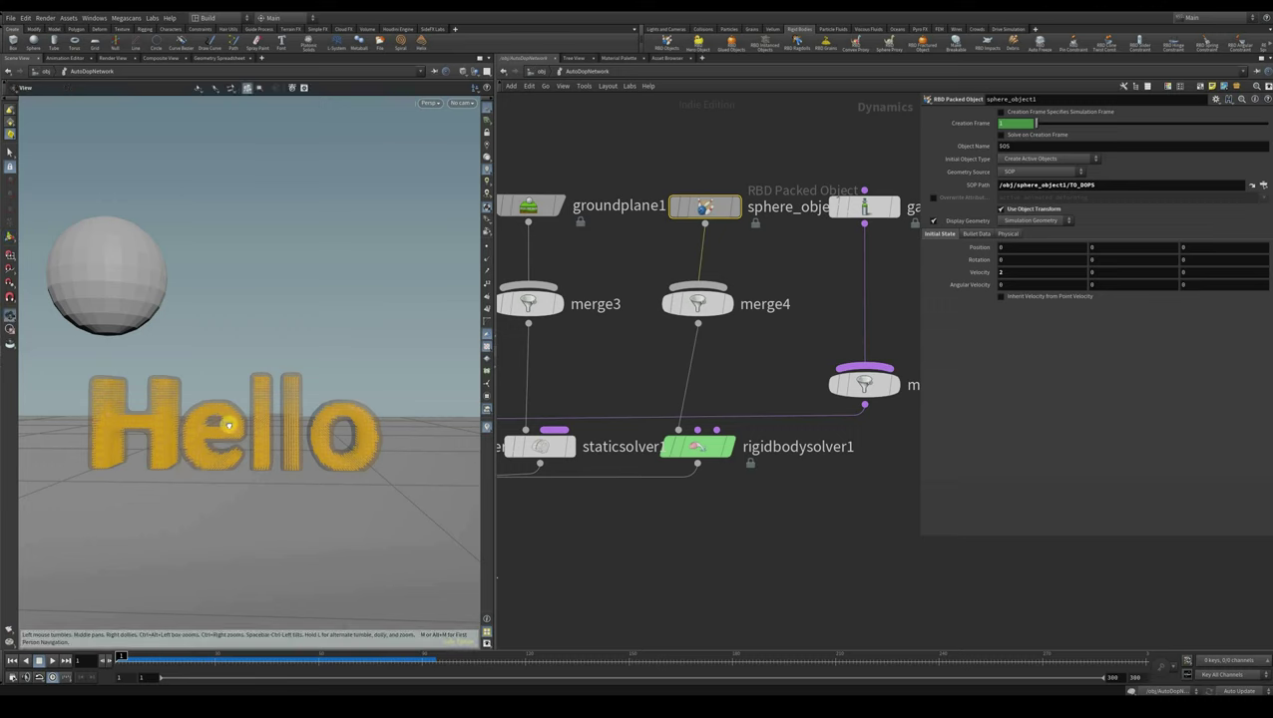
# Return to object level and render a flipbook of frames 1 to 120 from an angled view, playing it back in MPlay
pyautogui.keyDown('alt'); pyautogui.moveTo(229, 424); pyautogui.dragTo(359, 359); pyautogui.keyUp('alt')
pyautogui.keyDown('alt'); pyautogui.moveTo(111, 324); pyautogui.dragTo(115, 312); pyautogui.keyUp('alt')
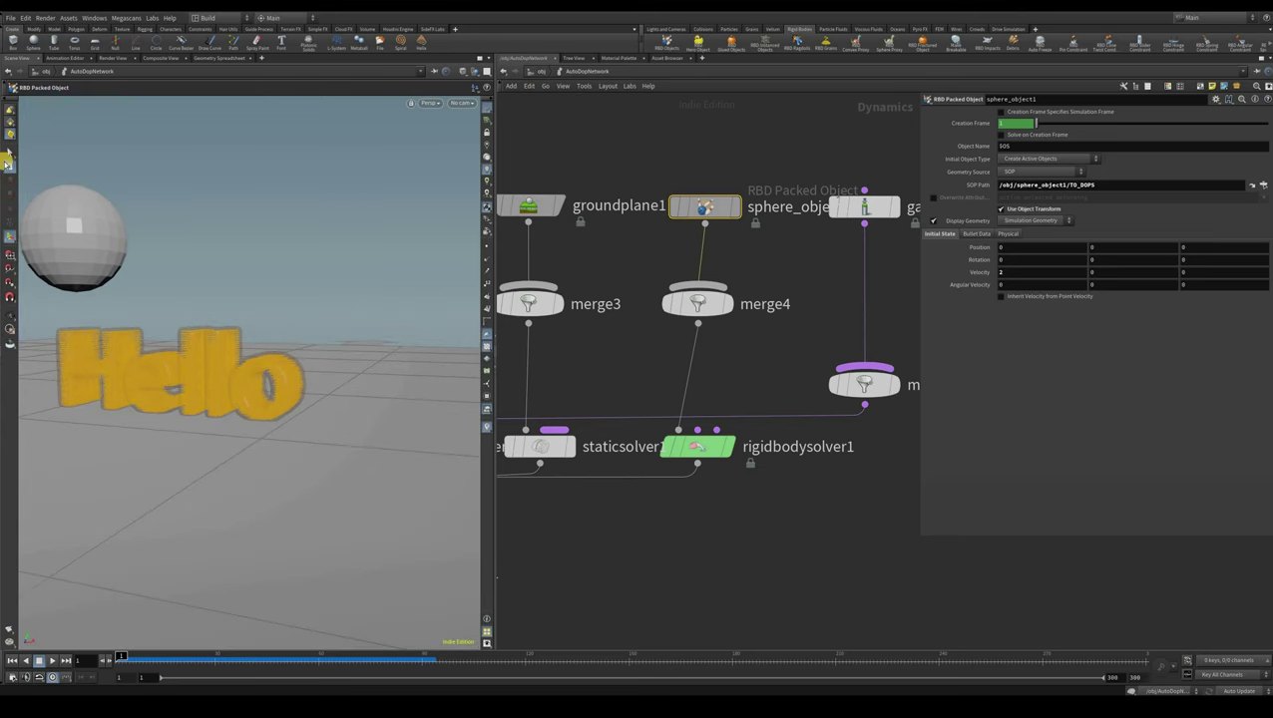
pyautogui.click(9, 155)
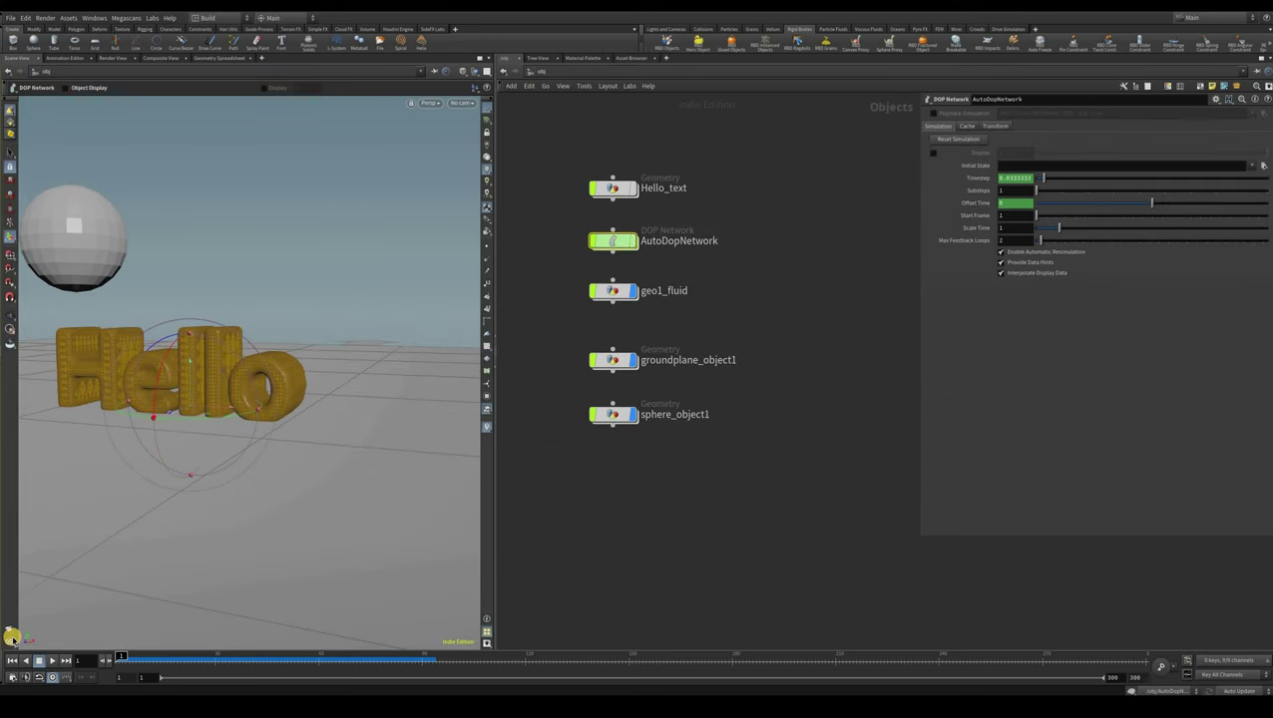
pyautogui.press('s')
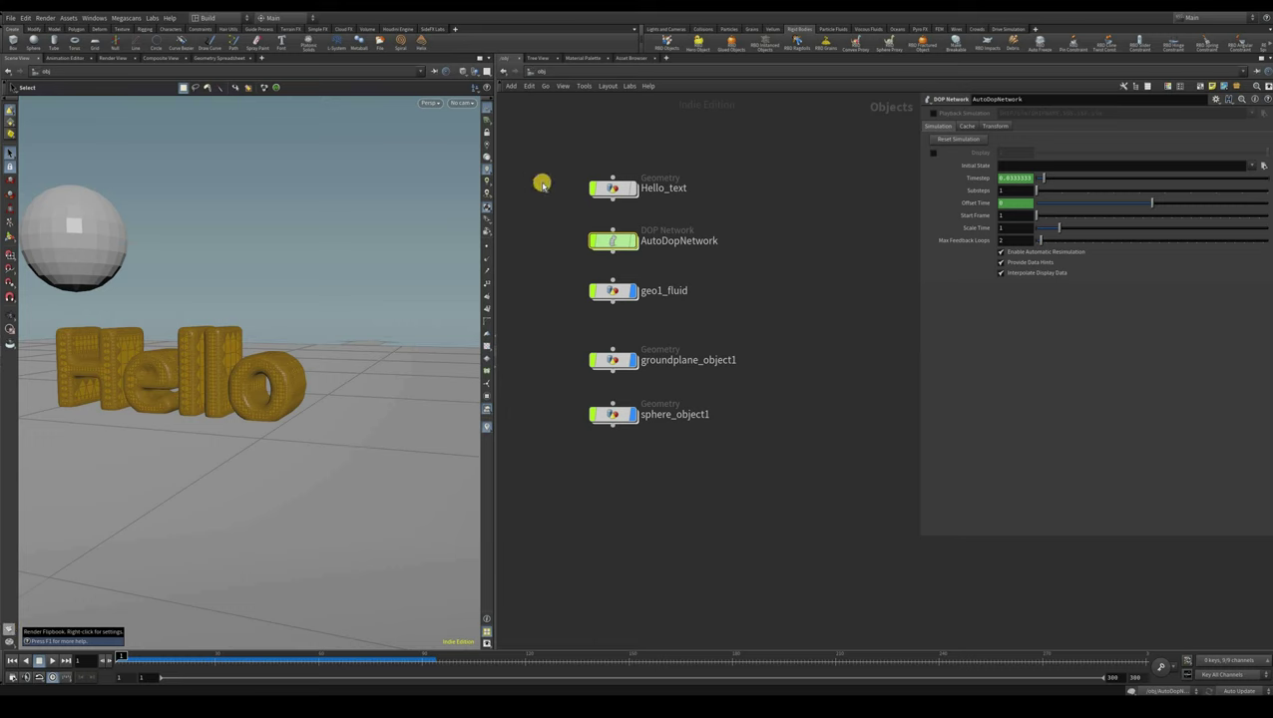
pyautogui.rightClick(487, 115)
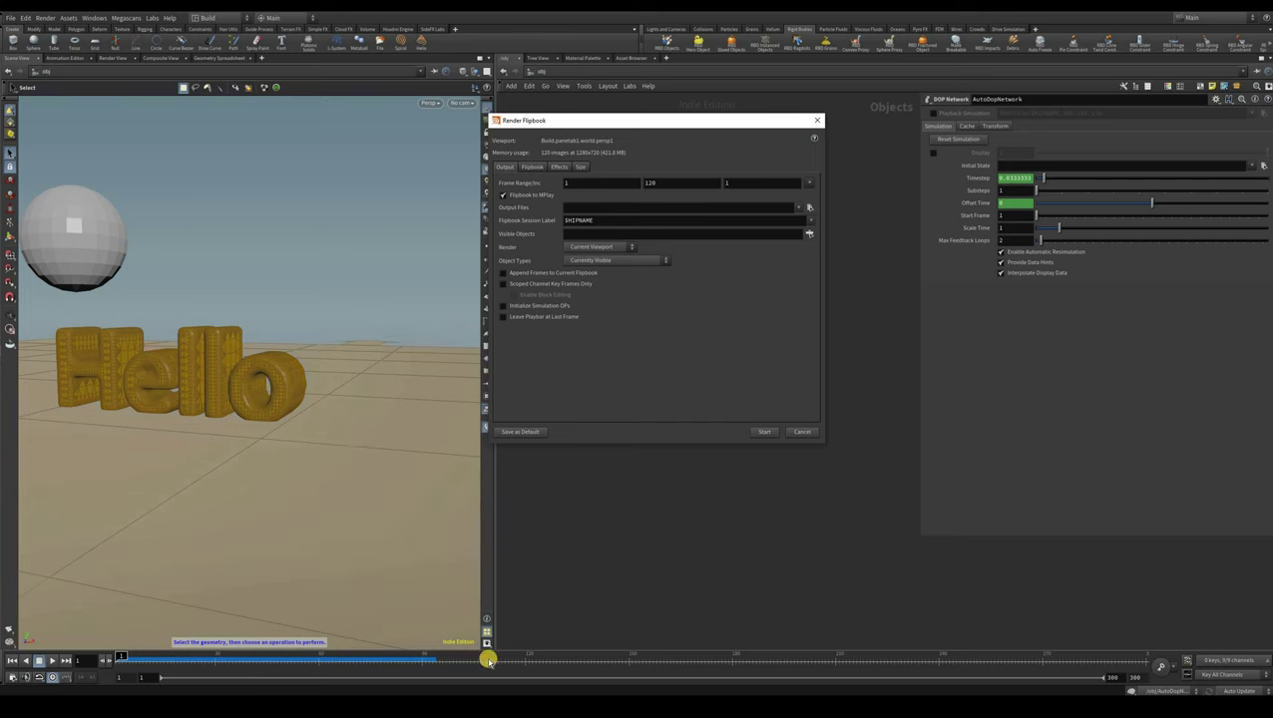
pyautogui.click(634, 183)
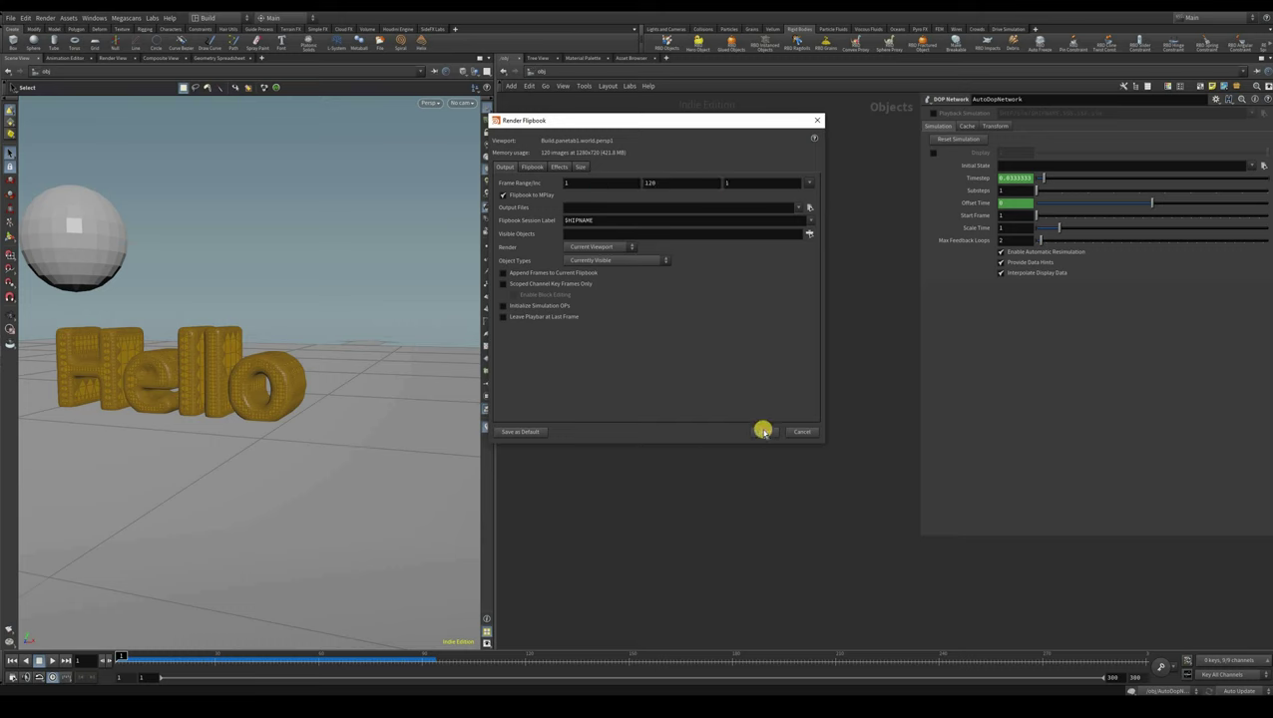
pyautogui.press('Return')
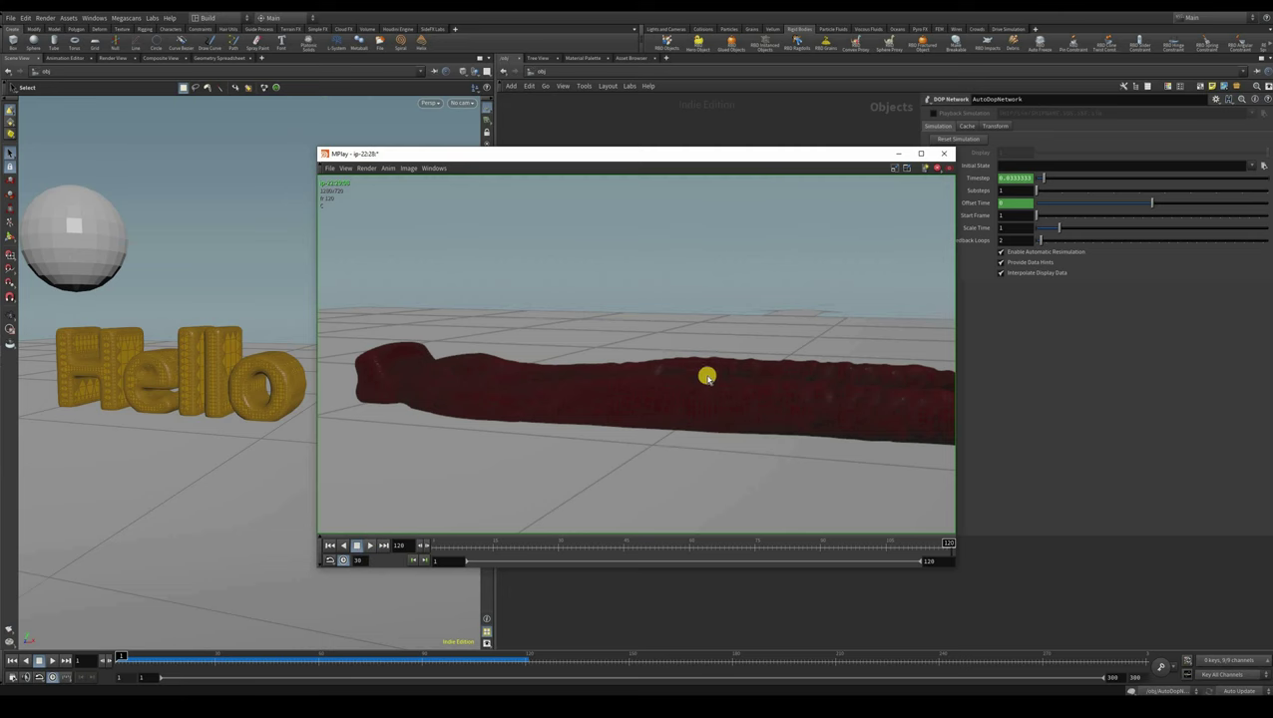
pyautogui.press('Up')
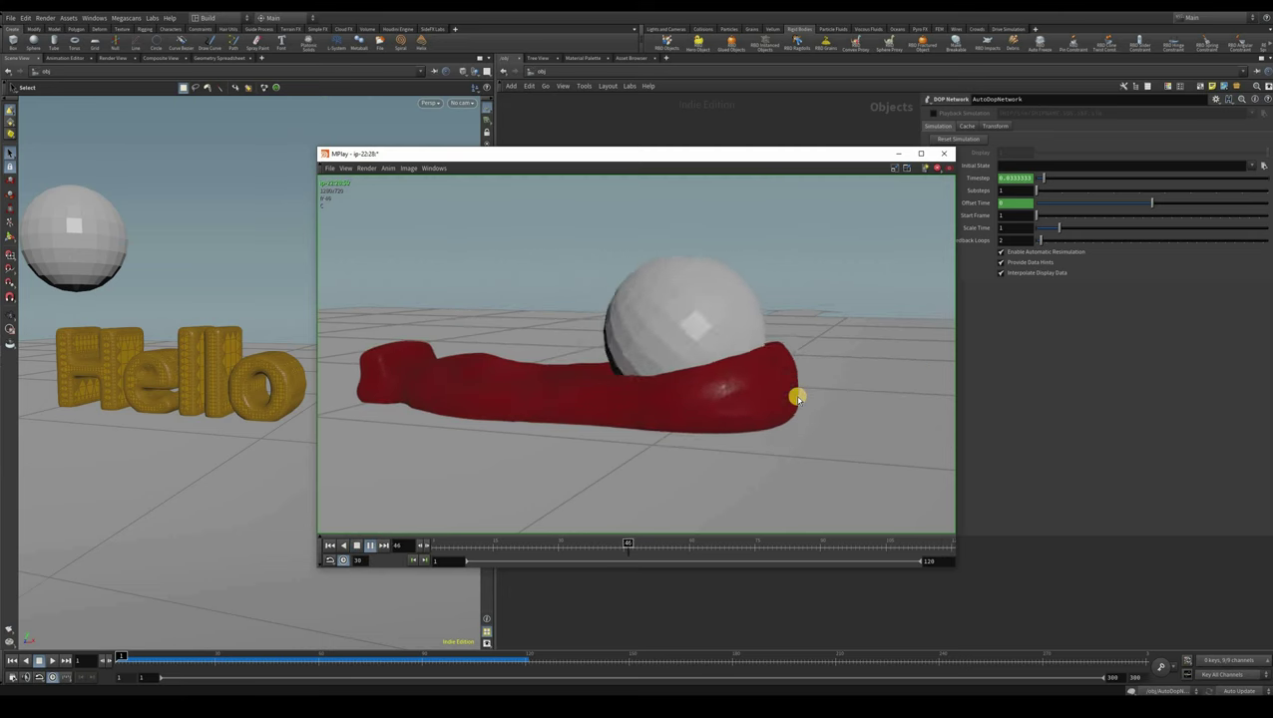